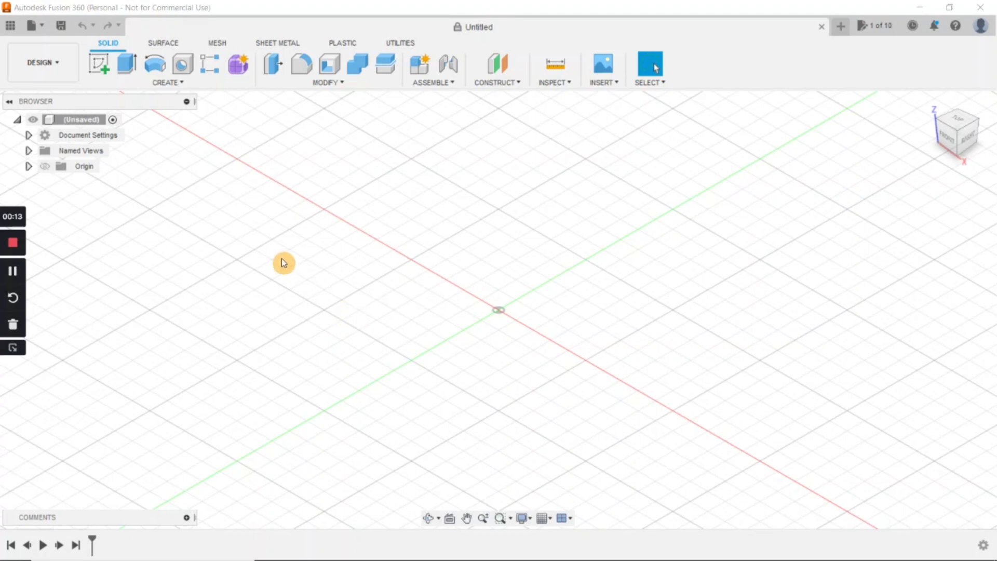
Sketch a 182 by 128 mm rectangle on the horizontal XY origin plane and finish the sketch.
click(100, 66)
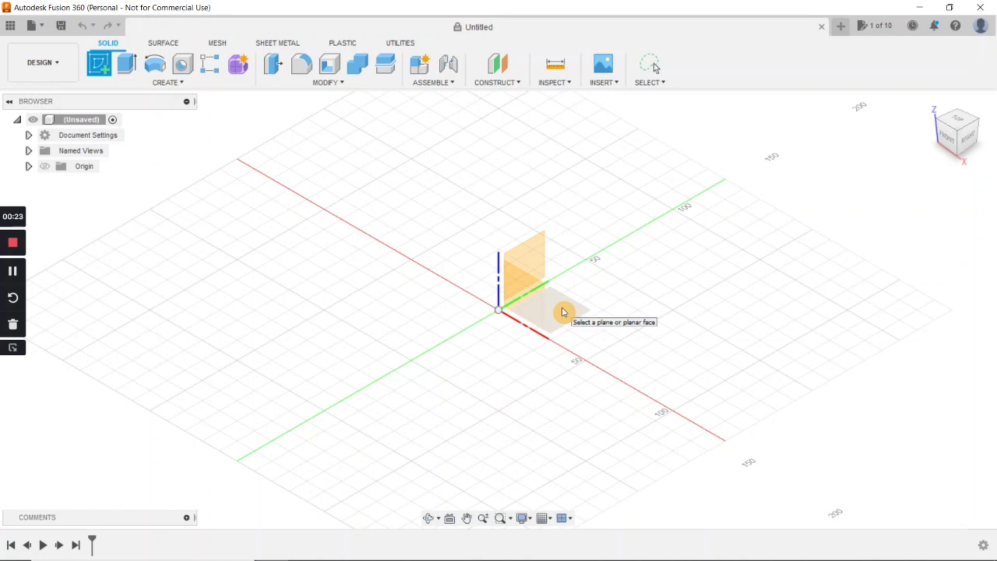
click(562, 307)
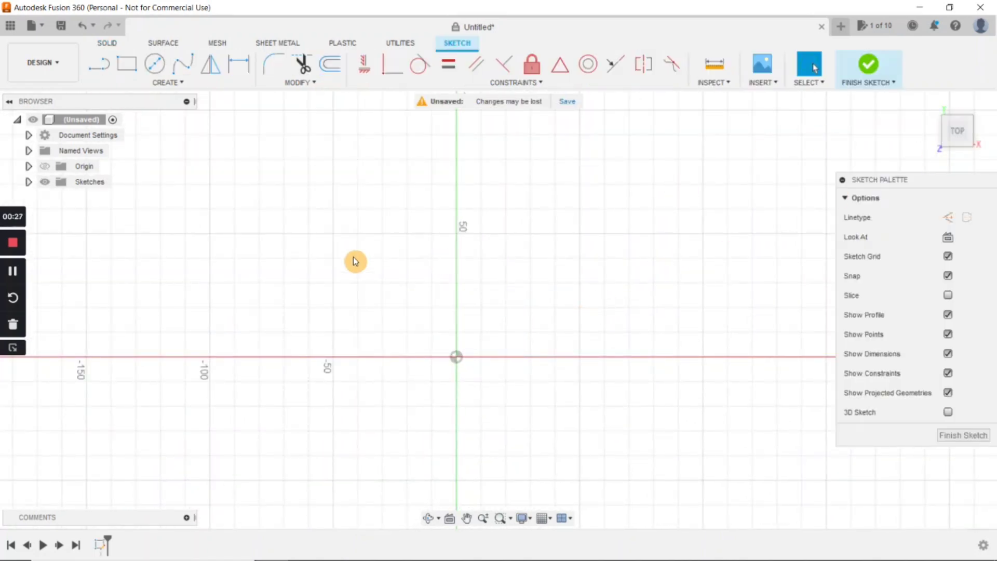
click(127, 66)
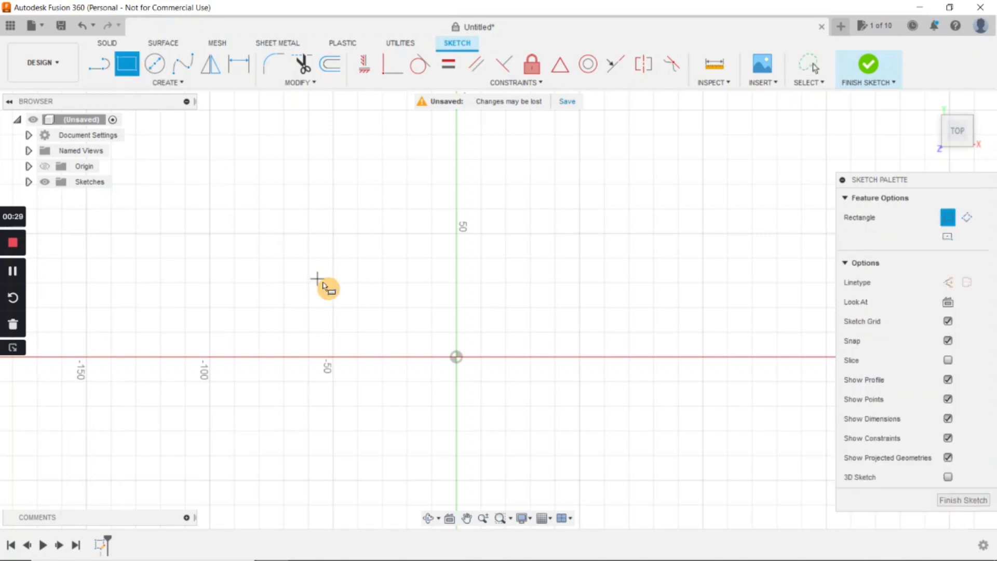
click(358, 233)
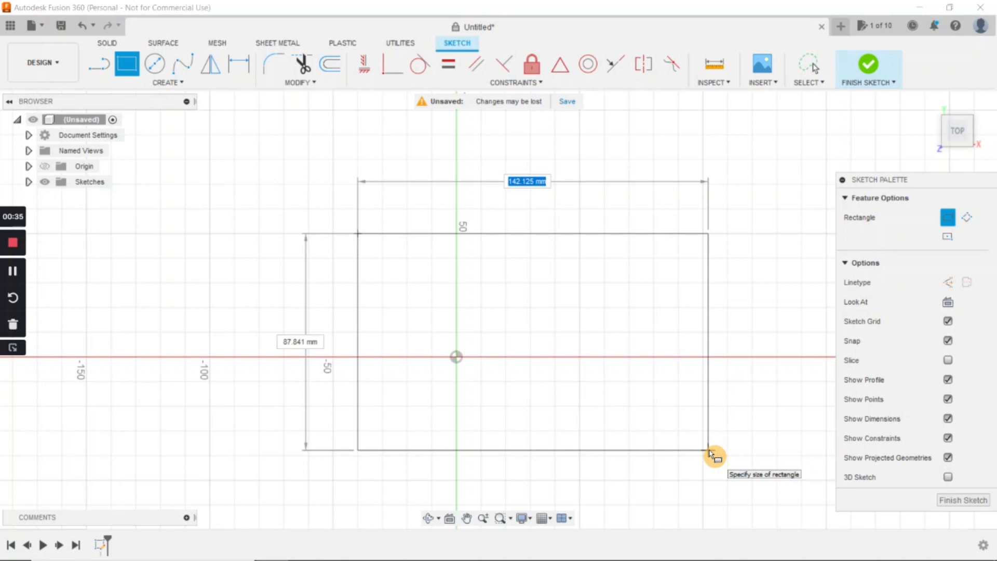
text(182)
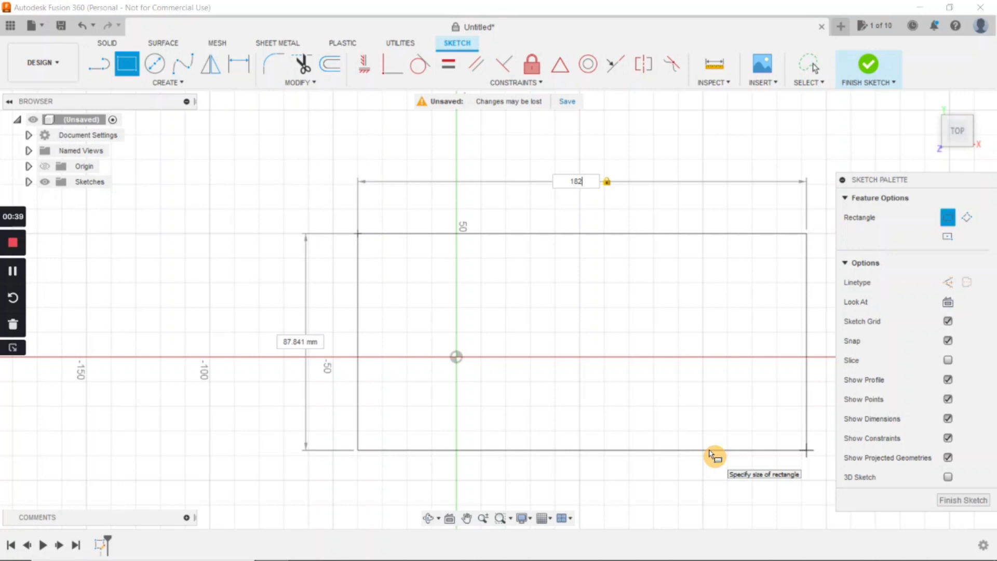
key(Tab)
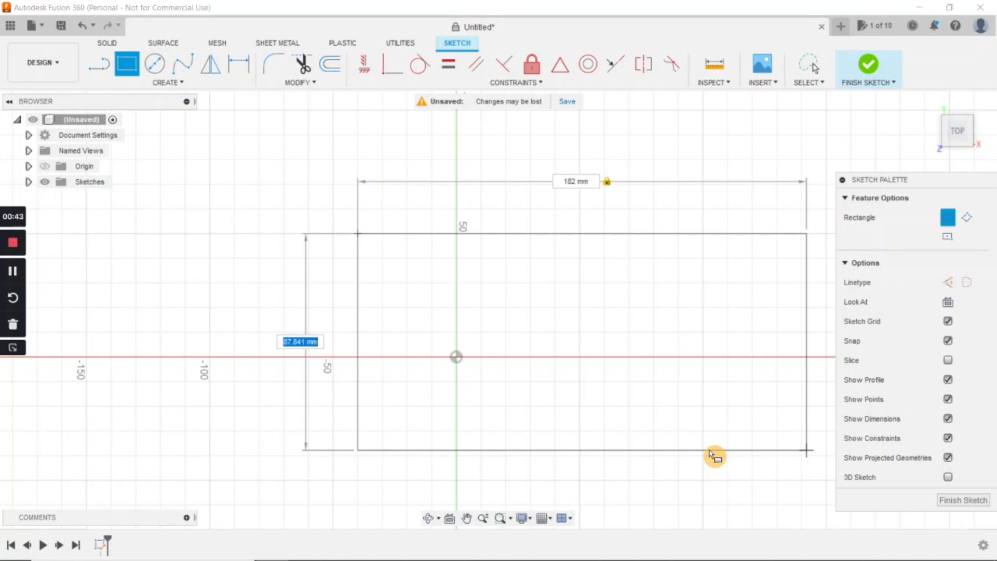
key(Tab)
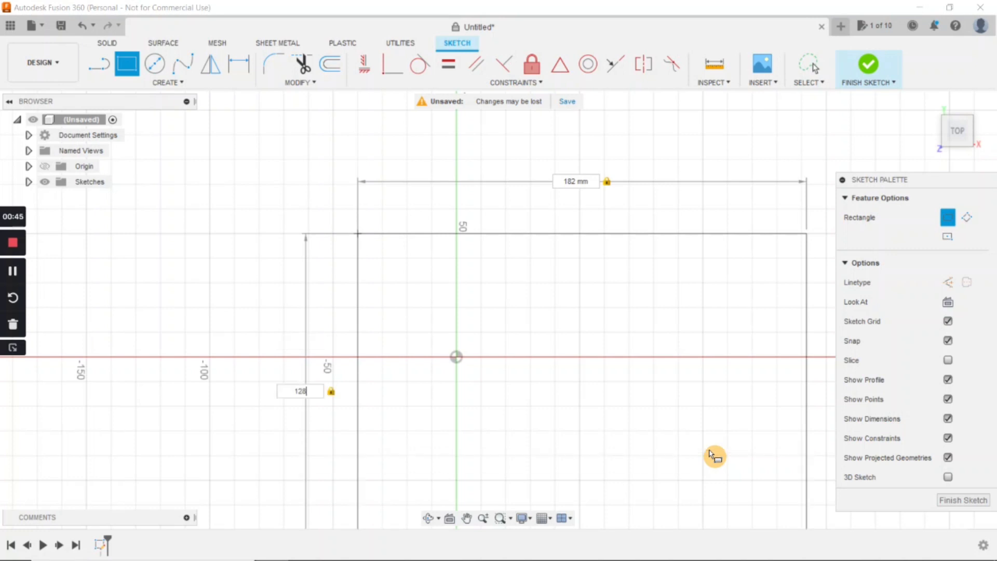
key(Return)
scroll(711, 462, down, 2)
middle_drag(711, 465, 592, 383)
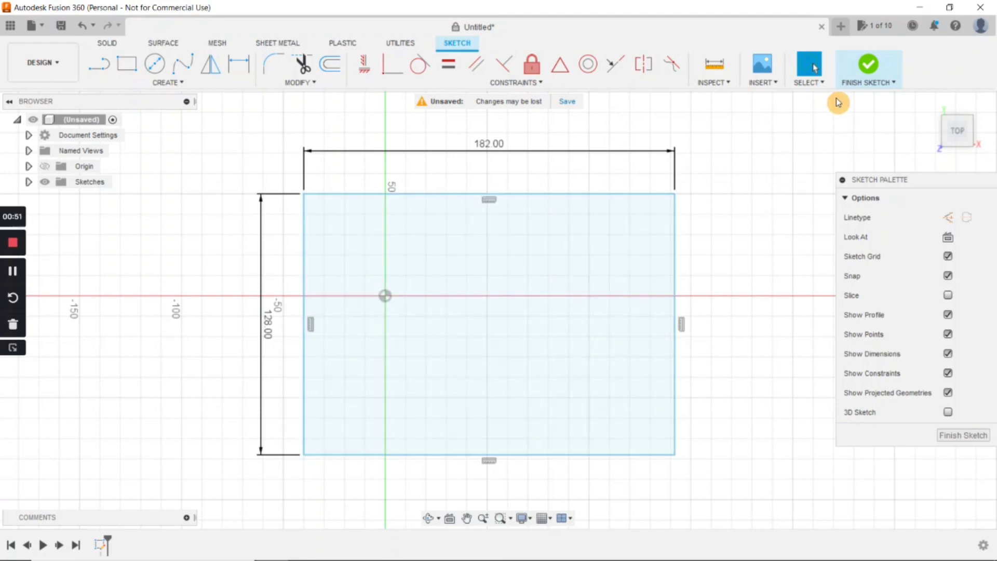
click(868, 67)
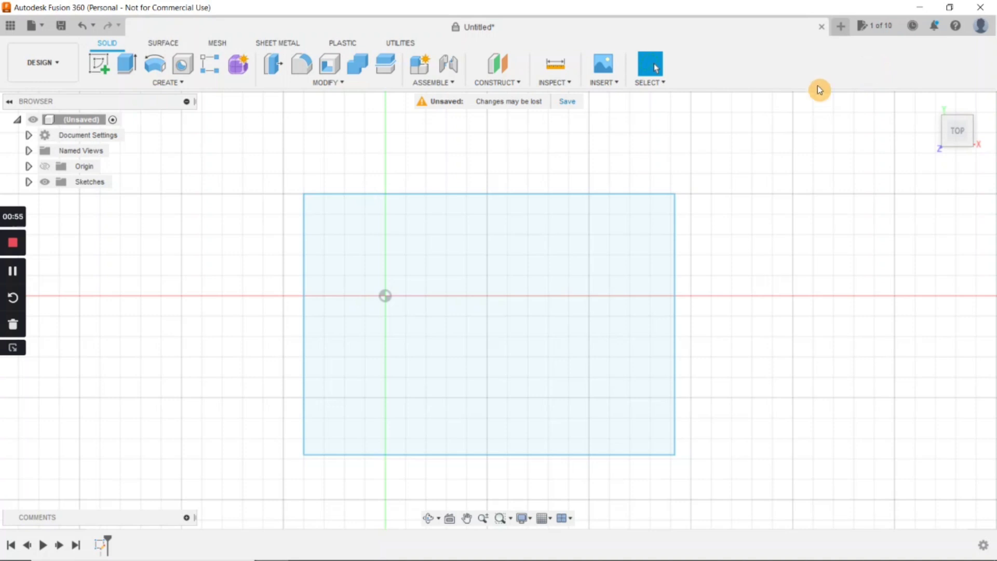
Extrude the rectangle 3 mm as a new component to form the base plate.
click(124, 62)
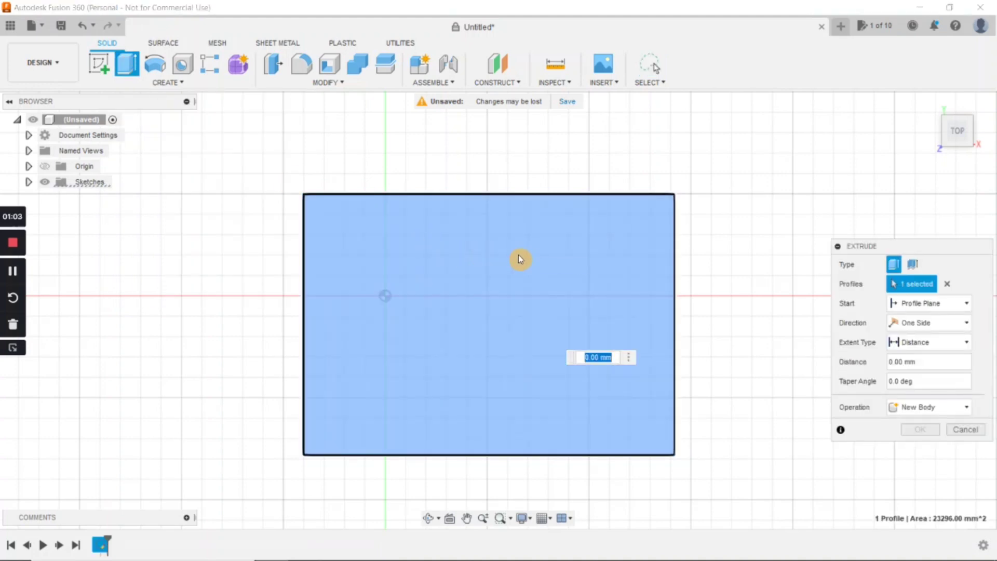
shift+middle_drag(519, 259, 483, 290)
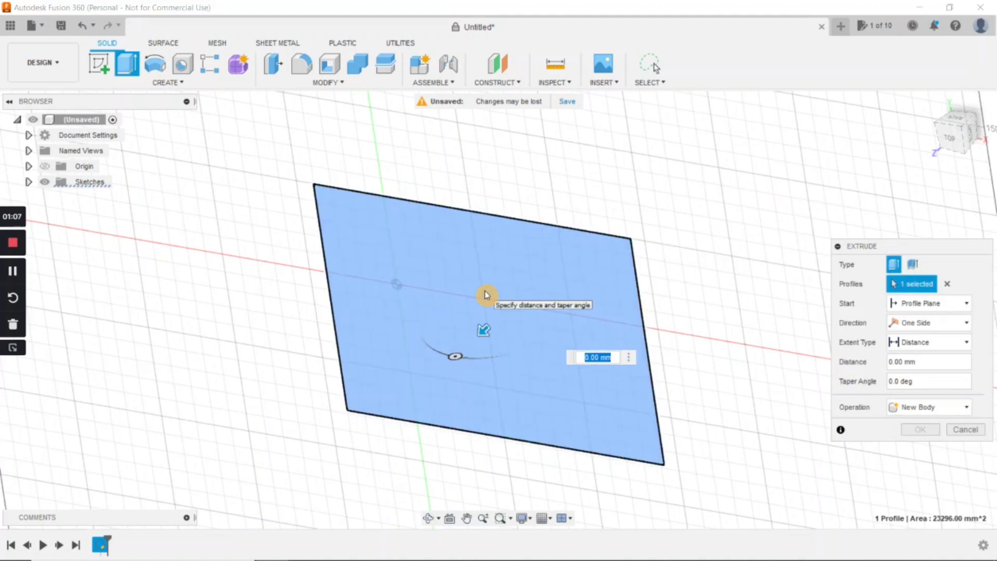
key(Return)
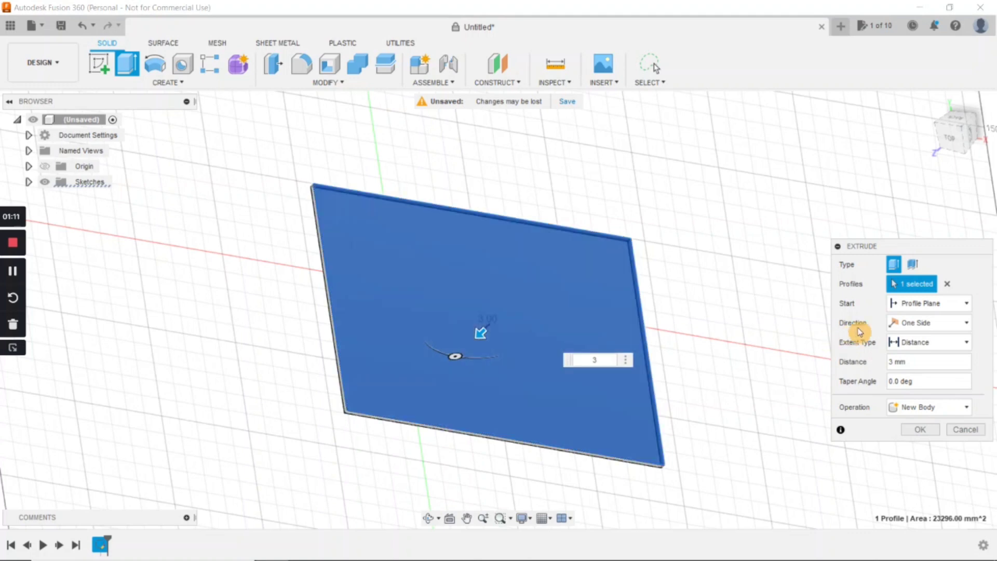
click(969, 411)
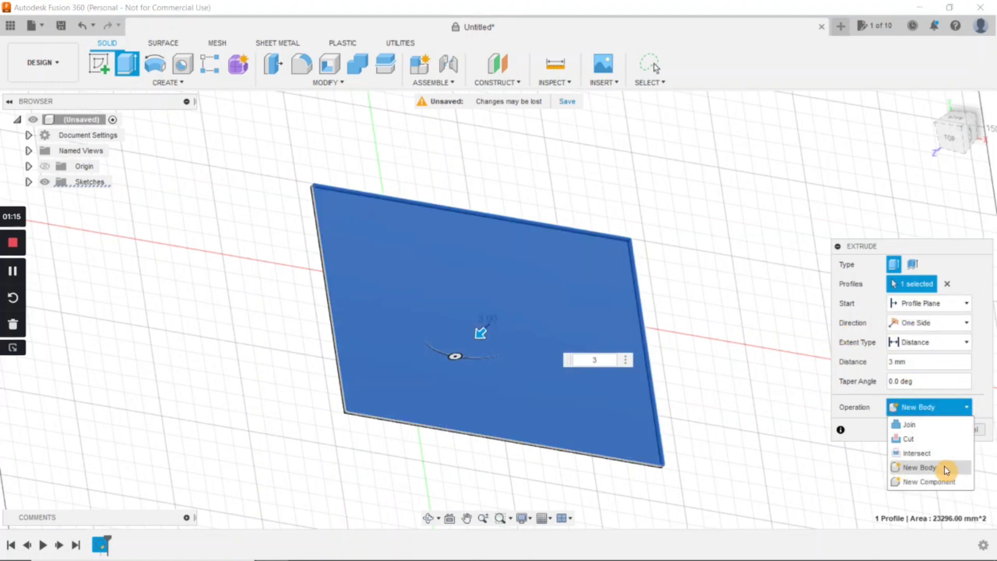
click(946, 484)
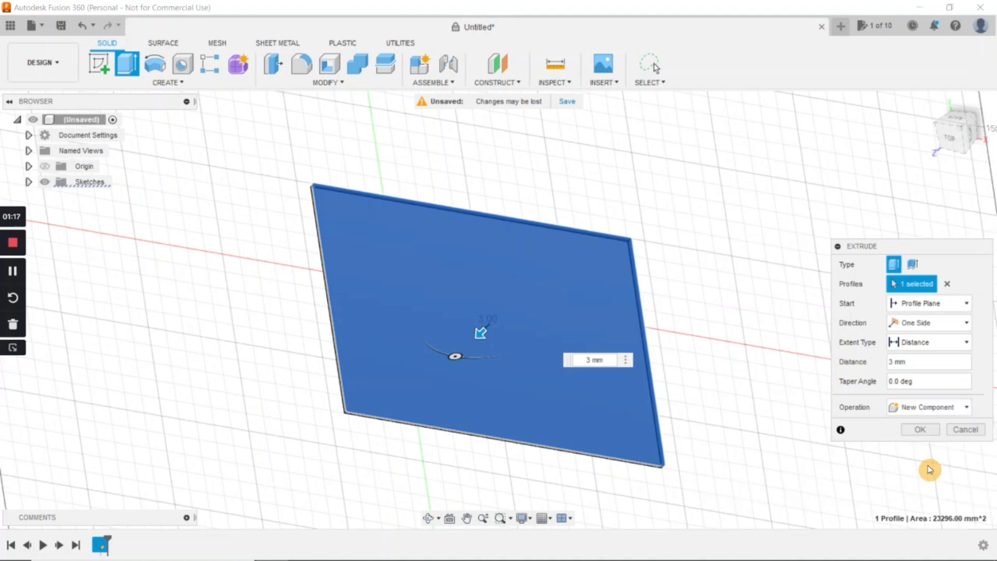
click(926, 431)
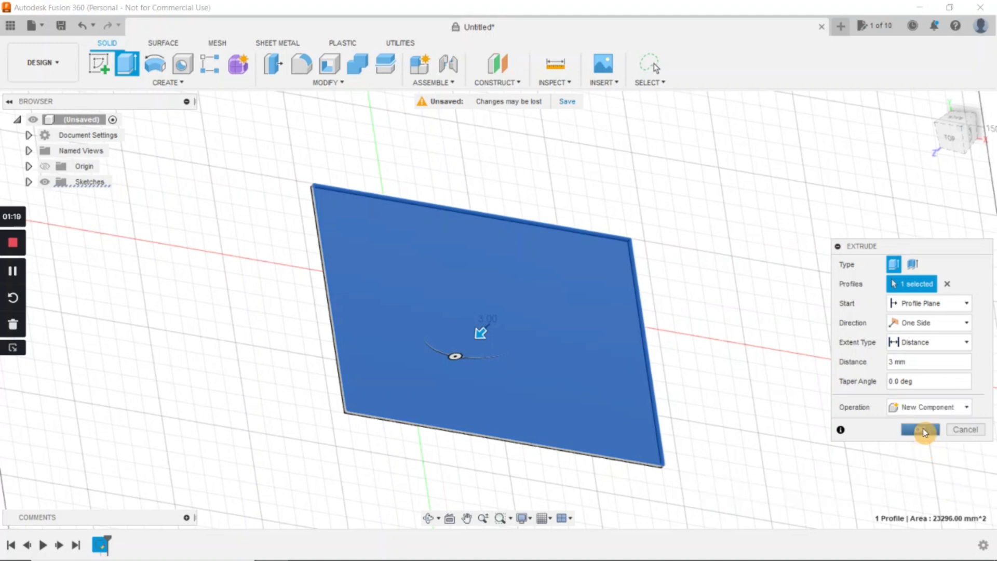
Start a new sketch on the long front side face of the base plate.
mouse_move(688, 398)
shift+middle_down()
mouse_move(668, 391)
mouse_move(675, 398)
shift+middle_up()
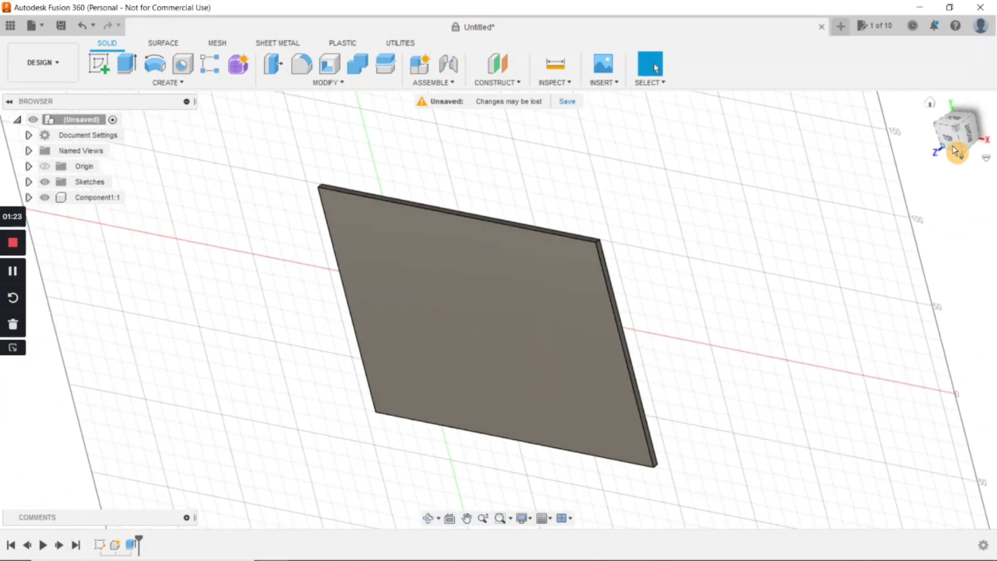
click(933, 105)
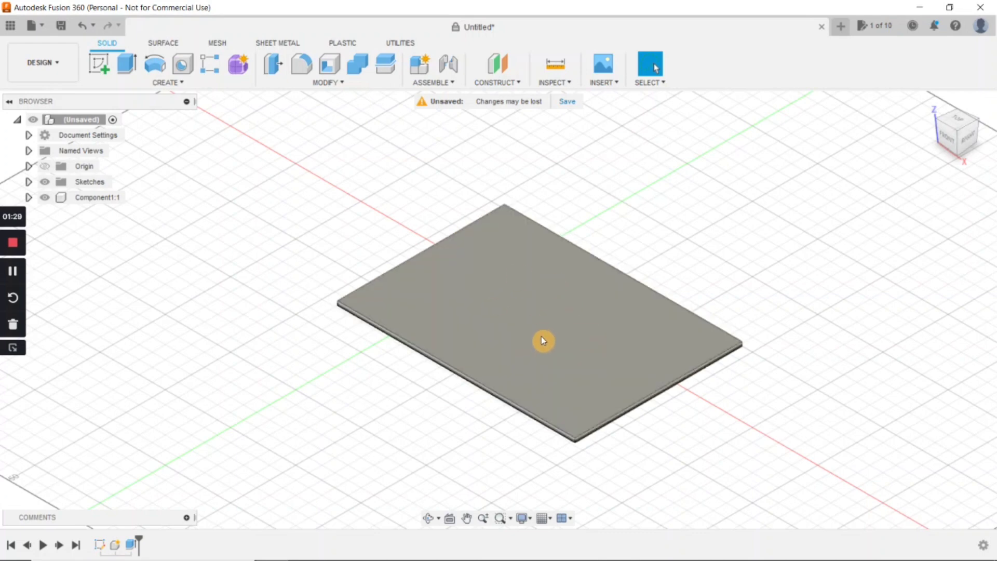
scroll(503, 376, up, 5)
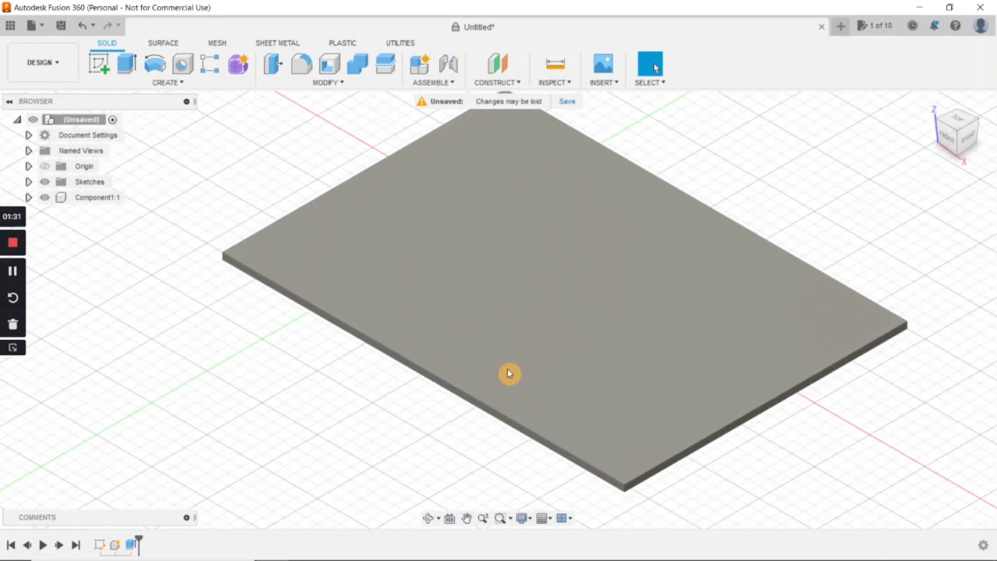
shift+middle_drag(509, 373, 540, 351)
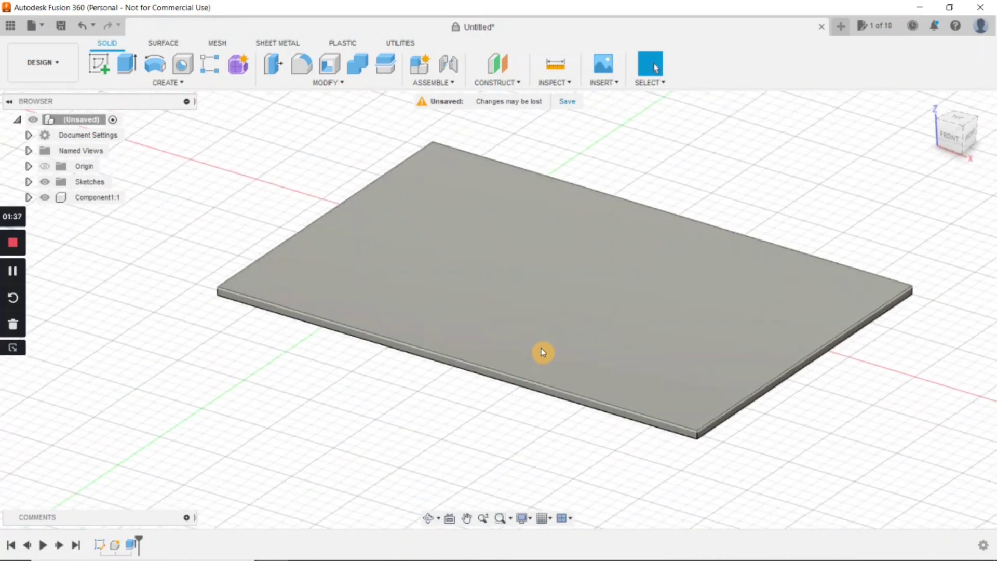
mouse_move(543, 352)
shift+middle_down()
mouse_move(540, 333)
mouse_move(541, 352)
shift+middle_up()
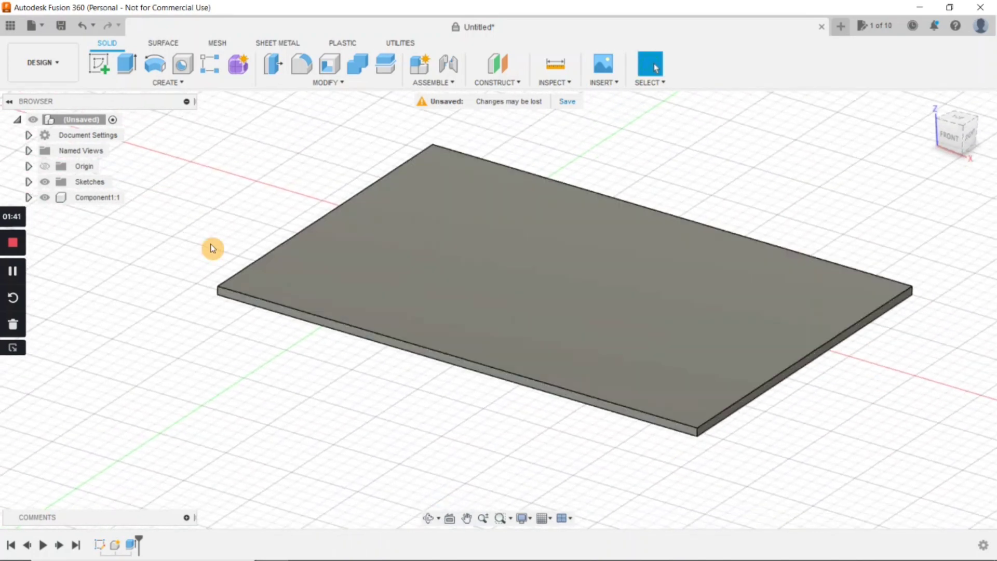
click(100, 65)
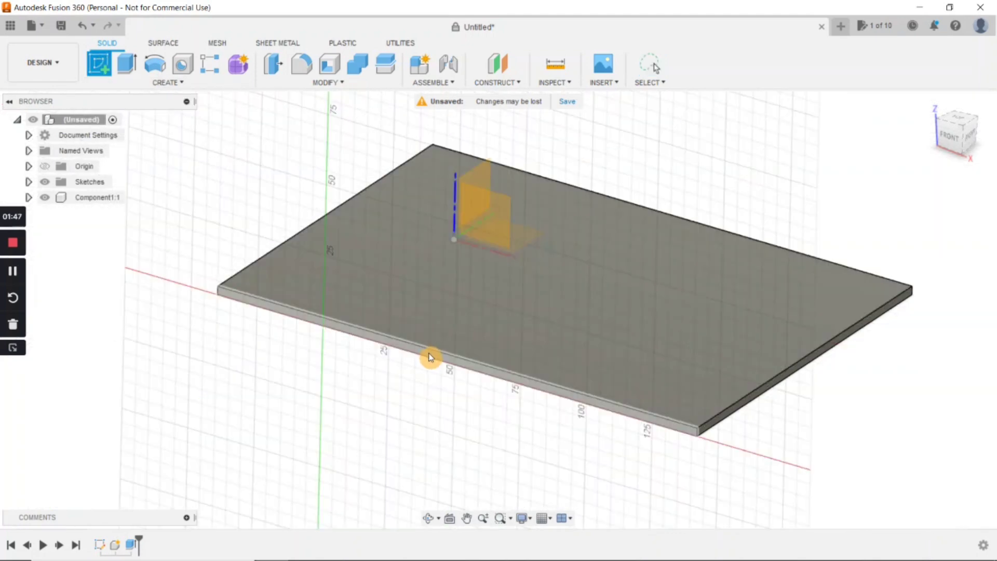
click(433, 355)
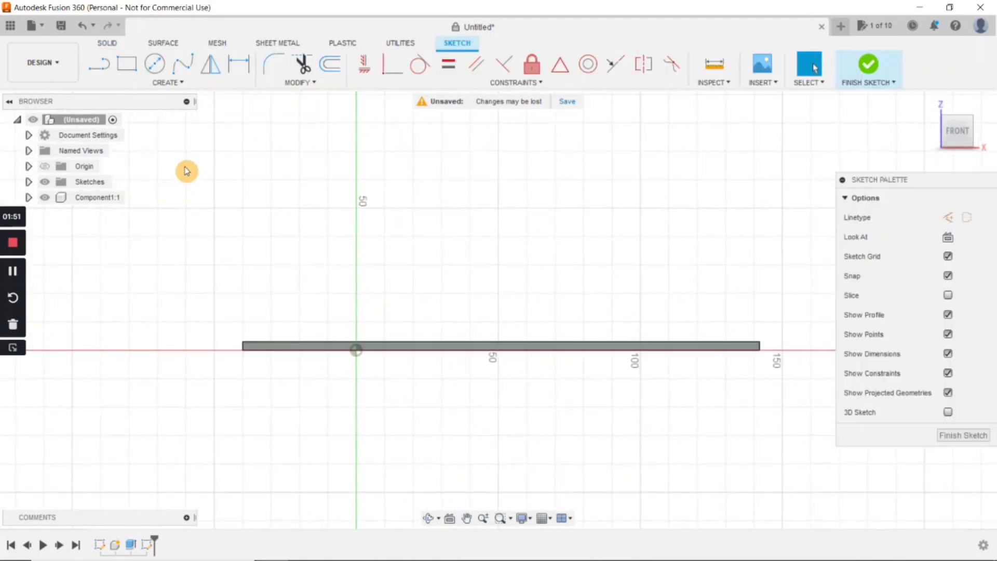
Draw a 182 by 30 mm rectangle rising from the plate's top front edge, starting at its corner.
click(126, 64)
scroll(216, 258, up, 3)
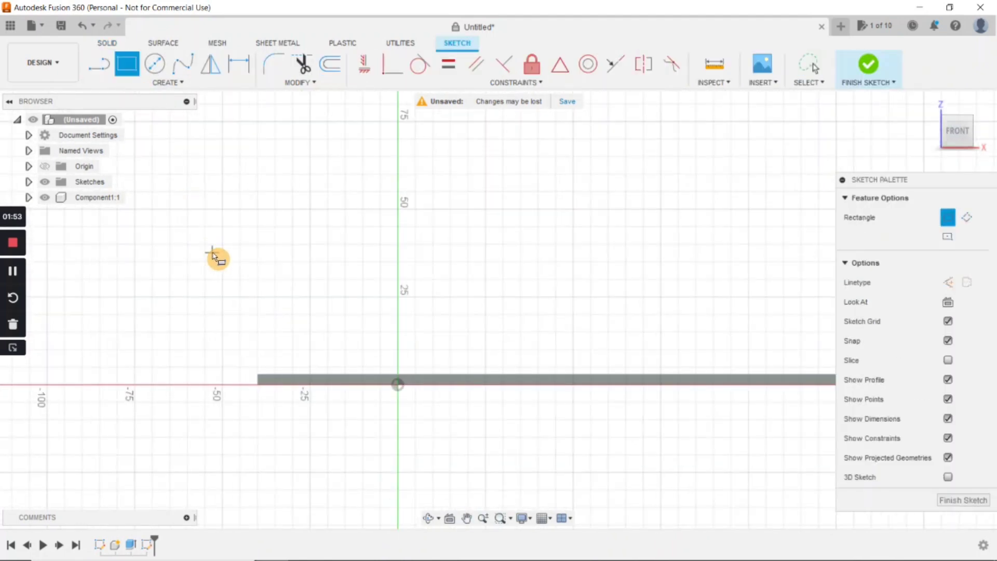
mouse_move(374, 271)
middle_down()
mouse_move(276, 263)
mouse_move(278, 274)
middle_up()
scroll(278, 274, down, 2)
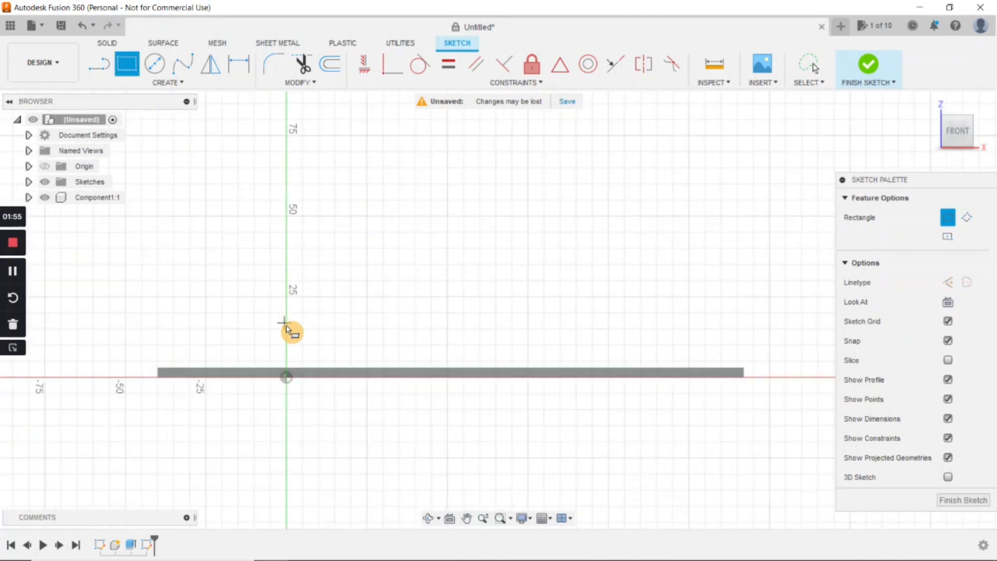
click(159, 369)
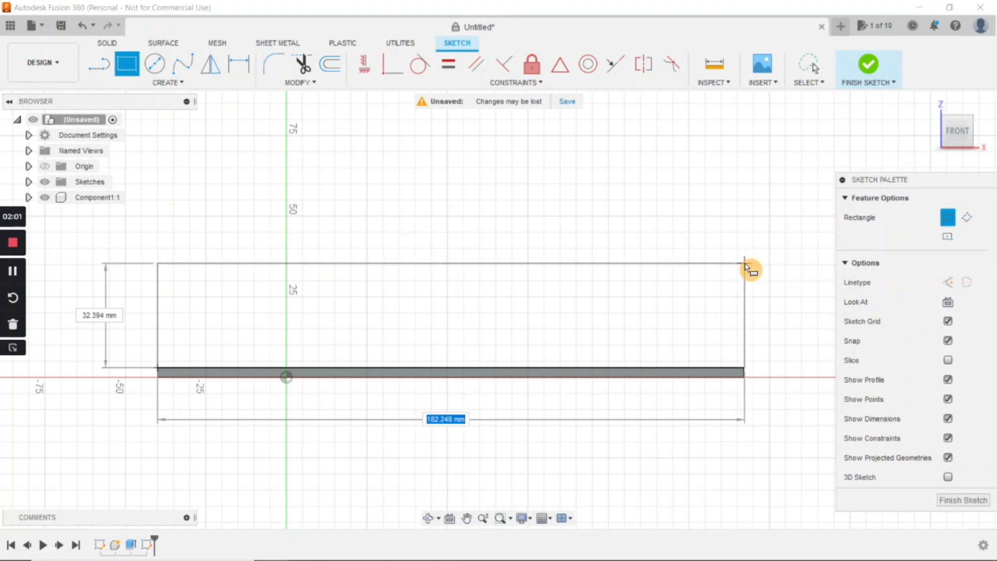
scroll(745, 267, down, 1)
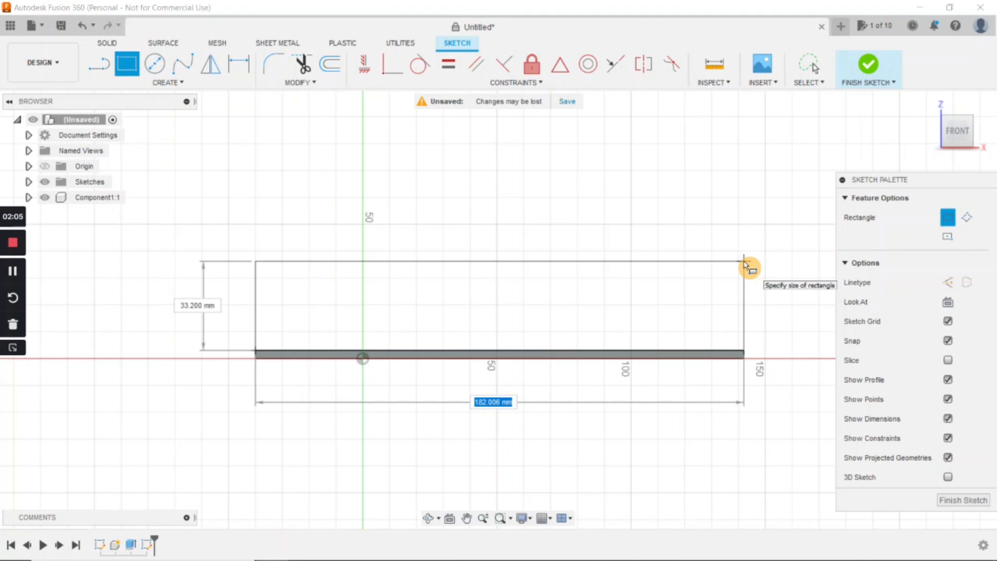
text(182)
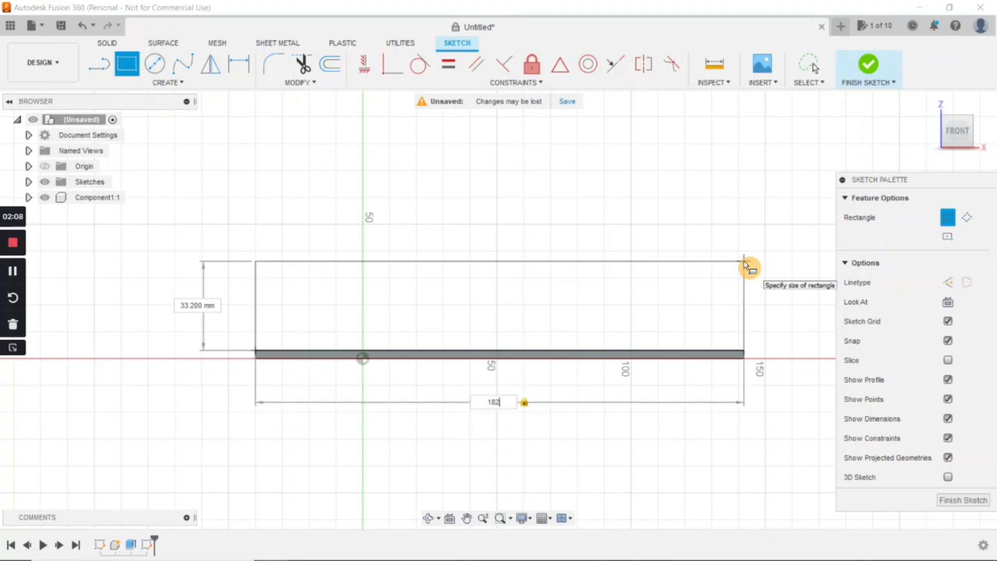
key(Tab)
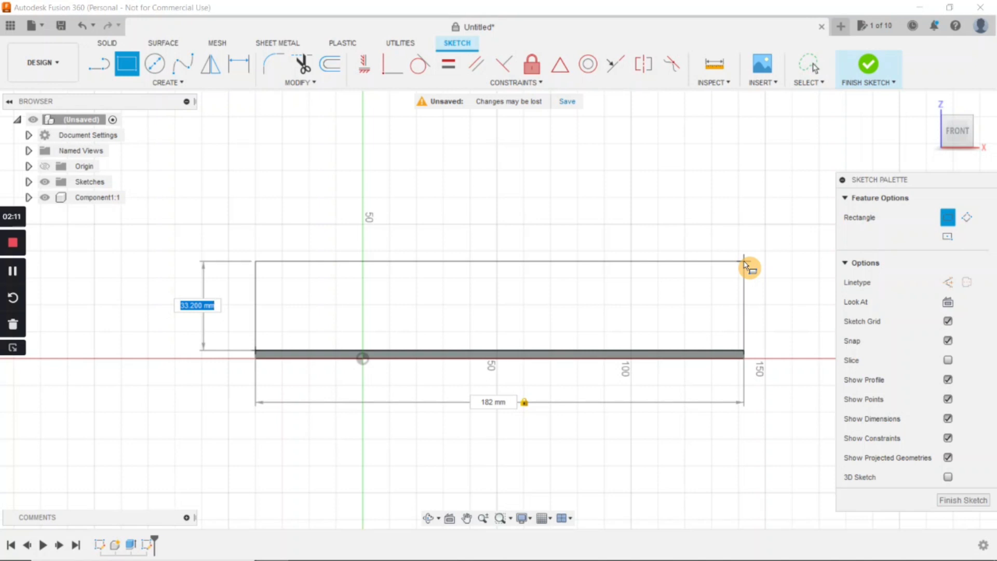
text(30)
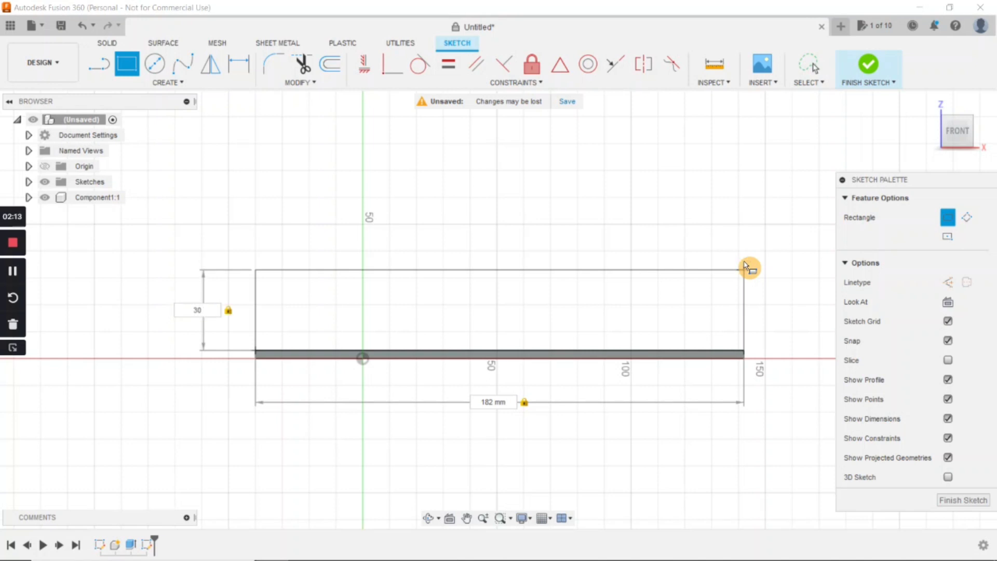
key(Return)
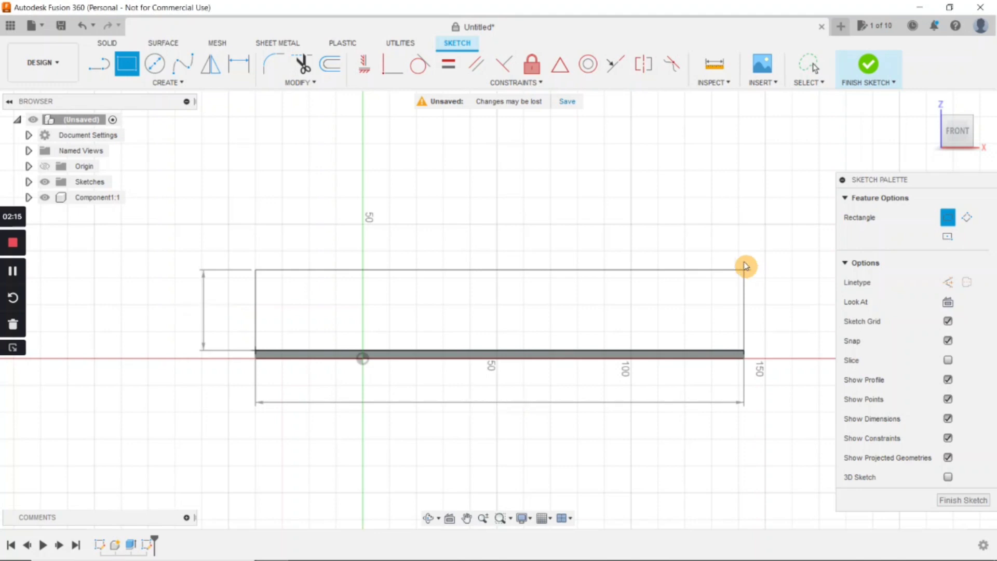
shift+middle_drag(748, 268, 715, 290)
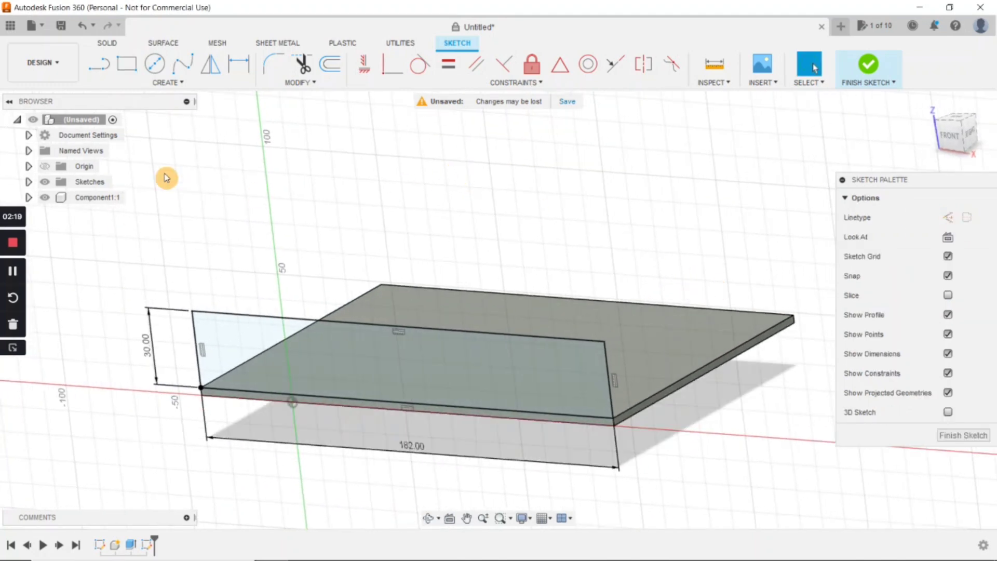
click(128, 68)
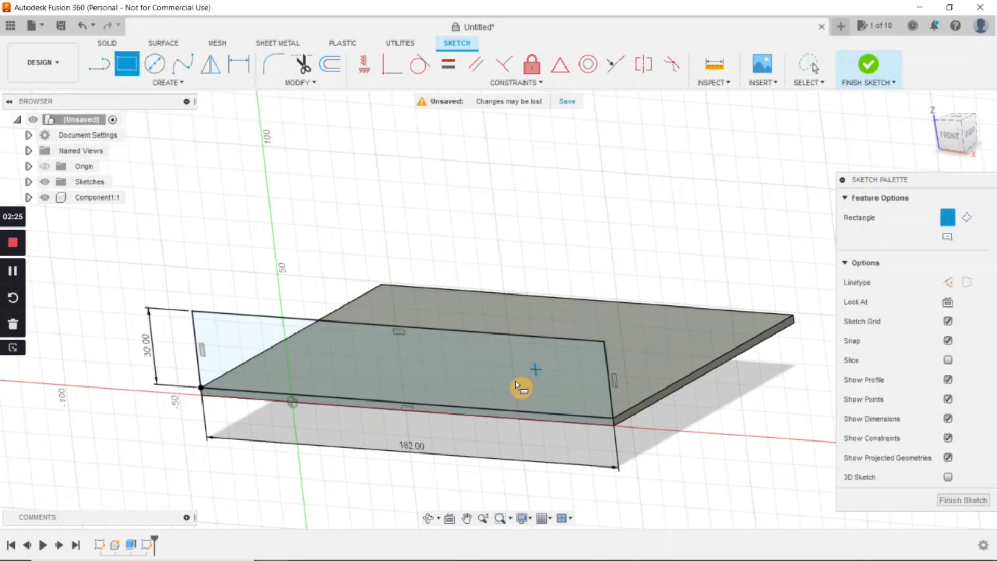
click(469, 382)
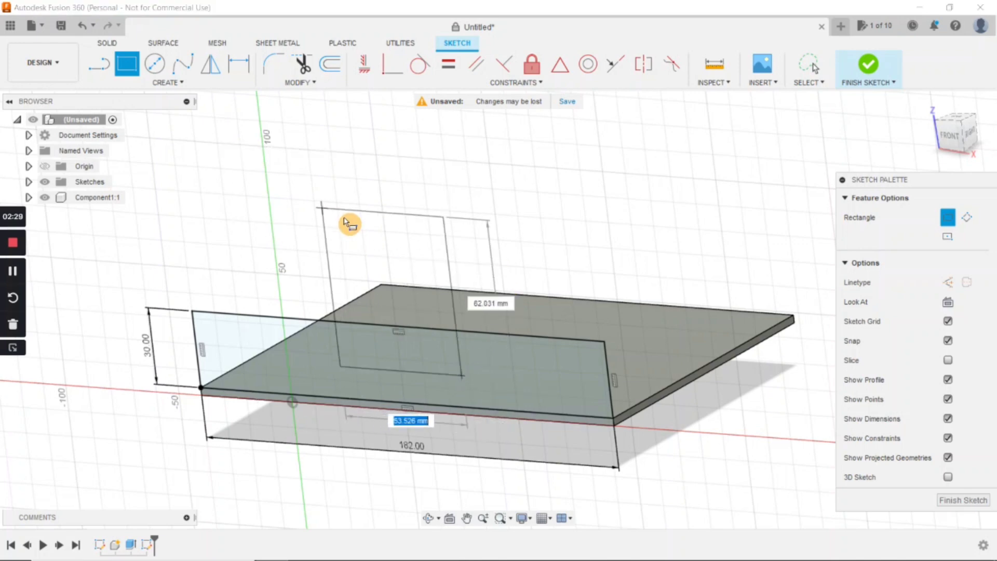
key(Escape)
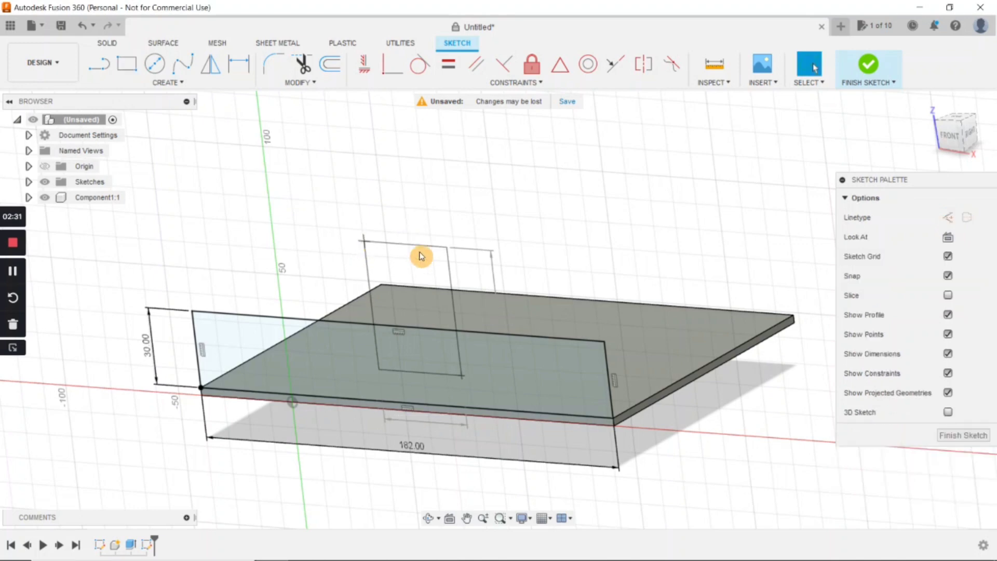
Finish the sketch of the upright front rectangle.
click(871, 65)
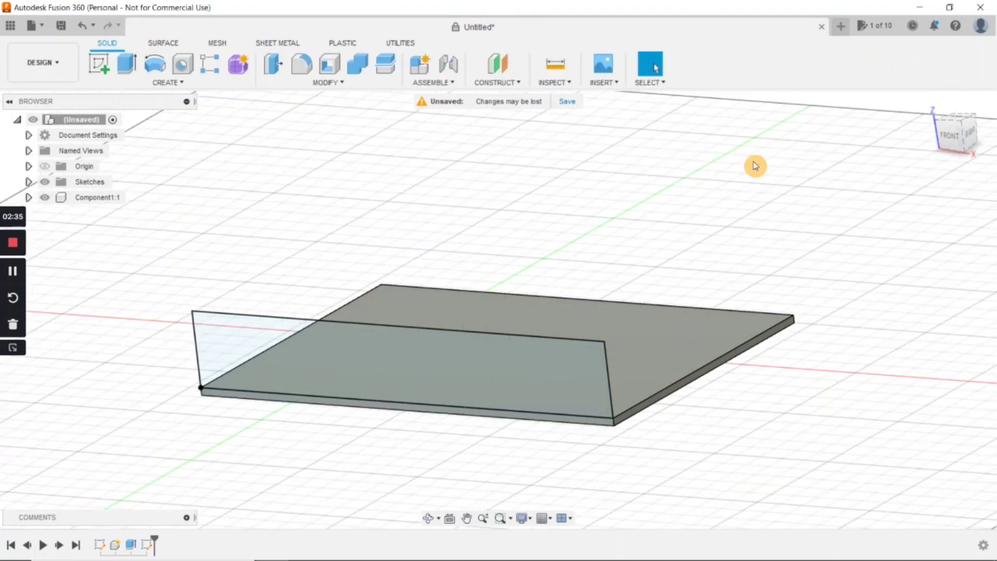
Extrude the upright front rectangle 3 mm outward as a new body to form the front wall.
click(126, 67)
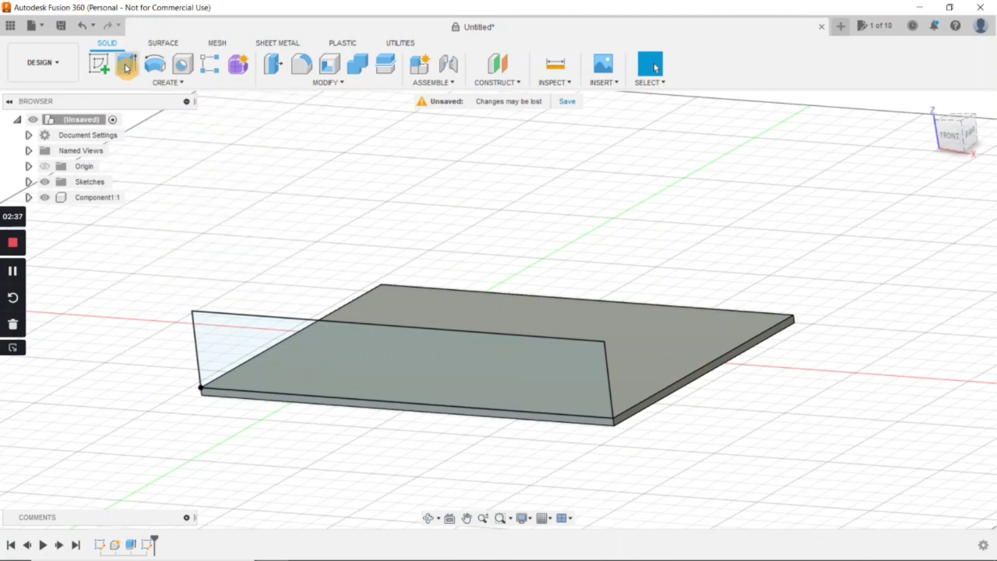
click(434, 368)
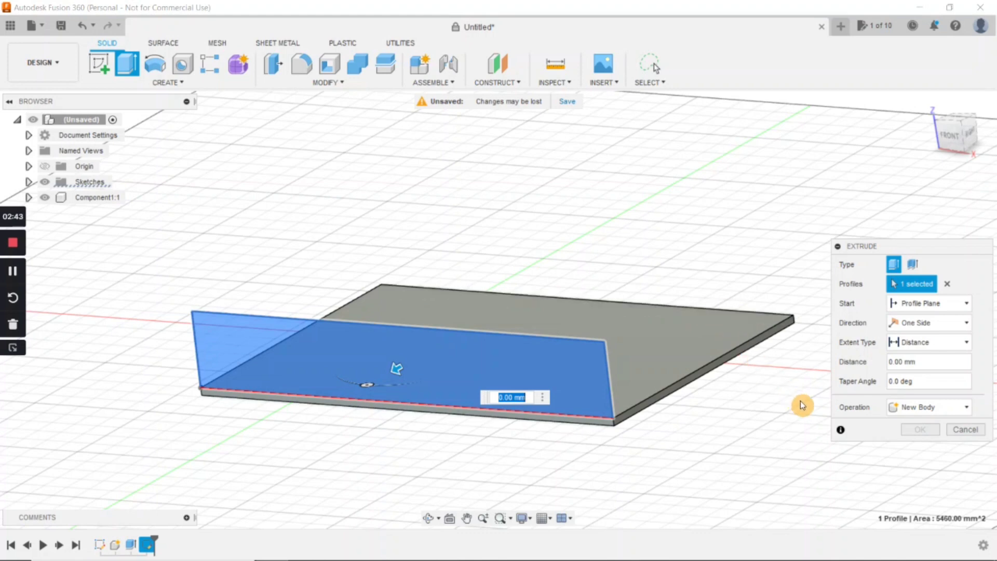
click(946, 408)
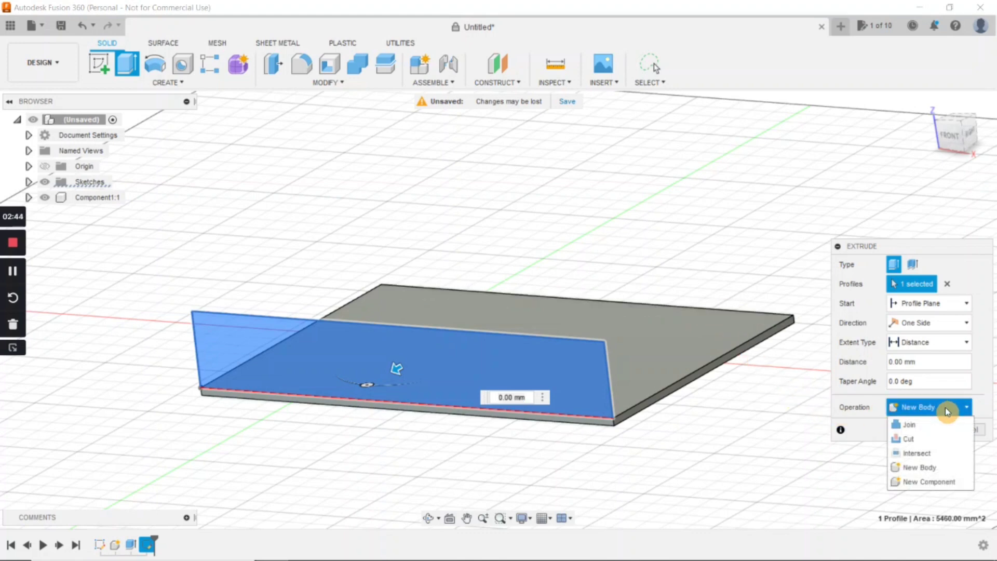
click(934, 470)
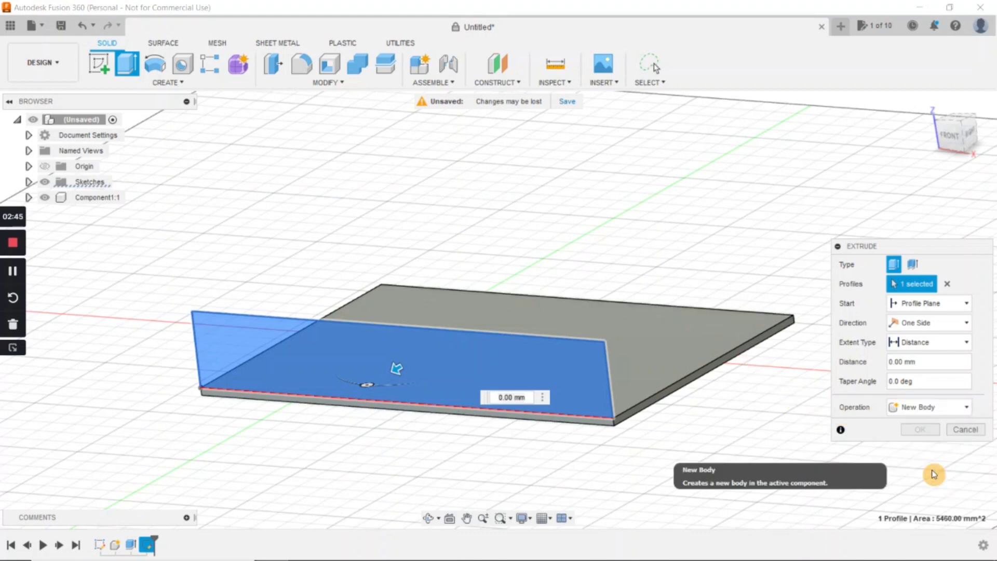
click(504, 397)
text(3)
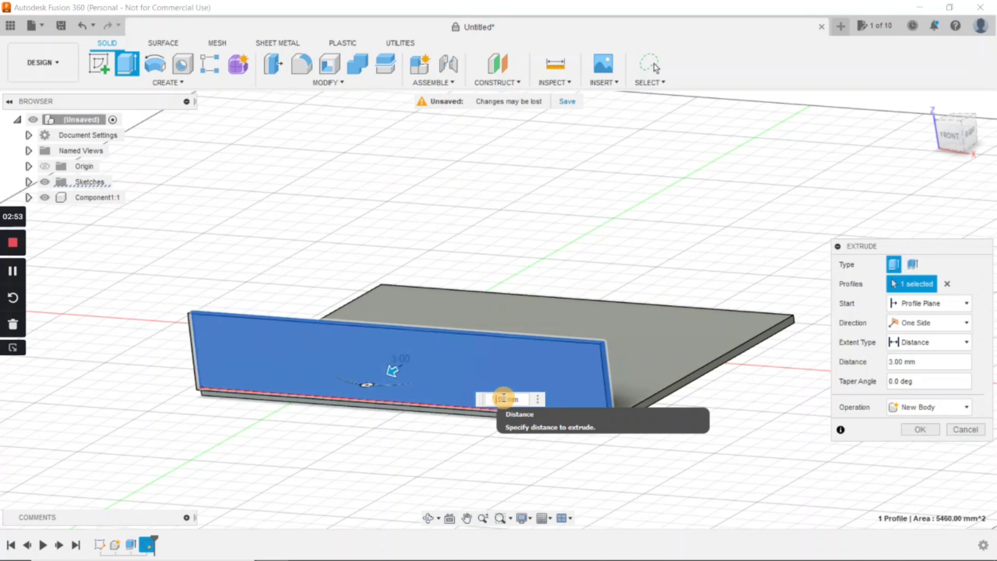
key(BackSpace)
text(3)
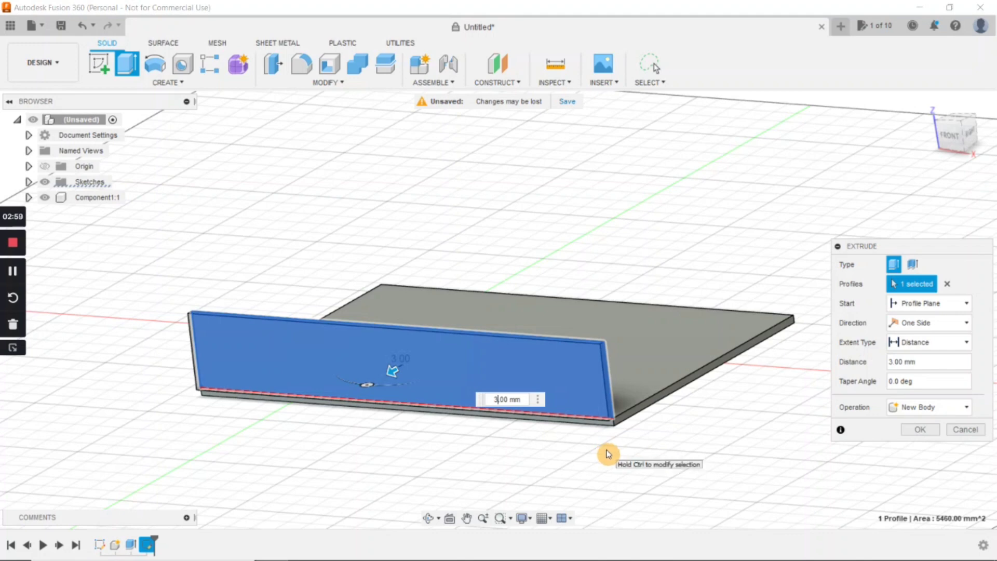
key(Return)
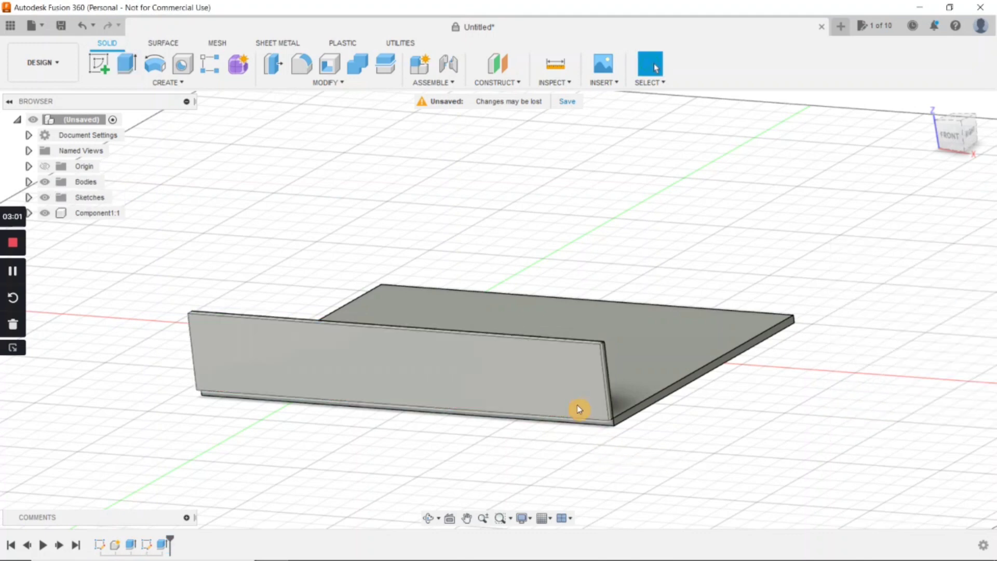
Convert the front wall body into its own component.
shift+middle_drag(641, 435, 634, 434)
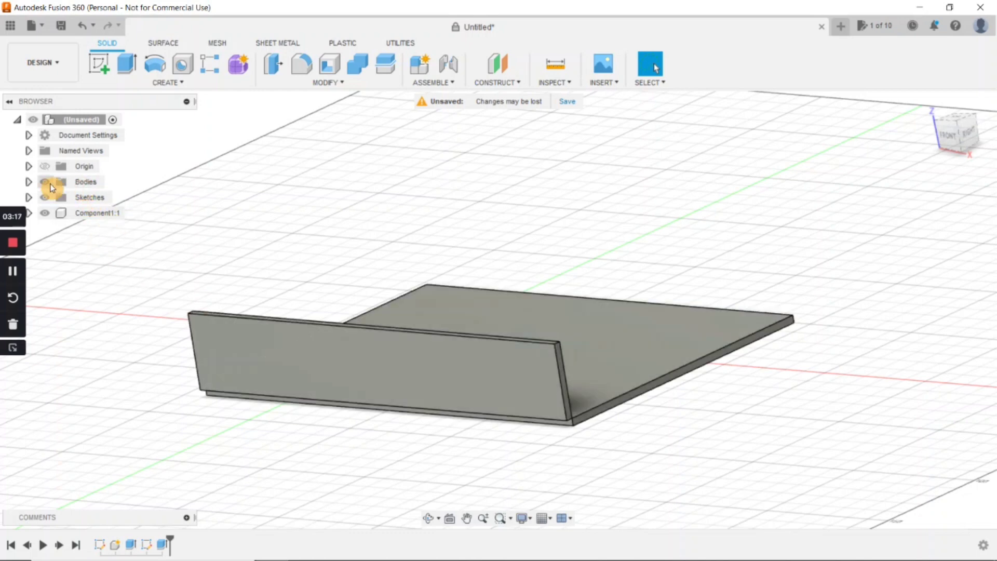
click(29, 181)
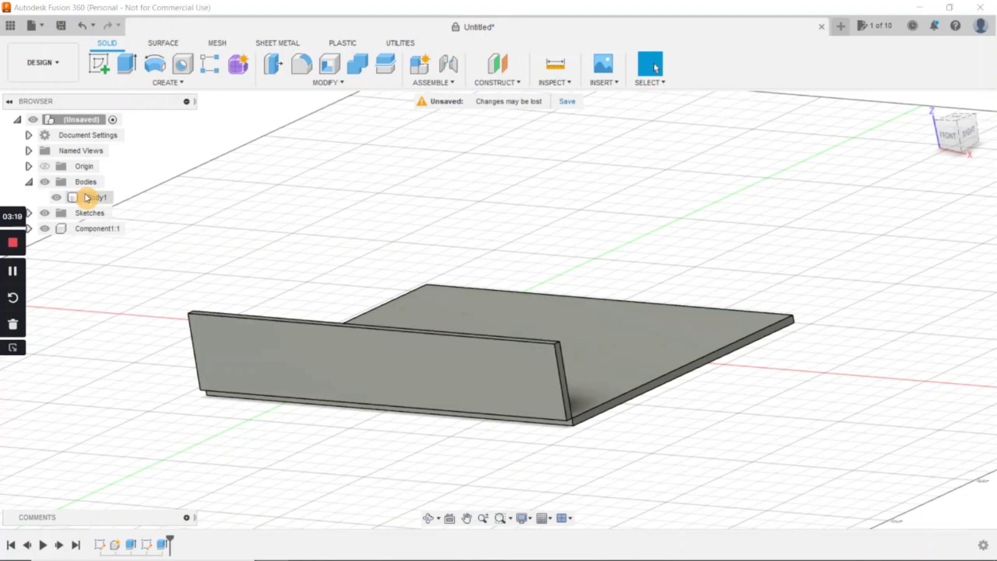
click(29, 213)
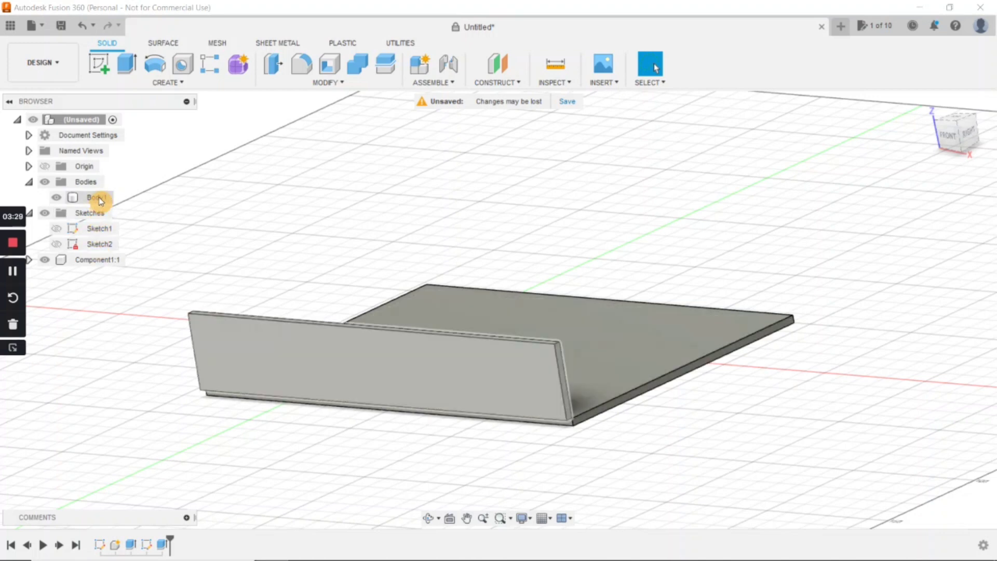
right_click(100, 202)
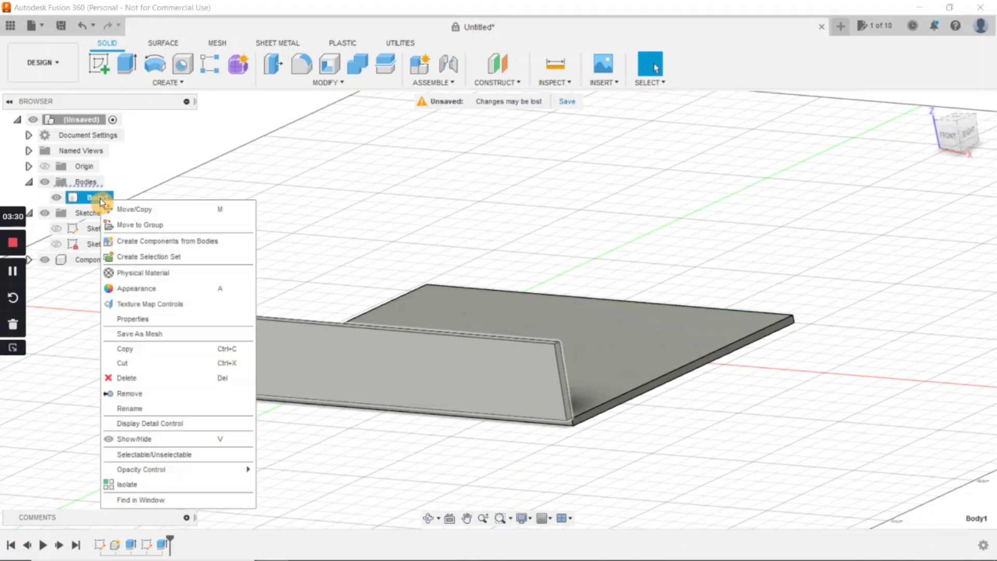
click(134, 242)
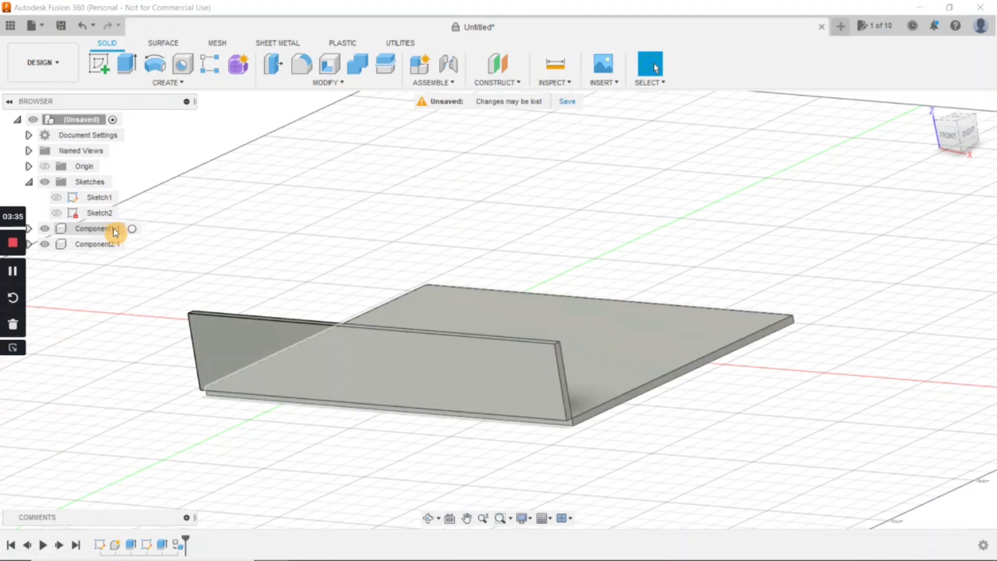
Rename the base plate component as "box bottom".
right_click(102, 229)
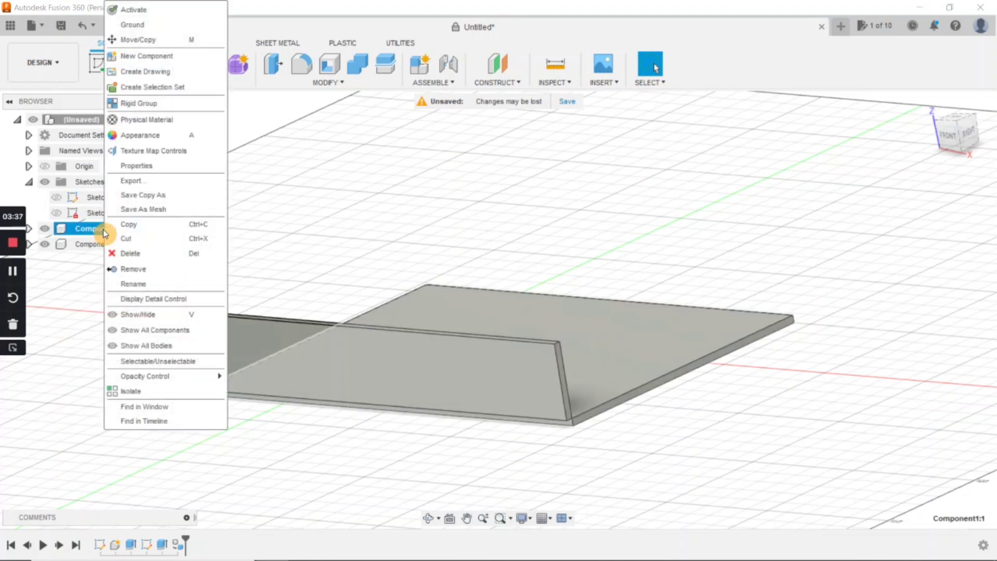
click(133, 284)
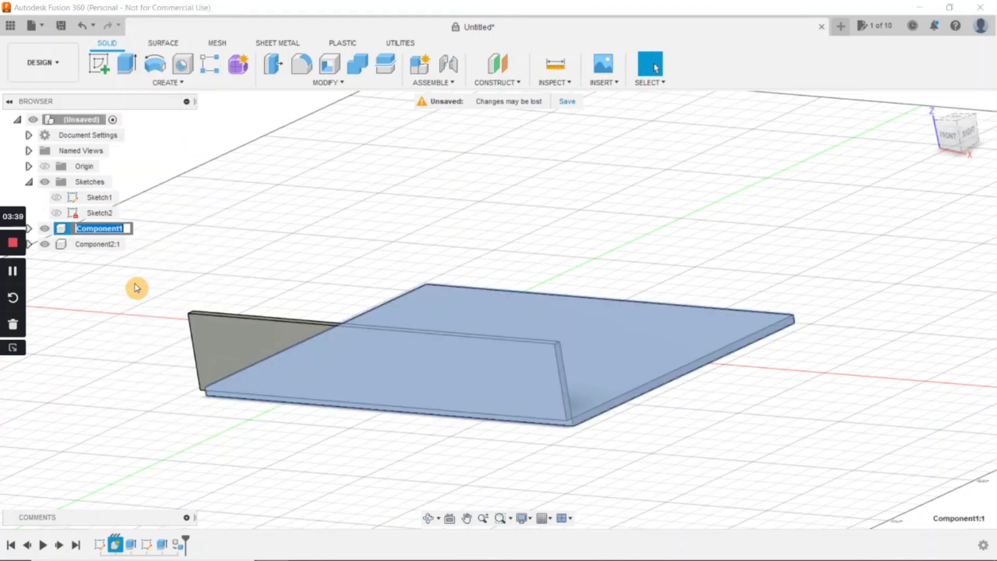
text(box bottom)
key(Return)
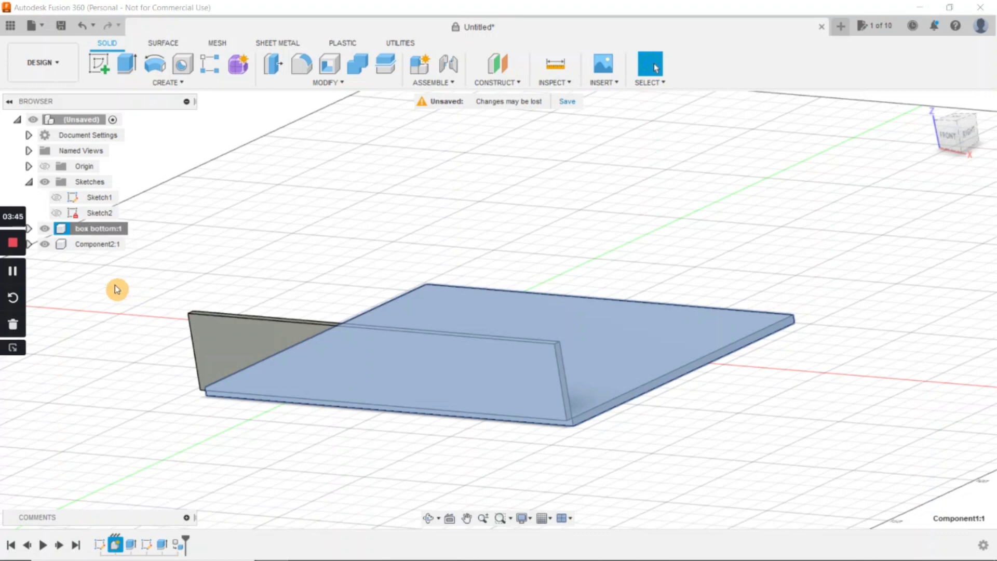
Rename the front wall component as "box side".
right_click(105, 243)
click(136, 283)
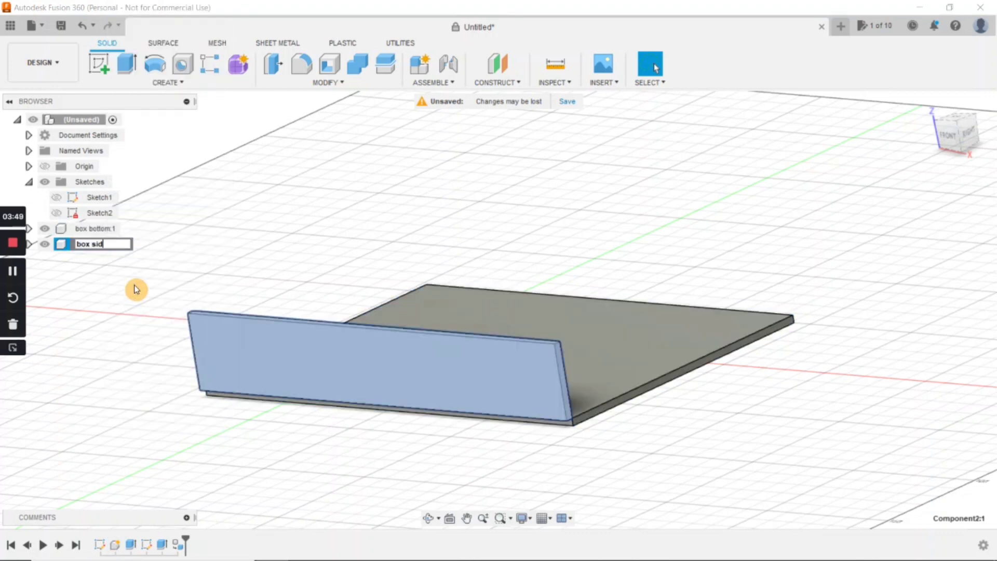
text(box side)
key(Return)
click(136, 282)
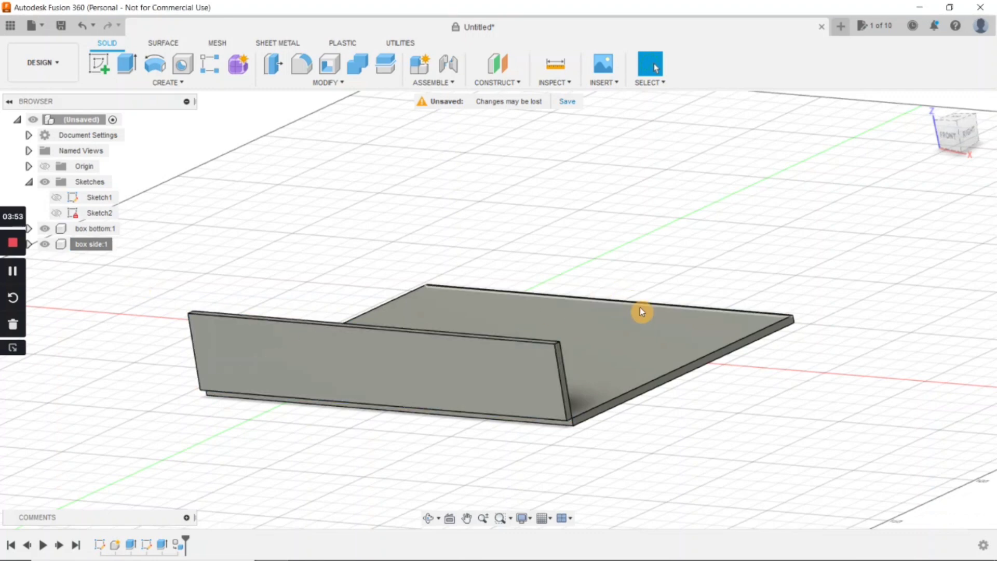
Create a moved copy of the box side component along the opposite long edge of the base plate.
middle_drag(669, 353, 644, 393)
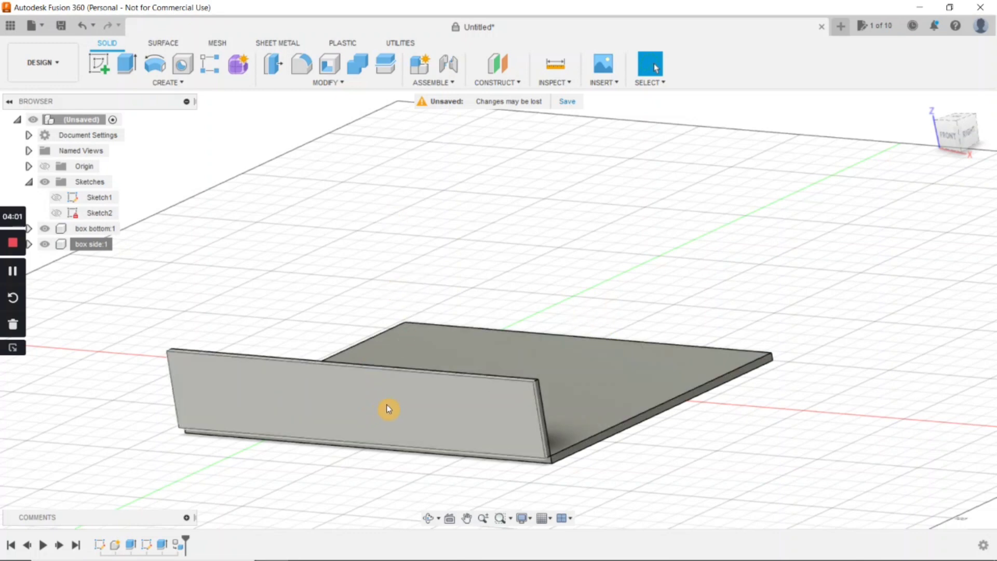
right_click(390, 409)
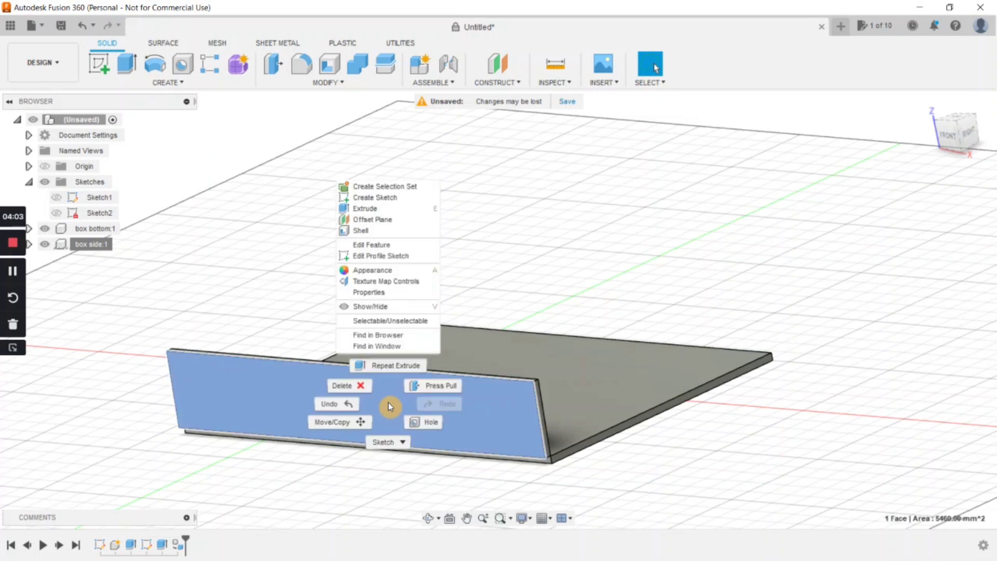
click(347, 426)
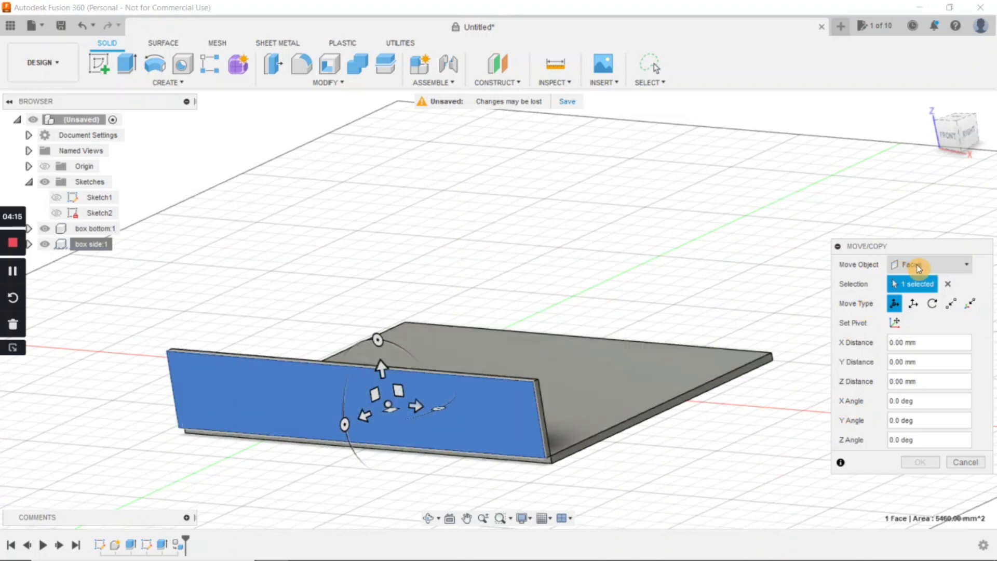
click(967, 268)
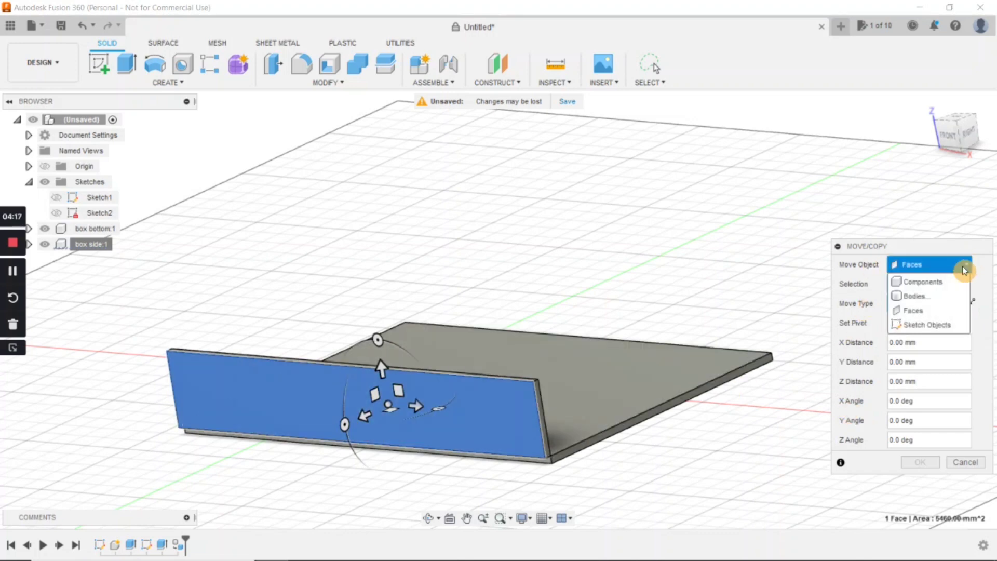
click(950, 281)
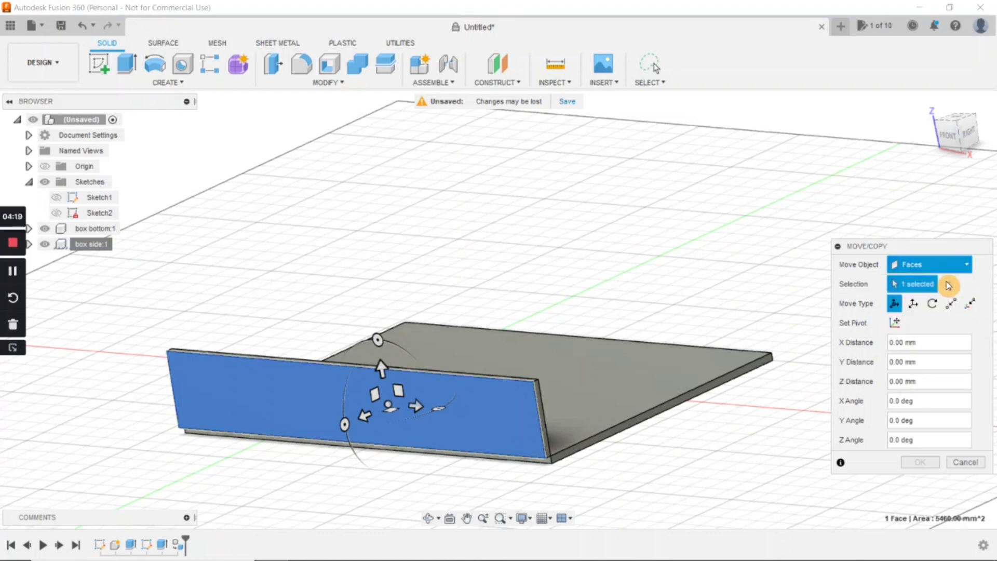
click(447, 422)
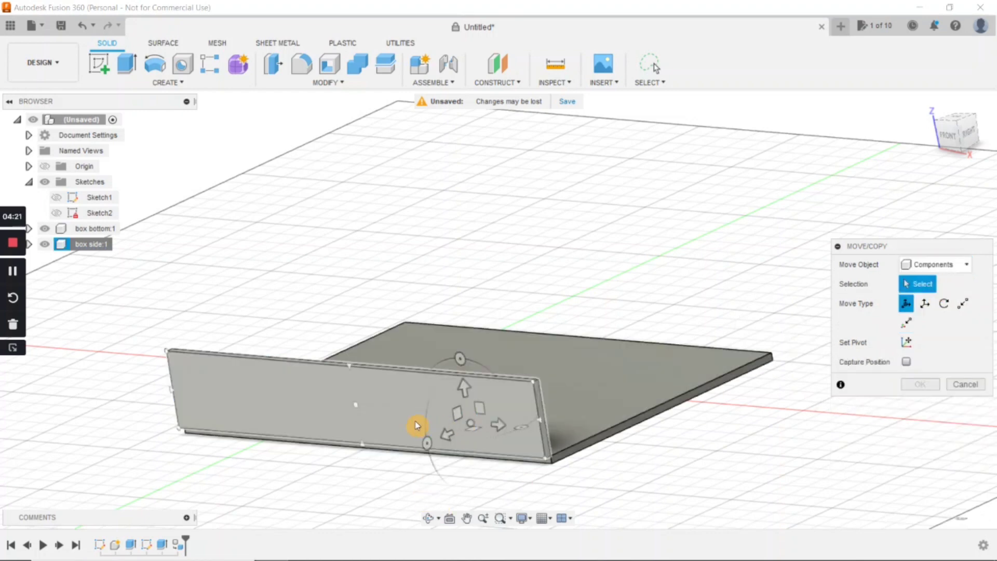
click(379, 412)
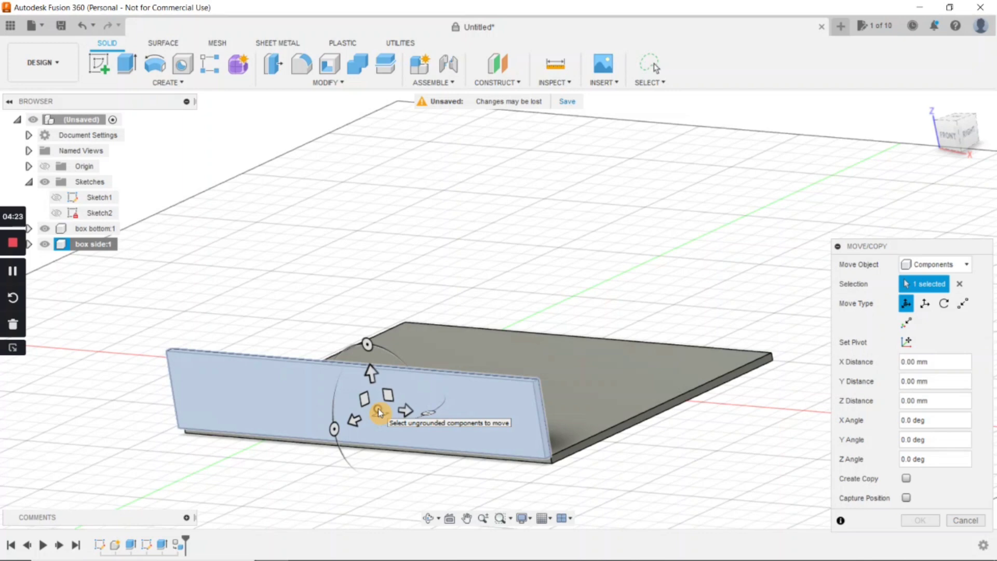
click(906, 479)
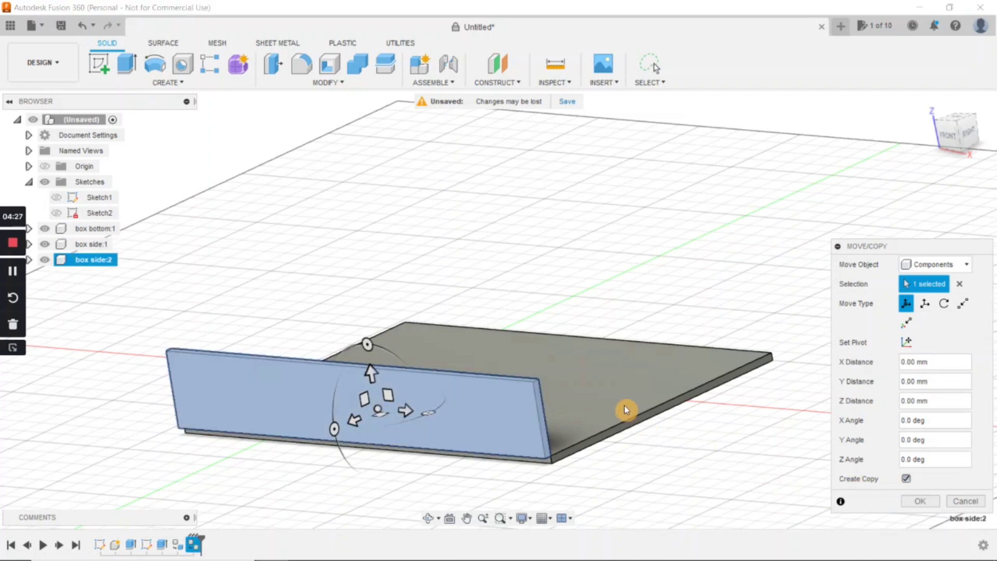
drag(353, 420, 574, 321)
key(Return)
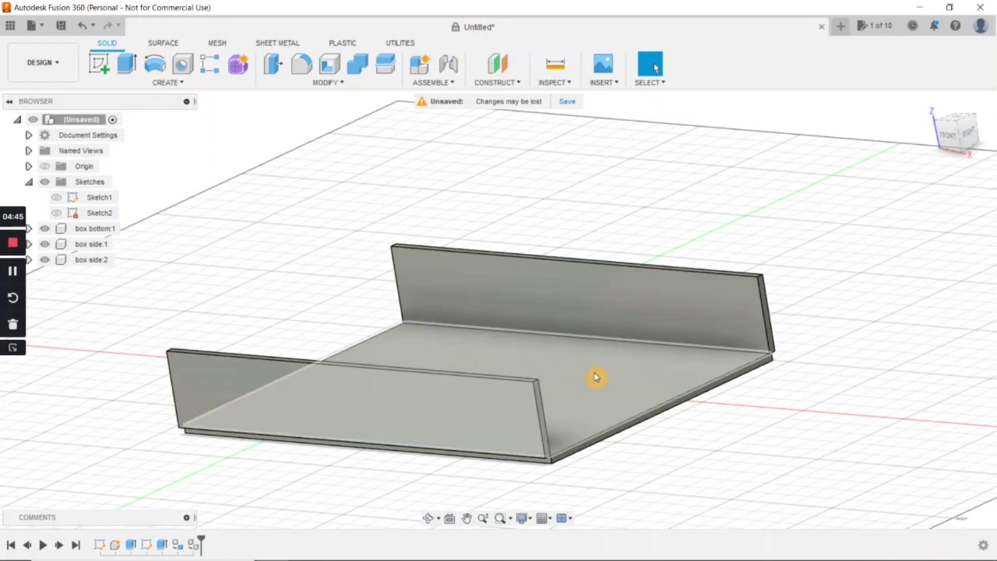
Start a new sketch on the short right side face of the base plate.
mouse_move(640, 392)
shift+middle_down()
mouse_move(616, 396)
mouse_move(630, 394)
mouse_move(615, 384)
shift+middle_up()
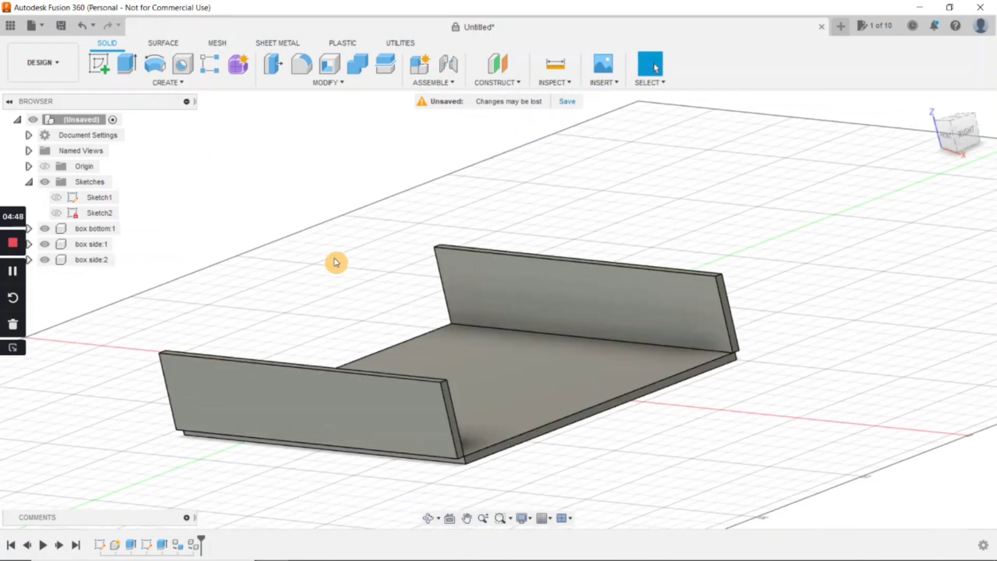
click(99, 64)
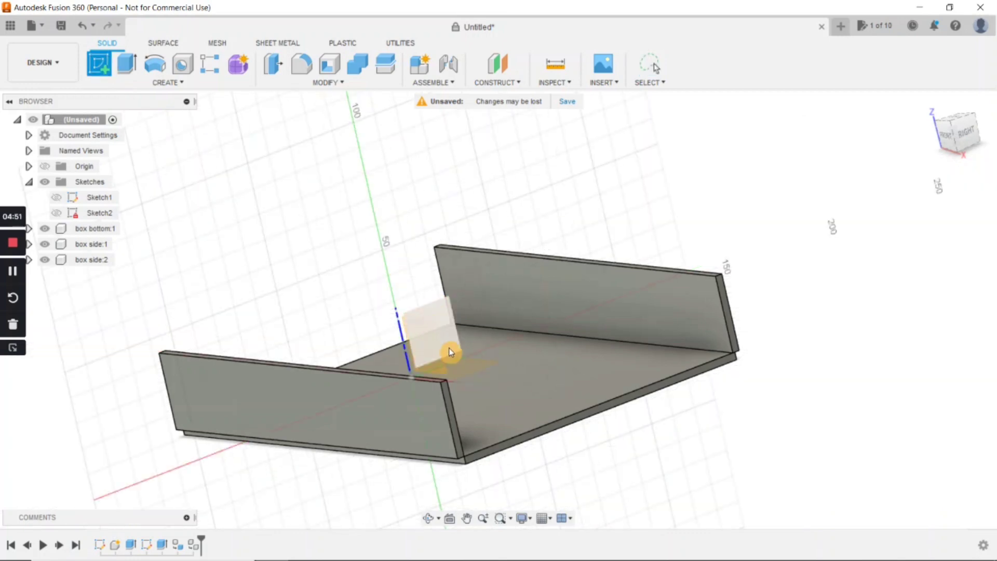
click(502, 406)
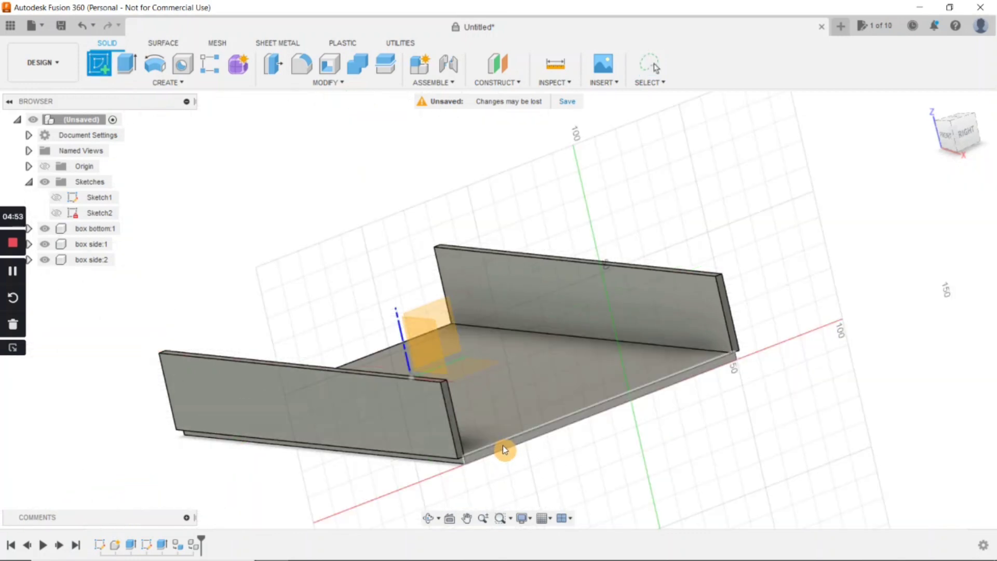
click(506, 447)
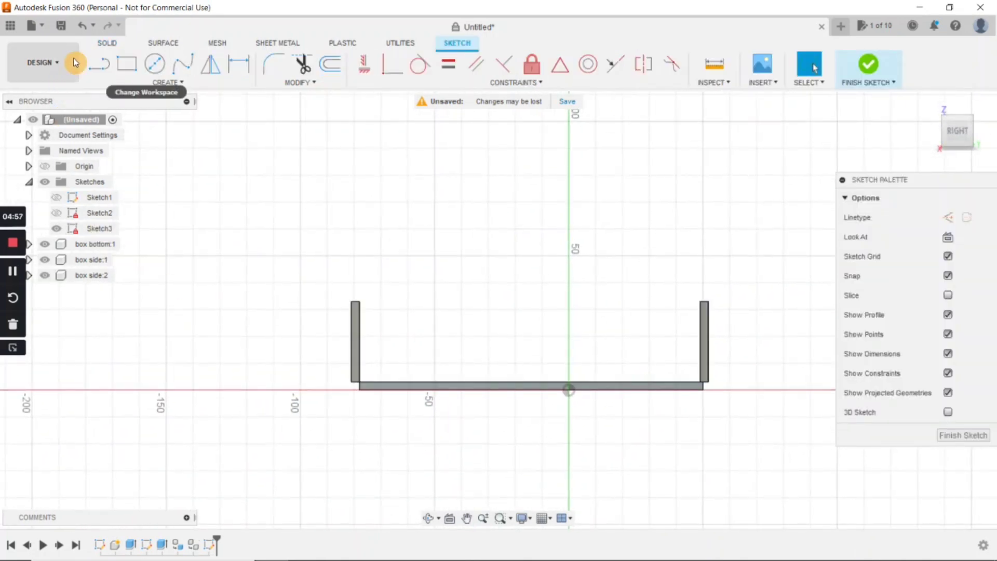
Draw a rectangle about 127 by 30 mm above the base plate between the two side walls, and finish the sketch.
click(126, 63)
scroll(345, 412, up, 2)
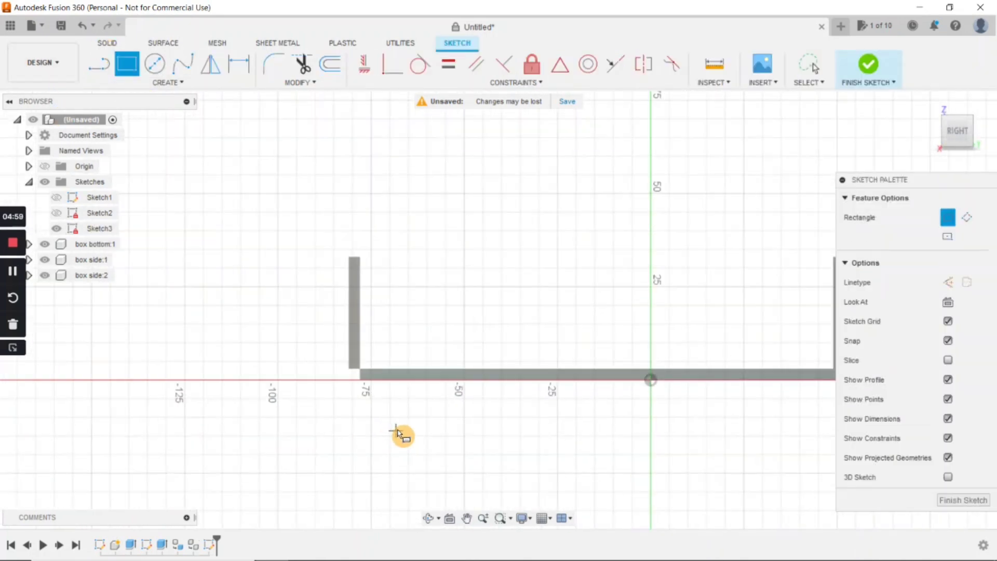
middle_drag(396, 431, 282, 458)
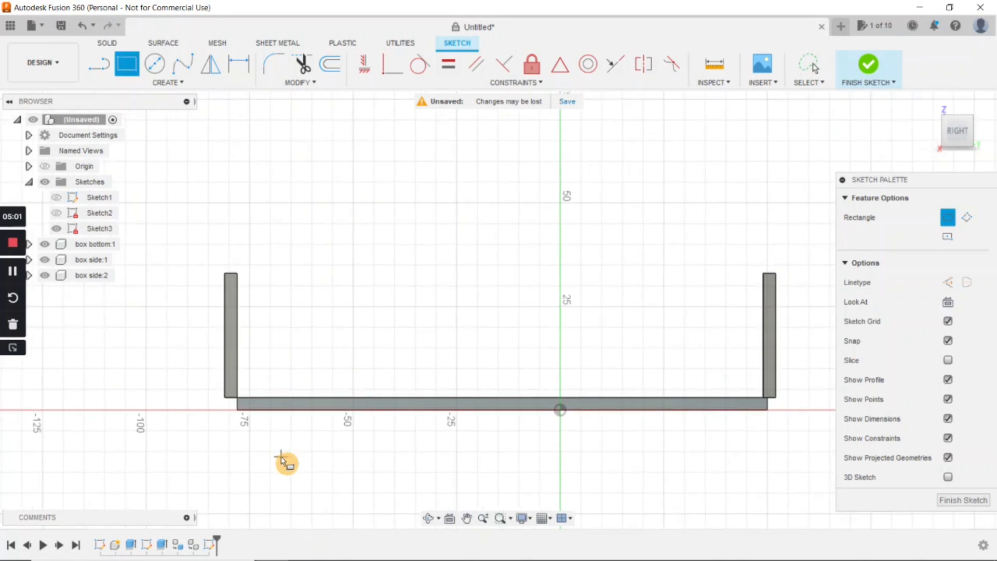
click(237, 398)
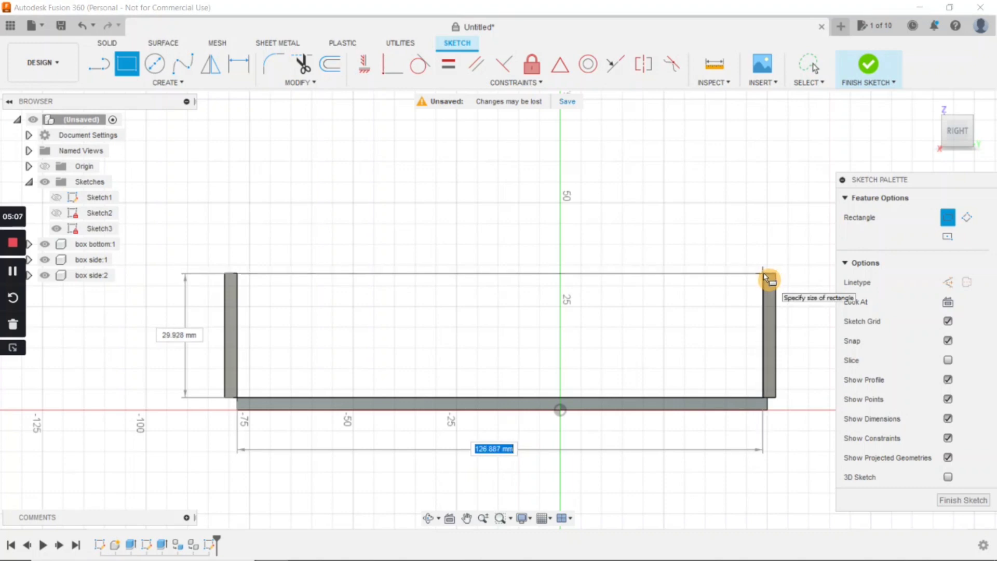
click(763, 275)
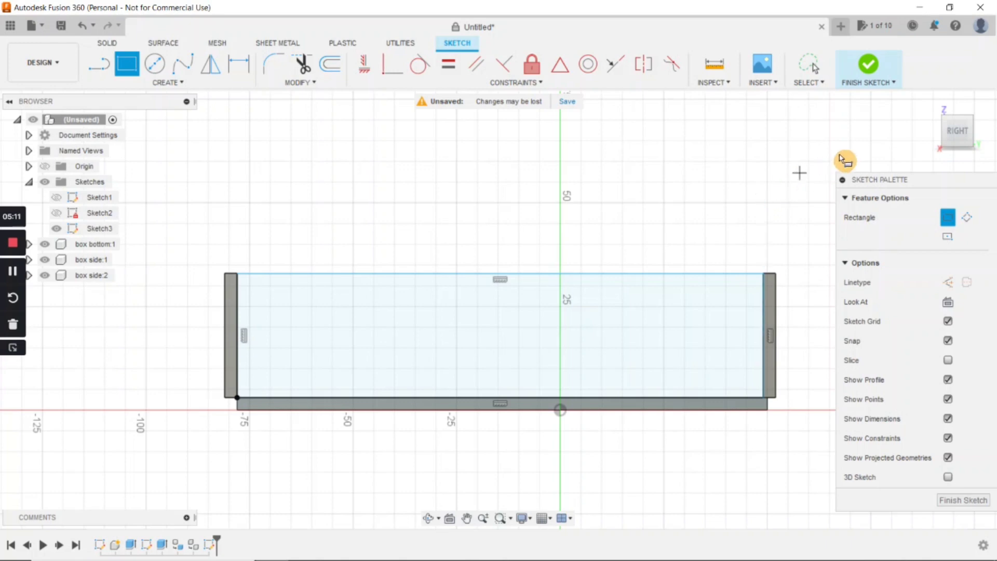
click(870, 68)
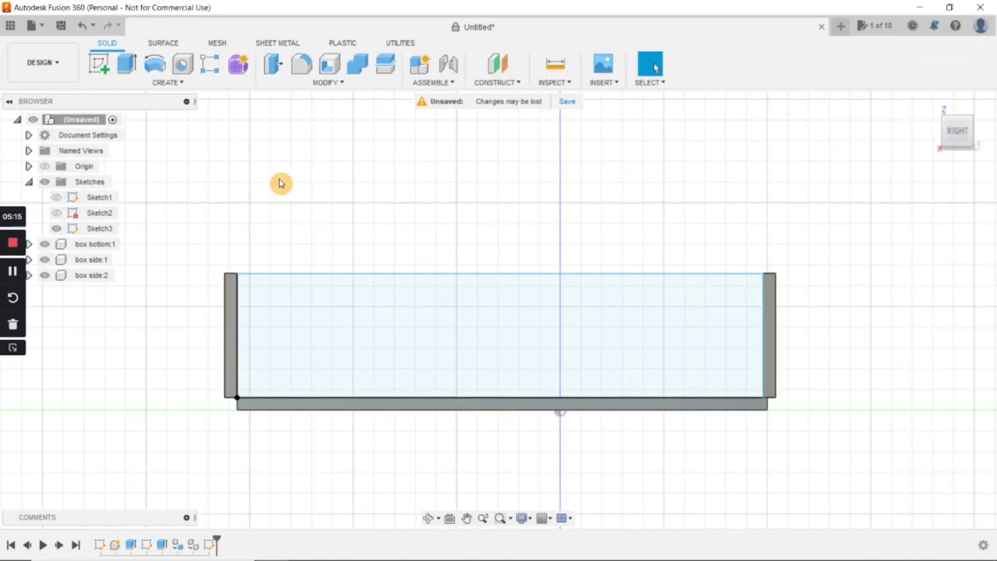
Extrude the end wall rectangle between the two side walls by 3 mm as a new component.
click(127, 65)
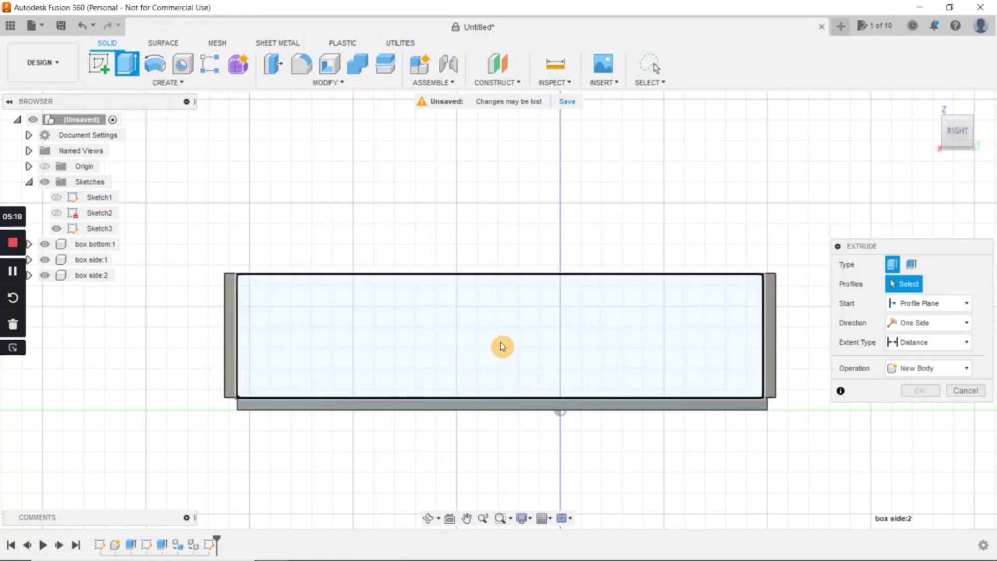
click(503, 347)
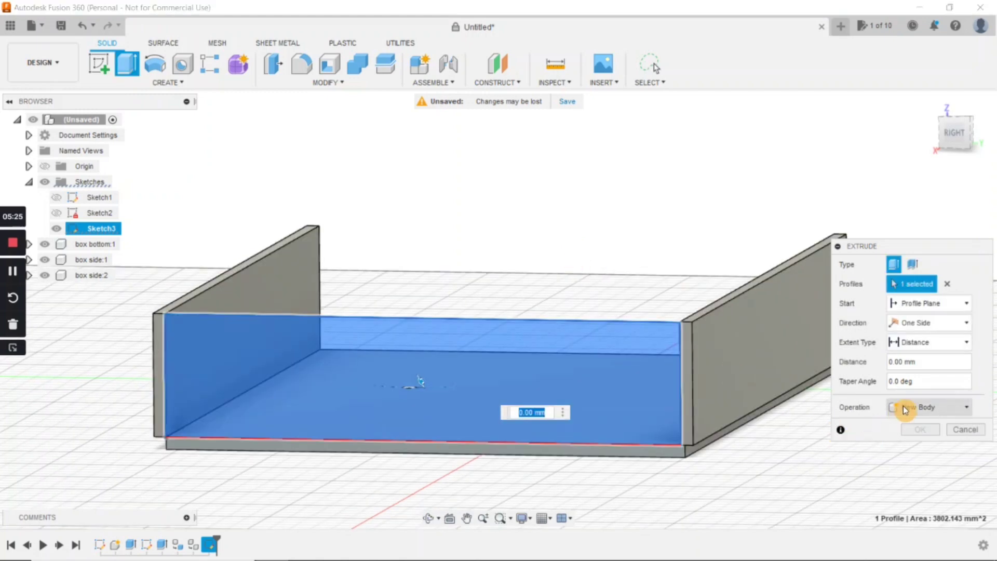
click(944, 408)
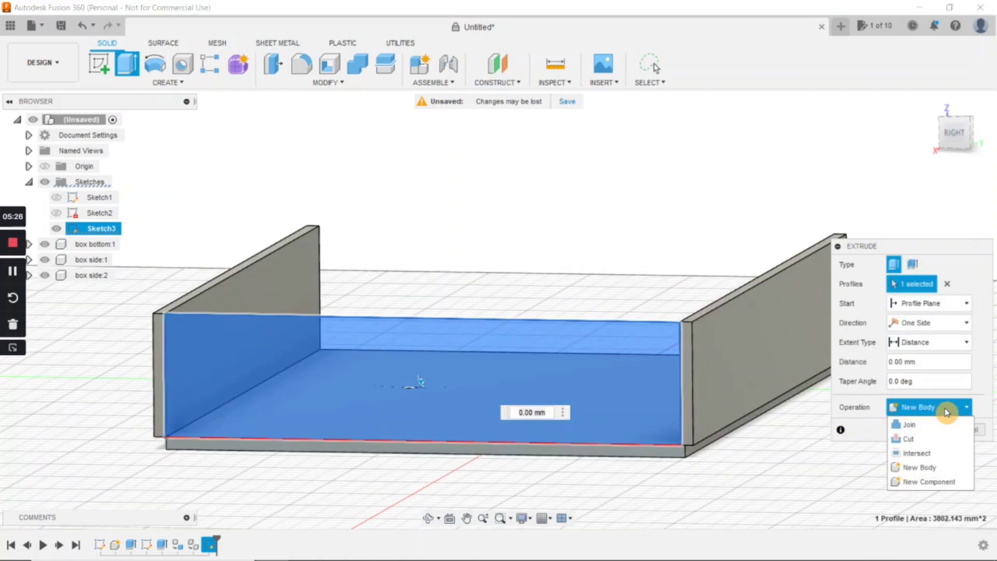
click(939, 482)
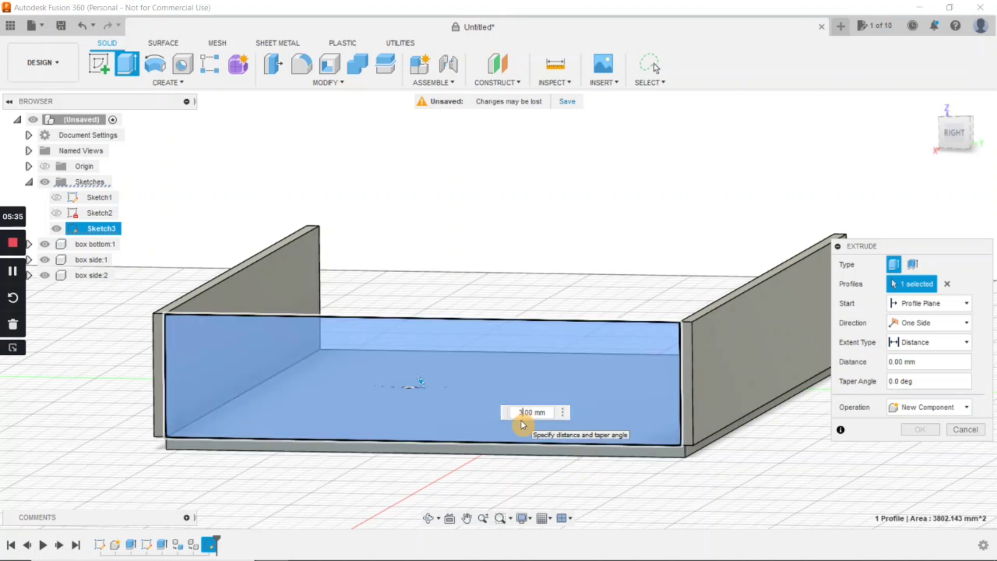
key(Return)
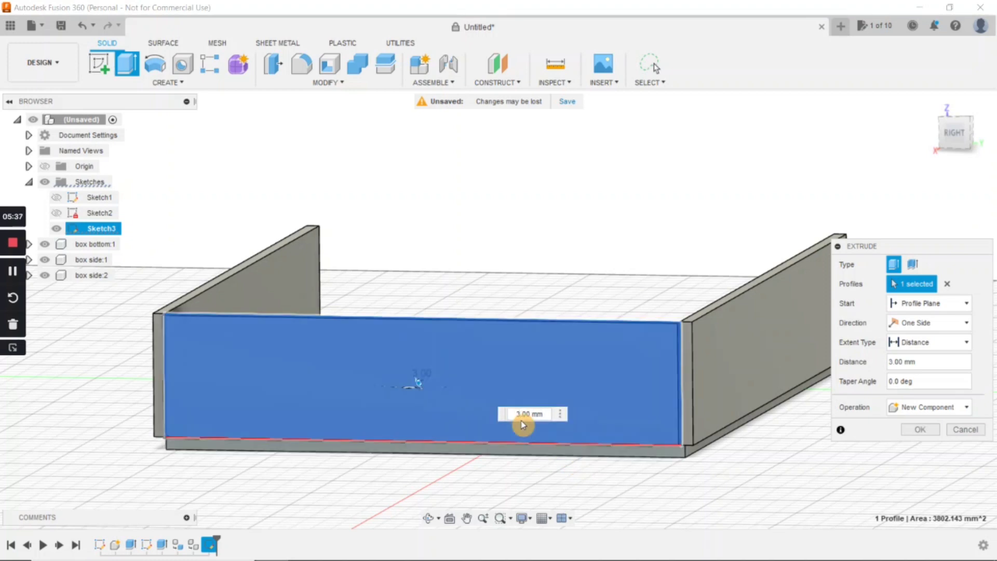
key(Return)
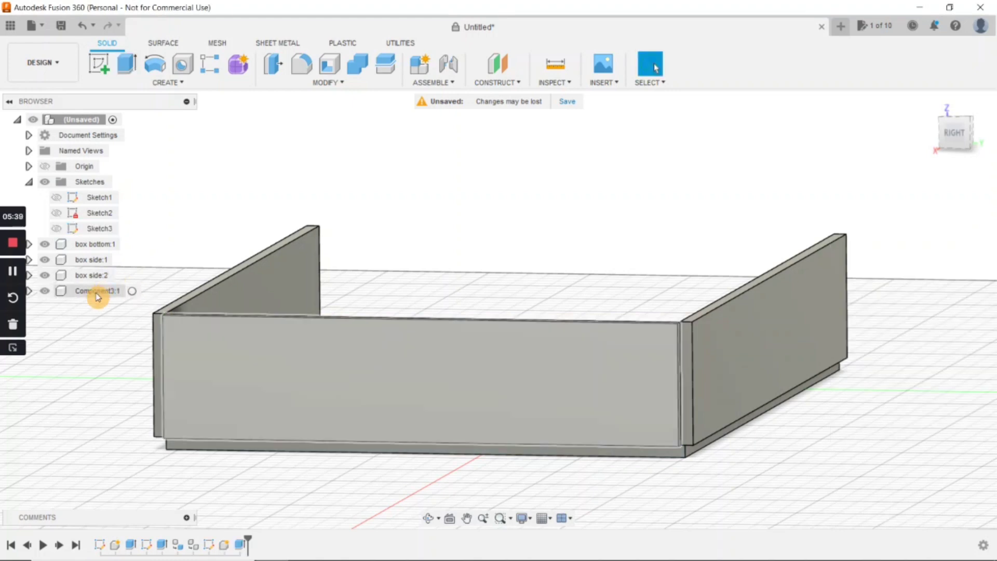
Rename the new end wall component as "box back".
right_click(97, 293)
click(123, 286)
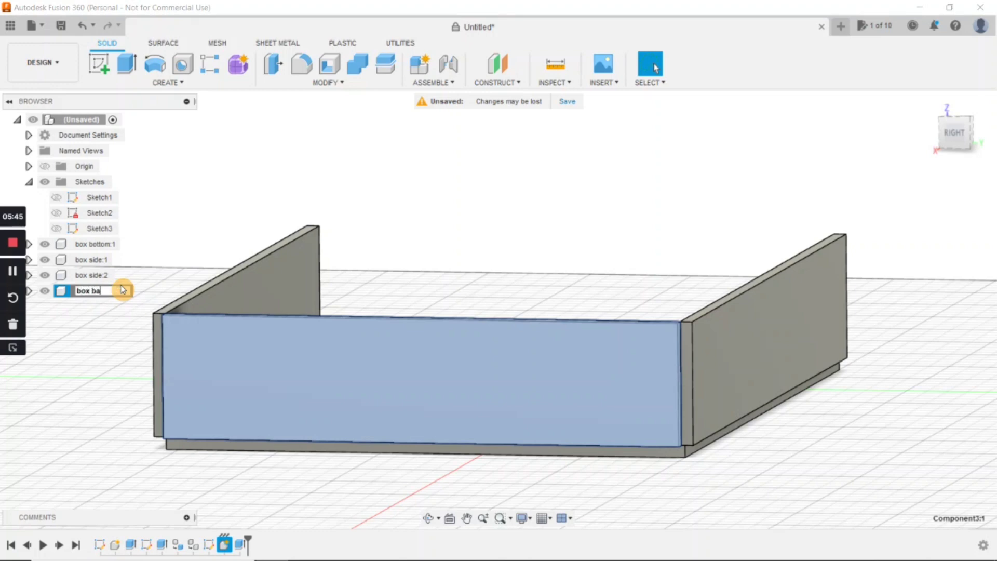
key(Escape)
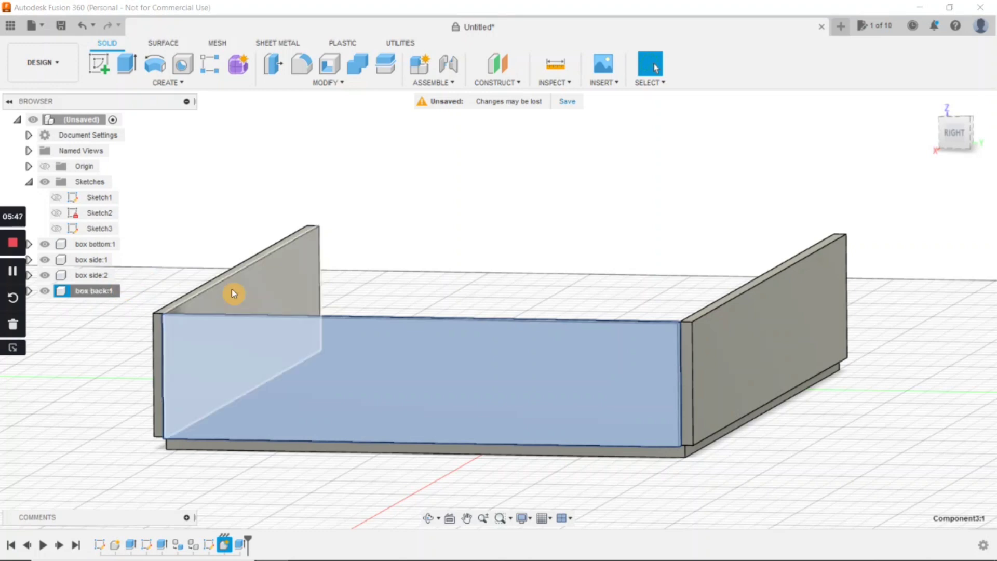
scroll(234, 292, down, 1)
click(181, 241)
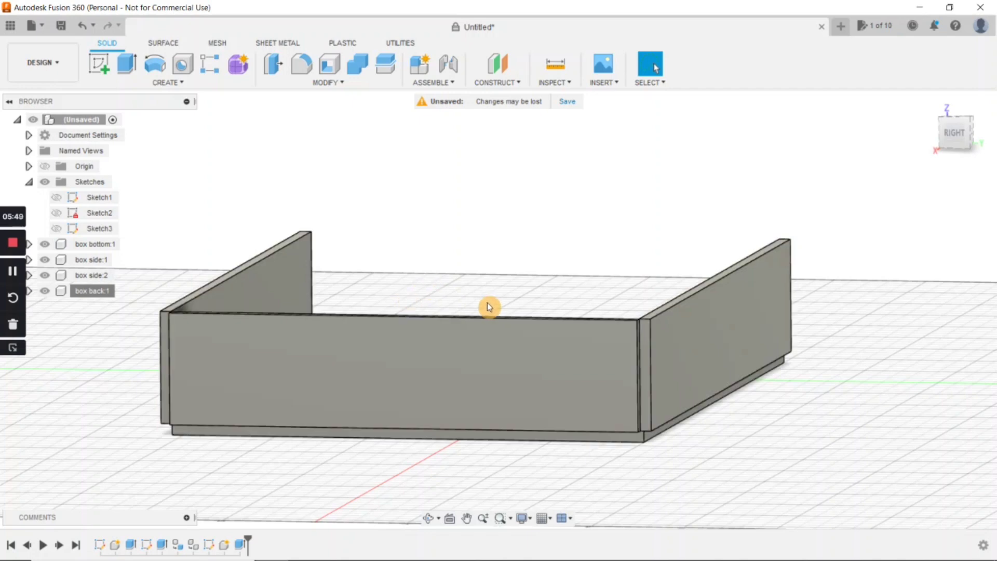
shift+middle_drag(486, 306, 519, 332)
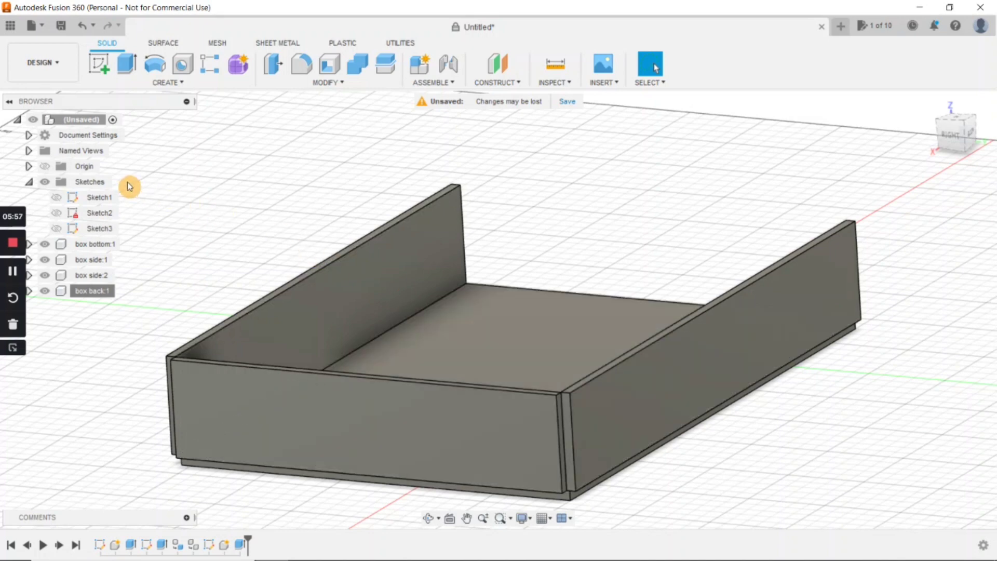
shift+middle_drag(407, 296, 531, 352)
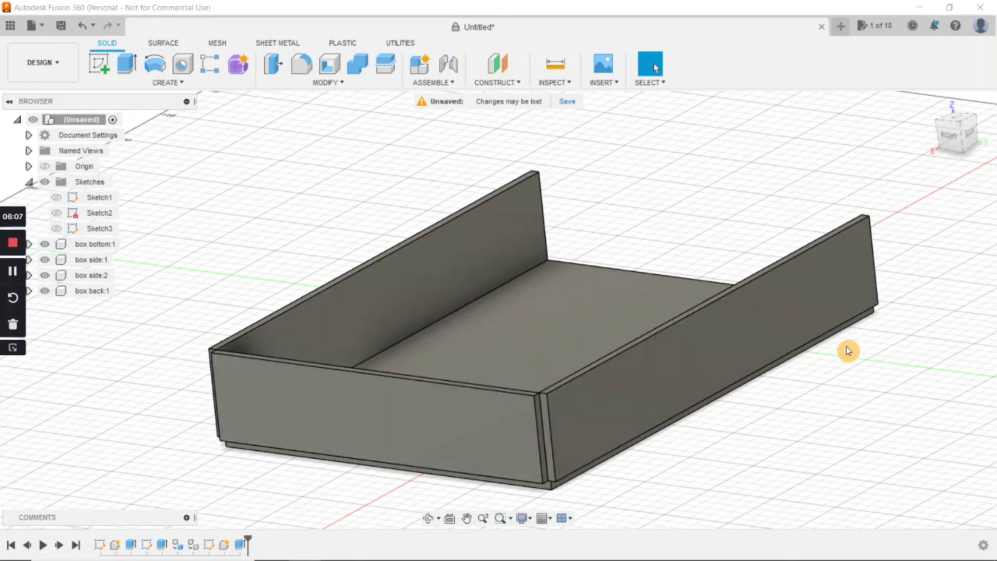
shift+middle_drag(848, 349, 819, 374)
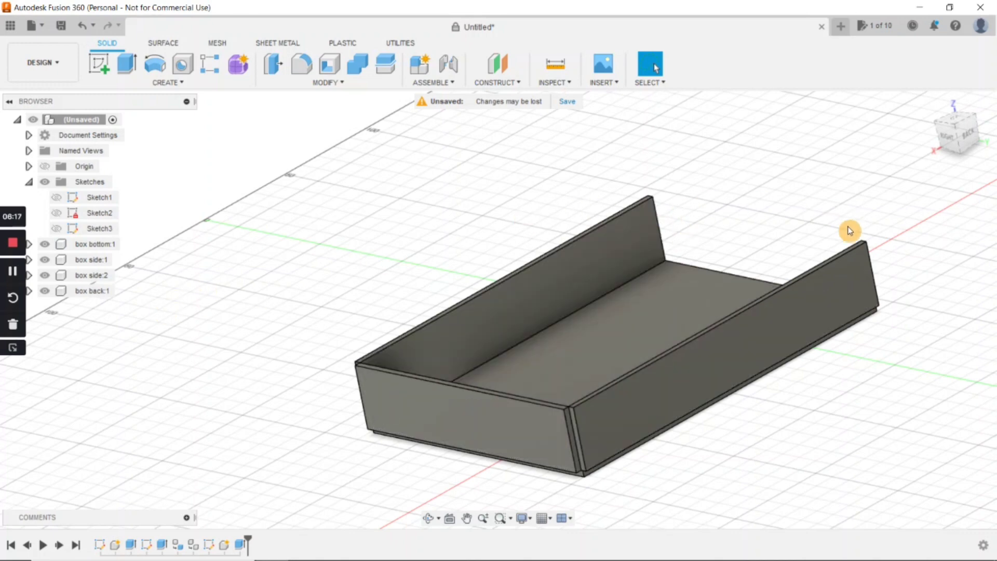
middle_drag(330, 325, 401, 330)
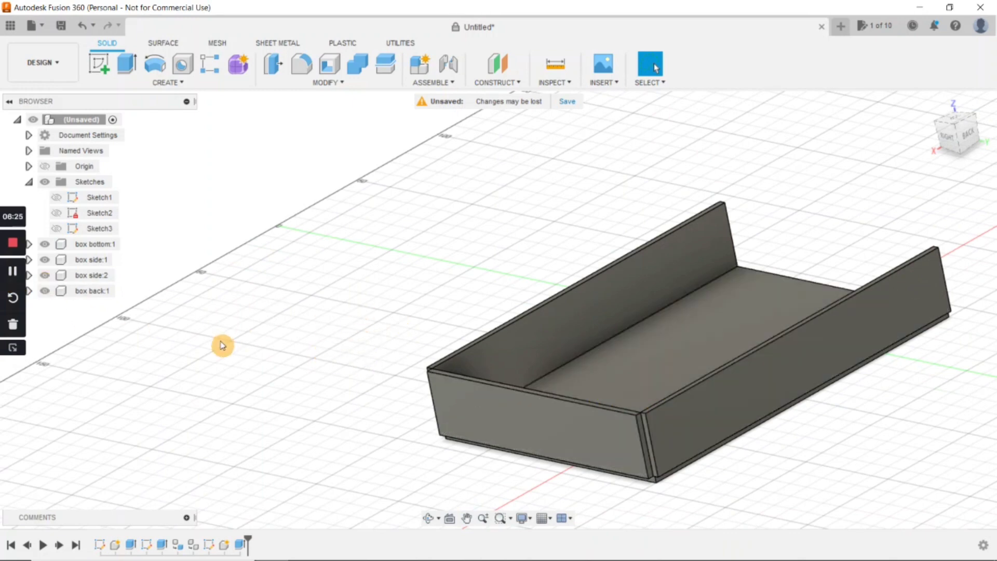
click(13, 271)
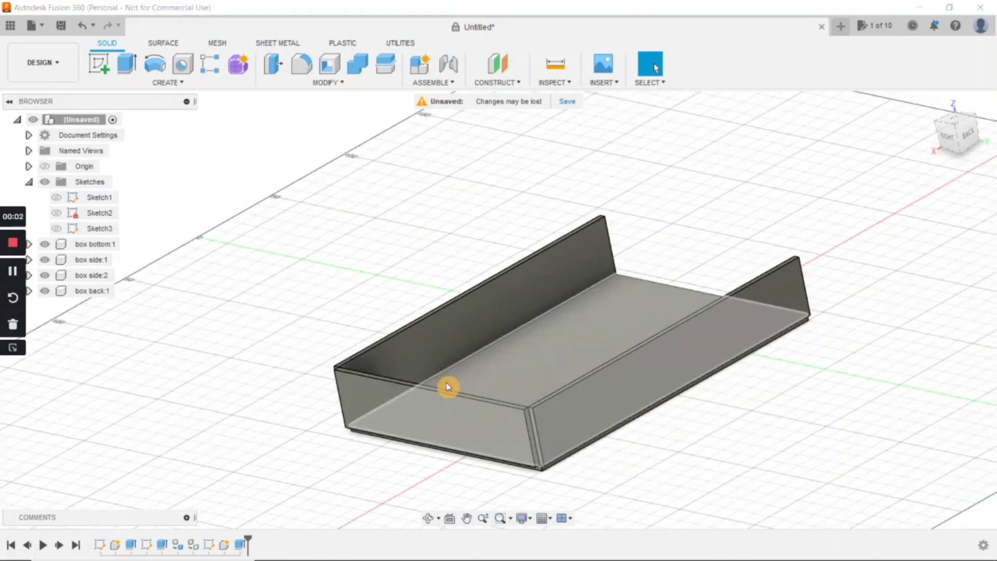
middle_drag(438, 382, 605, 381)
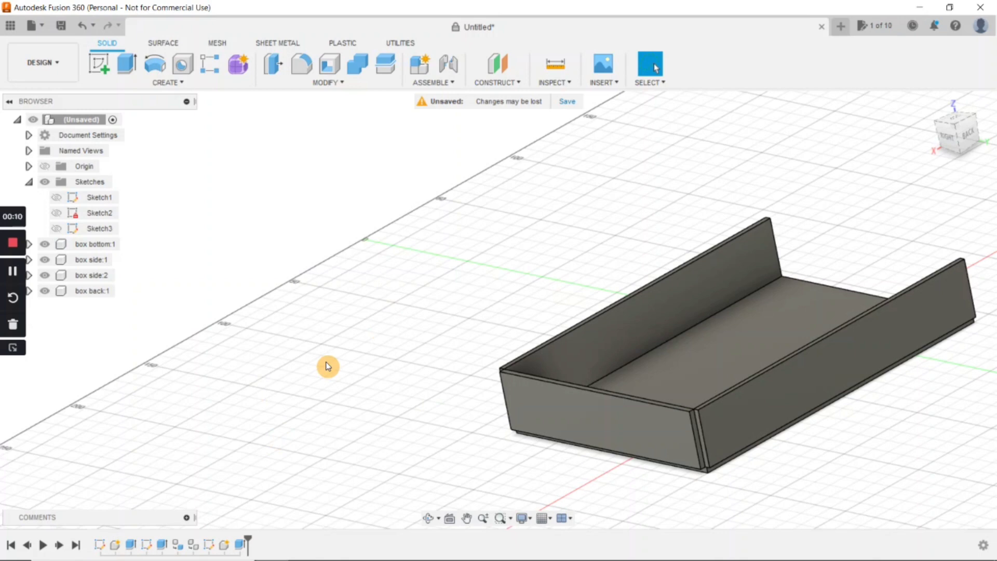
Start a new sketch on the horizontal ground plane, viewed from the top.
click(114, 81)
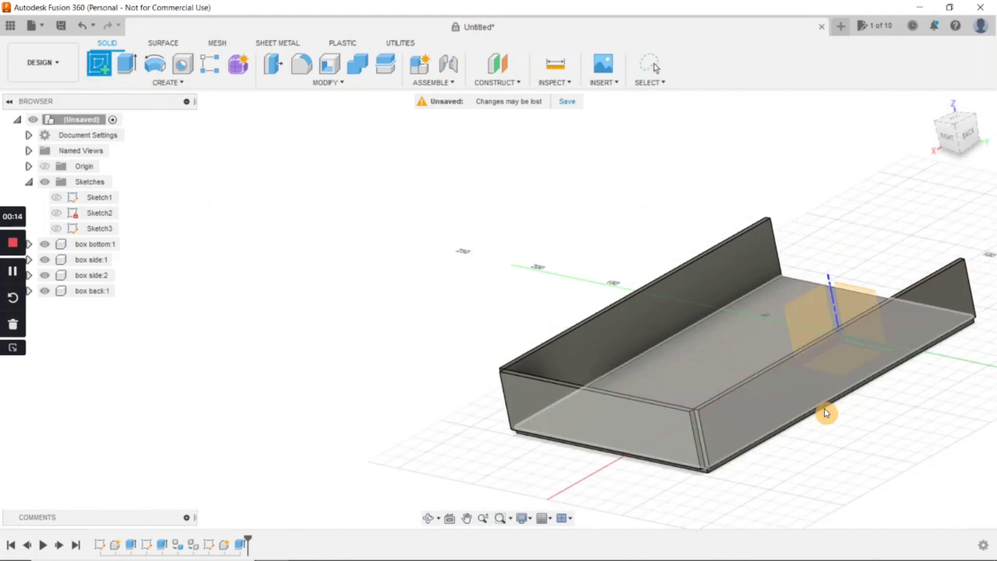
middle_drag(959, 452, 790, 489)
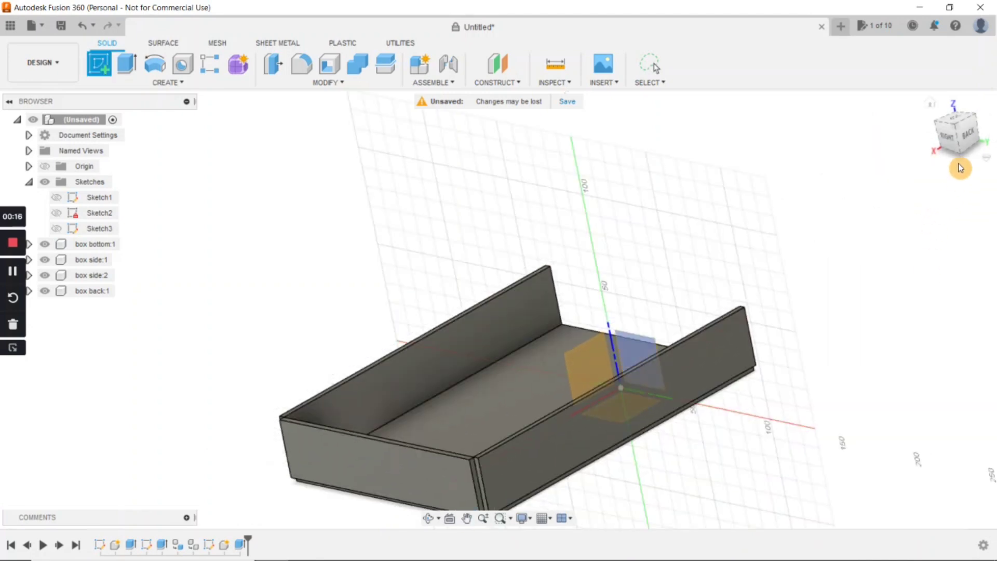
click(959, 122)
middle_drag(772, 165, 592, 412)
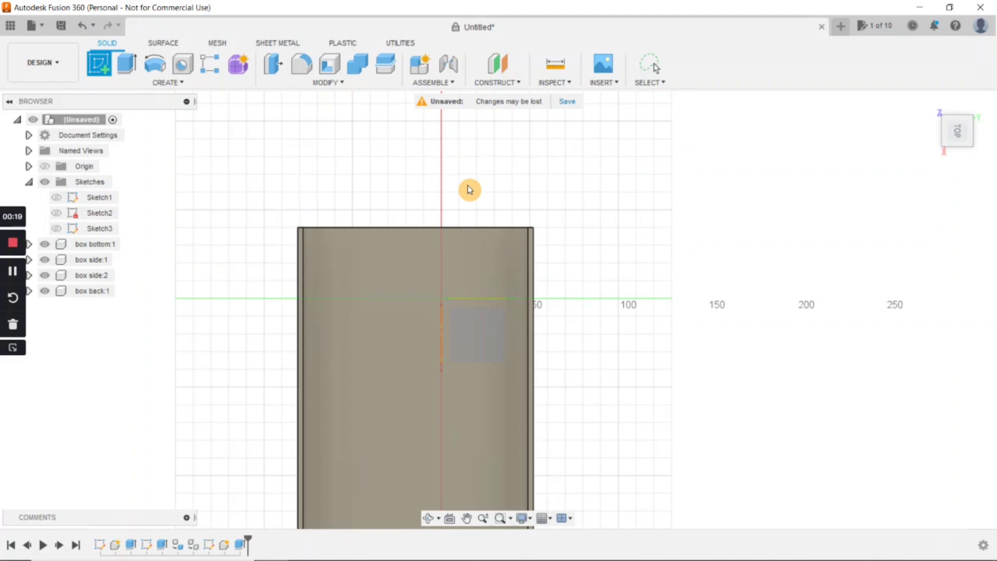
click(494, 196)
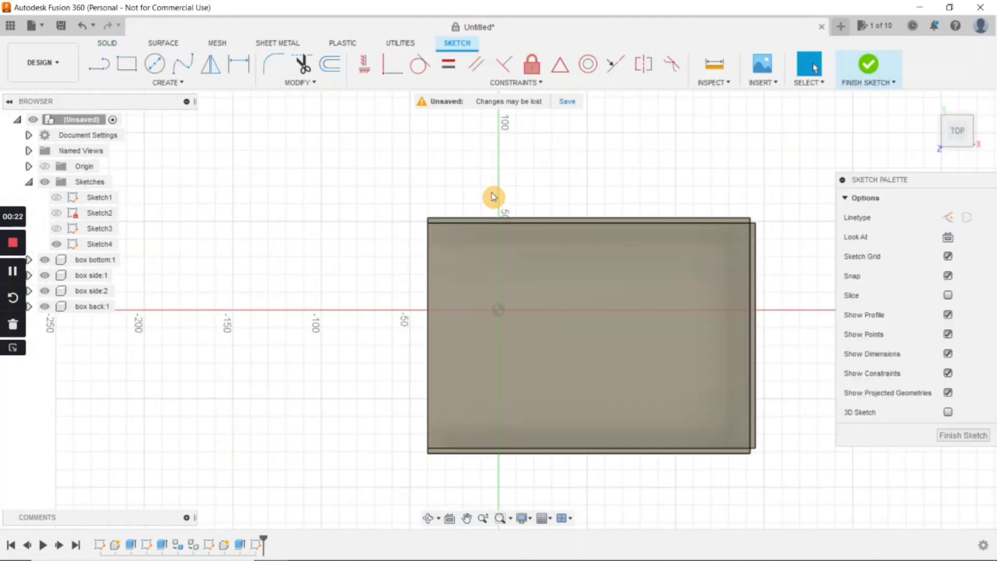
Draw a 94 by 67 mm rectangle outside the box beside its open end, and finish the sketch.
click(126, 63)
scroll(336, 332, up, 2)
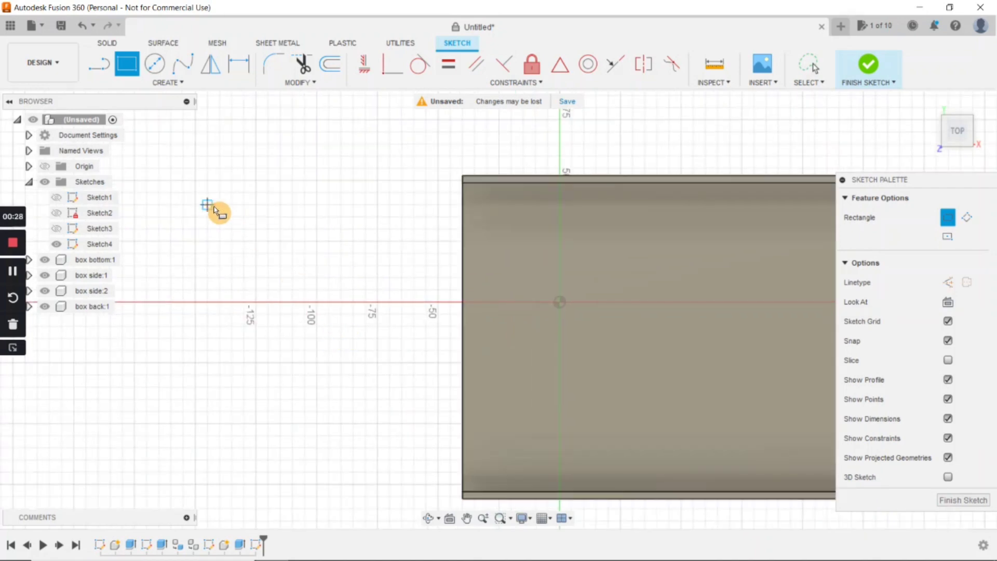
click(196, 181)
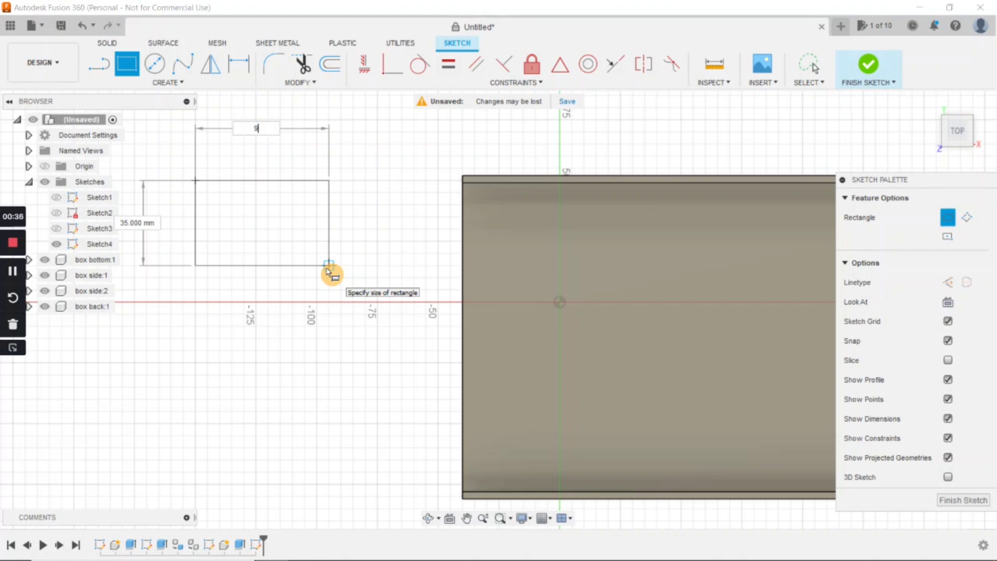
key(Tab)
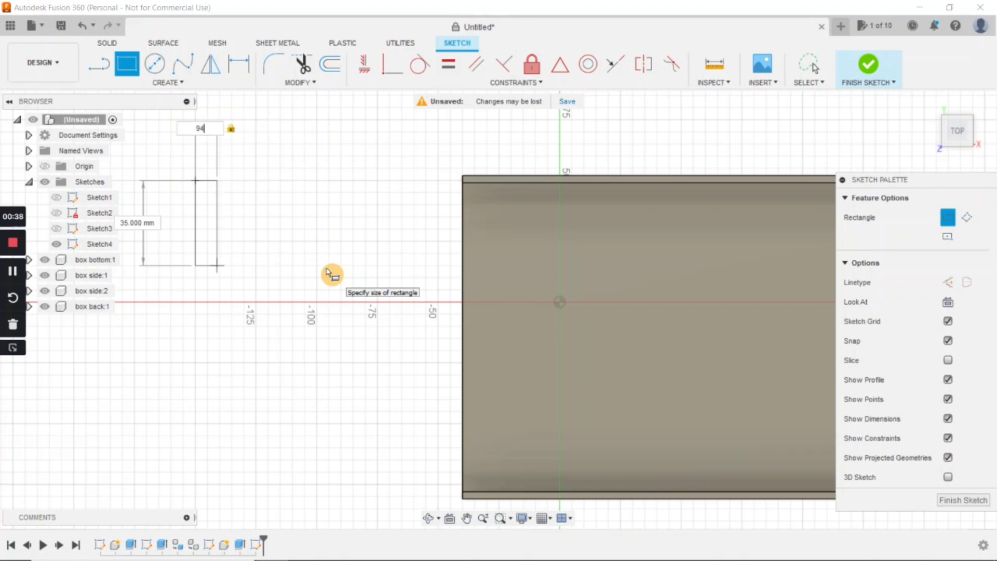
key(Tab)
key(Tab)
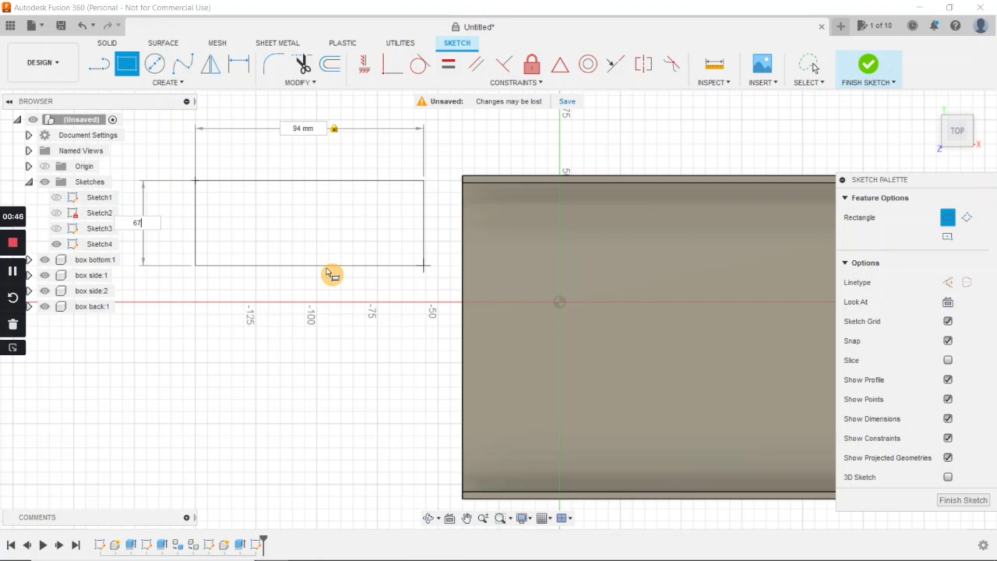
key(Tab)
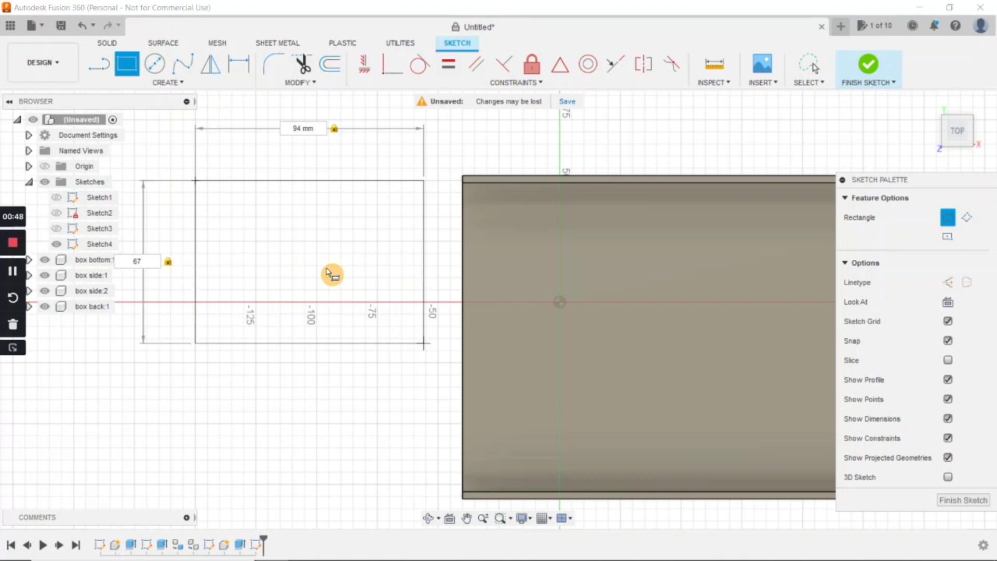
key(Return)
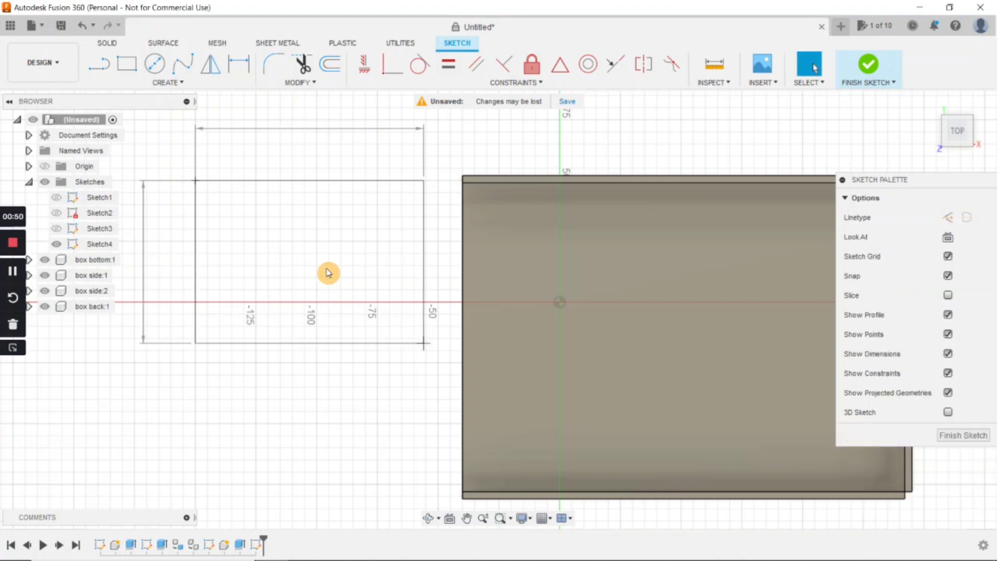
scroll(330, 273, down, 3)
key(Escape)
click(325, 274)
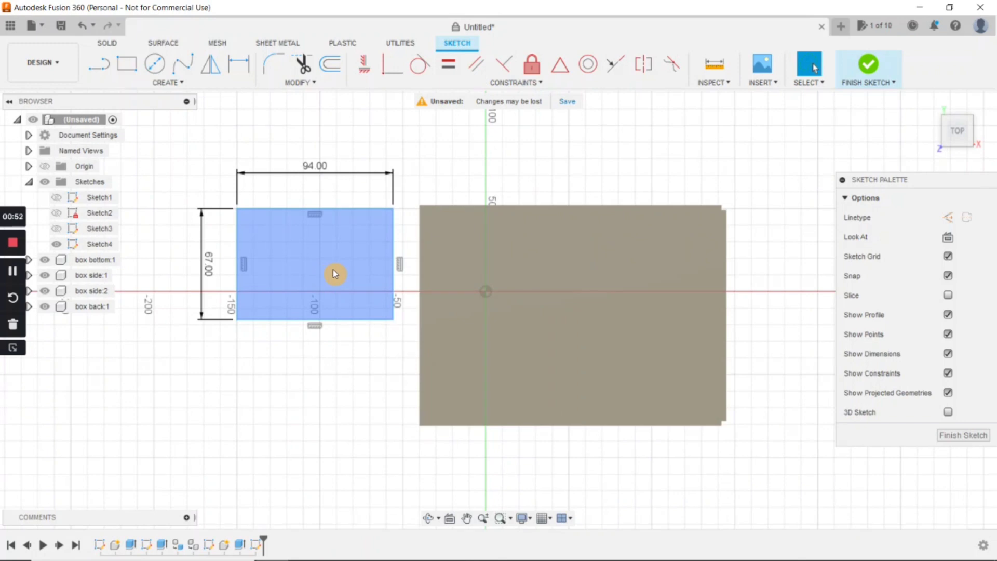
click(868, 67)
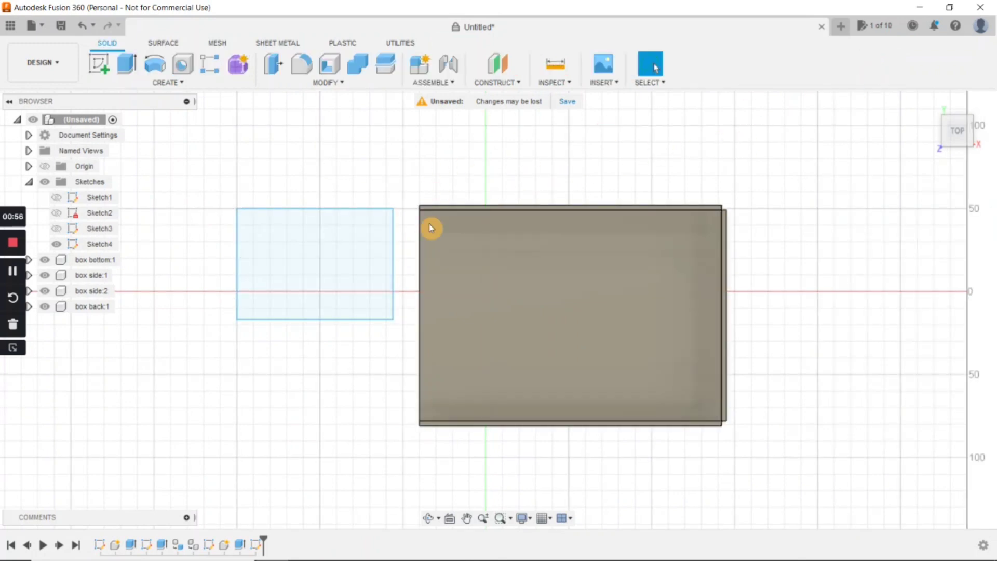
Extrude the 94 by 67 mm rectangle upward by 15 mm as a new body.
click(341, 301)
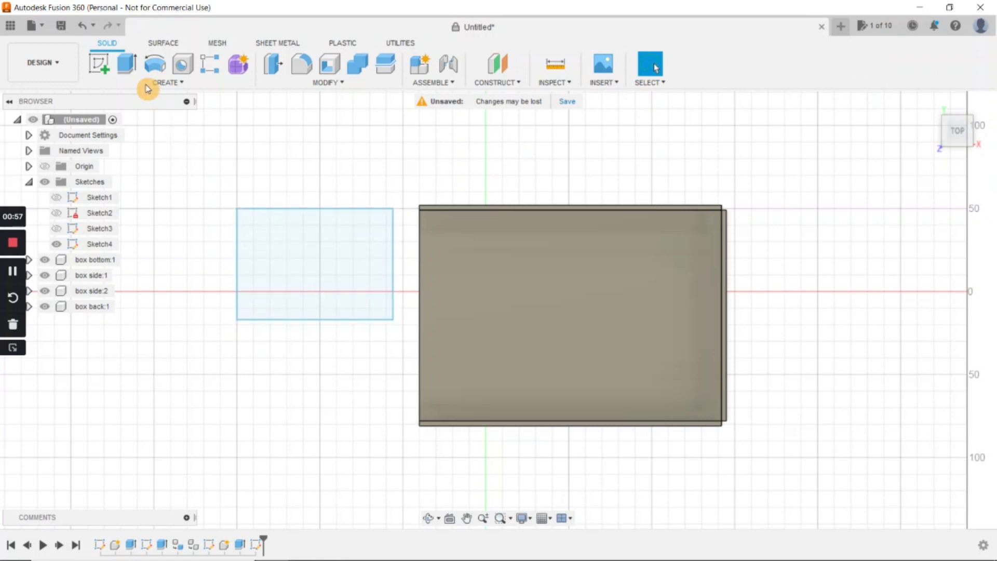
click(127, 66)
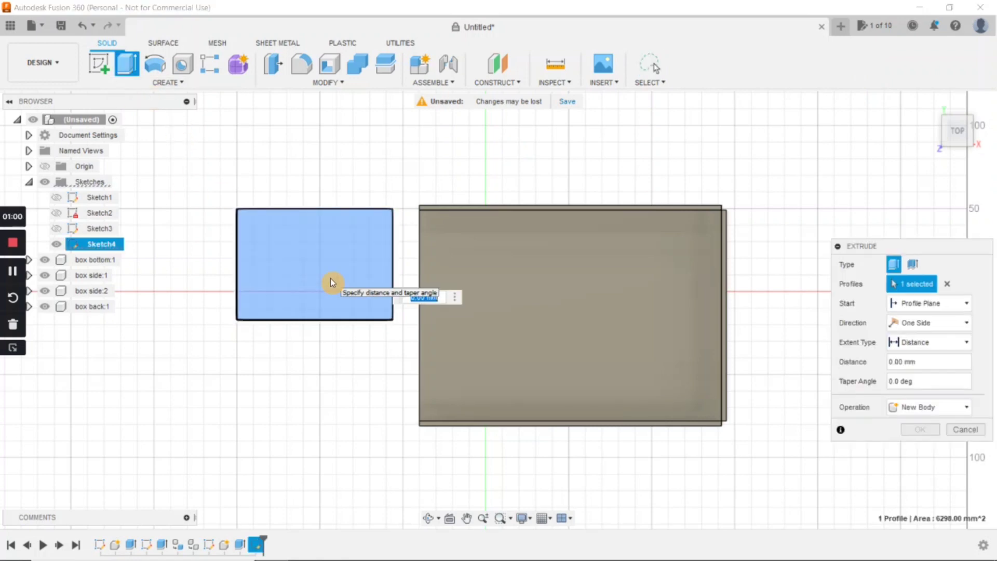
shift+middle_drag(329, 282, 322, 257)
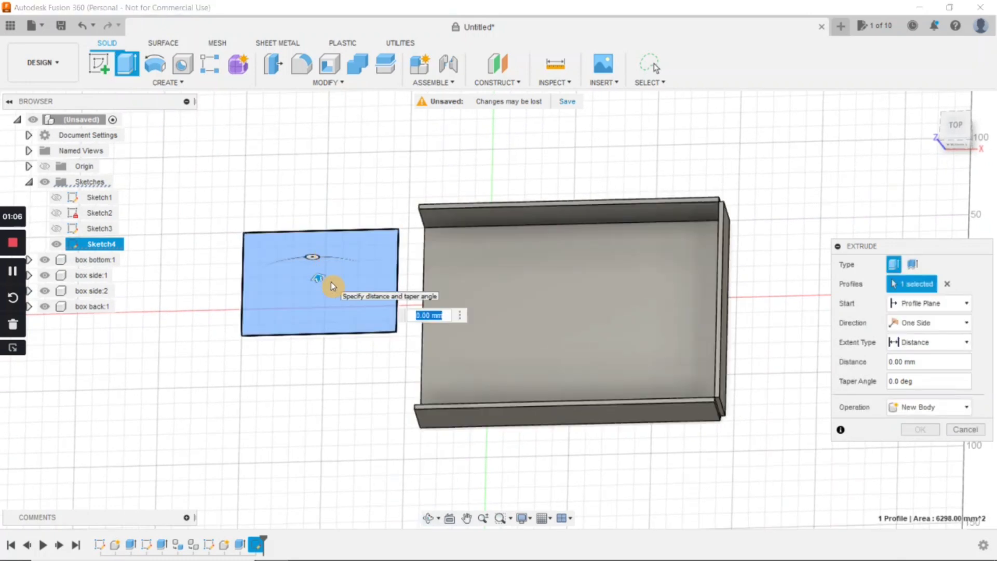
key(Return)
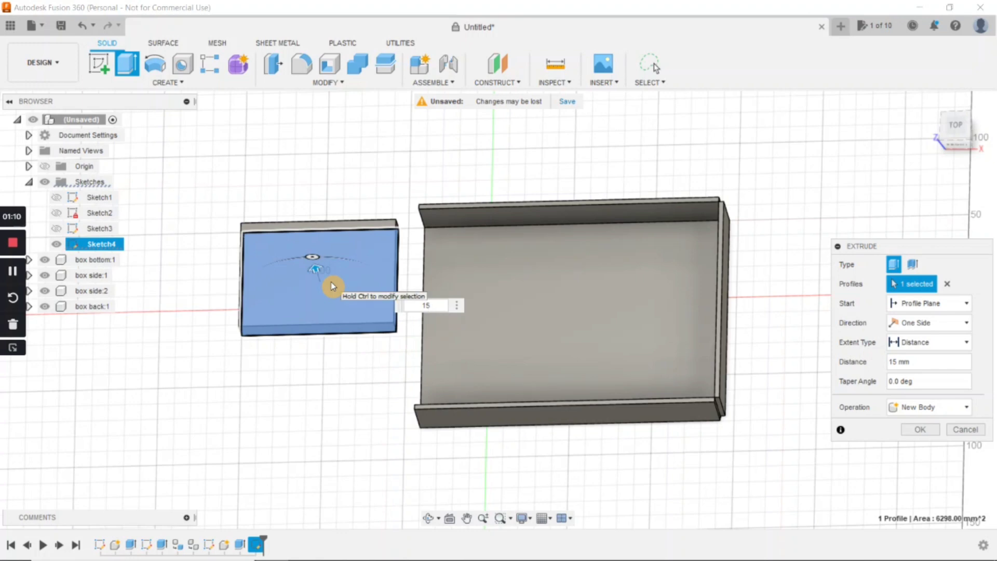
key(Return)
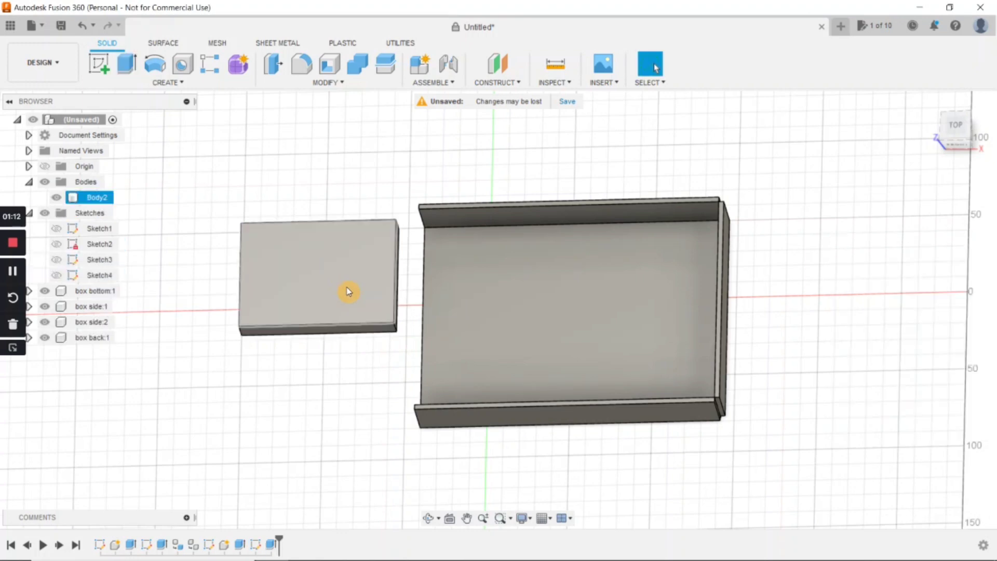
Convert the extruded block beside the box into a component.
middle_drag(351, 292, 382, 251)
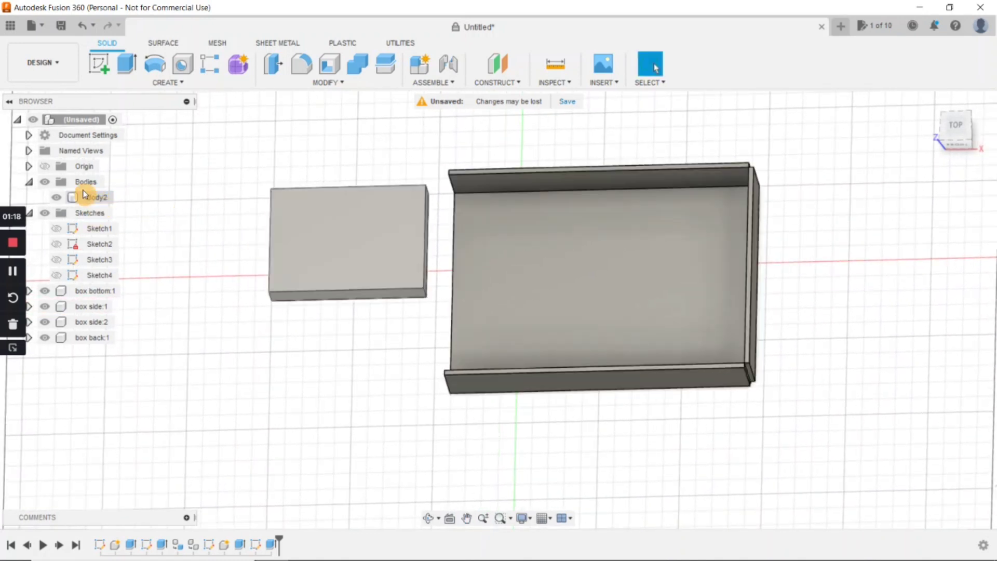
right_click(99, 201)
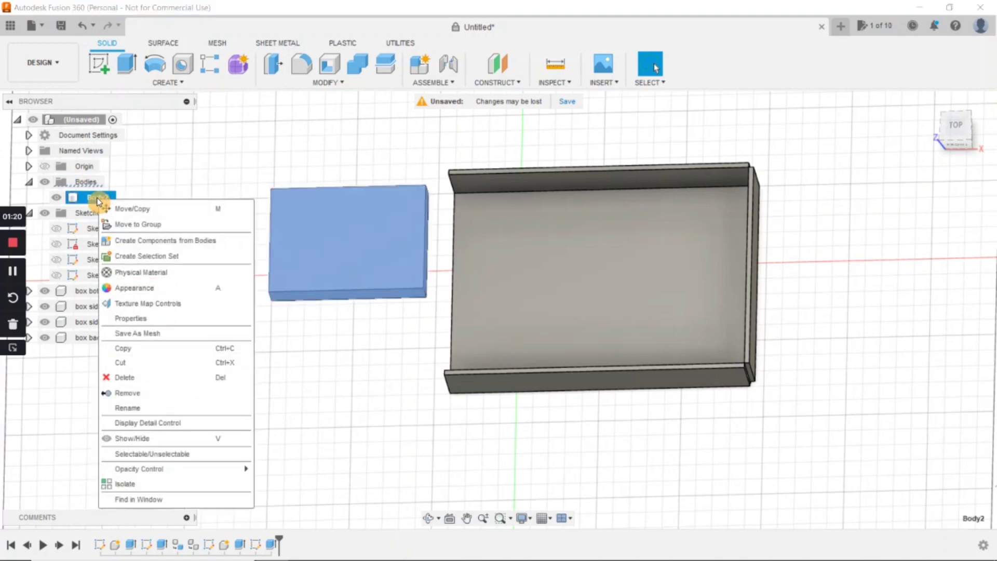
click(143, 242)
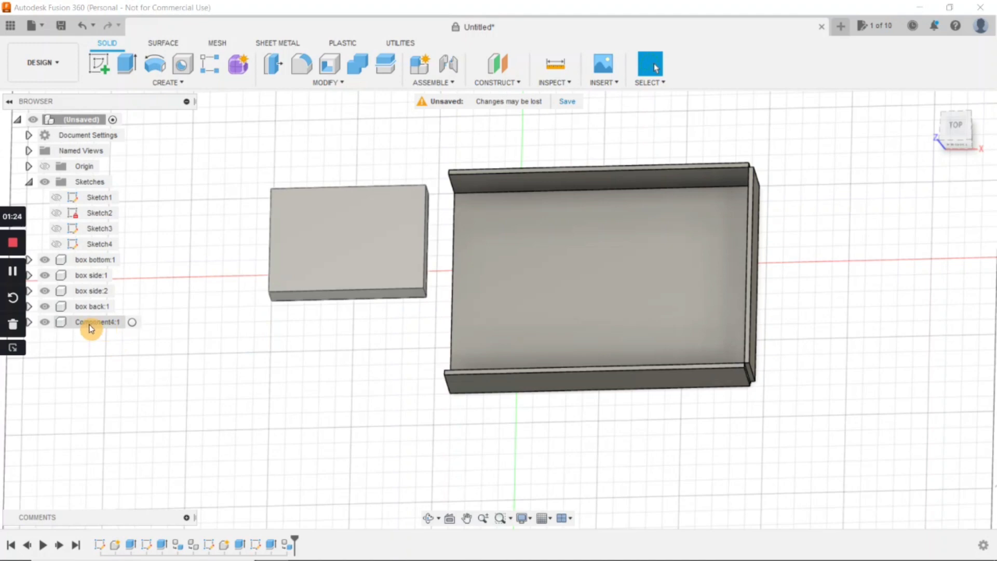
Rename the newly created block component beside the box to "cards".
right_click(92, 322)
click(125, 283)
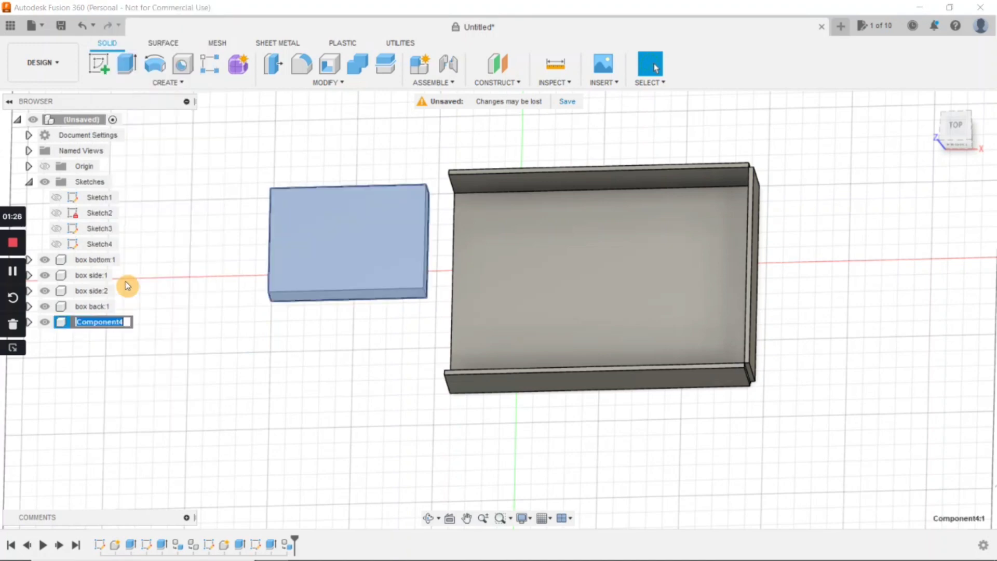
text(cards)
key(Return)
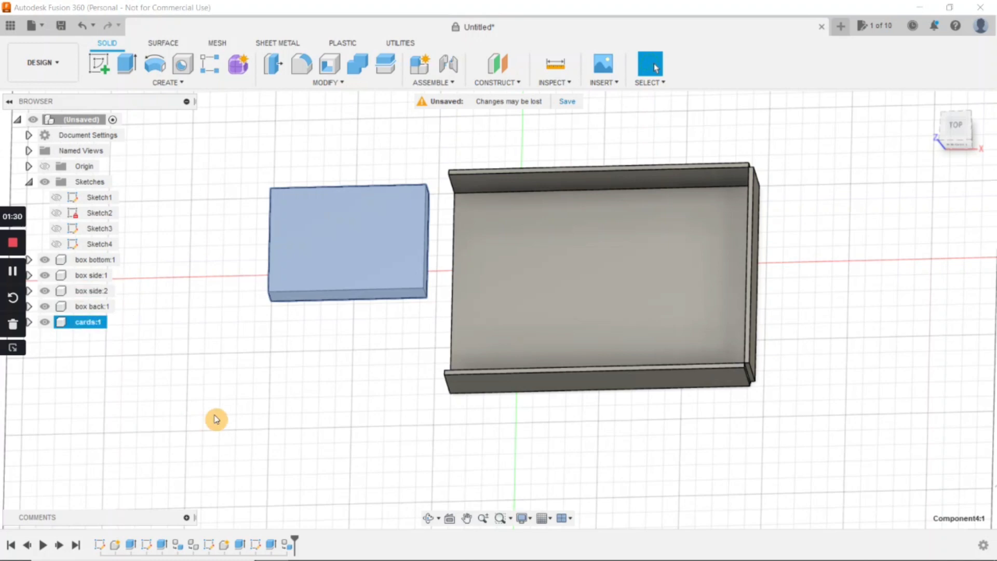
Start a new sketch on the underside of the cards block.
shift+middle_drag(279, 443, 301, 398)
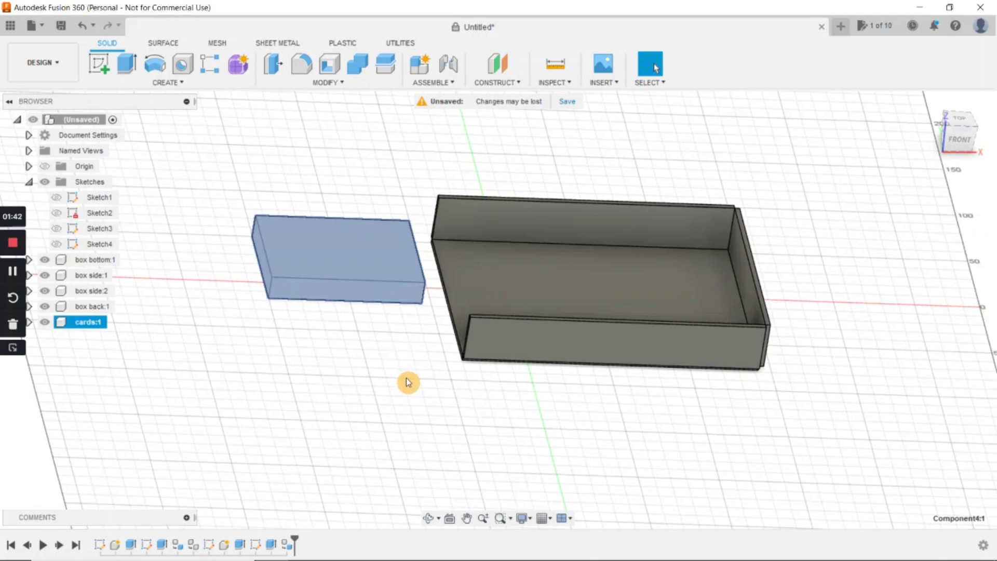
shift+middle_drag(406, 376, 438, 356)
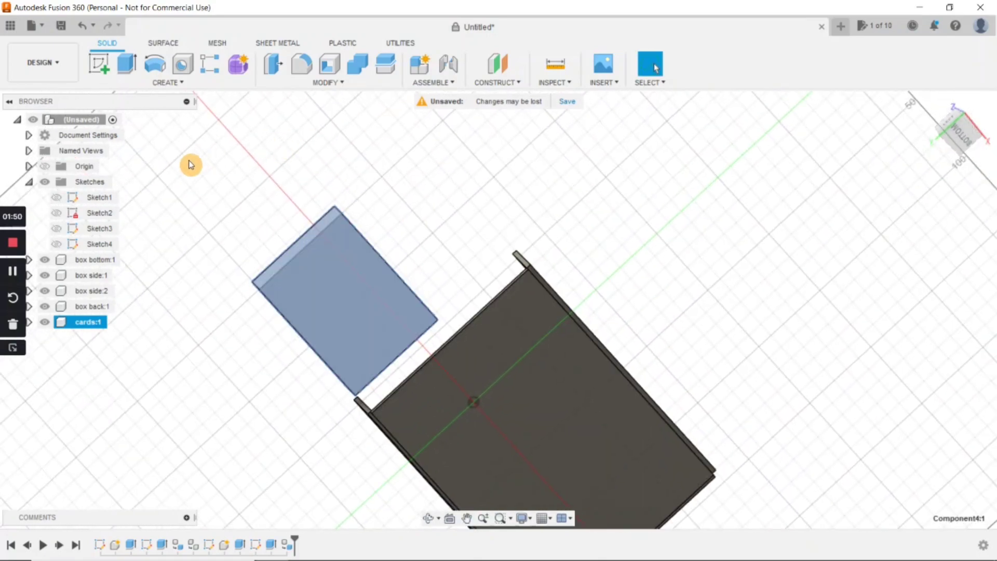
click(99, 65)
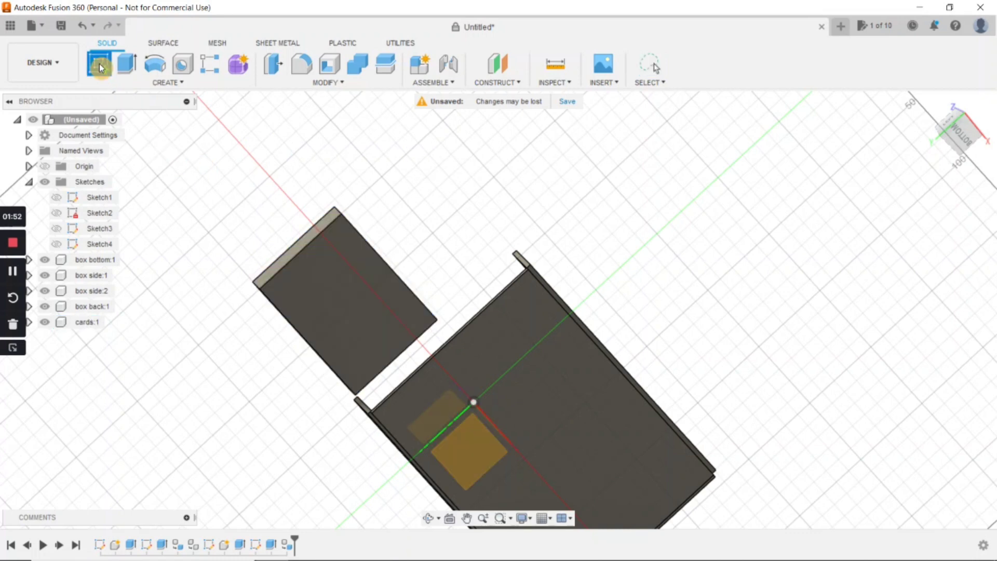
click(349, 305)
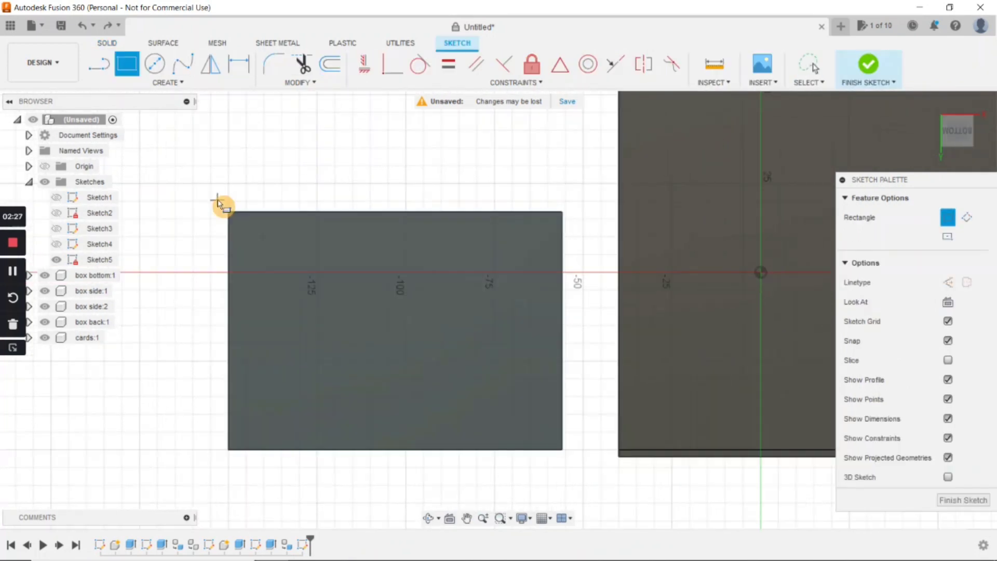
click(217, 199)
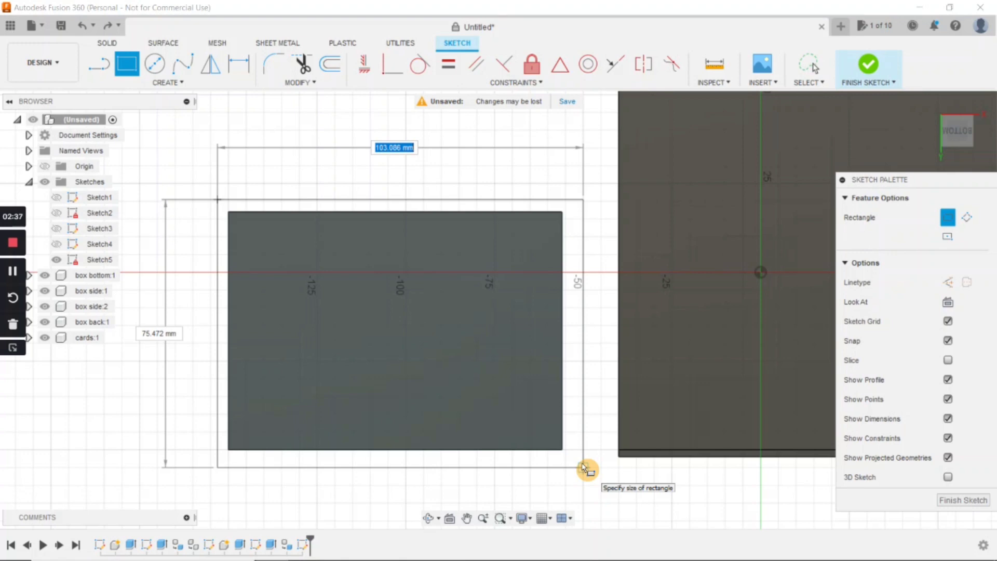
click(582, 467)
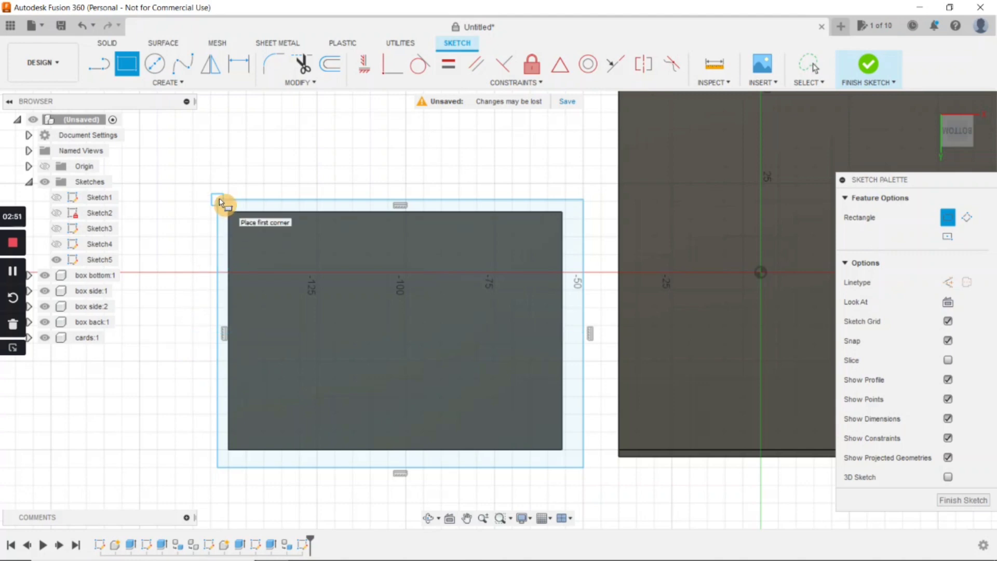
key(Escape)
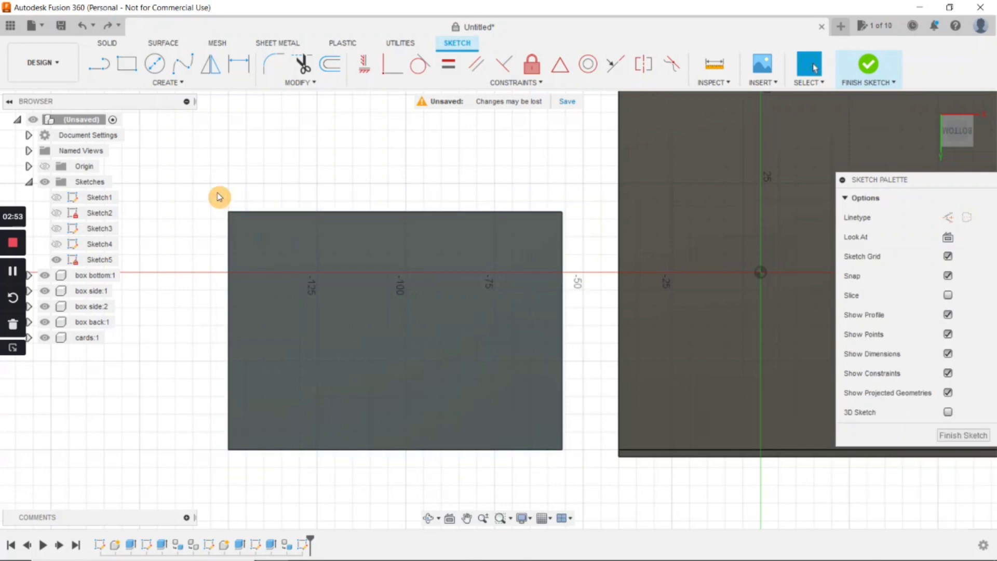
Draw a rectangle of about 104 by 78 mm surrounding the outline of the cards block.
click(126, 63)
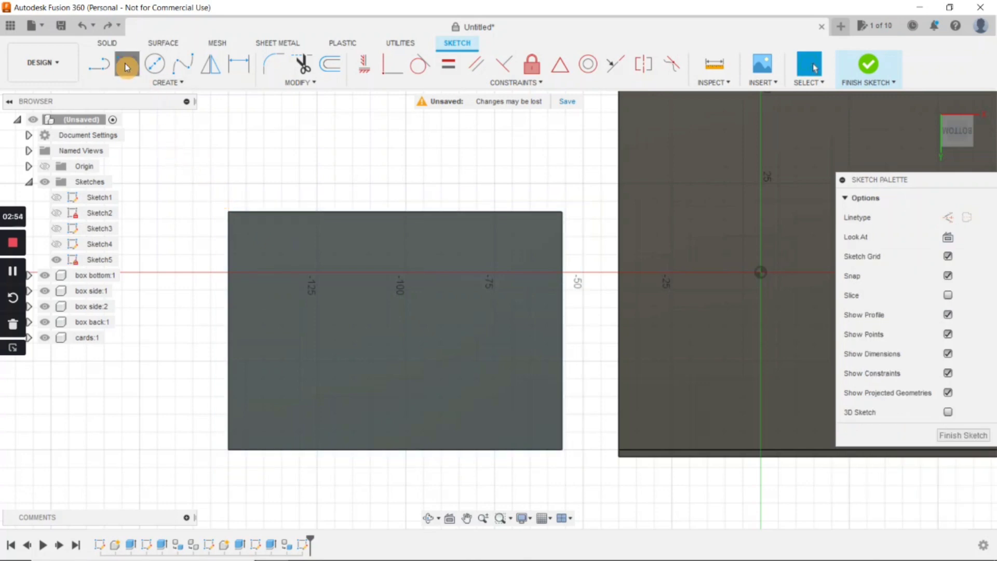
click(214, 191)
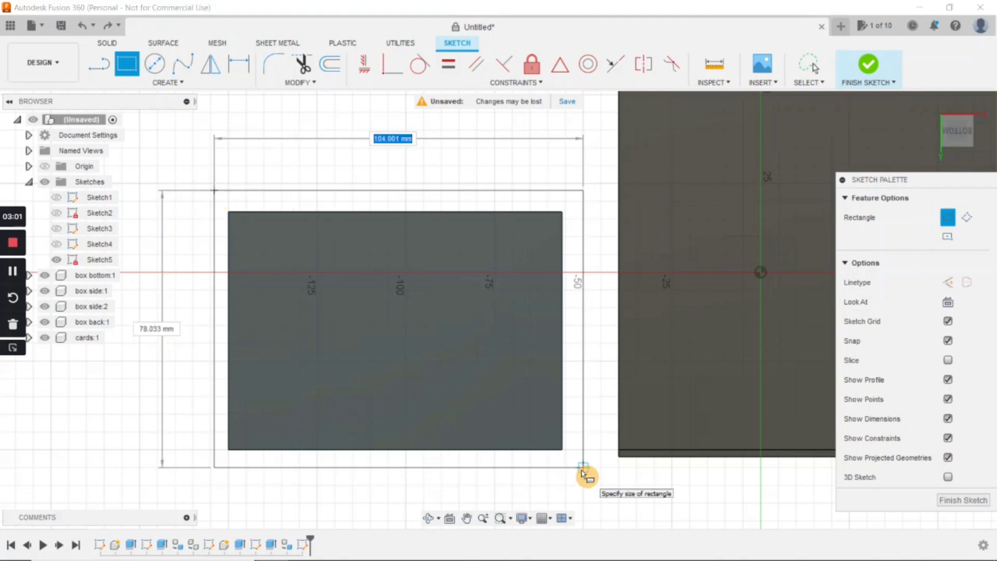
click(582, 471)
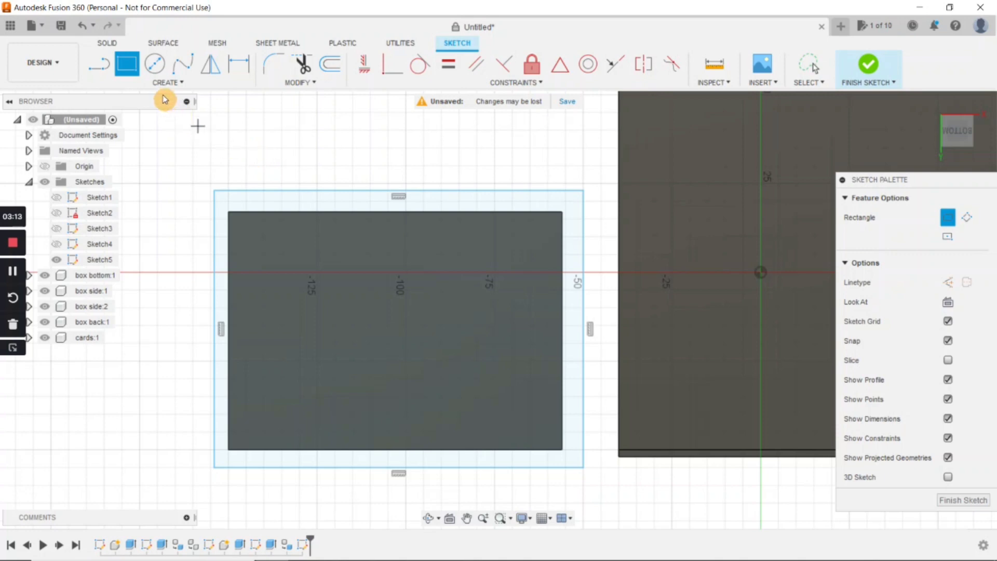
Draw a 3 by 10 mm tab rectangle outside the large rectangle, at a corner of its short side away from the box.
click(213, 190)
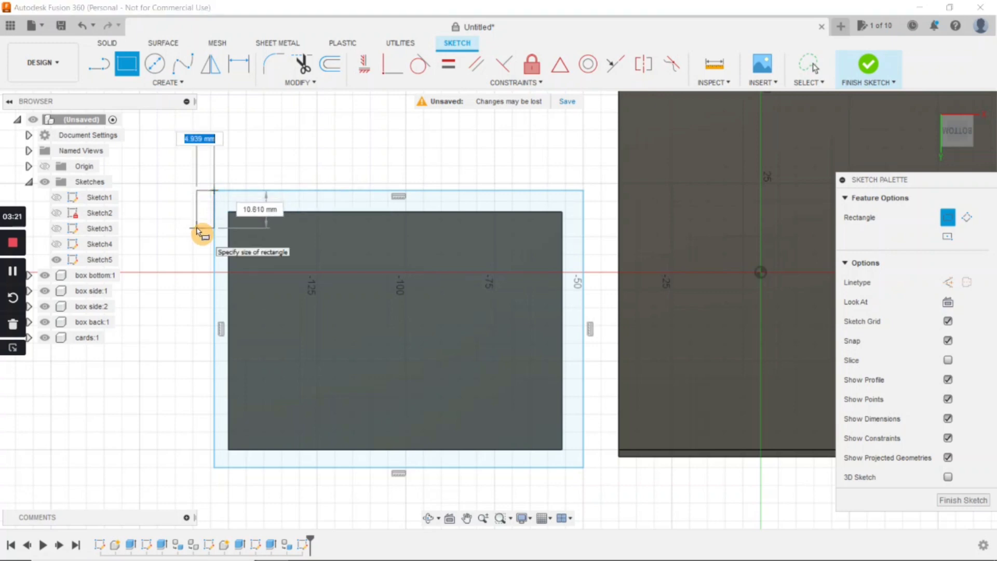
key(Tab)
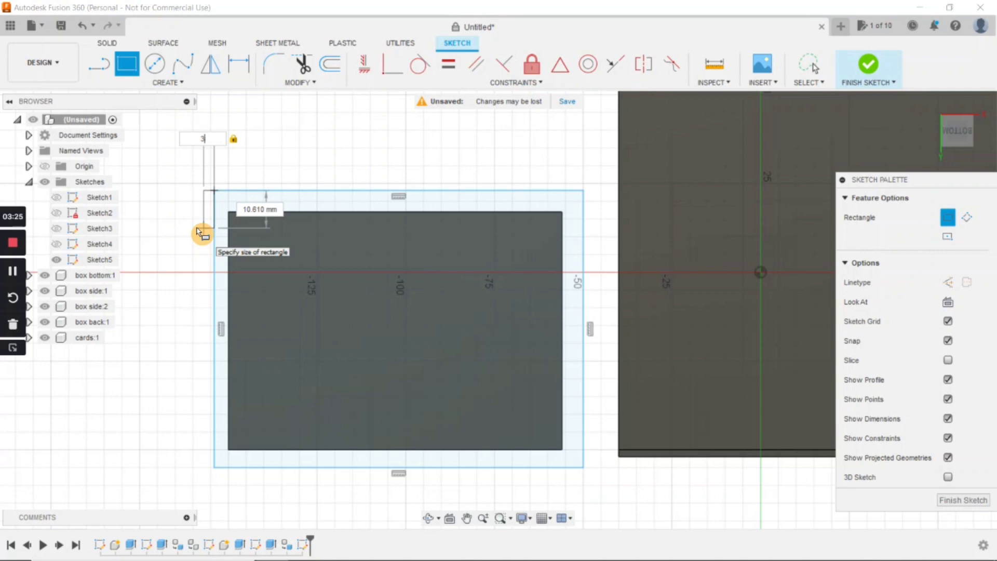
key(Tab)
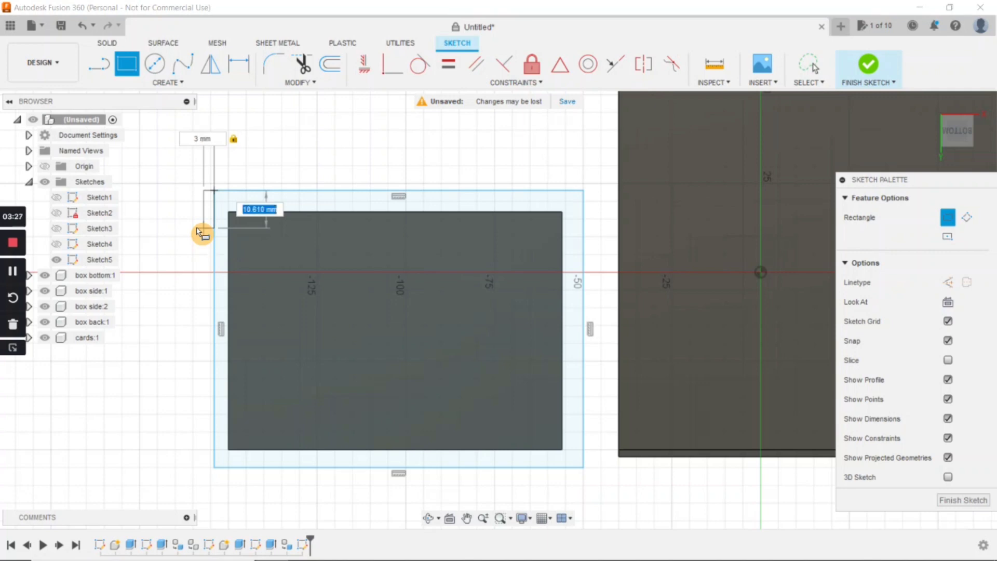
key(Tab)
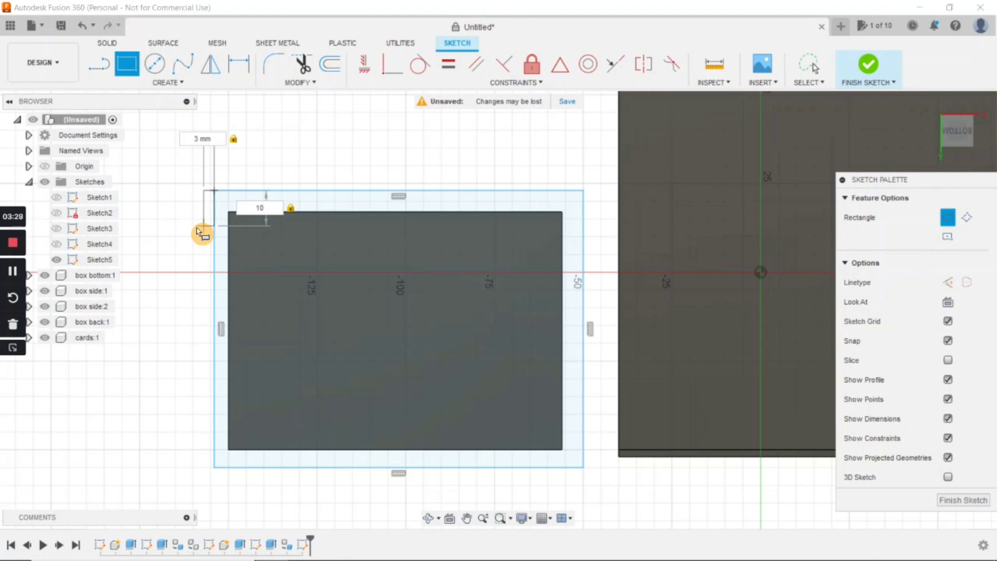
key(Return)
key(Escape)
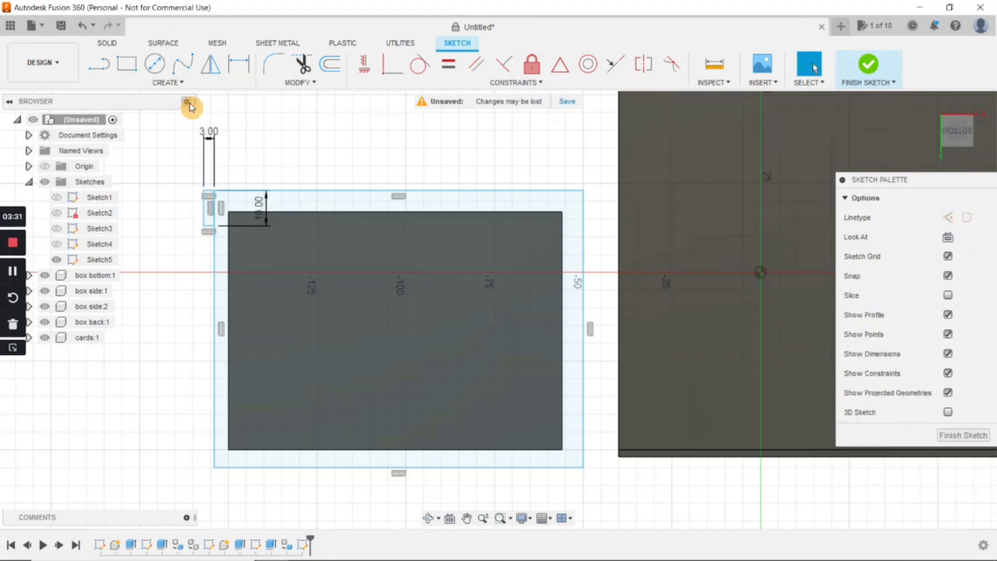
Start a rectangular sketch pattern and select the edges of the 3 by 10 mm tab as its objects.
scroll(238, 165, up, 1)
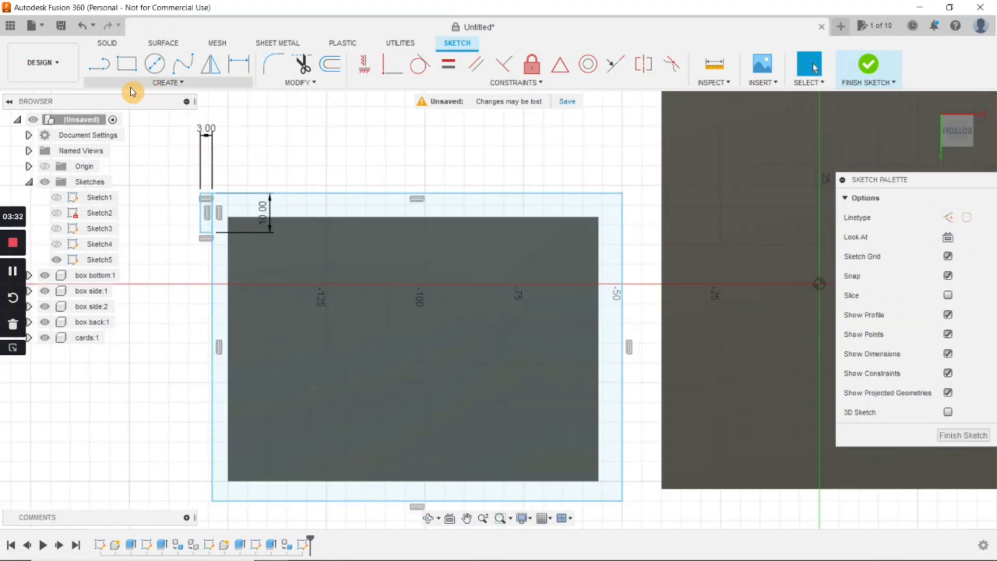
click(172, 86)
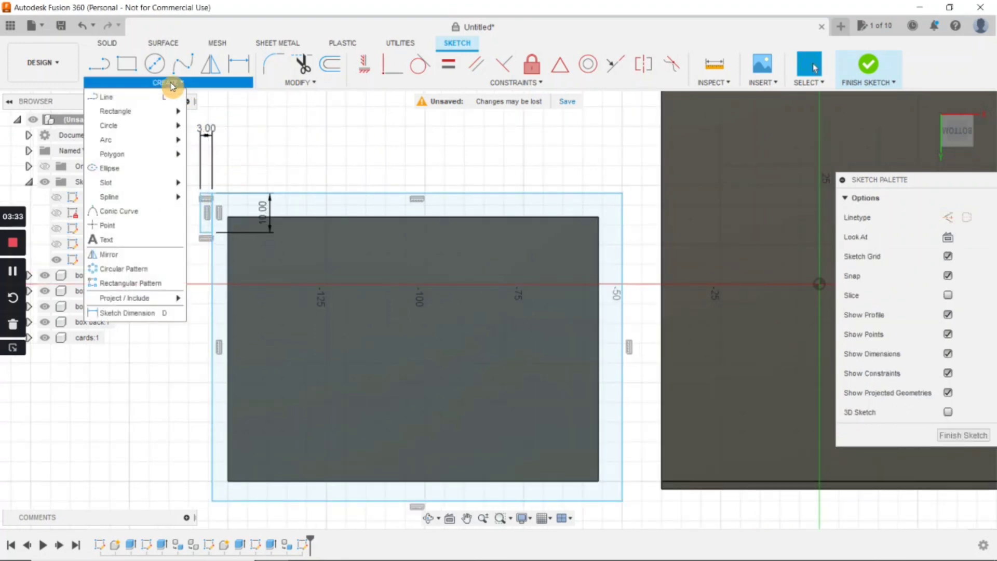
click(155, 289)
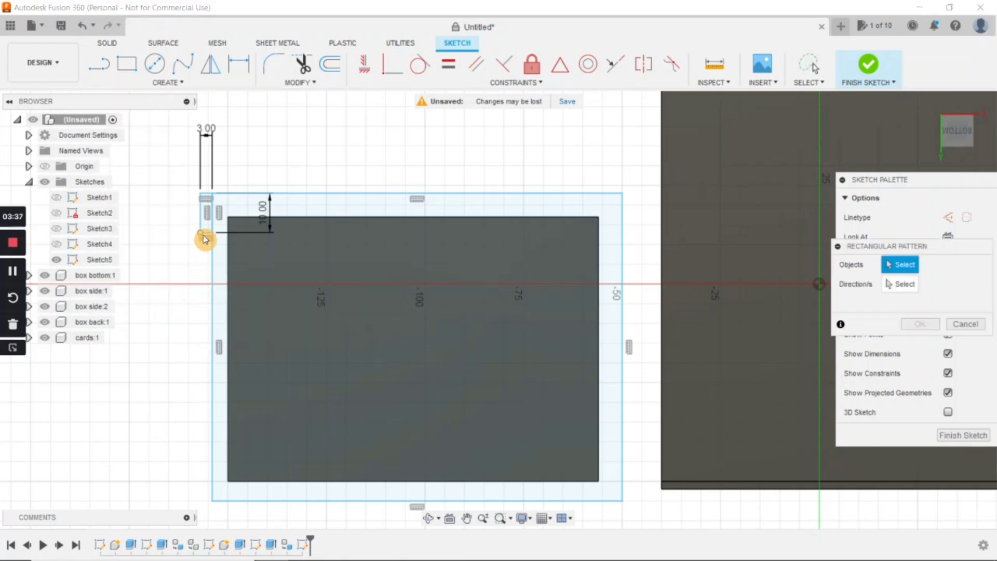
click(205, 198)
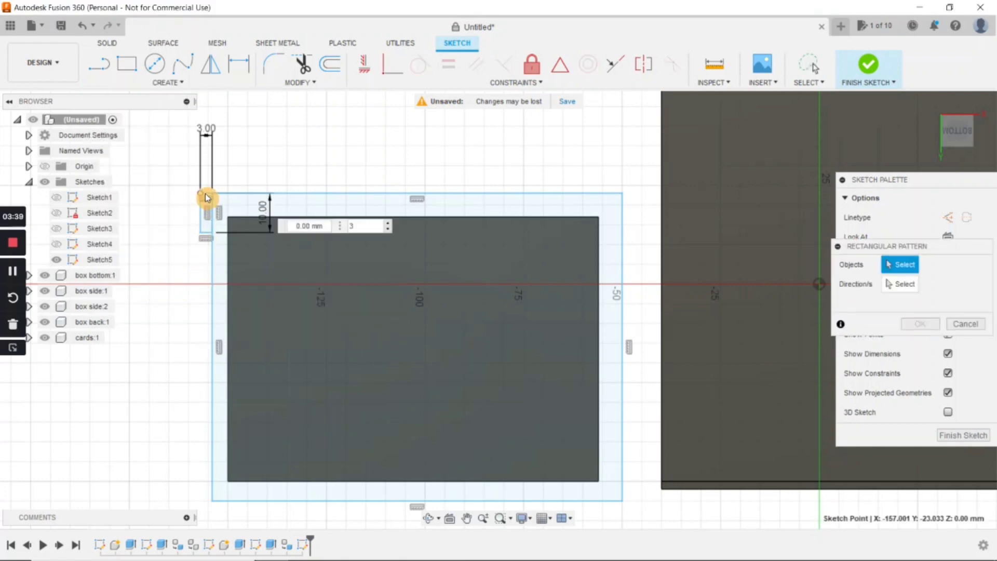
click(204, 233)
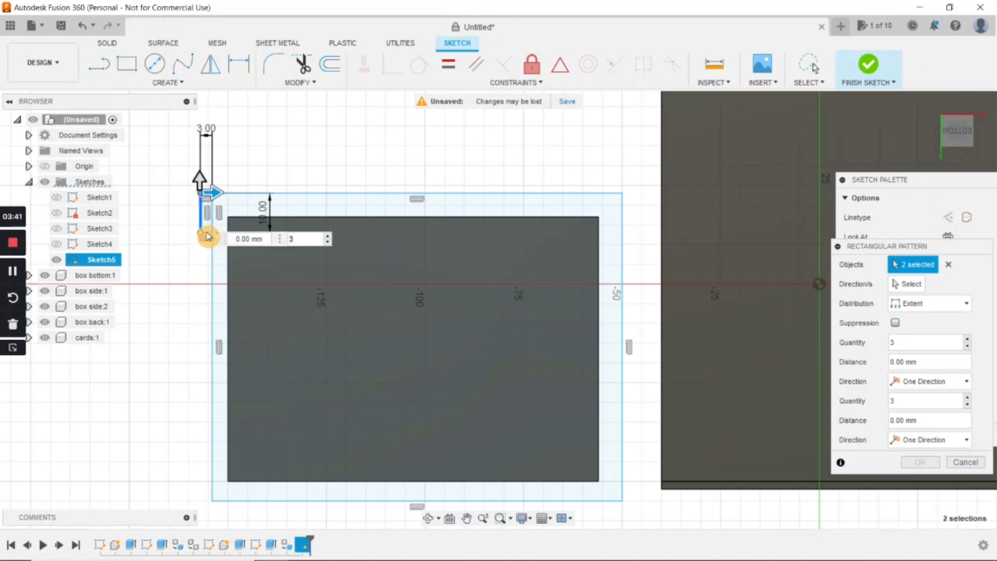
click(206, 233)
scroll(204, 232, up, 1)
scroll(205, 232, up, 2)
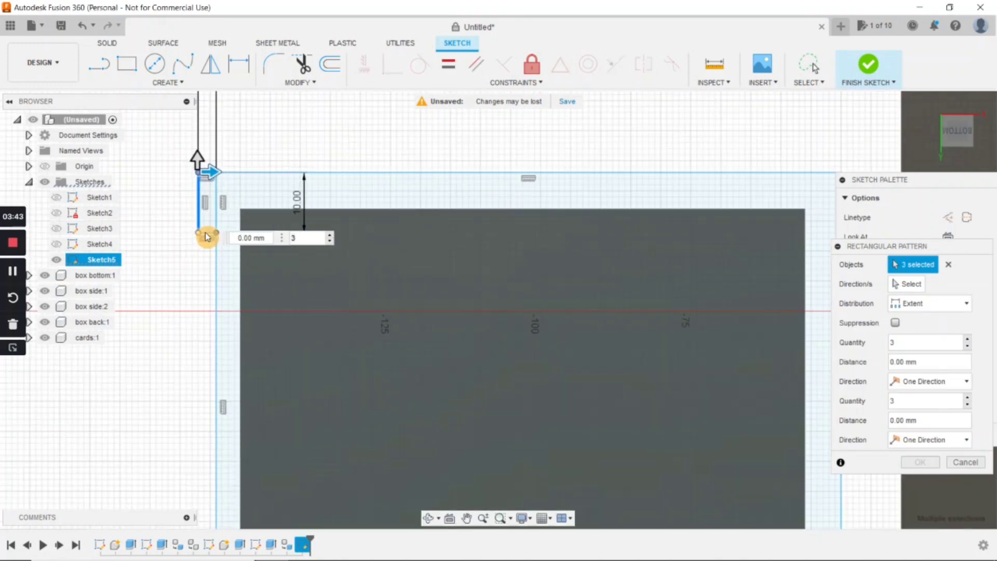
click(207, 159)
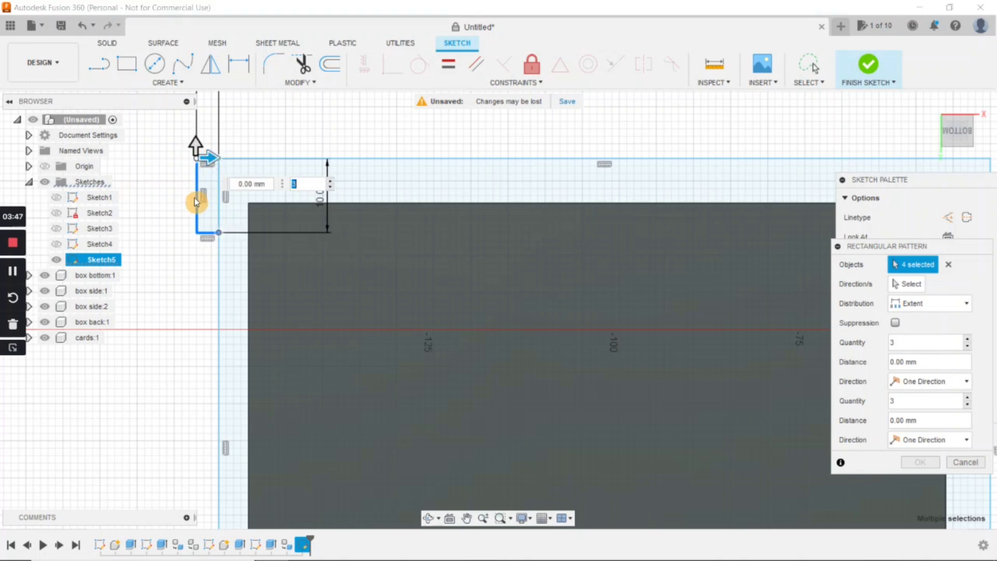
scroll(323, 325, down, 2)
middle_drag(232, 312, 194, 239)
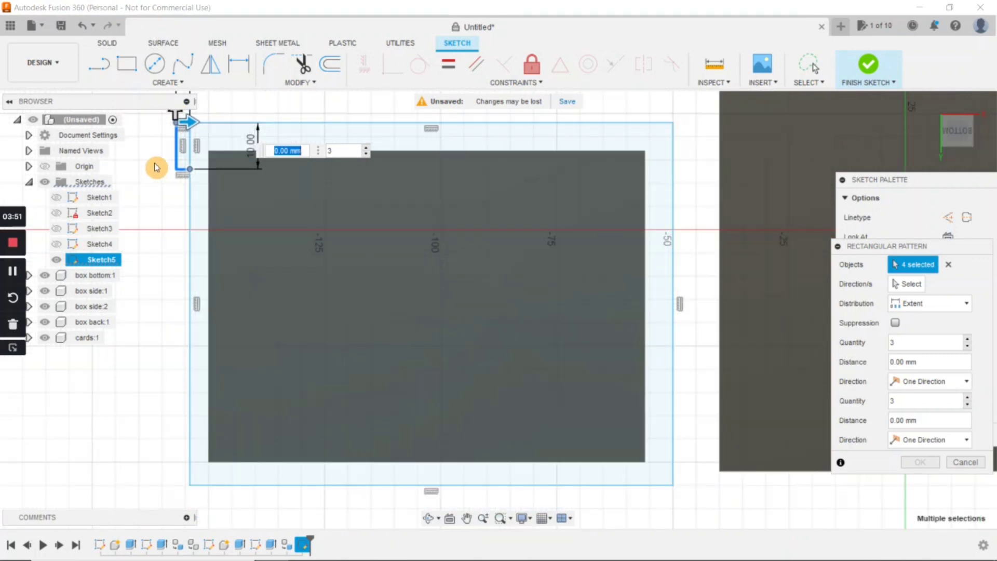
scroll(156, 166, down, 1)
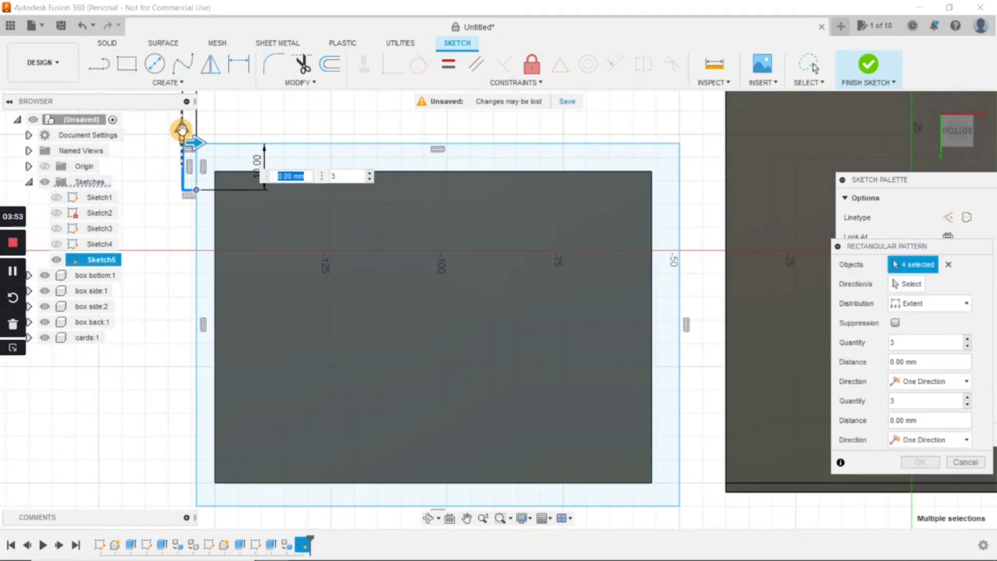
Spread the tab pattern -35 mm along the large rectangle's short side and add the tab's remaining short edge to the patterned objects.
drag(183, 128, 176, 291)
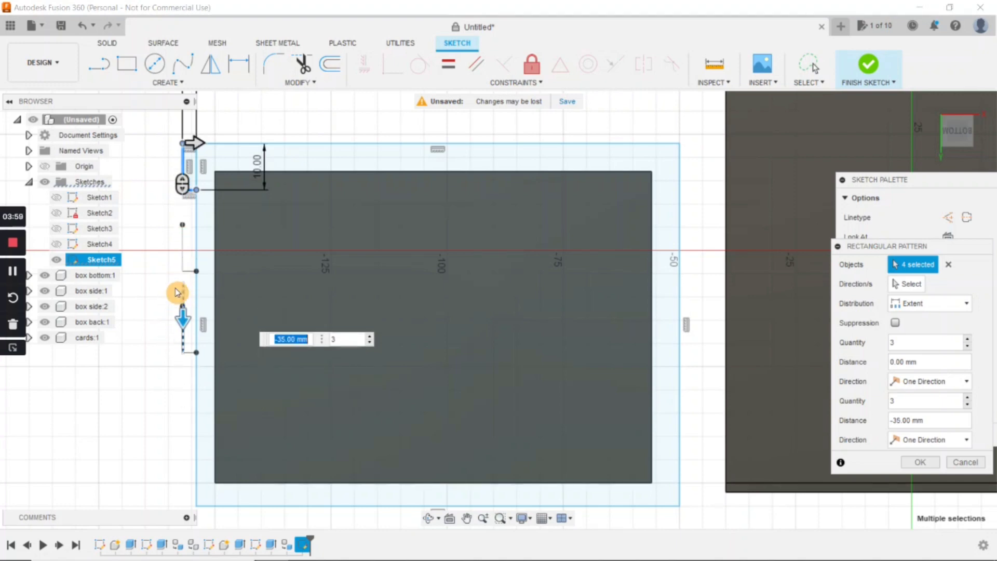
key(Tab)
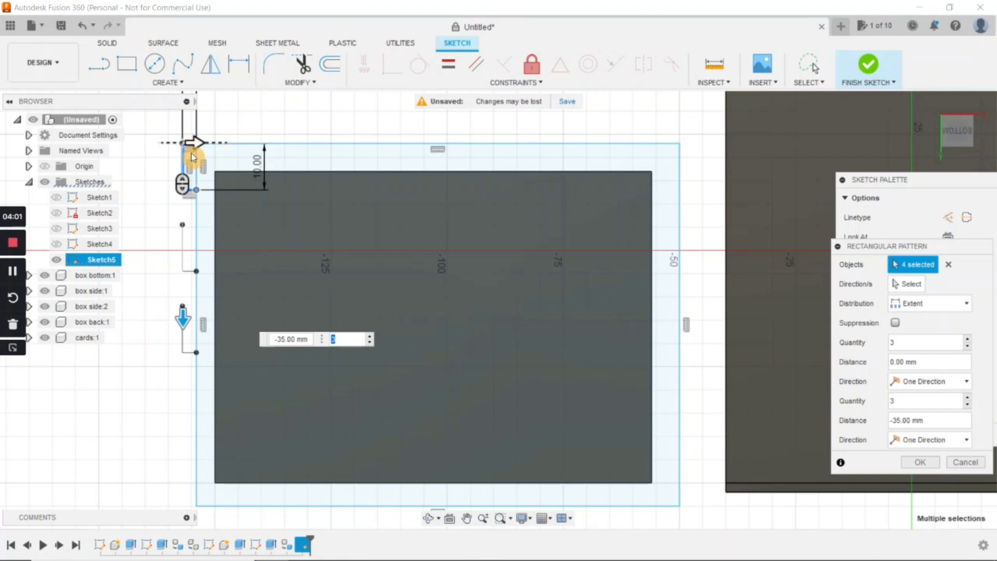
scroll(193, 158, up, 8)
middle_drag(200, 172, 188, 254)
click(184, 174)
scroll(174, 265, down, 1)
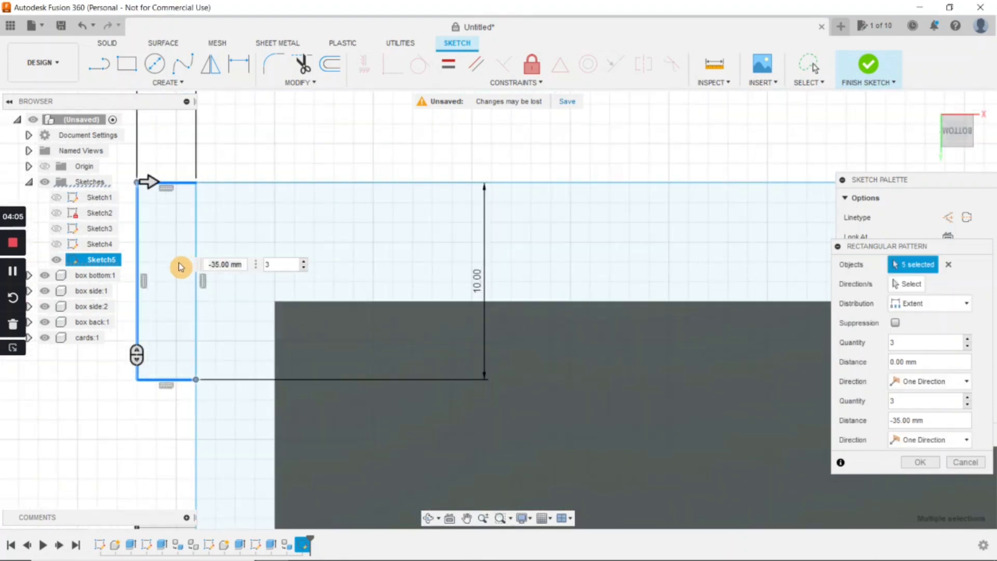
Set the pattern's extent to -68 mm so the last tab aligns with the far corner of the large rectangle's short side.
scroll(181, 267, down, 2)
middle_drag(185, 179, 194, 144)
middle_drag(182, 489, 205, 250)
scroll(198, 377, down, 1)
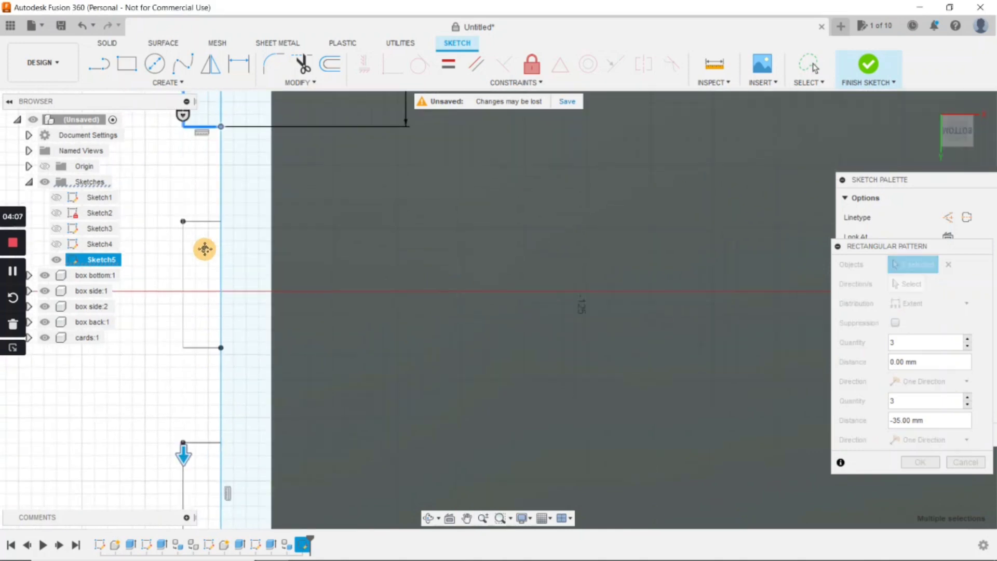
scroll(195, 298, down, 3)
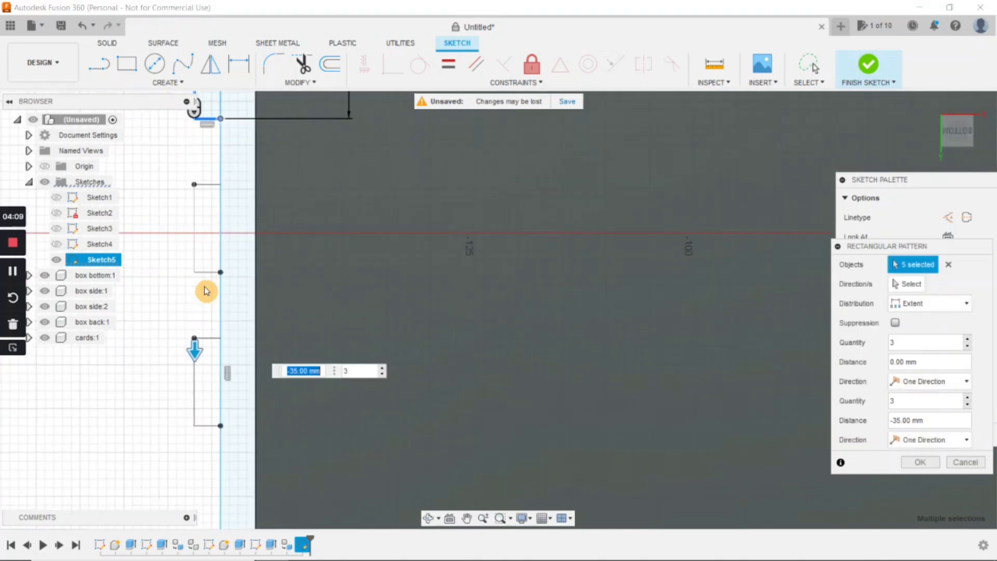
scroll(205, 291, down, 3)
middle_drag(206, 306, 211, 290)
drag(204, 318, 216, 462)
scroll(216, 462, up, 3)
middle_drag(216, 463, 231, 371)
scroll(231, 370, down, 1)
click(204, 338)
scroll(216, 356, up, 1)
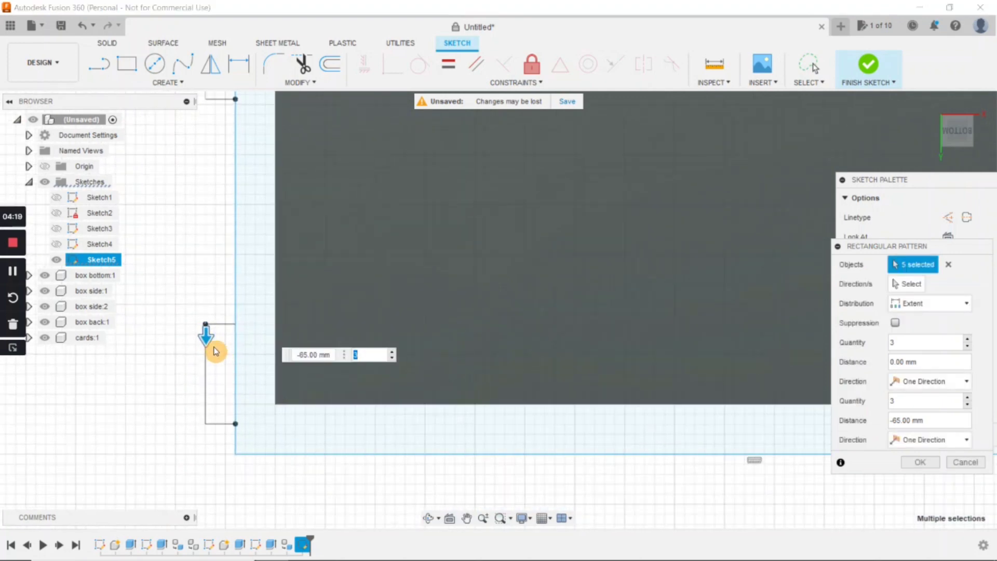
mouse_move(215, 351)
mouse_down()
mouse_move(201, 333)
mouse_move(209, 362)
mouse_up()
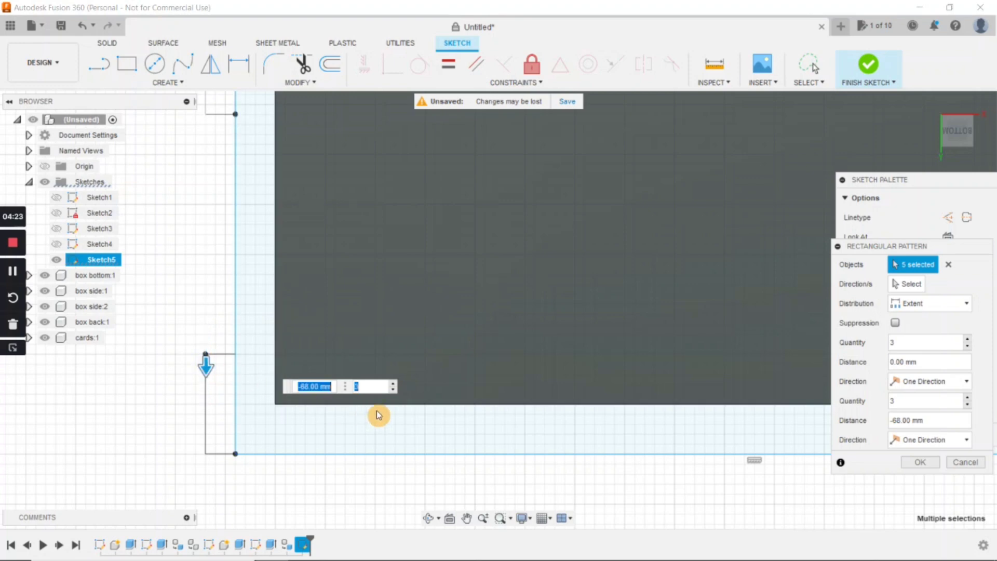
Set the pattern quantity along the short side to 4 and complete the rectangular pattern.
text(4)
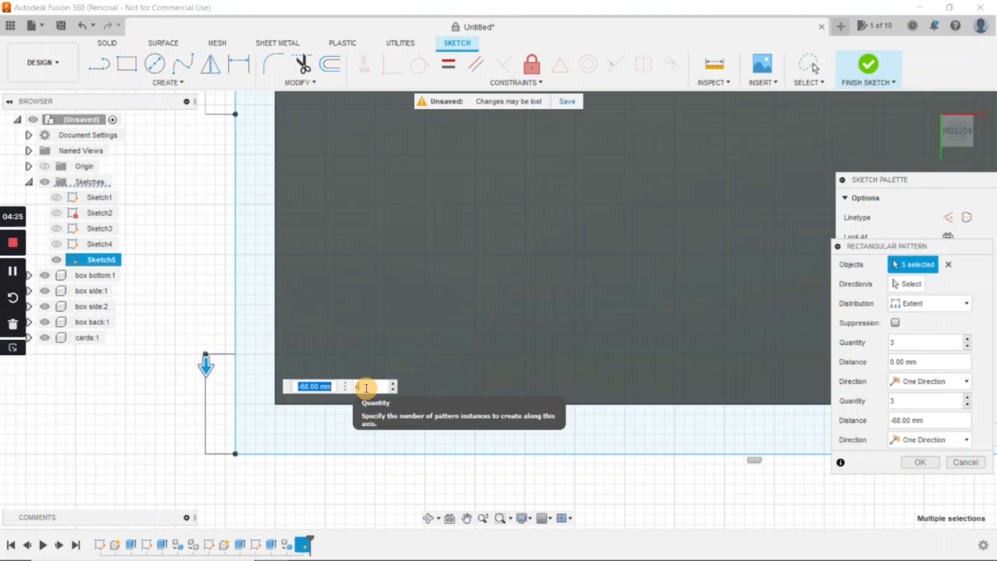
key(Return)
scroll(366, 388, down, 3)
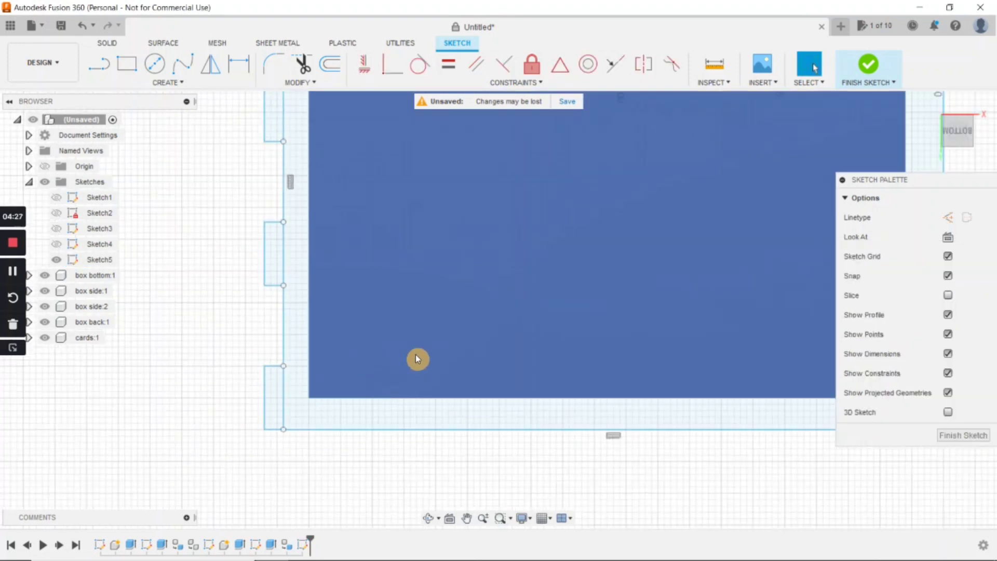
Sketch a perpendicular line about 14.6 mm long inward from the midpoint of the large rectangle's long side.
middle_drag(601, 298, 496, 373)
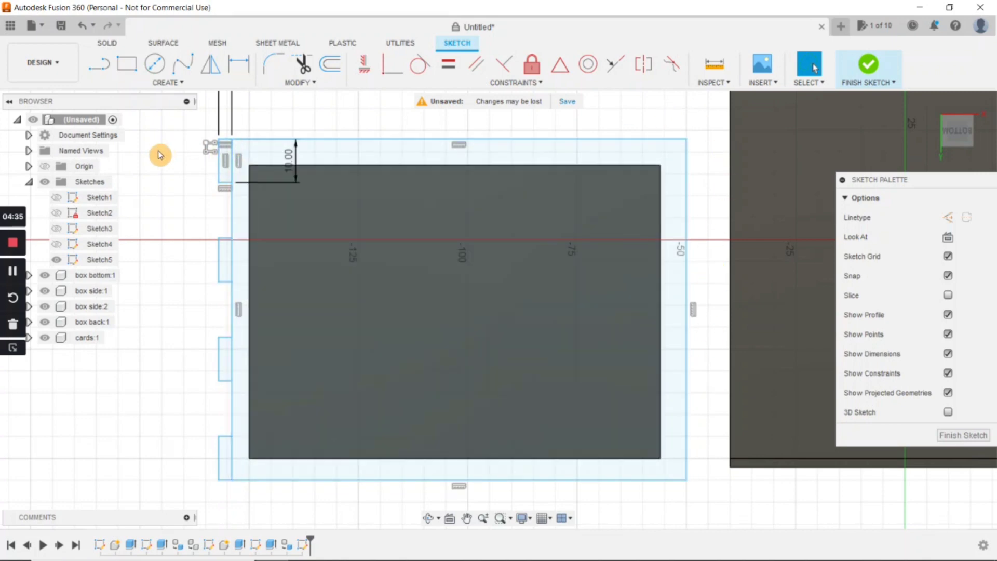
click(103, 66)
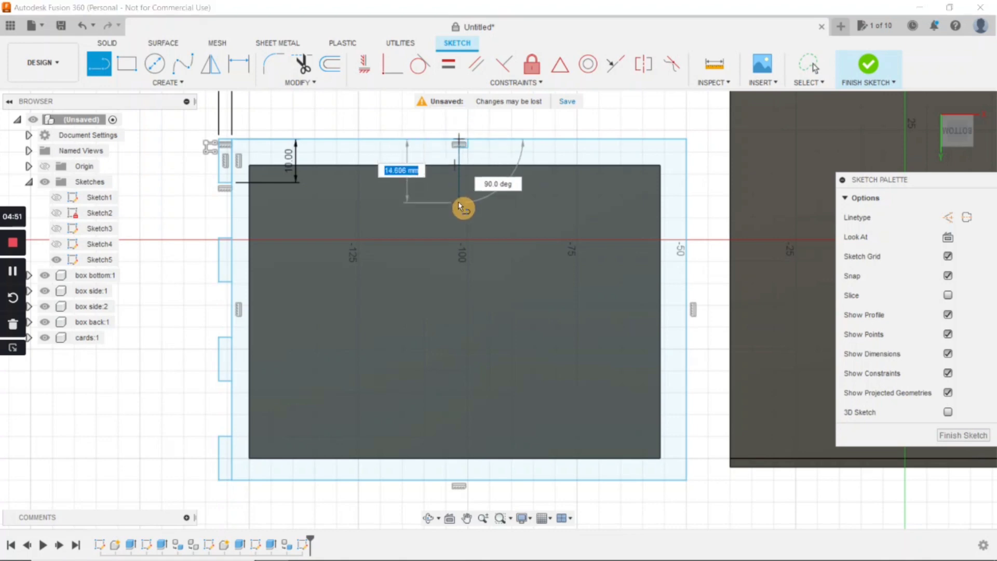
click(459, 206)
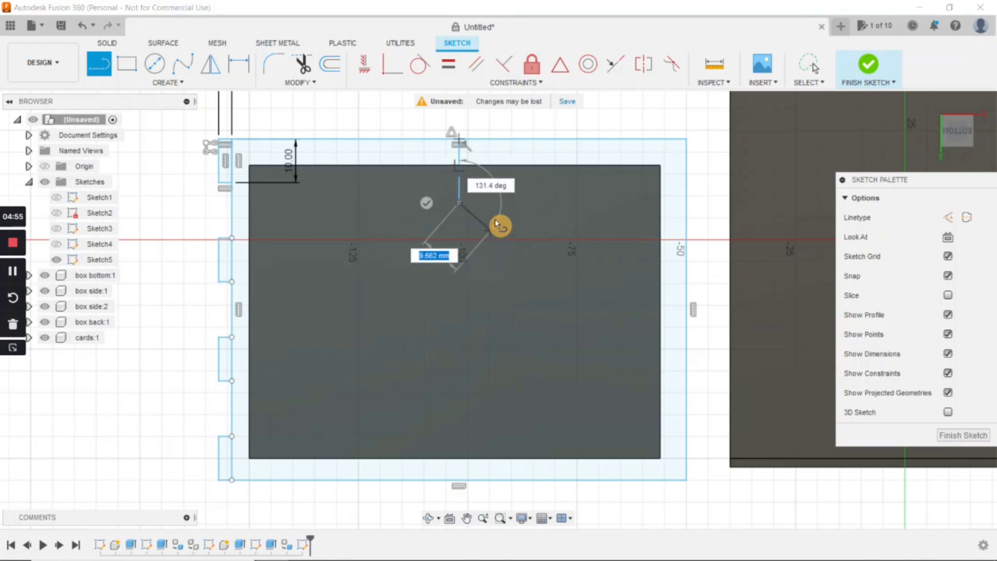
key(Escape)
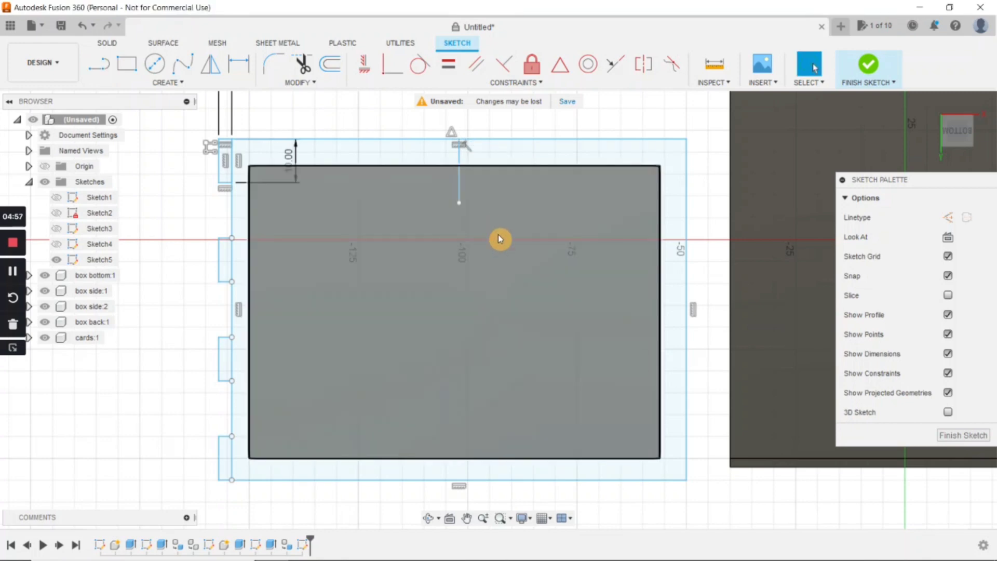
click(104, 72)
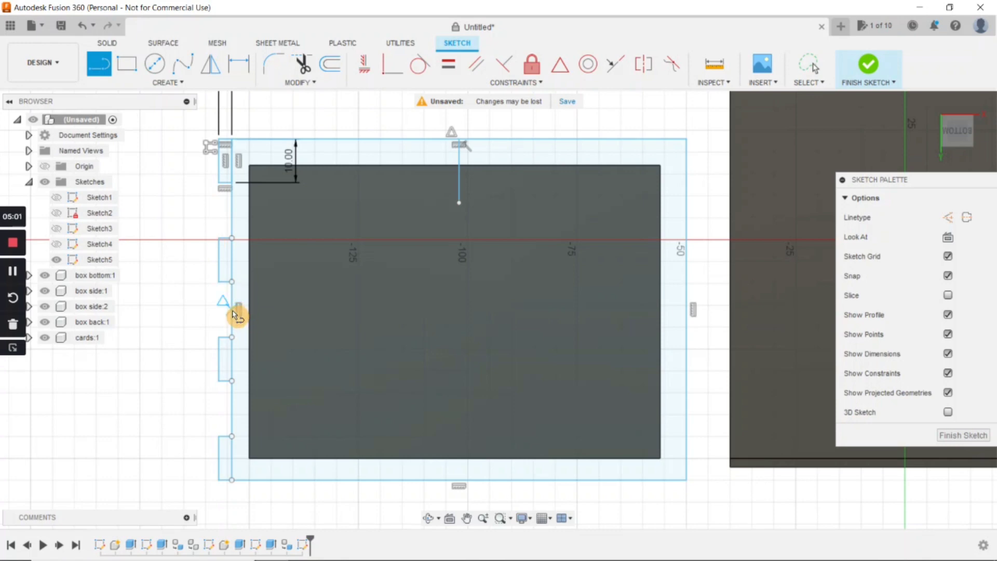
click(232, 310)
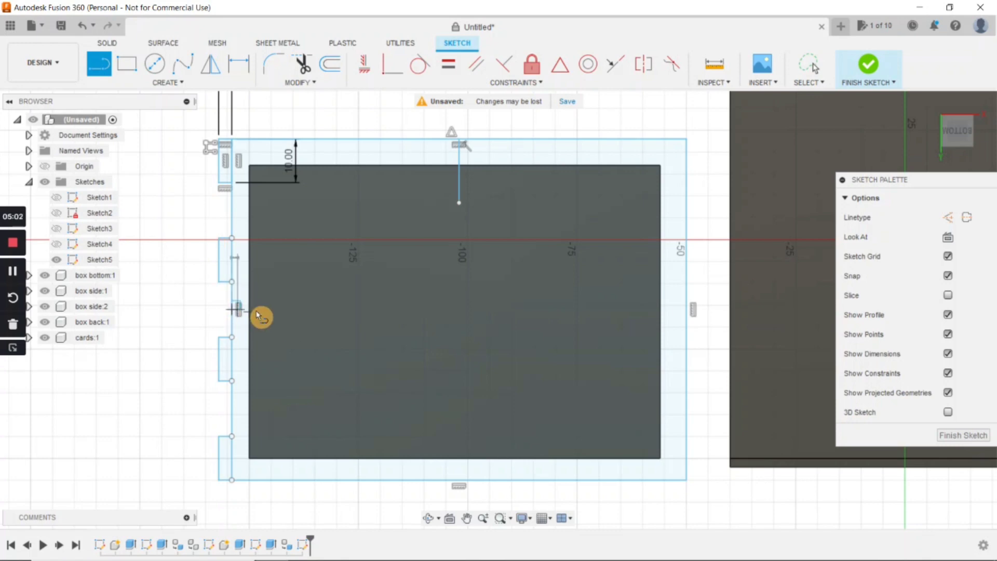
click(303, 311)
key(Escape)
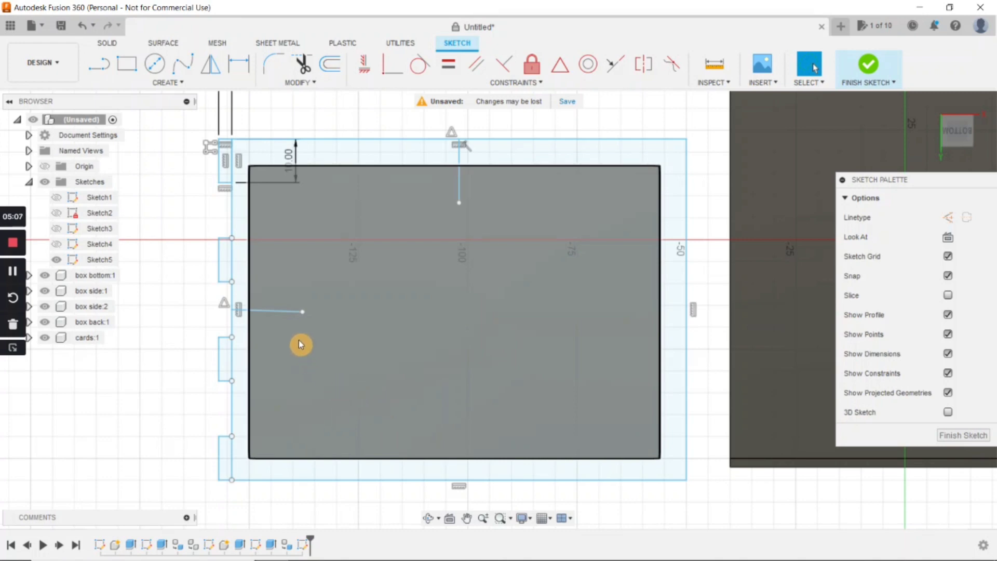
key(ctrl+z)
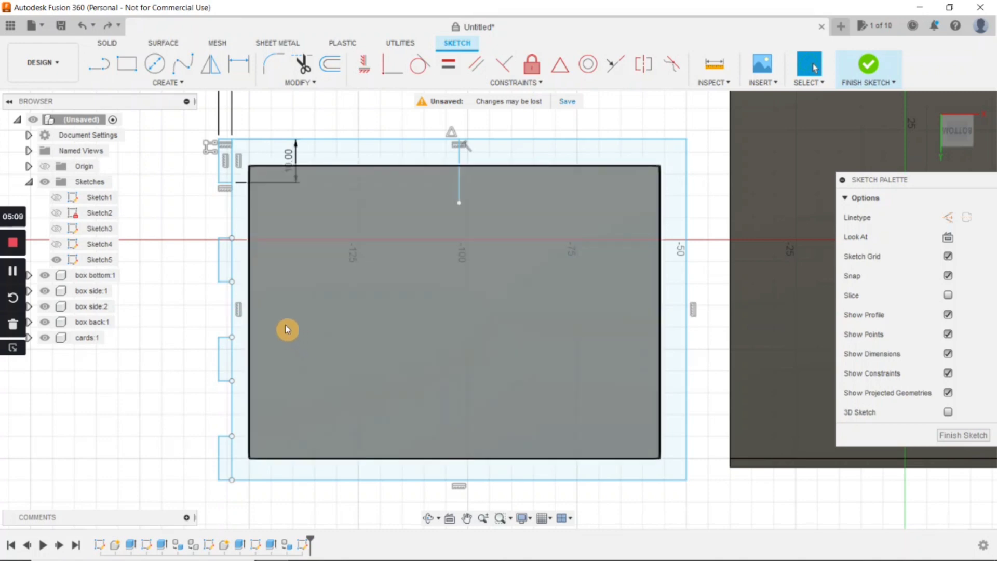
Sketch a short perpendicular line inward from the midpoint of the large rectangle's tabbed short side.
click(107, 66)
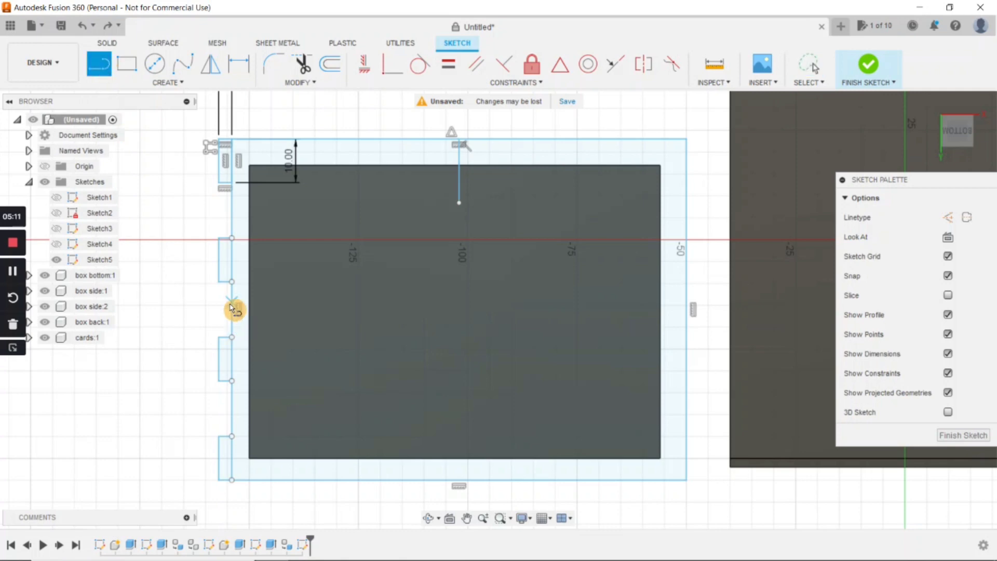
click(232, 308)
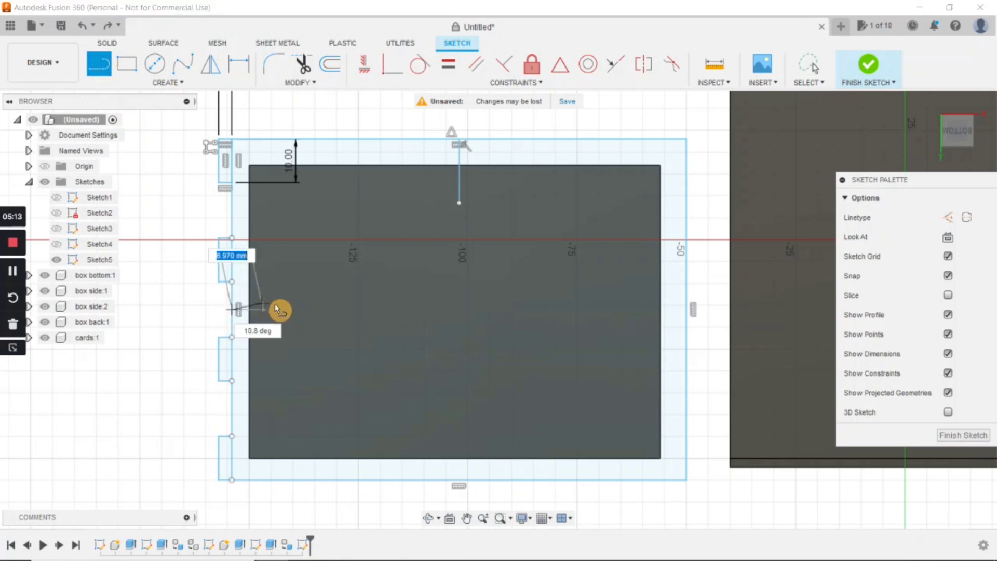
click(293, 312)
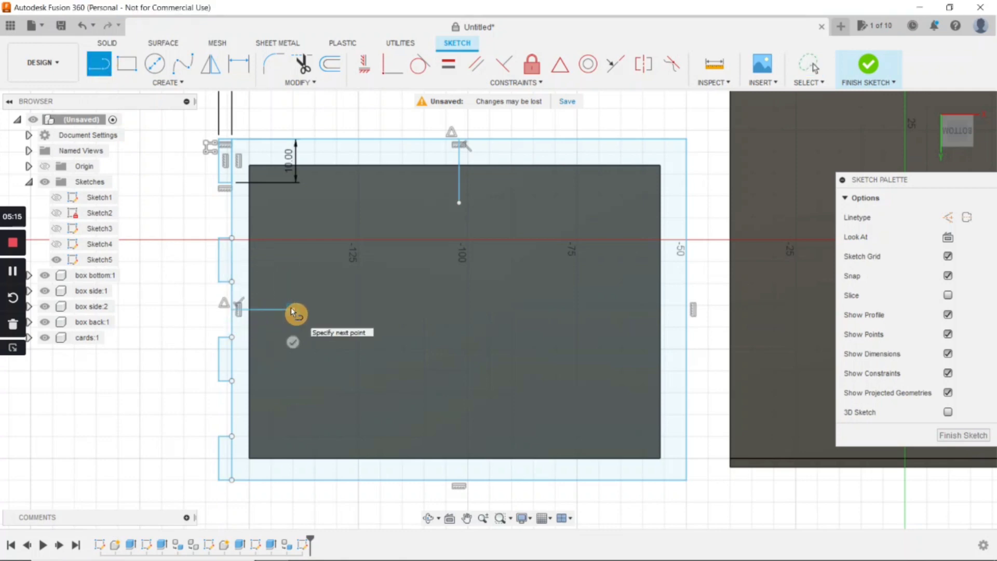
key(Escape)
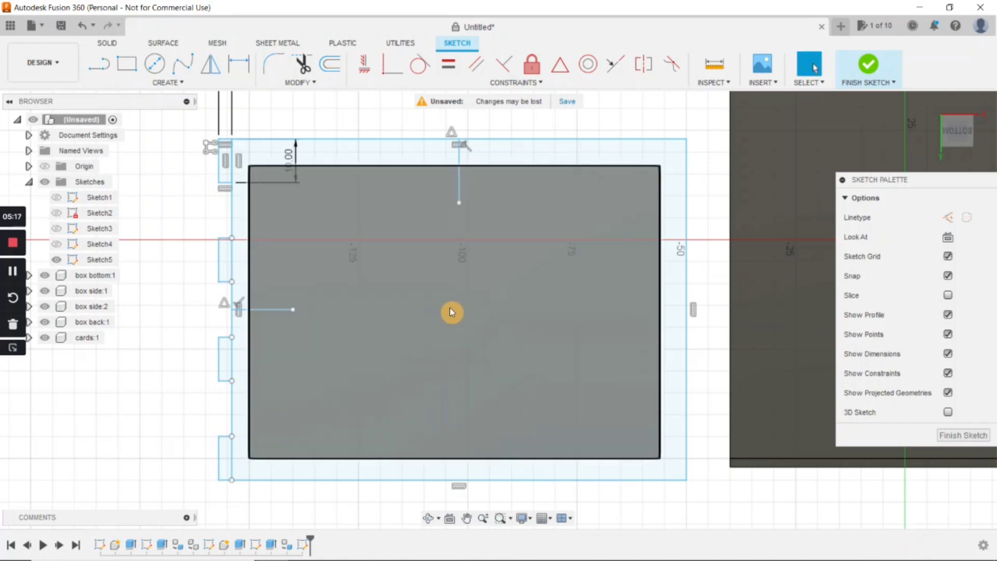
Start a sketch mirror and window-select the outer long edges of the tabs on the short side.
click(213, 68)
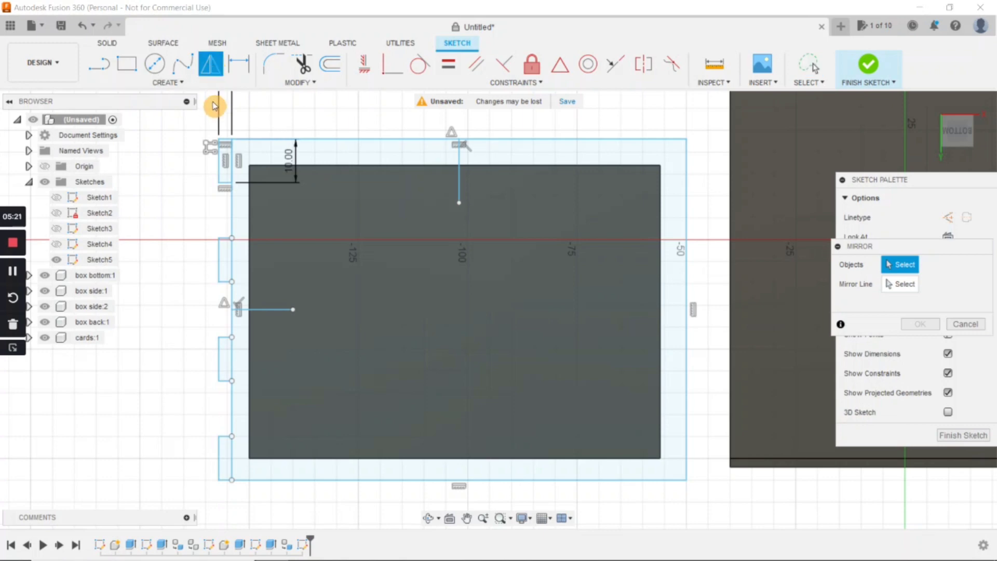
mouse_move(207, 127)
mouse_down()
mouse_move(218, 132)
mouse_move(222, 252)
mouse_up()
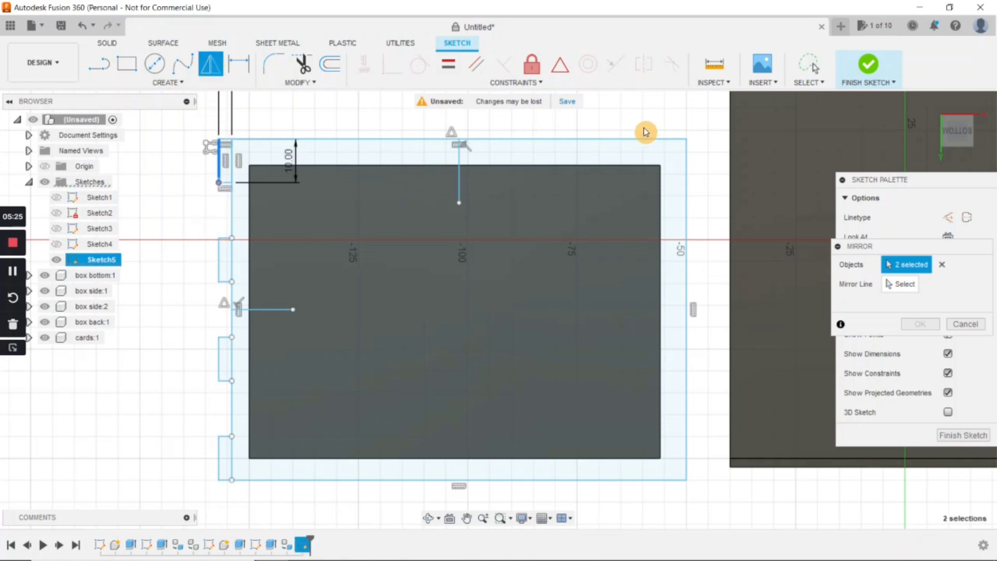
click(821, 84)
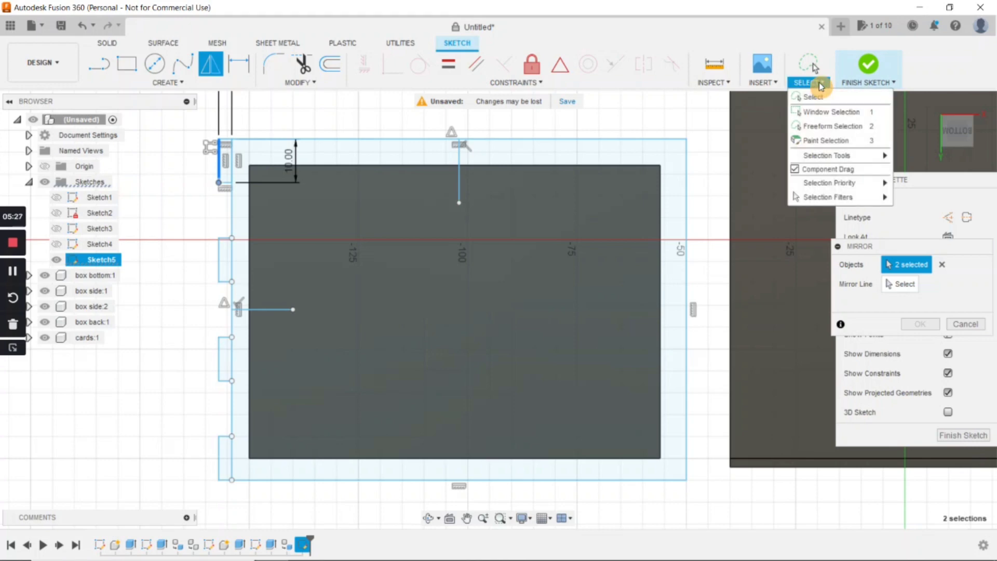
click(831, 111)
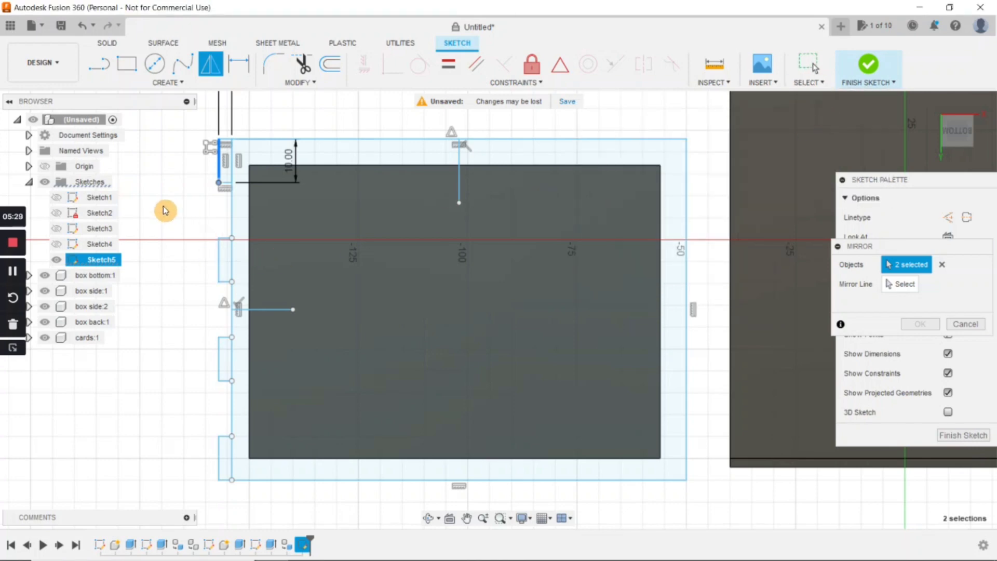
mouse_move(175, 127)
mouse_down()
mouse_move(217, 131)
mouse_move(226, 502)
mouse_up()
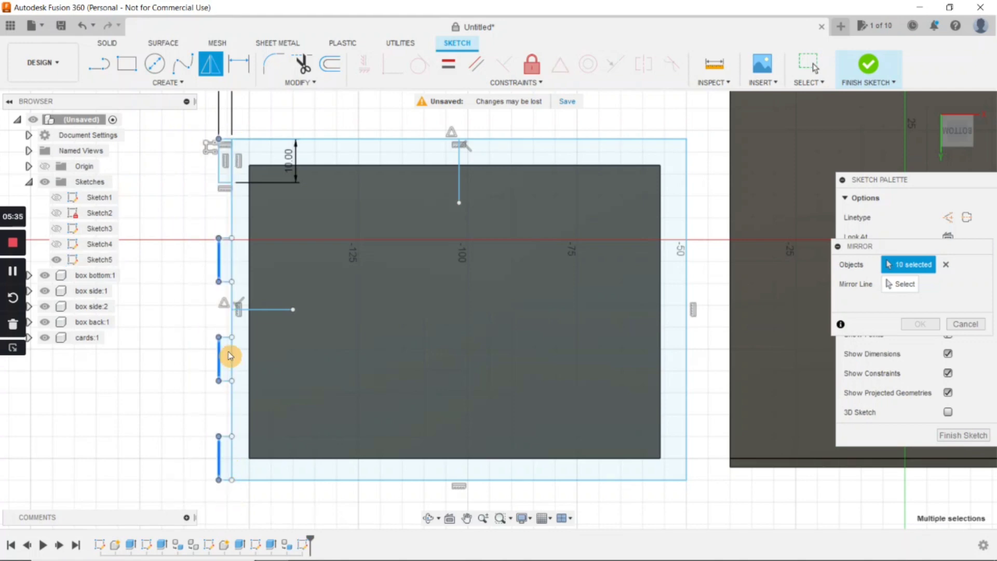
Add the short edges of the tabs and the remaining edges of the first tab to the mirror objects.
click(227, 471)
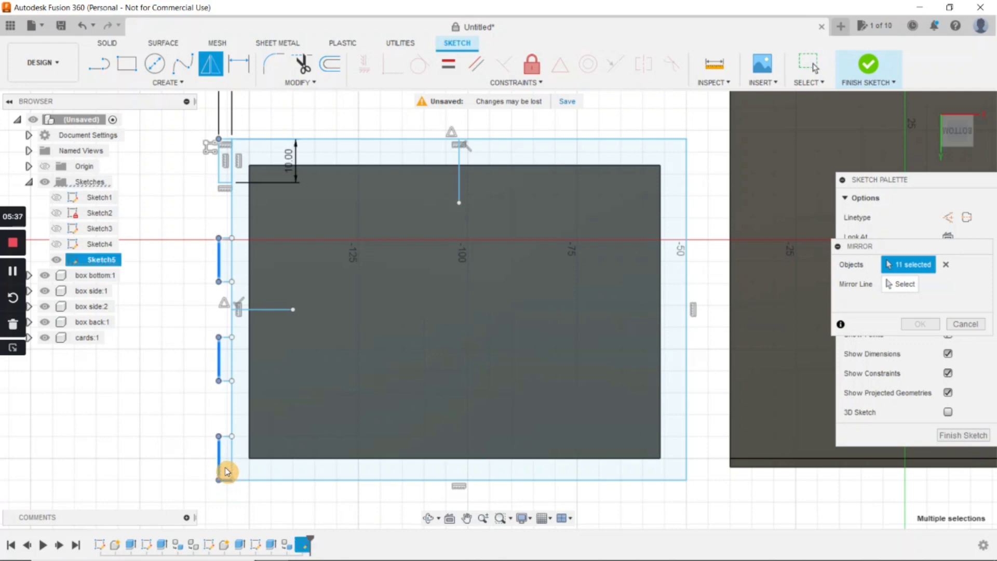
click(226, 440)
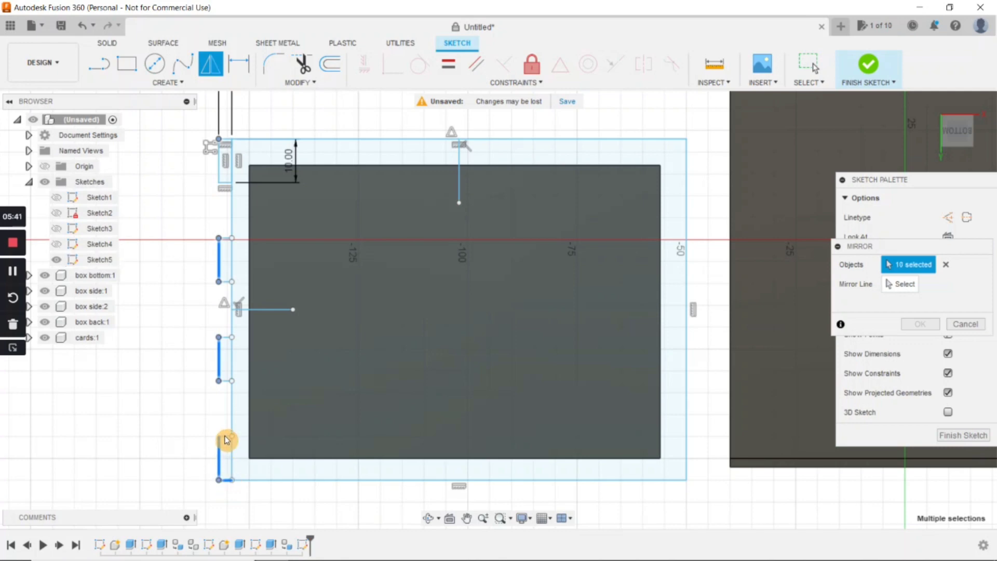
scroll(227, 441, up, 2)
click(227, 440)
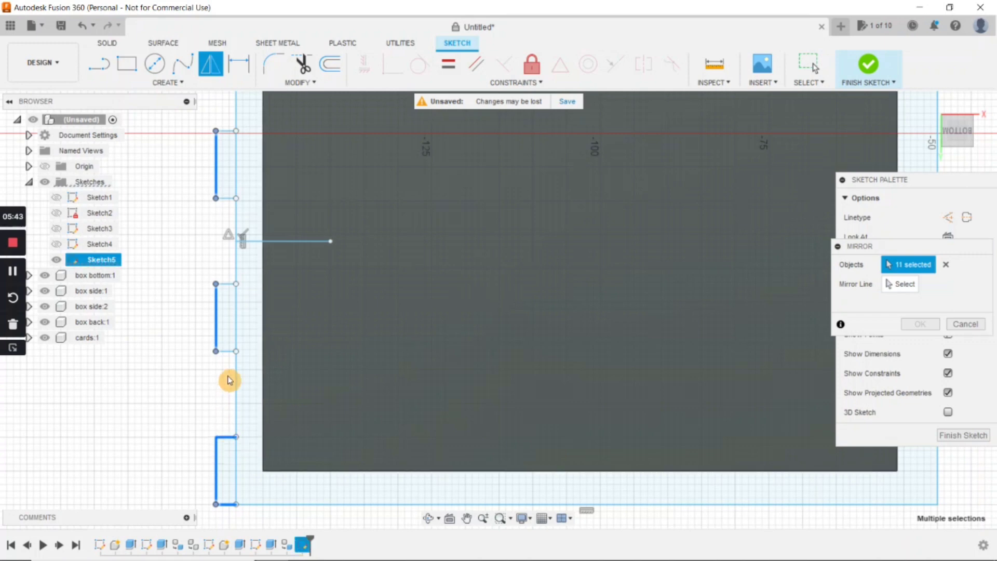
click(226, 351)
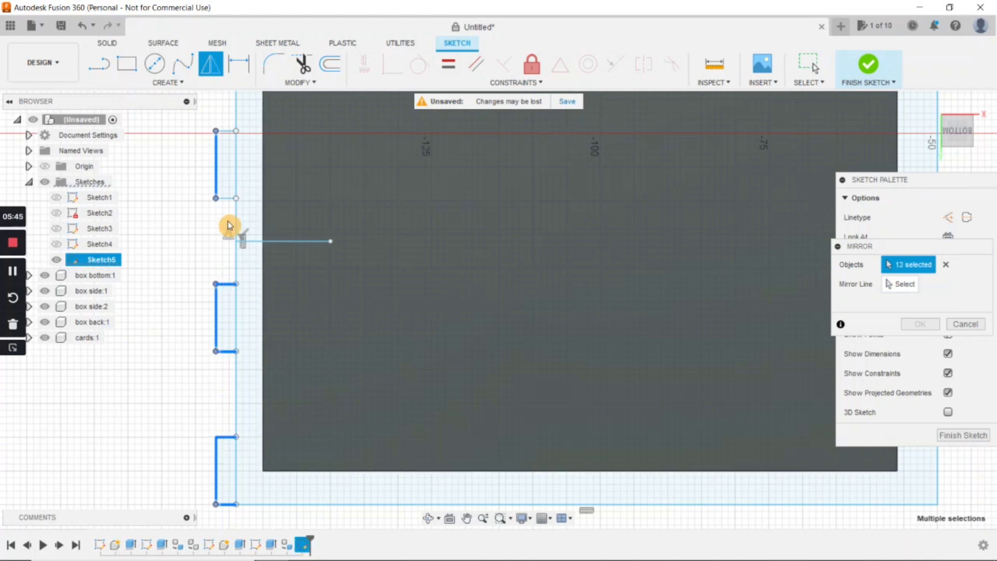
scroll(228, 208, down, 2)
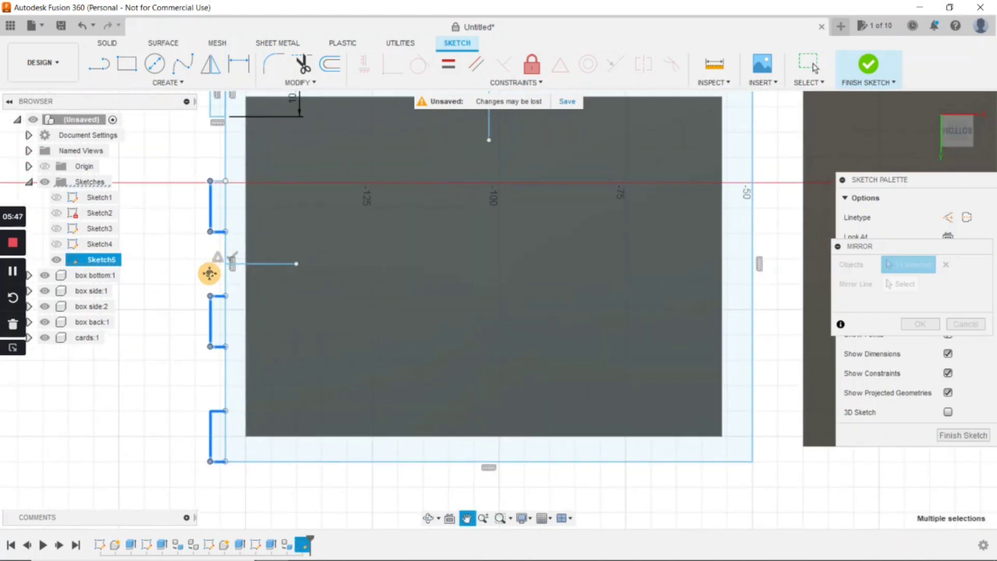
click(187, 254)
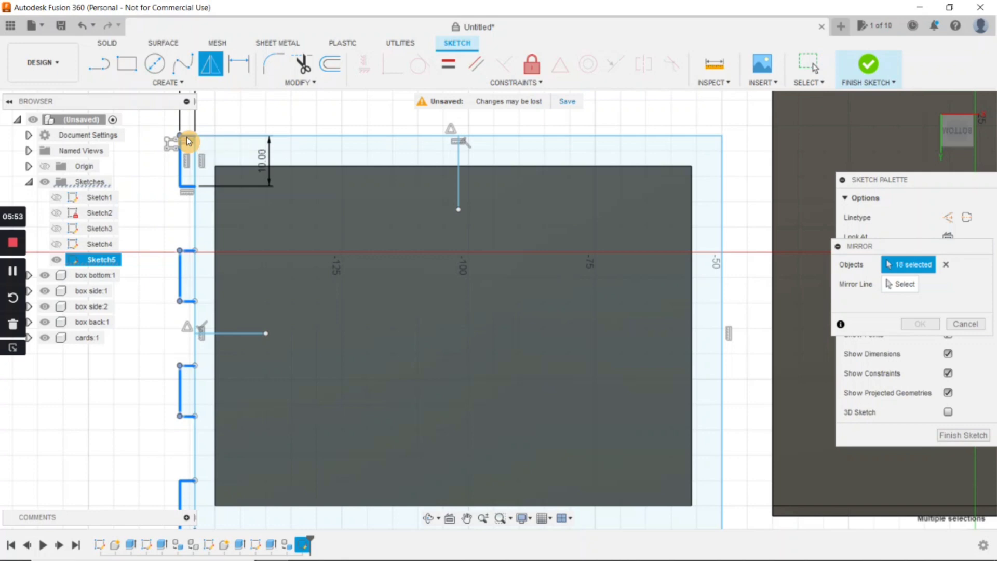
Mirror the four selected tabs about the long side's midpoint line onto the opposite short side.
scroll(390, 309, down, 2)
mouse_move(390, 310)
middle_down()
mouse_move(361, 285)
mouse_move(303, 297)
mouse_move(311, 304)
middle_up()
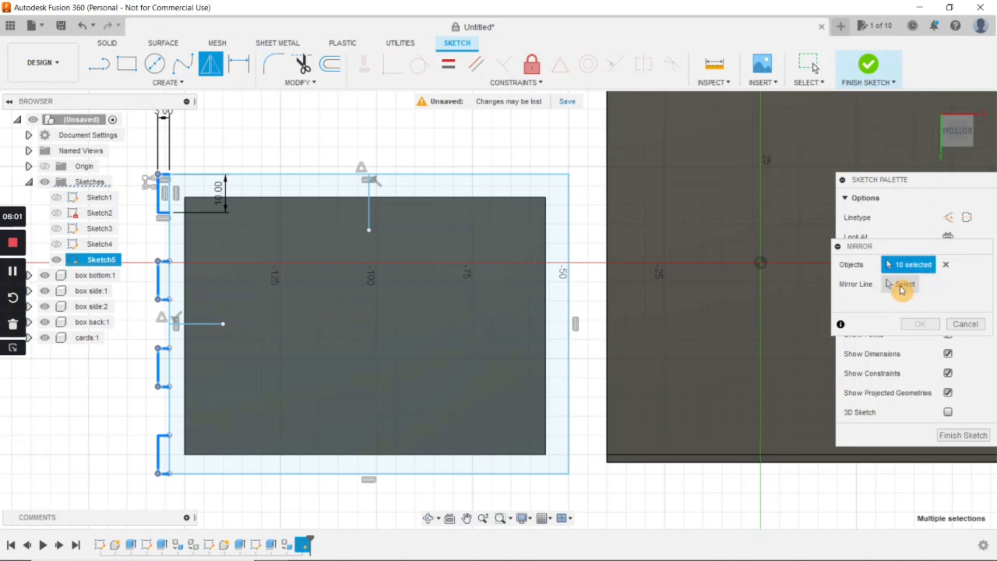
click(904, 285)
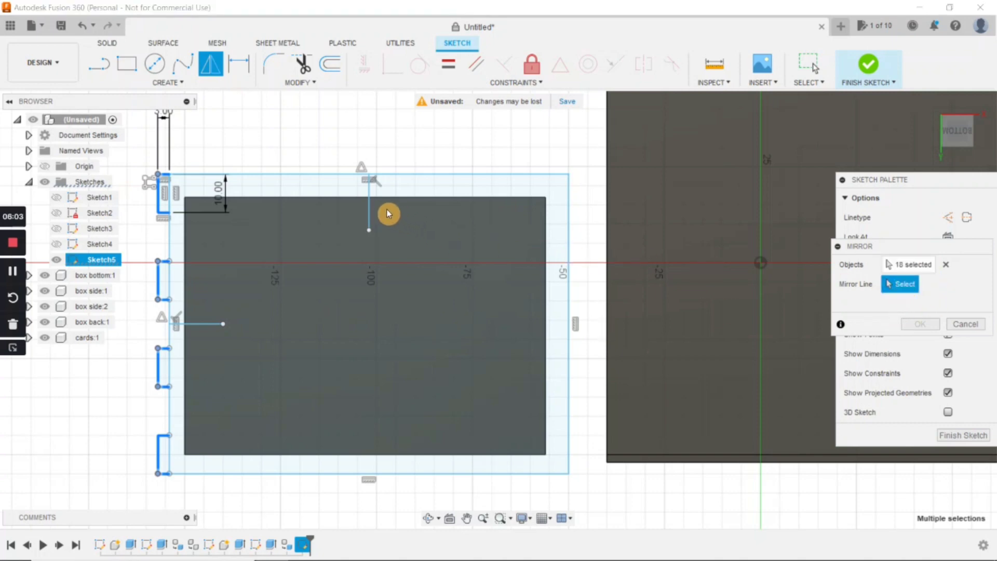
click(370, 211)
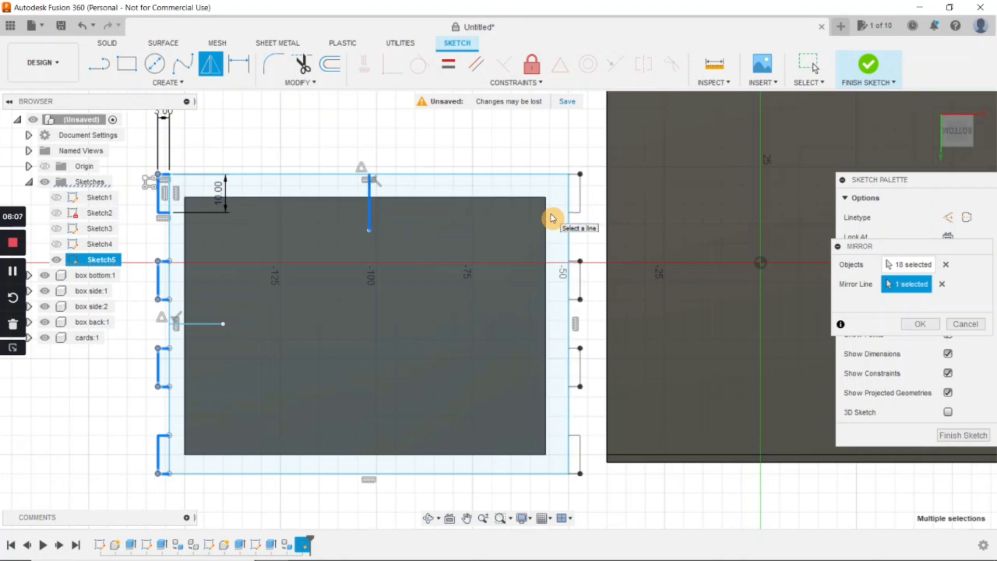
key(Return)
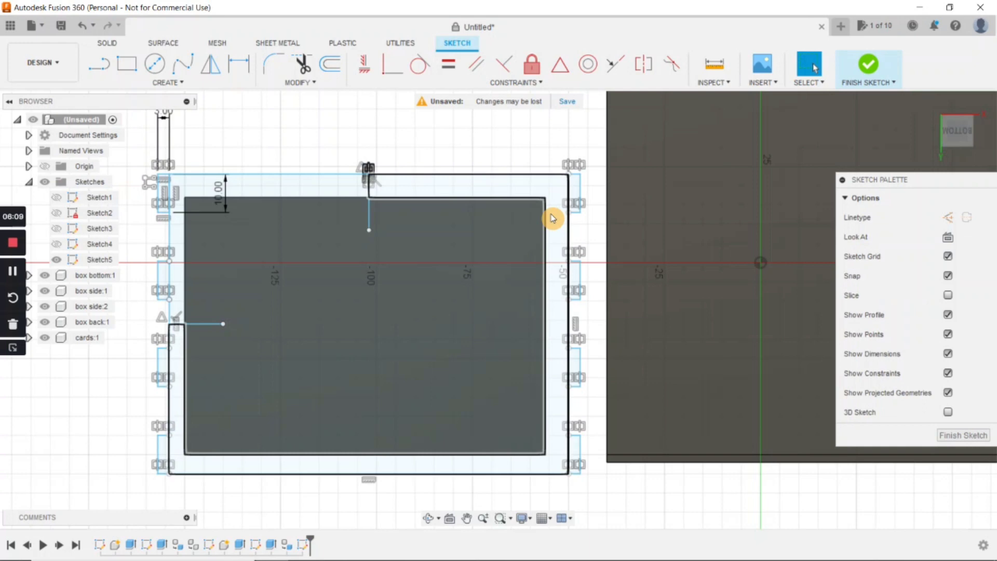
Draw a 10 by 3 mm rectangular tab outward from the large rectangle's corner along its untabbed long side.
middle_drag(431, 439, 438, 372)
scroll(438, 372, down, 1)
click(231, 198)
key(r)
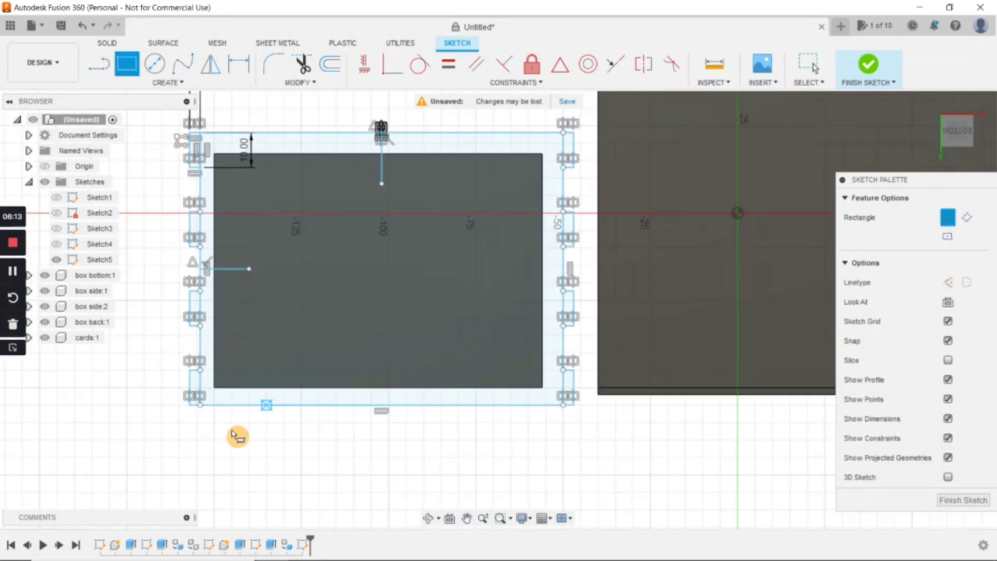
scroll(218, 434, up, 1)
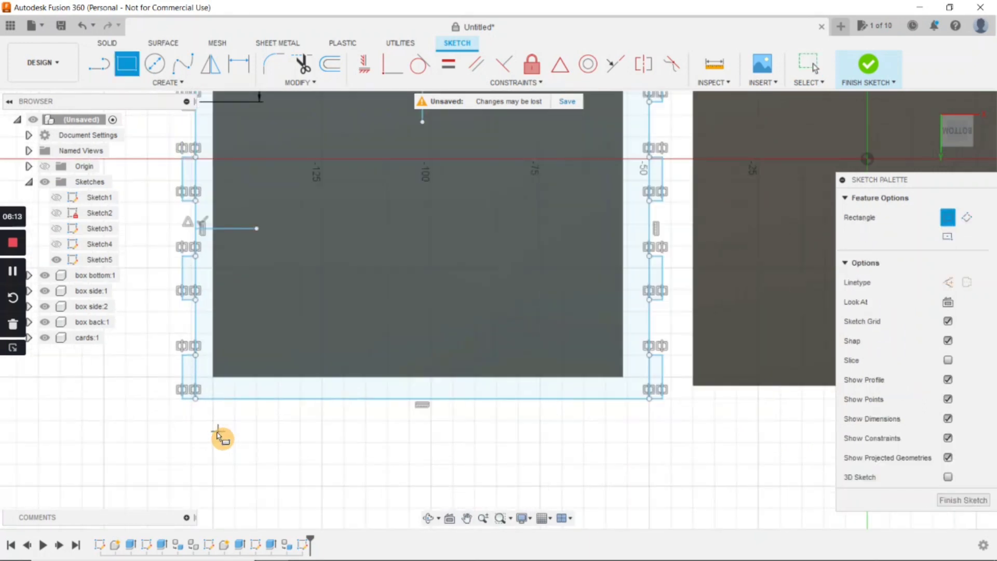
click(196, 398)
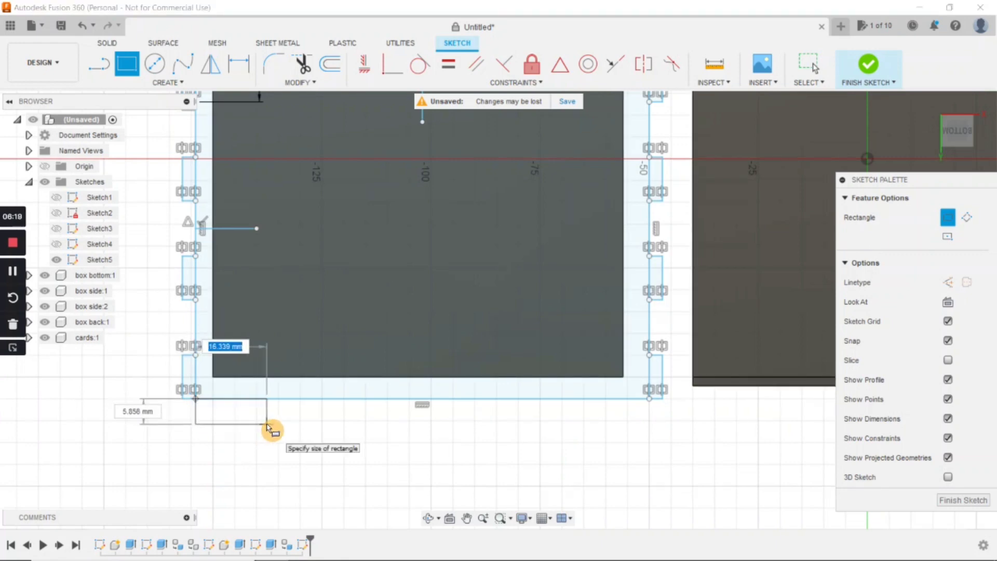
text(10)
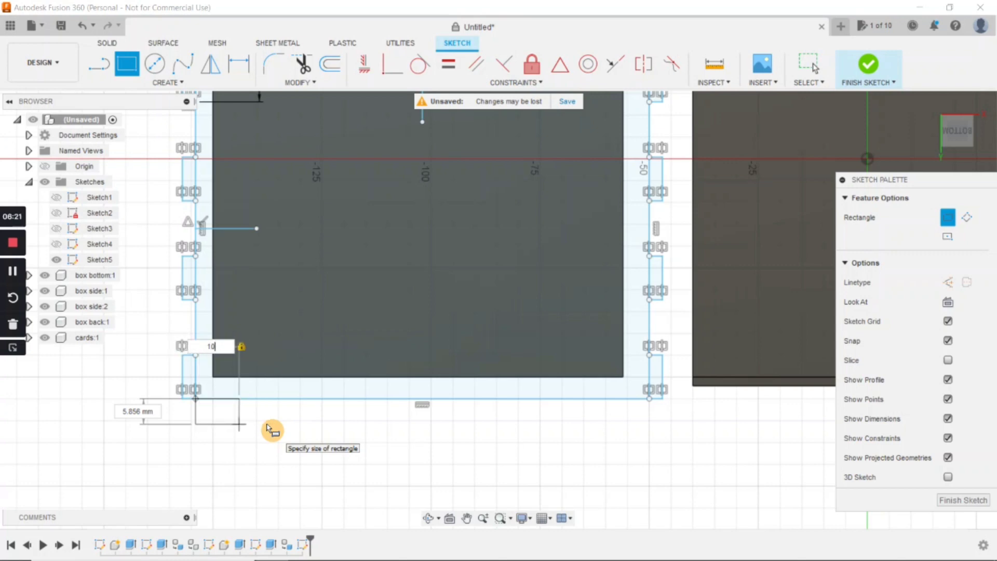
key(Tab)
text(3)
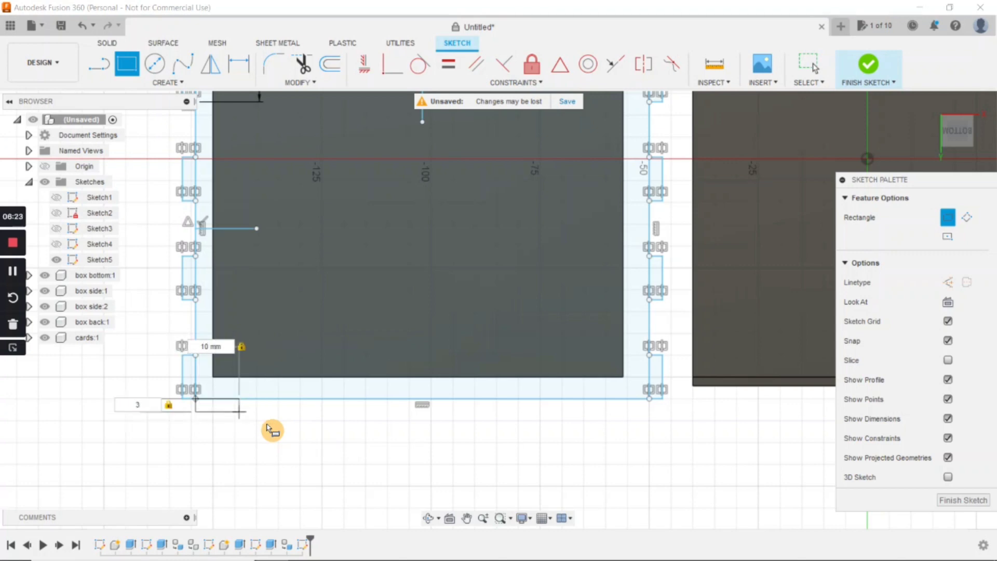
key(Return)
key(Escape)
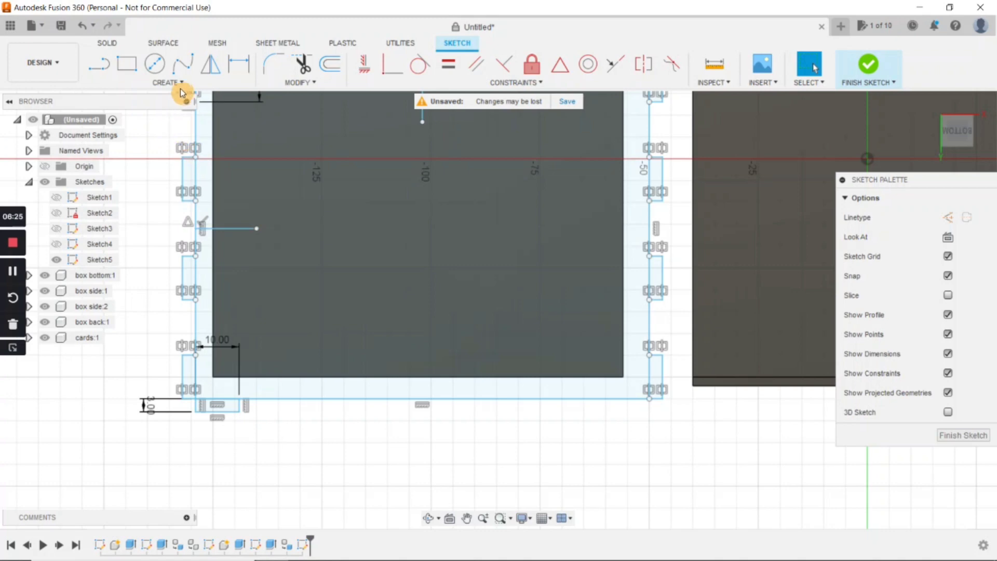
Pattern the three outer edges of the 10 by 3 mm tab along the long side, four instances over a 94 mm extent.
click(183, 83)
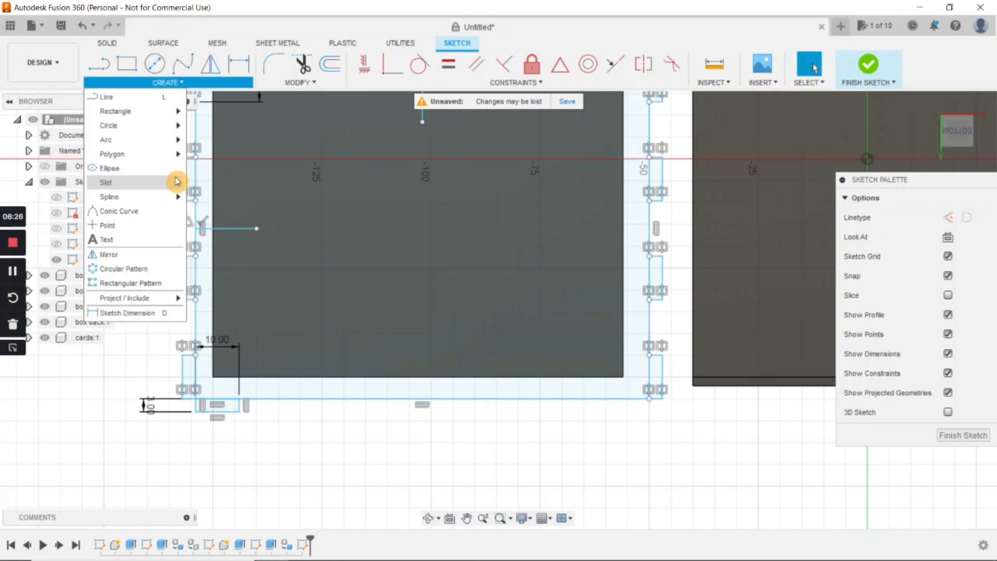
click(166, 283)
scroll(261, 443, up, 2)
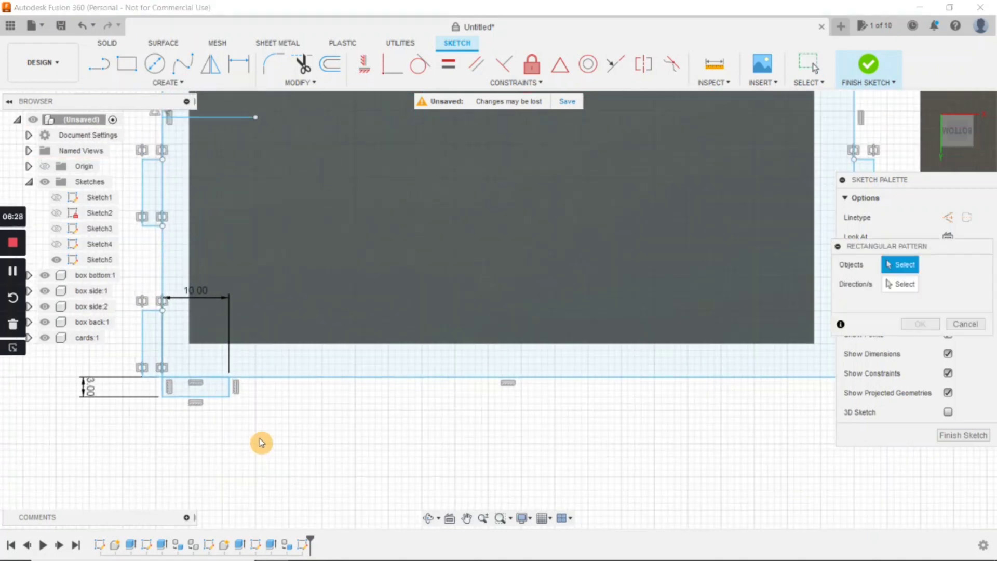
click(162, 388)
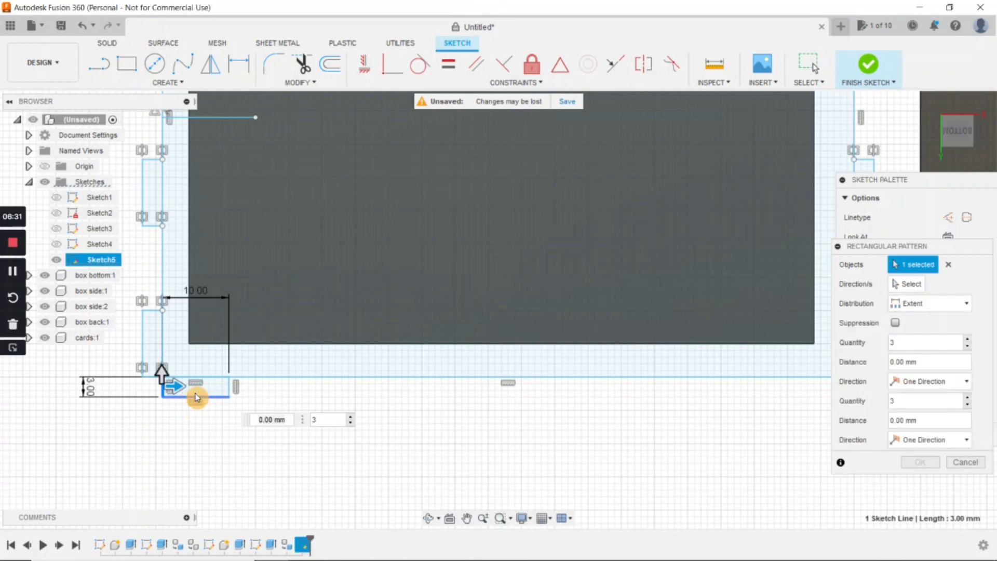
click(229, 392)
click(229, 390)
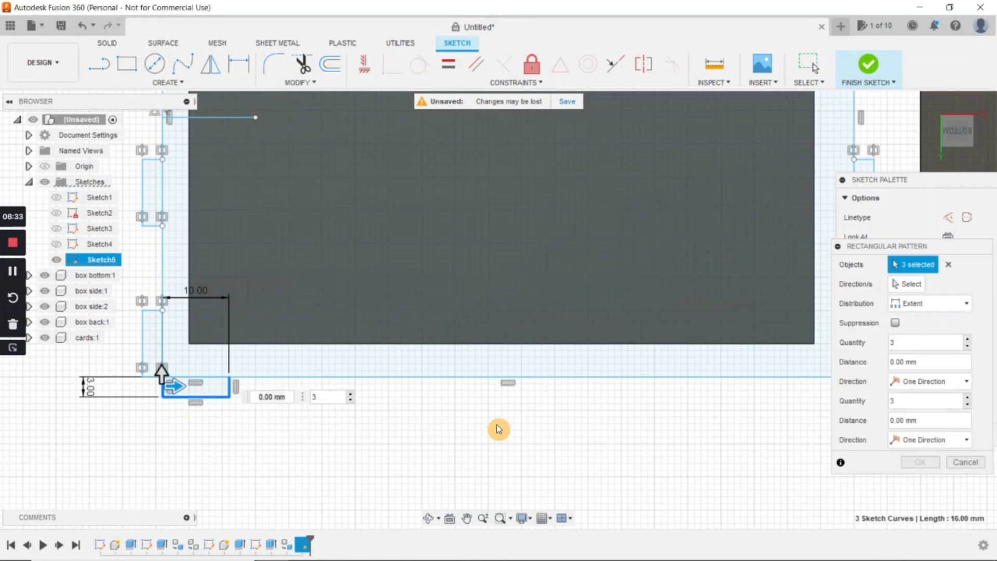
mouse_move(571, 439)
middle_down()
mouse_move(535, 462)
mouse_move(506, 463)
middle_up()
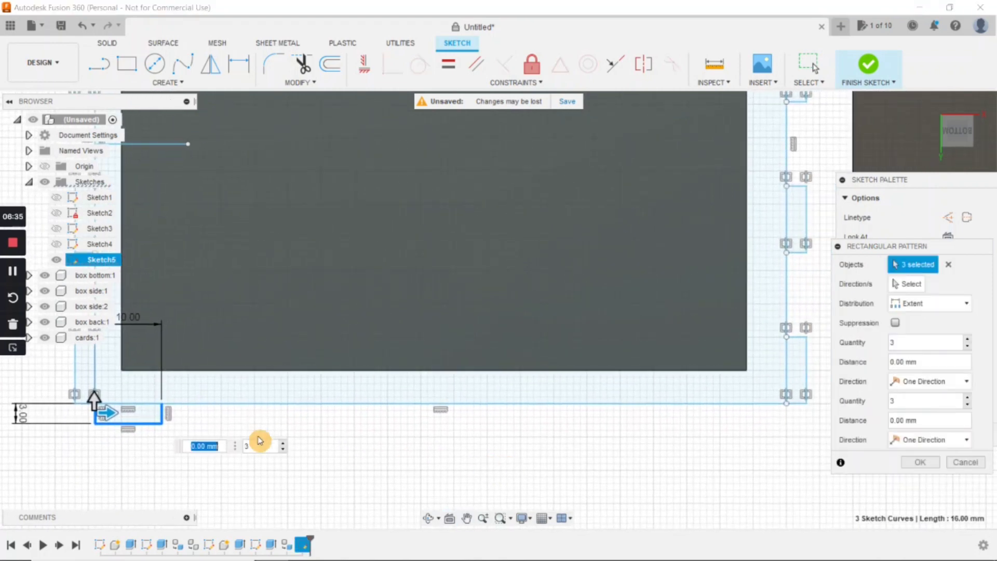
drag(111, 412, 744, 428)
key(Tab)
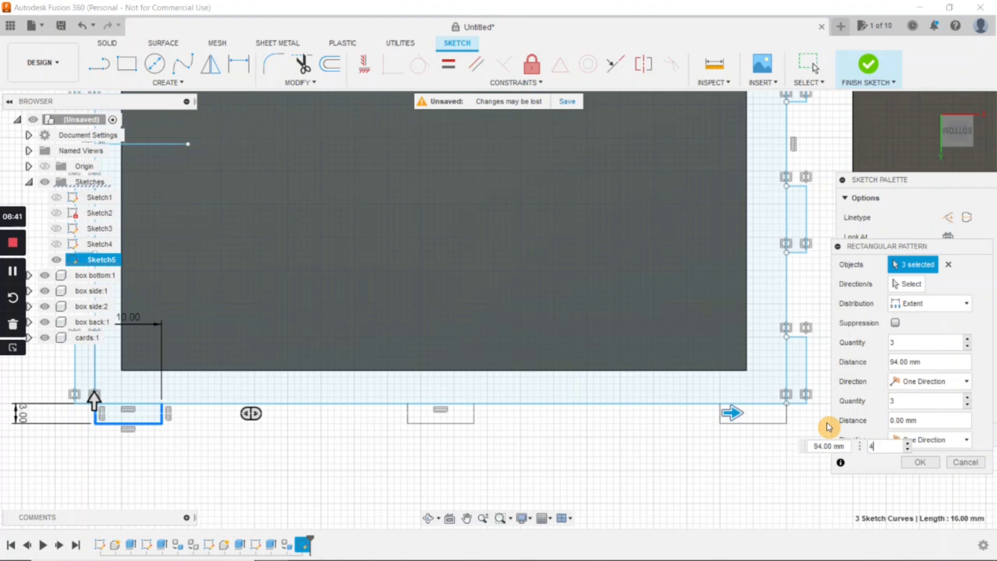
key(Return)
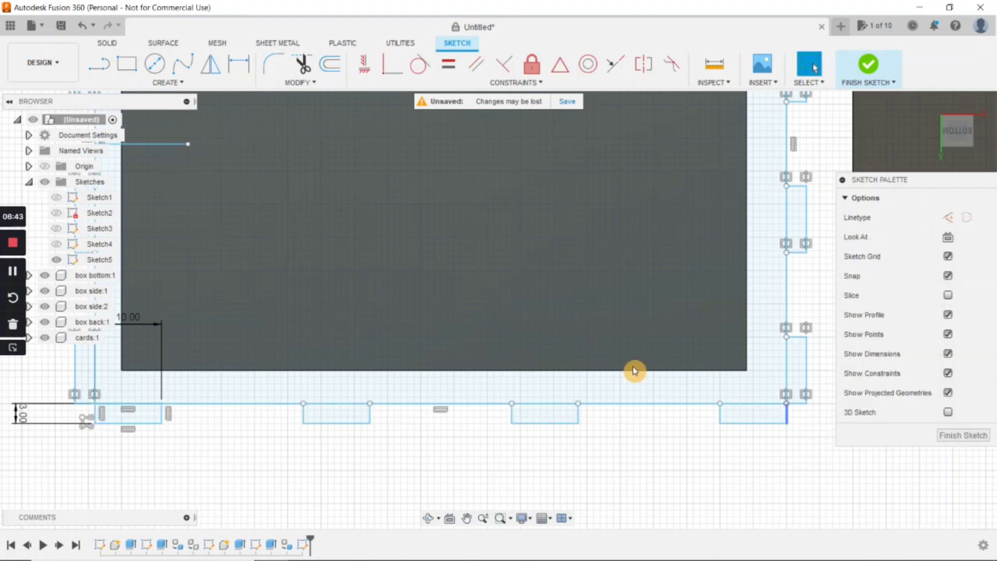
Start a sketch mirror and window-select the outer long edges of the four tabs on the long side.
scroll(602, 340, down, 2)
middle_drag(543, 298, 499, 394)
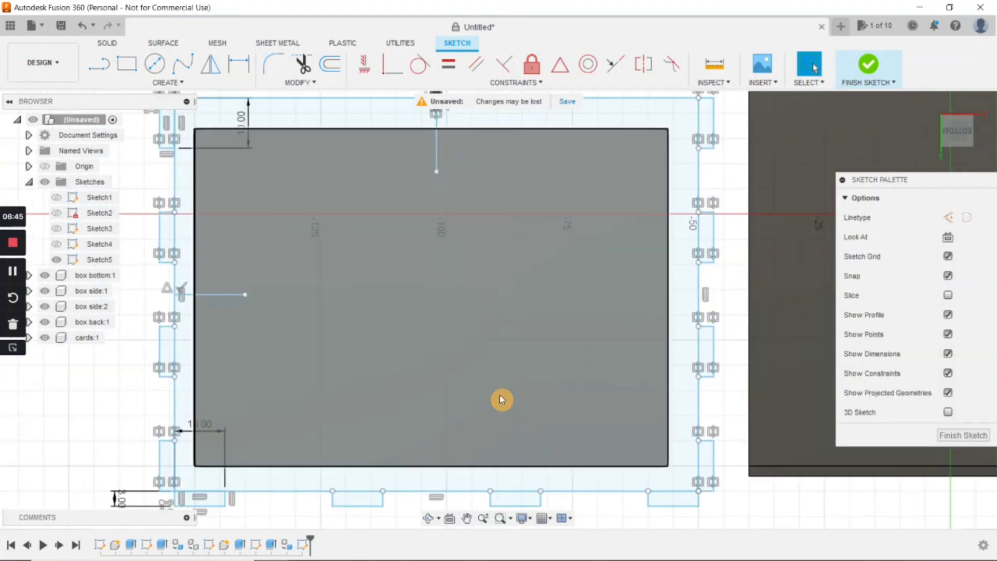
scroll(500, 393, down, 1)
mouse_move(502, 353)
middle_down()
mouse_move(499, 366)
mouse_move(494, 356)
middle_up()
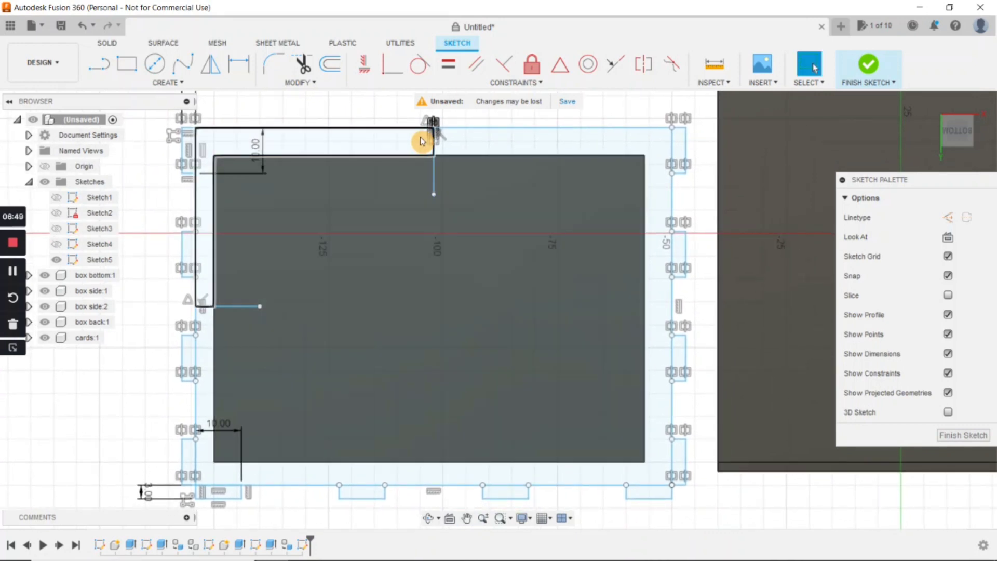
click(212, 66)
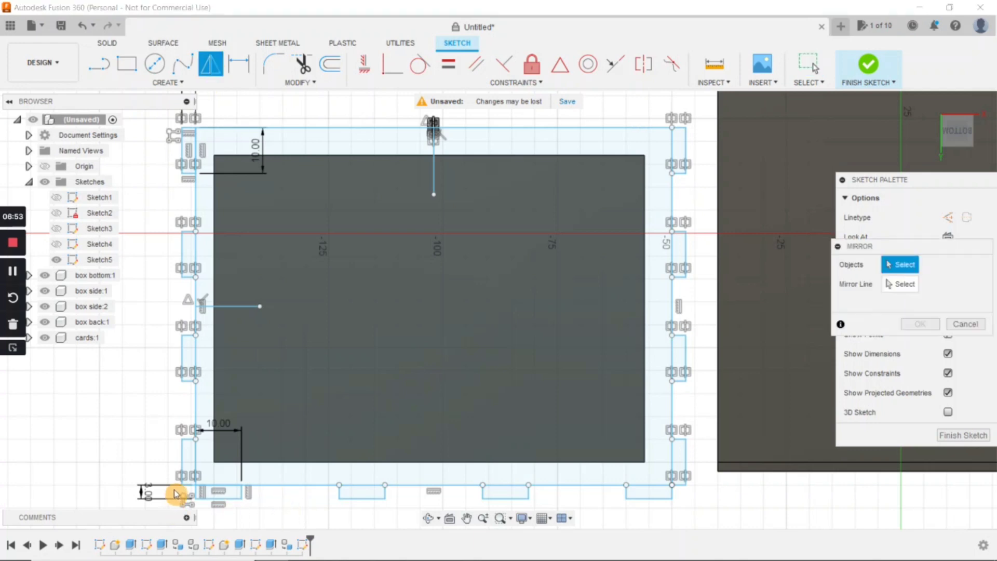
mouse_move(174, 492)
mouse_down()
mouse_move(584, 534)
mouse_move(700, 530)
mouse_up()
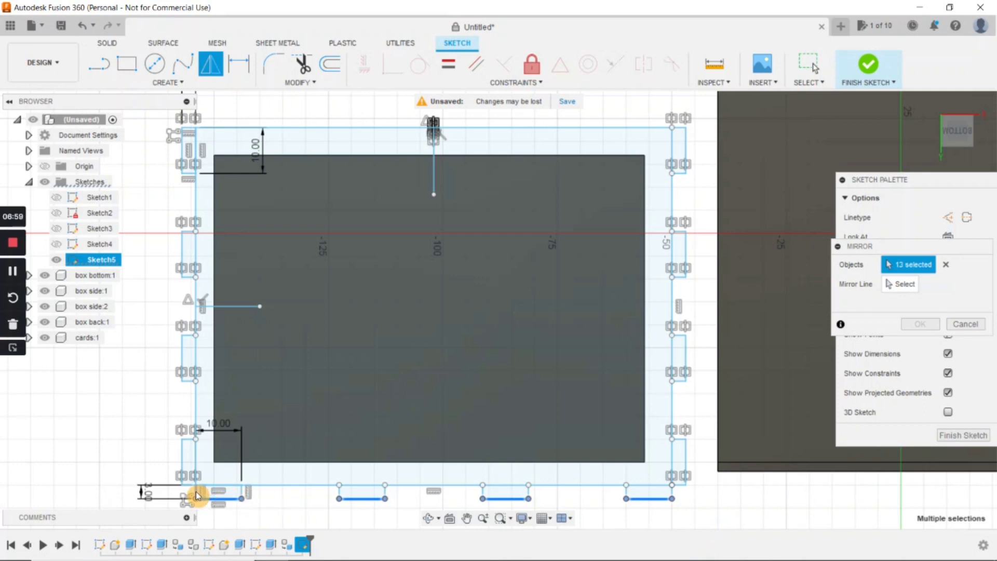
Add the short edges of the long side's four tabs to the mirror objects.
click(334, 498)
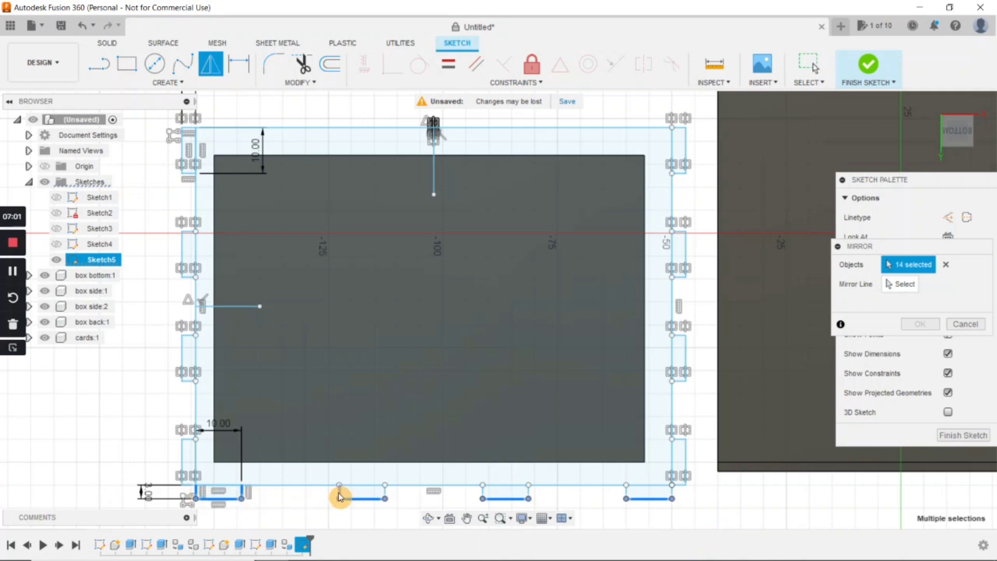
click(338, 494)
click(389, 494)
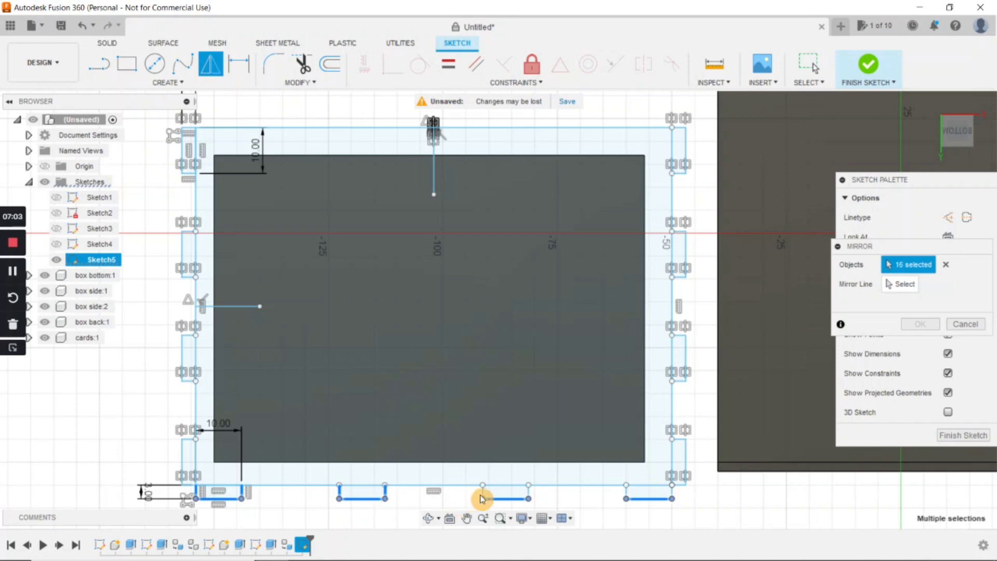
click(483, 492)
click(529, 492)
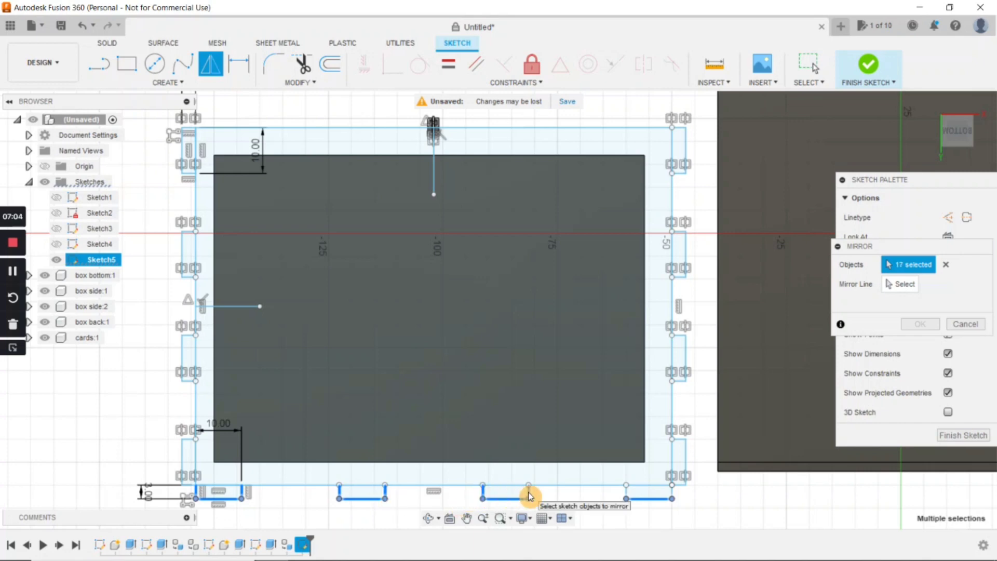
click(626, 493)
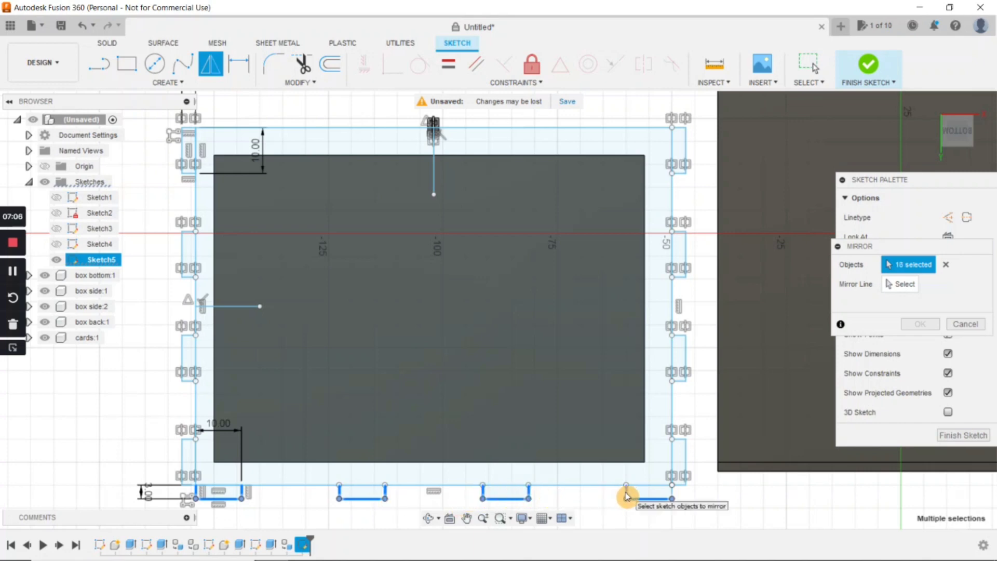
click(673, 494)
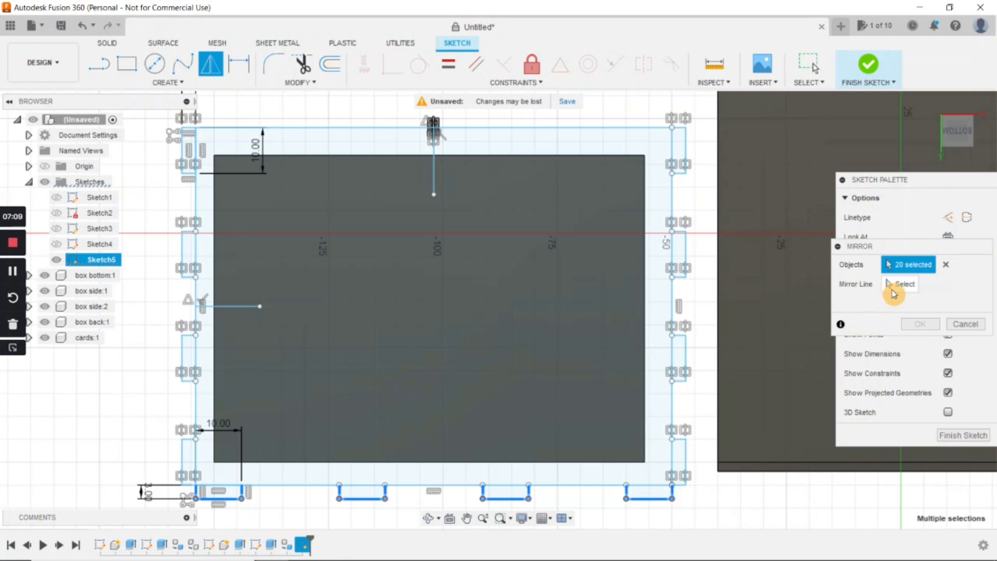
Mirror the selected tabs about the short side's midpoint line onto the opposite long side and finish the sketch.
click(899, 284)
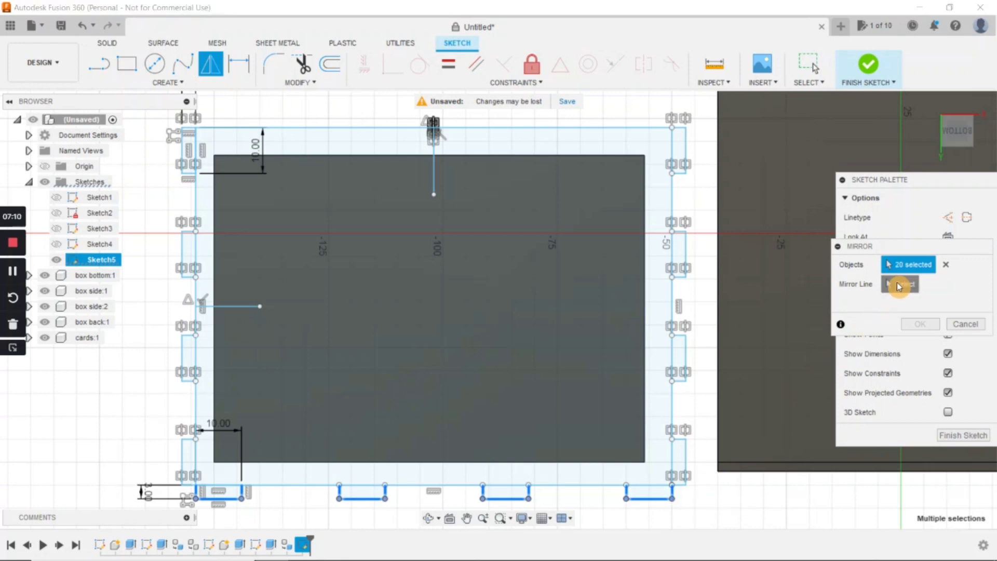
click(230, 306)
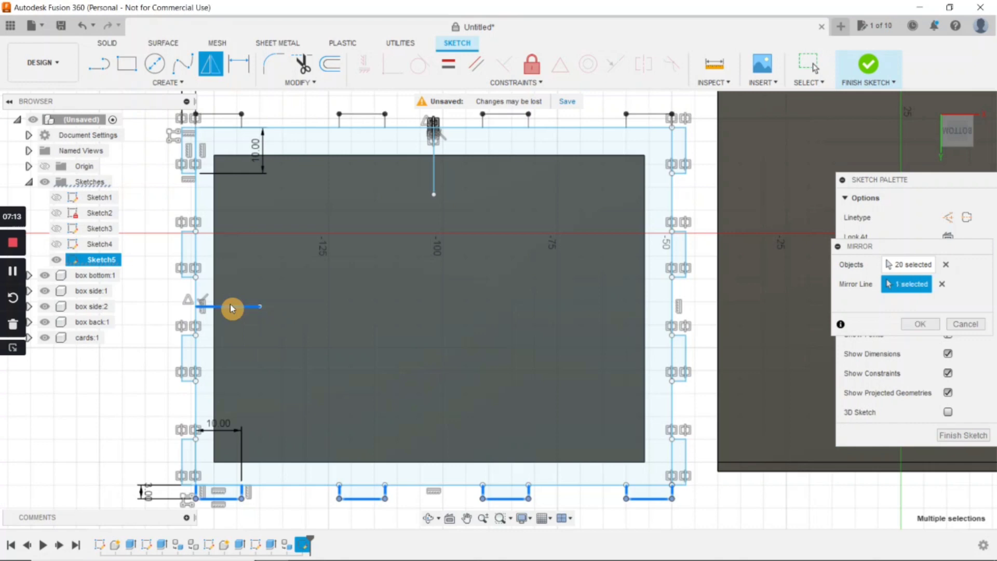
scroll(230, 306, down, 1)
key(Return)
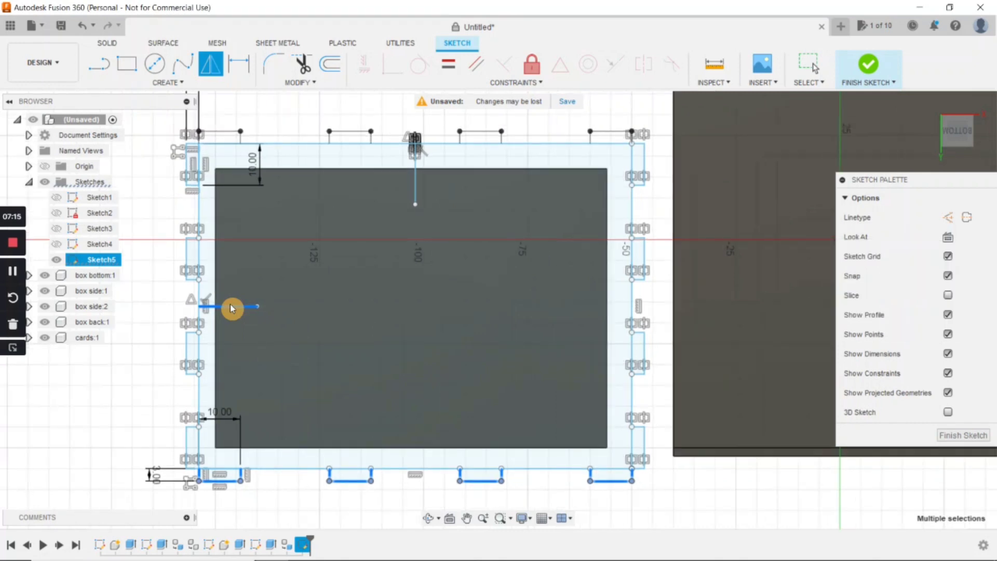
scroll(230, 304, down, 1)
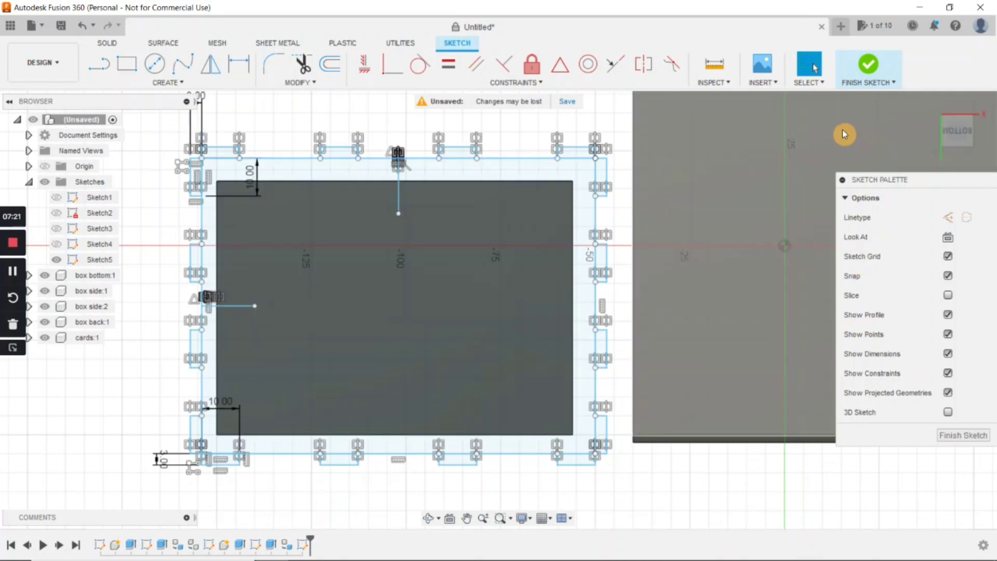
click(870, 68)
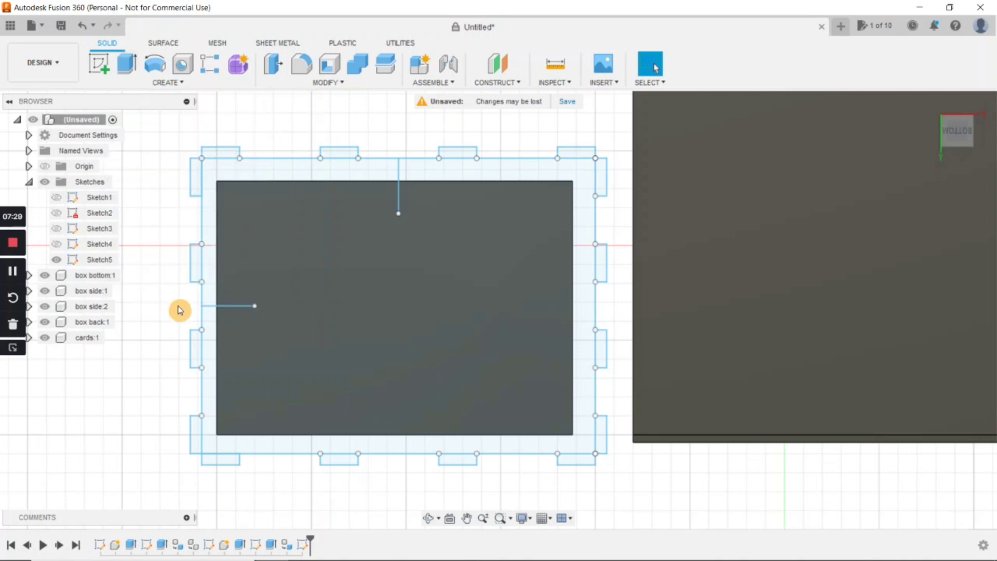
Start an extrusion and select the central rectangle plus both border profiles around it.
click(126, 64)
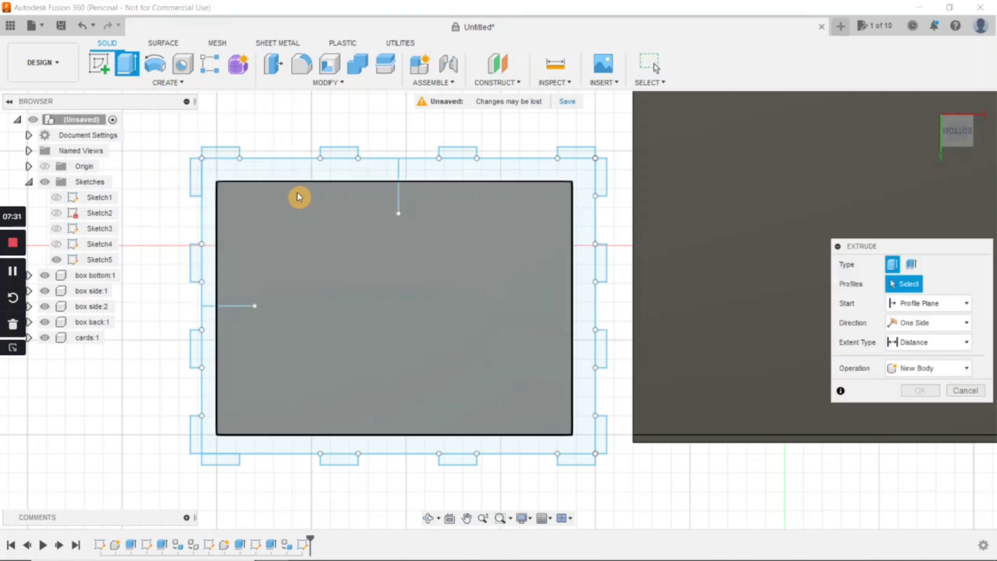
click(344, 249)
click(332, 177)
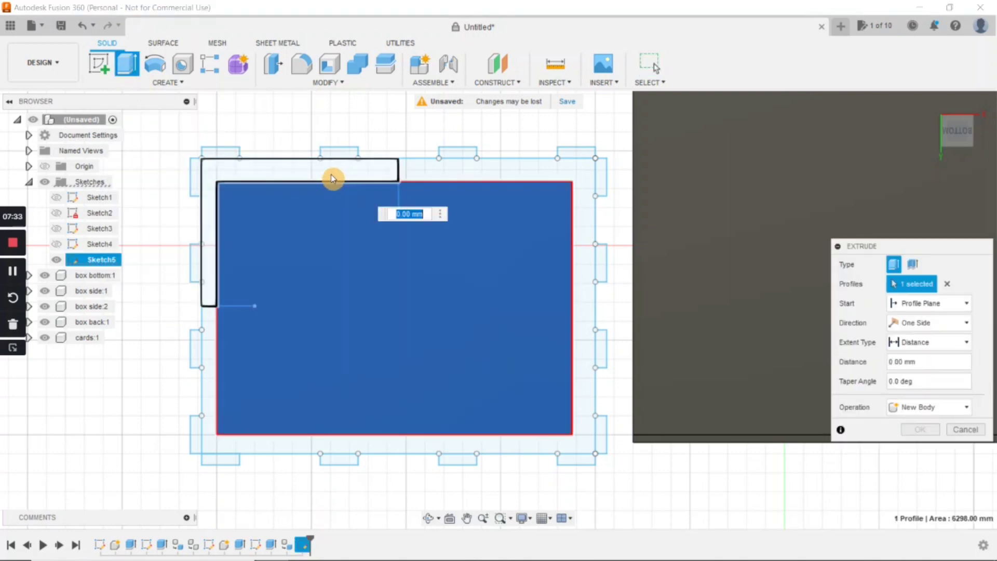
click(478, 178)
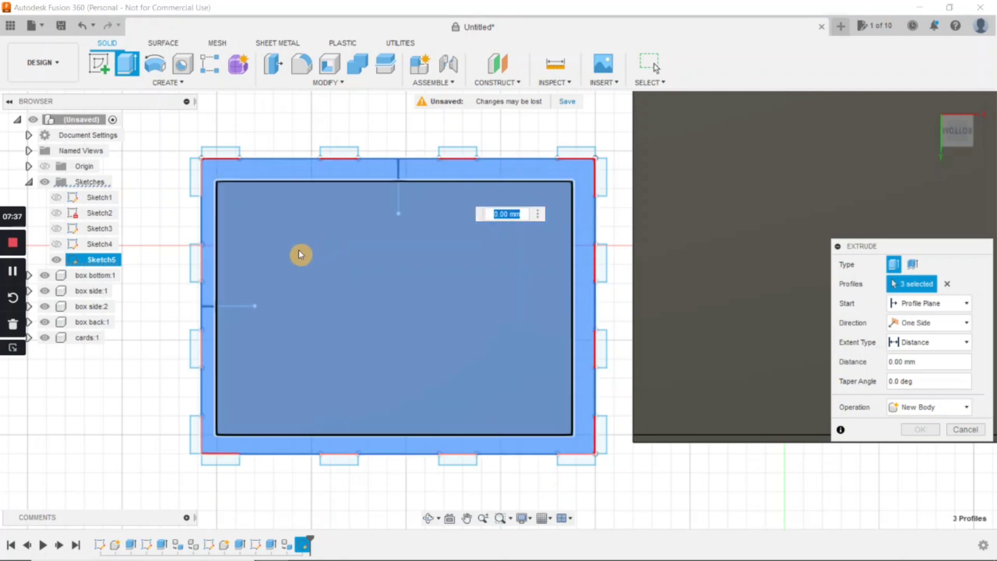
Add the eight mirrored tab profiles on one long side and the adjoining short side to the extrusion.
click(220, 153)
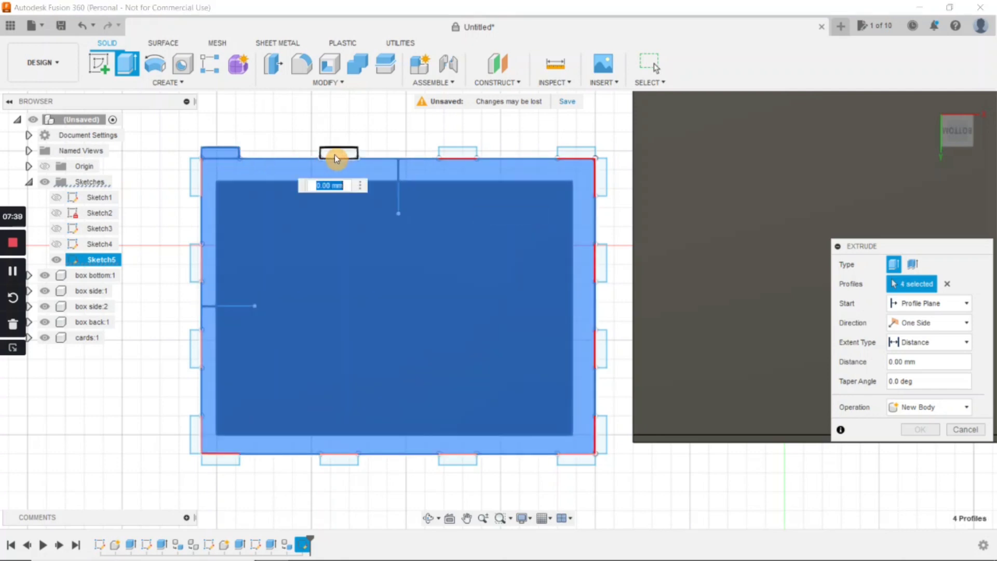
click(336, 154)
click(451, 155)
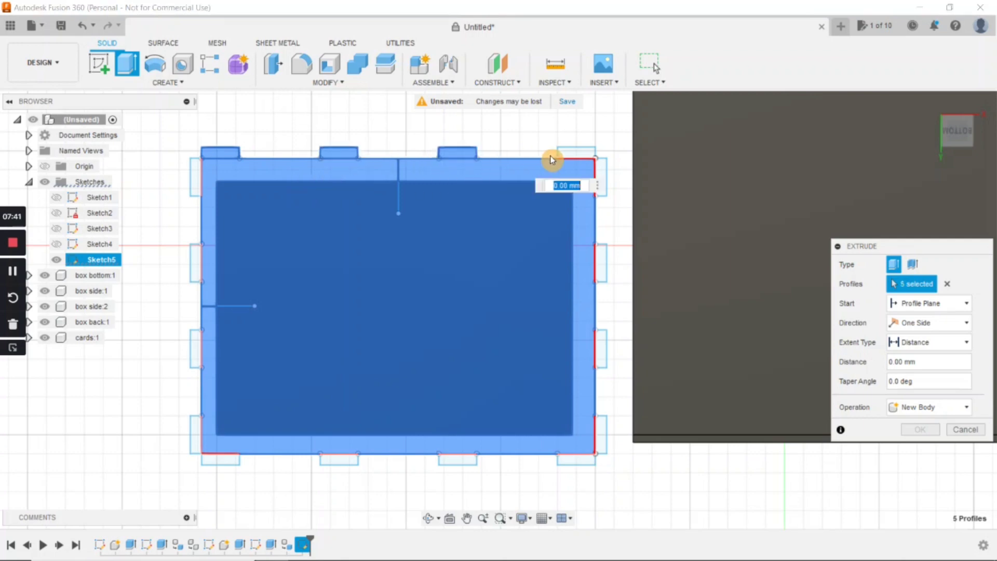
click(571, 155)
click(600, 179)
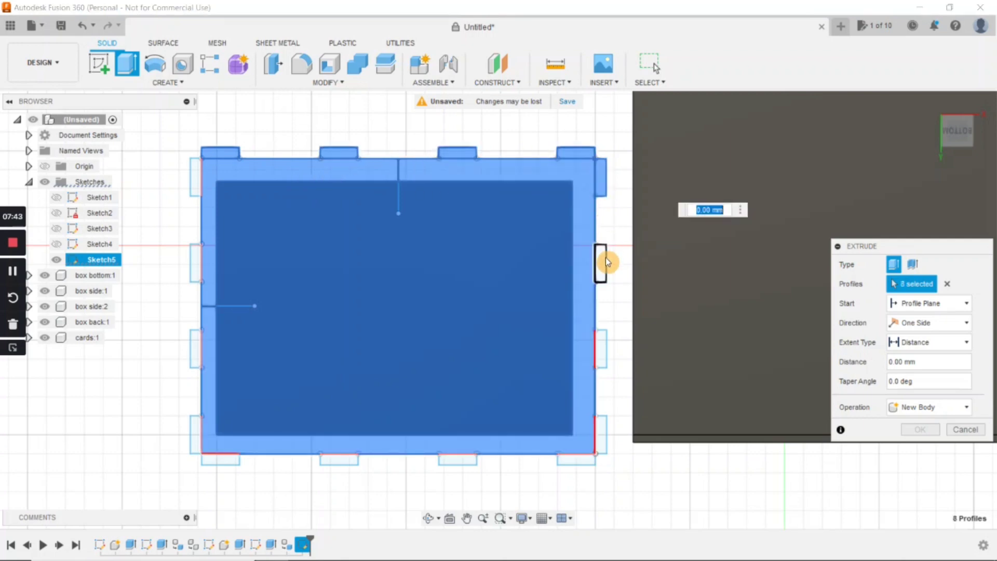
click(601, 265)
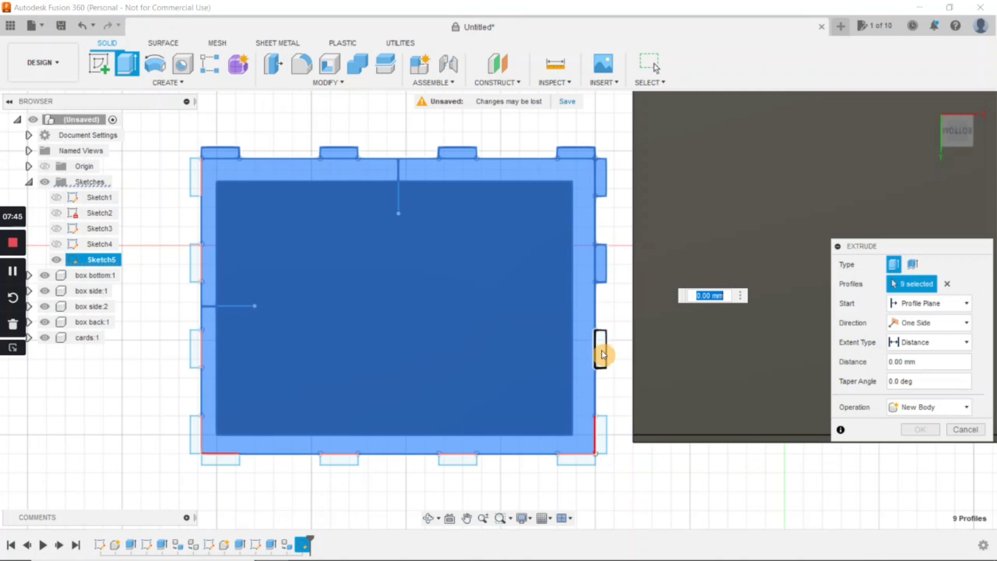
click(602, 355)
click(598, 435)
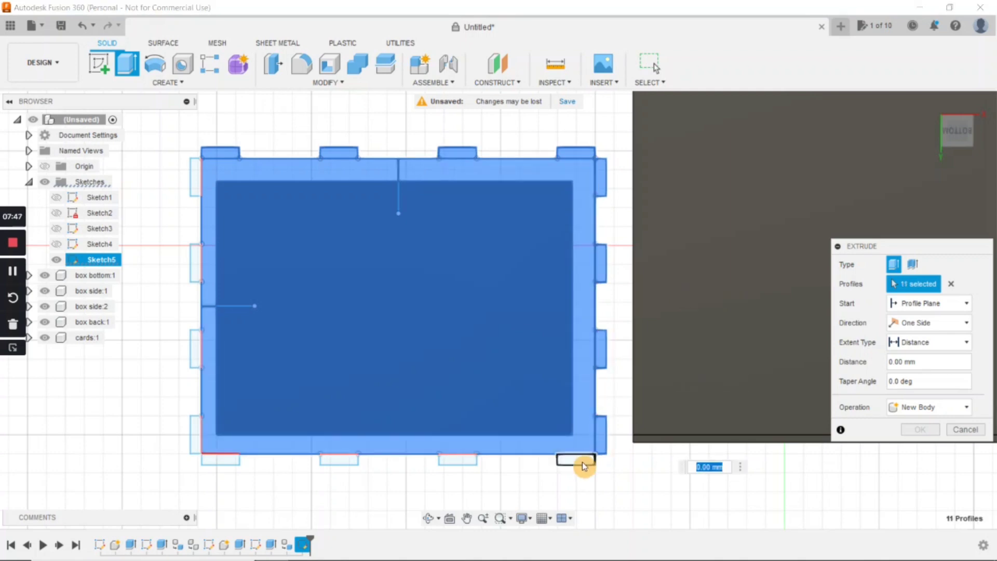
Add the eight original tab profiles on the remaining long and short sides to the extrusion.
click(582, 462)
click(457, 462)
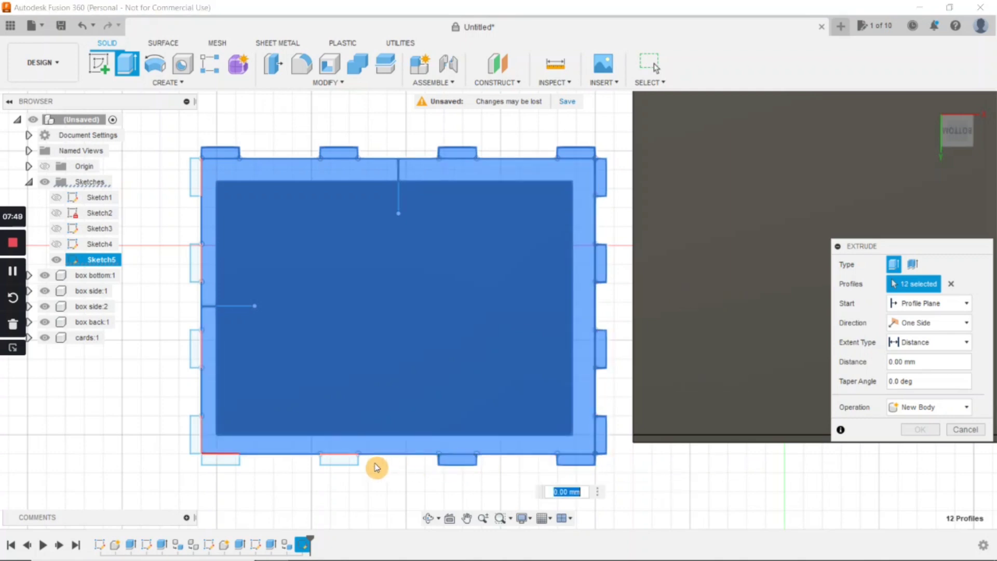
click(338, 460)
click(224, 461)
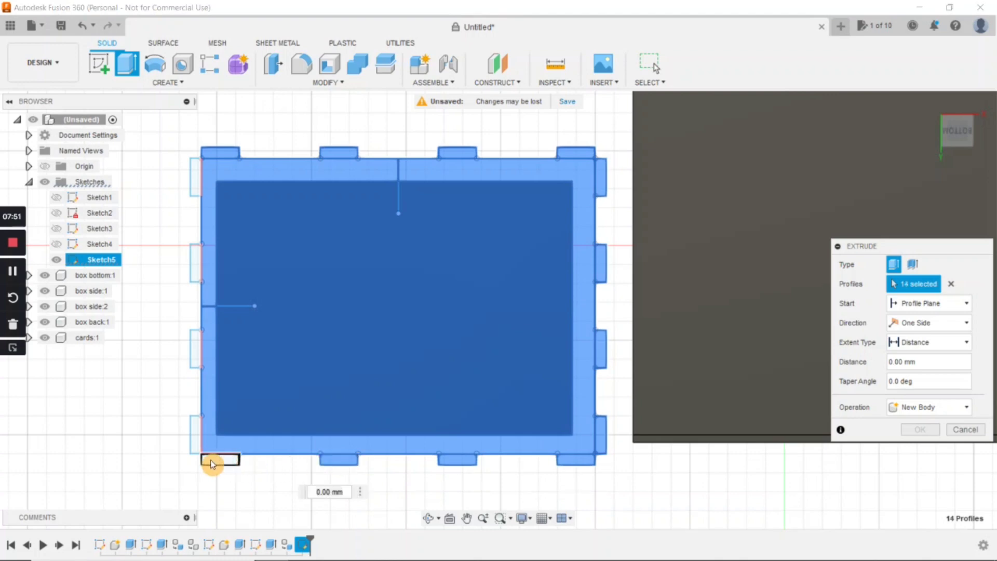
click(199, 434)
click(198, 354)
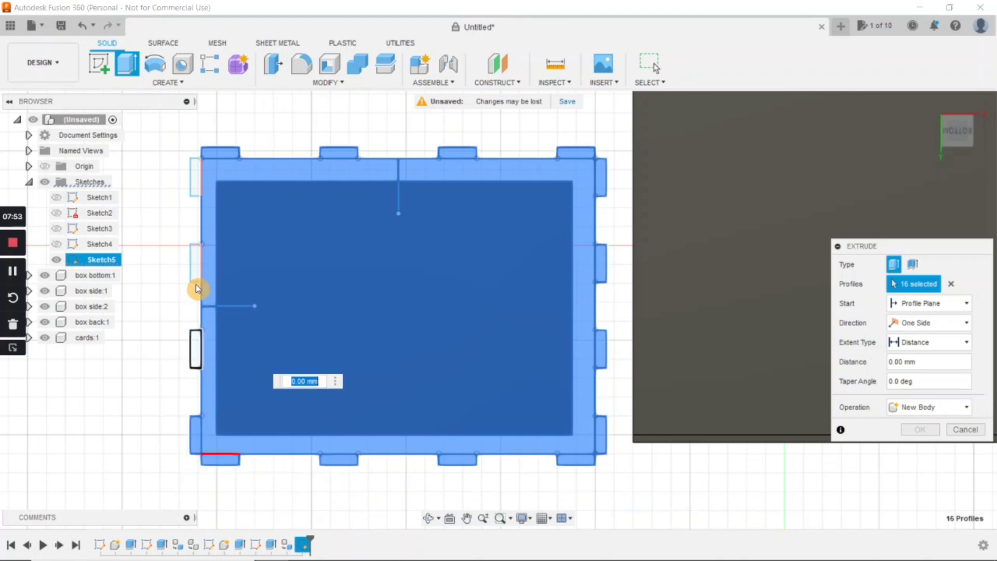
click(196, 264)
click(200, 188)
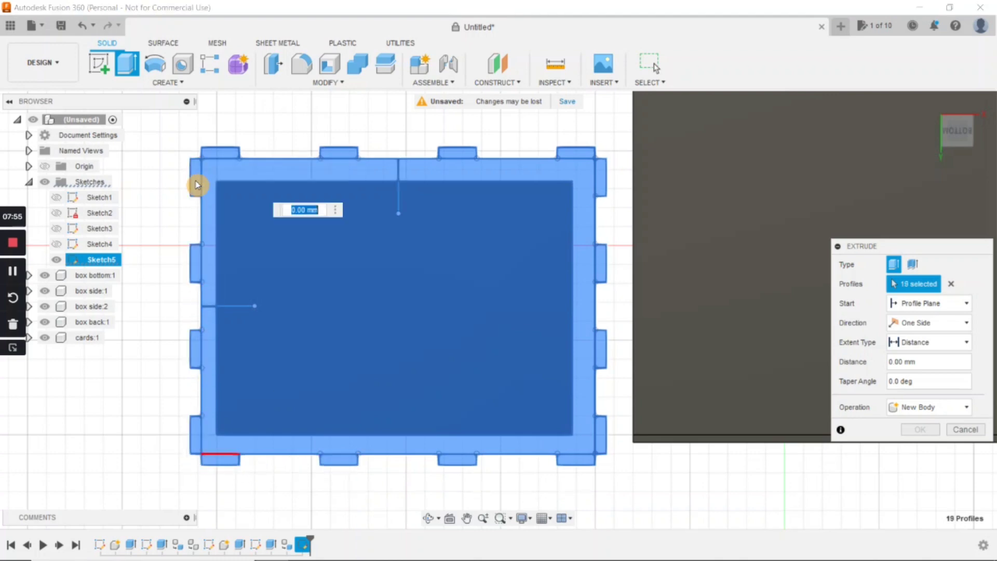
Extrude the selected panel and tab profiles 3 mm downward from the cards block as a new component.
click(468, 338)
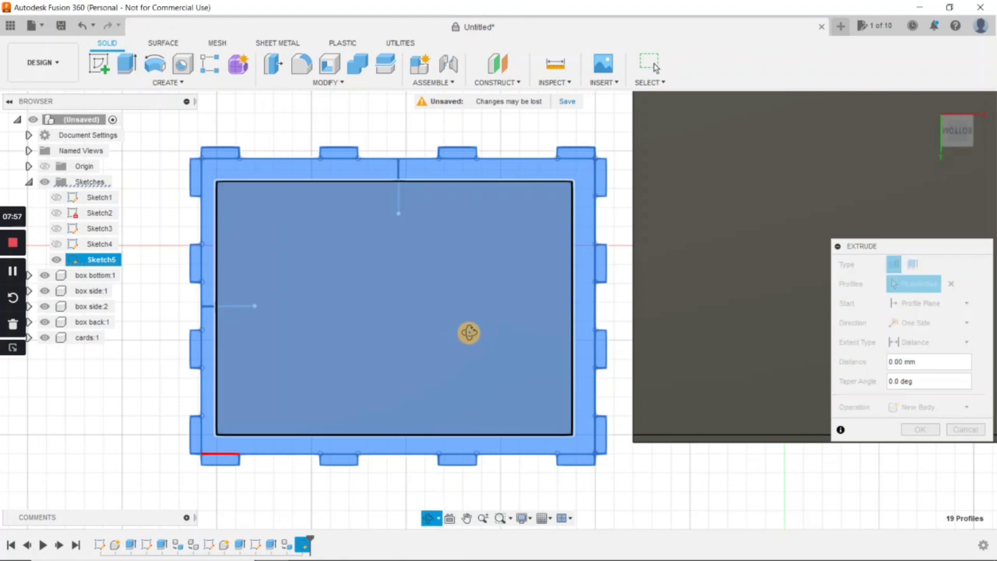
shift+middle_drag(467, 332, 309, 332)
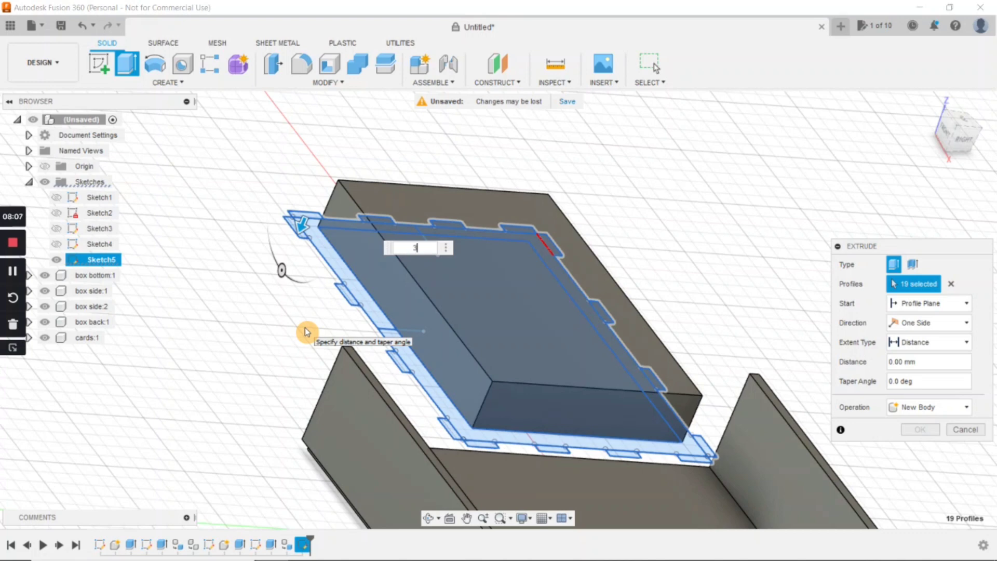
text(3)
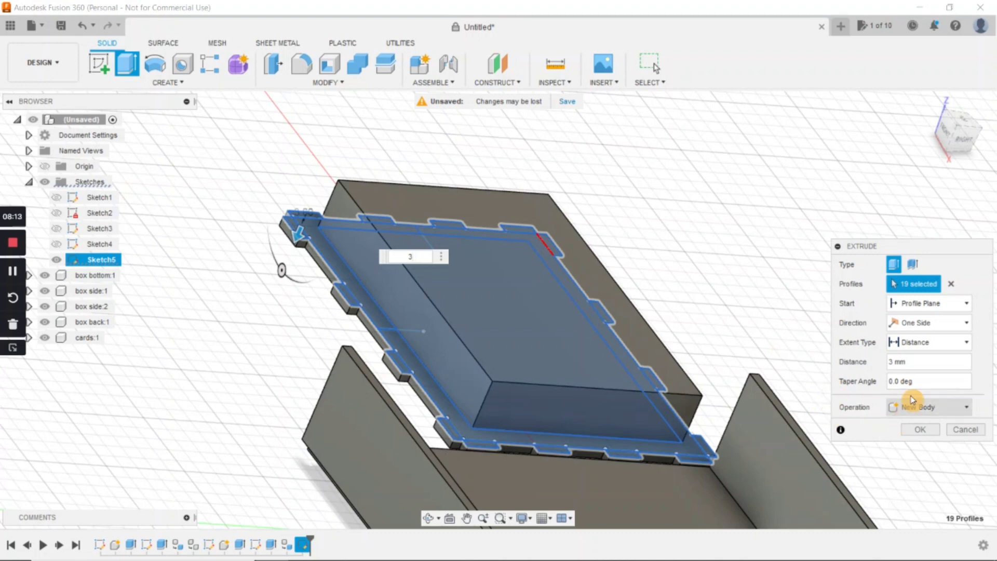
click(966, 408)
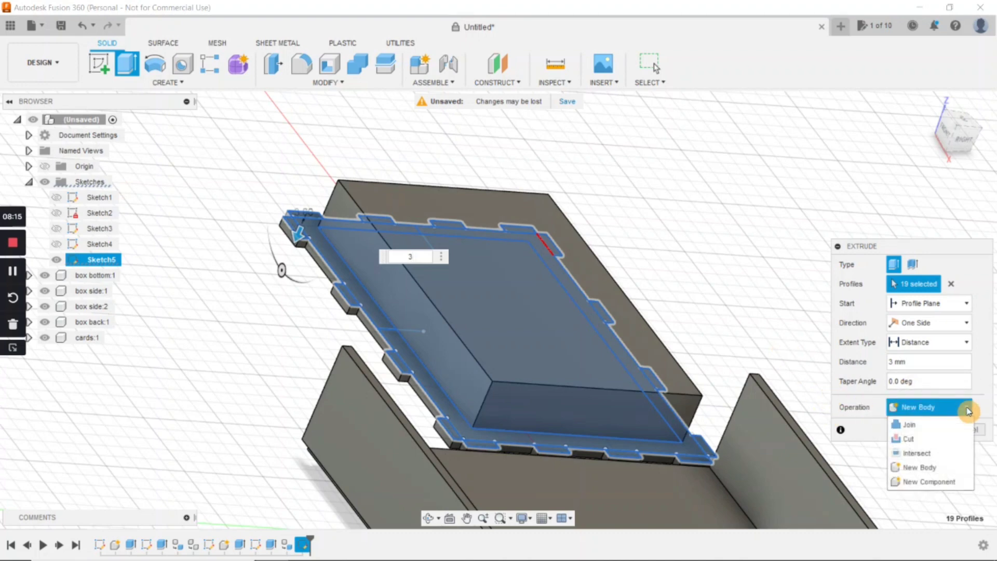
click(955, 482)
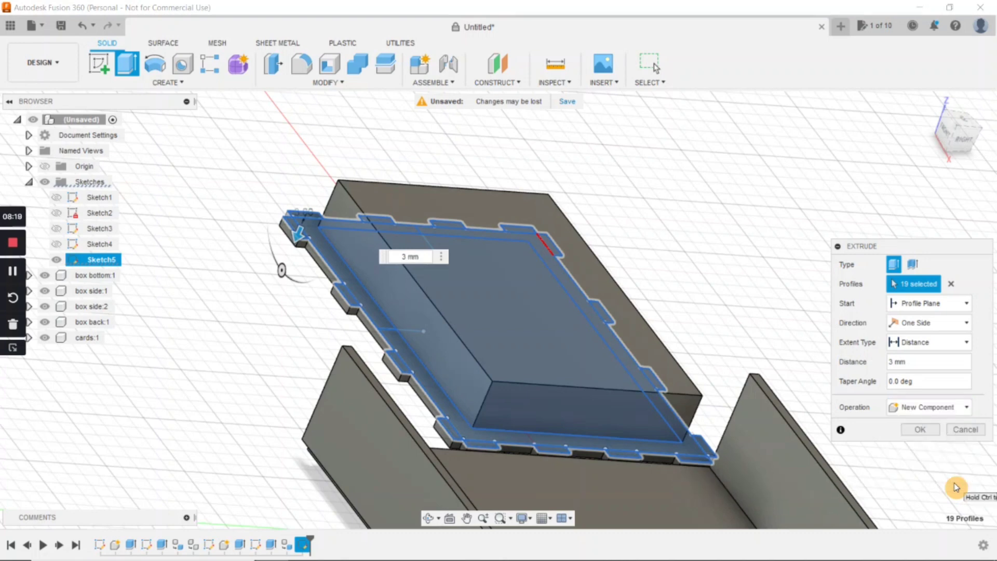
key(Return)
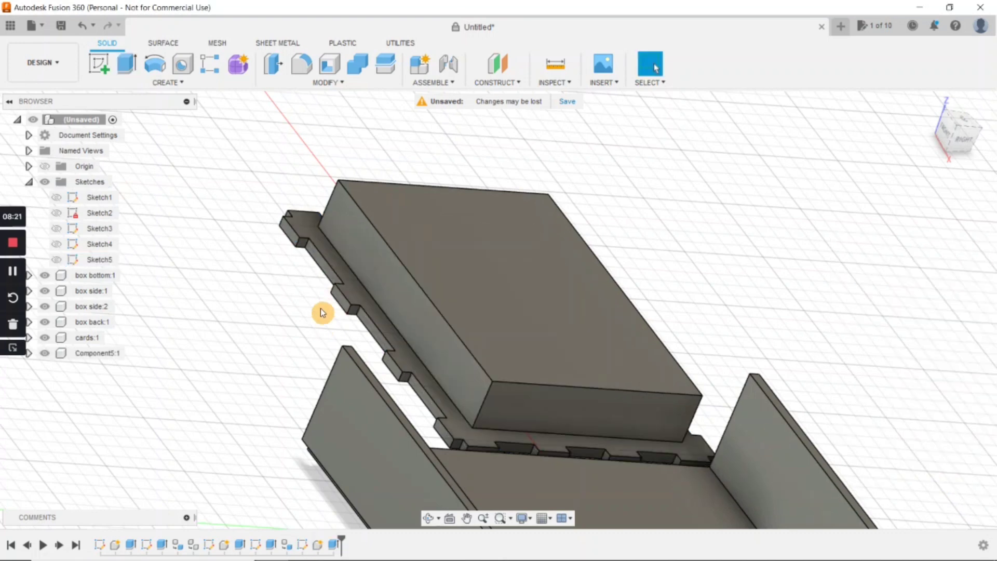
Rename the new tabbed panel component as Card insert bottom.
click(930, 105)
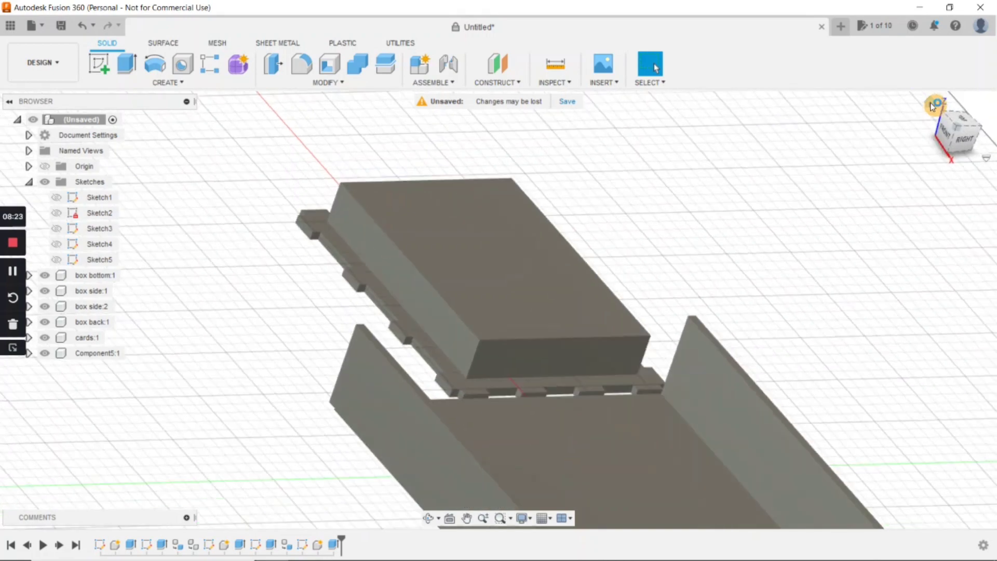
middle_drag(332, 338, 429, 398)
scroll(429, 399, up, 2)
middle_drag(413, 366, 407, 403)
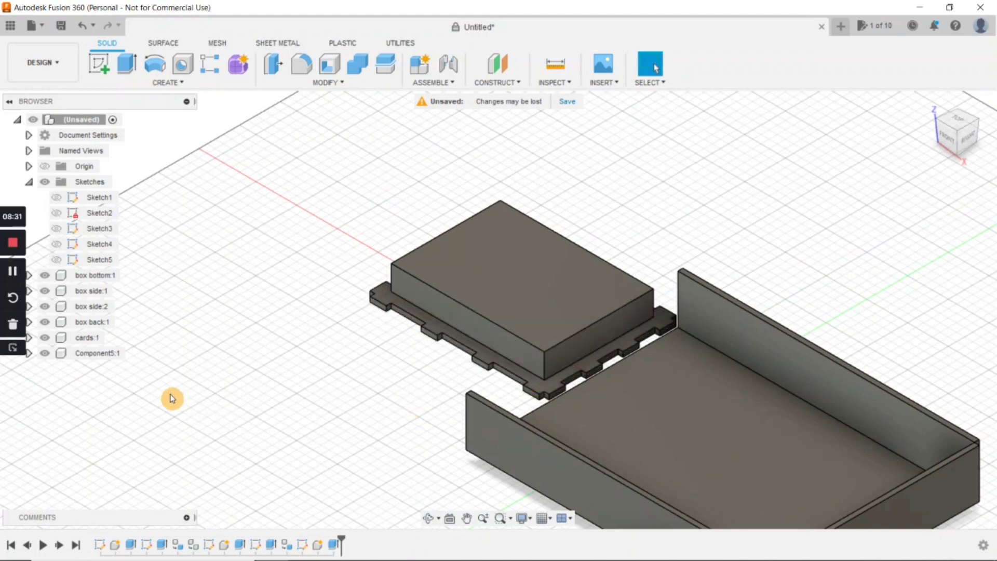
right_click(100, 352)
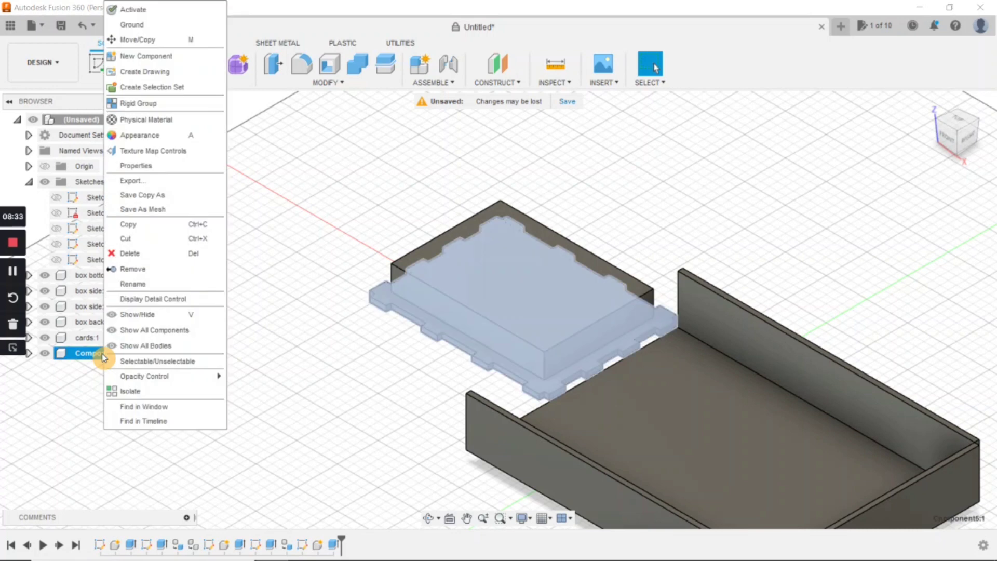
click(141, 285)
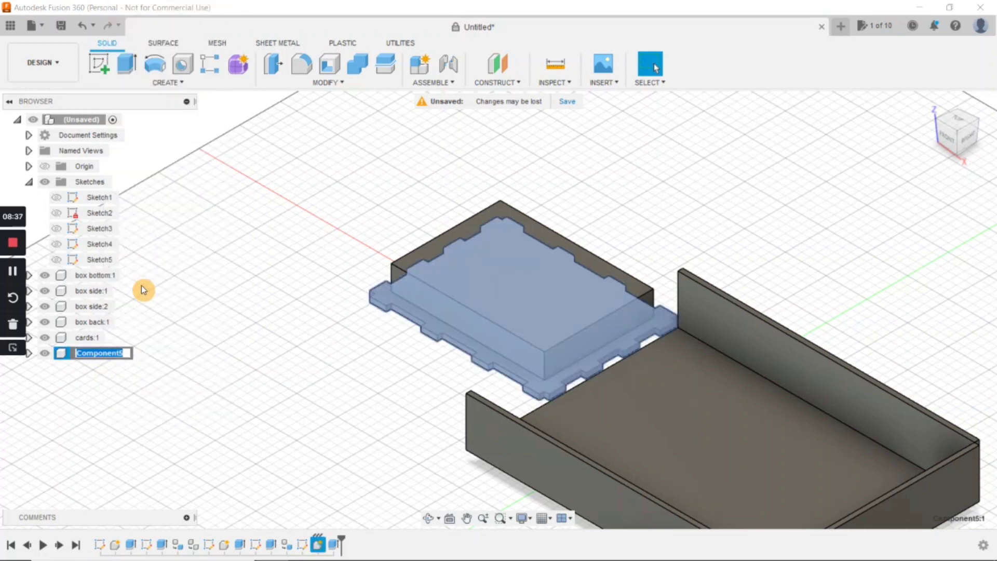
text(Card insert bottom)
key(Return)
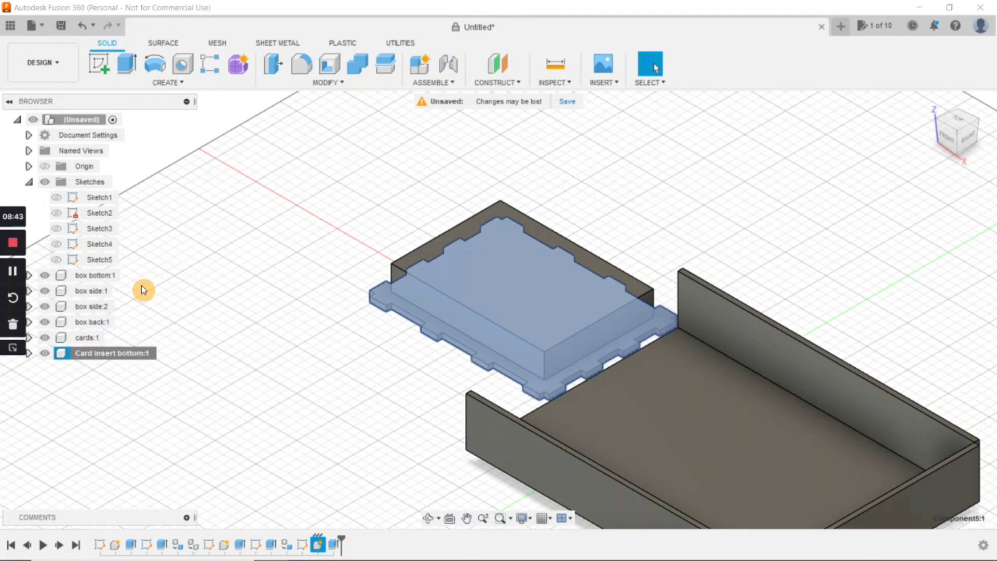
click(142, 302)
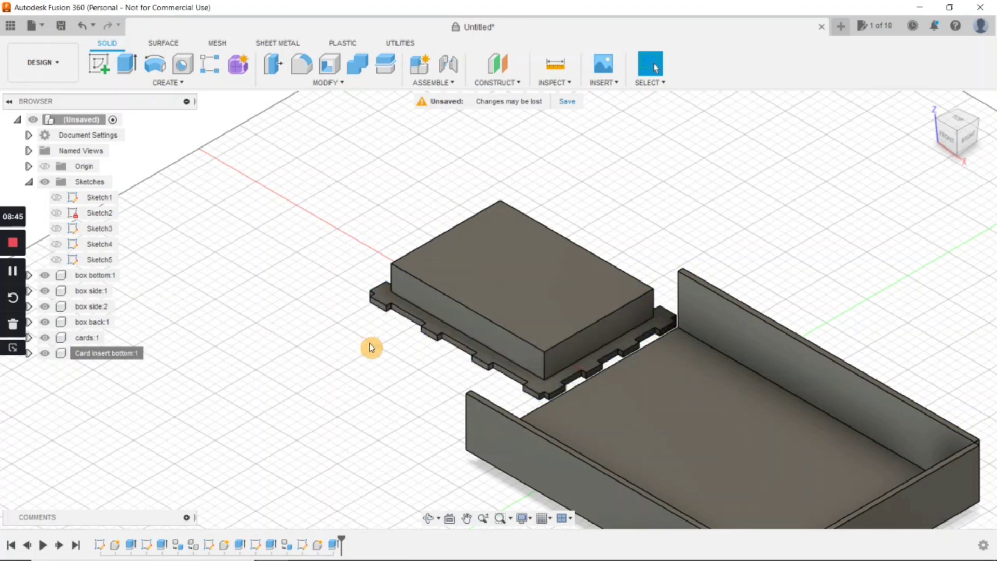
Start a sketch on the card insert bottom's recessed front edge face between its first two tabs.
middle_drag(371, 345, 299, 376)
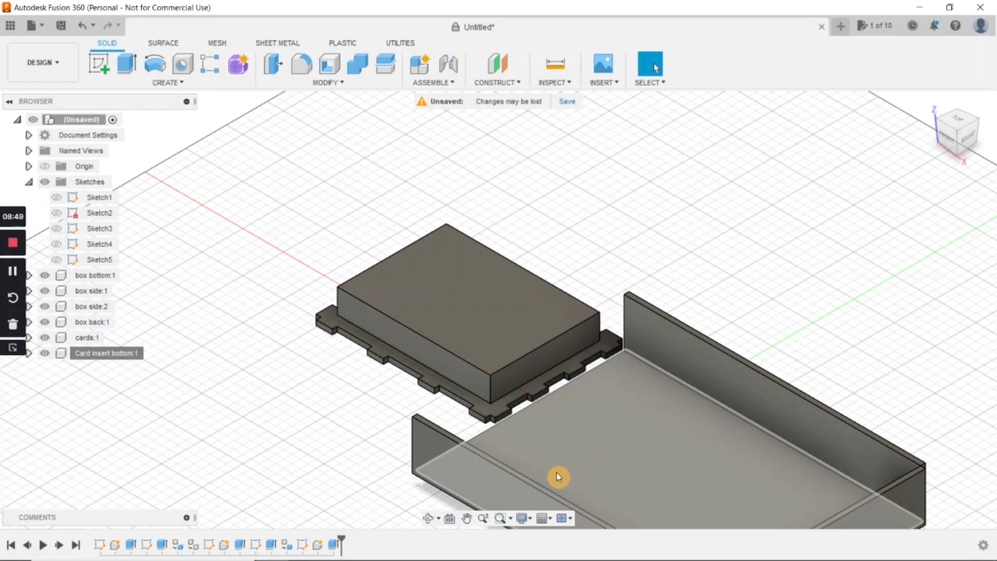
shift+middle_drag(566, 470, 599, 447)
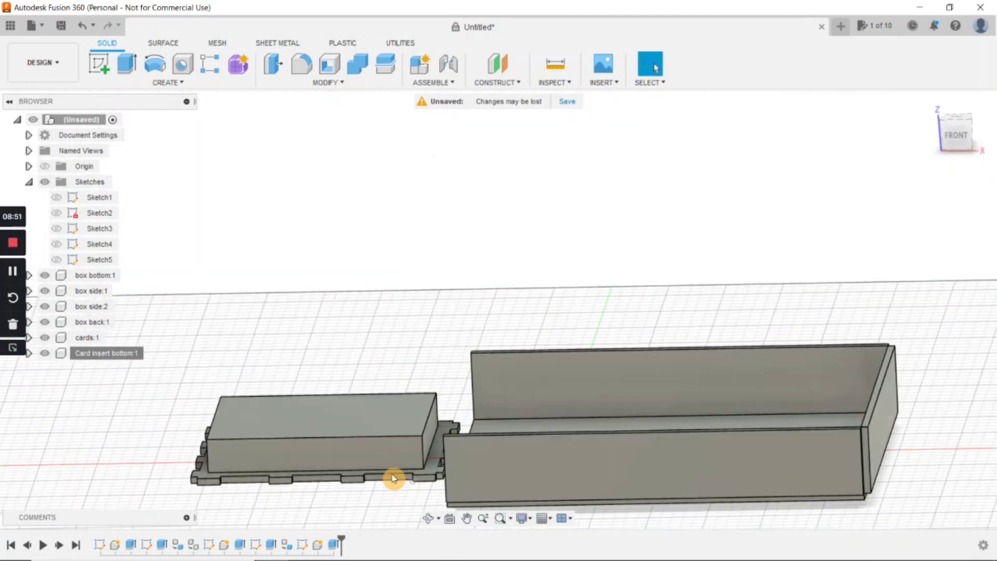
middle_drag(389, 467, 682, 244)
middle_drag(544, 362, 505, 412)
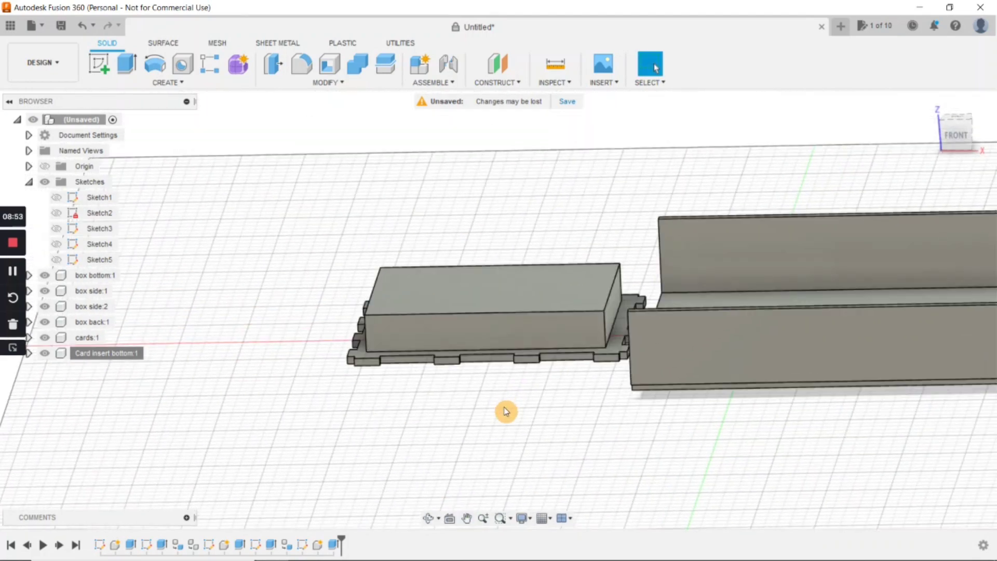
click(98, 63)
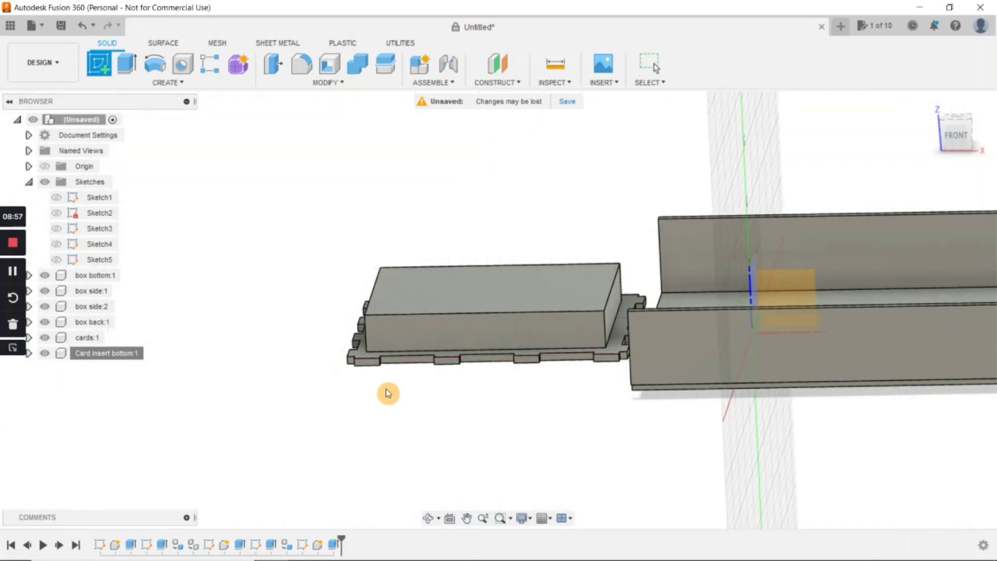
click(391, 364)
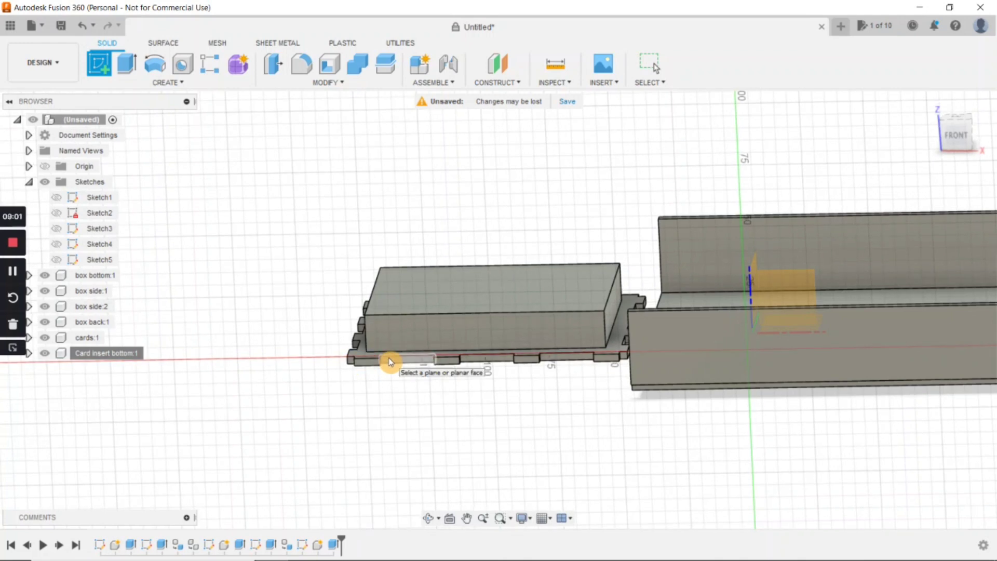
click(386, 363)
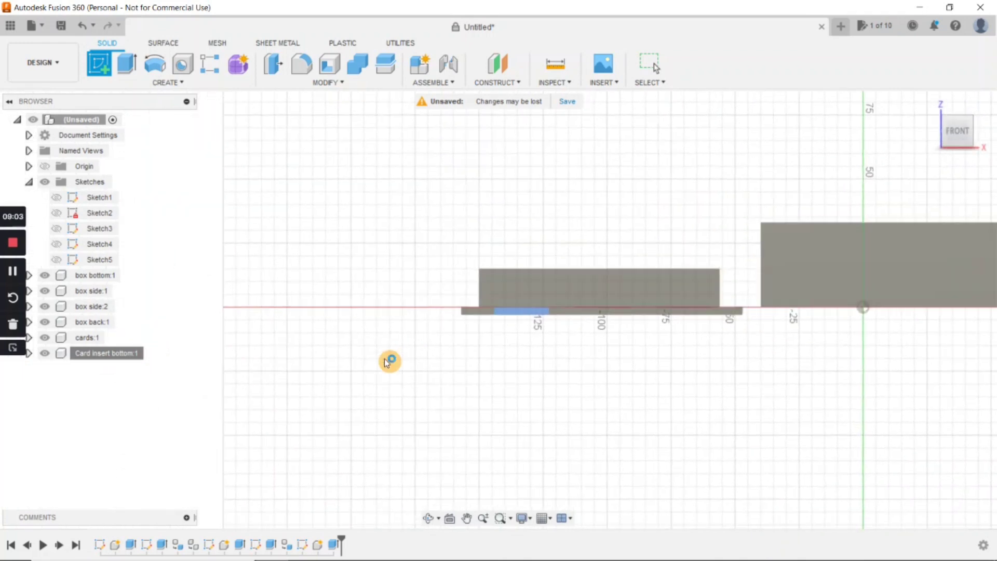
Sketch a rectangle about 110 mm wide and 25 mm high from the panel's lower left corner along its long side, and finish the sketch.
mouse_move(517, 354)
middle_down()
mouse_move(376, 438)
mouse_move(262, 438)
middle_up()
scroll(263, 438, up, 1)
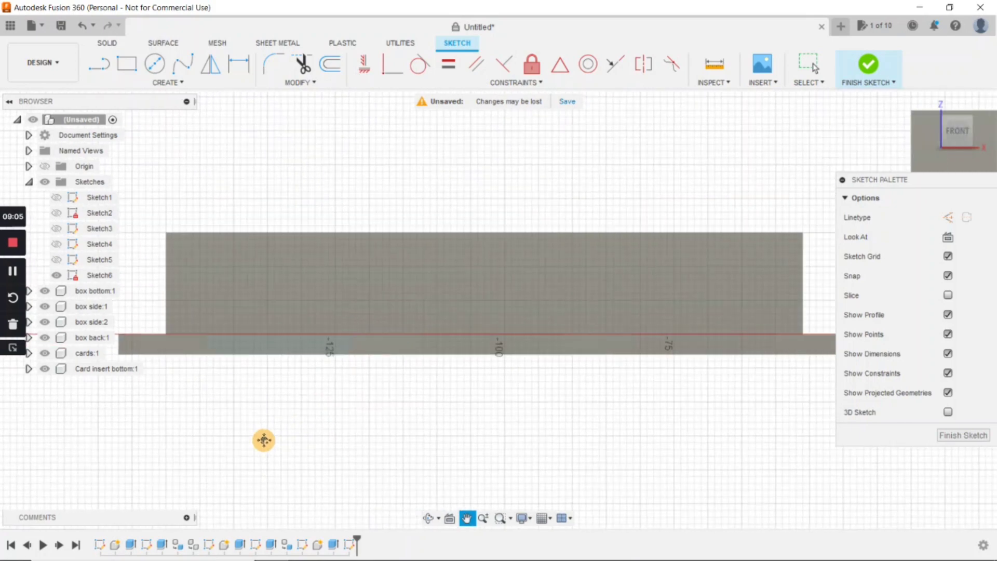
scroll(275, 438, down, 3)
middle_drag(387, 433, 432, 461)
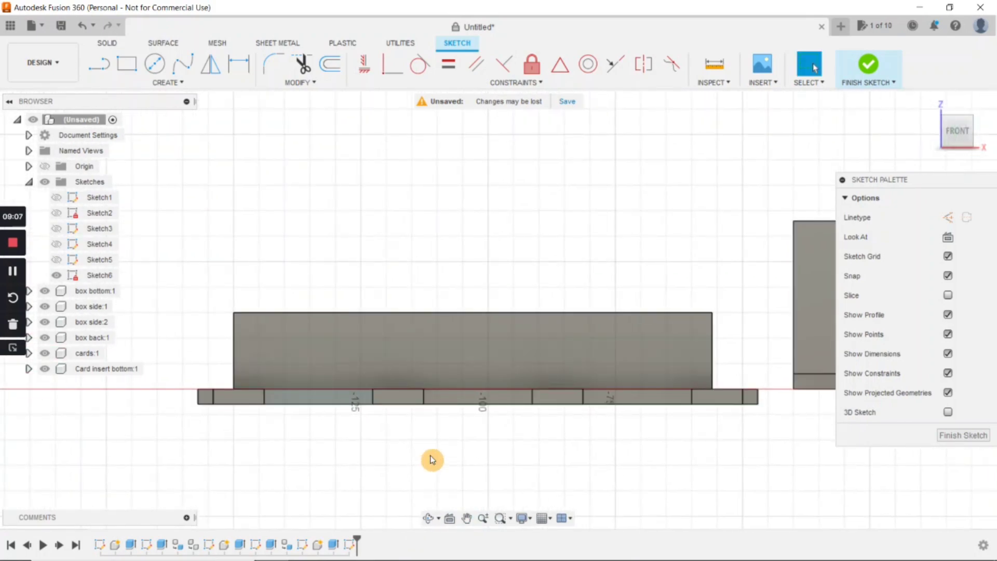
scroll(432, 459, down, 1)
click(128, 65)
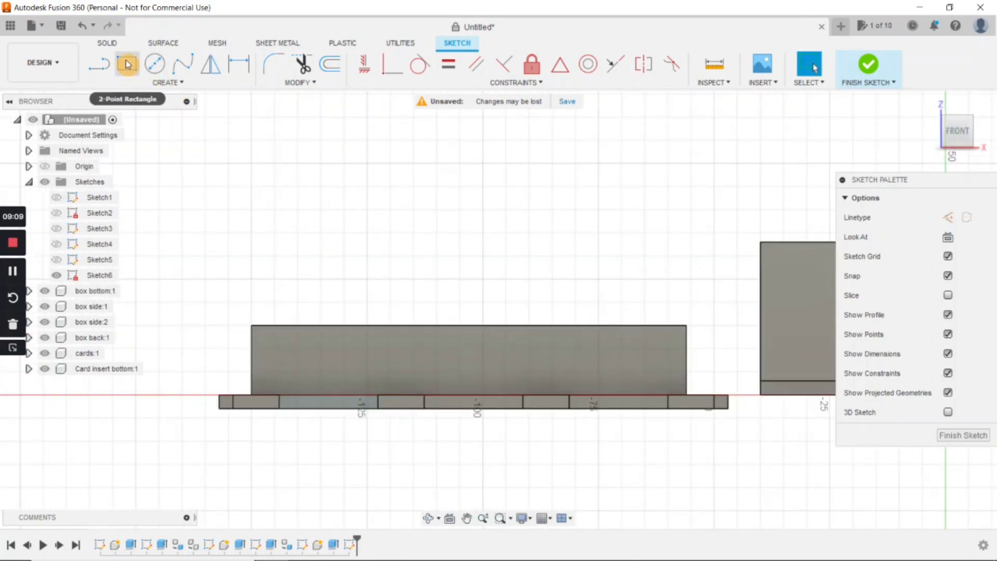
click(126, 63)
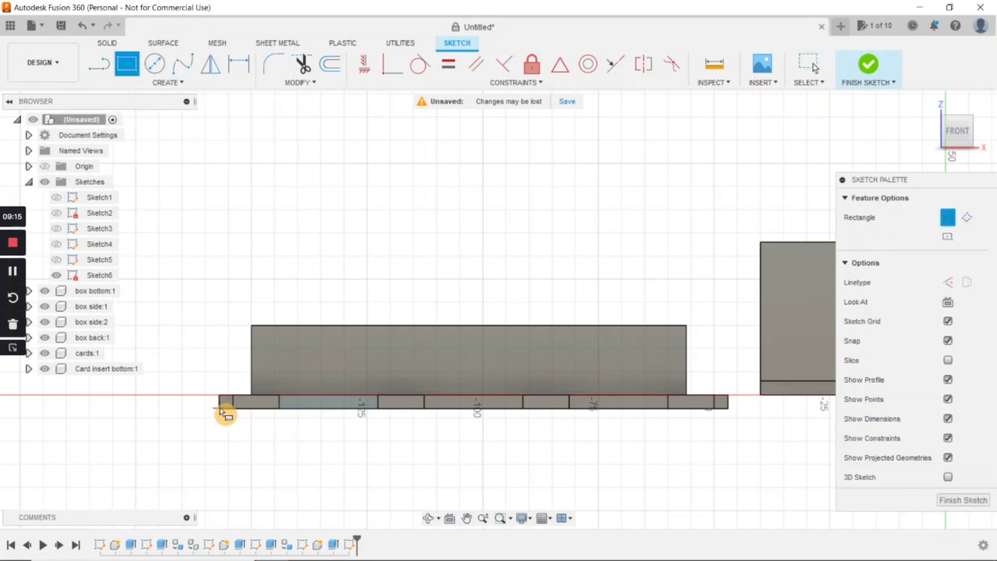
scroll(220, 410, up, 3)
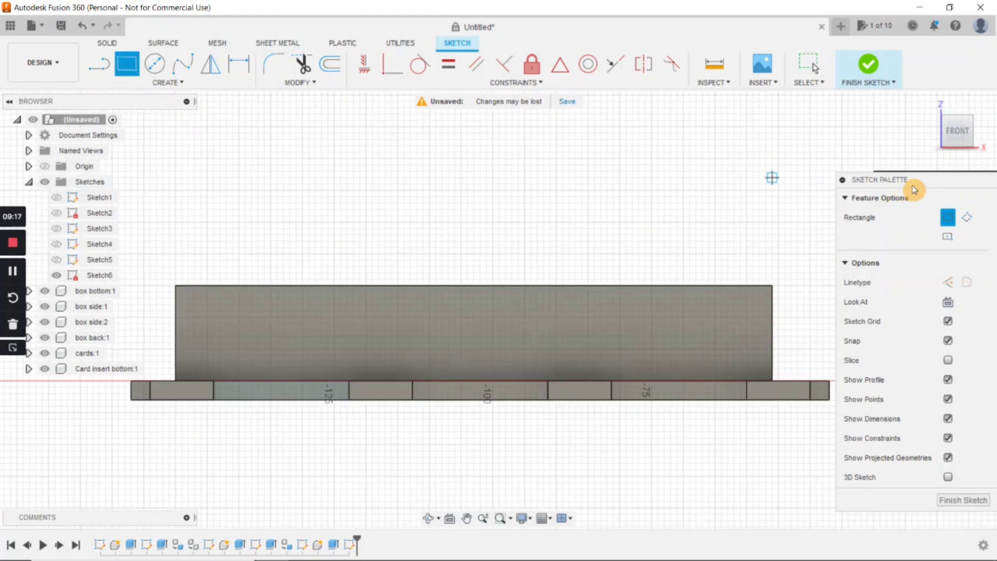
click(842, 180)
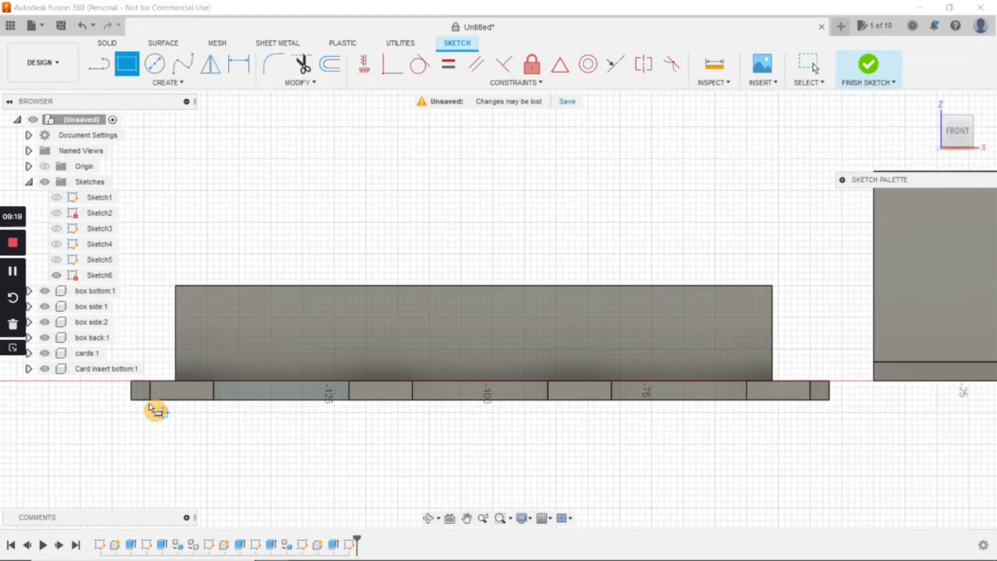
click(133, 399)
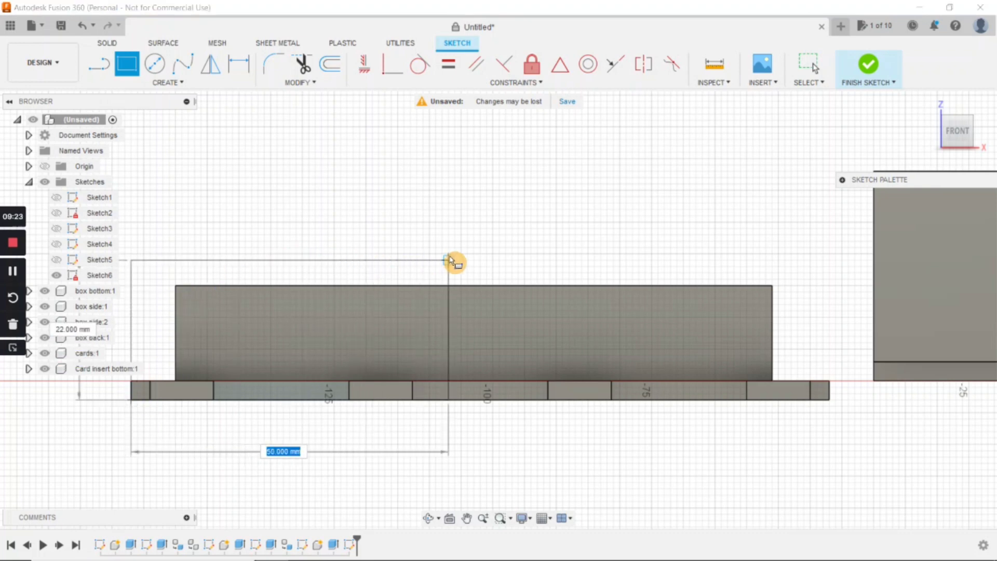
middle_drag(448, 263, 537, 252)
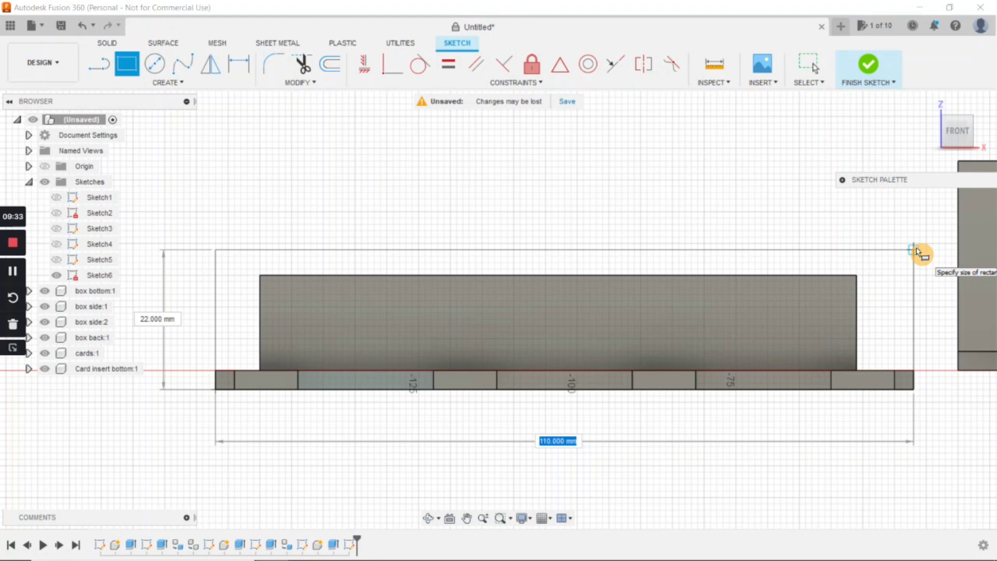
key(Tab)
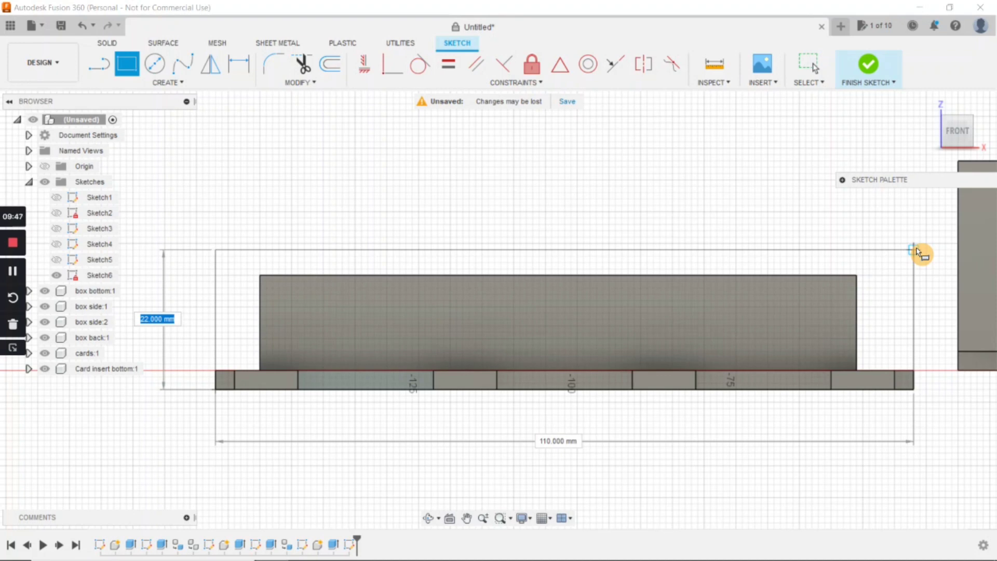
key(Tab)
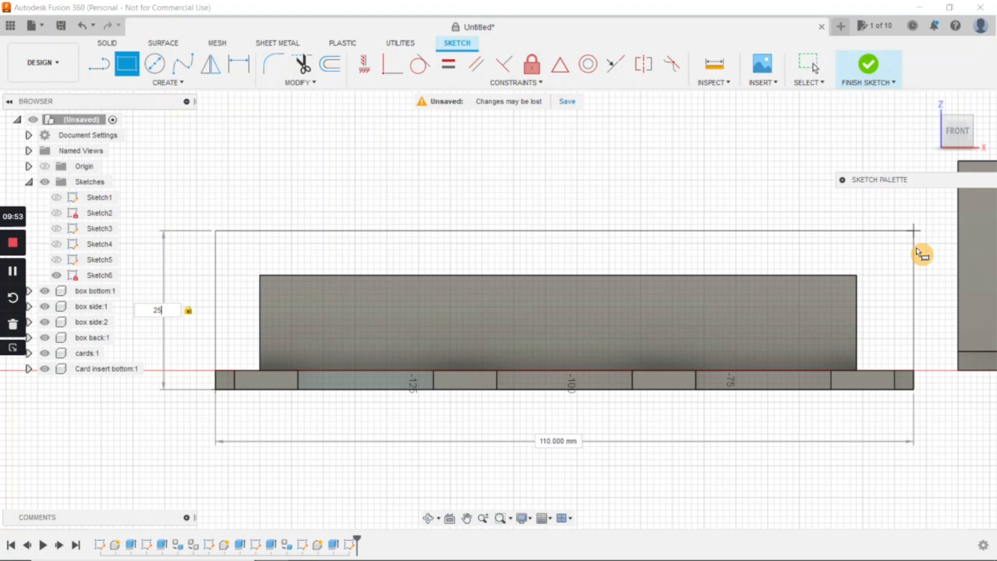
key(Return)
key(Escape)
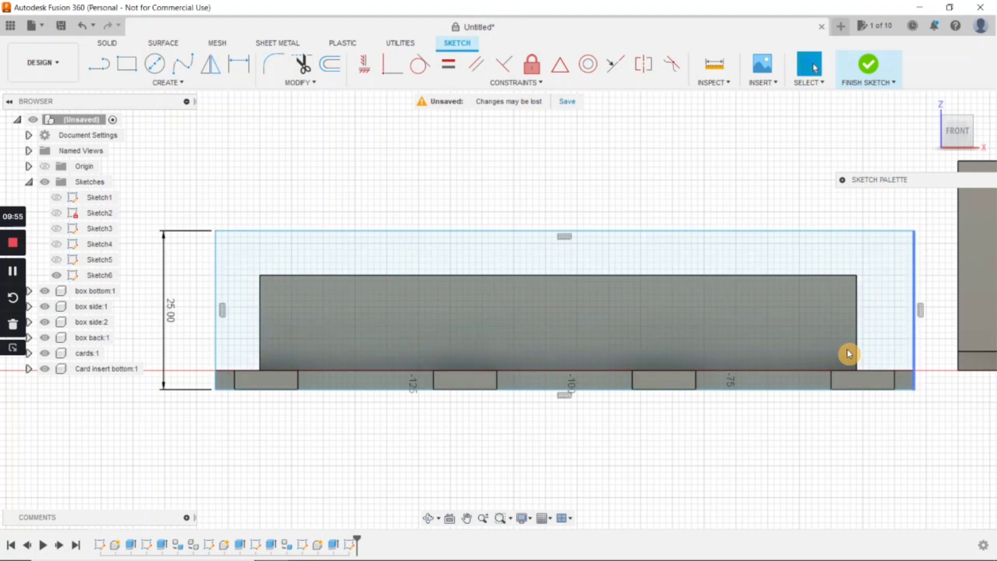
mouse_move(701, 482)
middle_down()
mouse_move(679, 485)
mouse_move(680, 501)
middle_up()
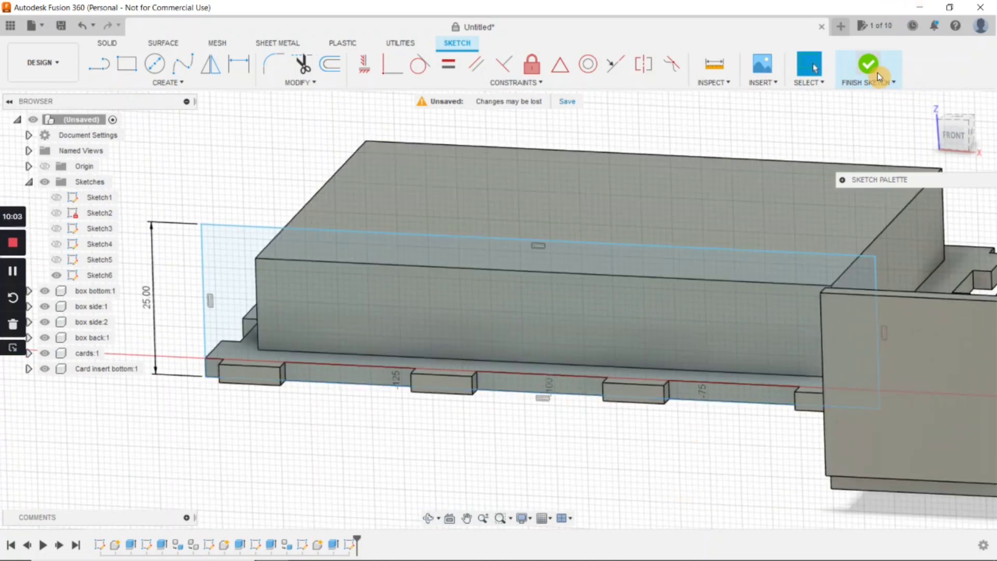
click(871, 70)
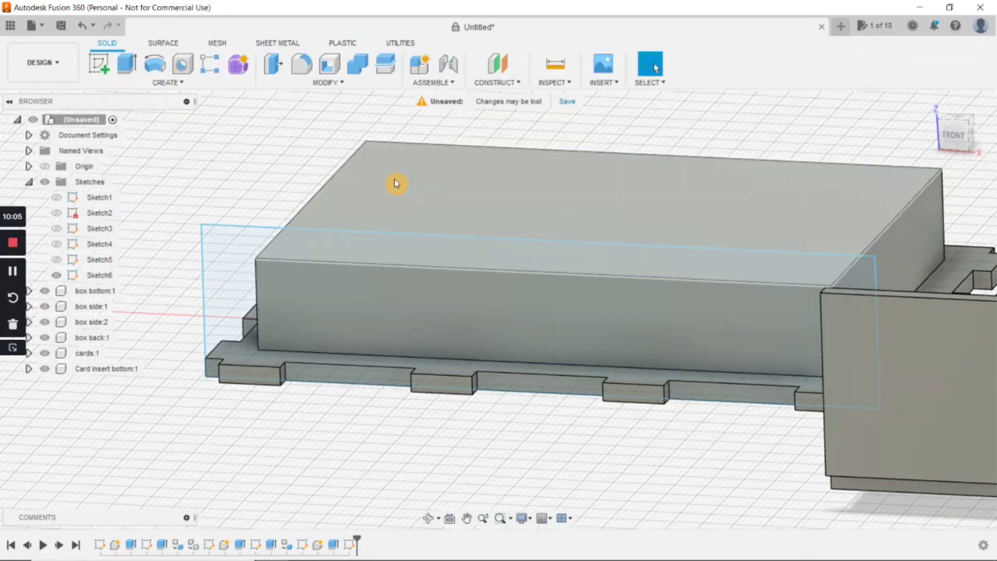
Extrude the rectangle profile along the card insert bottom's long edge 3 mm outward as a new component.
click(123, 63)
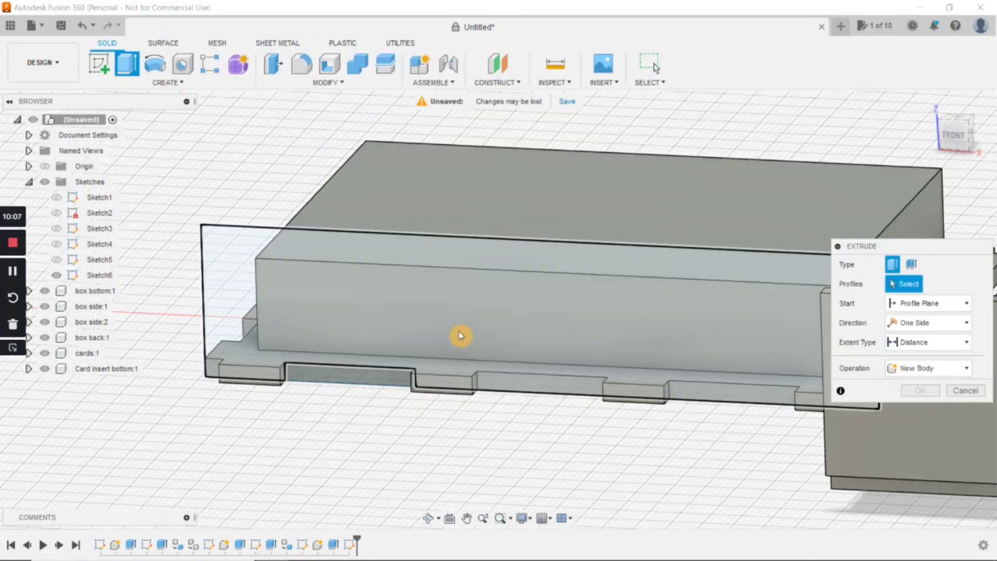
click(479, 324)
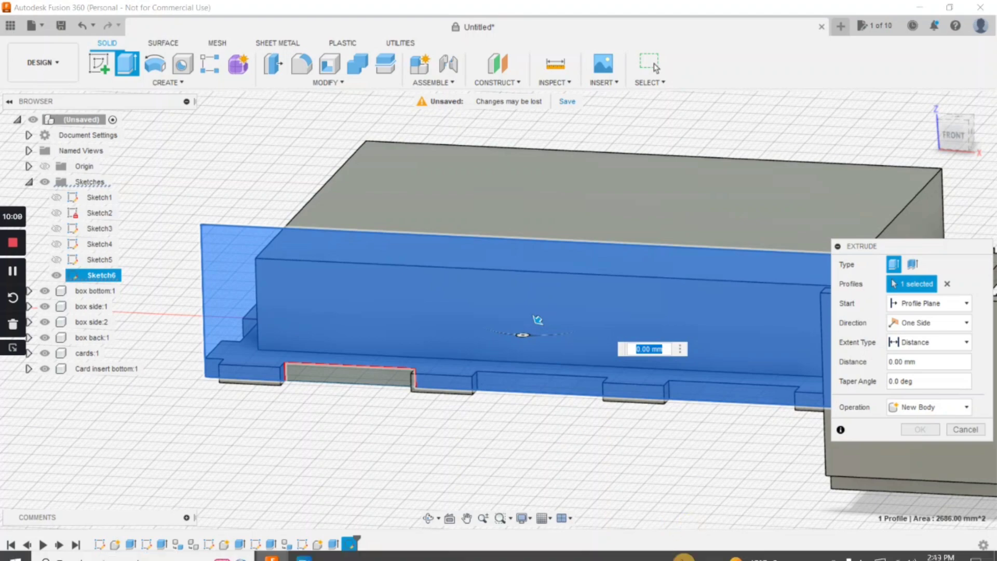
scroll(658, 453, down, 2)
middle_drag(607, 452, 505, 468)
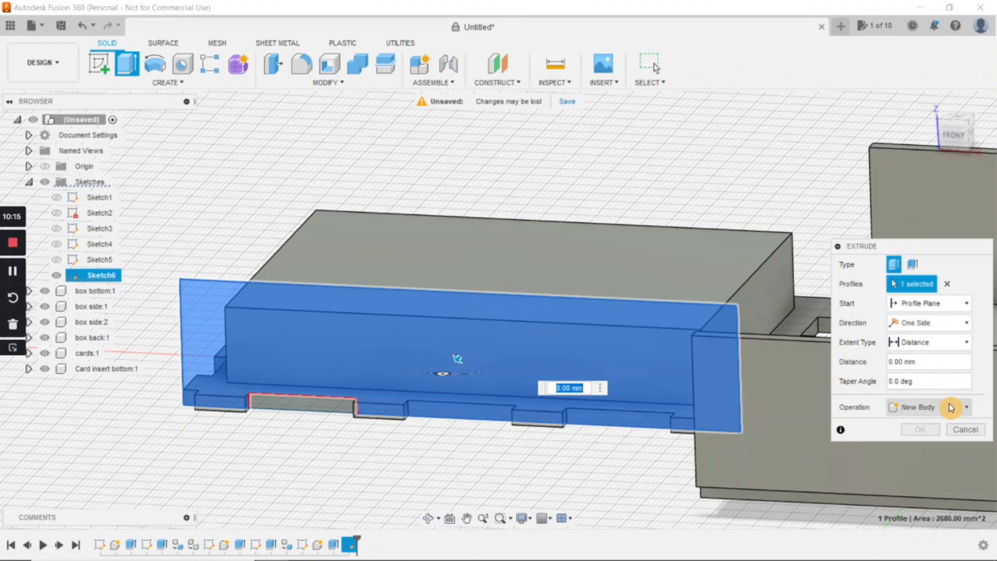
click(969, 412)
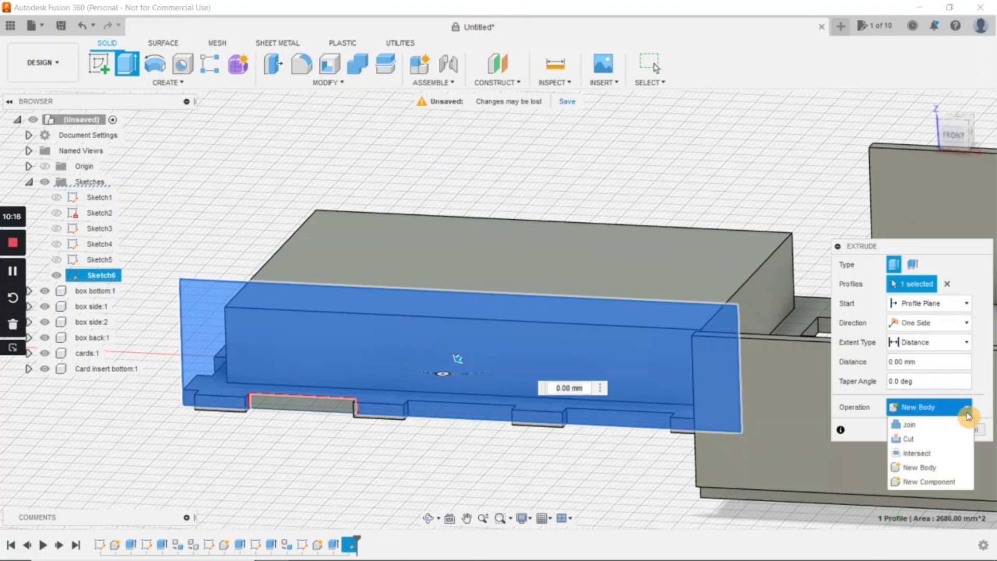
click(955, 484)
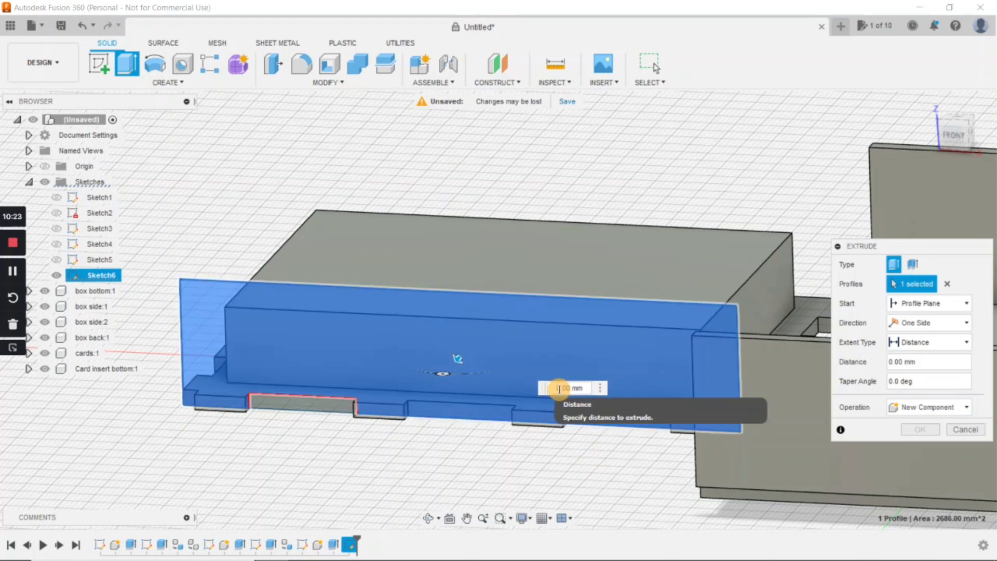
click(558, 390)
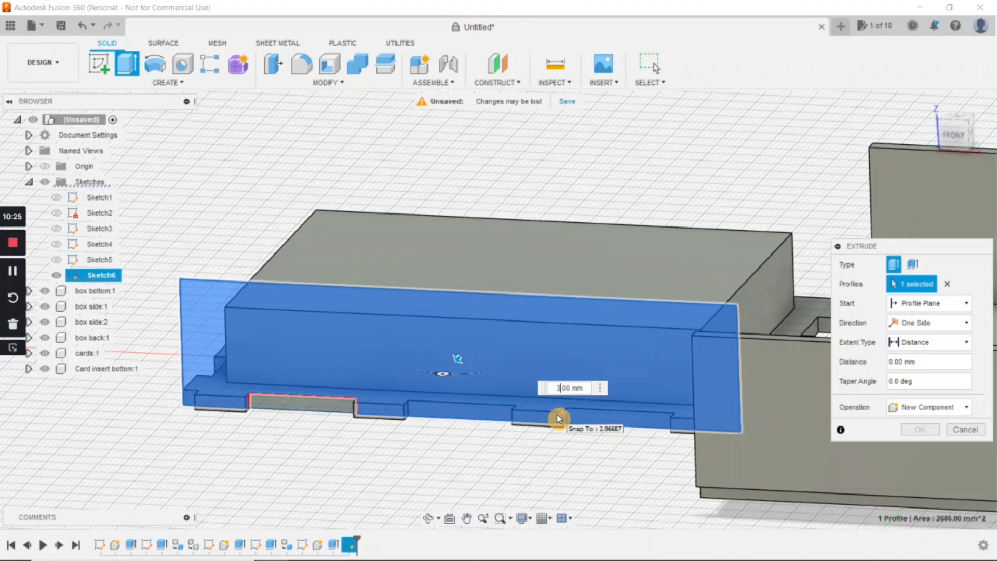
text(3)
key(Return)
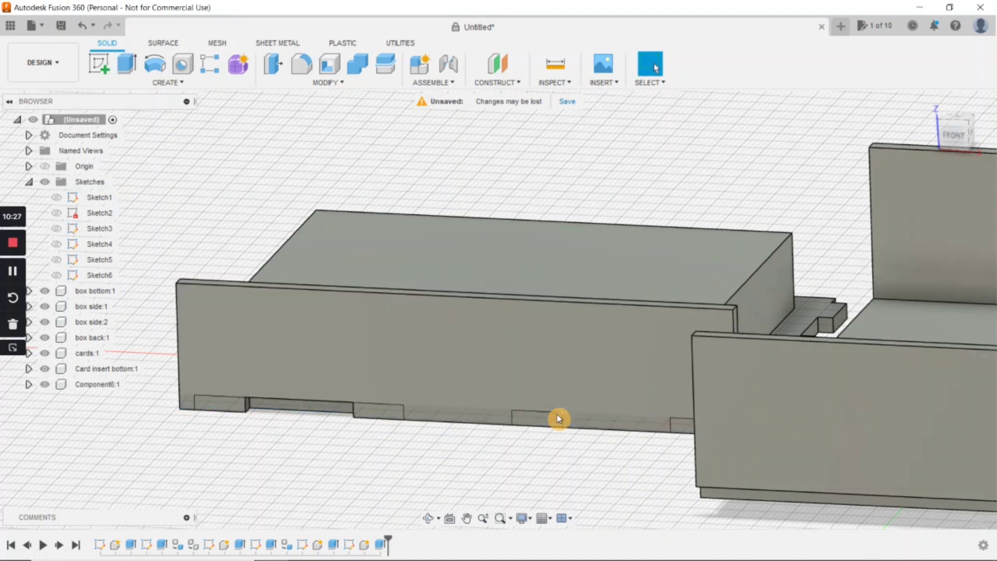
Fill the notch in the new side panel's lower edge by extruding its inner face 3 mm, joined to the panel.
middle_drag(435, 473, 537, 427)
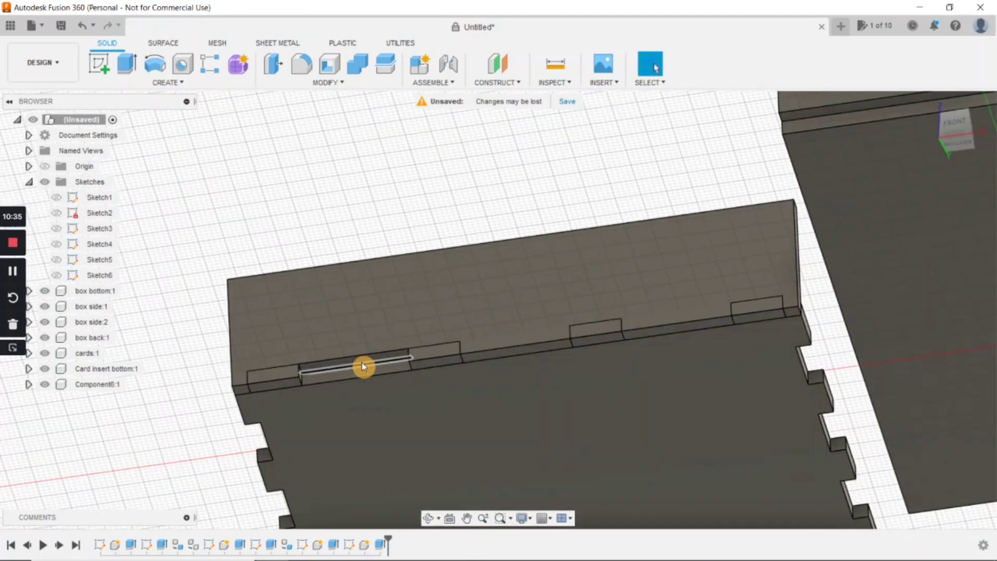
scroll(359, 390, up, 1)
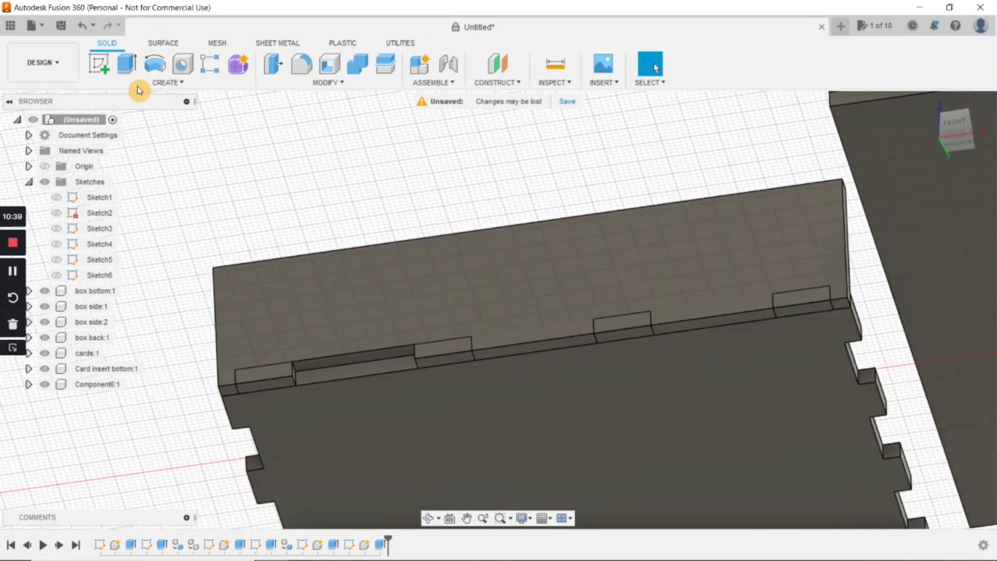
click(126, 64)
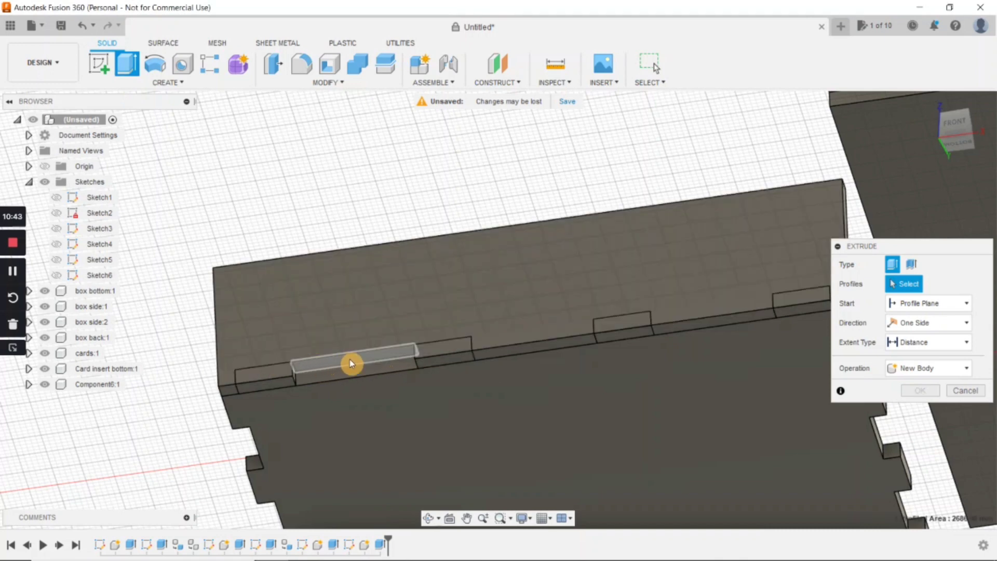
click(350, 361)
drag(350, 363, 350, 390)
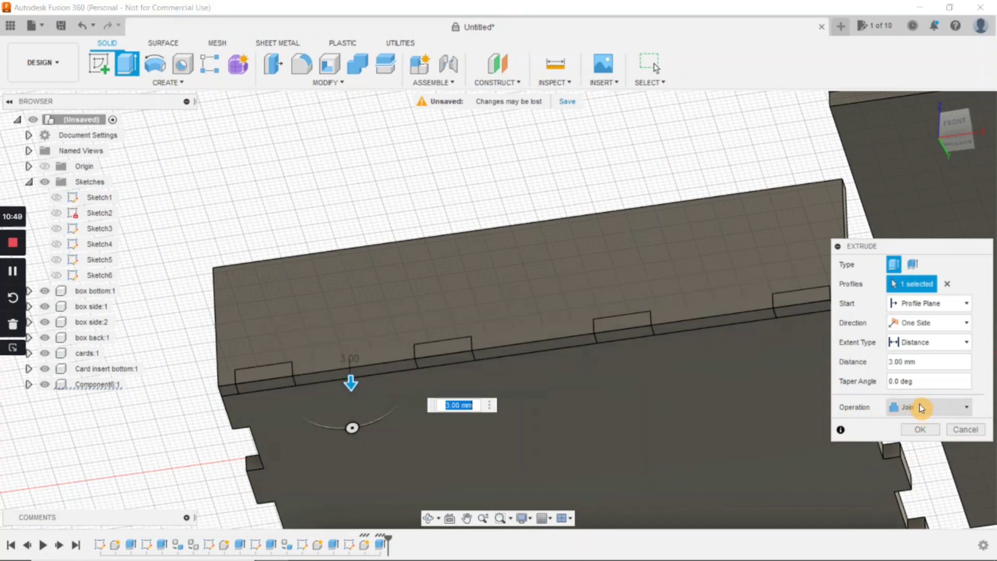
click(922, 431)
scroll(362, 347, down, 1)
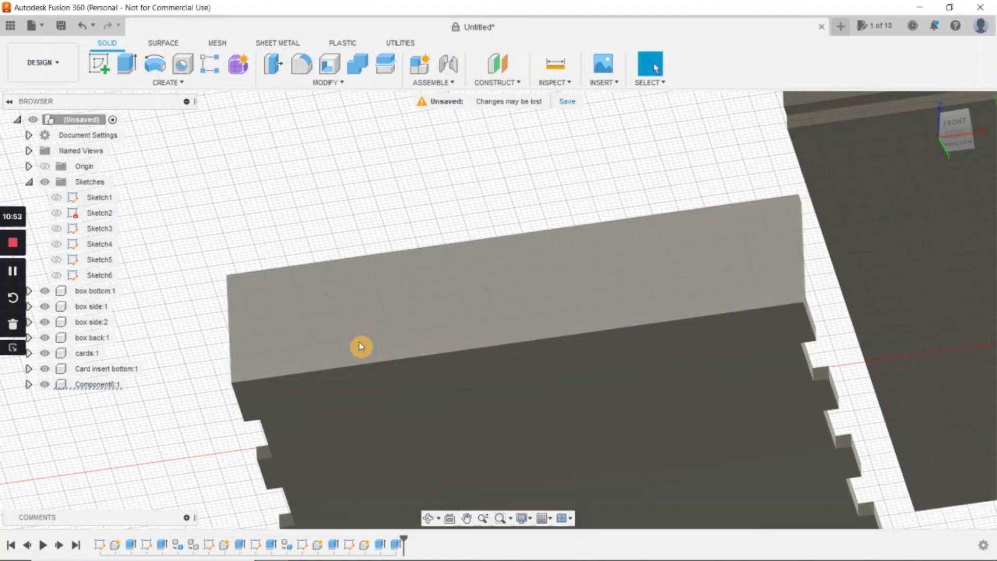
Try moving the new side panel 17 mm away from the card insert bottom, and cancel the move.
shift+middle_drag(392, 325, 403, 427)
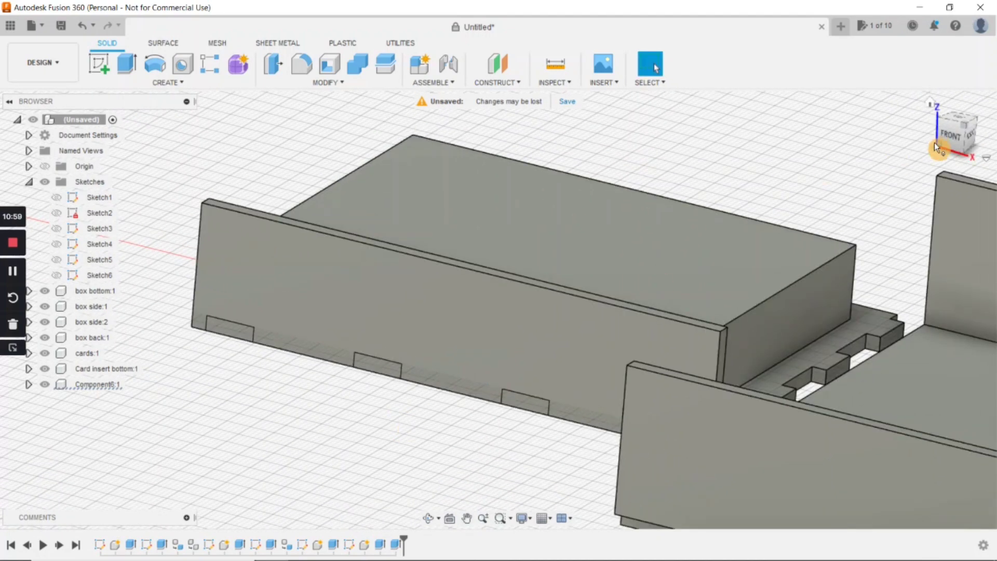
click(950, 136)
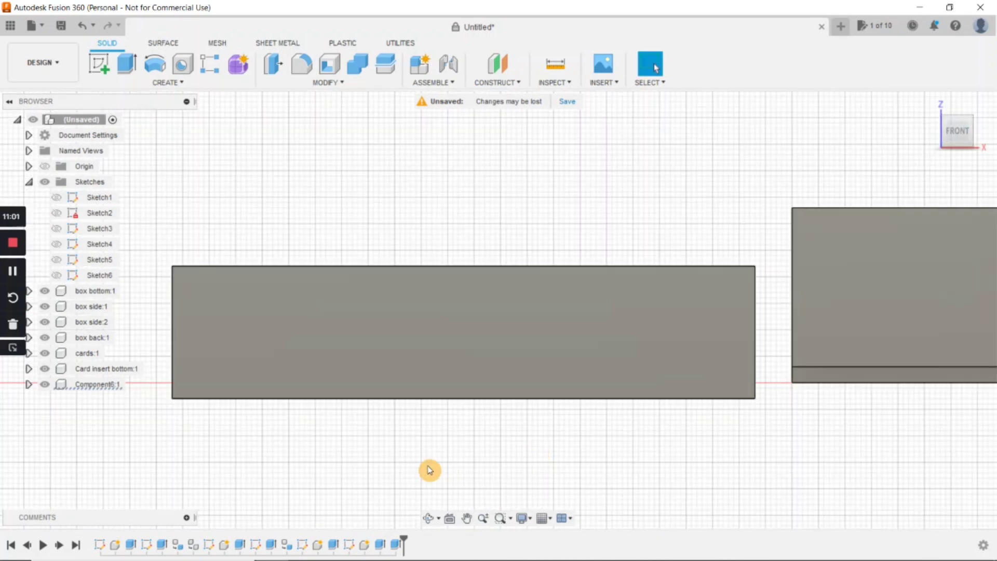
shift+middle_drag(429, 467, 506, 486)
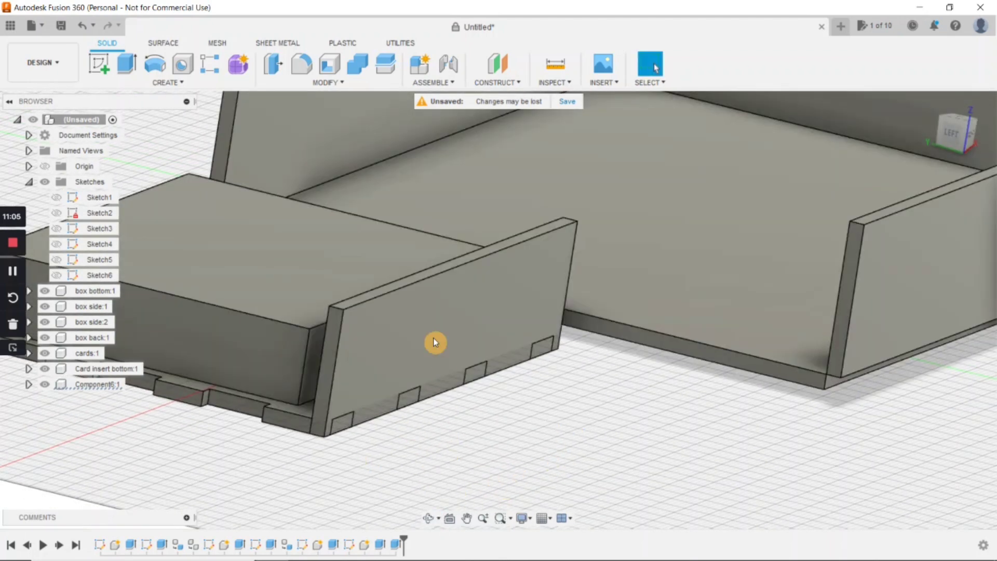
key(m)
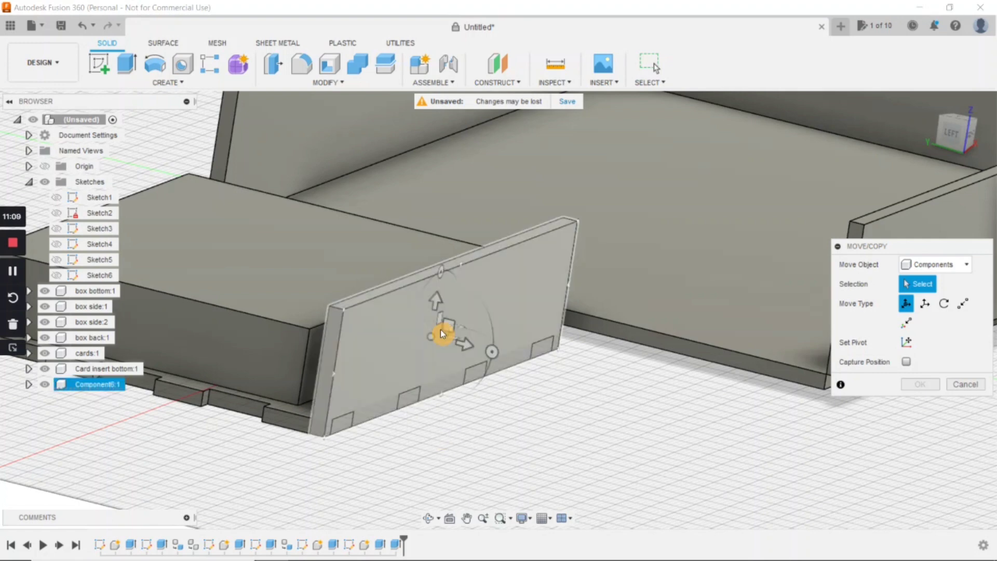
click(440, 330)
drag(476, 339, 556, 370)
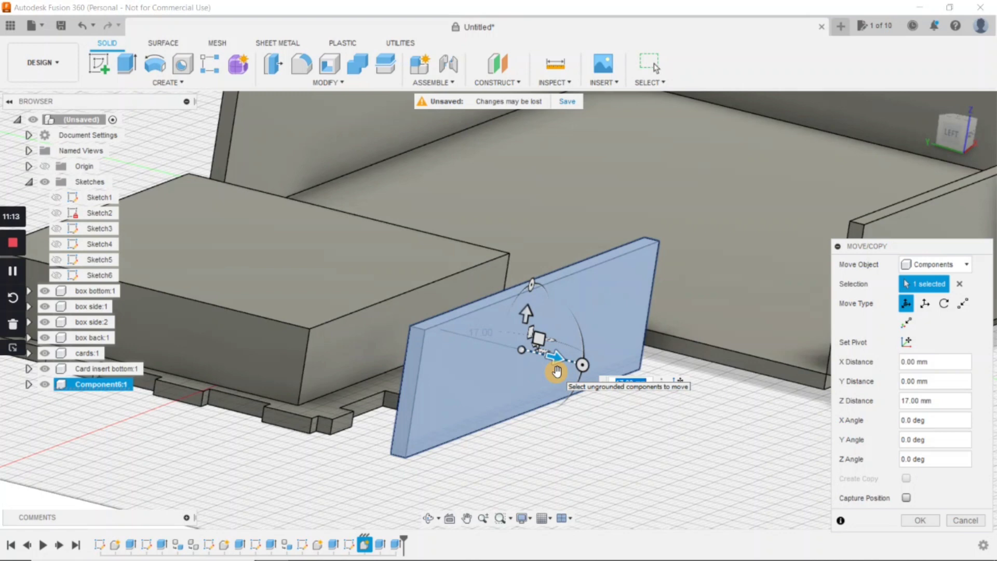
key(Escape)
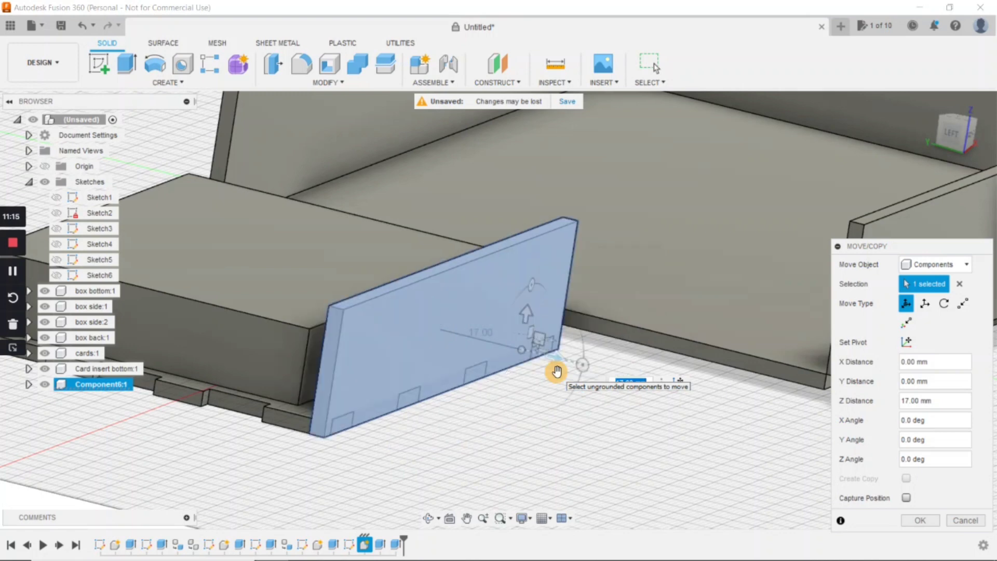
key(Return)
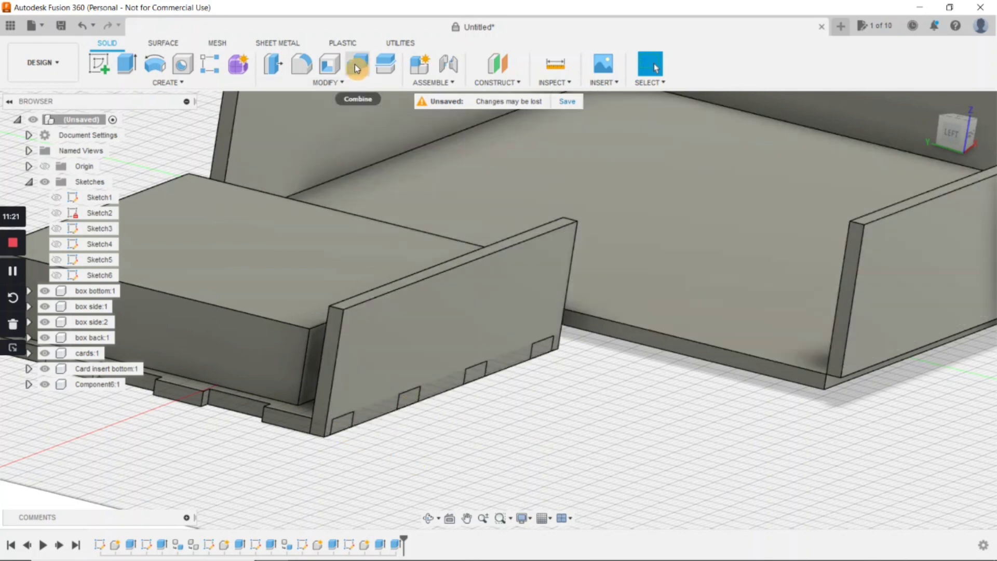
Cut the card insert bottom's tabs out of the side panel with Combine, keeping the bottom panel as the tool body.
click(356, 65)
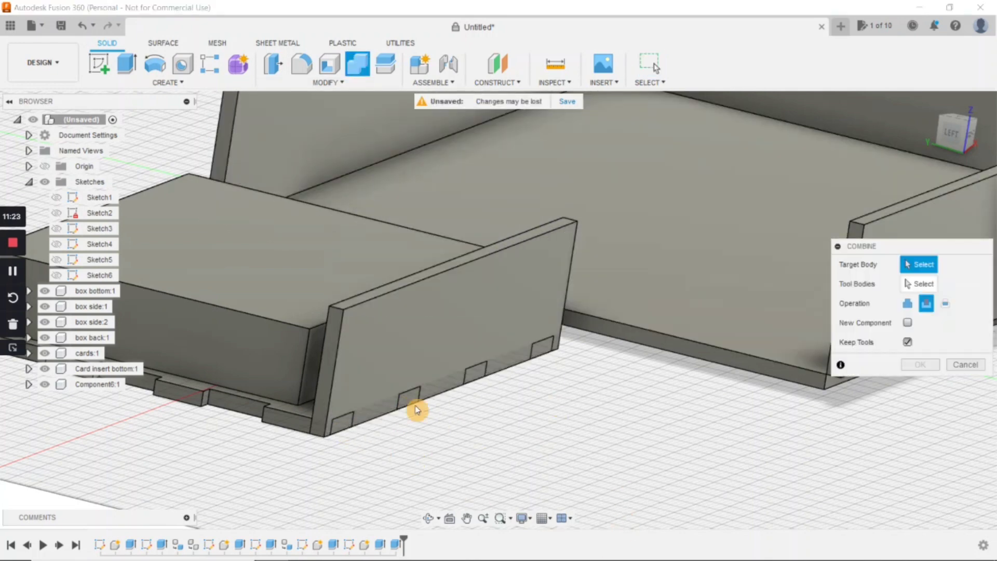
click(415, 364)
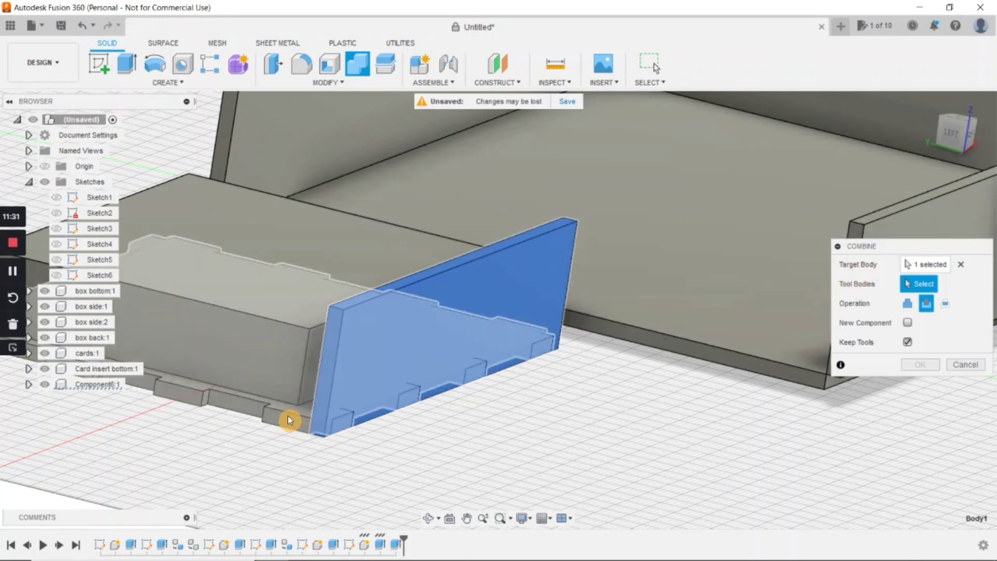
click(290, 418)
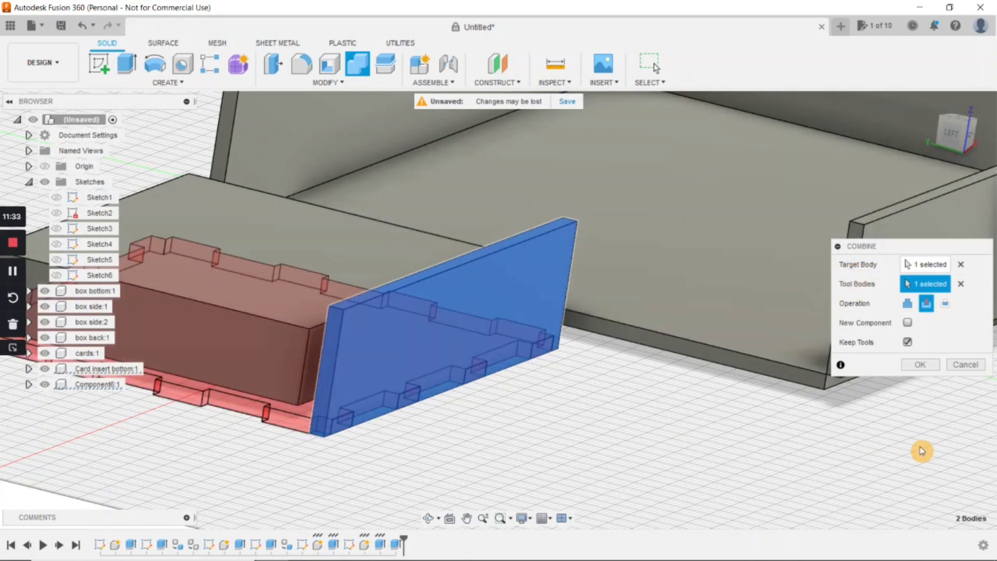
click(908, 305)
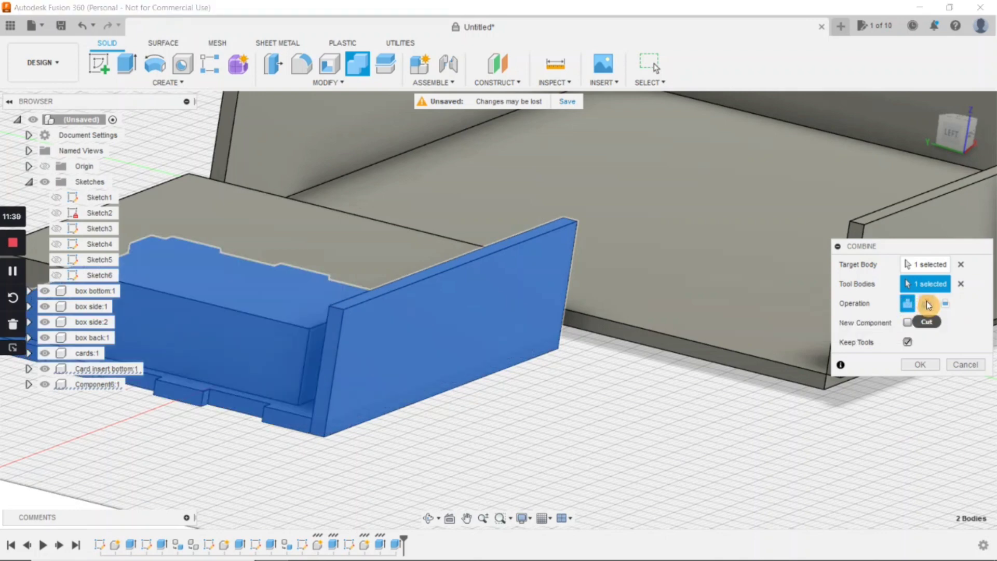
click(927, 303)
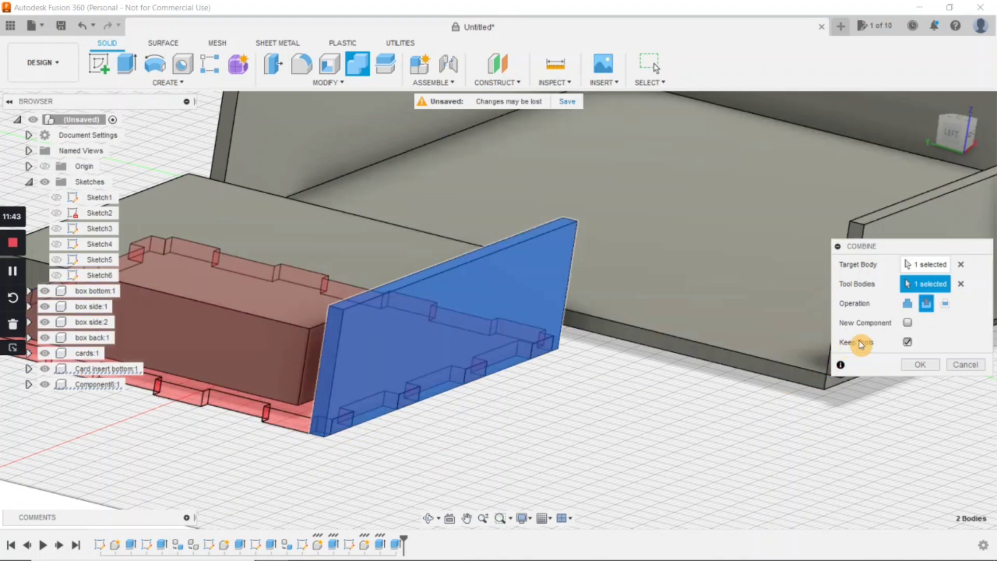
click(907, 342)
click(922, 365)
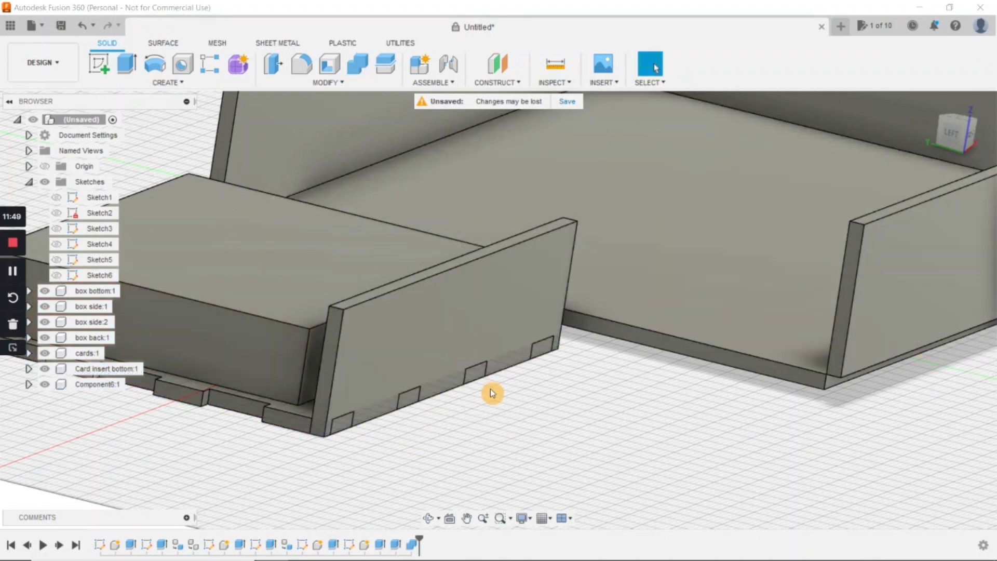
Move the slotted side panel component 1 mm outward, away from the cards block.
key(m)
click(434, 351)
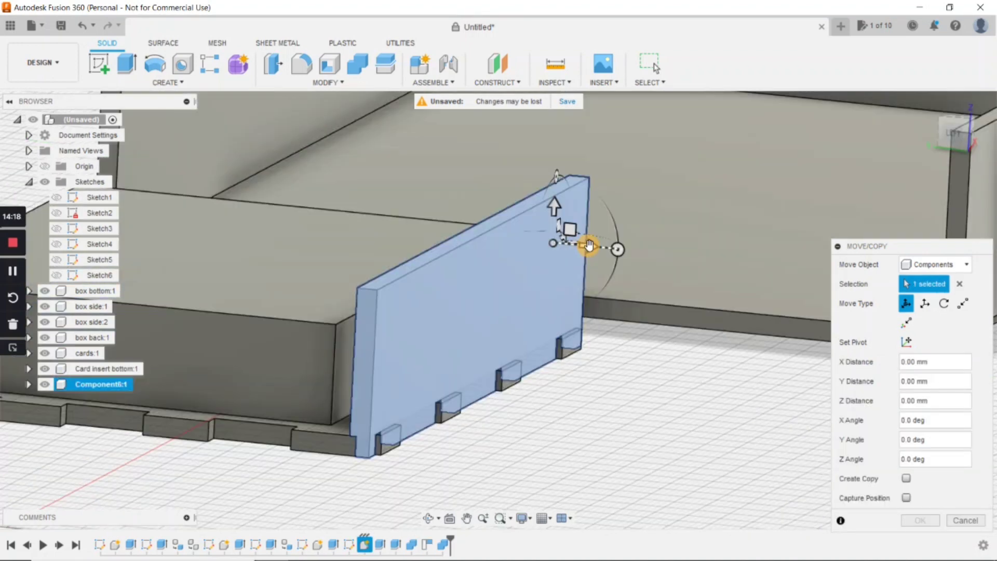
drag(568, 228, 592, 253)
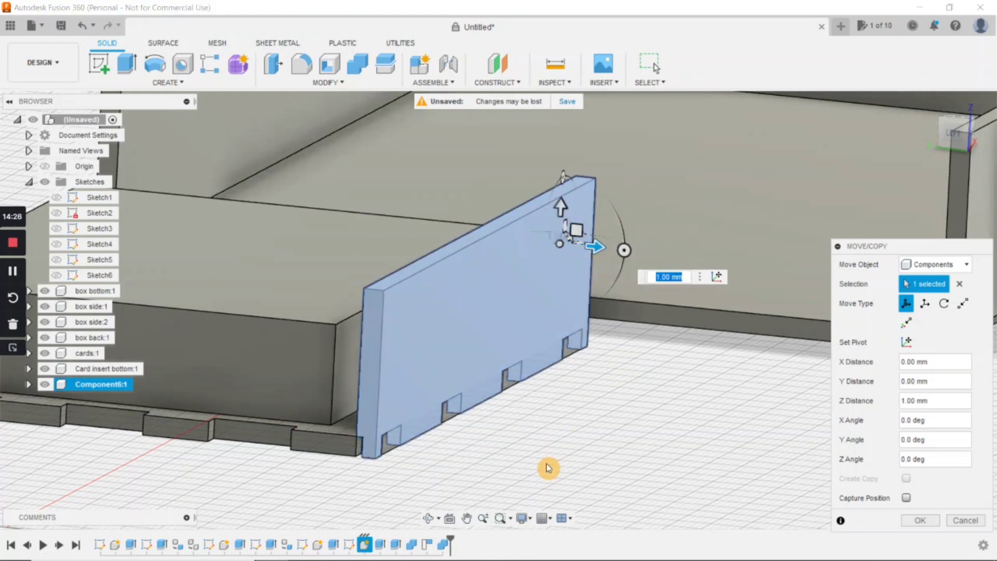
key(Return)
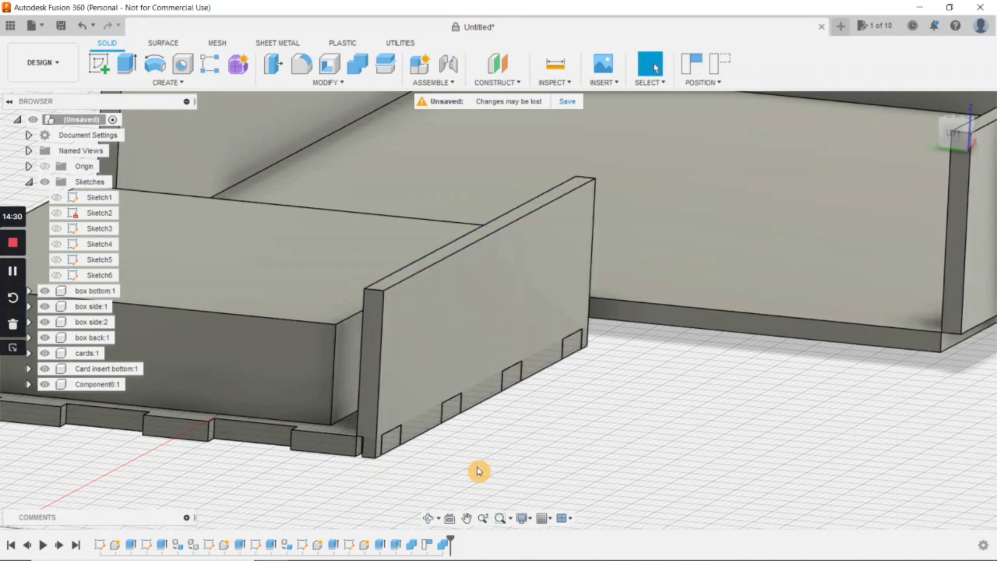
shift+middle_drag(479, 471, 556, 473)
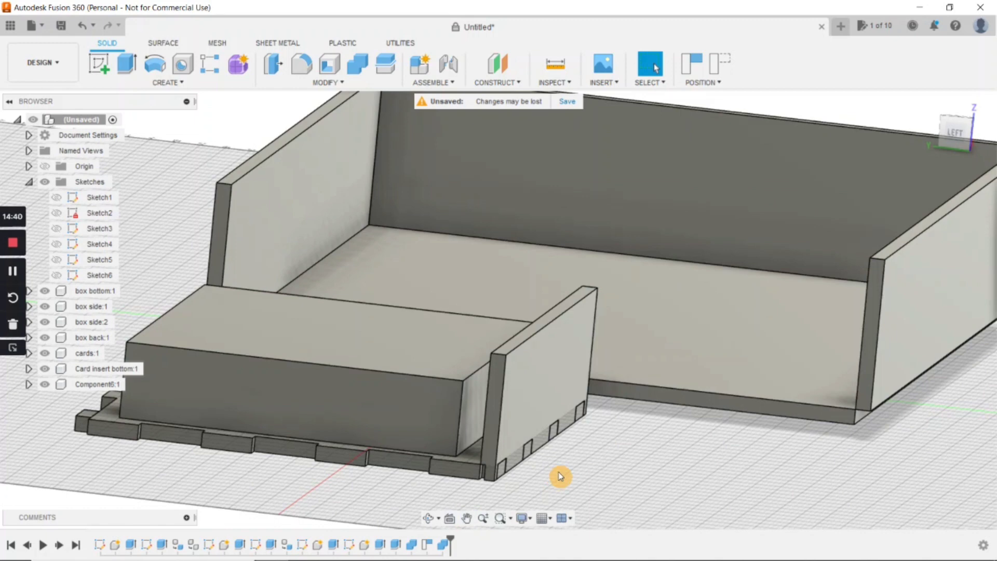
middle_drag(559, 459, 576, 463)
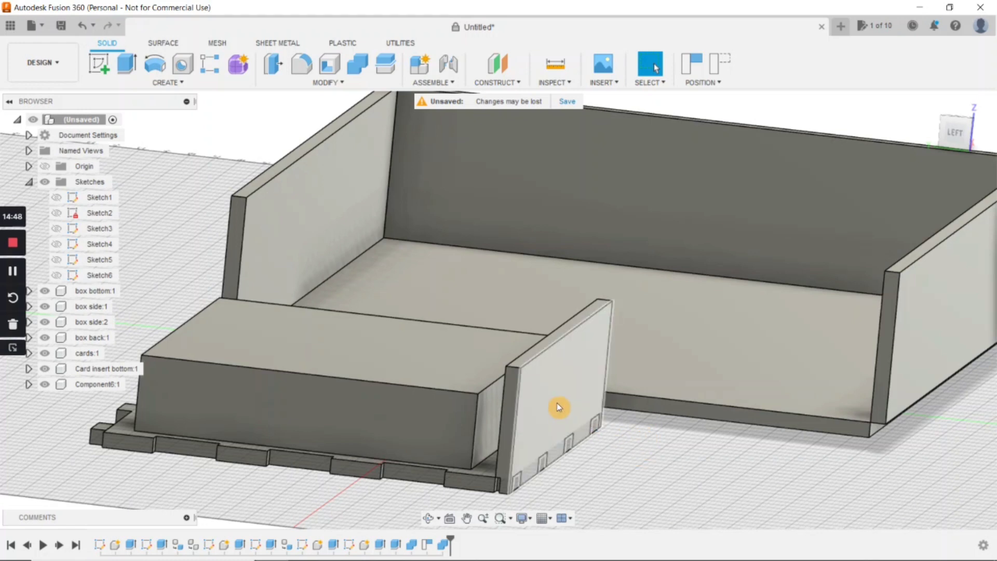
key(m)
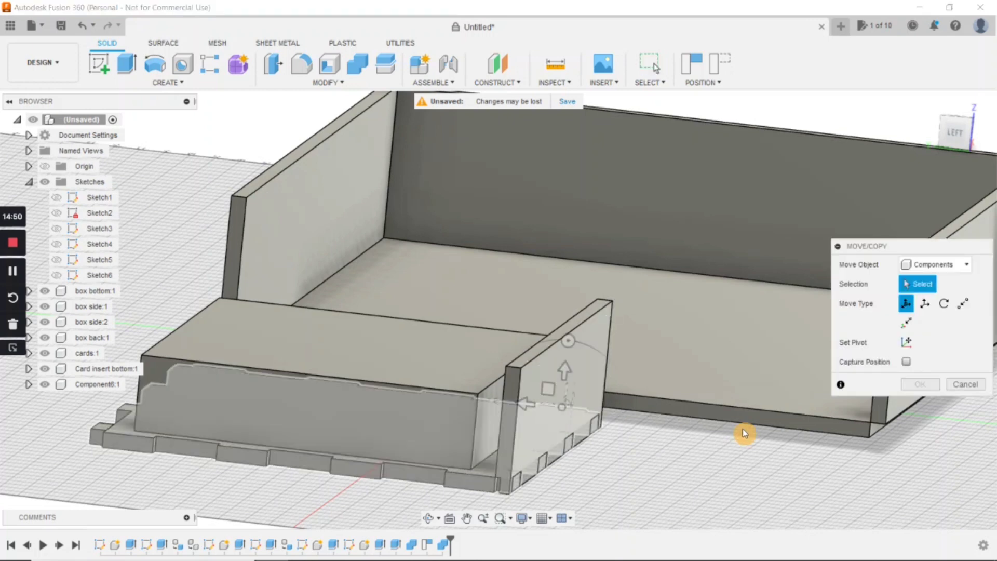
click(949, 265)
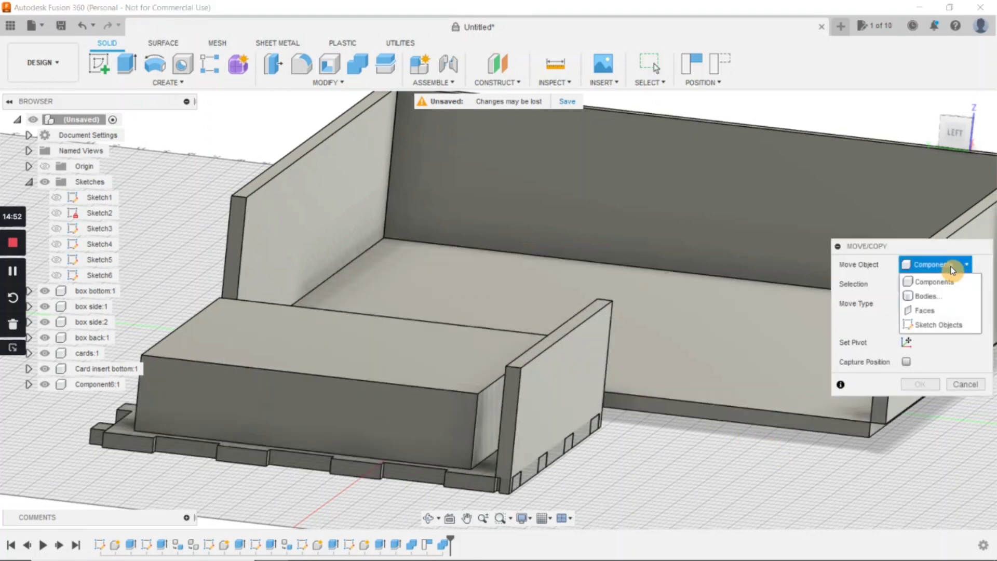
click(940, 282)
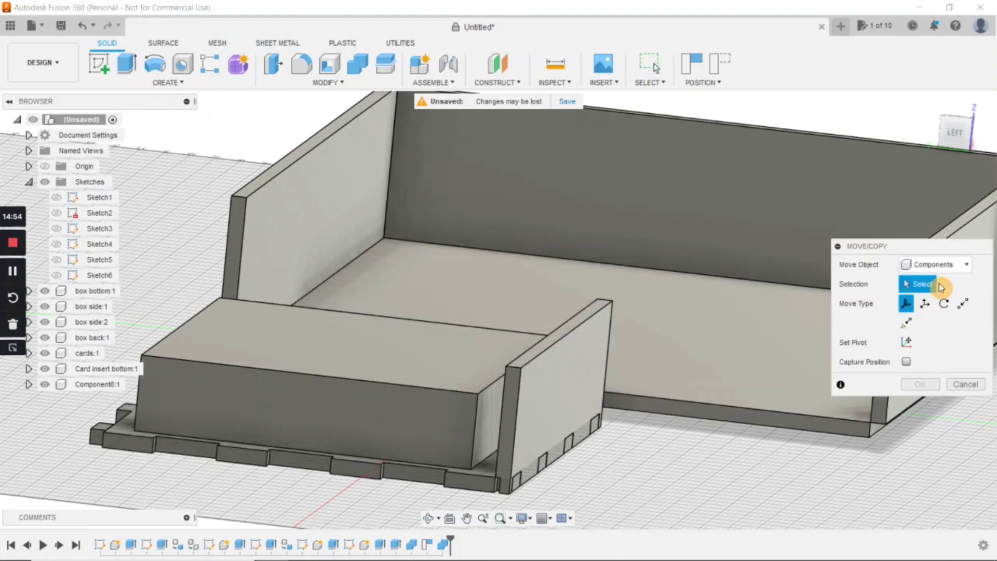
click(705, 385)
click(567, 401)
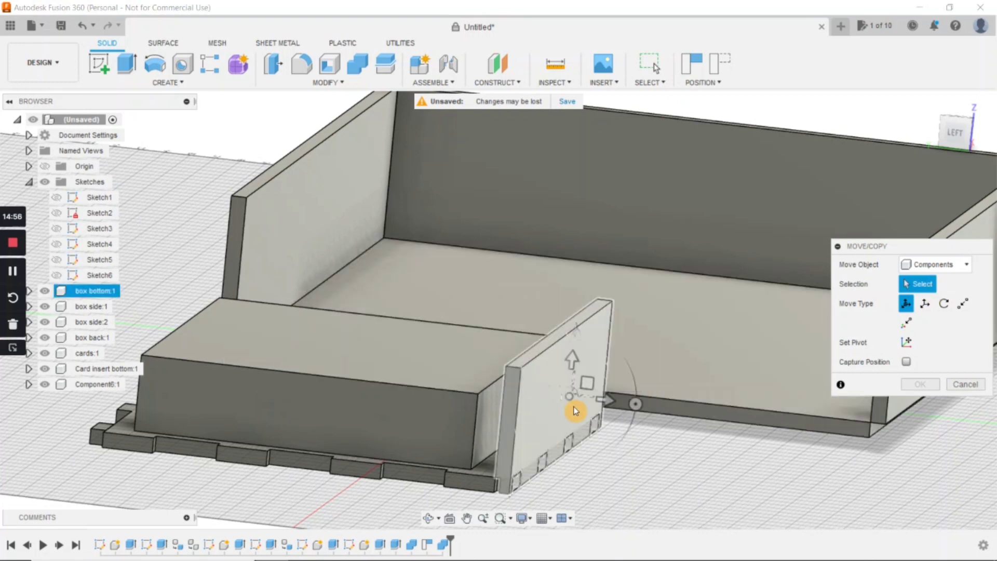
click(575, 411)
click(575, 411)
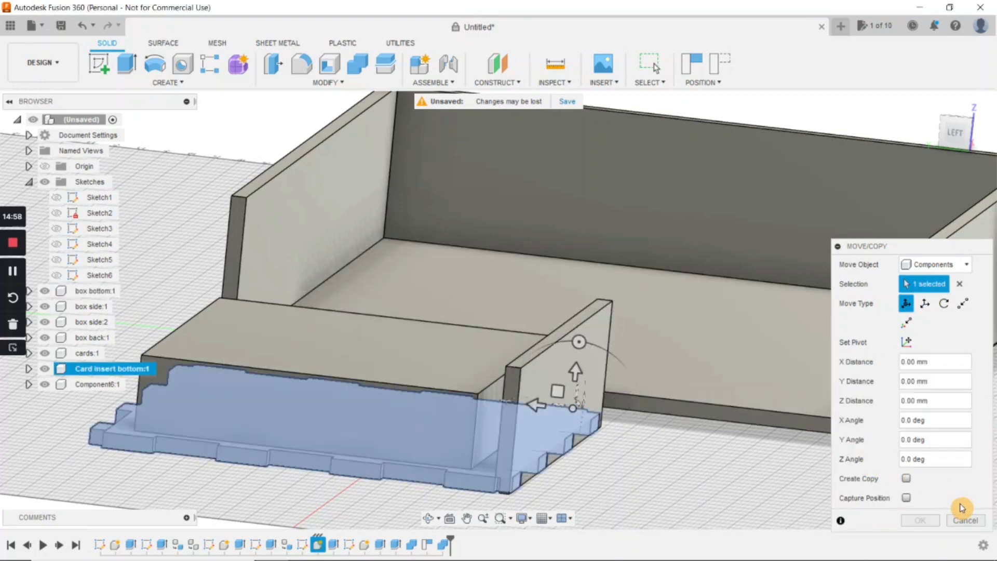
click(966, 520)
Copy the slotted side panel component and move the copy 81 mm across to the opposite side of the cards block.
key(m)
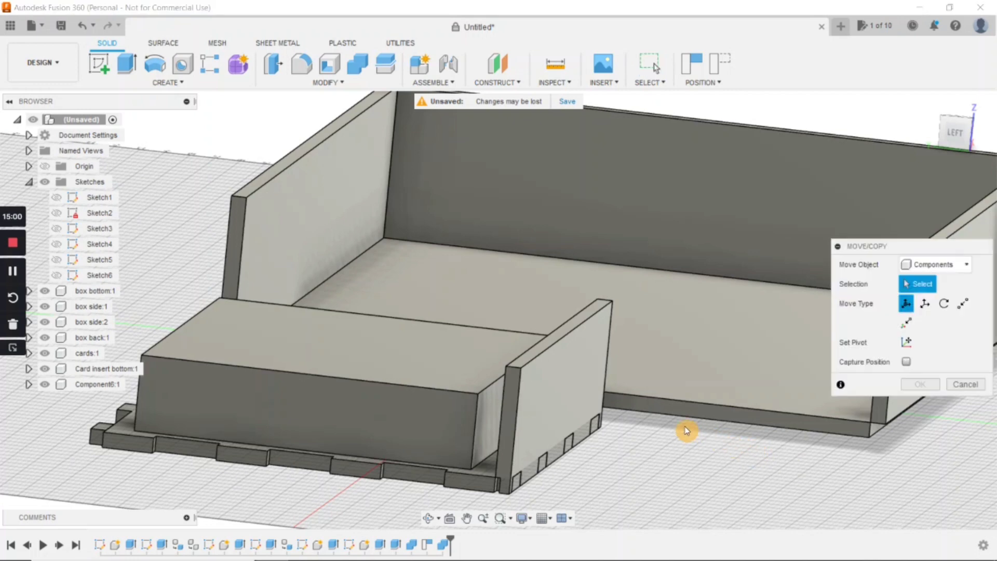
click(583, 382)
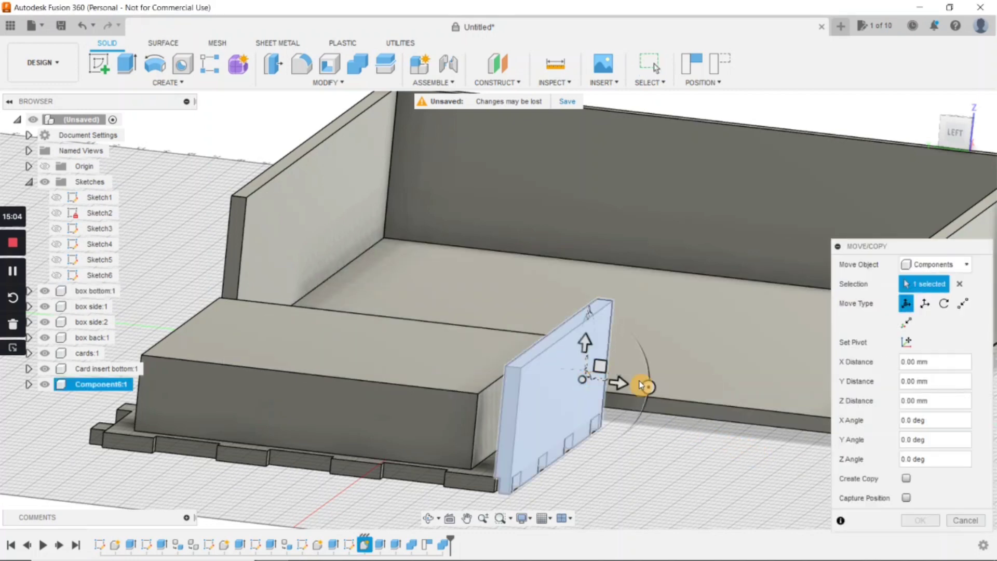
click(906, 479)
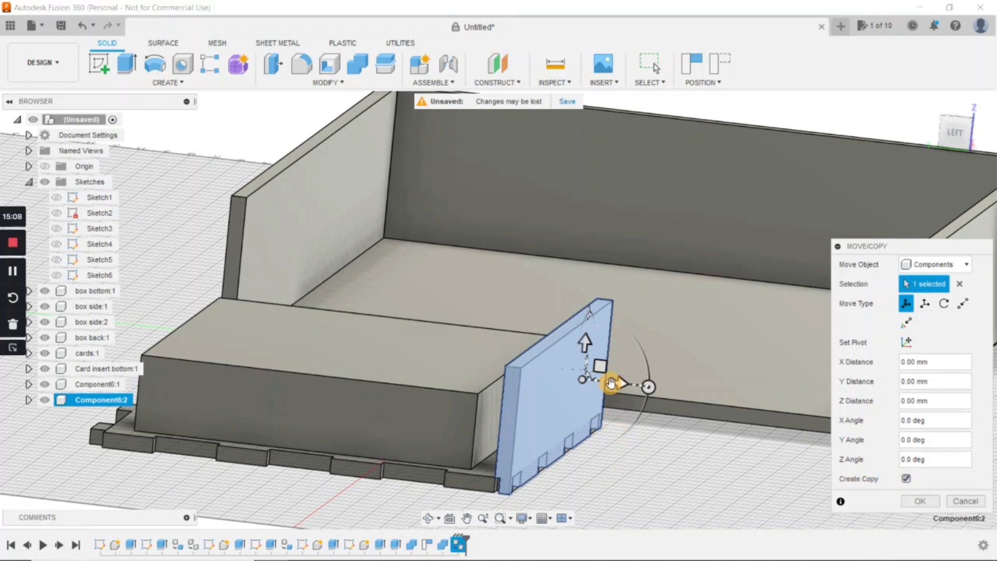
drag(611, 383, 200, 381)
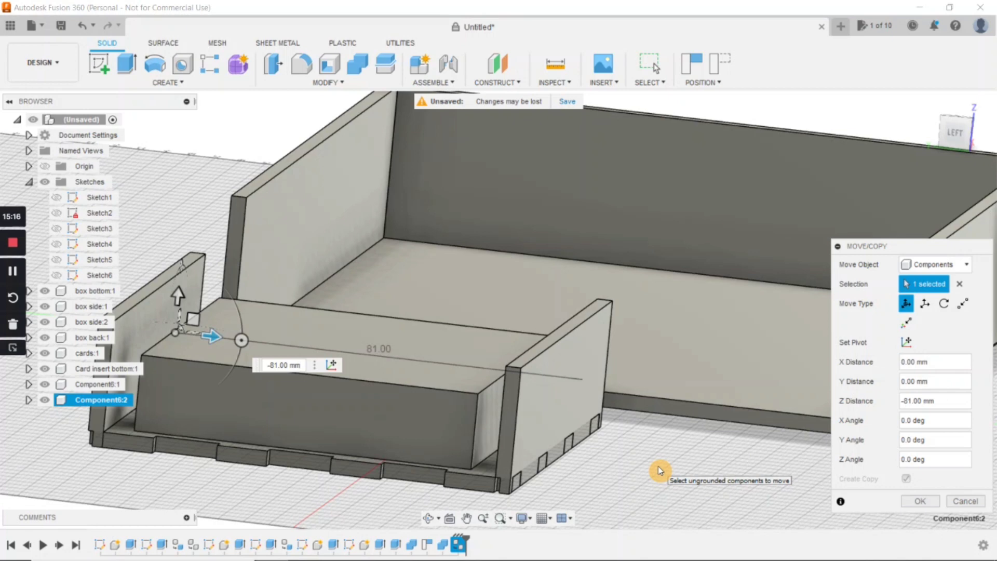
key(Return)
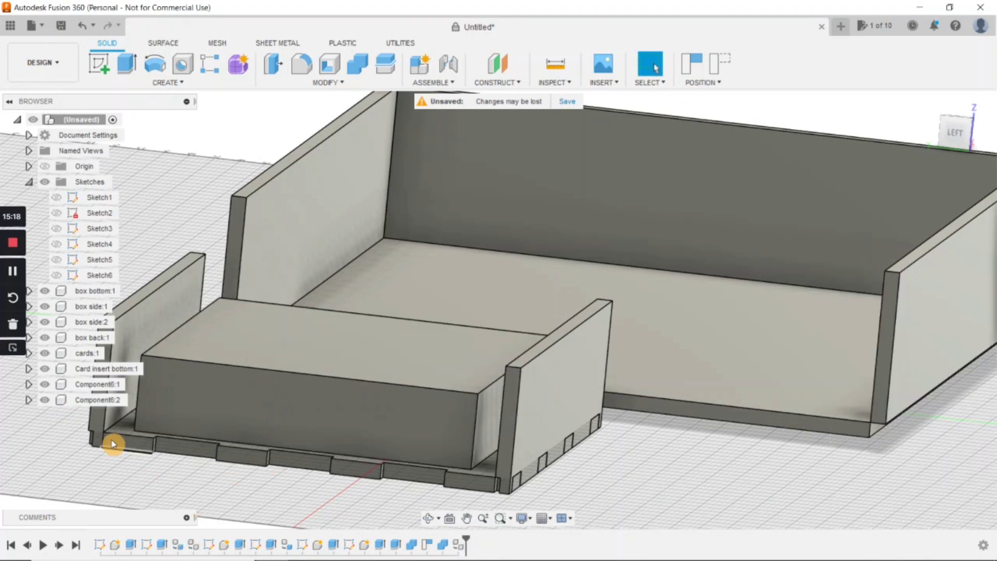
Rename the original slotted side panel component as card back.
right_click(104, 388)
click(135, 286)
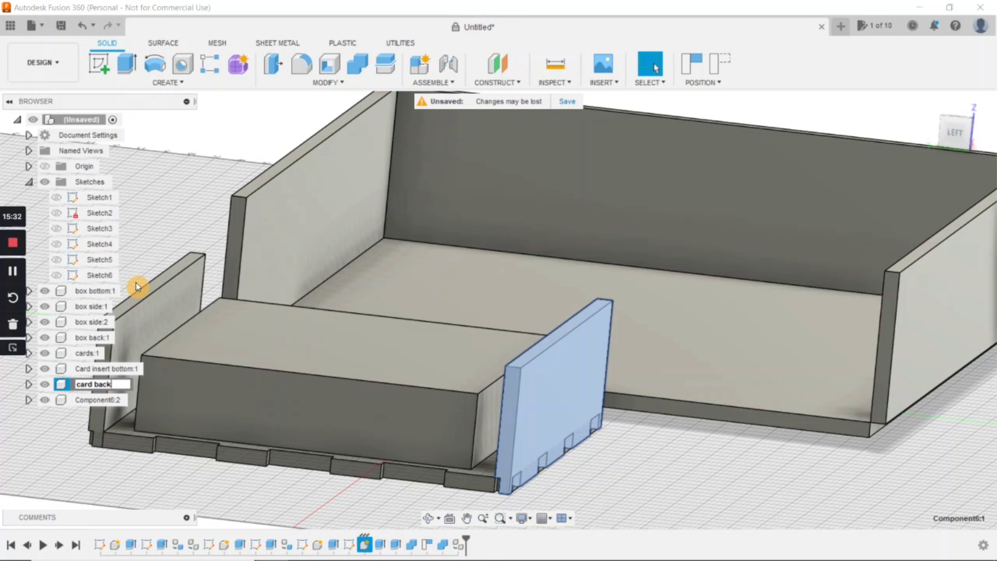
key(Return)
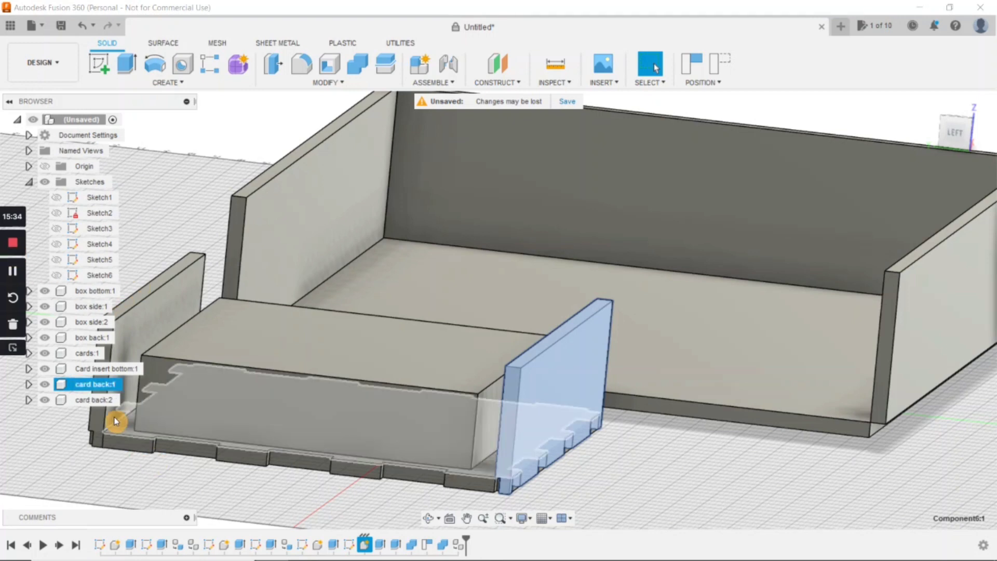
Rename the copied slotted panel component as card front.
right_click(110, 403)
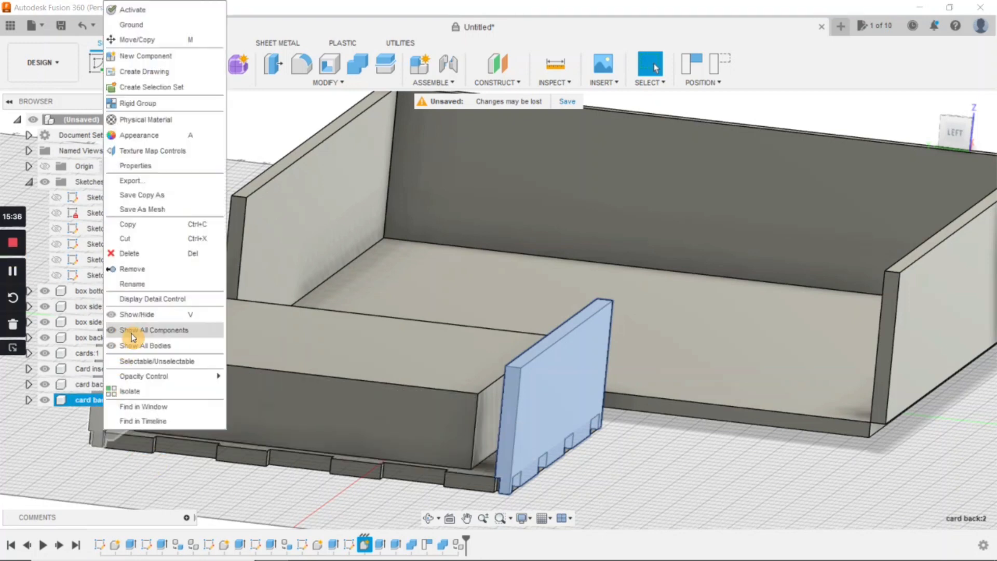
click(143, 290)
text(car)
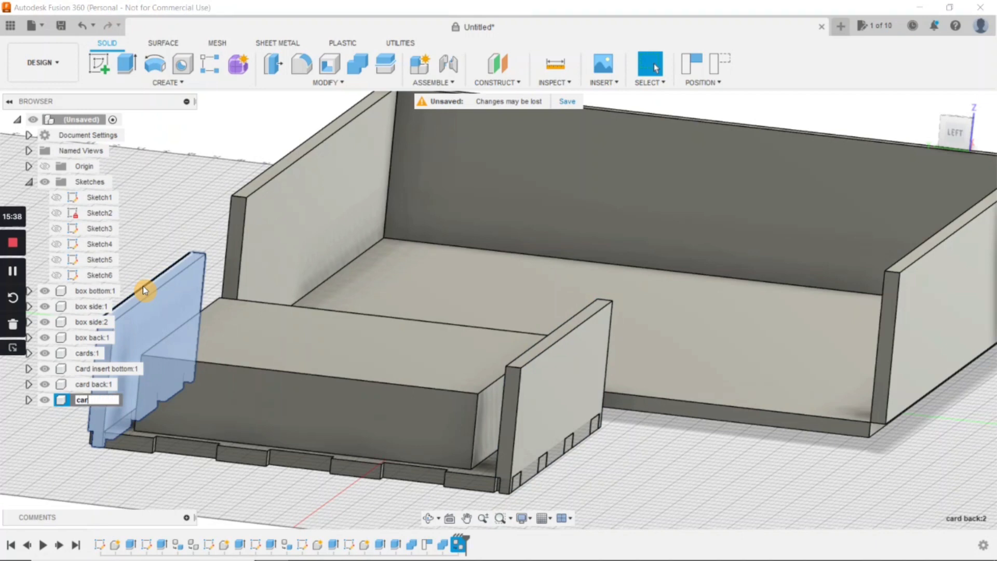
text(d front)
key(Return)
click(606, 474)
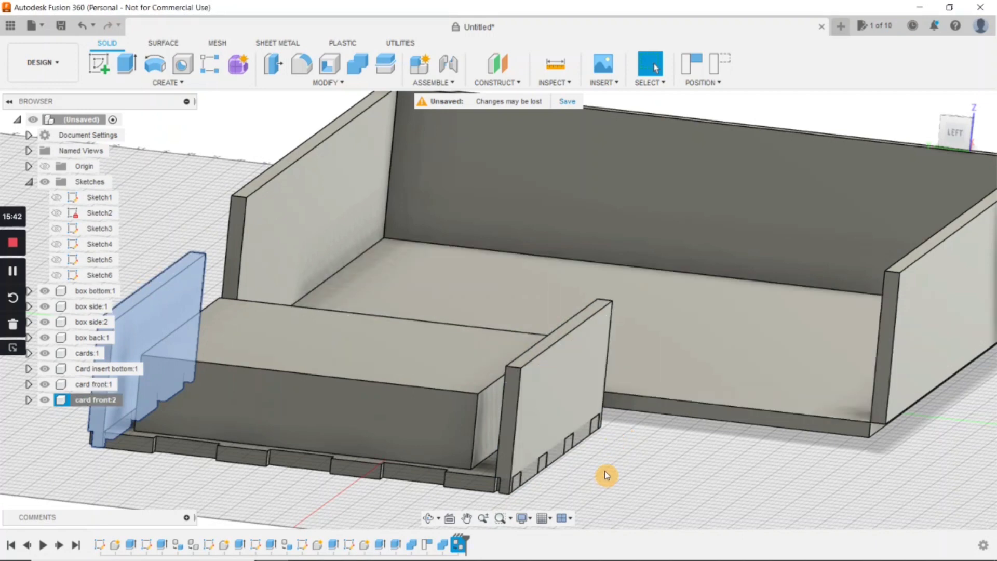
Start a sketch on a recessed edge face between the card insert bottom's tabs, capturing the moved components' positions.
shift+middle_drag(368, 472, 436, 458)
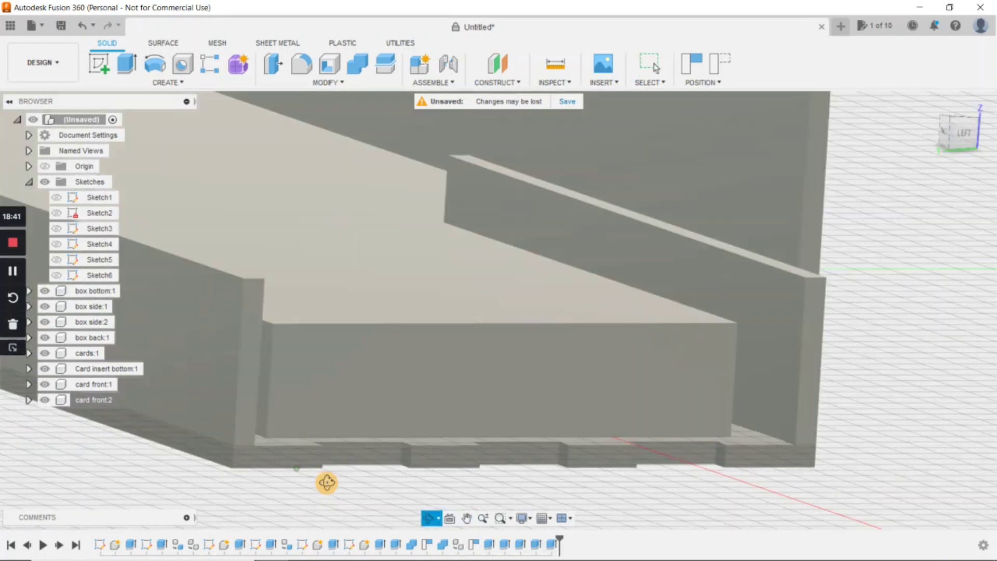
shift+middle_drag(327, 483, 321, 492)
scroll(322, 479, down, 2)
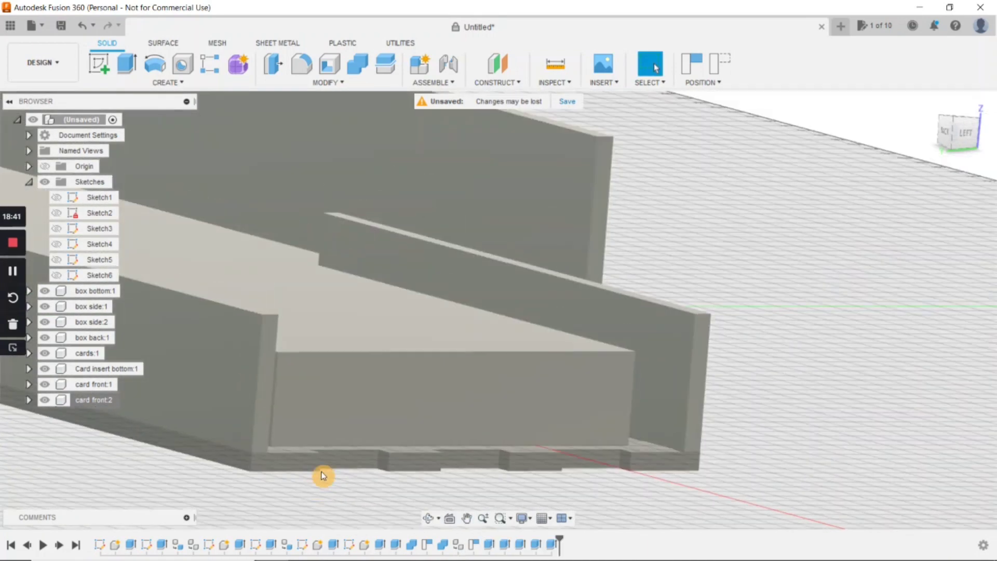
scroll(488, 486, down, 1)
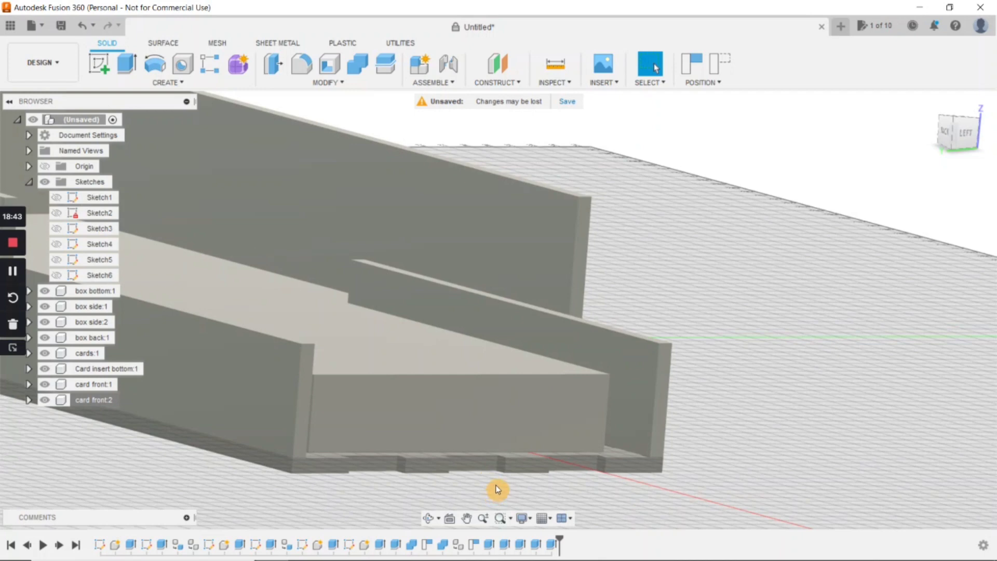
scroll(591, 480, down, 1)
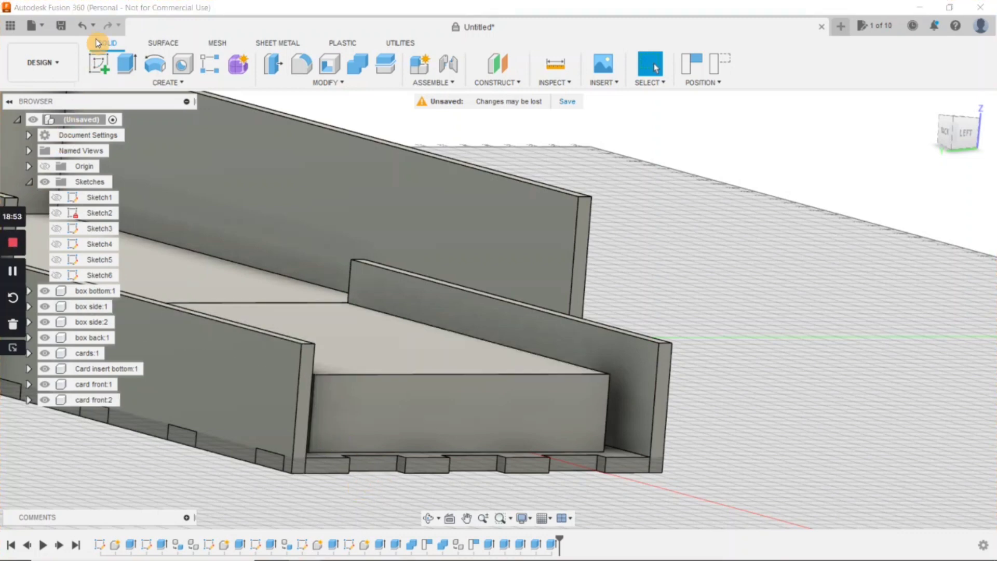
click(96, 64)
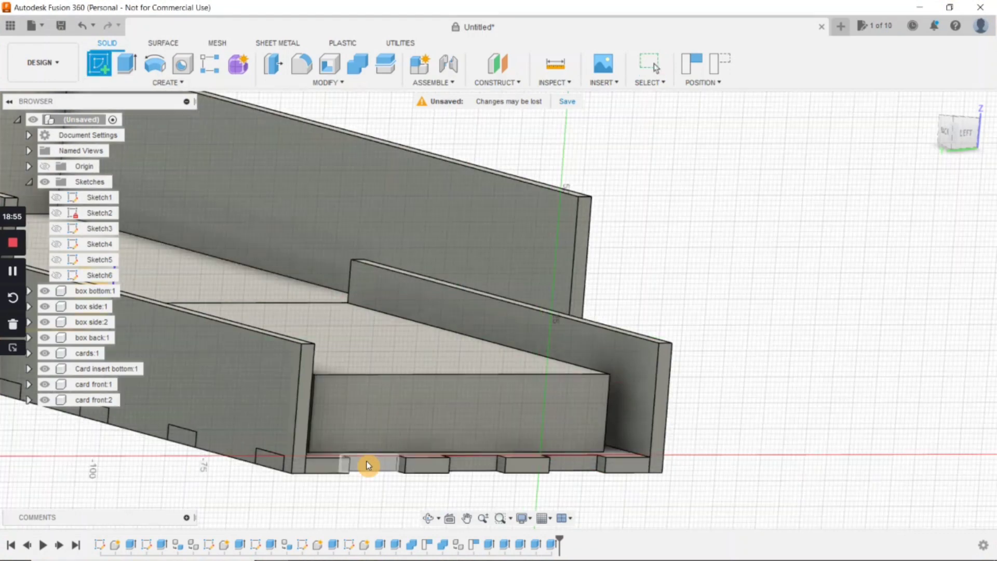
click(360, 465)
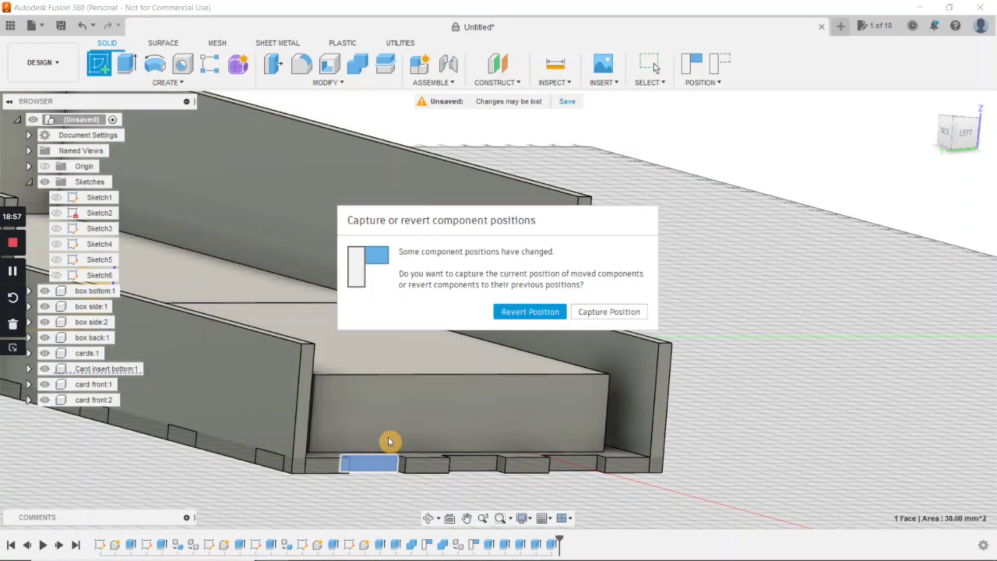
click(592, 312)
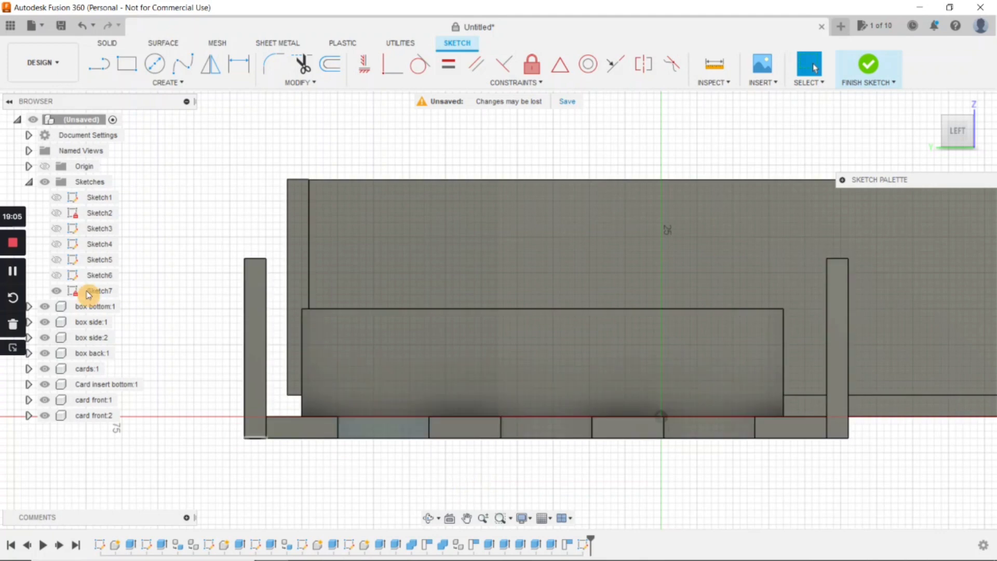
Try to sketch a rectangle from one slotted panel's outer lower corner to the opposite panel's outer upper corner.
click(132, 65)
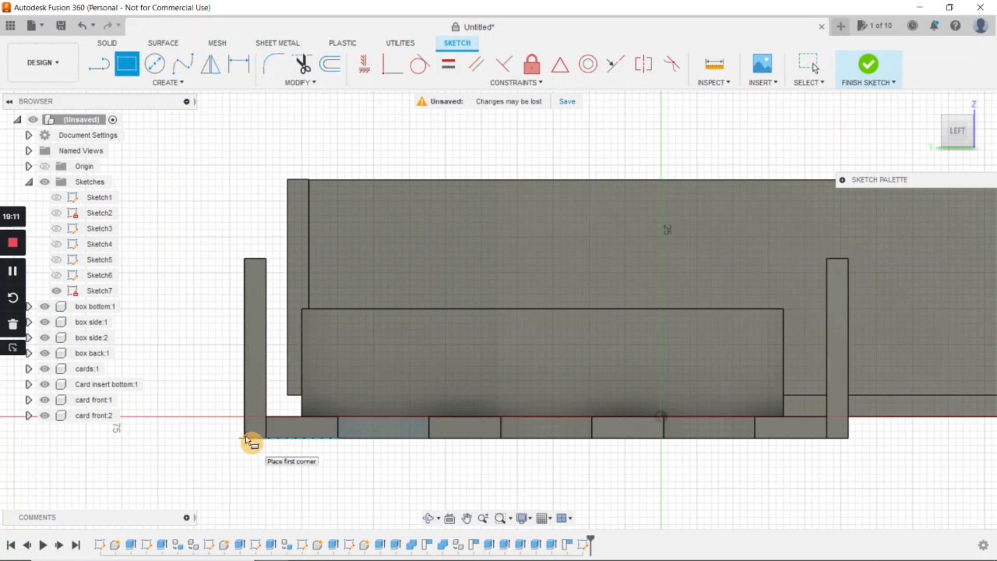
scroll(247, 440, up, 2)
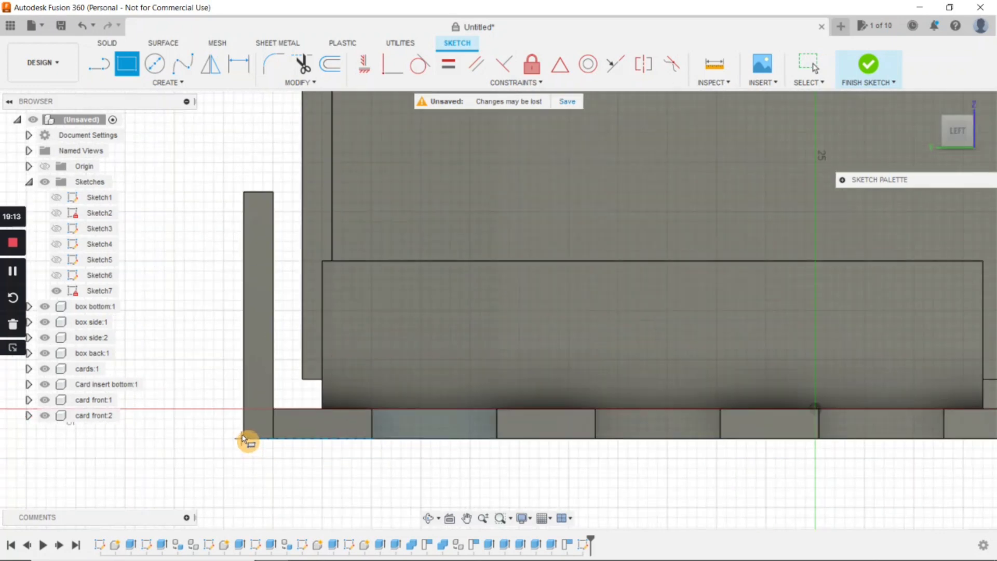
scroll(248, 444, up, 1)
scroll(243, 438, up, 1)
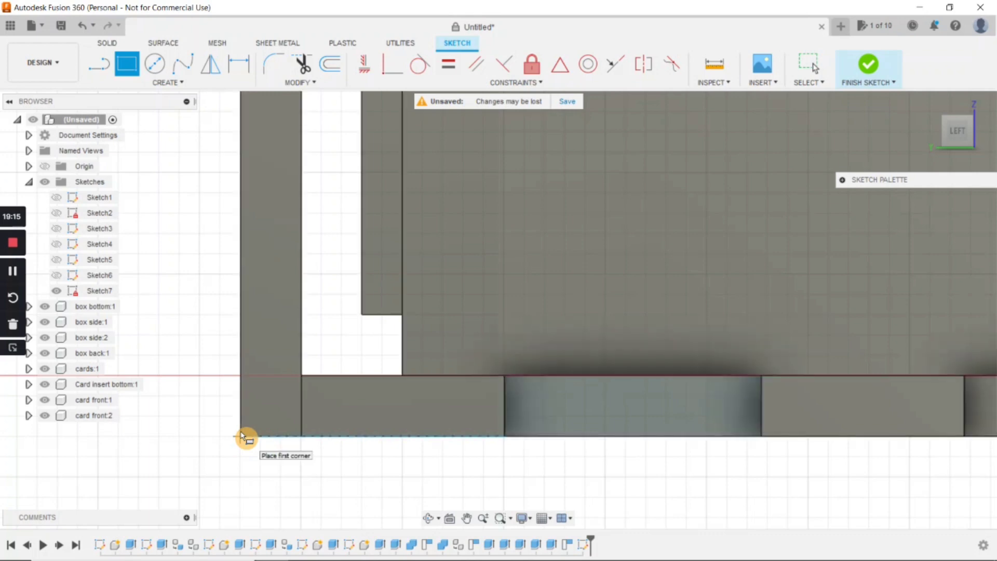
click(243, 436)
text(9)
key(Tab)
scroll(356, 298, down, 2)
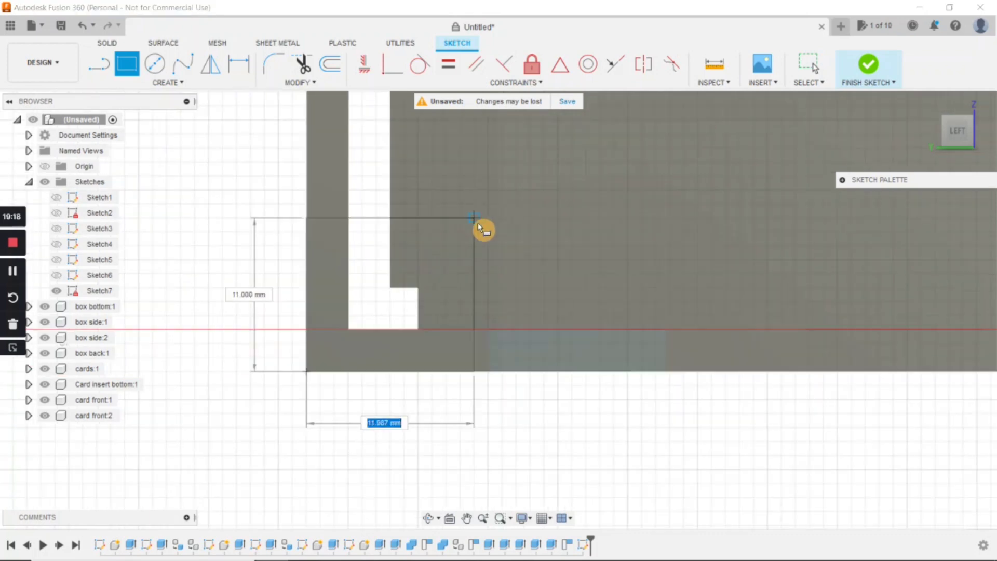
middle_drag(649, 238, 421, 388)
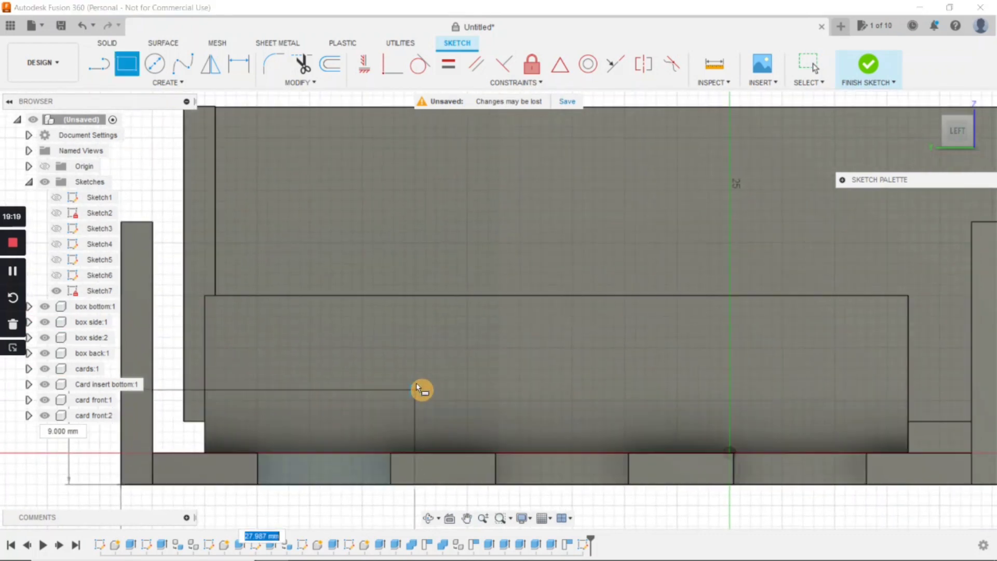
scroll(422, 389, down, 2)
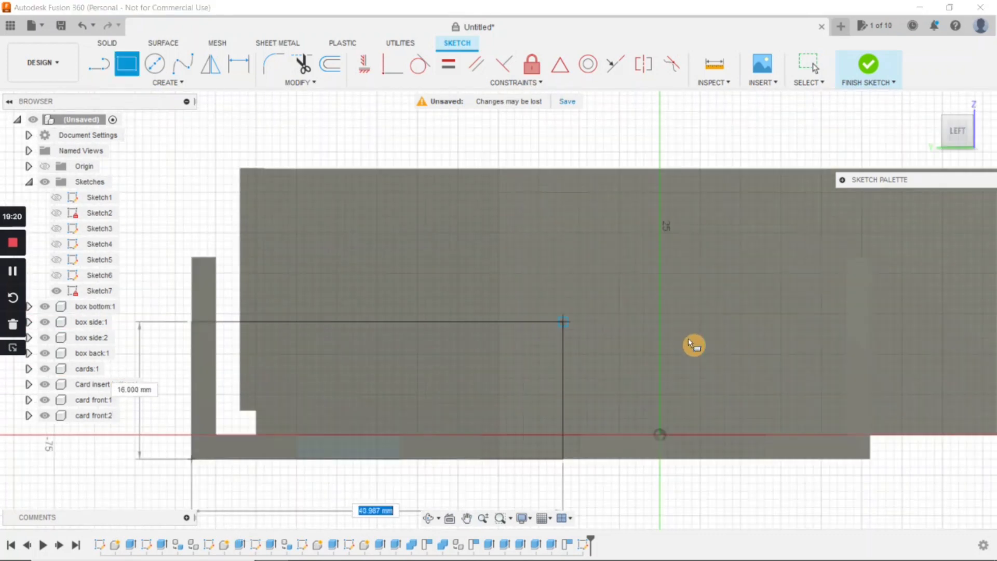
click(871, 258)
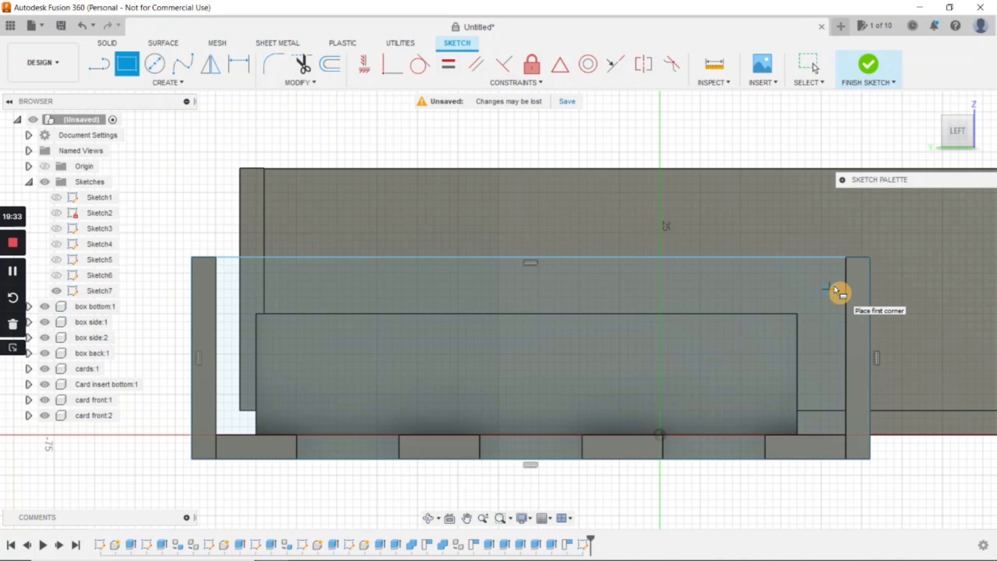
key(Escape)
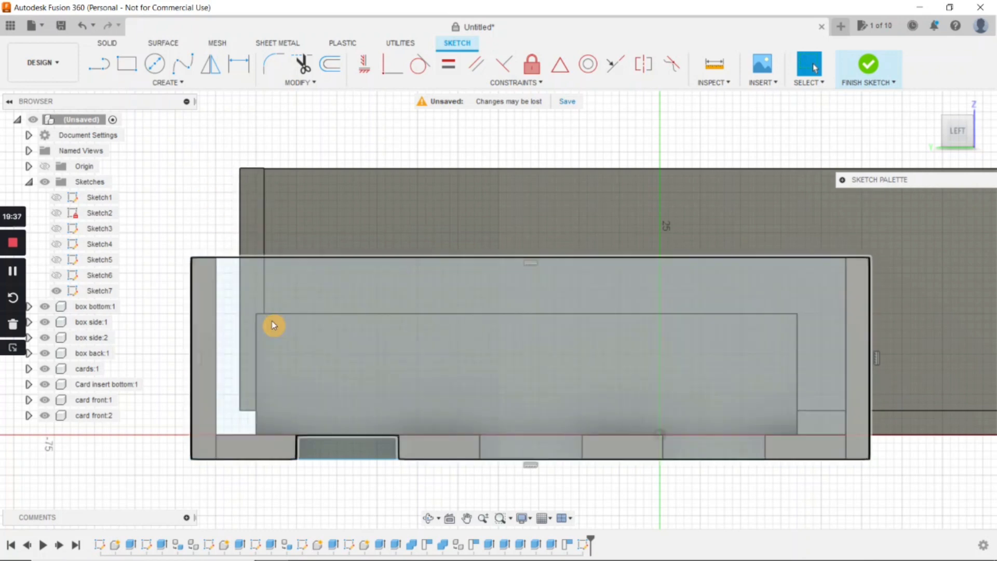
Sketch a rectangle from one slotted panel's inner lower corner to the opposite slotted panel's inner upper corner.
click(126, 64)
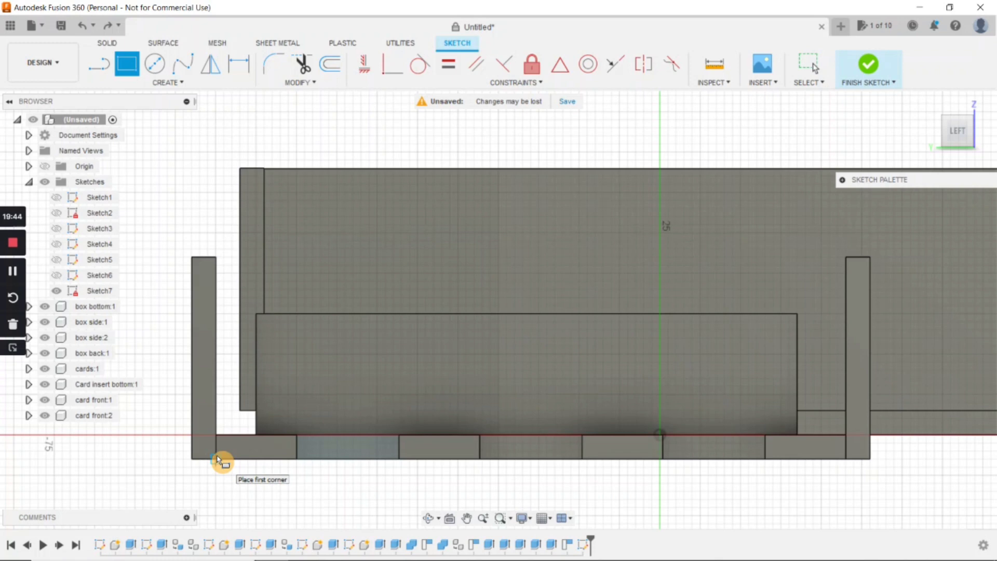
shift+middle_drag(217, 457, 223, 461)
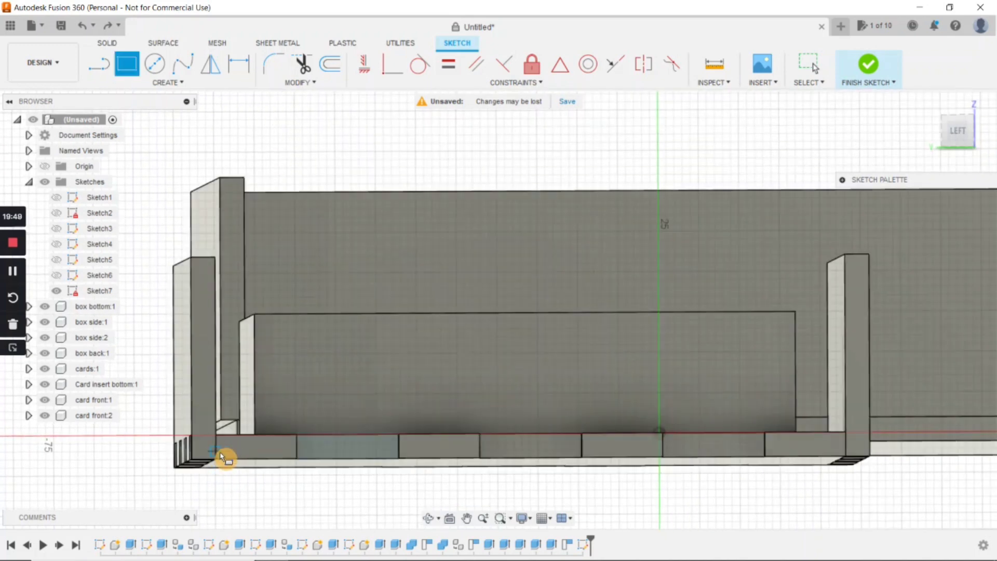
click(217, 460)
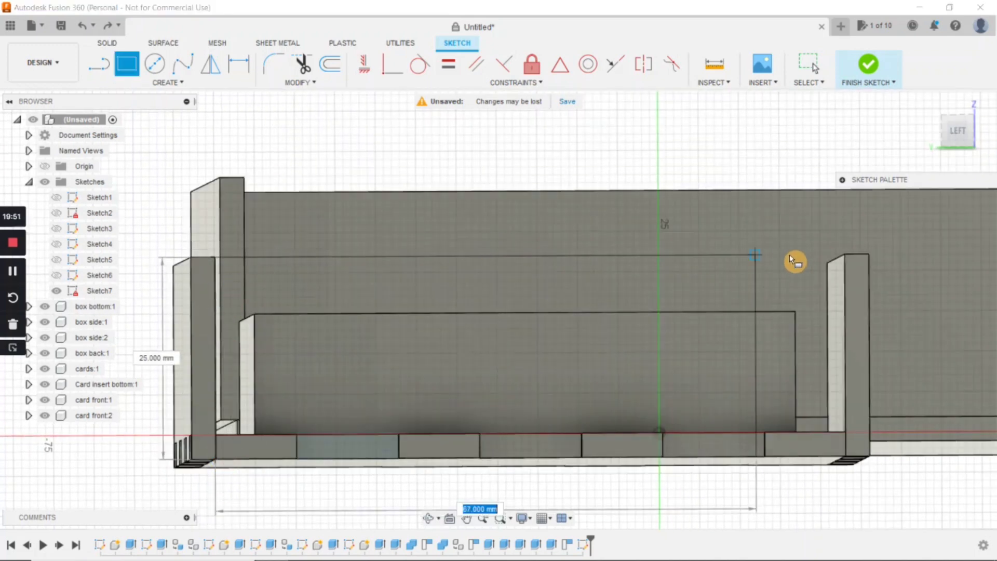
click(843, 253)
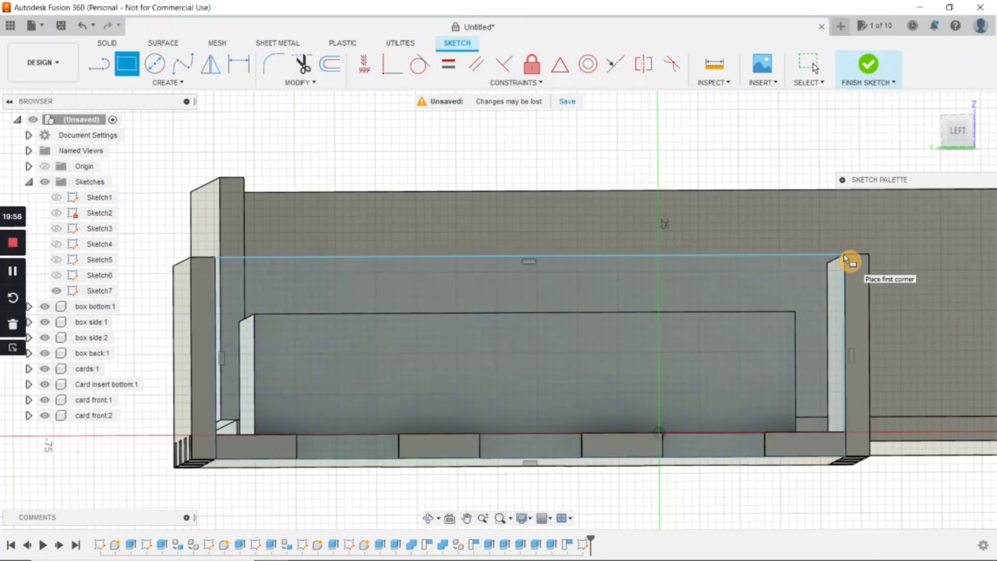
key(Escape)
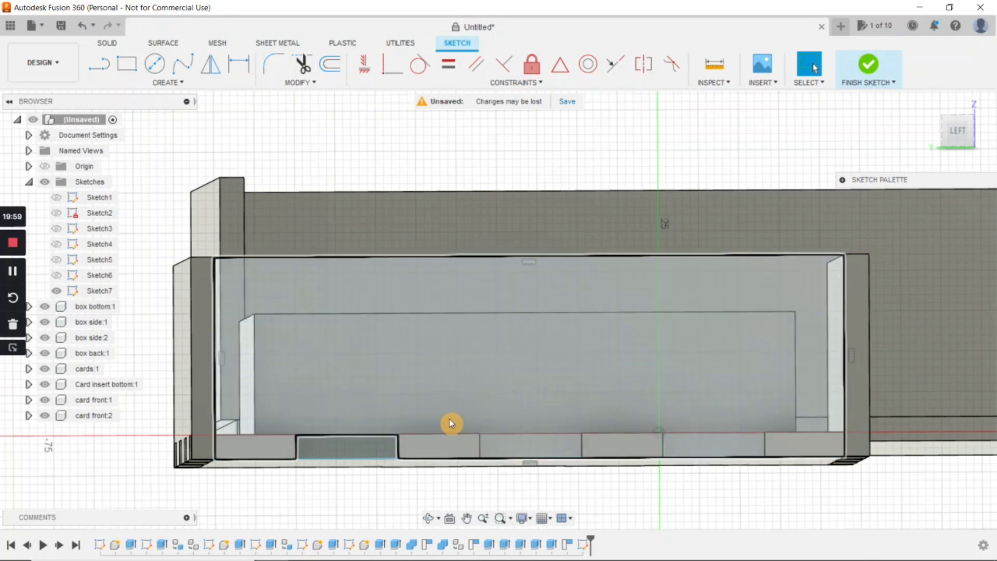
Sketch a 3 mm wide, 5 mm high tab rectangle from the large rectangle's upper corner outward across the adjoining slotted panel's end.
mouse_move(449, 419)
middle_down()
mouse_move(434, 424)
mouse_move(437, 436)
middle_up()
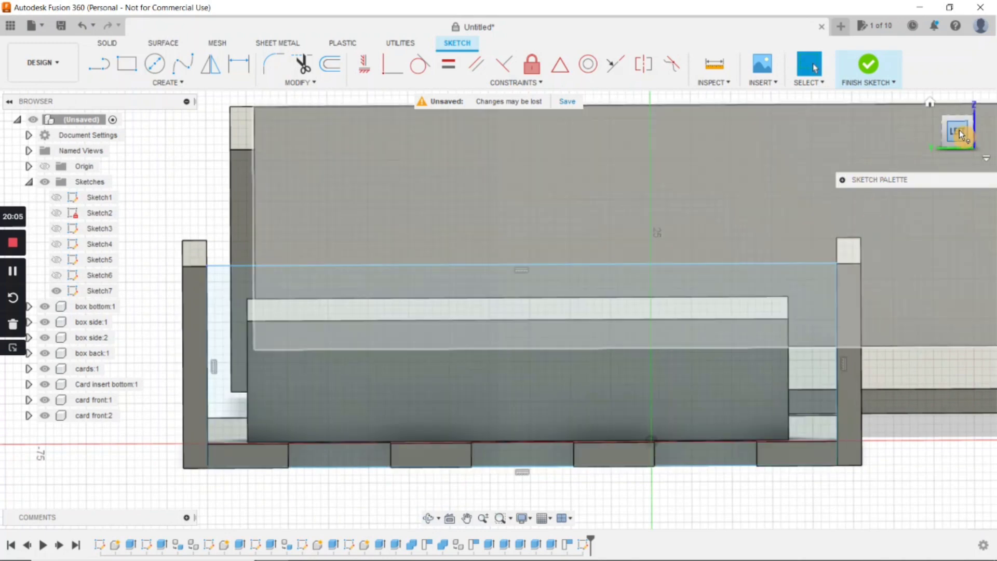
click(958, 129)
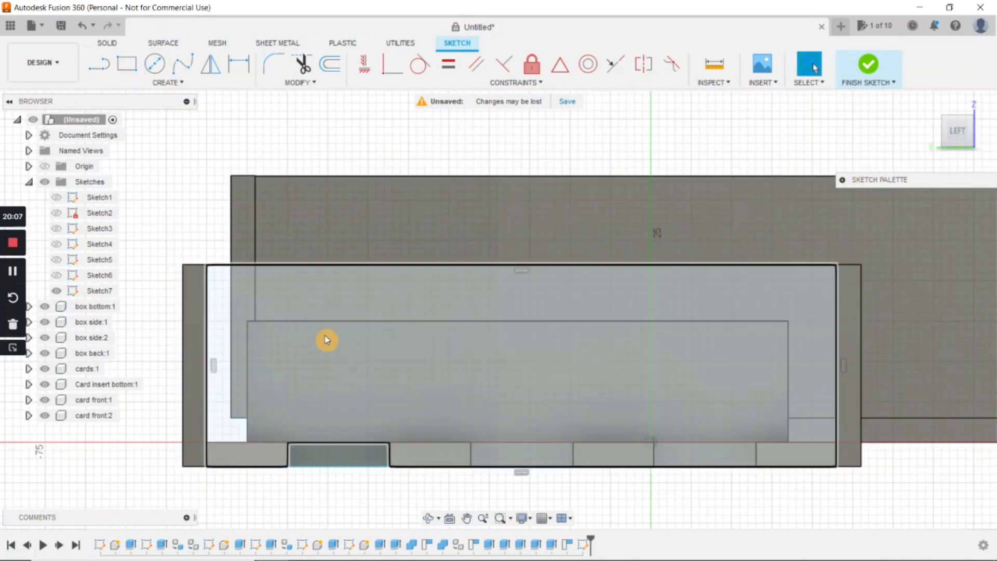
click(127, 64)
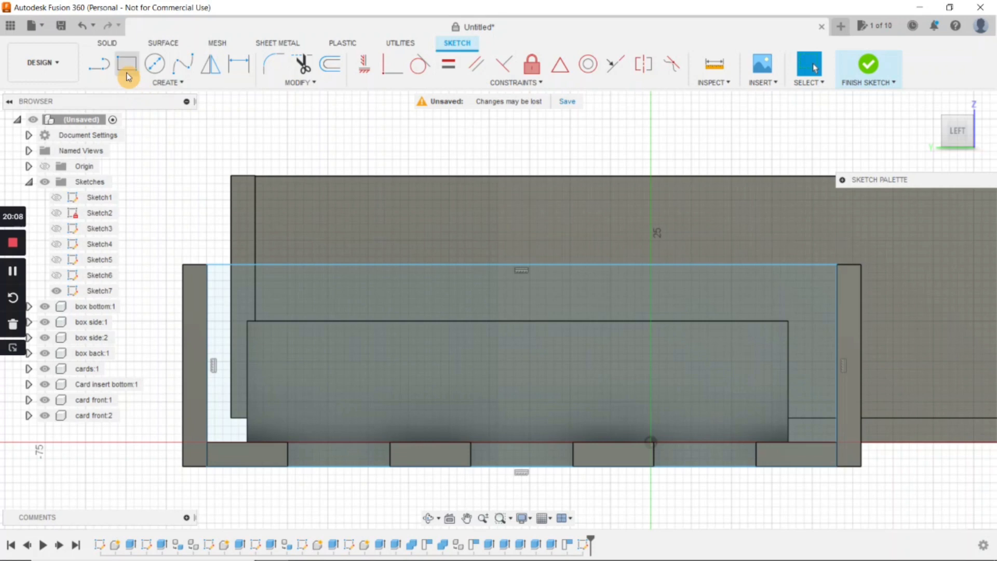
click(199, 266)
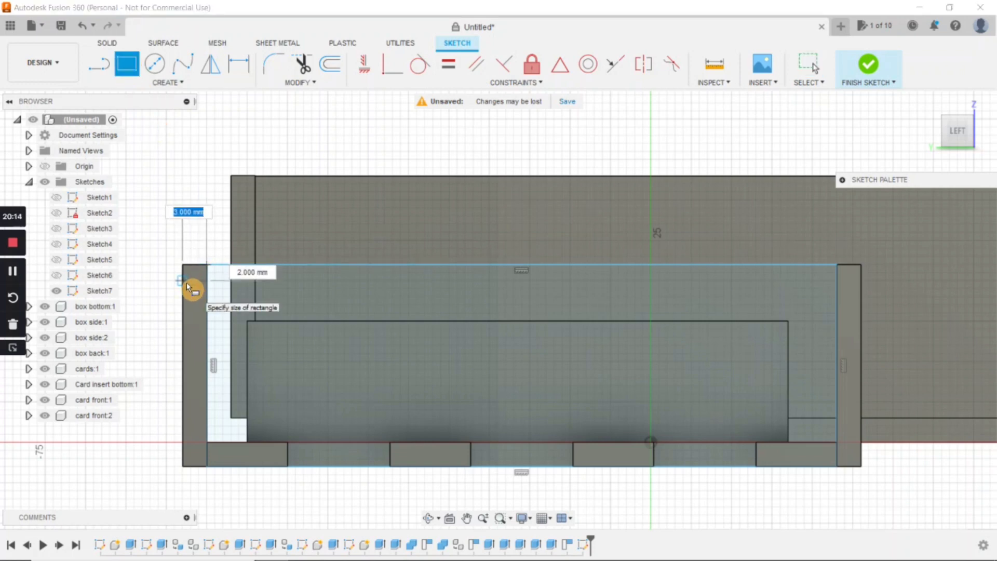
key(Tab)
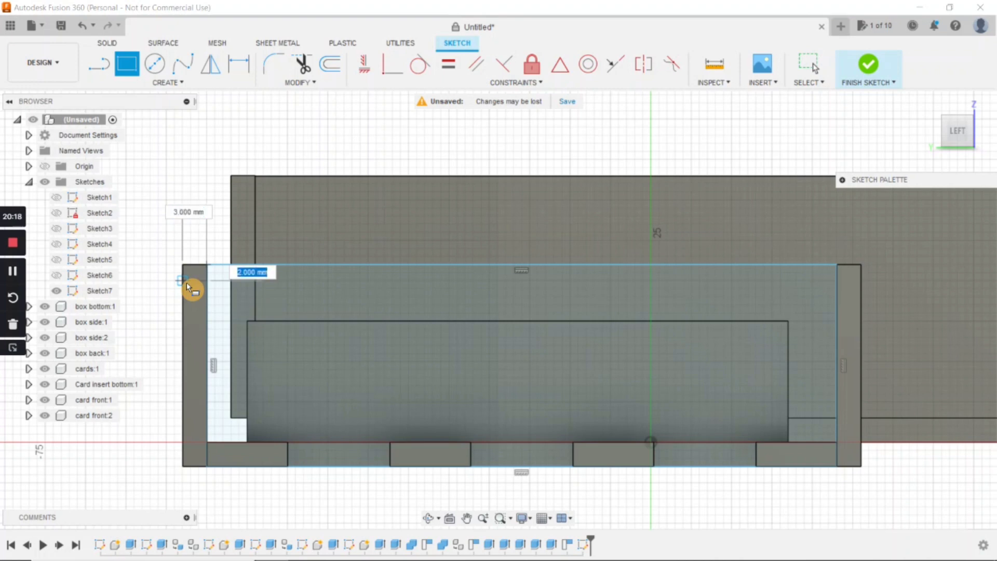
text(8)
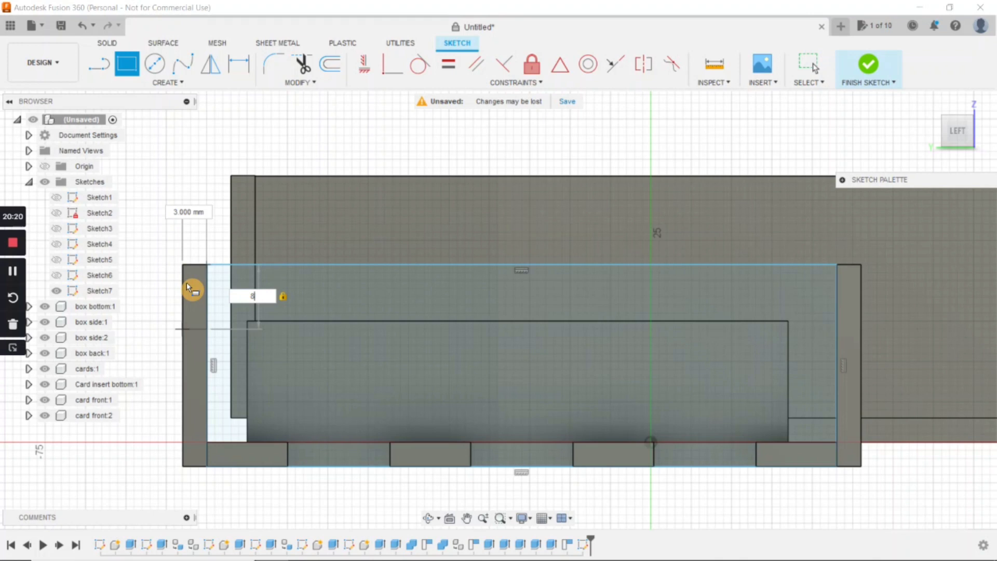
text(5)
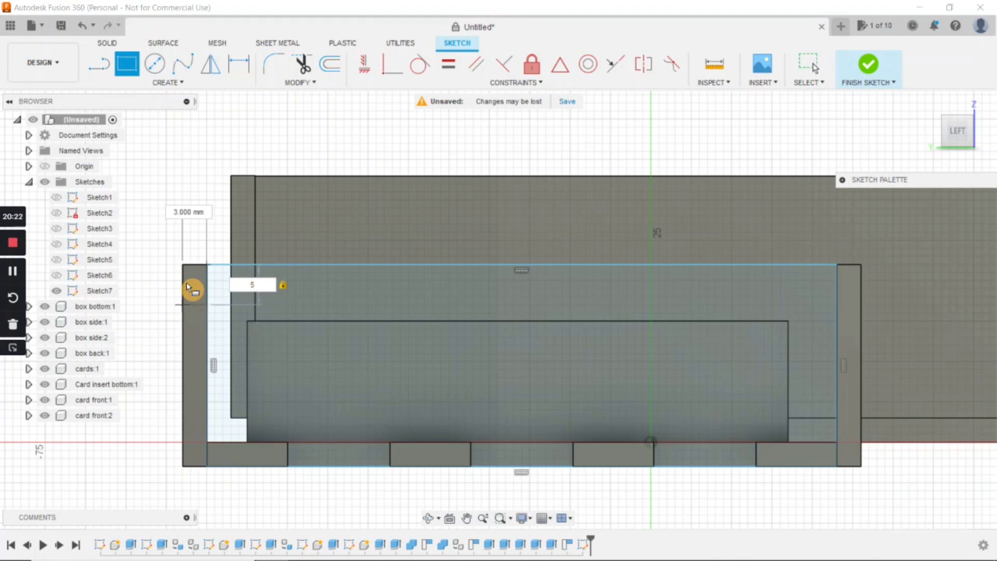
key(Return)
key(Escape)
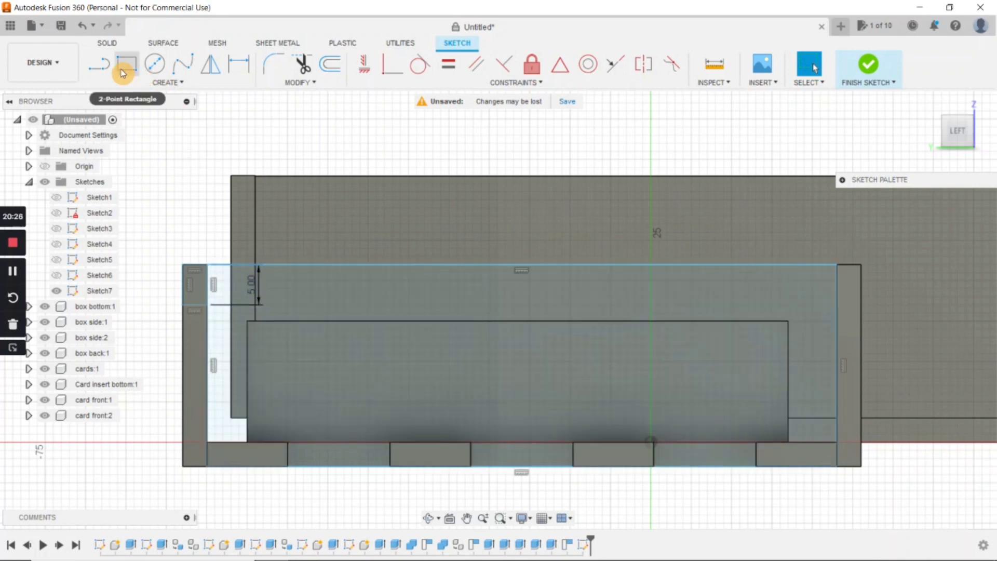
Try a rectangular pattern of three tab rectangles down the slotted panel's end over an extent of -22 mm.
click(169, 83)
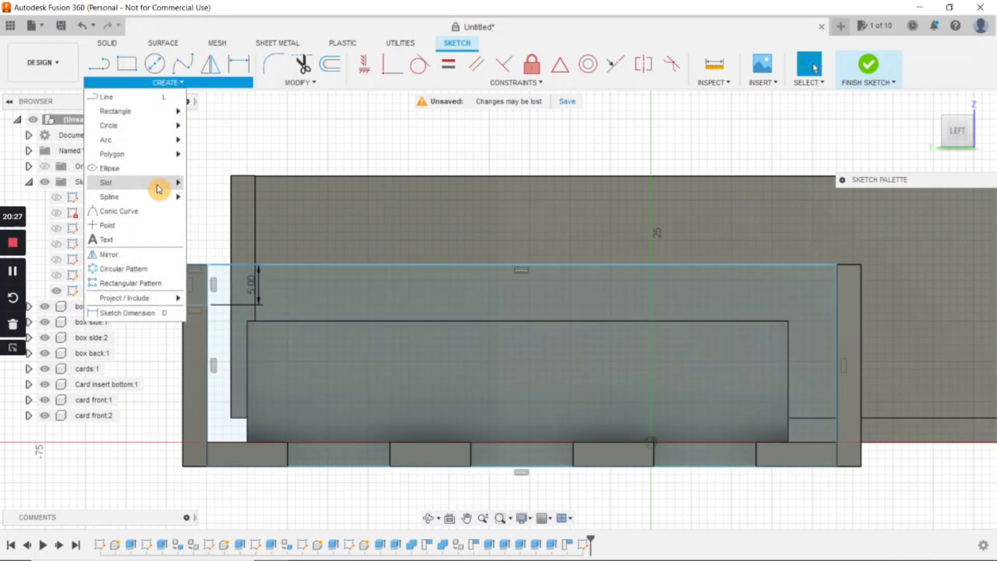
click(160, 285)
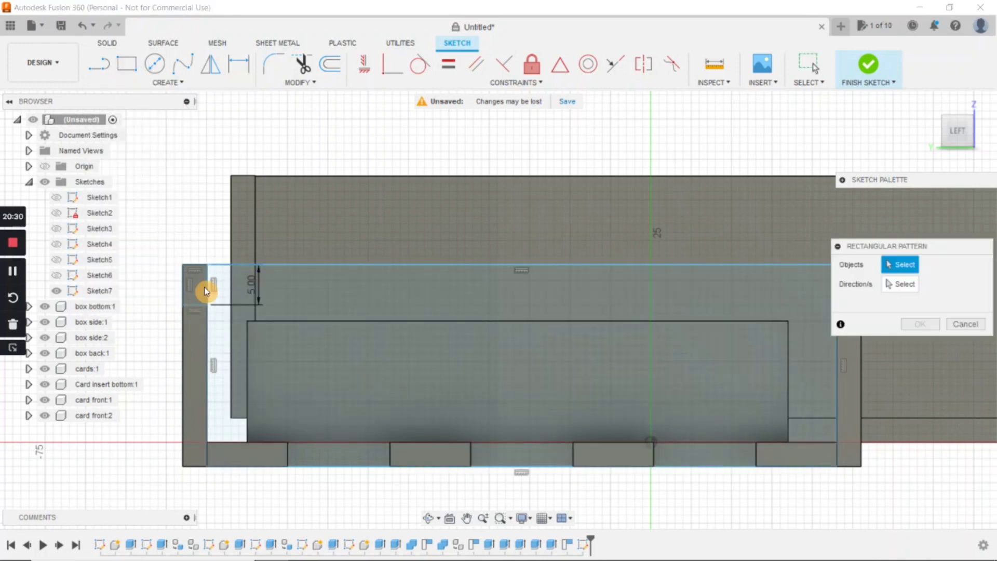
click(187, 284)
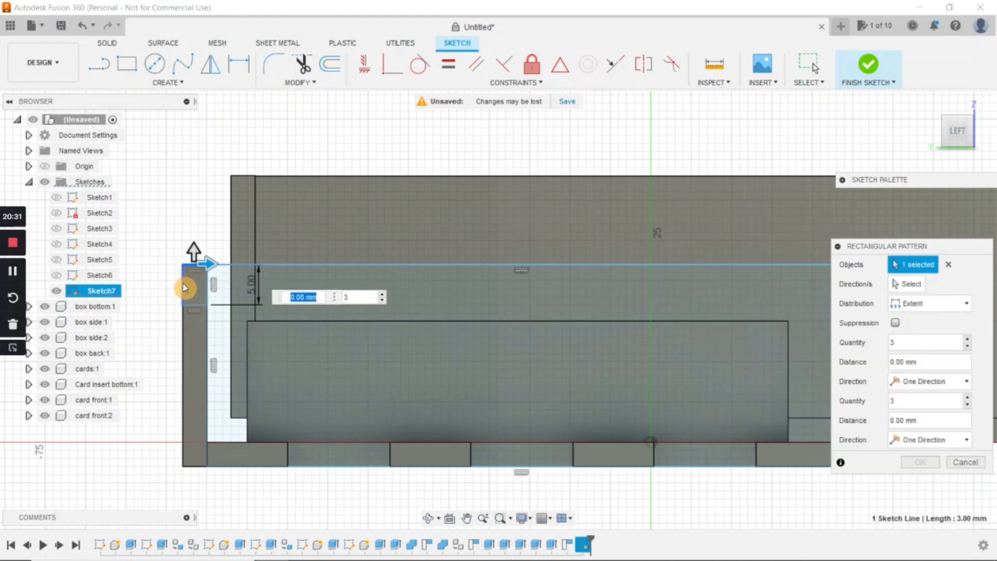
click(184, 289)
click(194, 305)
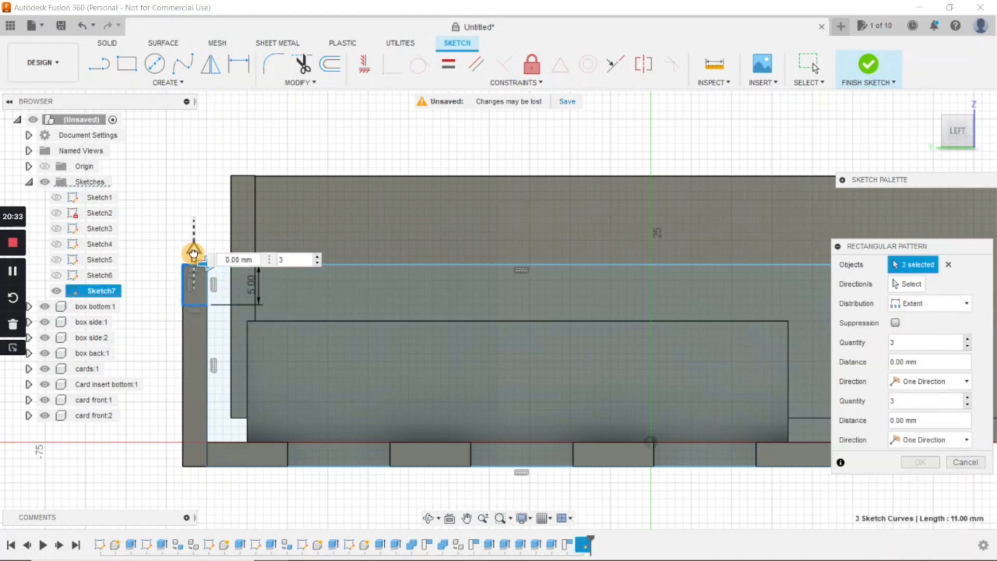
drag(193, 253, 196, 447)
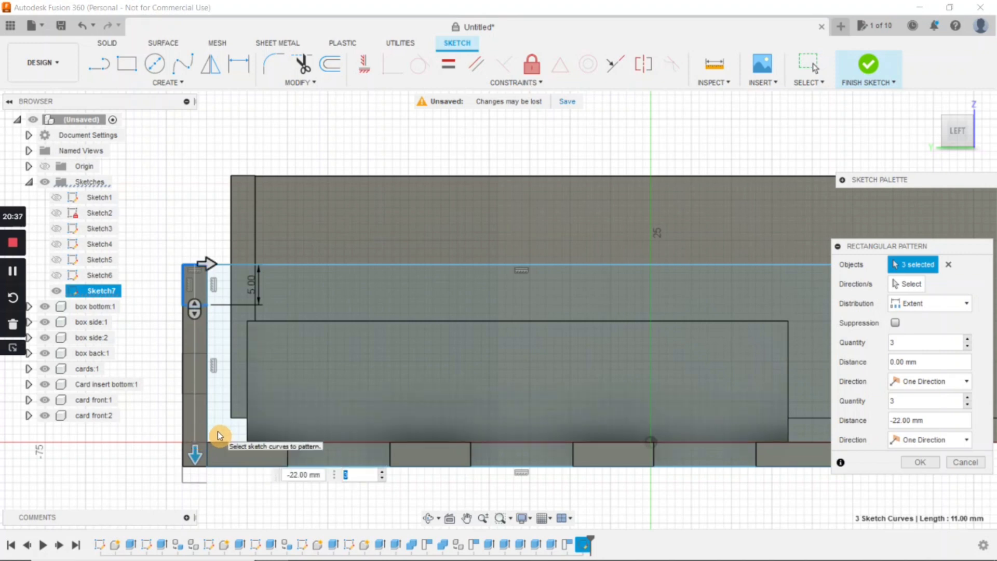
key(Return)
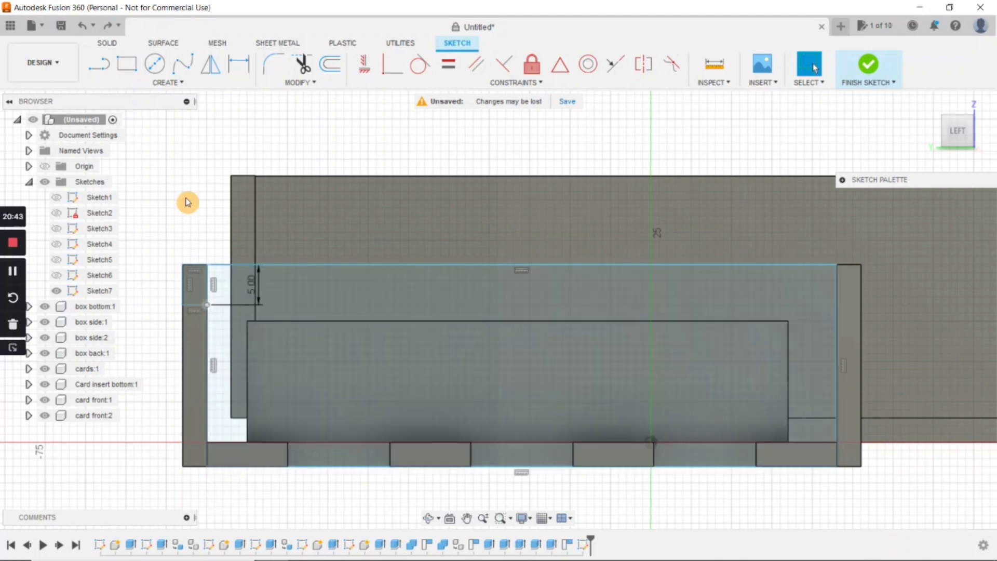
Pattern the tab rectangle's three outer lines down the slotted panel's end with quantity 3 over an extent of -17 mm.
click(162, 84)
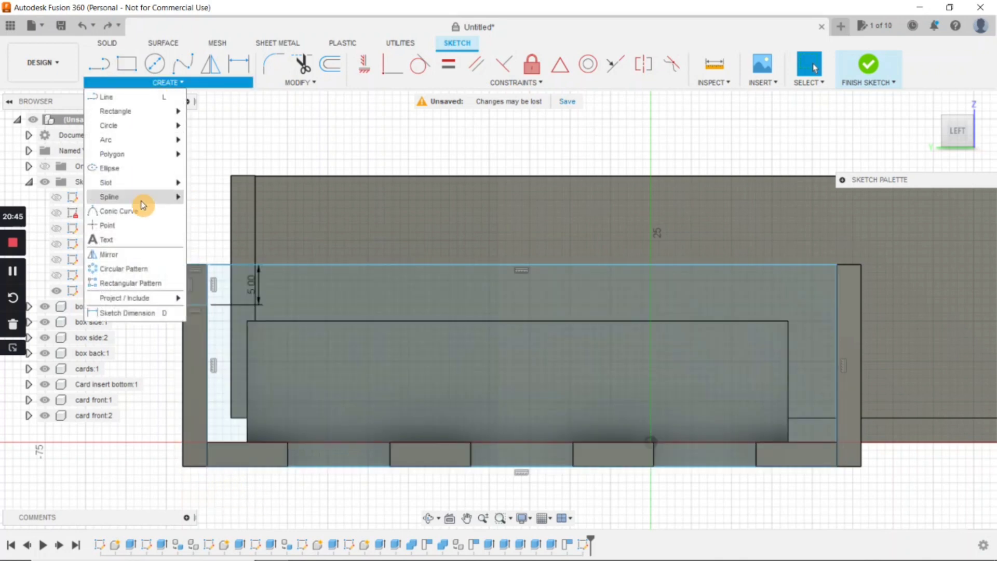
click(147, 284)
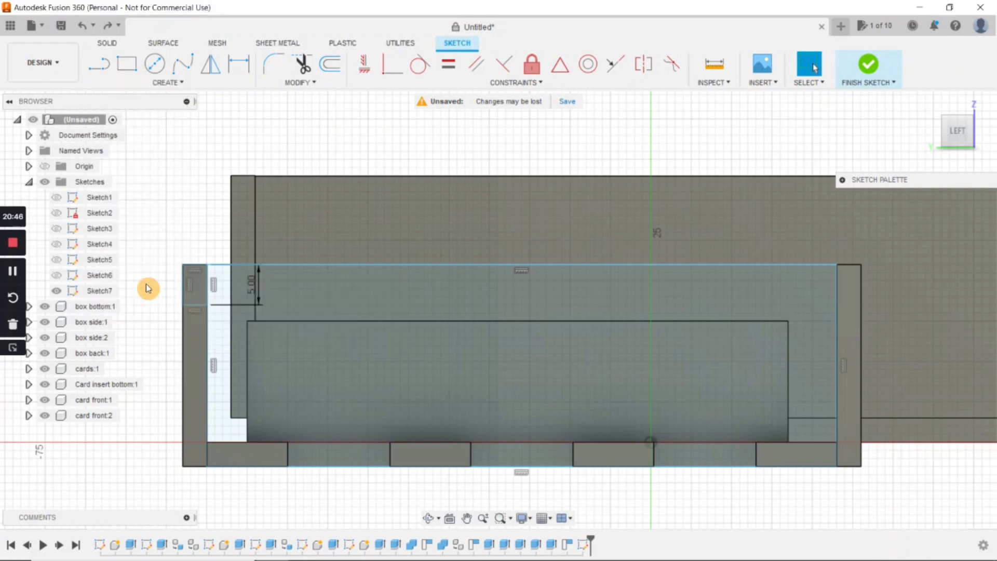
click(198, 268)
click(183, 288)
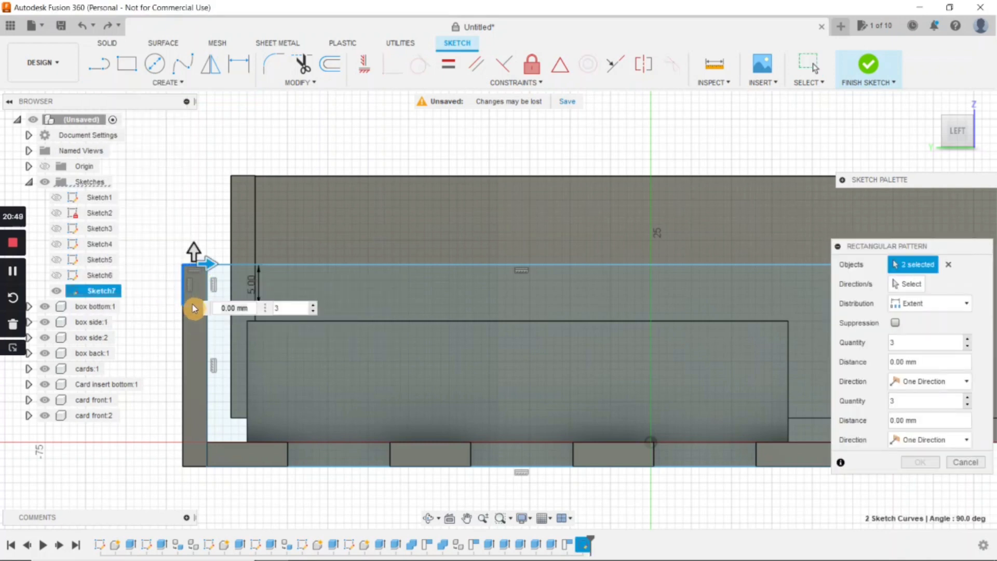
click(193, 306)
drag(196, 255, 199, 389)
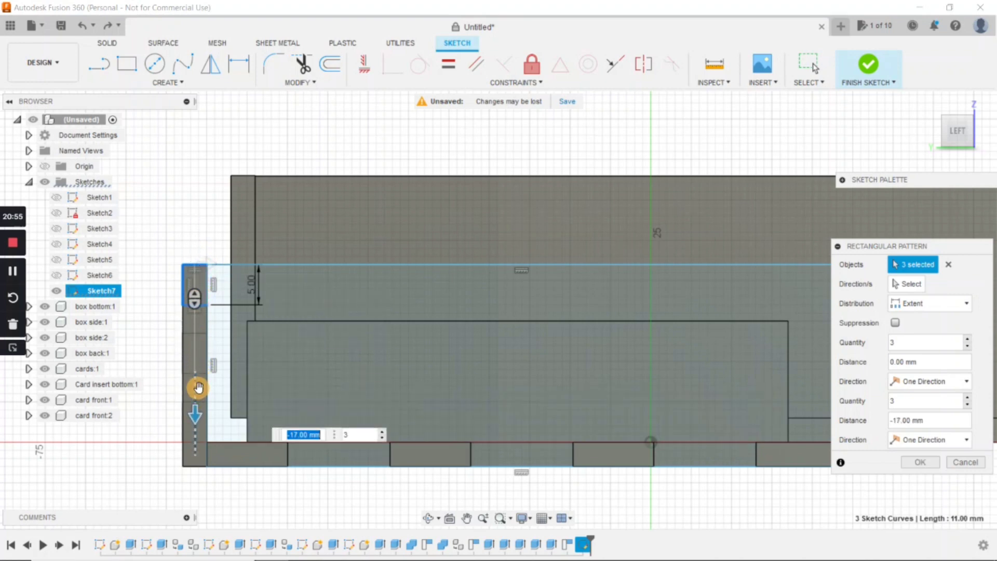
key(Return)
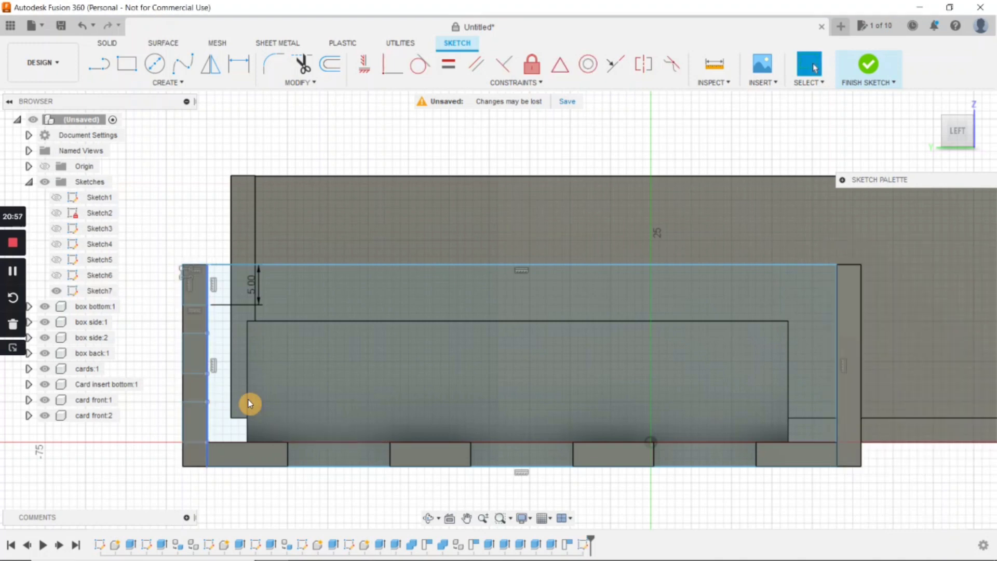
click(456, 275)
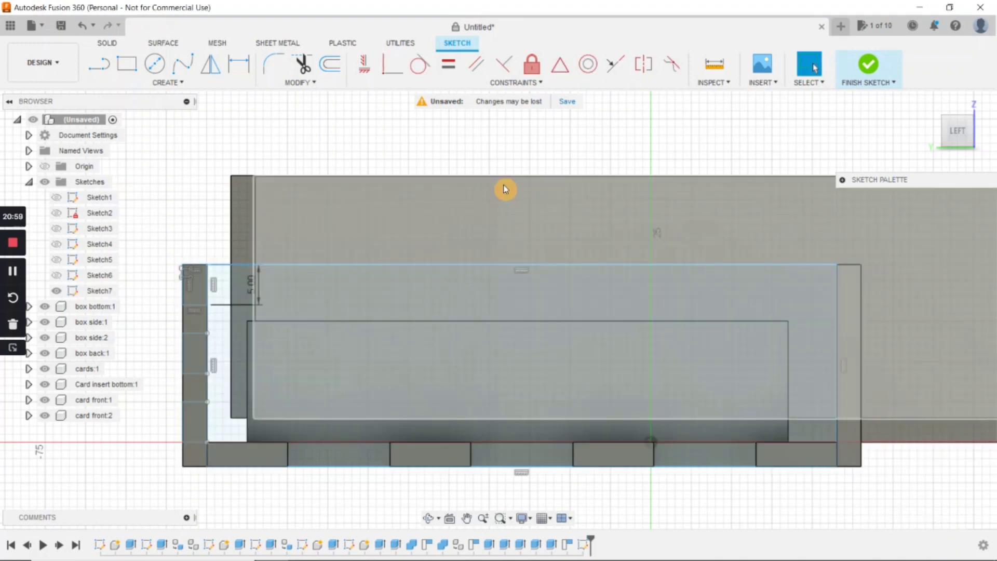
Sketch a vertical line about 5 mm long downward from the midpoint of the large rectangle's upper edge.
click(106, 66)
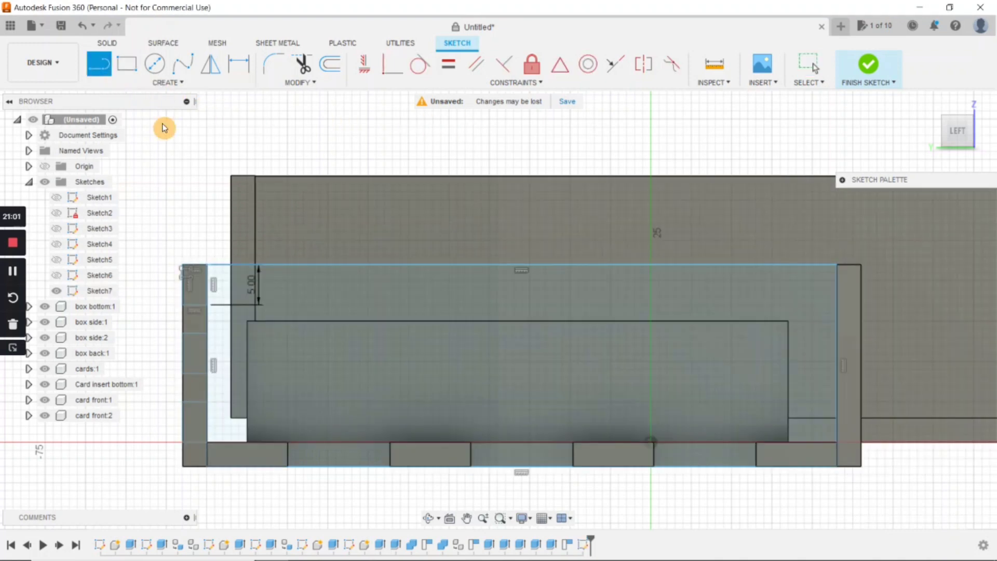
click(522, 268)
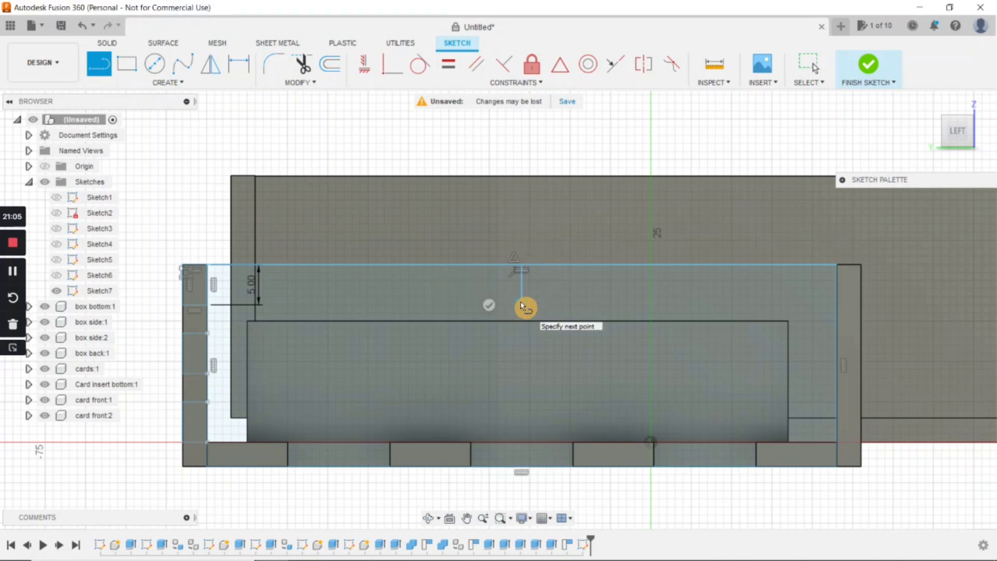
click(521, 305)
key(Escape)
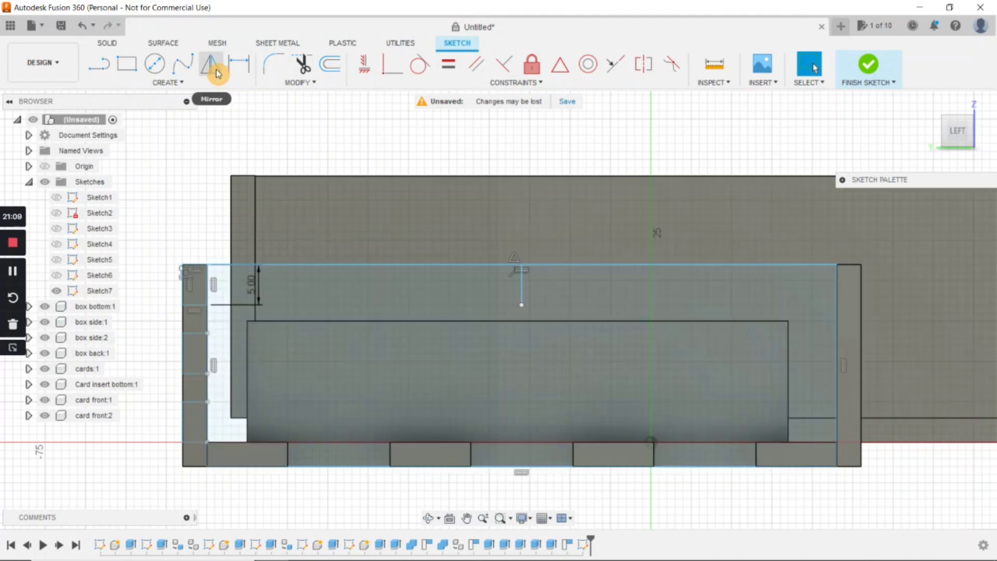
Mirror the nine tab lines at the slotted panel's end about the short vertical centre line to the opposite panel.
click(215, 72)
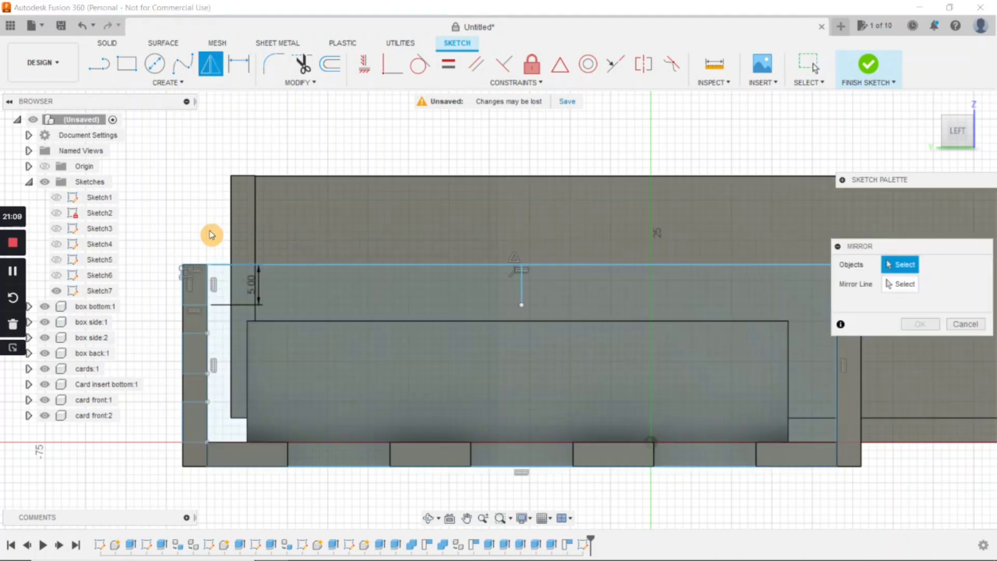
click(202, 267)
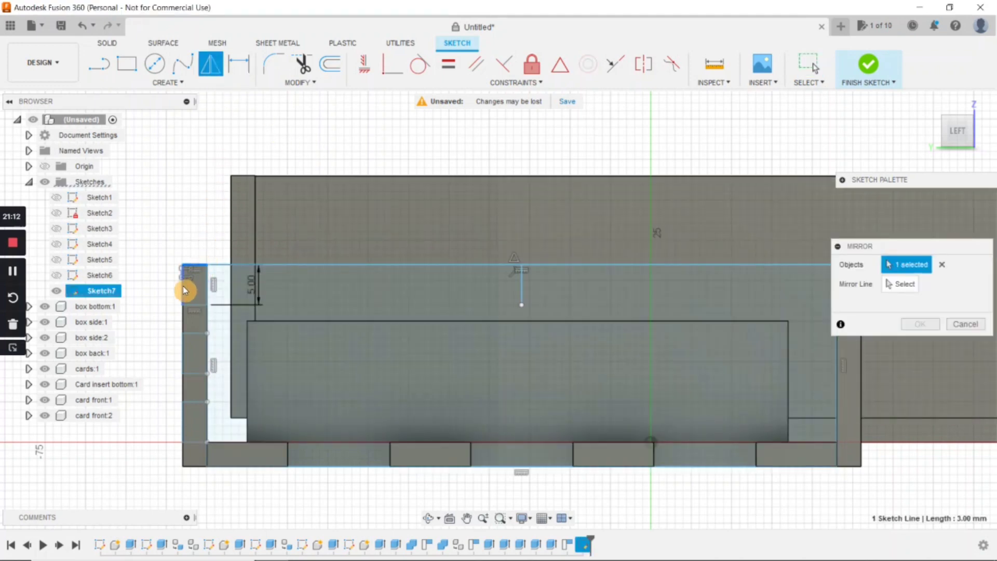
click(188, 301)
click(197, 312)
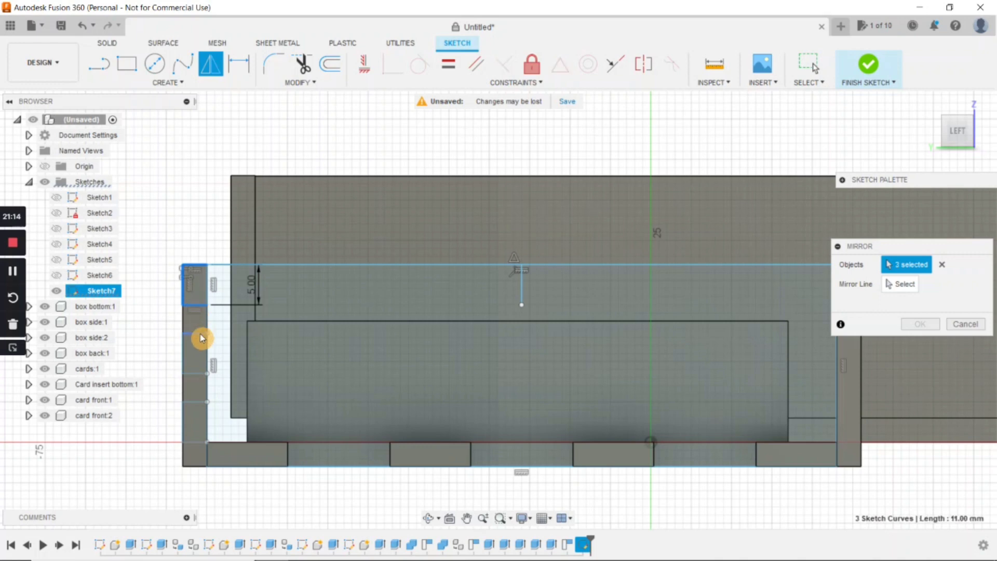
click(197, 335)
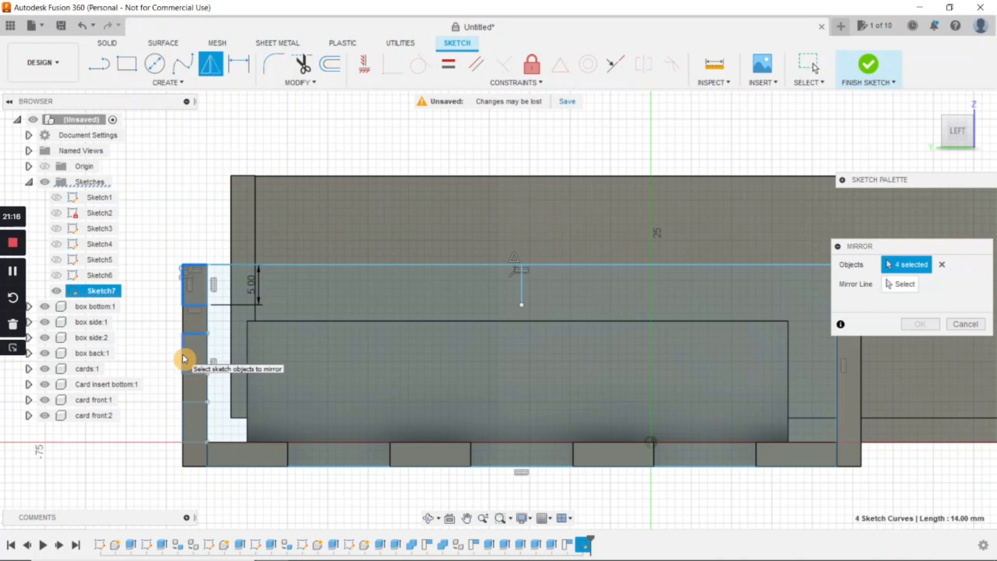
click(193, 374)
click(192, 401)
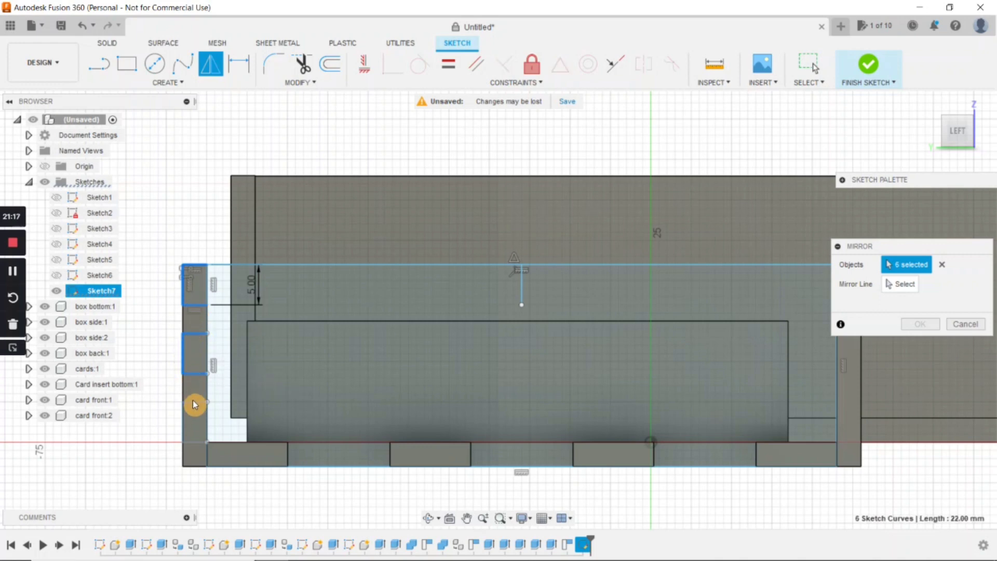
click(187, 438)
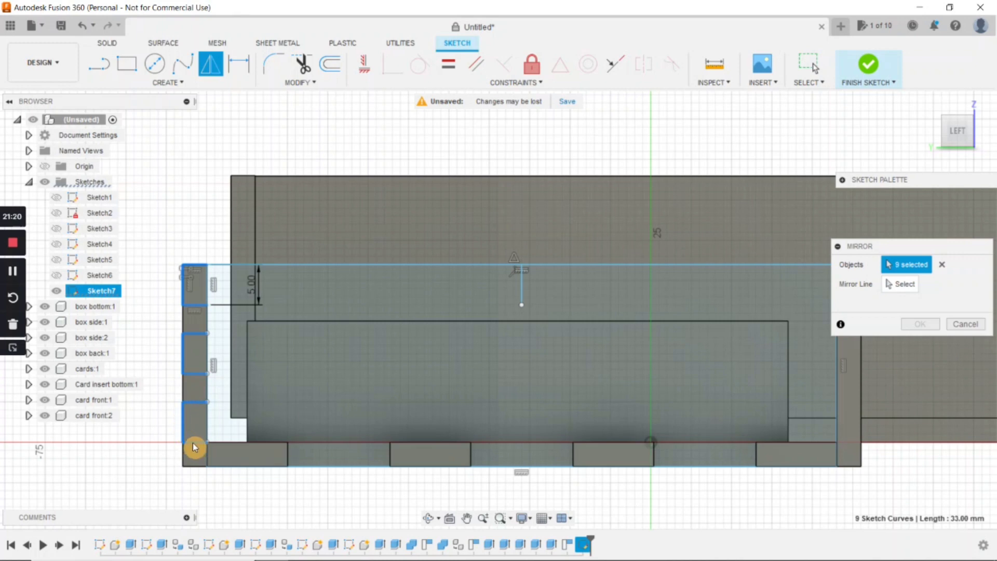
click(897, 284)
click(522, 289)
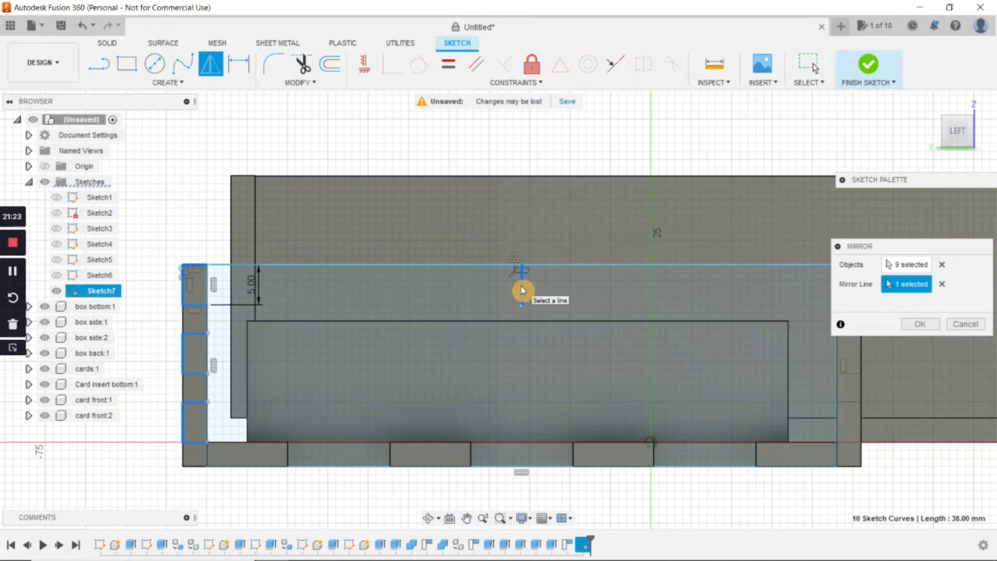
click(926, 326)
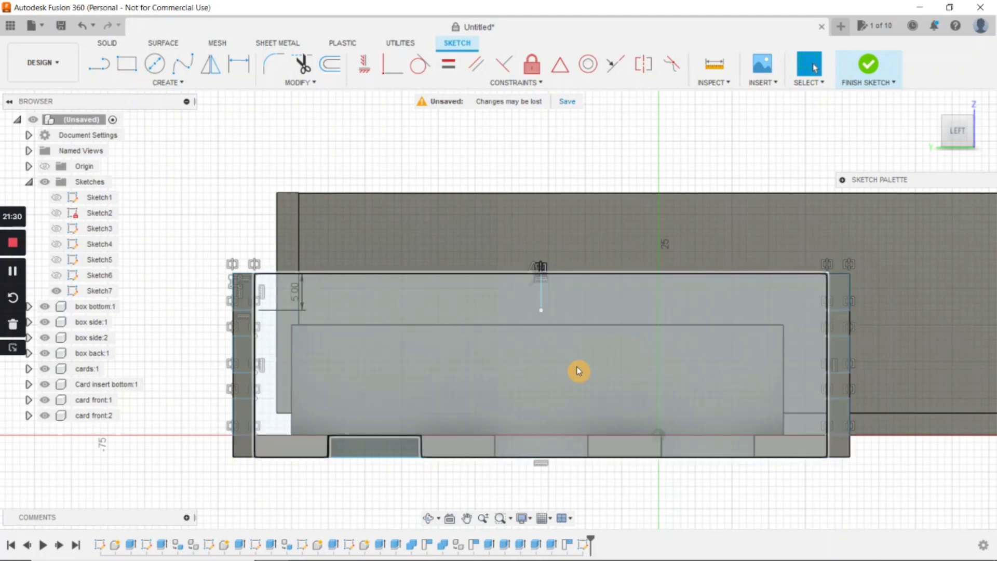
Finish the sketch and extrude the large end profile with its six side tabs 3 mm as a new component.
mouse_move(576, 367)
shift+middle_down()
mouse_move(552, 375)
mouse_move(616, 325)
mouse_move(621, 372)
mouse_move(537, 400)
mouse_move(485, 435)
mouse_move(535, 404)
shift+middle_up()
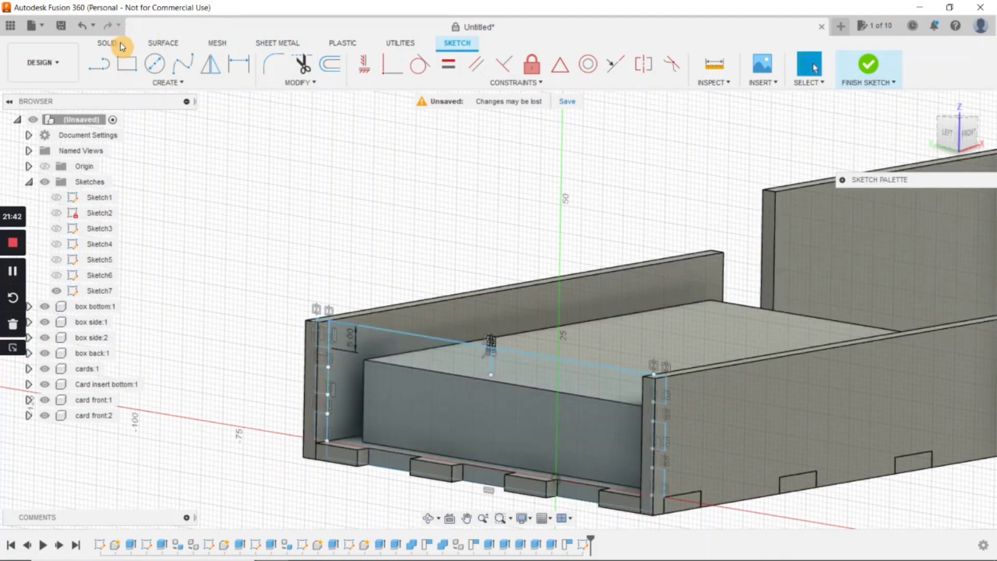
click(866, 74)
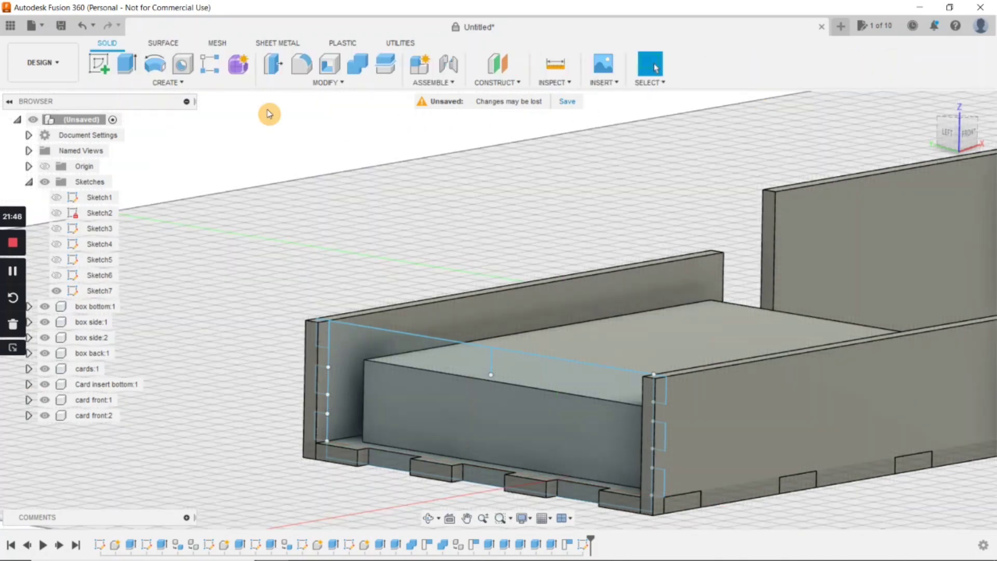
click(126, 63)
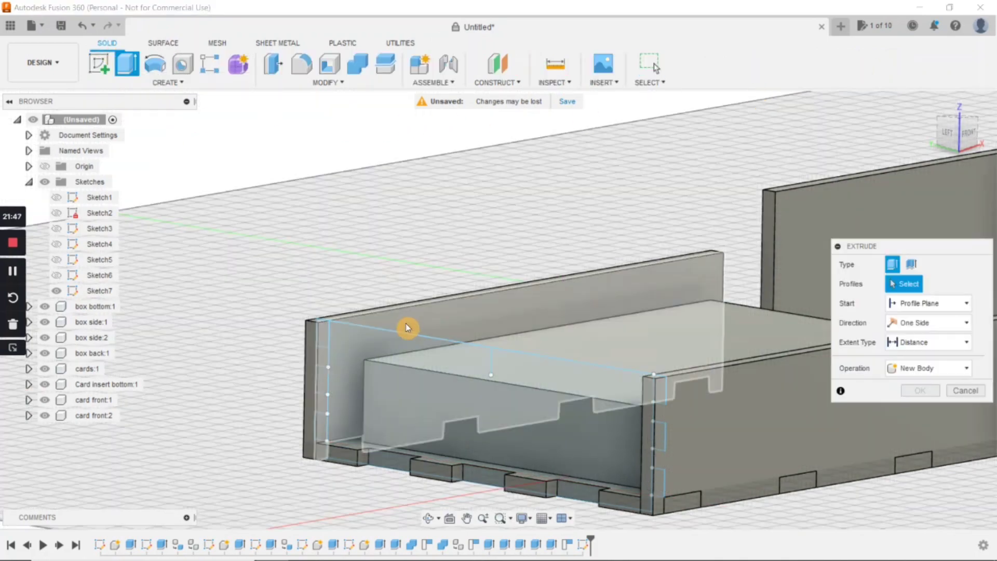
click(407, 385)
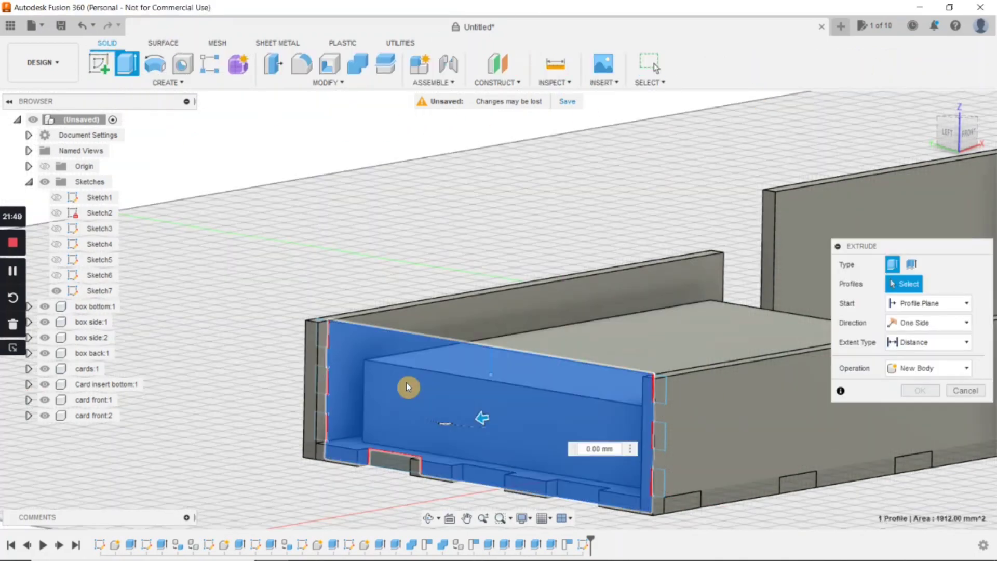
click(320, 353)
click(323, 380)
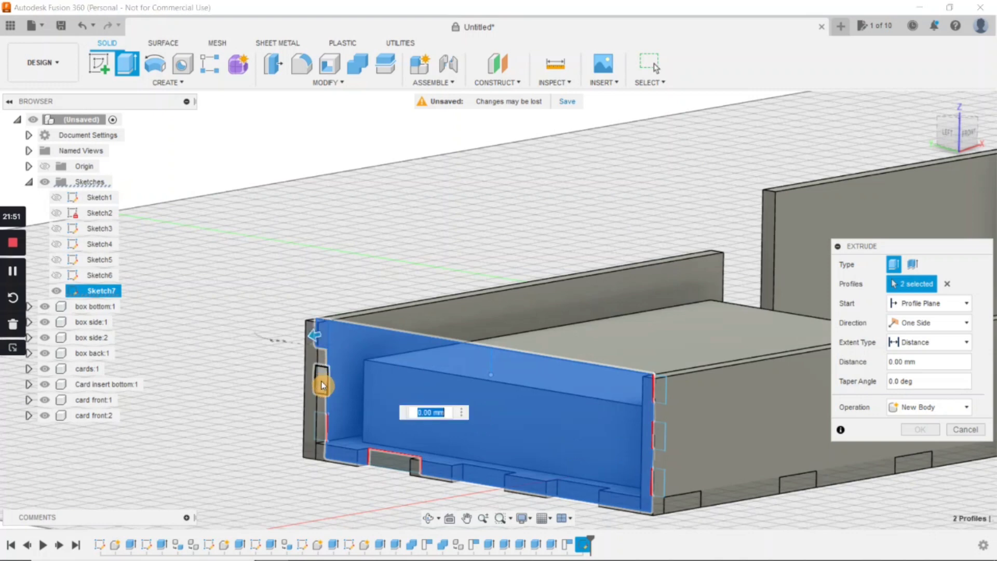
click(323, 428)
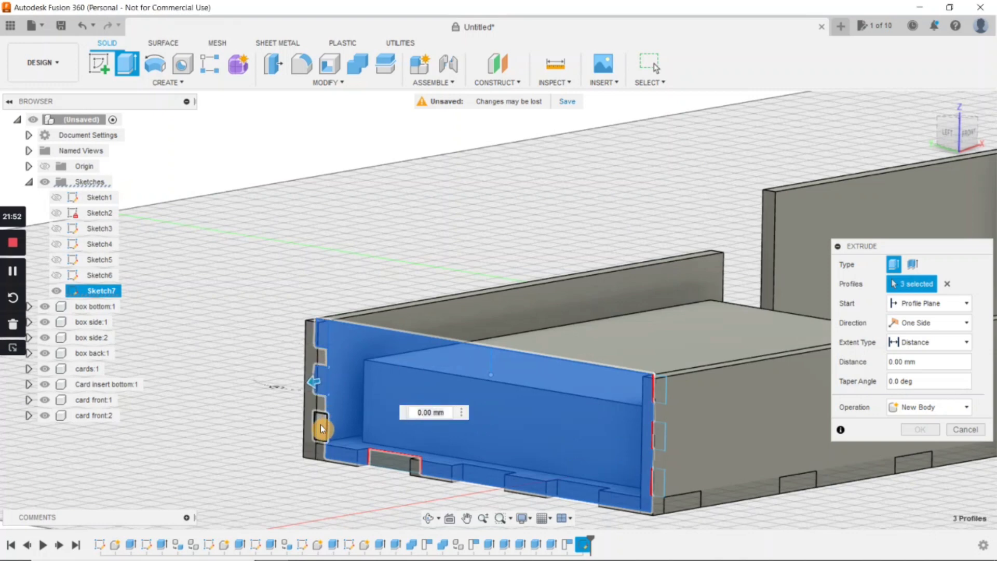
click(662, 386)
click(659, 436)
click(659, 478)
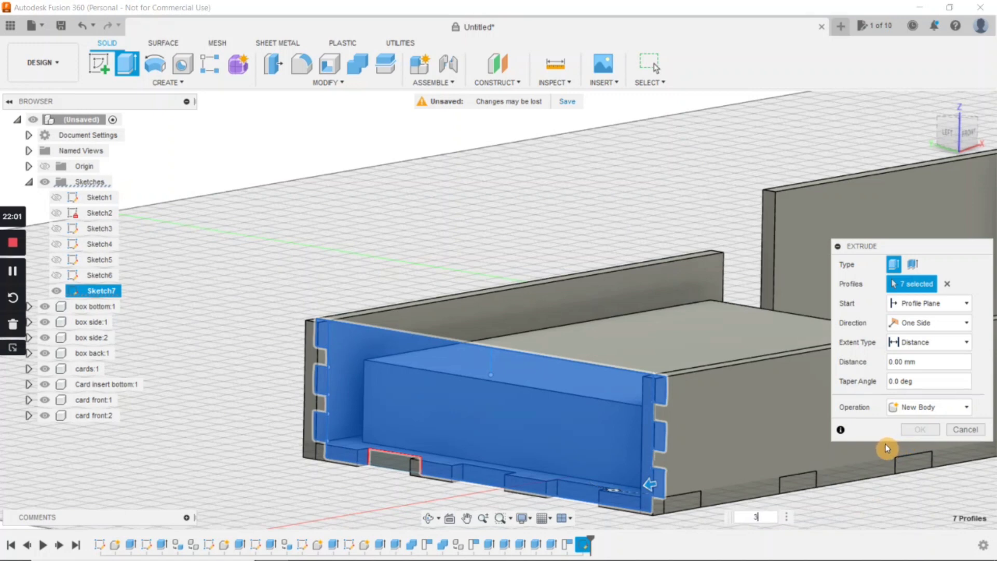
key(Return)
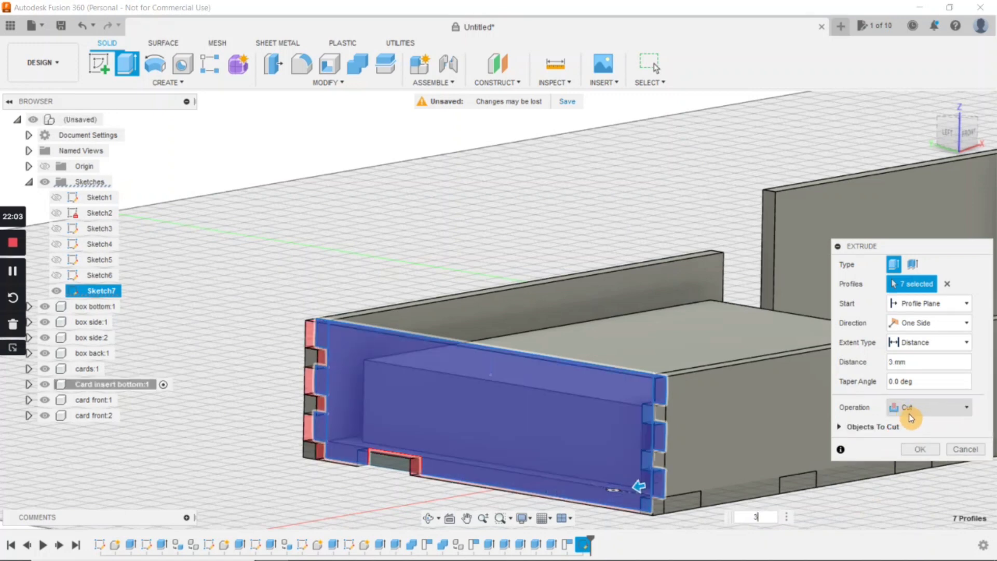
click(963, 407)
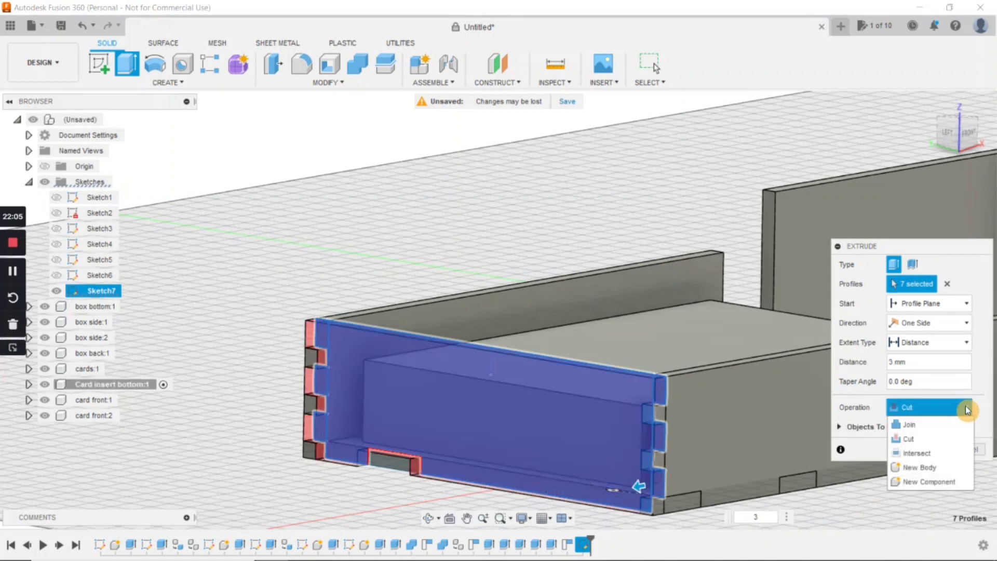
click(949, 482)
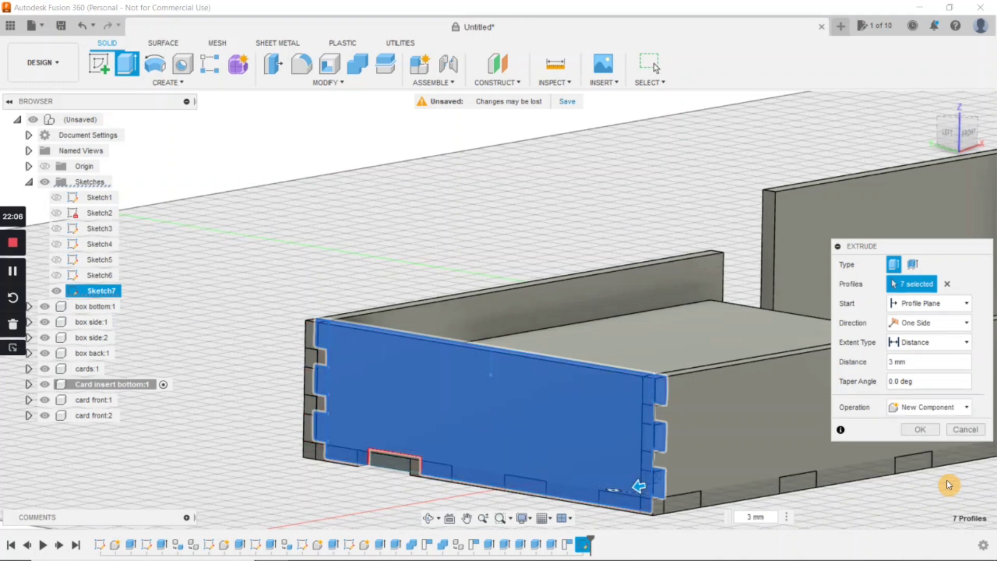
click(917, 431)
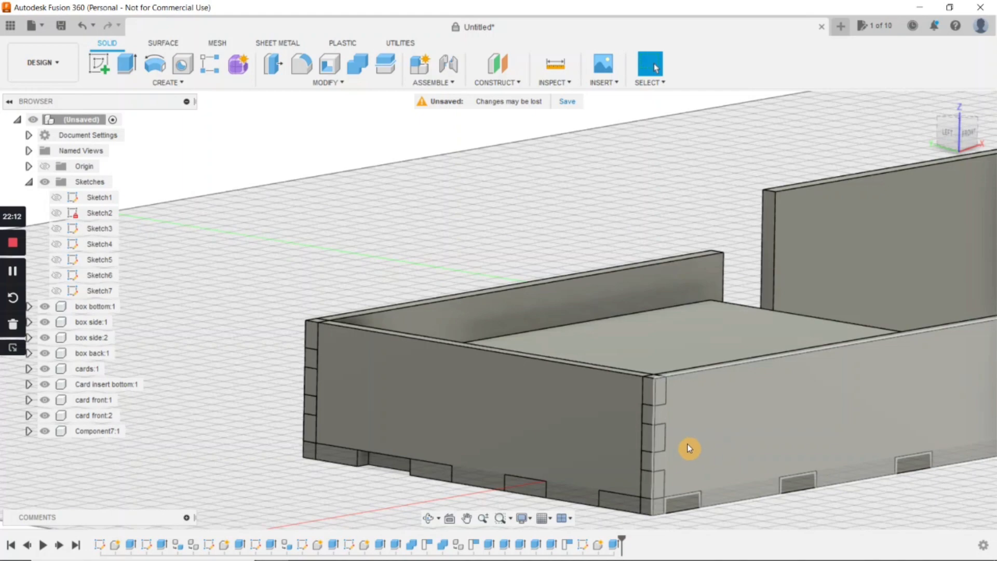
Extrude the upper face of the open notch in the end panel's lower edge 3 mm downward, joined to the panel.
shift+middle_drag(423, 480, 370, 312)
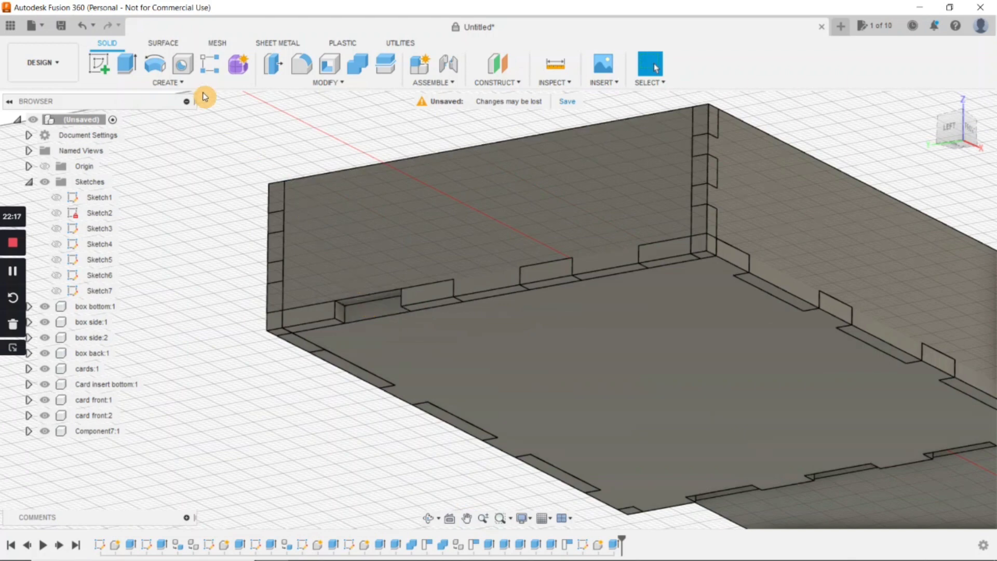
key(e)
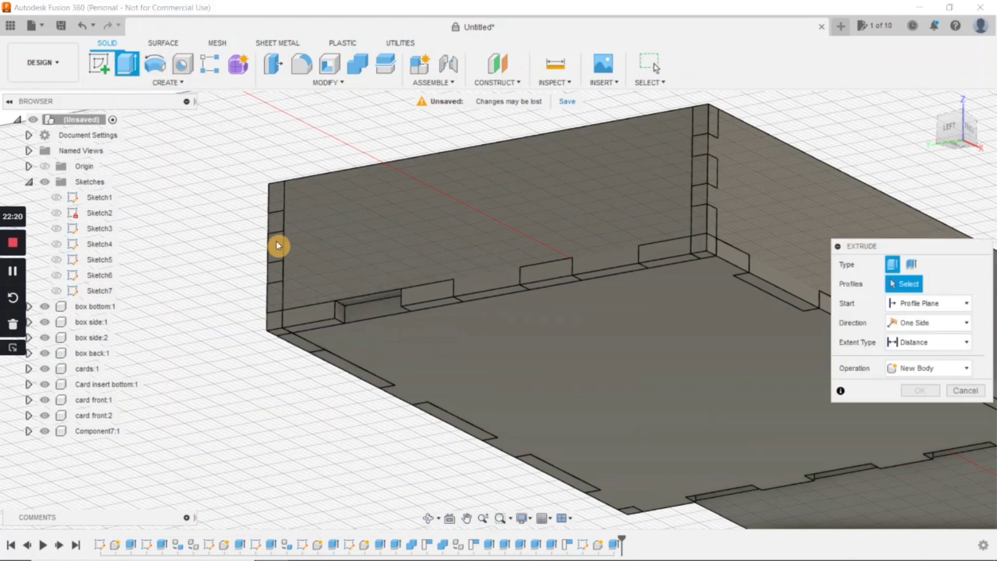
click(369, 307)
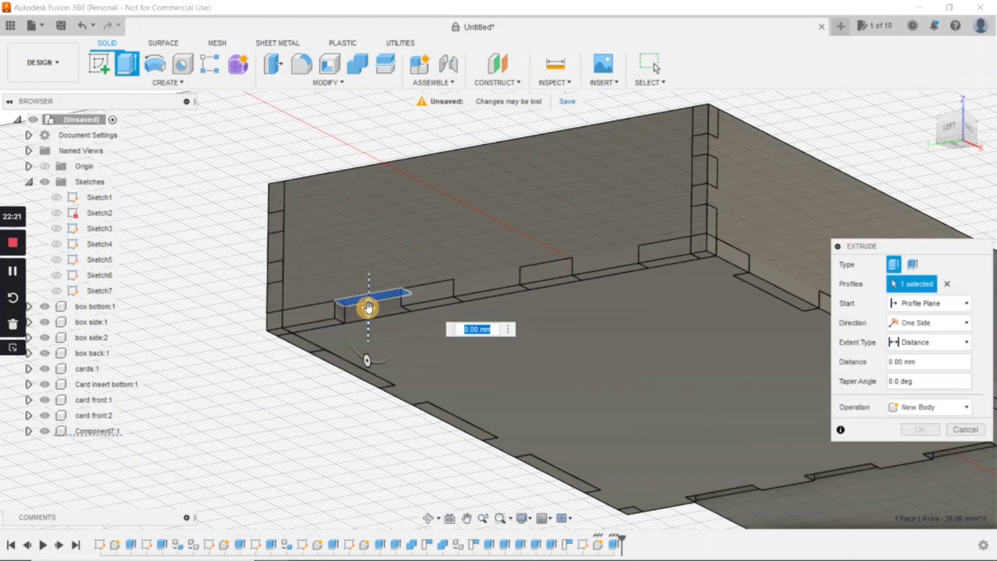
drag(368, 320, 369, 327)
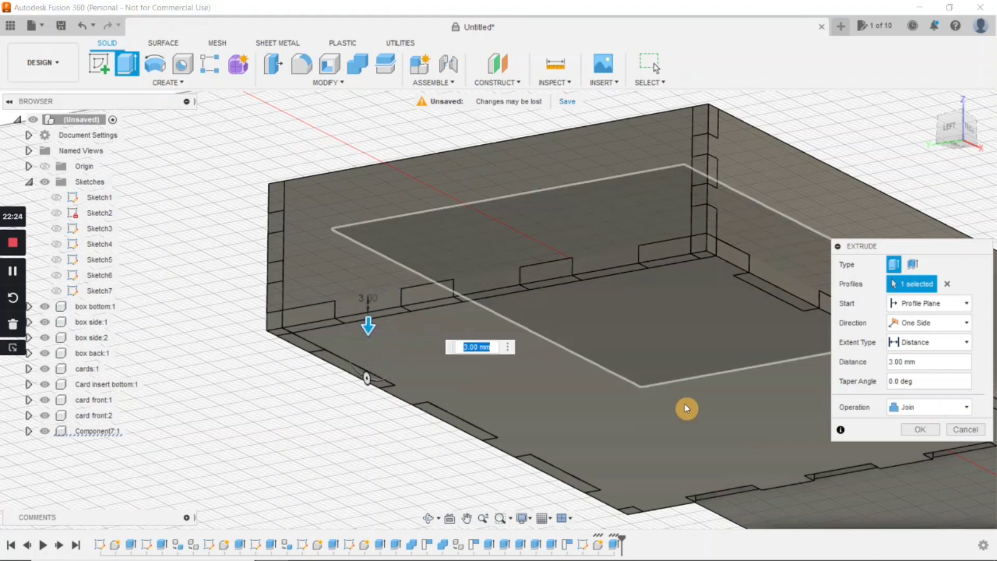
click(922, 429)
Cut the tab slots into the card front:1 panel using the new end panel as the tool body, keeping the tool.
scroll(599, 375, down, 3)
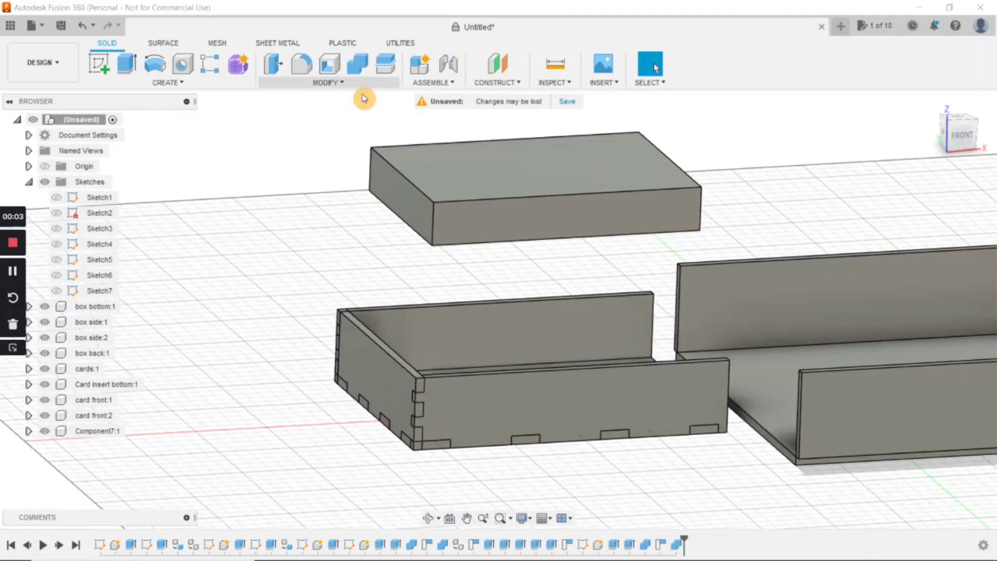
click(358, 66)
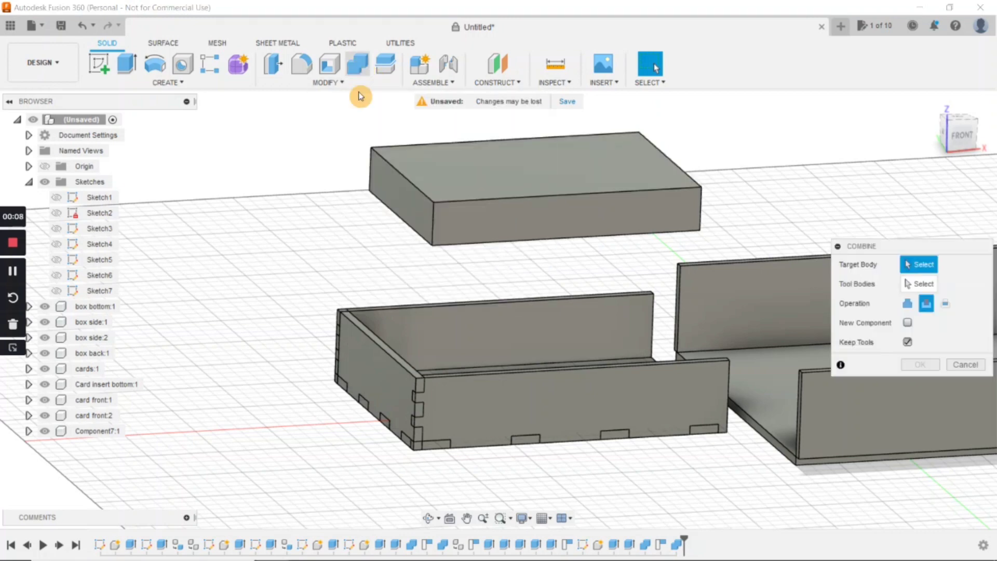
click(504, 413)
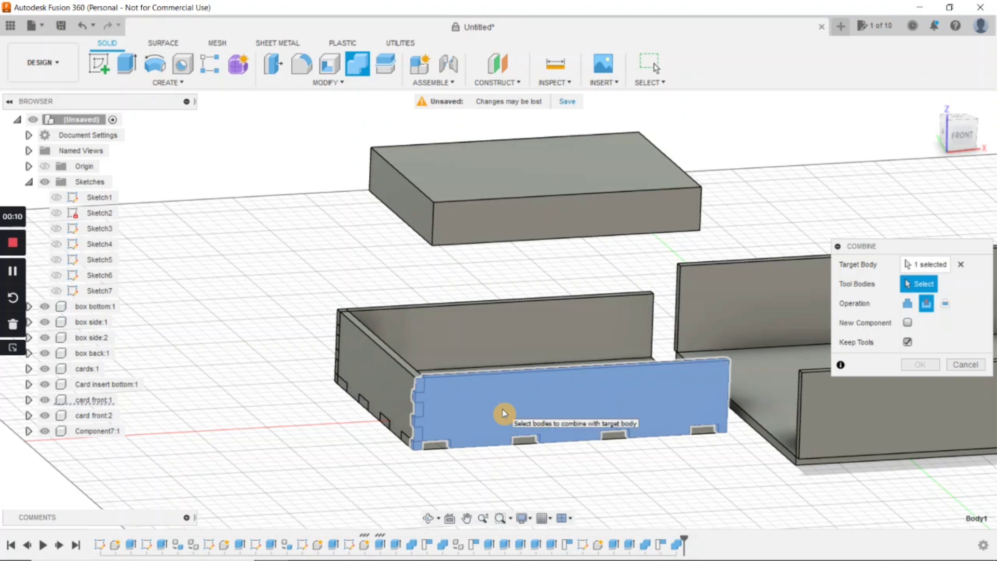
click(371, 390)
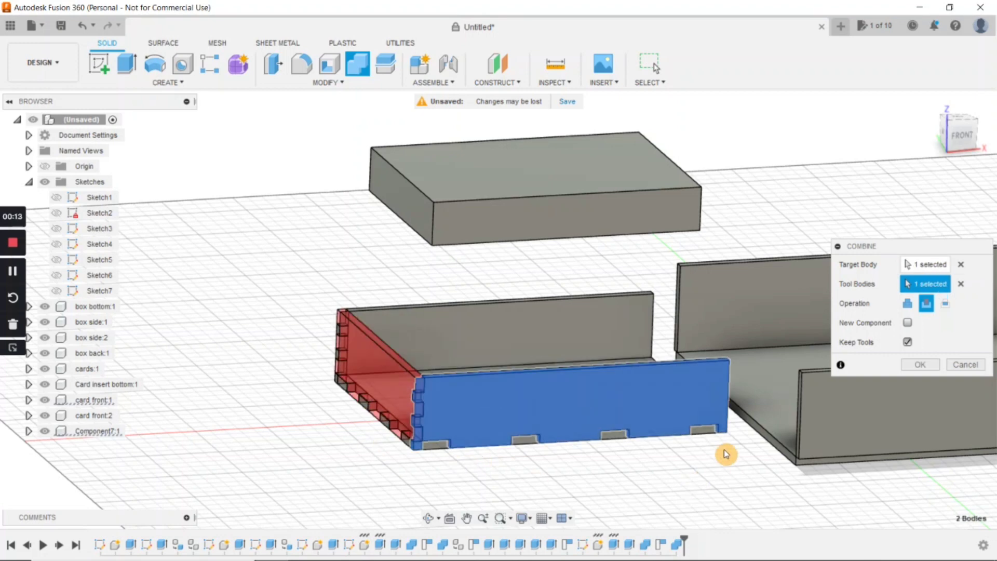
click(927, 365)
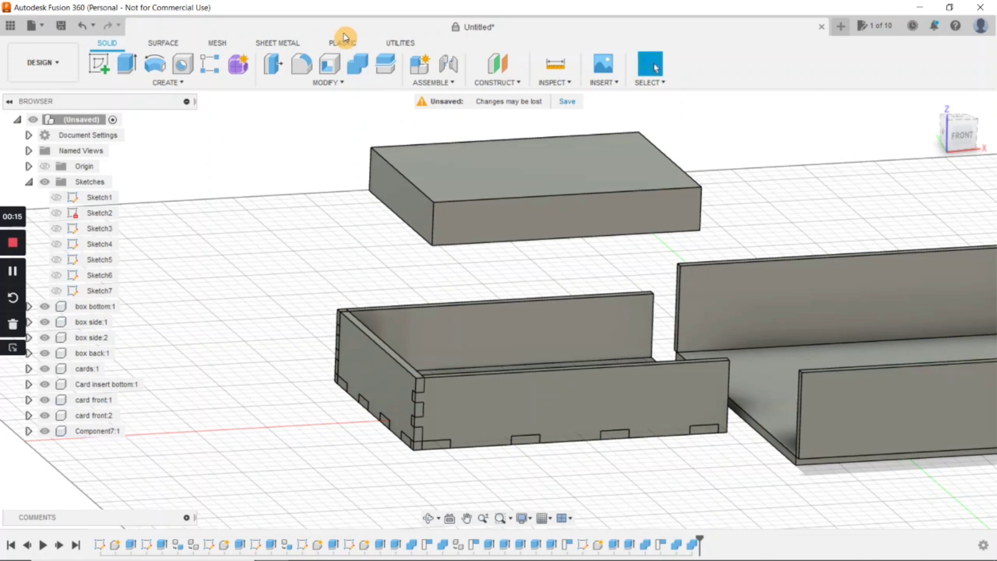
Cut the tab slots into the card front:2 panel with the end panel as the tool body, keeping the tool.
click(357, 63)
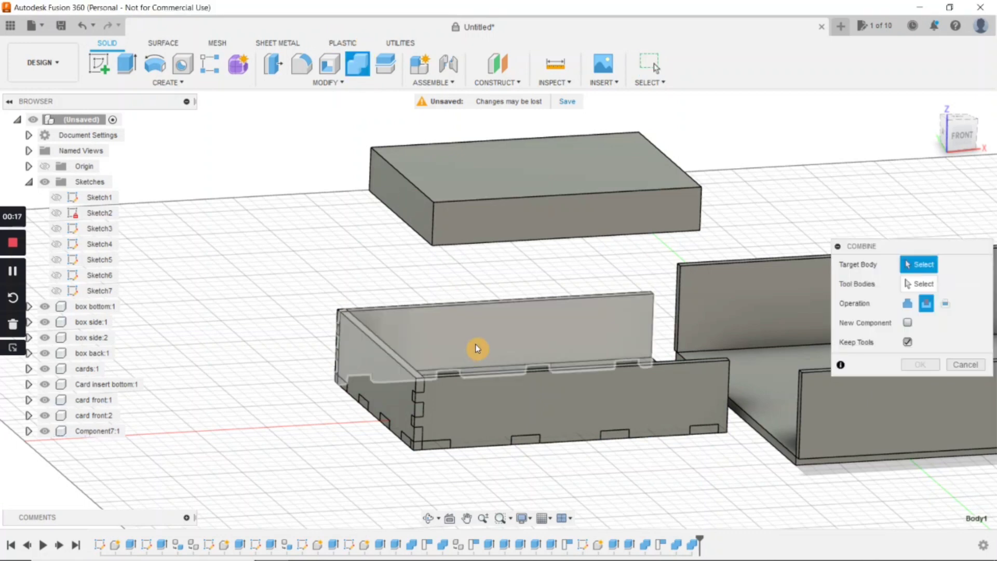
click(455, 363)
click(397, 406)
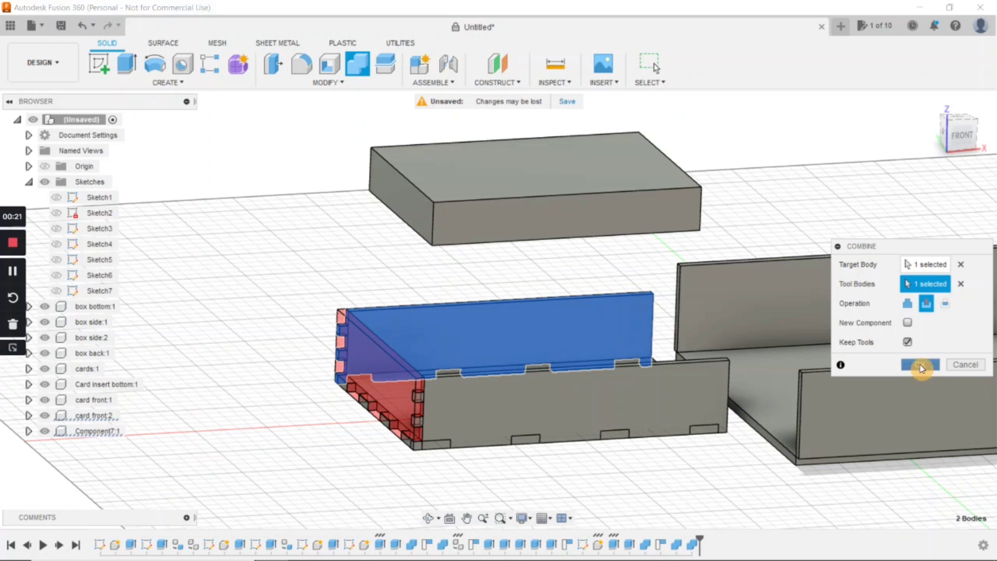
click(921, 366)
Cut the end panel's shape out of the card insert bottom, keeping the end panel as the tool body.
click(358, 65)
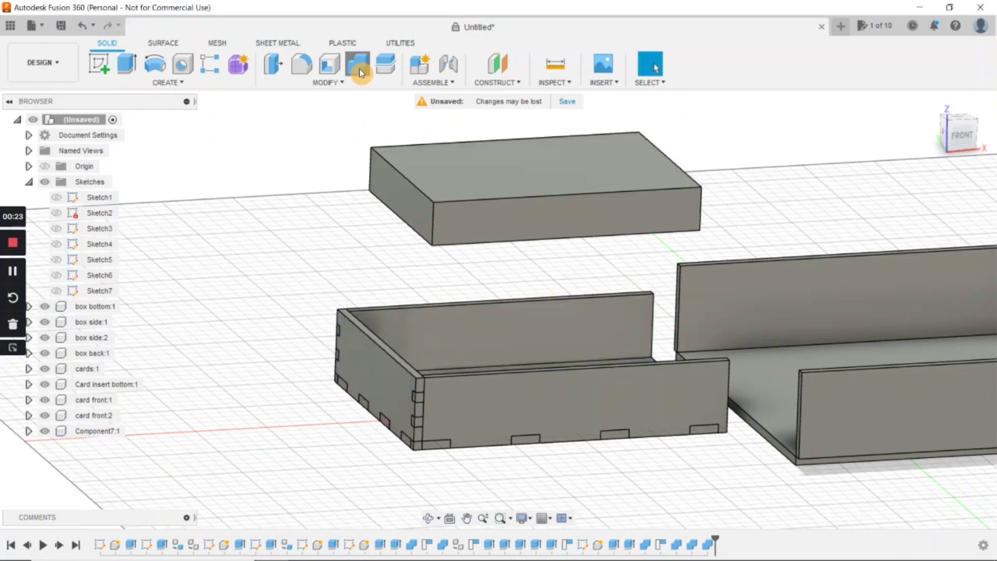
click(528, 440)
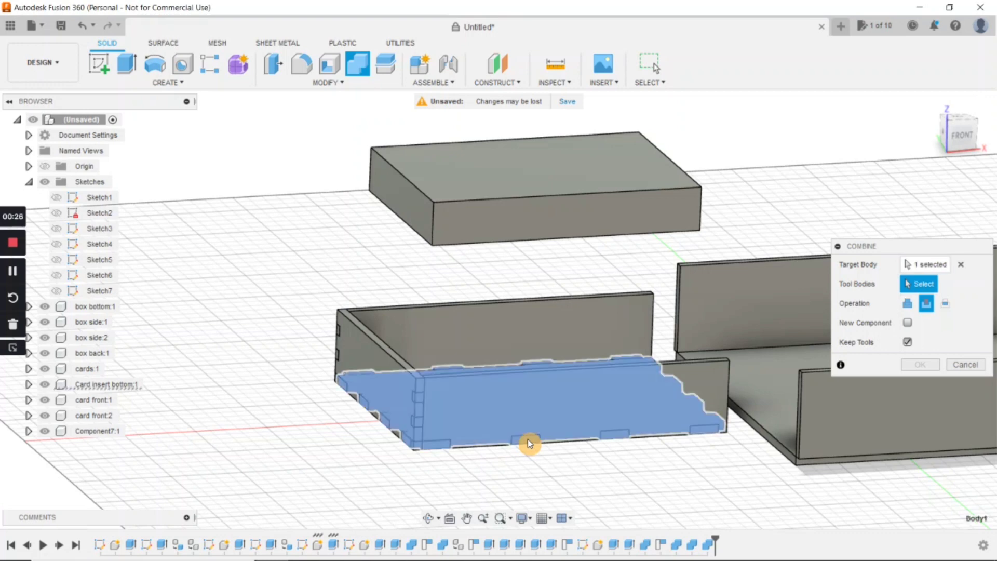
click(398, 404)
click(917, 365)
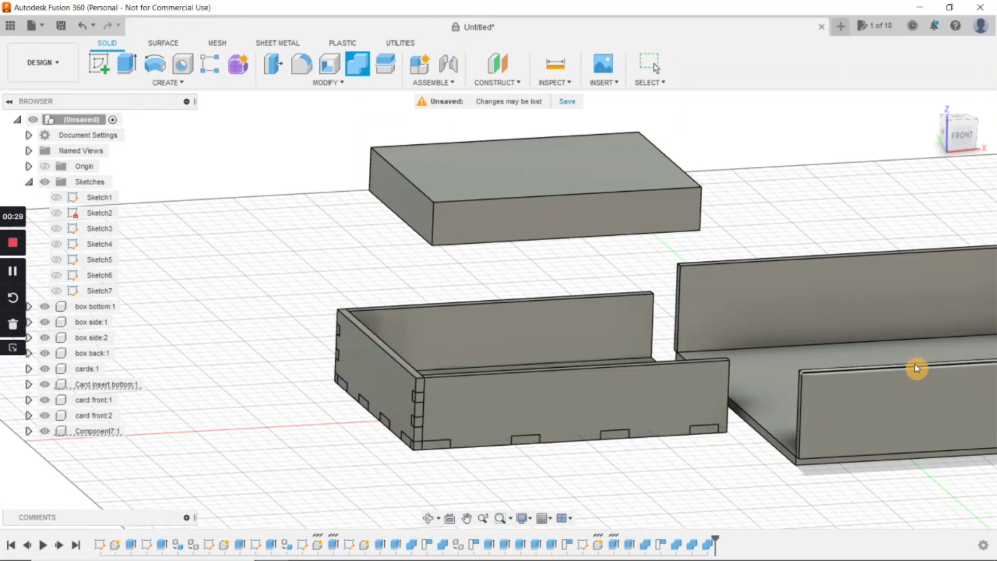
Pull the left end panel 30 mm outward from the card insert to check its cut joints, and cancel the move.
key(m)
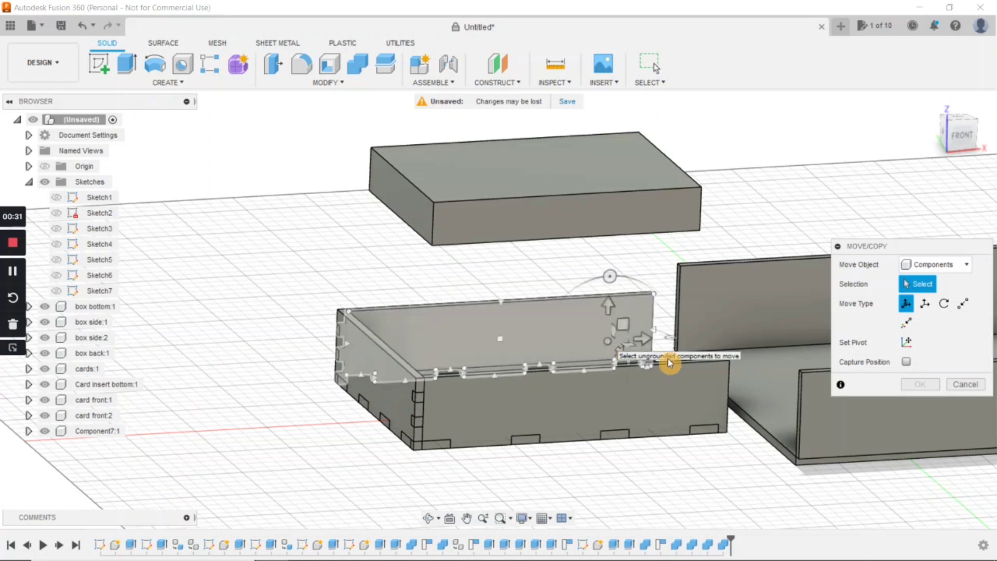
click(574, 374)
click(395, 390)
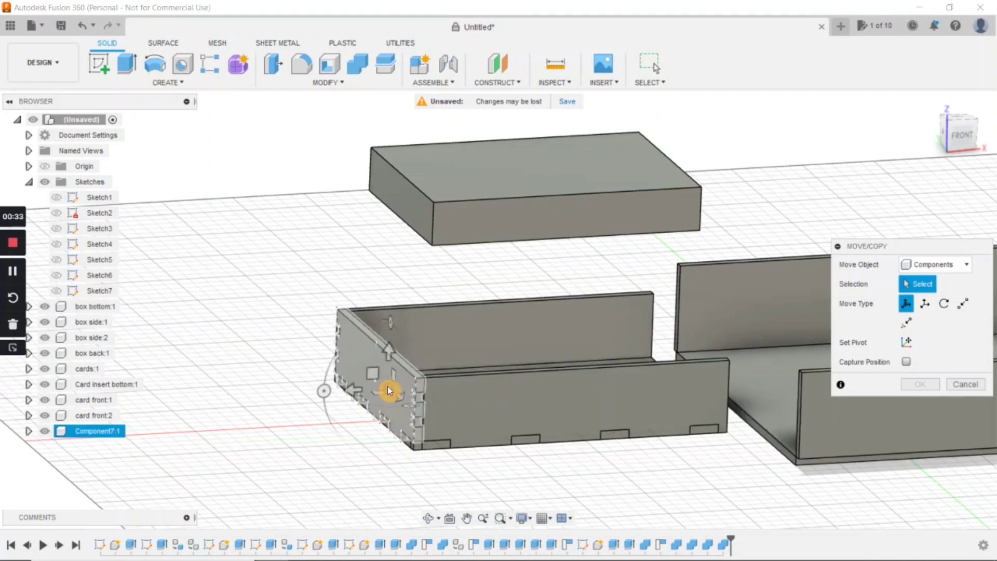
click(376, 394)
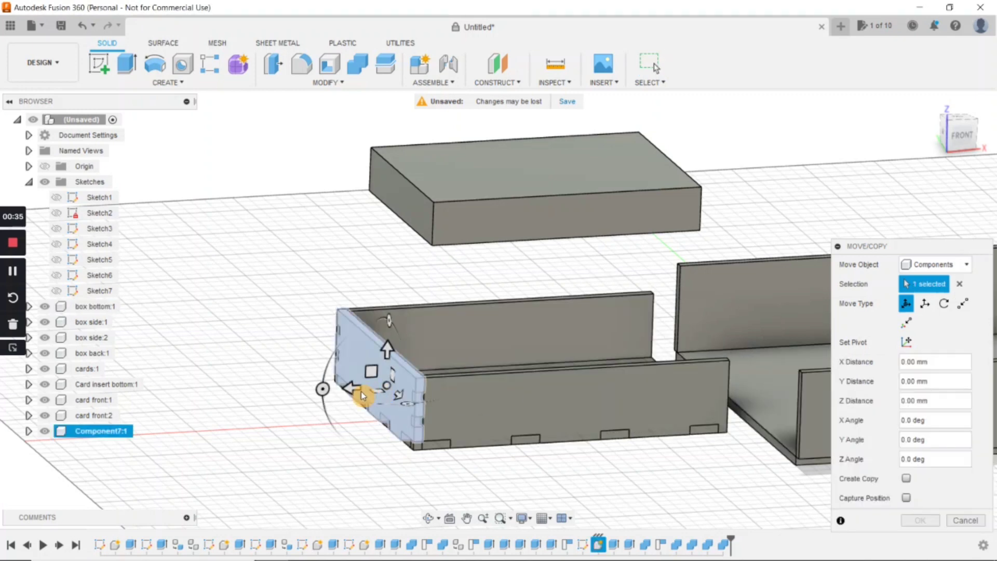
drag(362, 396, 267, 393)
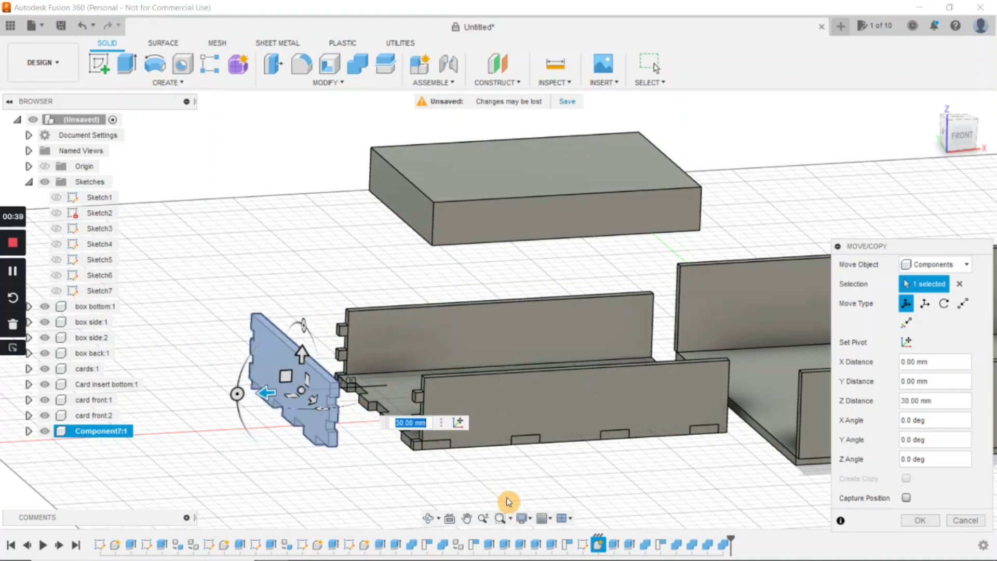
key(Return)
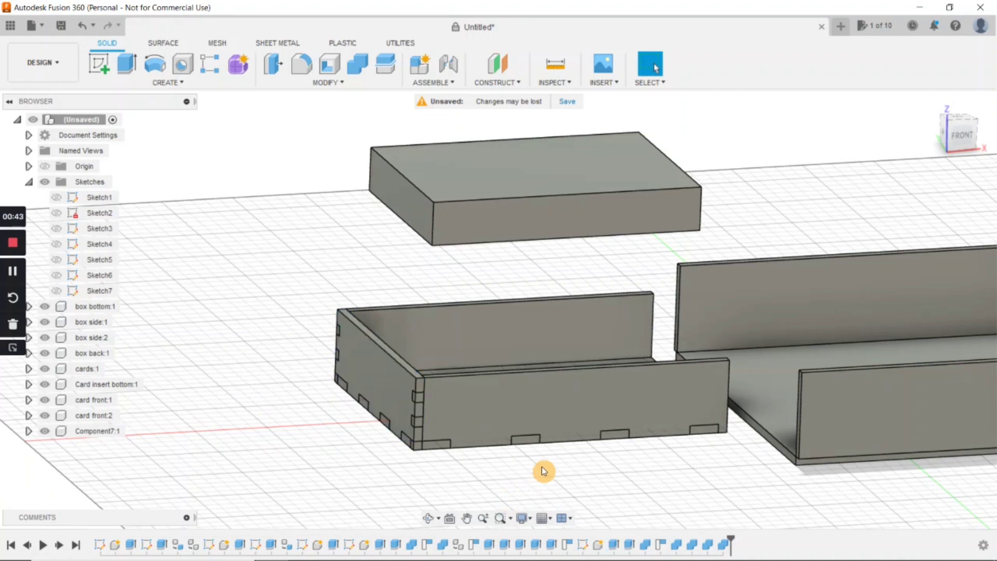
Rename the end panel component as card side.
shift+middle_drag(543, 462, 530, 470)
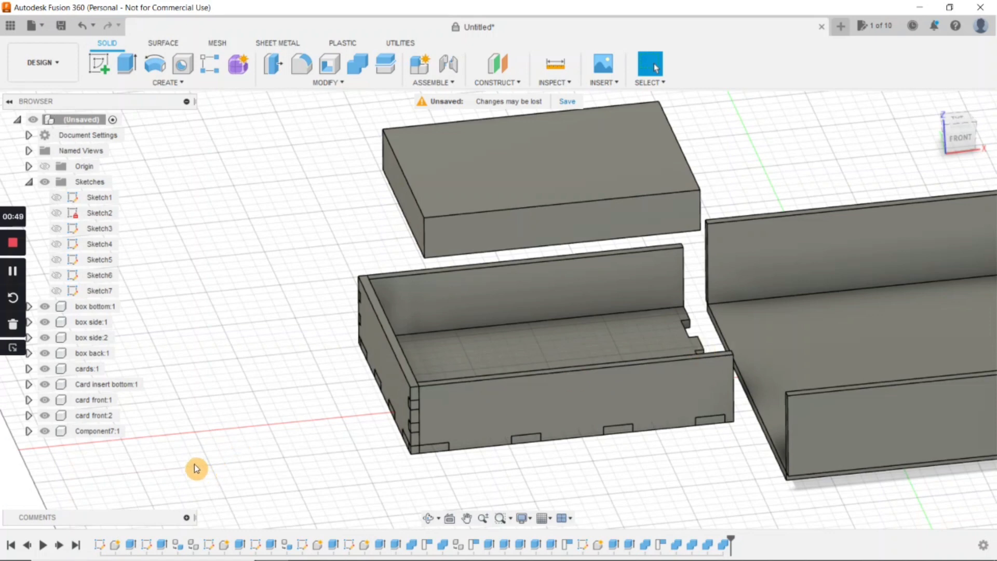
right_click(98, 431)
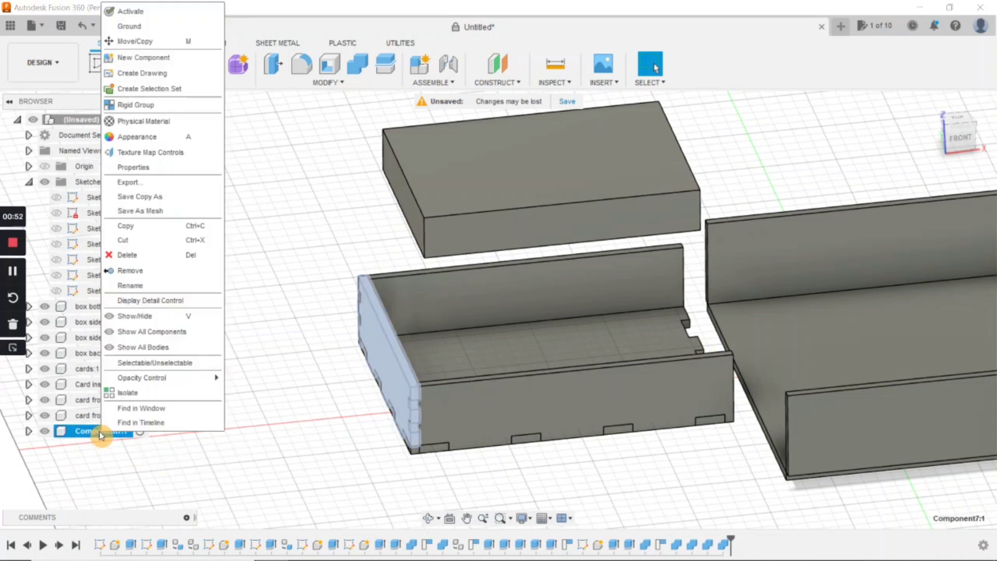
click(141, 287)
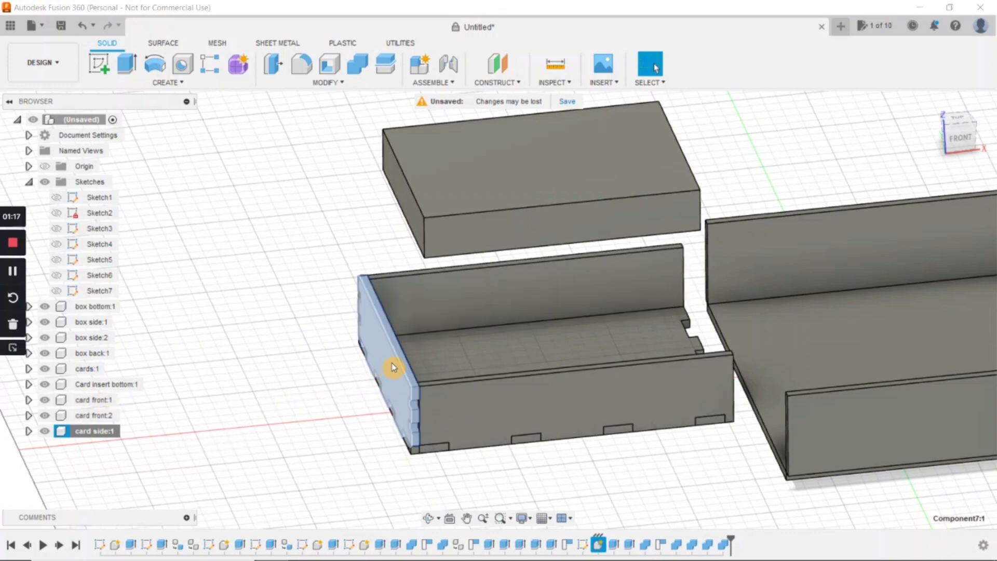
Move a copy of the card side panel along X to the card insert's open end, flush with the ends of the front and back panels.
key(m)
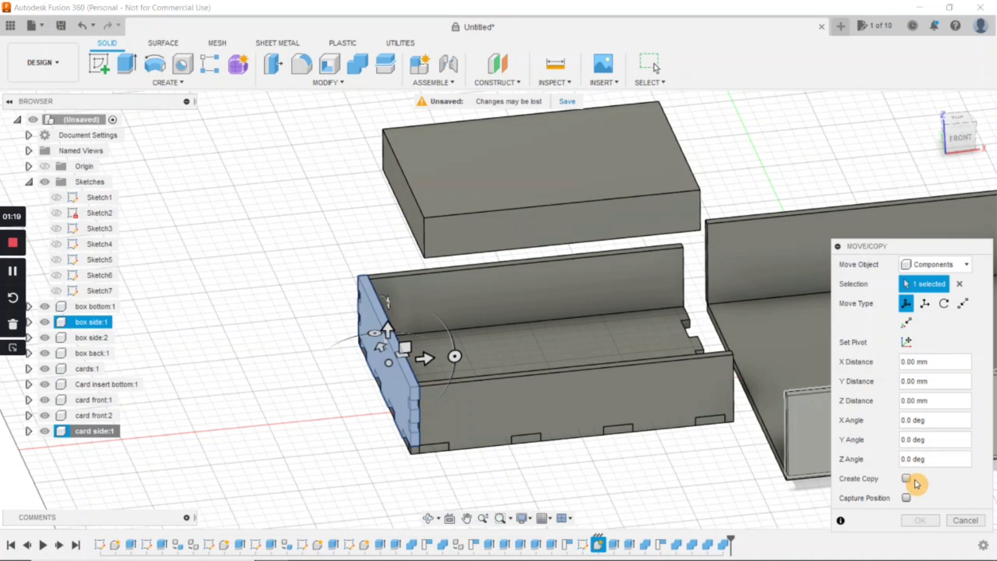
click(906, 478)
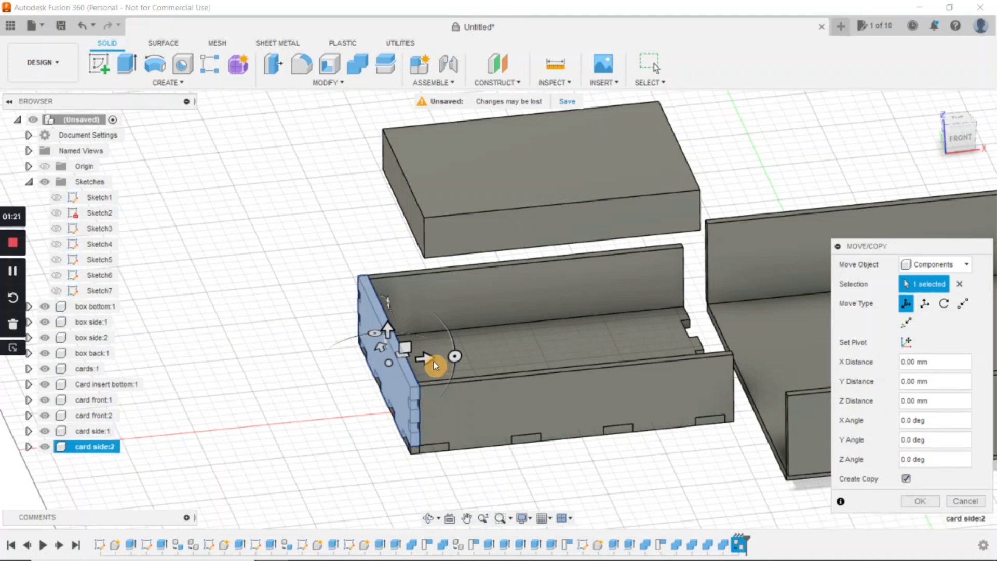
drag(431, 360, 742, 313)
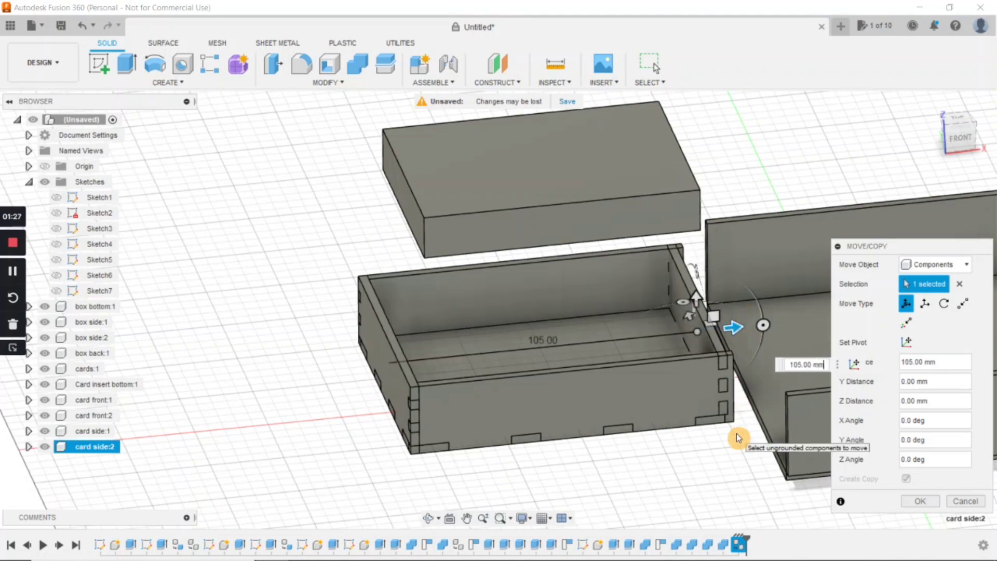
scroll(737, 433, up, 5)
middle_drag(665, 461, 633, 476)
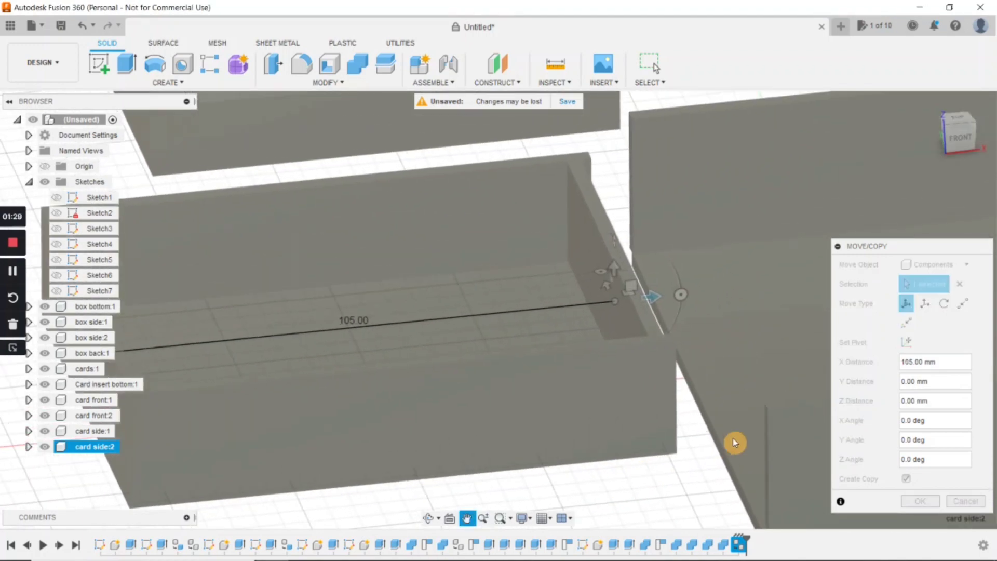
shift+middle_drag(717, 444, 700, 464)
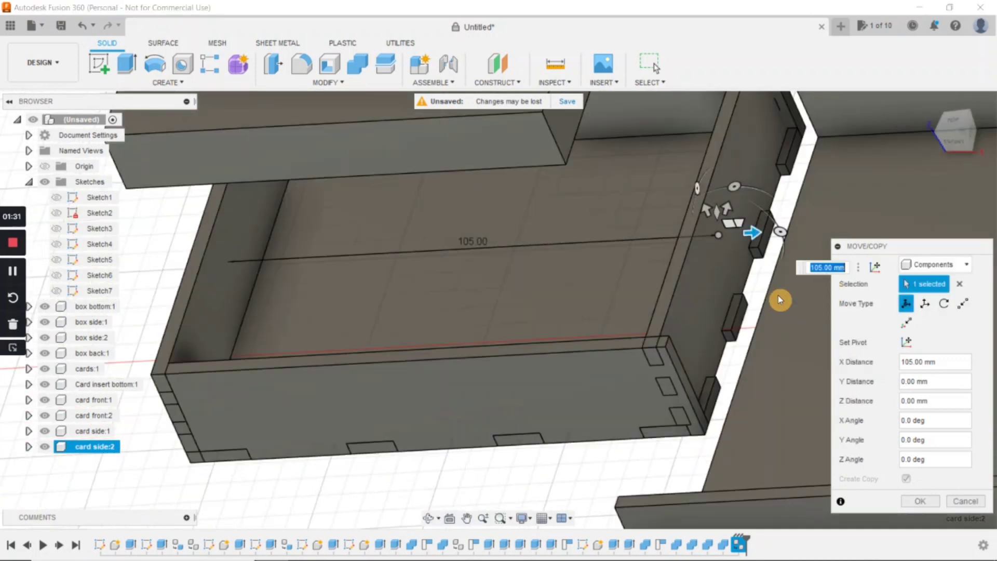
middle_drag(742, 312, 719, 371)
scroll(742, 313, up, 2)
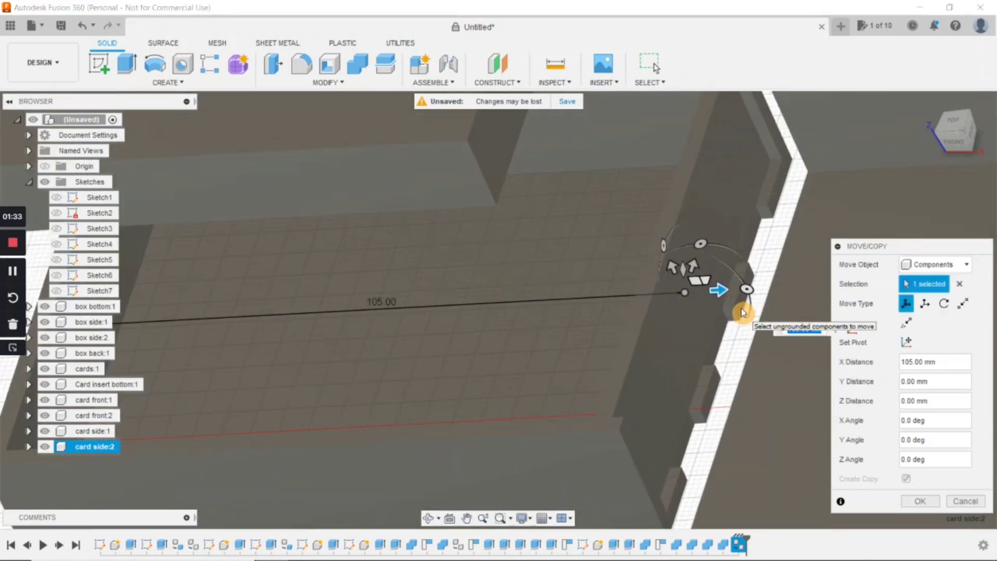
drag(718, 289, 729, 289)
key(Return)
scroll(730, 291, down, 5)
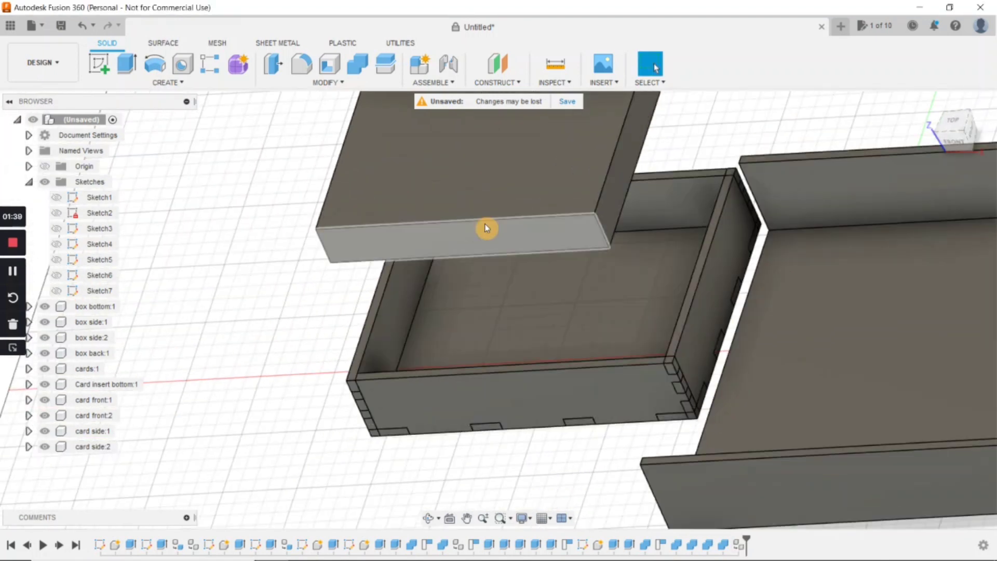
Cut the card front:1 panel with the copied card side:2 panel as the tool body, keeping the tool.
click(356, 65)
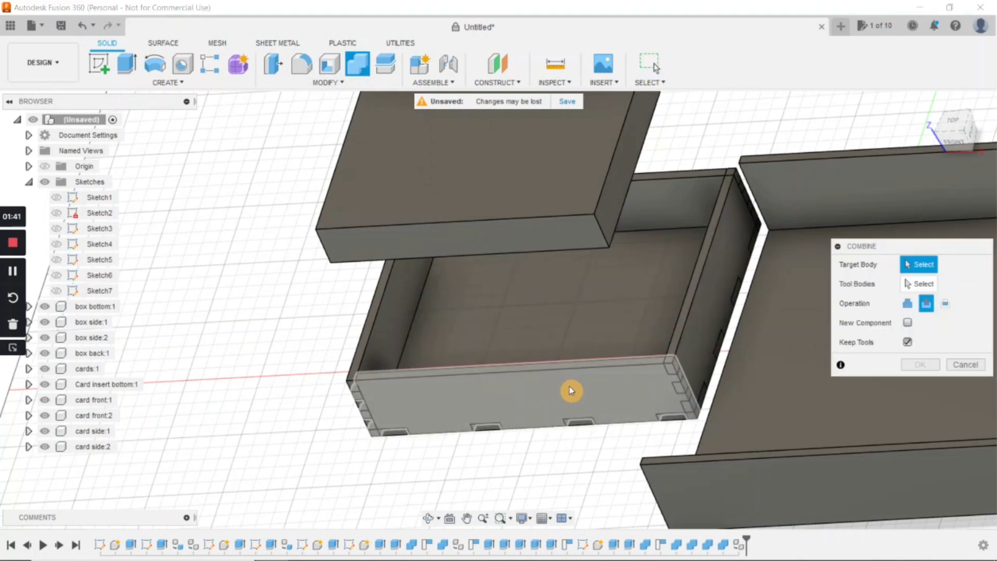
click(619, 363)
click(712, 312)
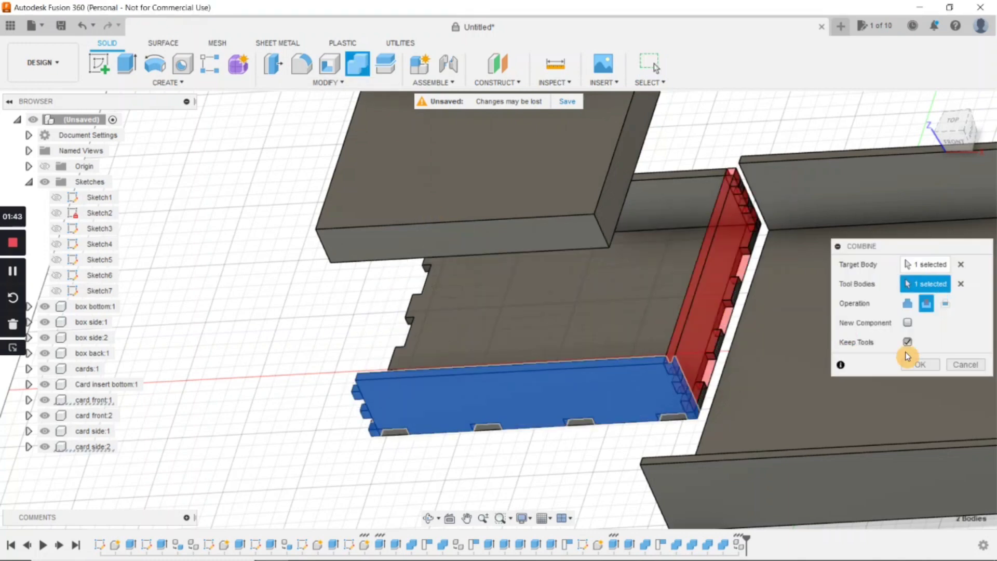
click(933, 368)
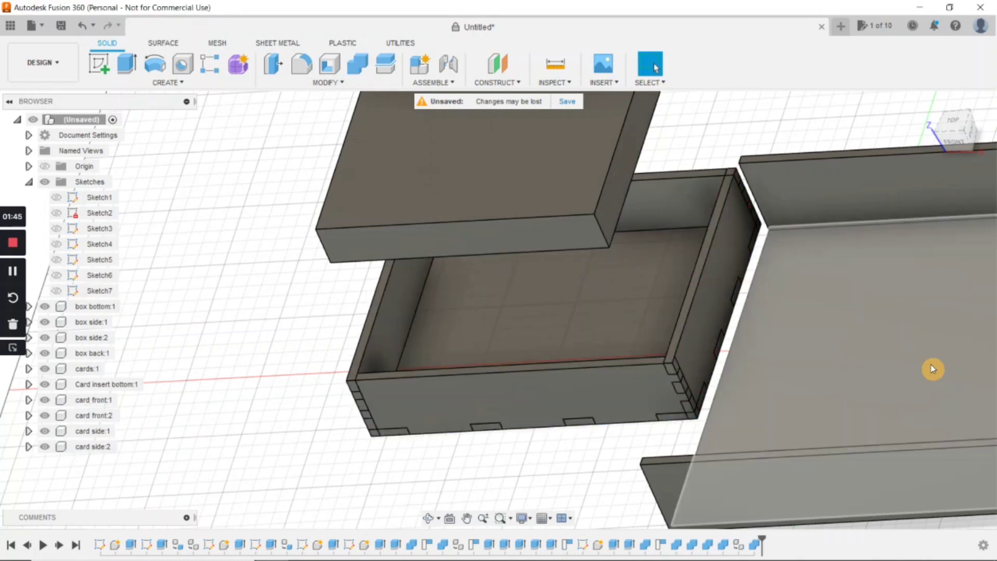
Cut the card front:2 panel with the card side:2 panel as the tool body, keeping the tool.
click(358, 68)
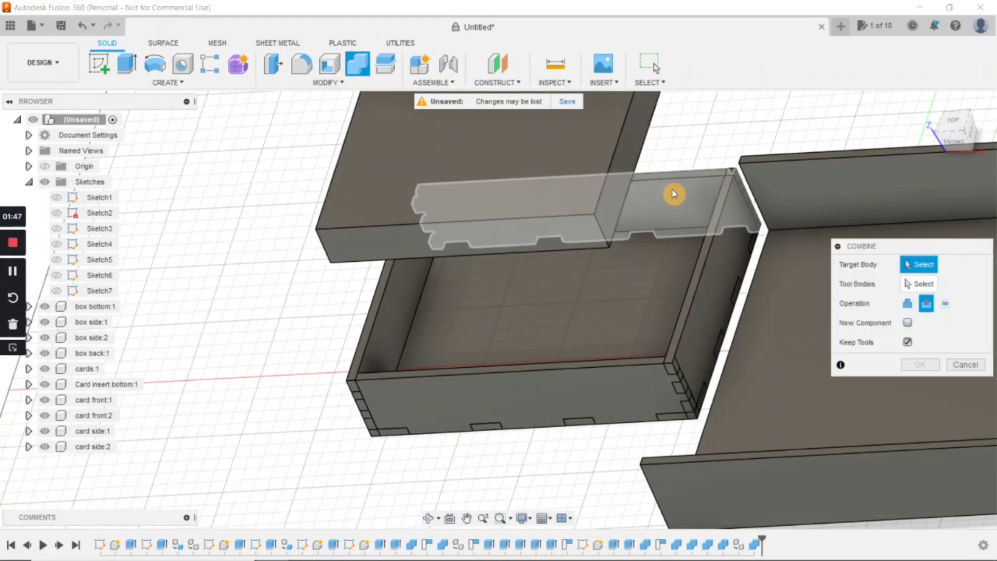
click(676, 196)
click(727, 272)
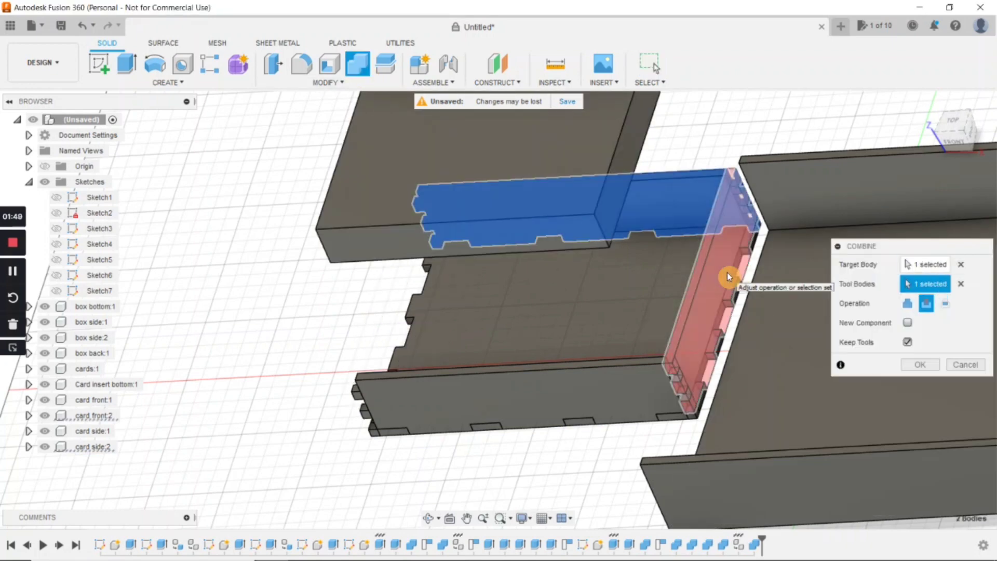
click(914, 365)
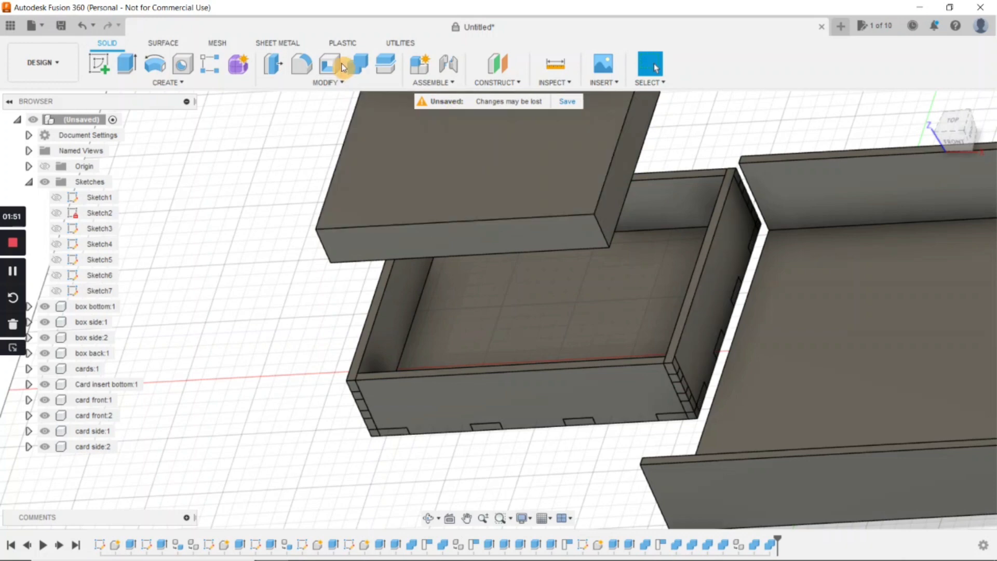
Cut the card side:2 panel's shape out of the card insert bottom, keeping the panel as the tool body.
click(360, 66)
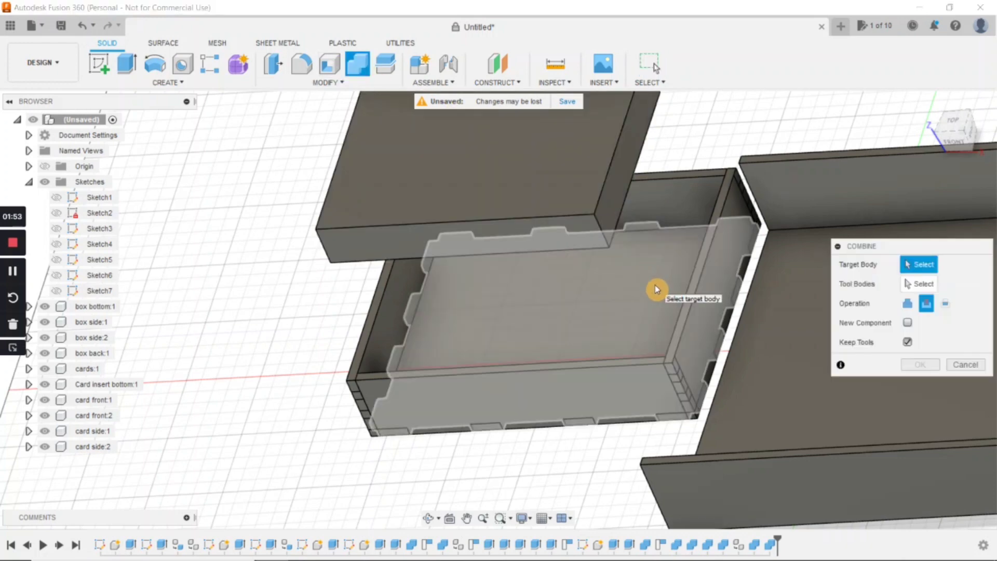
click(656, 289)
click(720, 300)
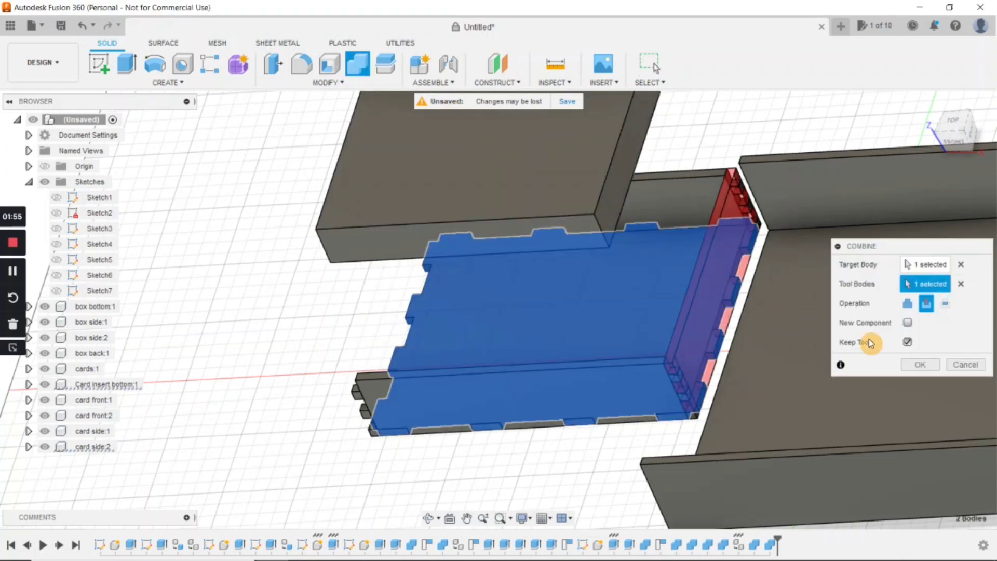
click(909, 366)
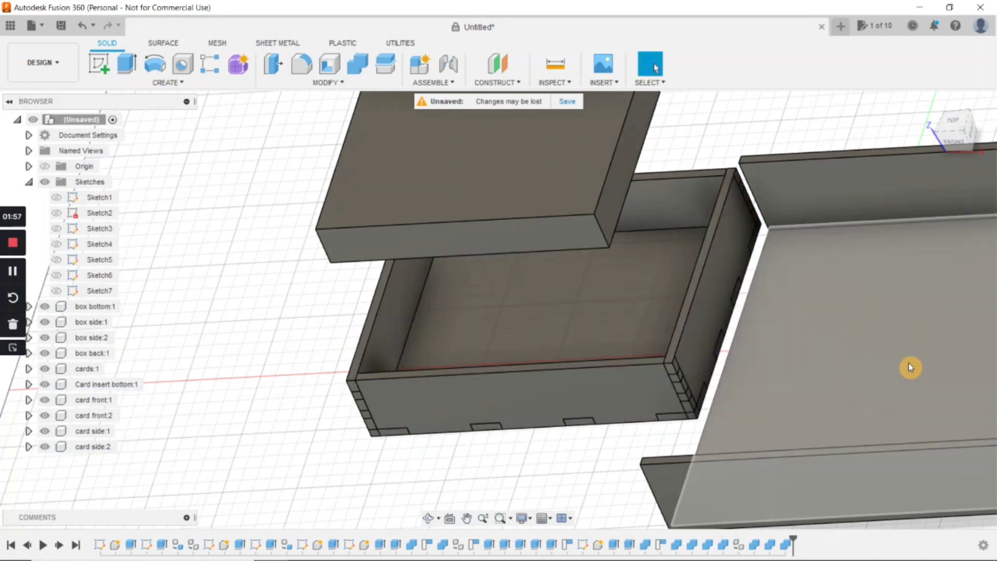
Move the card side:2 panel 35 mm straight up out of the card insert.
key(m)
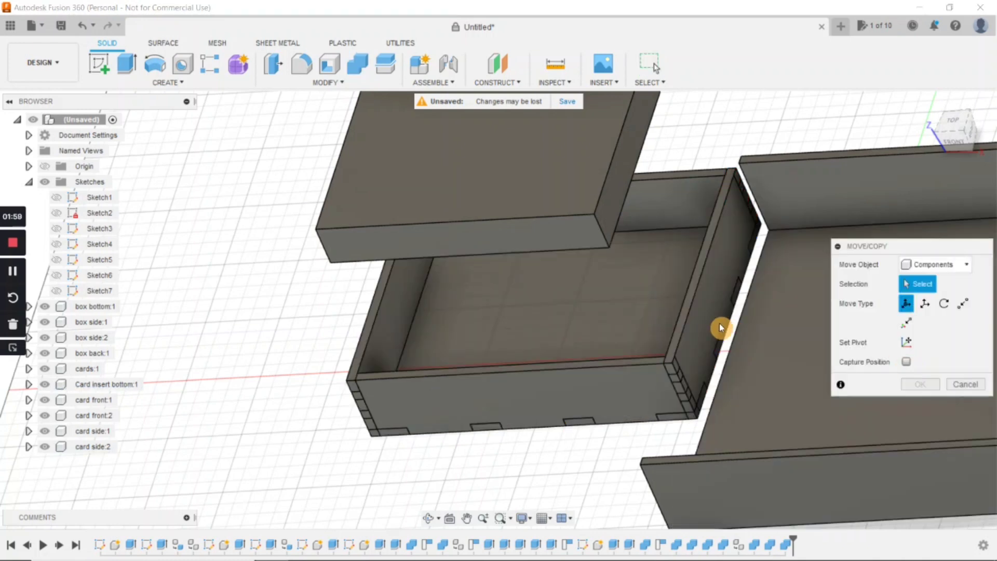
click(708, 323)
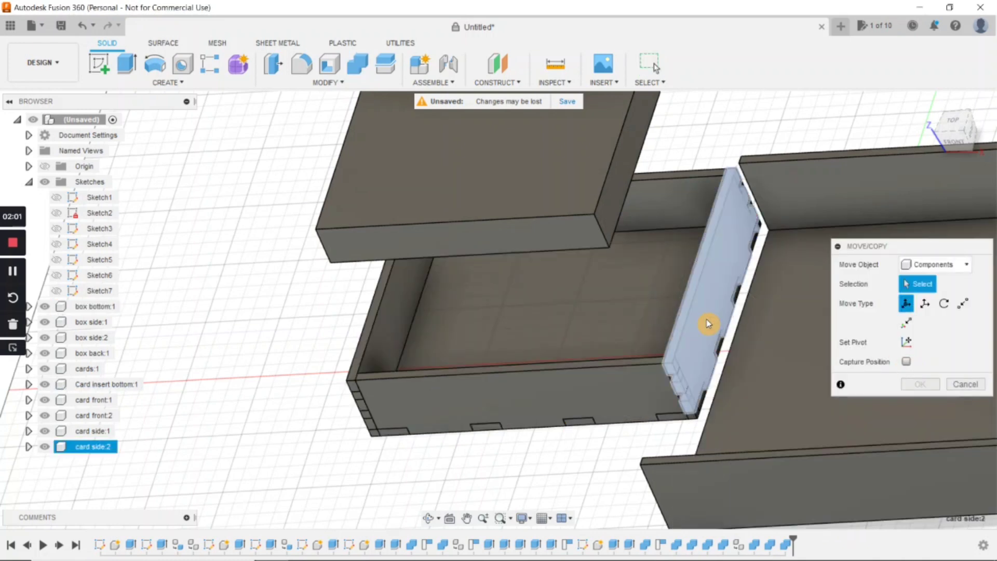
click(708, 323)
drag(690, 296, 654, 286)
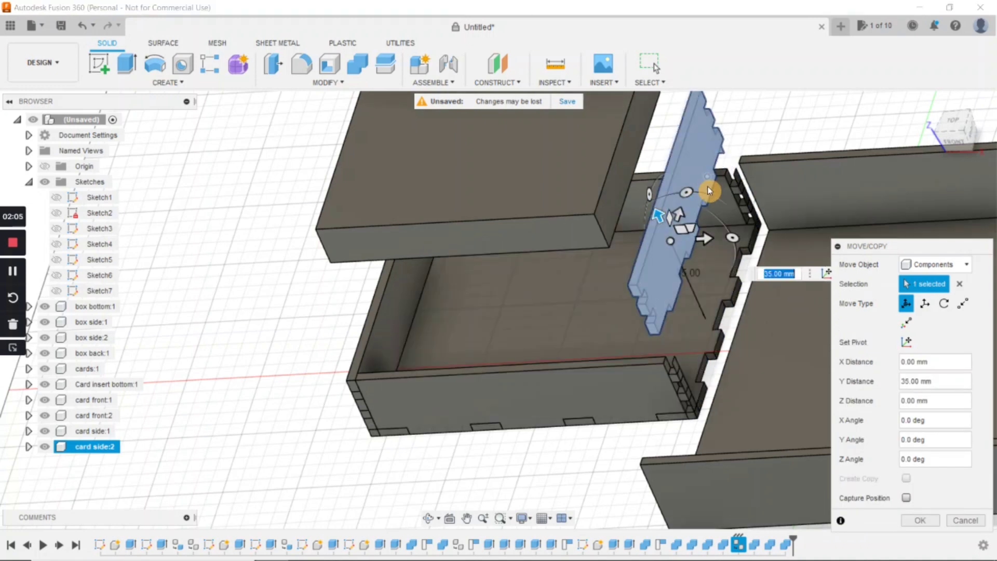
scroll(754, 228, up, 3)
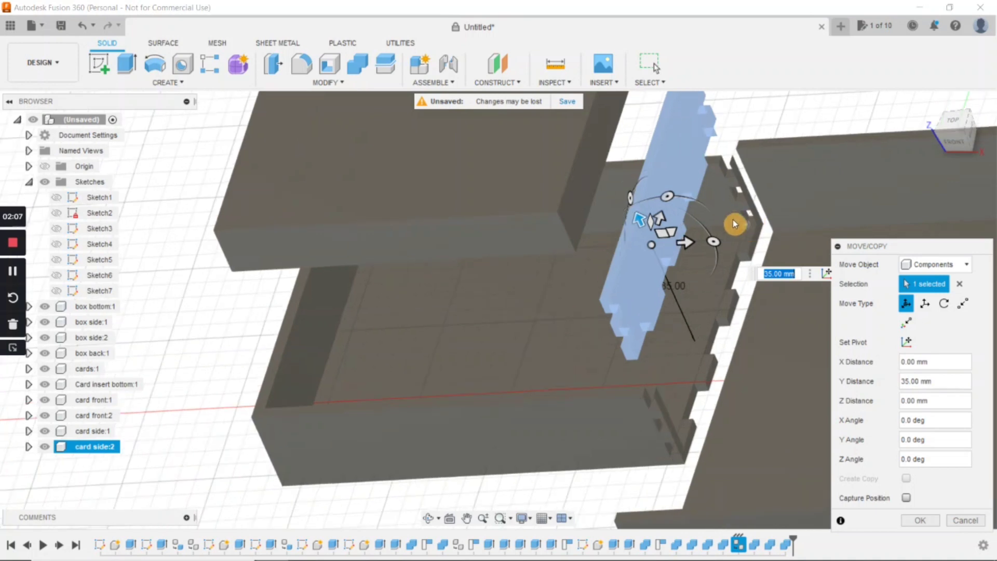
mouse_move(730, 220)
shift+middle_down()
mouse_move(693, 262)
mouse_move(726, 234)
shift+middle_up()
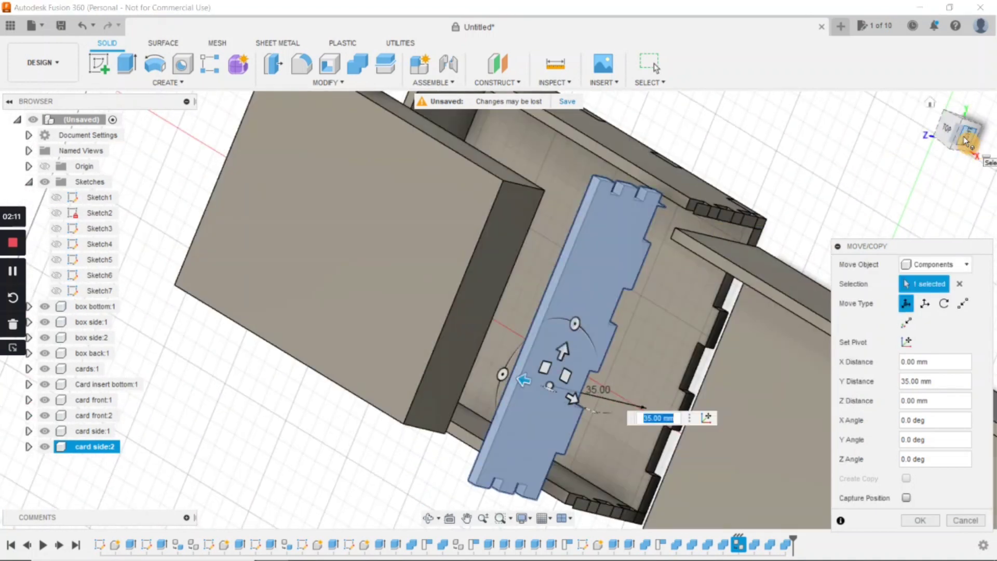
click(966, 138)
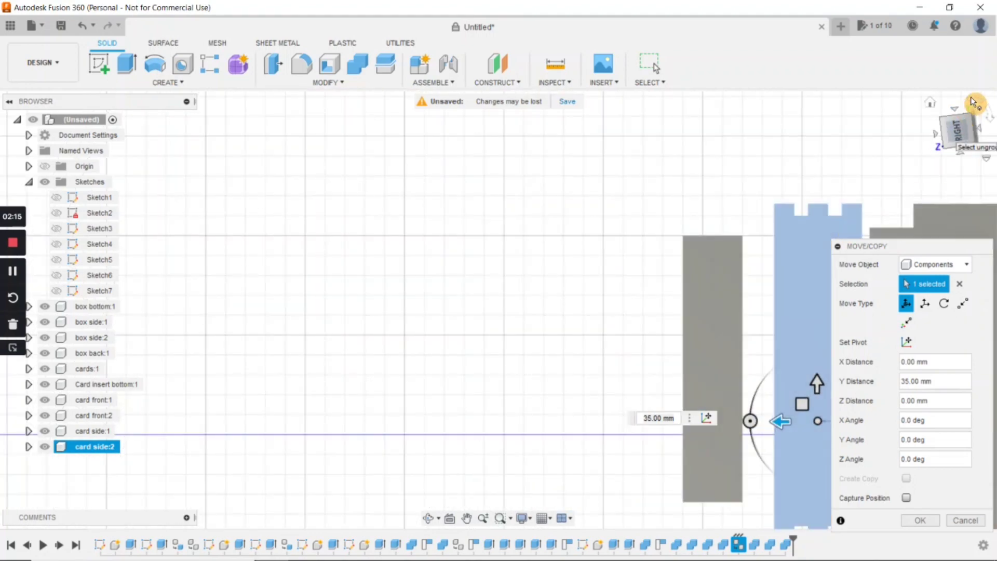
click(974, 101)
click(974, 102)
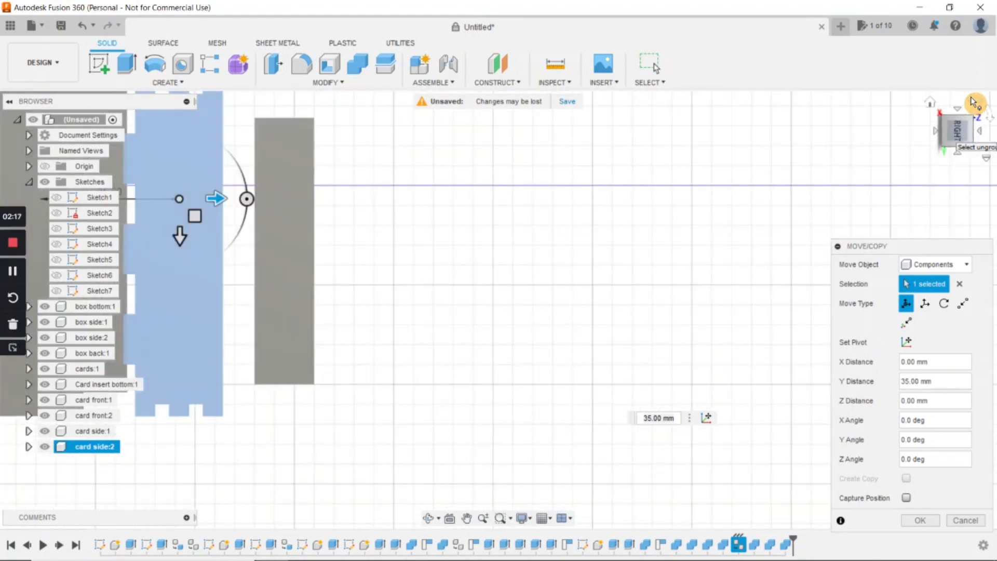
click(973, 102)
middle_drag(539, 405, 590, 196)
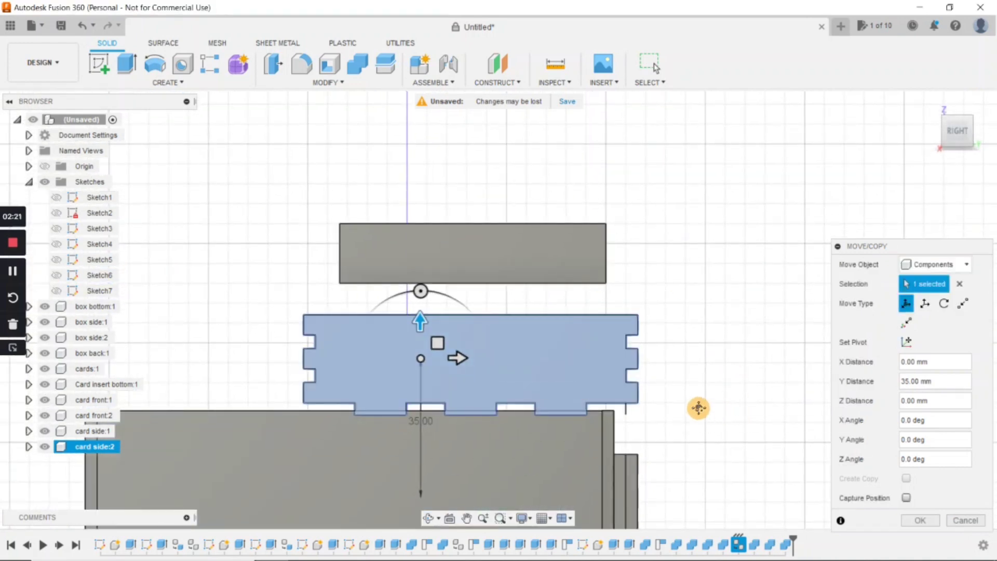
middle_drag(697, 407, 687, 397)
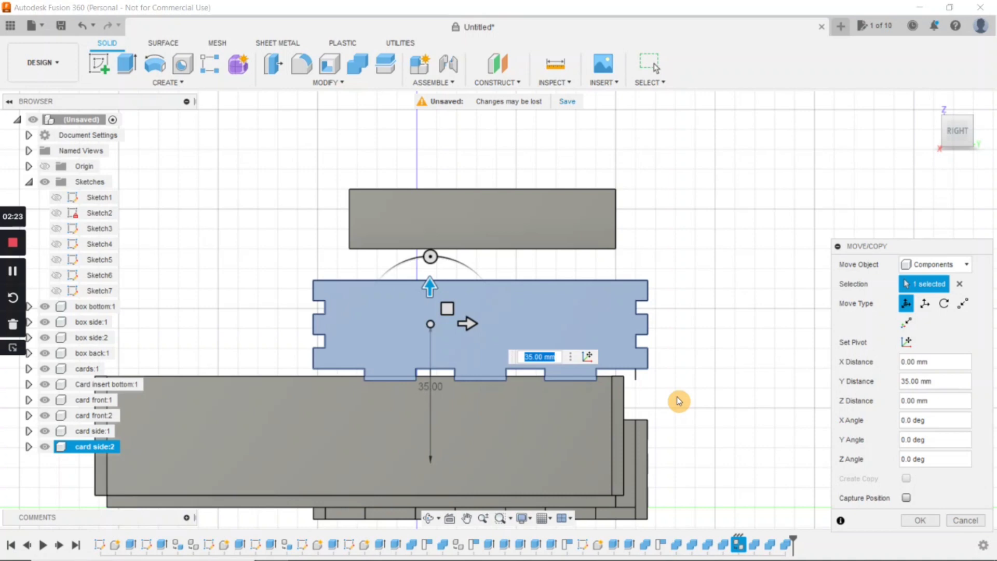
key(Return)
Start an Extrude operation for the raised card side:2 panel.
mouse_move(676, 396)
shift+middle_down()
mouse_move(636, 396)
mouse_move(682, 401)
shift+middle_up()
scroll(681, 401, up, 5)
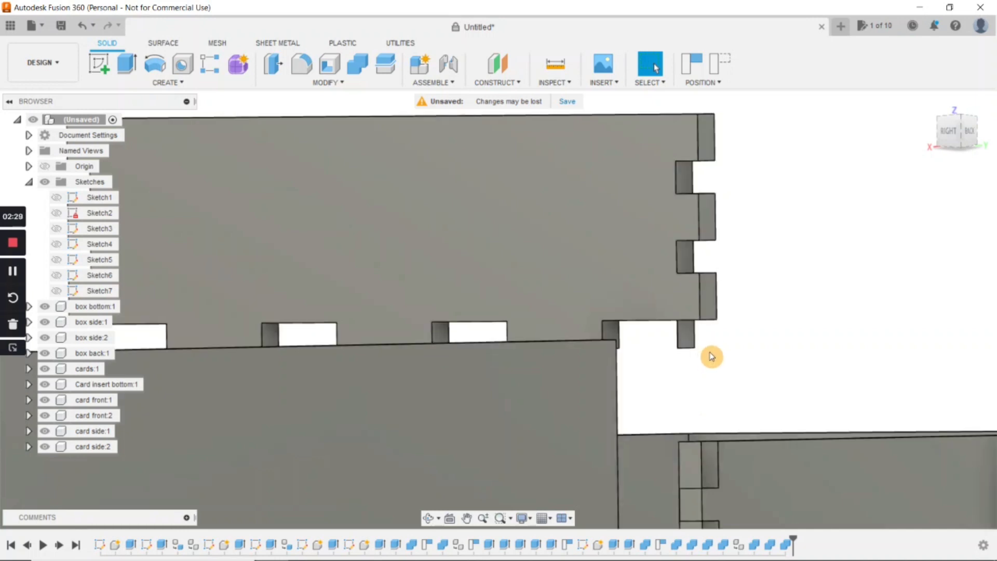
click(126, 65)
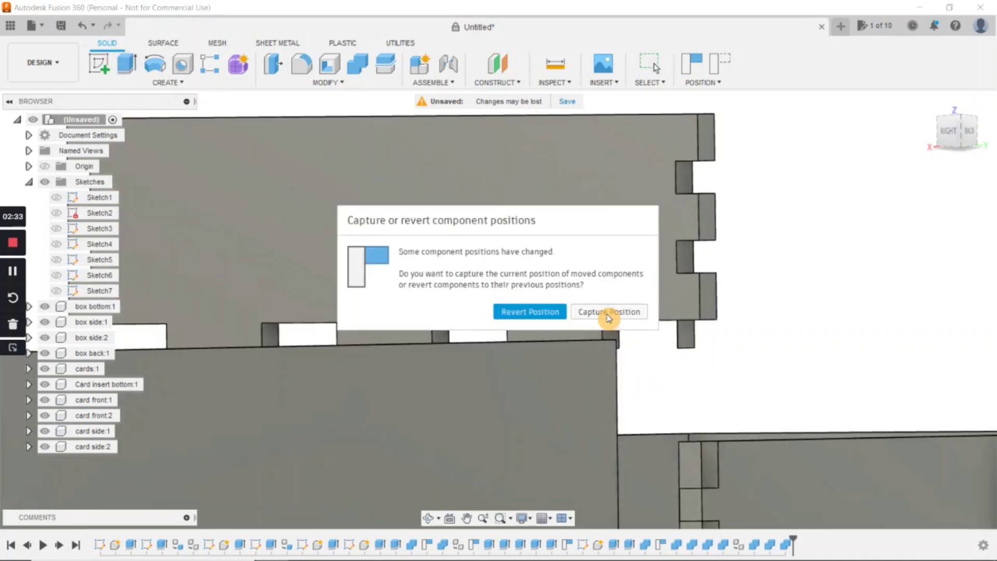
Capture the moved component's position and cut away the leftover tab at the raised card side's lower corner with a -2 mm extrude.
click(609, 314)
click(687, 341)
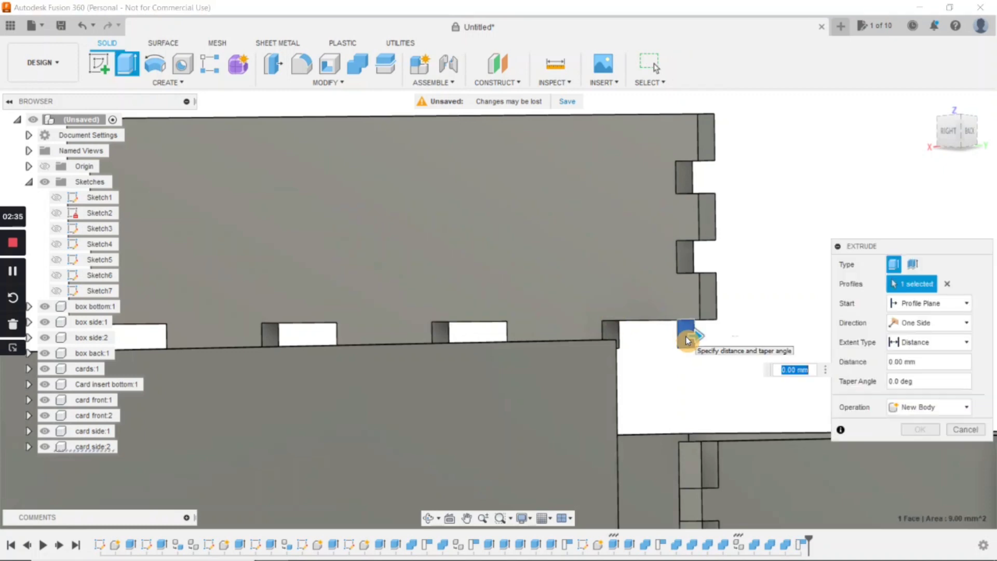
text(-1)
drag(680, 336, 673, 337)
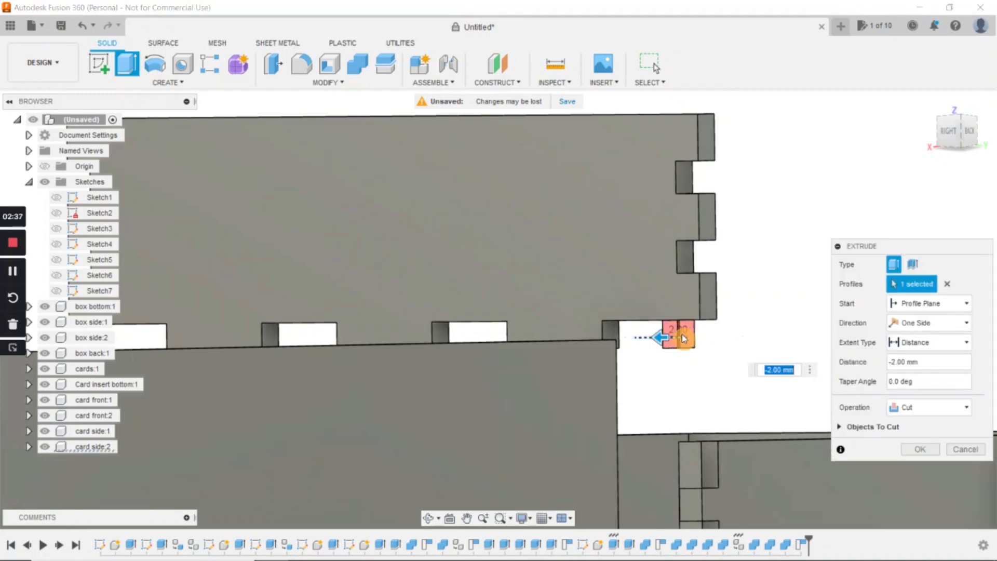
click(920, 450)
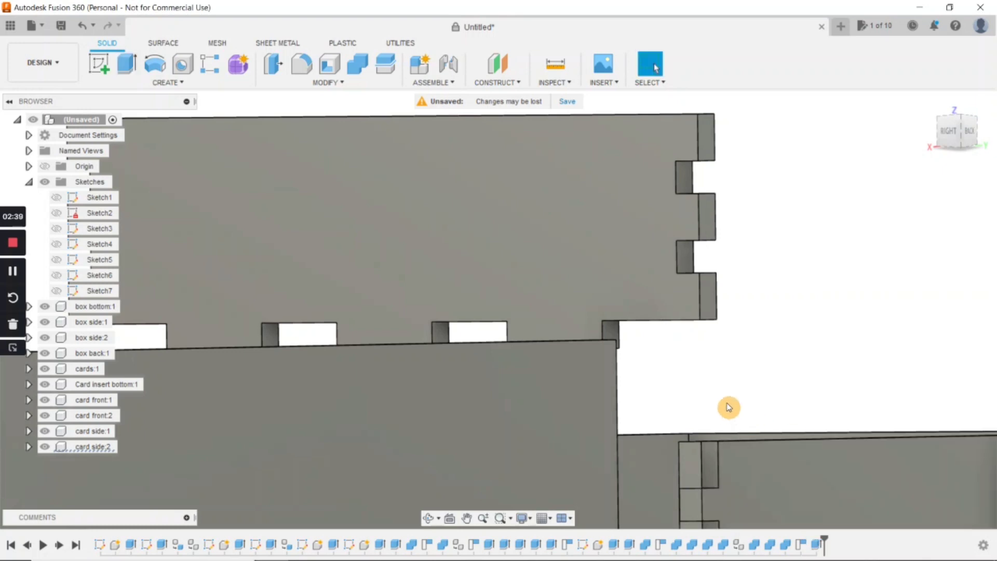
Hide the box bottom, both box sides and the box back so only the card insert parts and cards remain.
scroll(721, 398, down, 3)
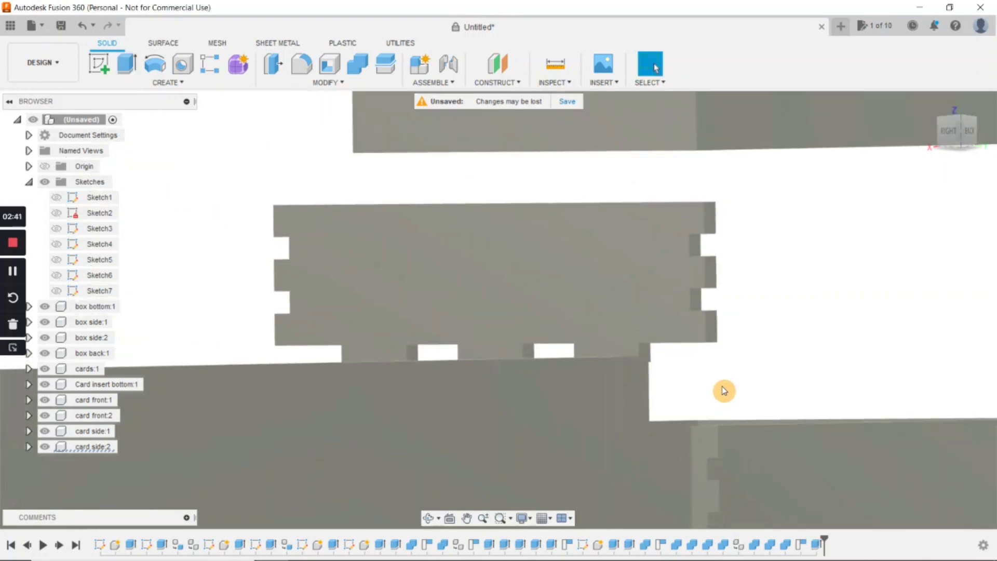
mouse_move(730, 381)
shift+middle_down()
mouse_move(665, 403)
mouse_move(681, 399)
mouse_move(707, 468)
mouse_move(707, 500)
mouse_move(765, 466)
mouse_move(748, 453)
mouse_move(752, 405)
mouse_move(741, 459)
mouse_move(772, 469)
mouse_move(690, 449)
shift+middle_up()
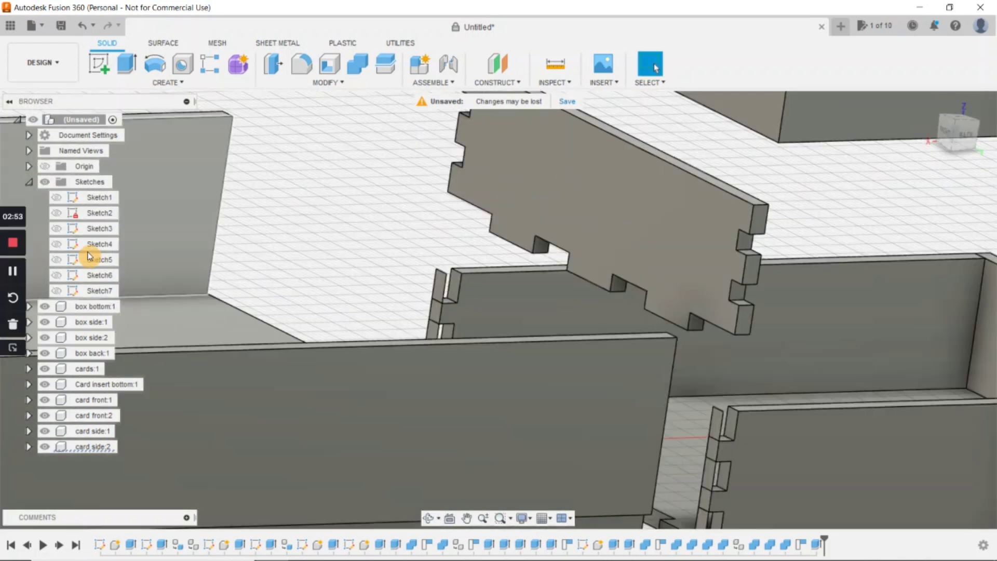
click(45, 309)
click(45, 322)
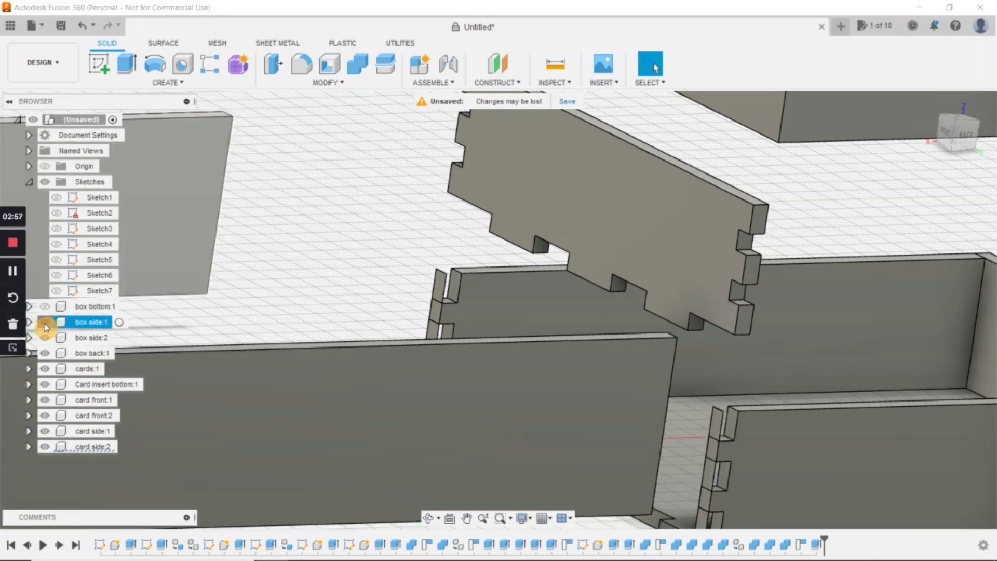
click(46, 338)
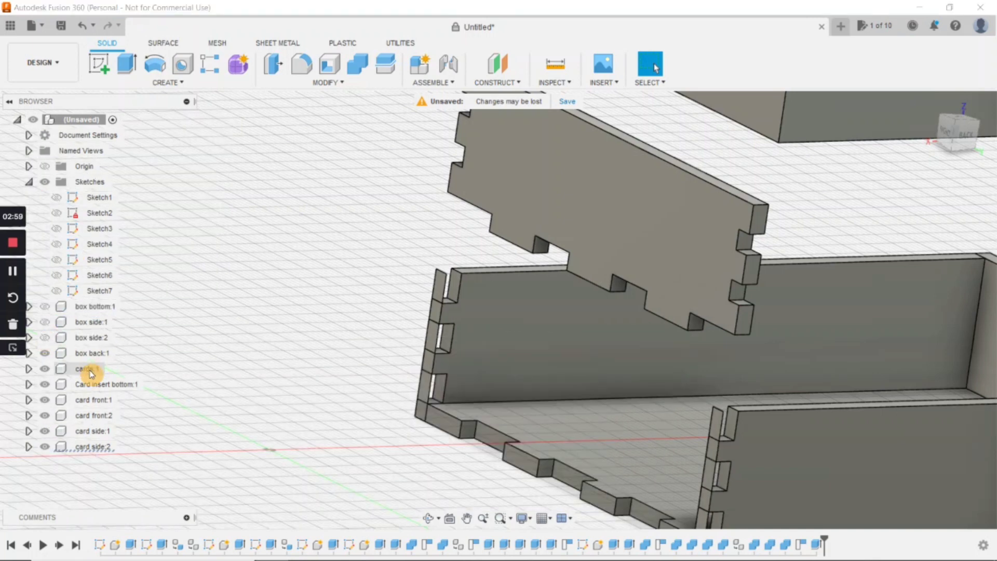
click(46, 354)
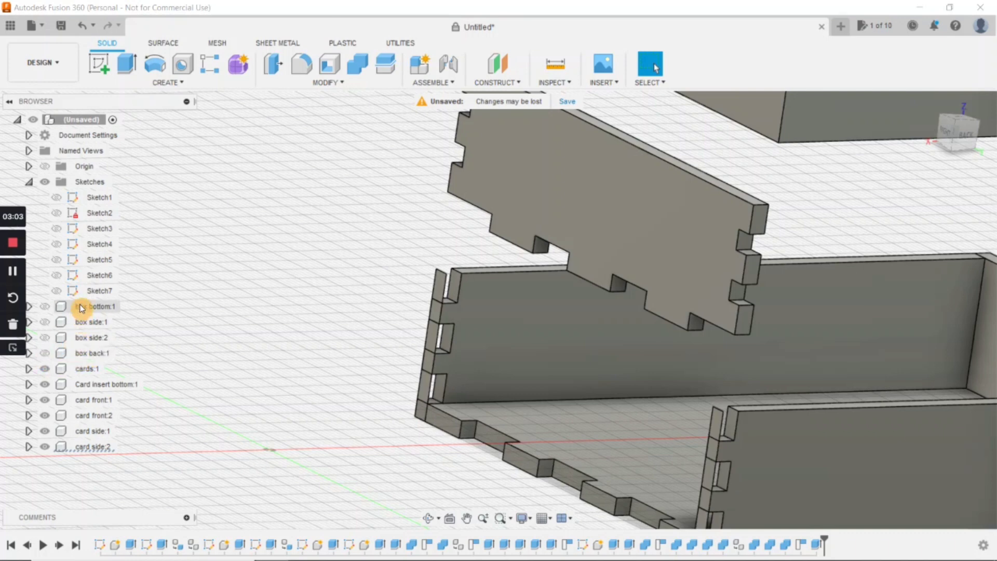
Cut away the thin leftover strips at the open ends of the card fronts with a two-sided extrude, entering 0.1 mm for side 1.
middle_drag(390, 418, 273, 362)
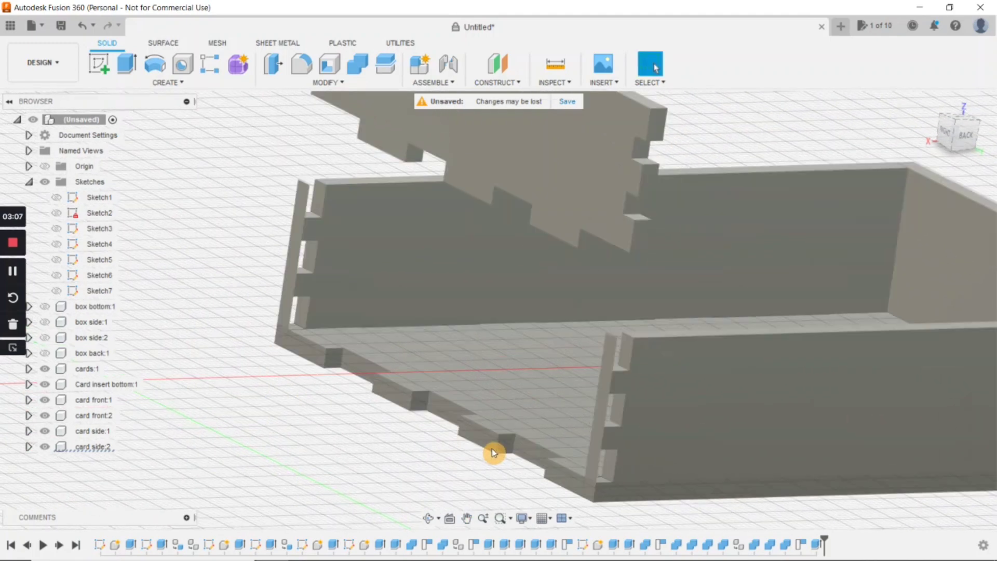
scroll(617, 351, up, 1)
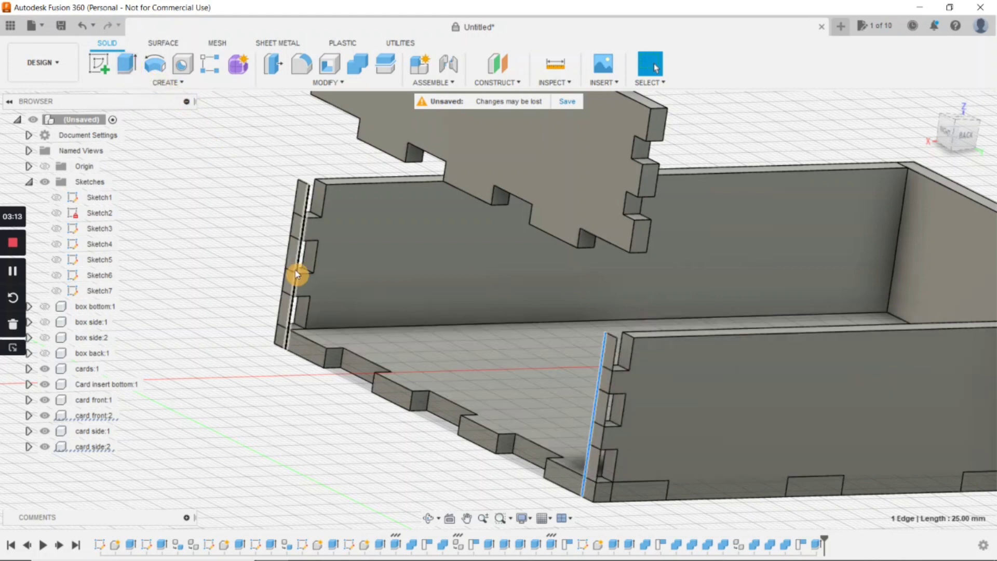
key(e)
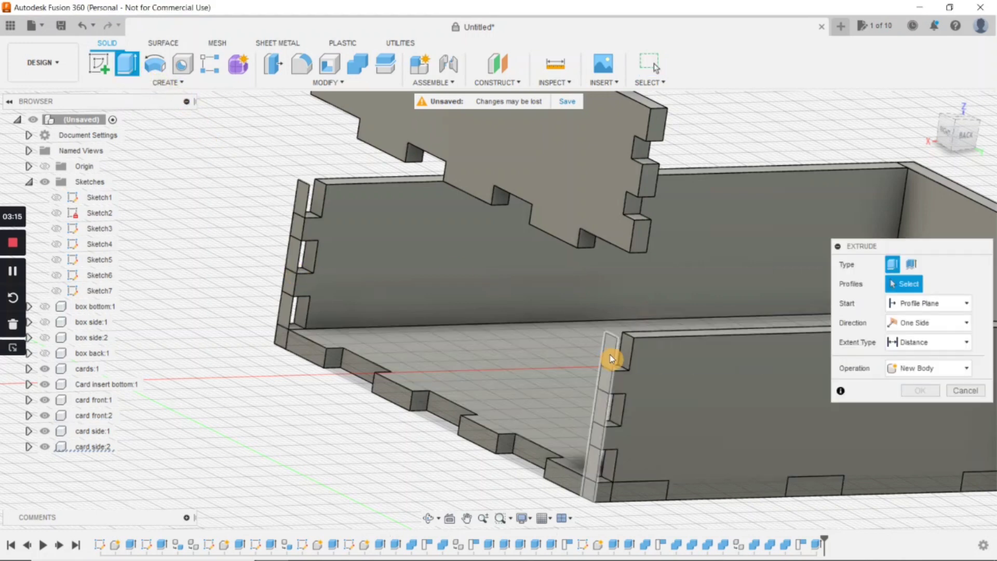
click(611, 358)
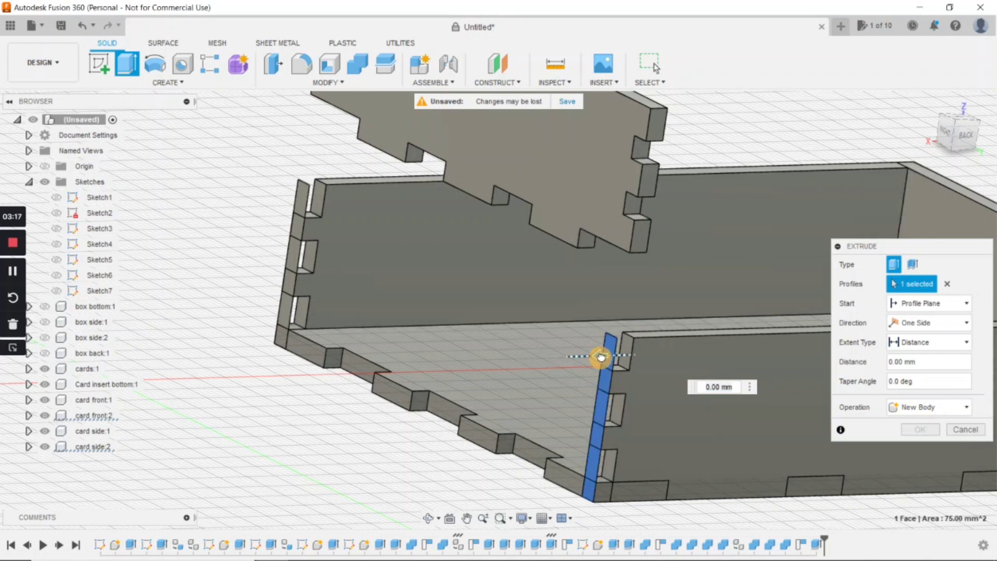
drag(603, 357, 602, 356)
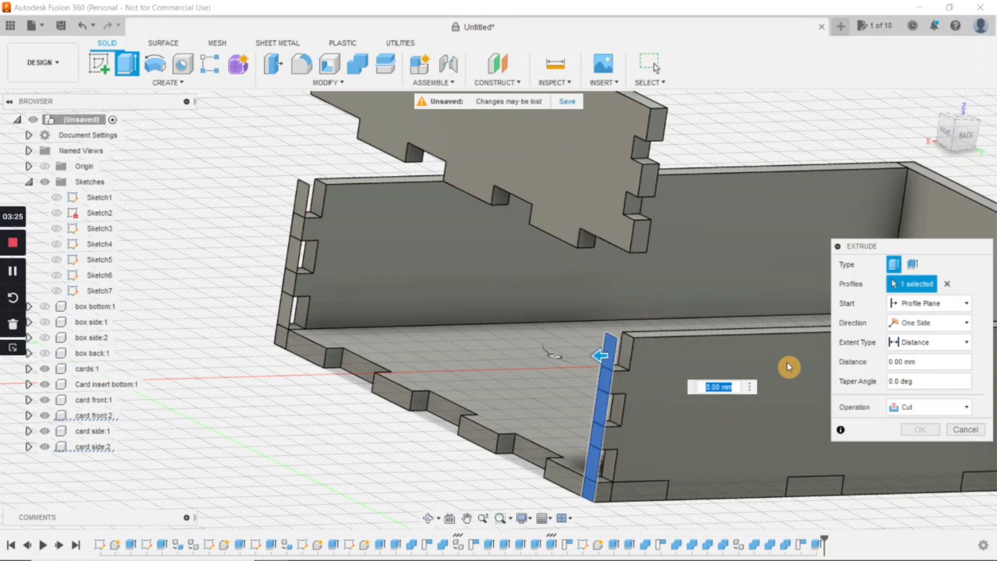
click(966, 323)
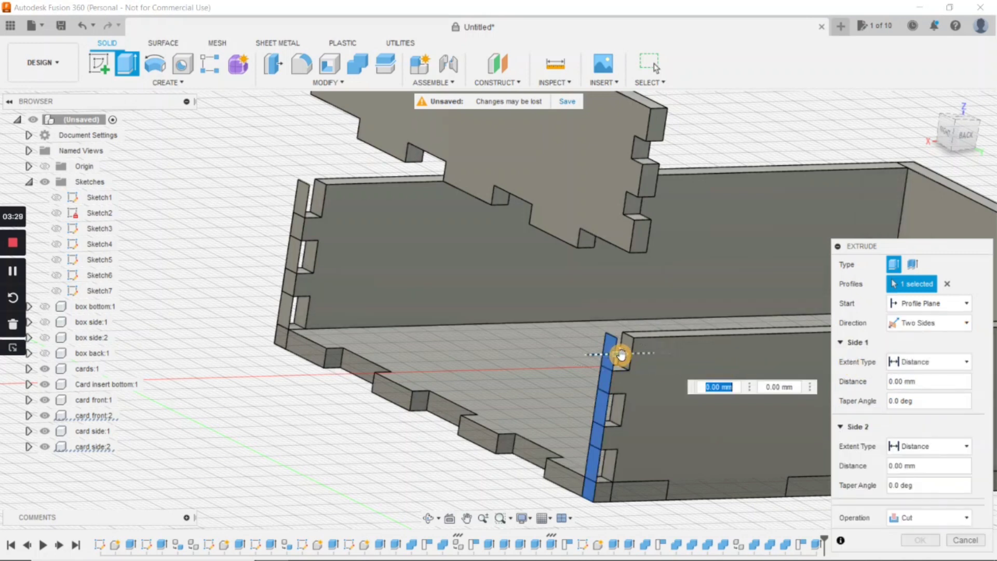
text(.1)
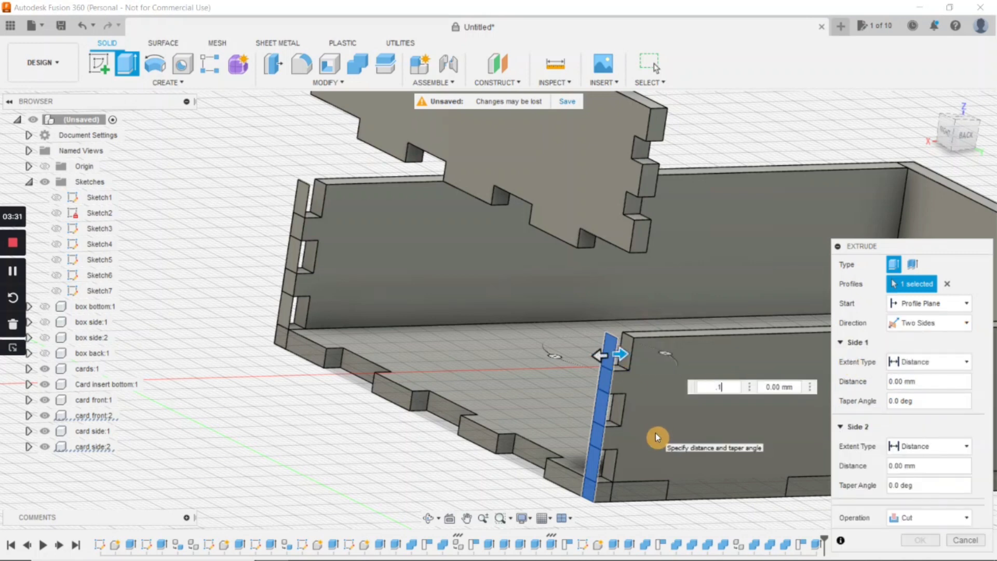
key(Return)
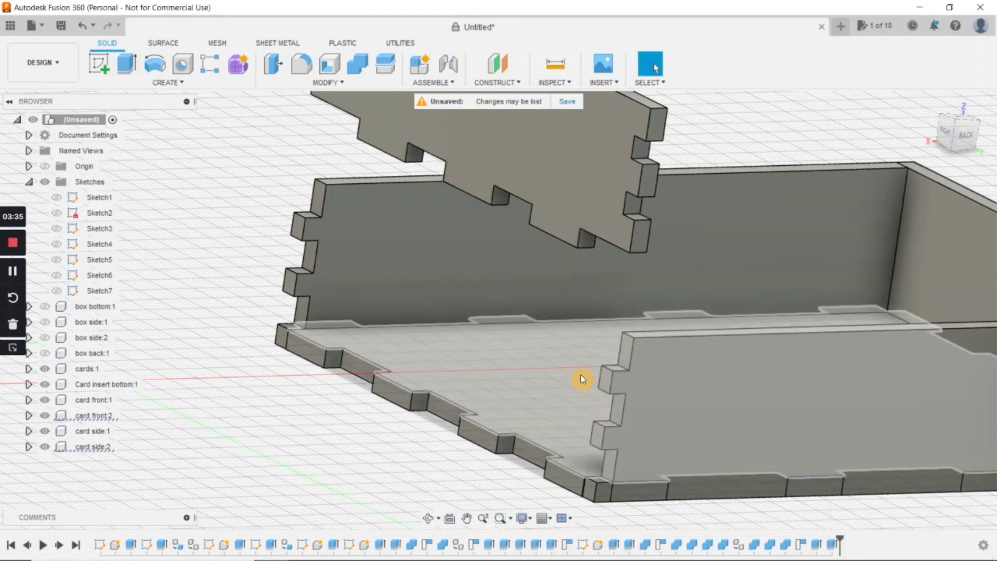
Move the raised card side:2 component down 35 mm so it fits the open end of the card insert.
scroll(438, 335, down, 3)
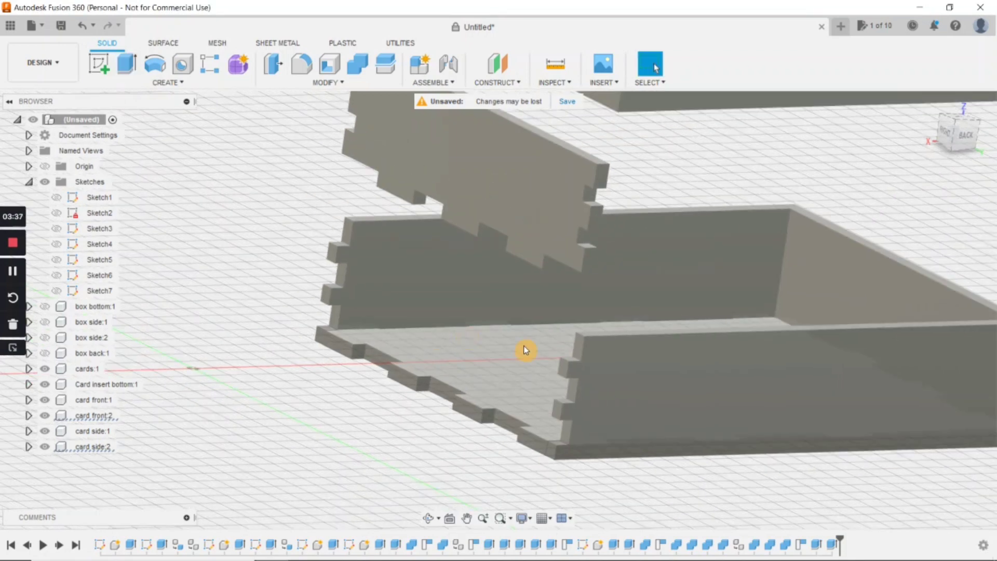
scroll(345, 268, up, 4)
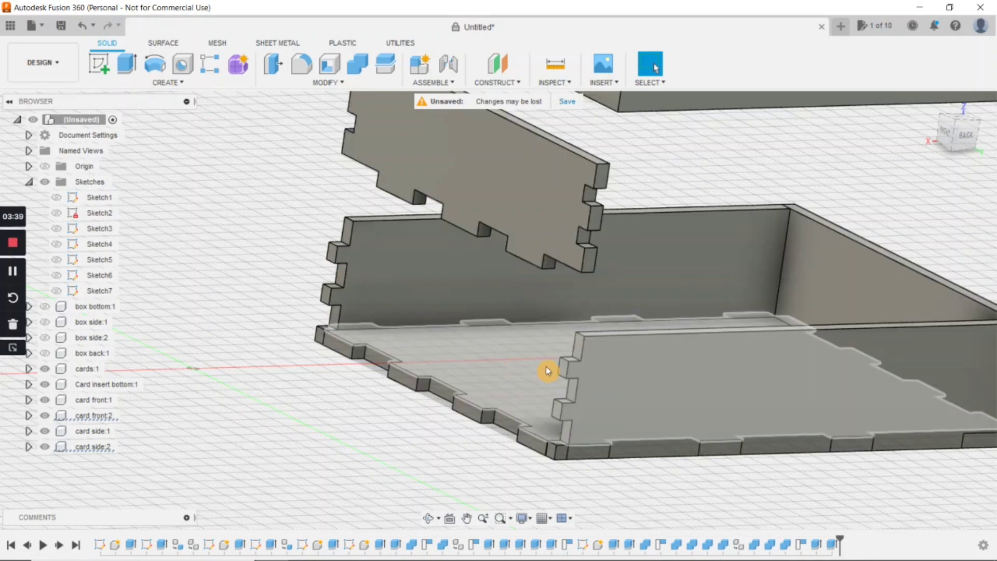
scroll(372, 327, down, 1)
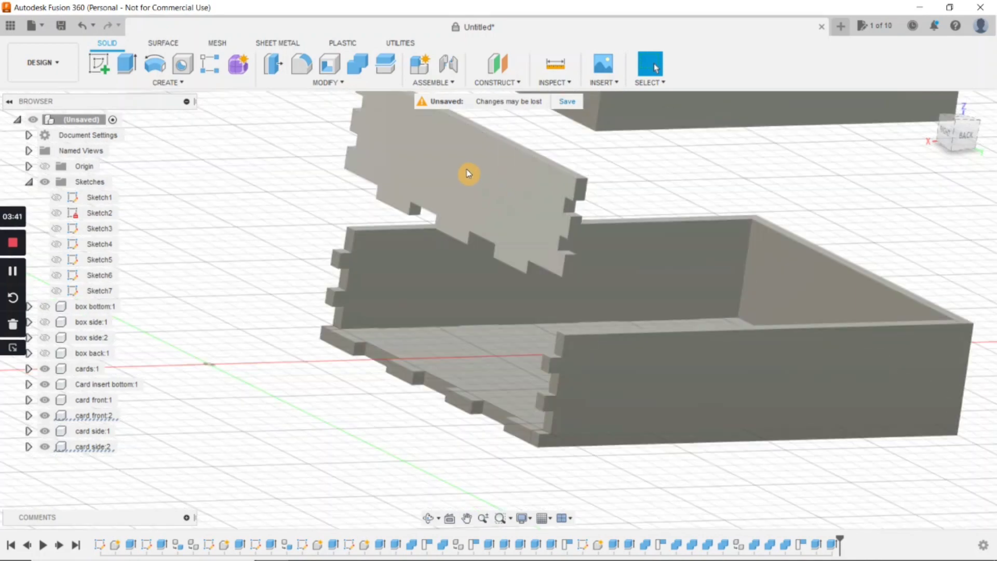
click(490, 188)
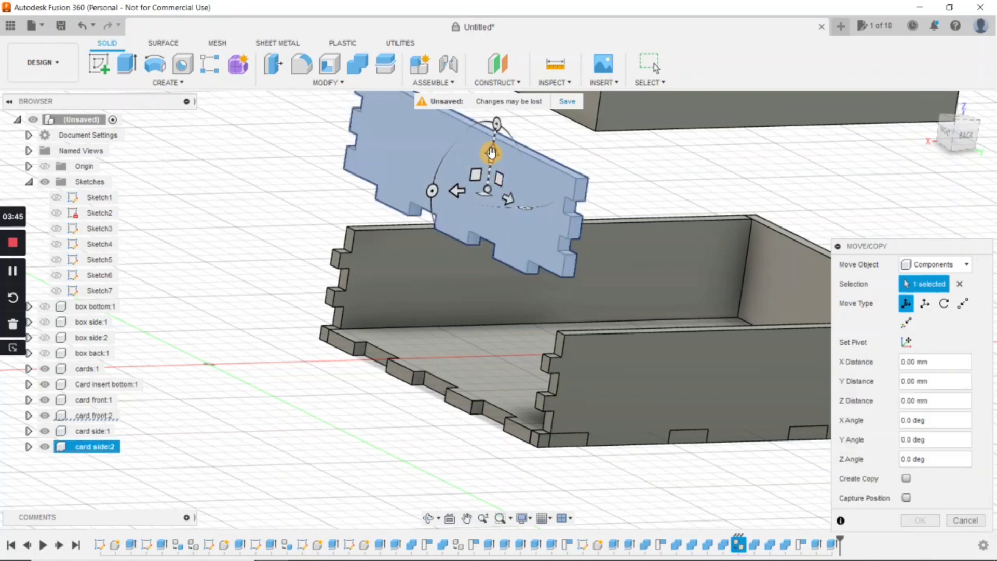
drag(491, 152, 462, 305)
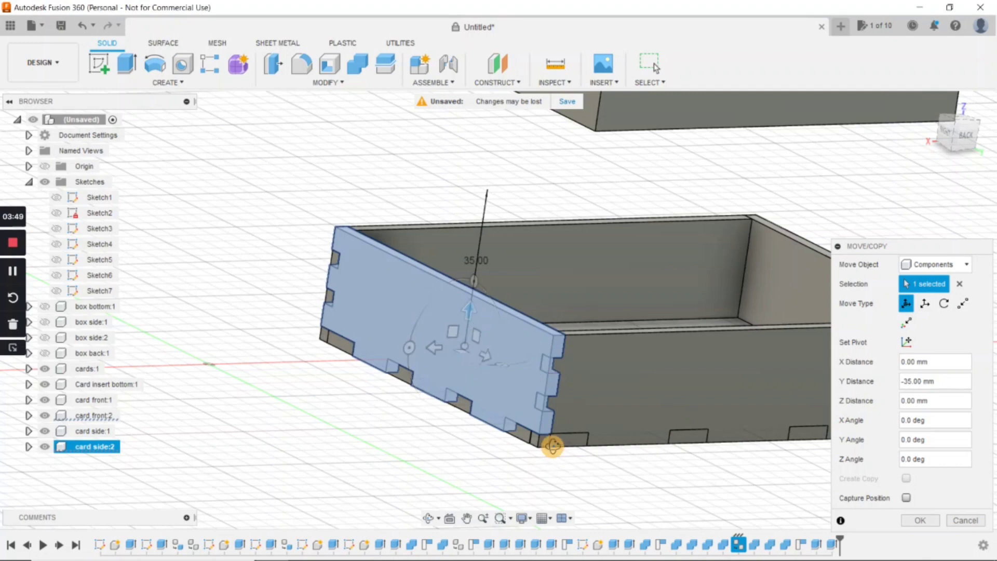
shift+middle_drag(551, 446, 583, 451)
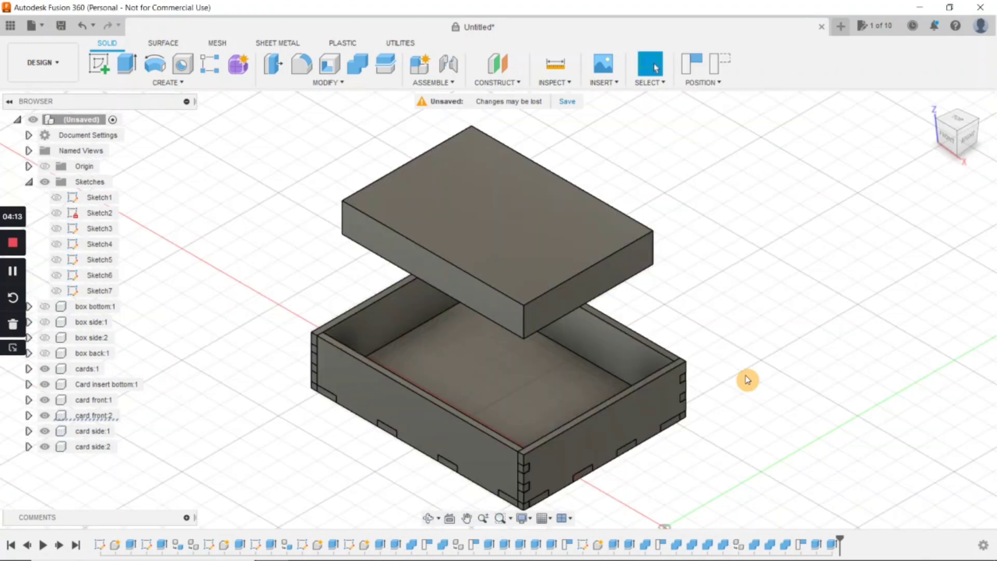
Start a sketch on the outer face of card side:2, capturing the current component positions.
scroll(777, 340, up, 2)
scroll(667, 416, down, 2)
scroll(648, 430, up, 4)
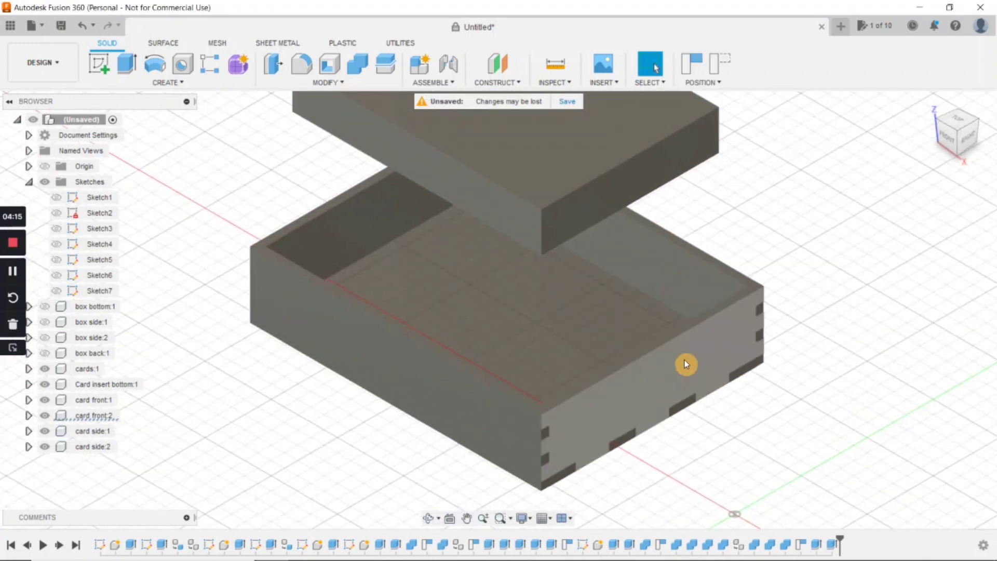
shift+middle_drag(686, 364, 694, 343)
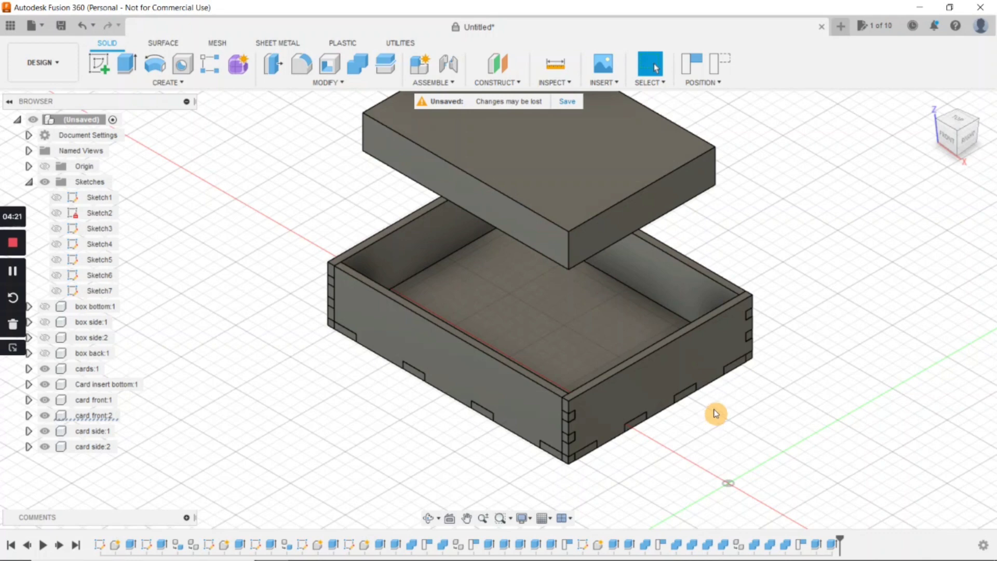
click(99, 68)
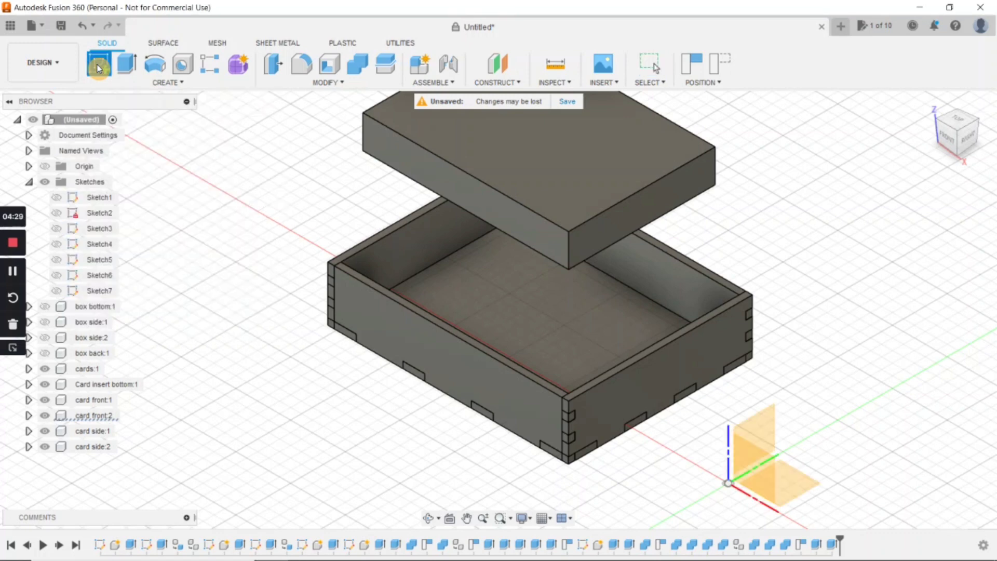
click(658, 392)
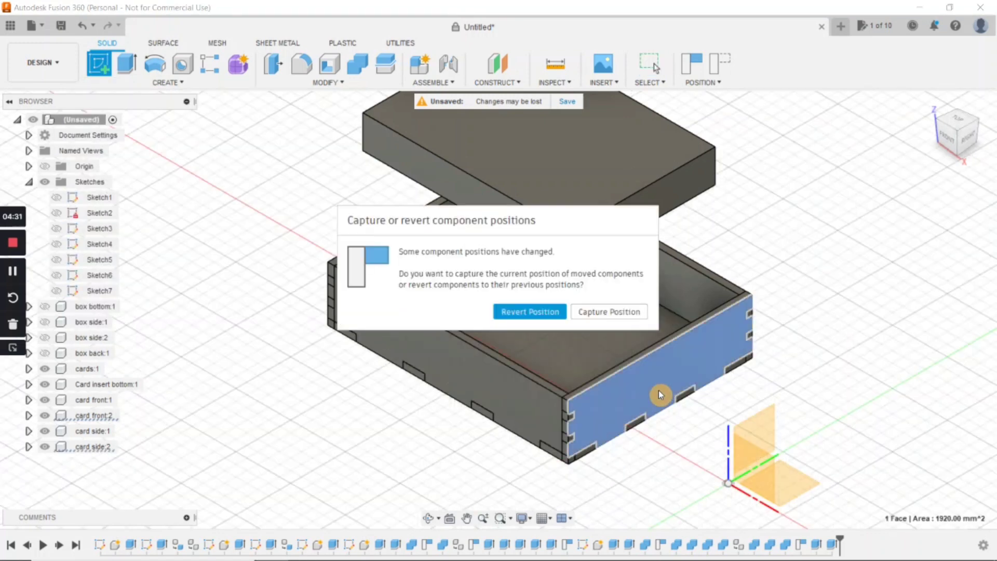
click(611, 312)
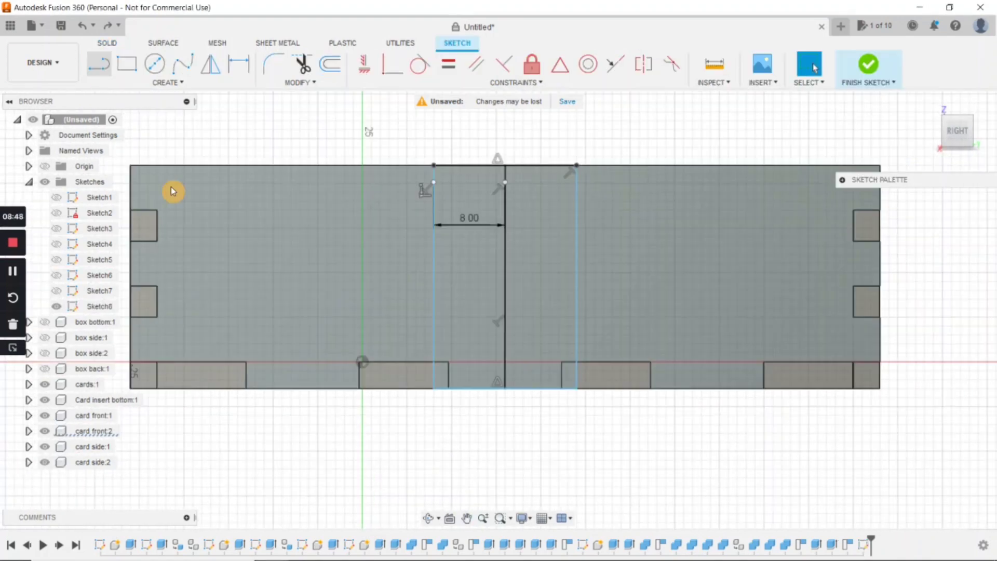
Draw a horizontal line between the two outer vertical lines at floor level, trim the segments below it, and finish the sketch.
key(l)
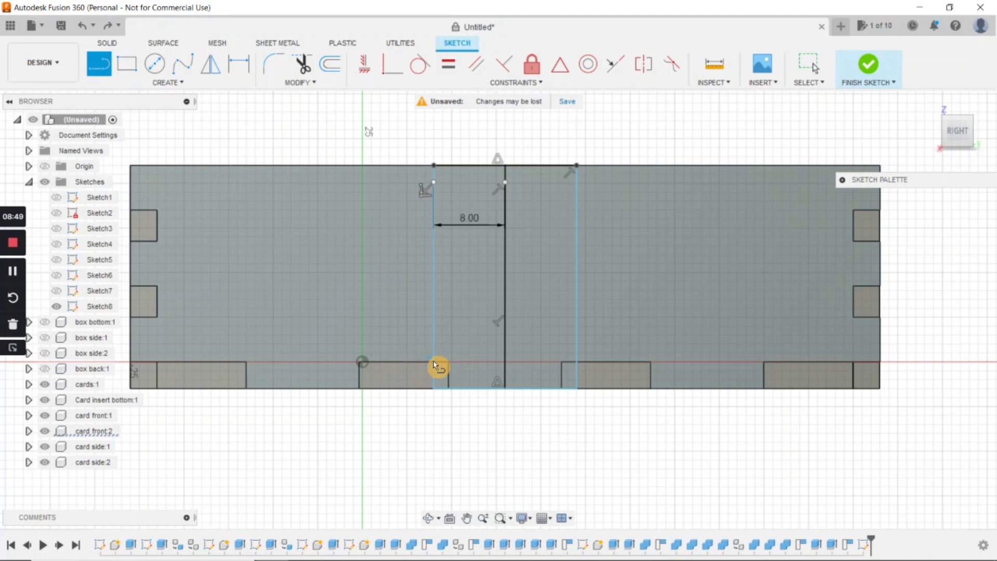
click(434, 362)
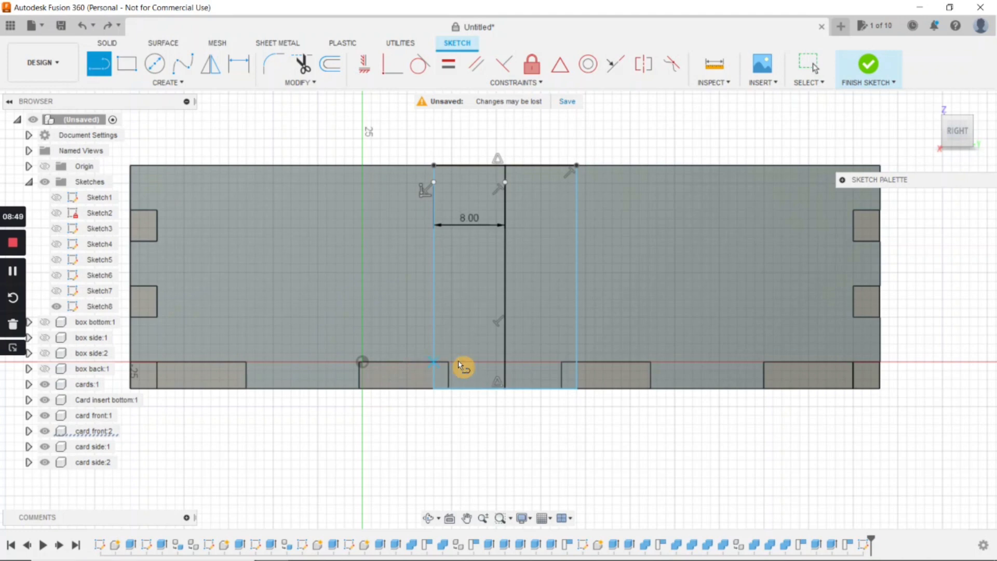
click(577, 366)
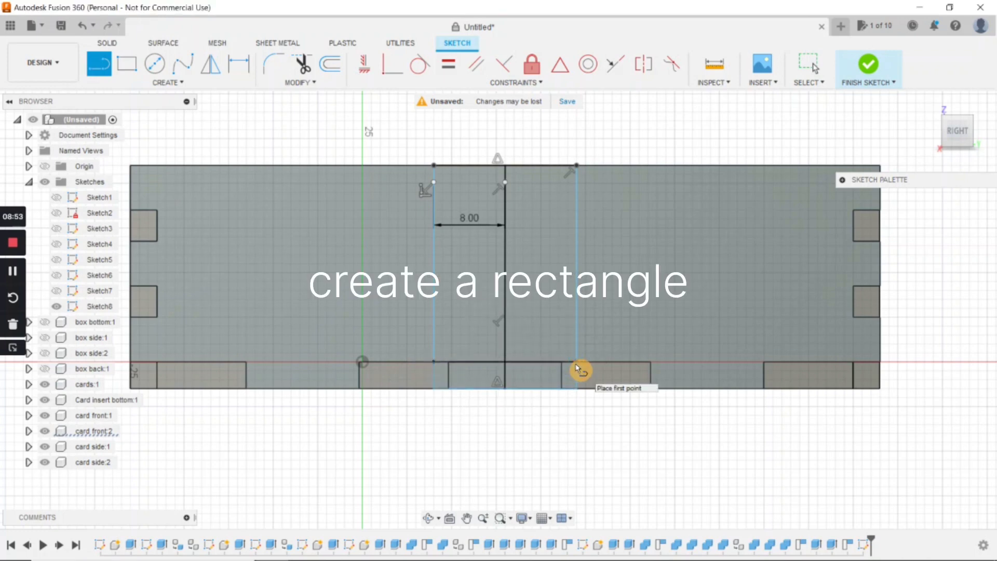
key(Escape)
key(t)
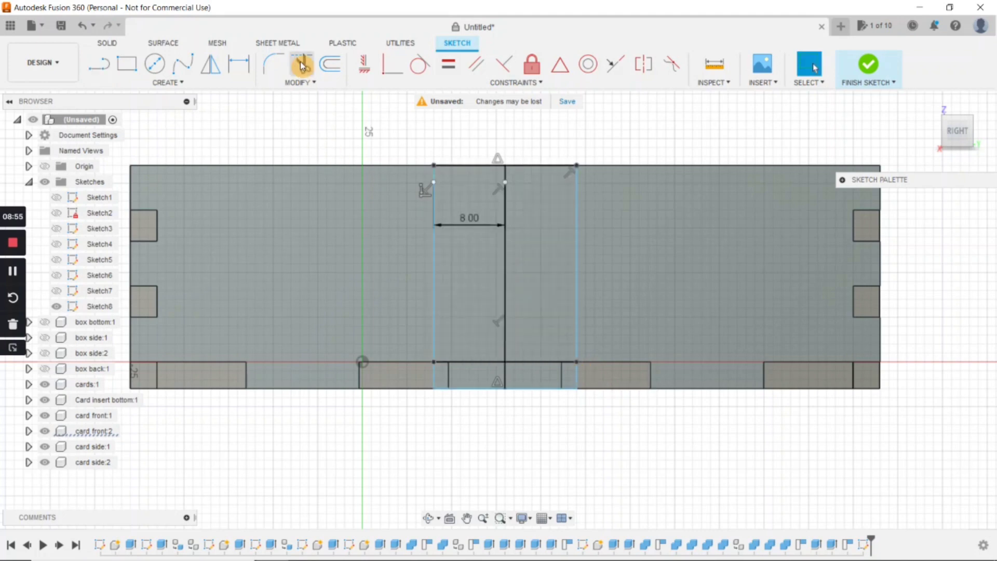
click(435, 378)
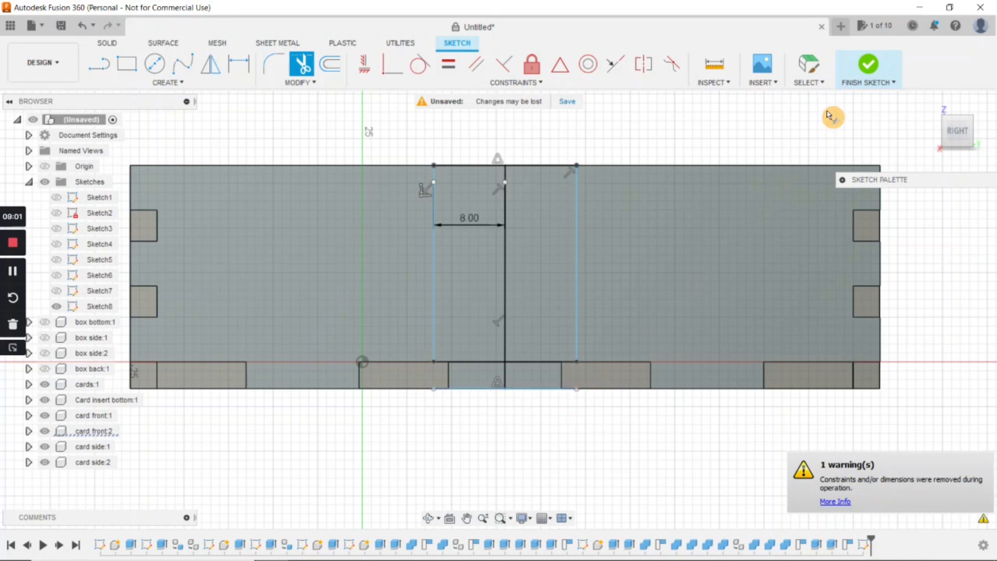
click(867, 63)
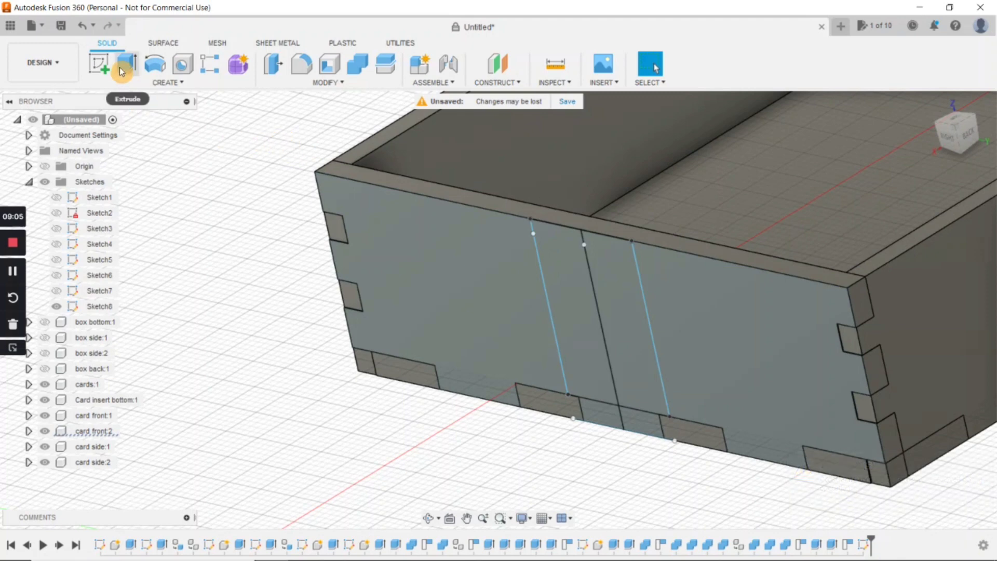
Extrude the two central sketch profiles by -4 mm as a cut through card side:2 to make its opening.
click(126, 63)
click(582, 303)
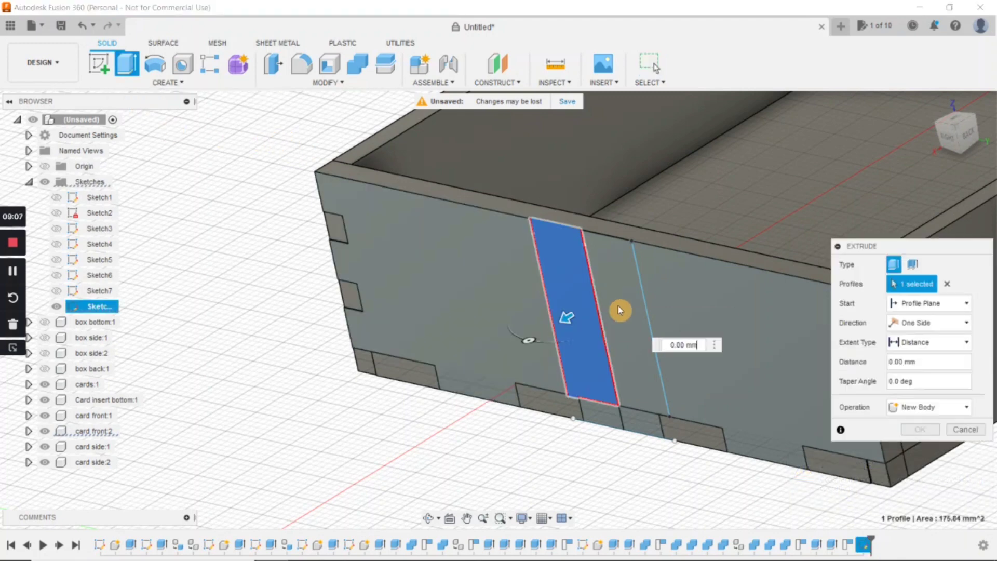
click(618, 309)
drag(618, 331, 639, 318)
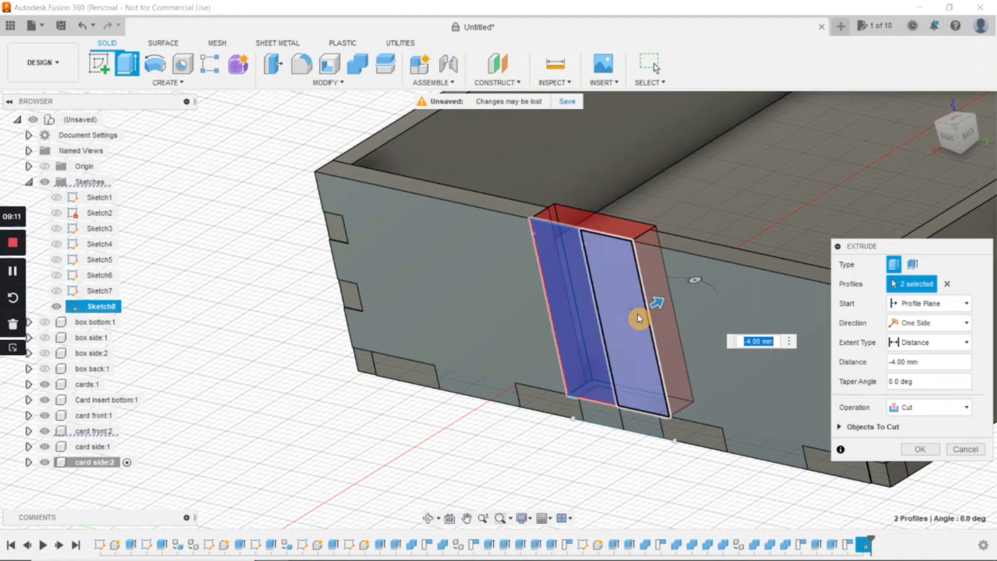
key(Return)
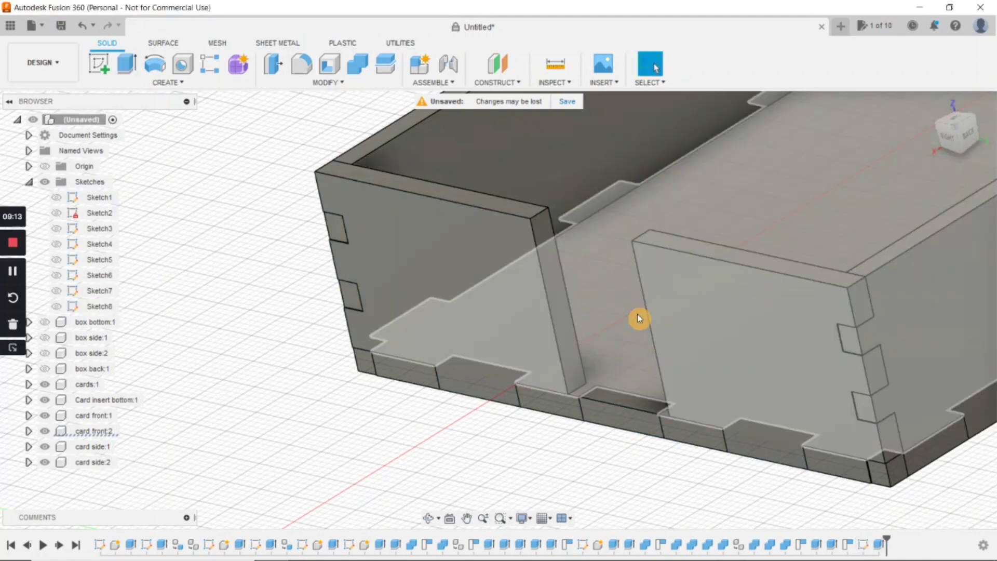
scroll(639, 318, down, 2)
middle_drag(648, 424, 726, 409)
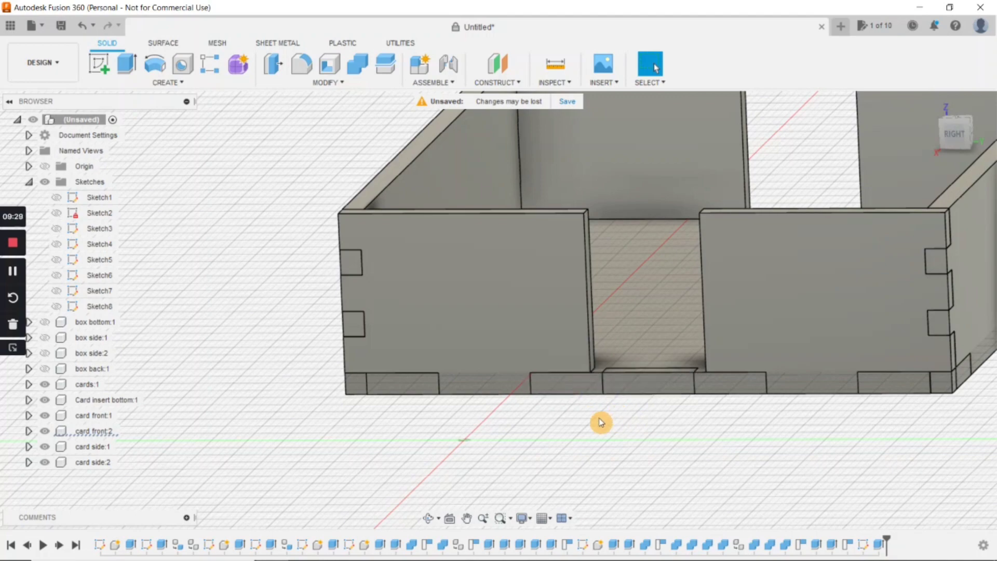
scroll(608, 415, down, 2)
shift+middle_drag(699, 413, 667, 405)
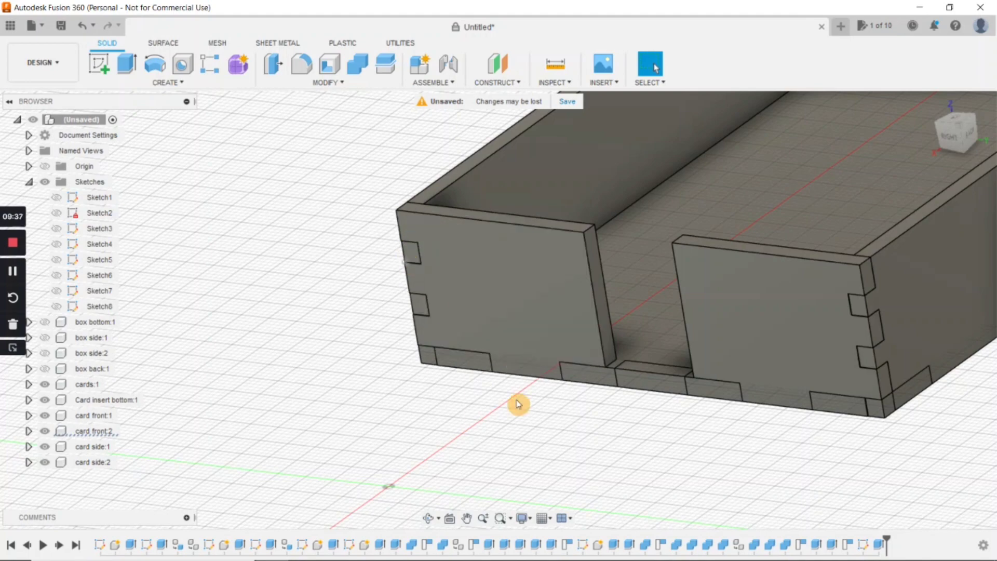
shift+middle_drag(589, 429, 622, 374)
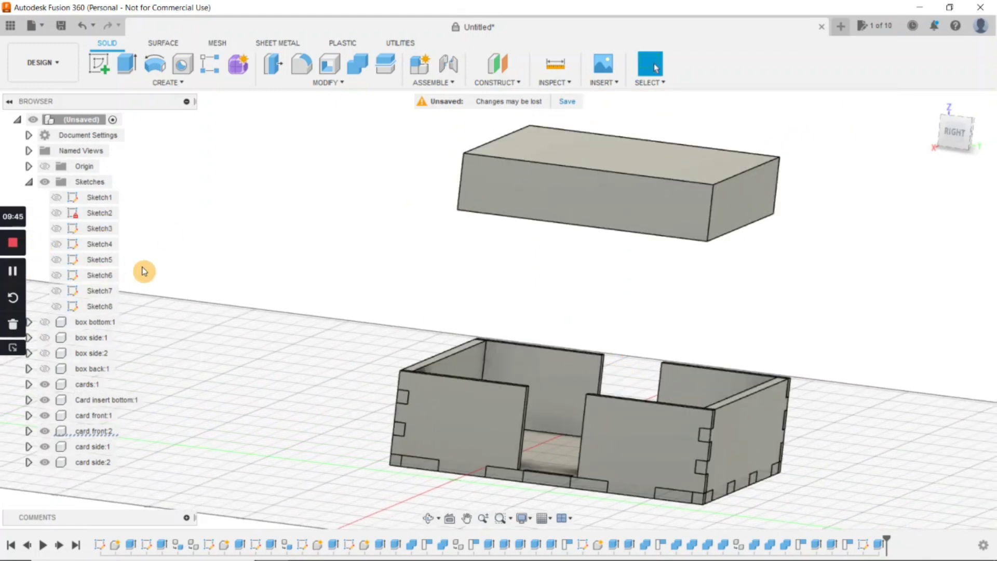
click(14, 276)
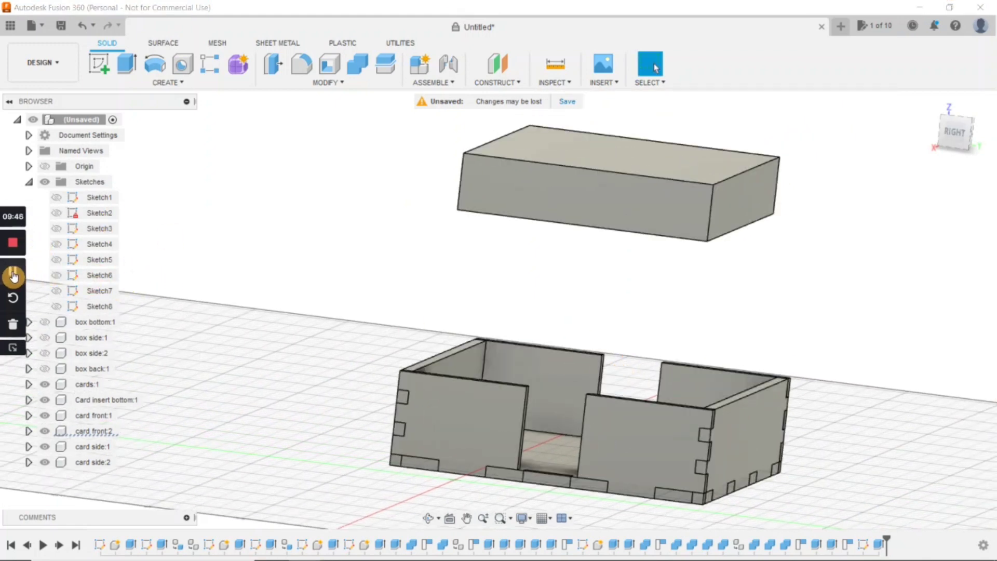
Move the raised card block body down 65 mm so it sits inside the card insert.
scroll(700, 313, down, 1)
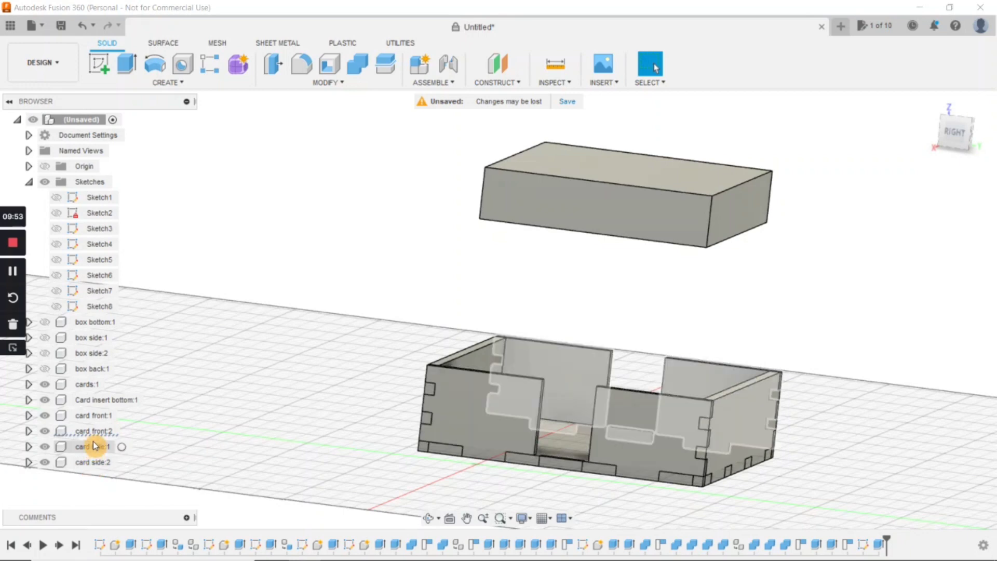
key(m)
click(621, 179)
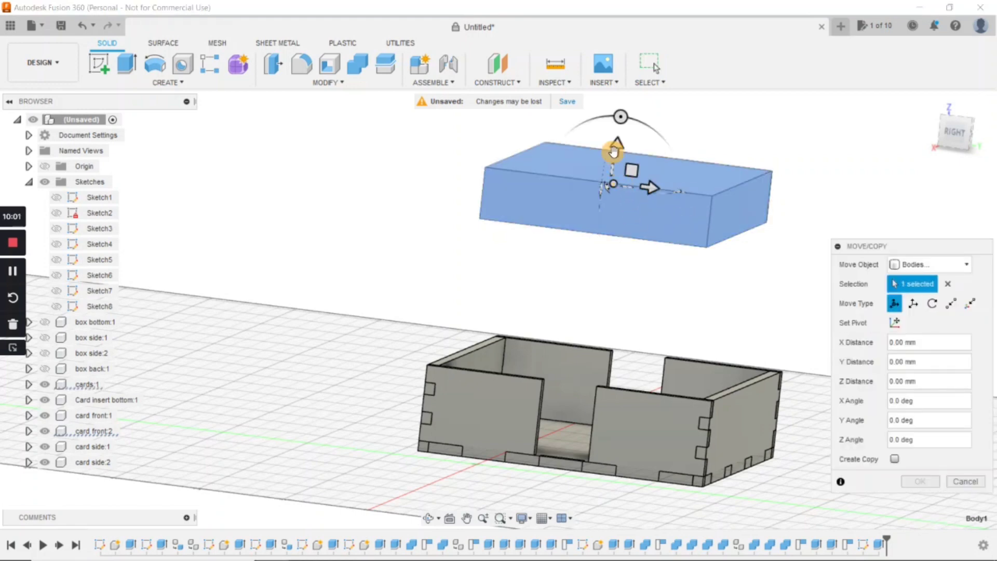
drag(615, 148, 605, 370)
click(934, 488)
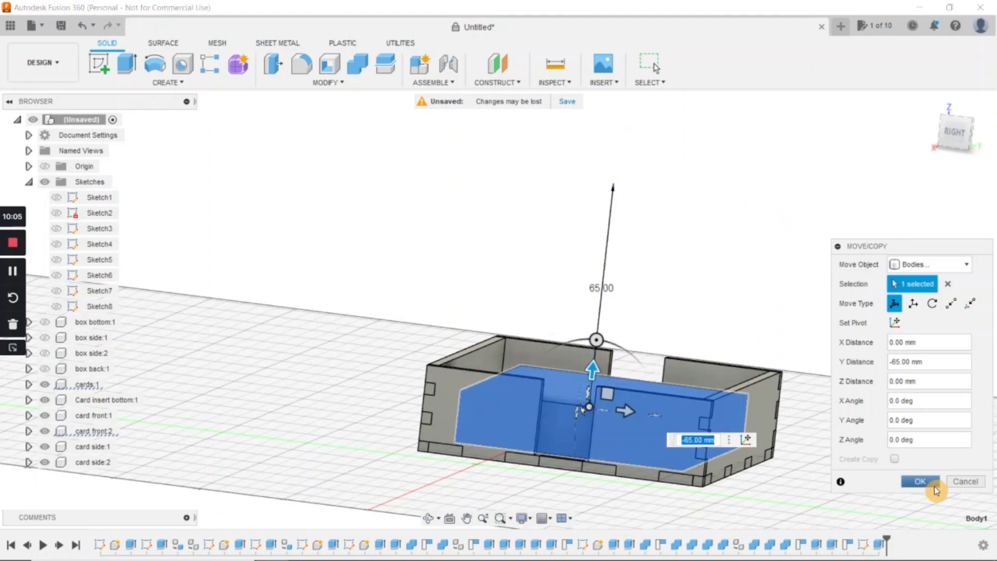
Show the hidden box bottom, both box sides and the box back.
scroll(738, 444, down, 1)
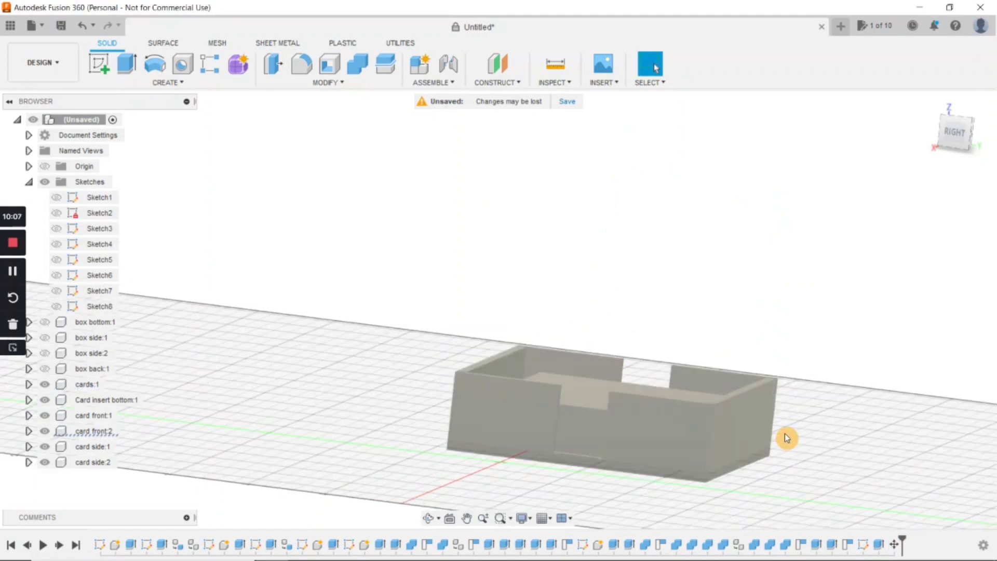
mouse_move(785, 439)
shift+middle_down()
mouse_move(752, 443)
mouse_move(601, 411)
shift+middle_up()
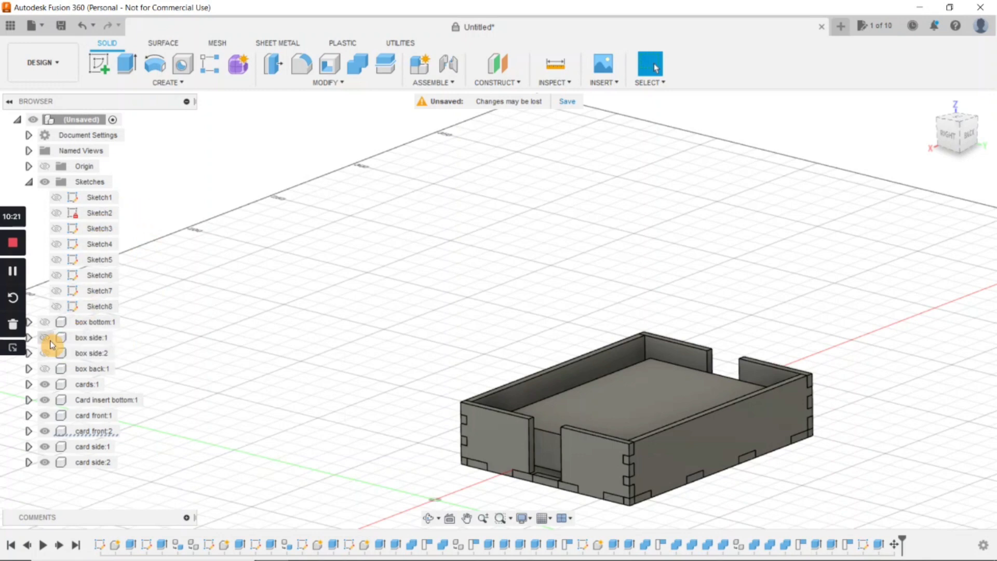
click(44, 321)
click(44, 338)
click(44, 353)
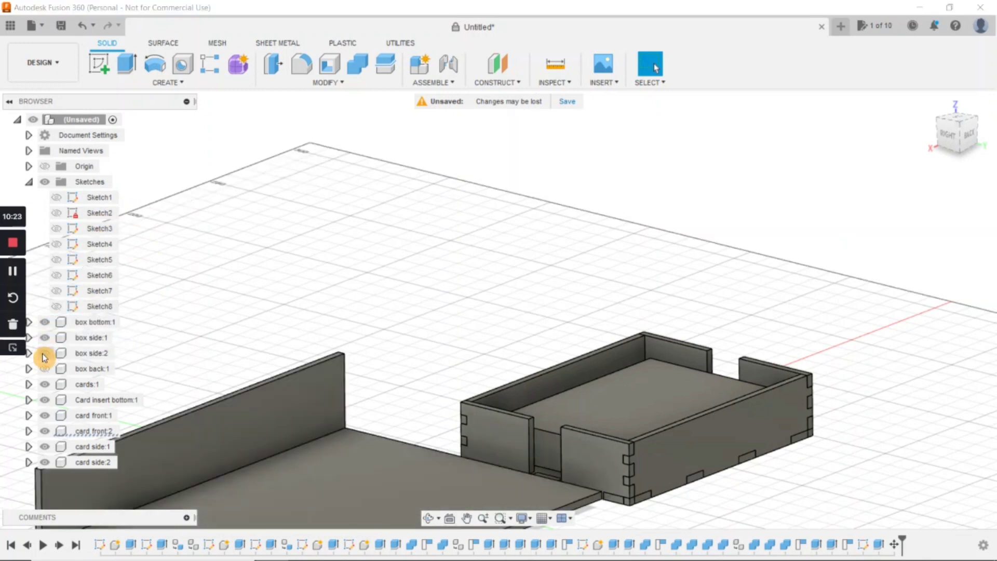
click(45, 369)
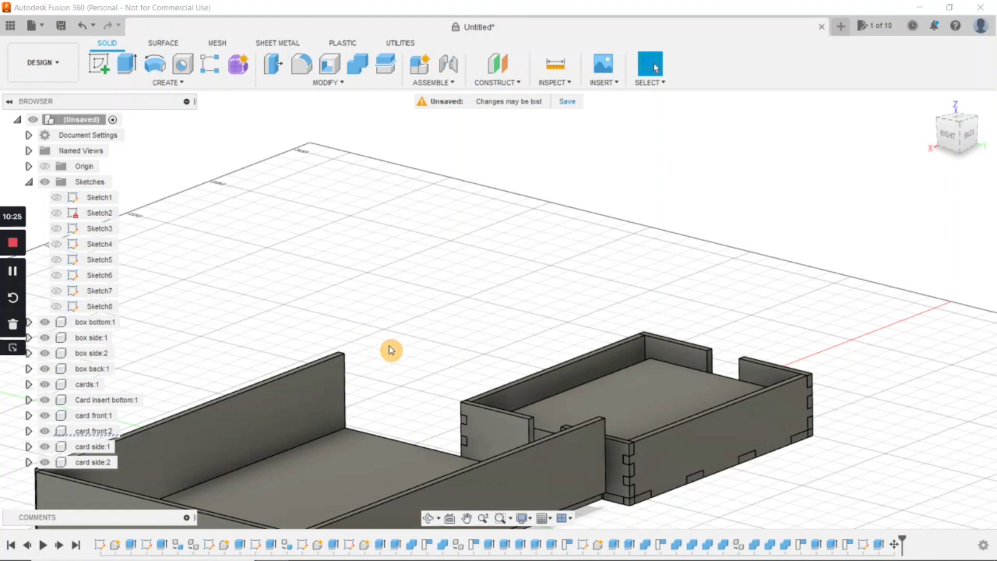
Move the cards together with the insert's bottom, two fronts and two sides as components, raising all six by 3 mm.
middle_drag(389, 344, 382, 303)
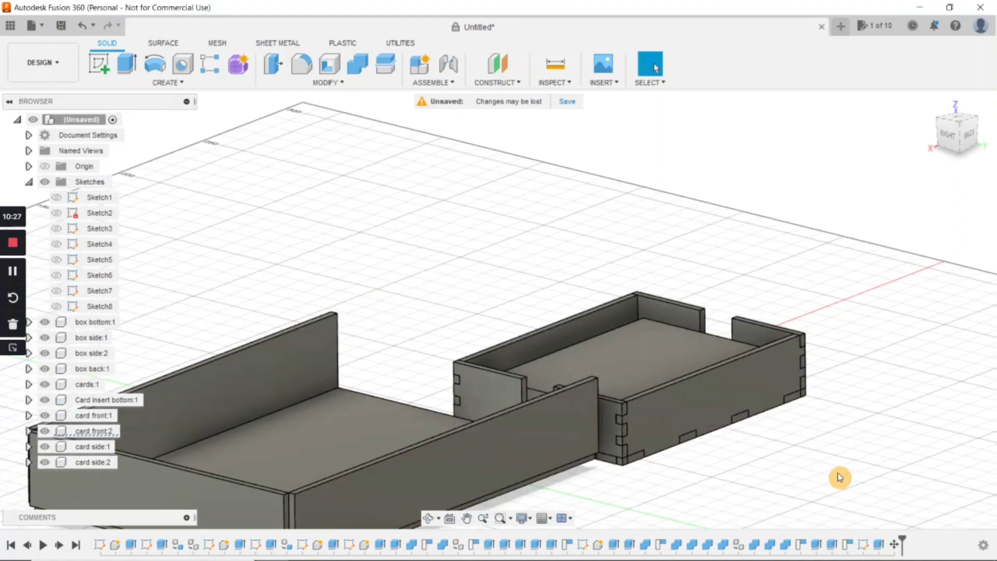
shift+middle_drag(830, 472, 773, 369)
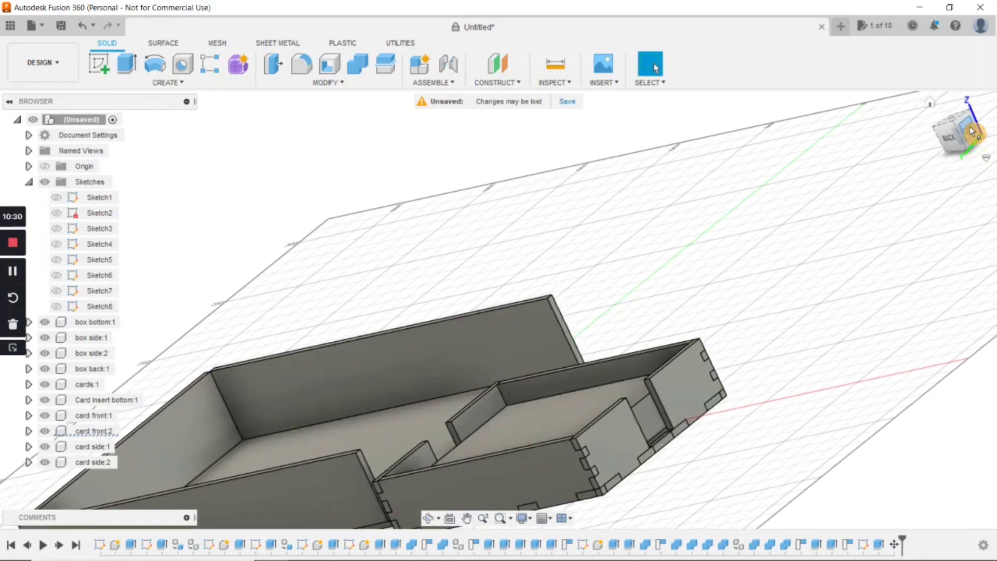
shift+middle_drag(972, 131, 434, 394)
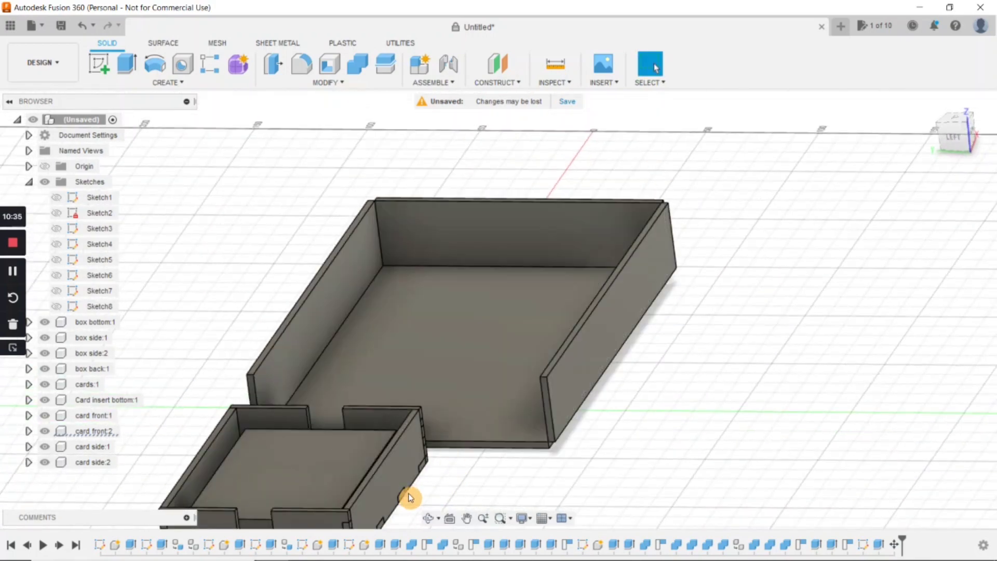
middle_drag(474, 464, 593, 362)
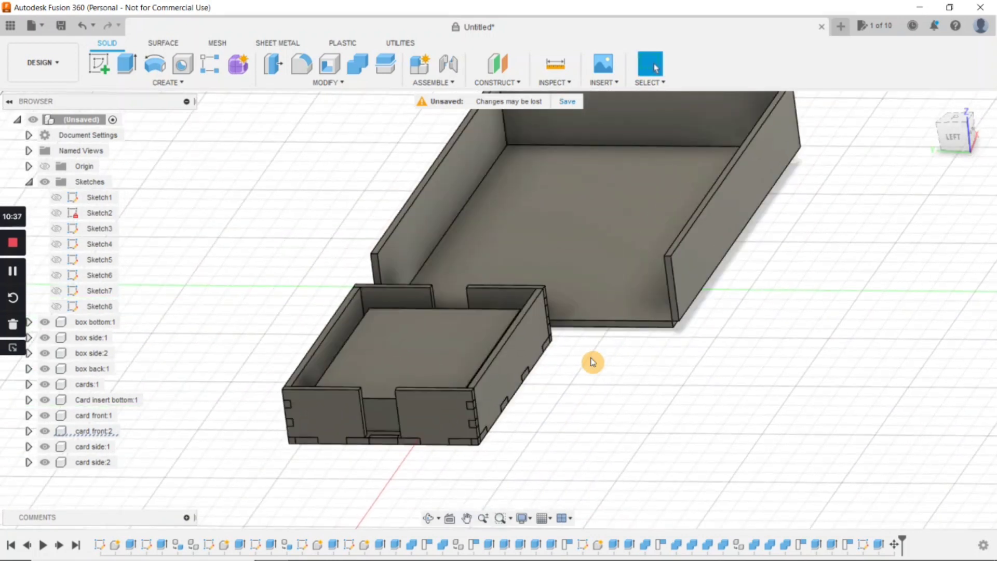
key(m)
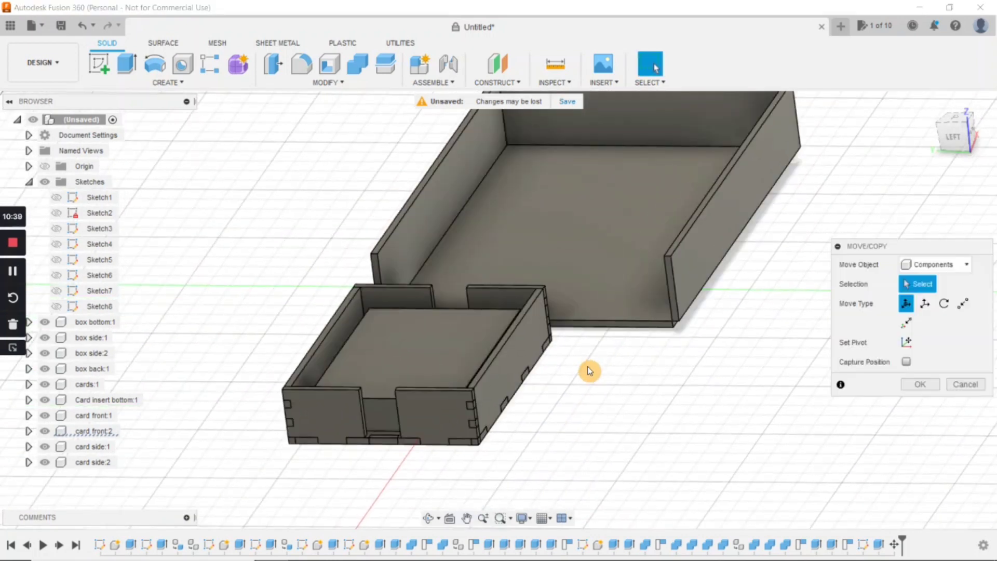
click(934, 264)
click(936, 282)
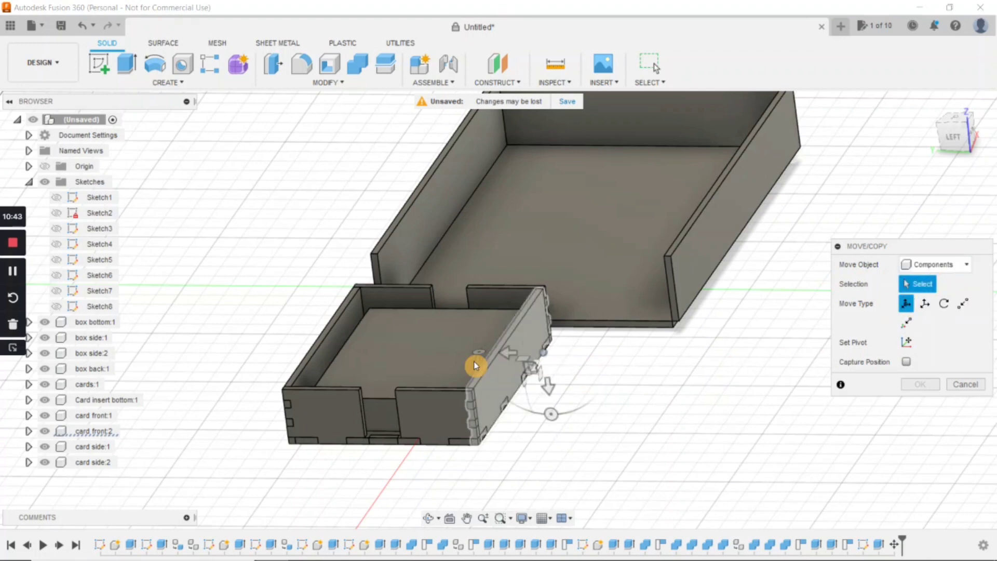
click(426, 370)
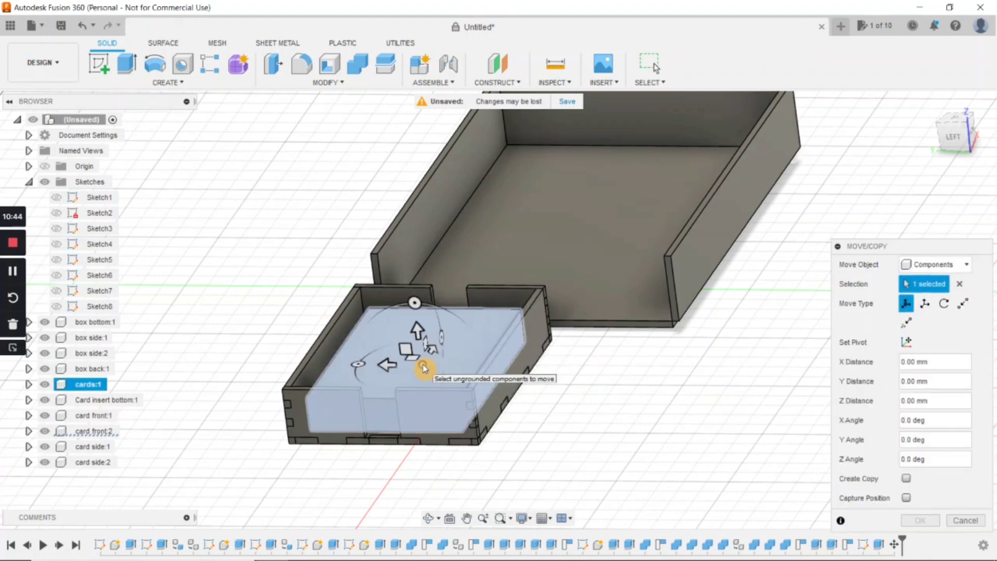
click(505, 380)
click(461, 407)
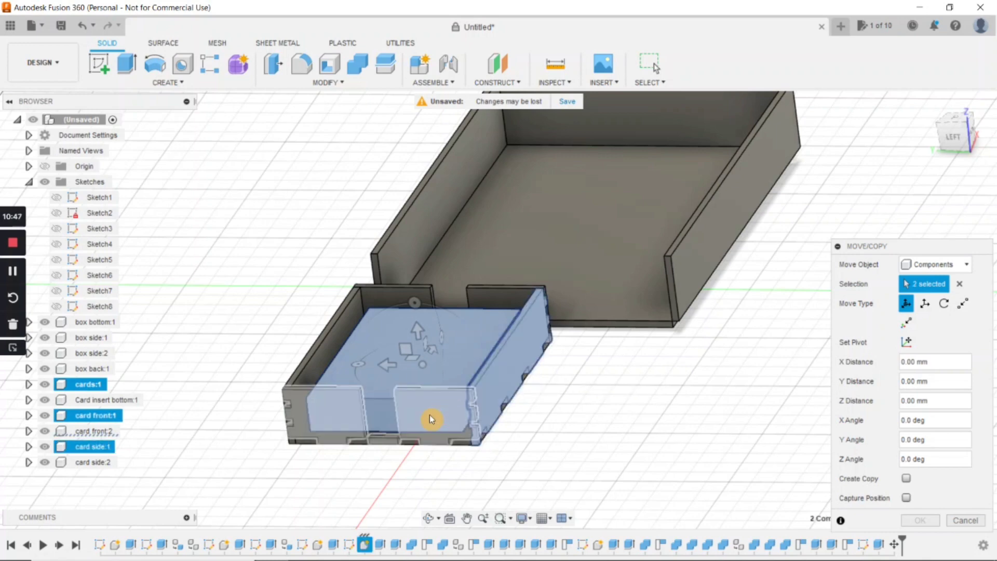
click(339, 337)
click(389, 297)
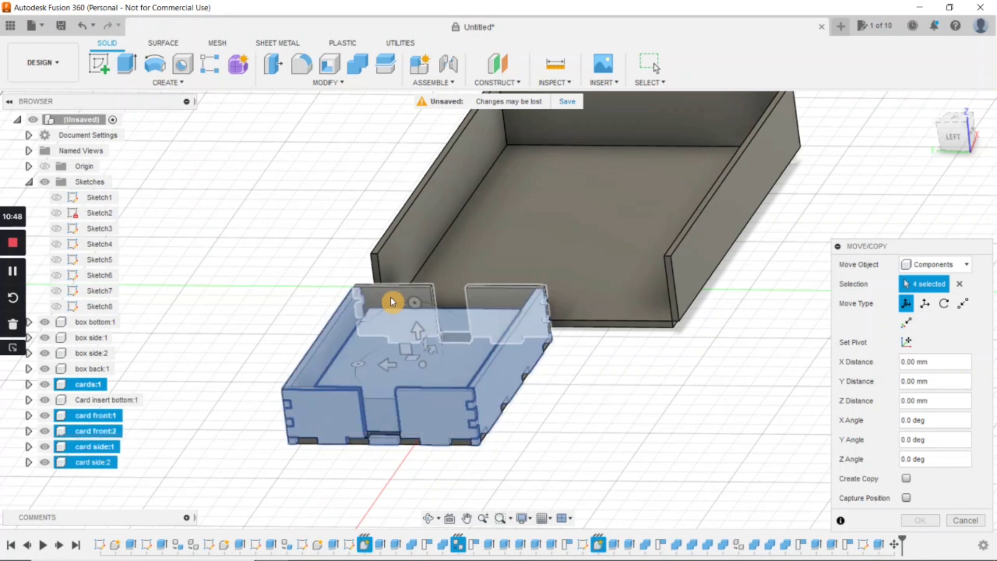
click(416, 447)
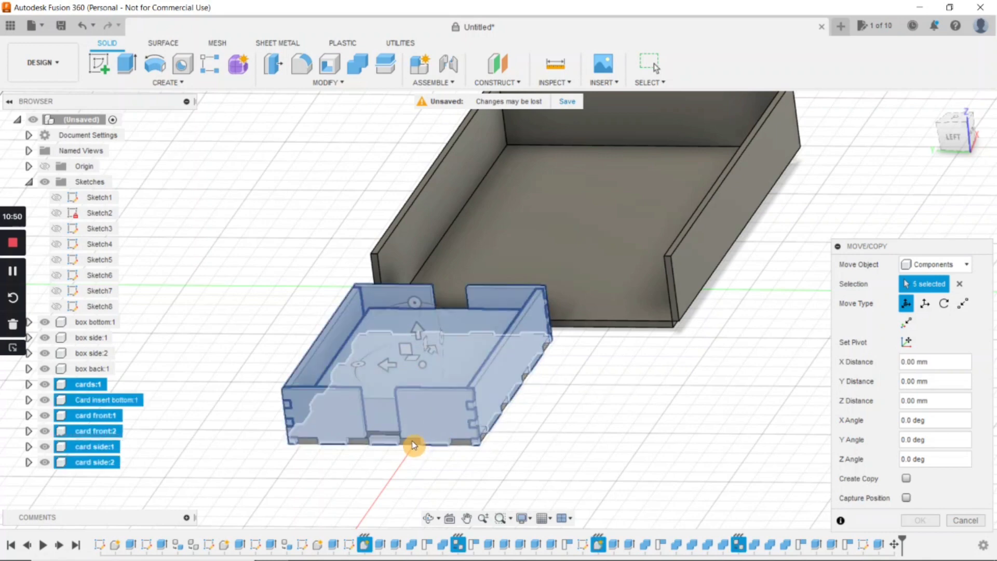
click(443, 423)
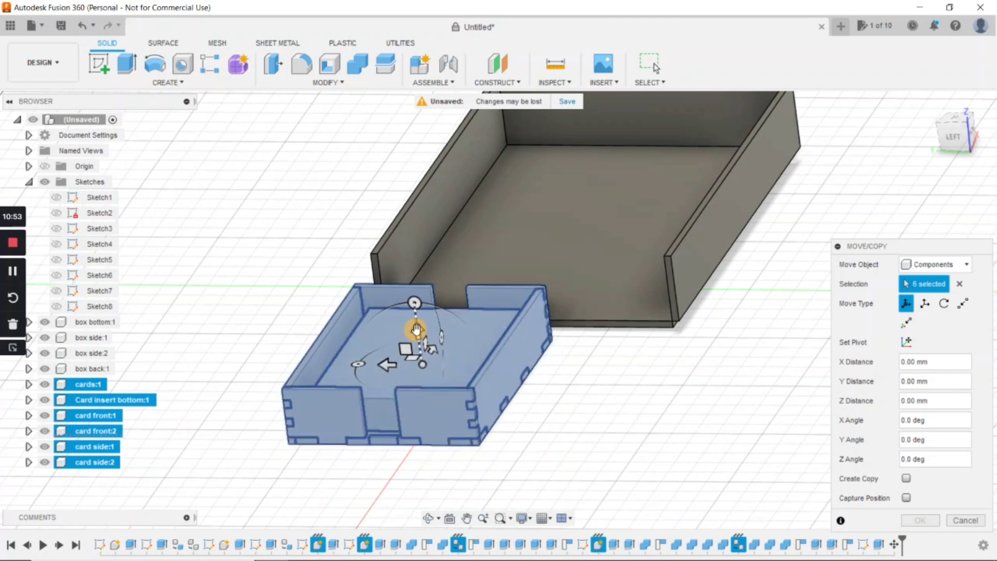
click(415, 329)
text(10)
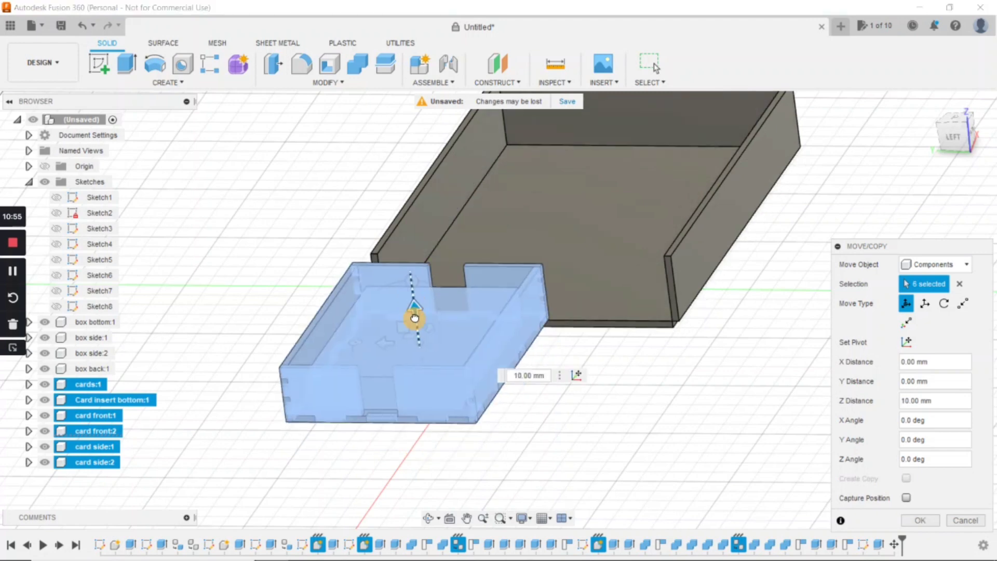
drag(414, 319, 414, 325)
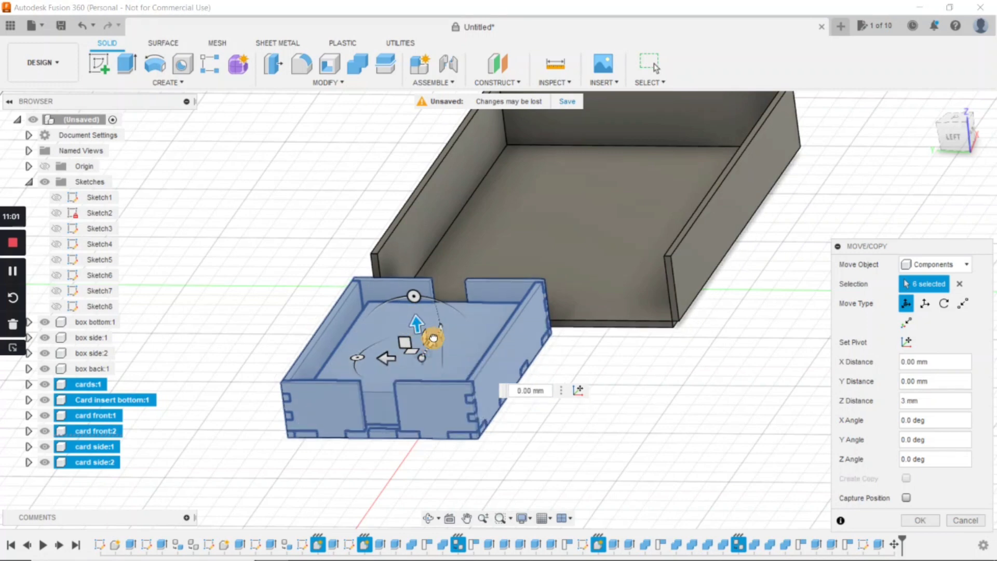
Shift the selected card insert components 180 mm lengthwise into the box, toward its back.
drag(433, 338, 600, 195)
shift+middle_drag(601, 195, 644, 249)
middle_drag(701, 212, 817, 297)
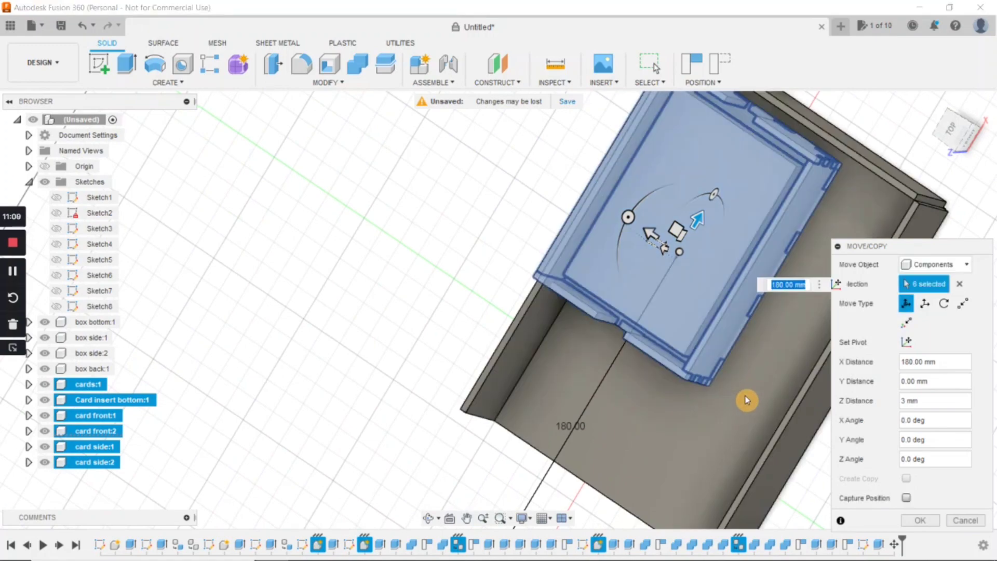
shift+middle_drag(745, 395, 763, 328)
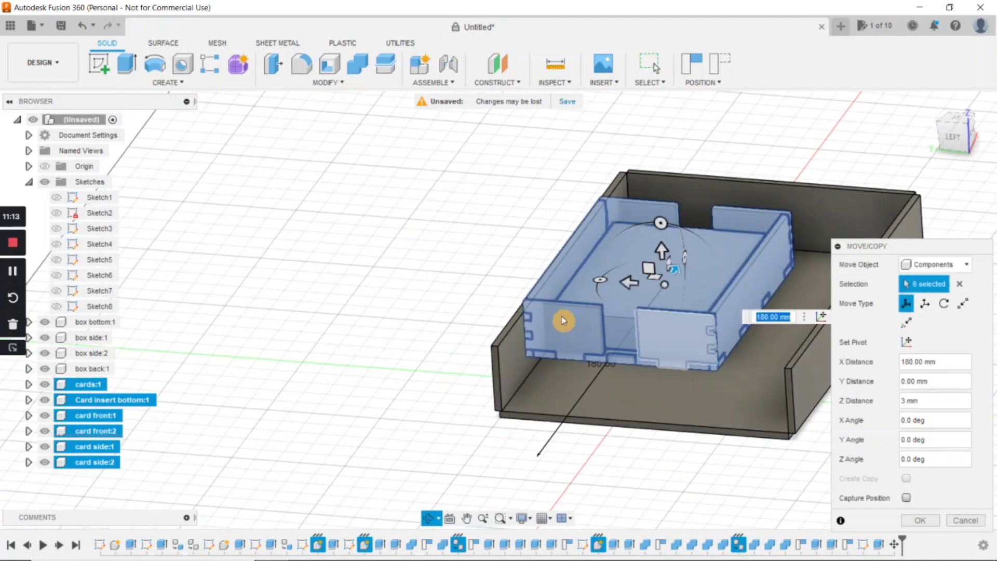
Rotate the card insert a quarter turn and position it between the box sides near the back wall, shifting it sideways by -20 mm and -10 mm.
drag(601, 281, 669, 295)
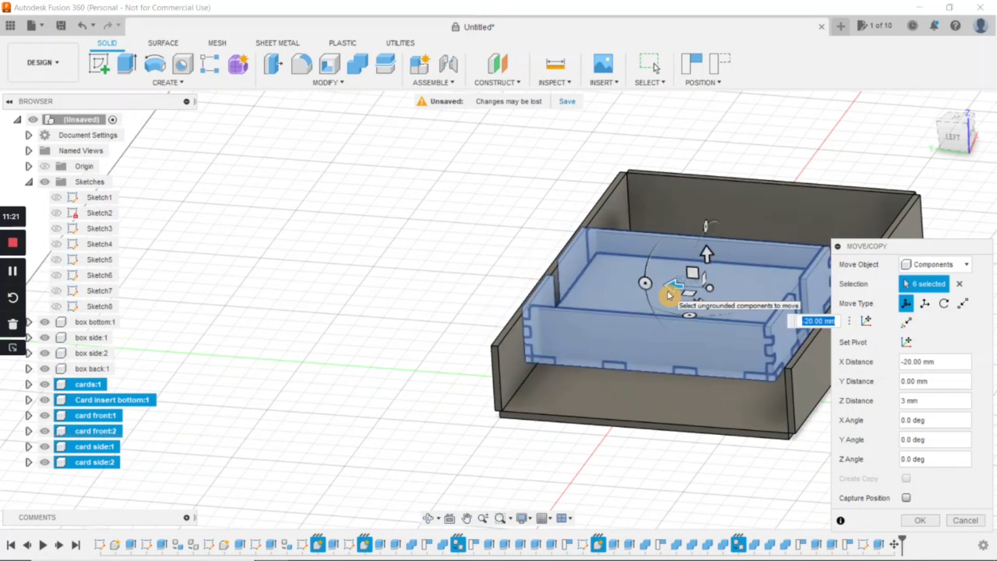
click(962, 123)
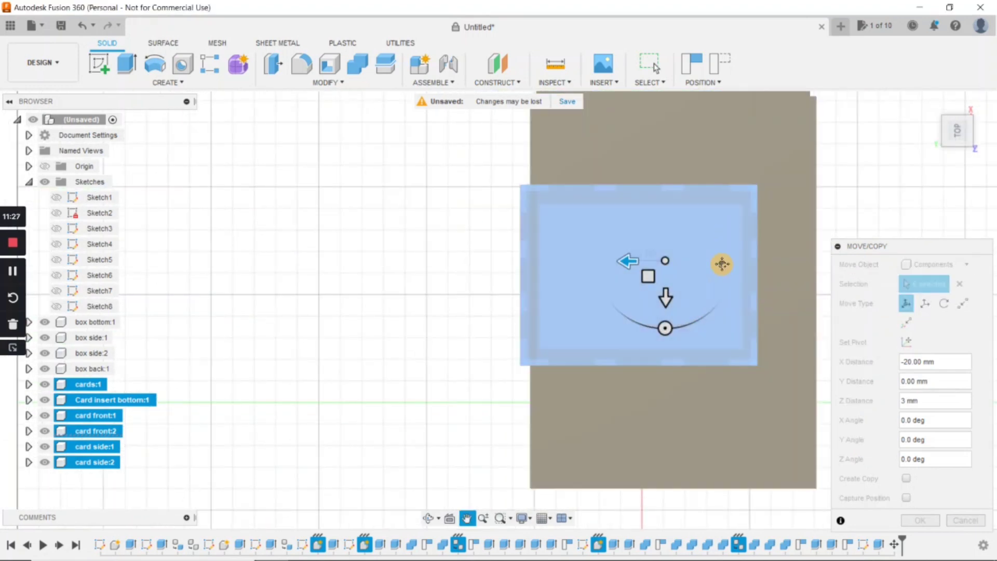
drag(657, 353, 664, 271)
drag(622, 231, 649, 231)
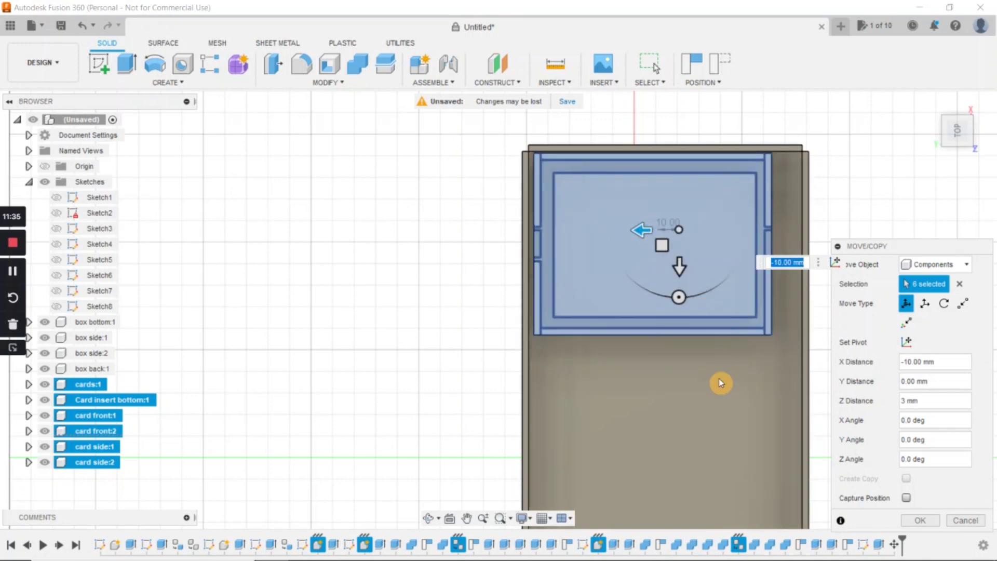
shift+middle_drag(722, 407, 718, 379)
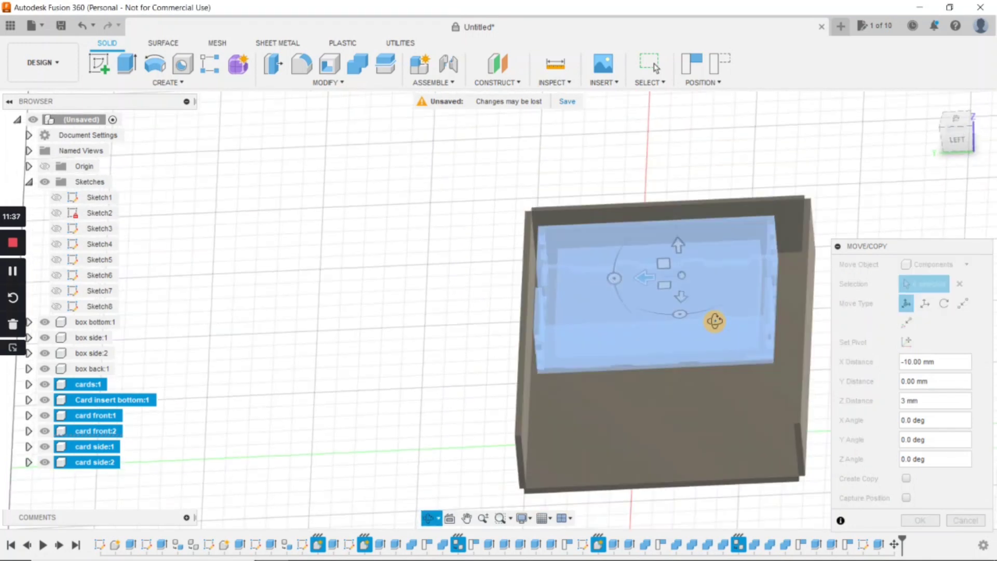
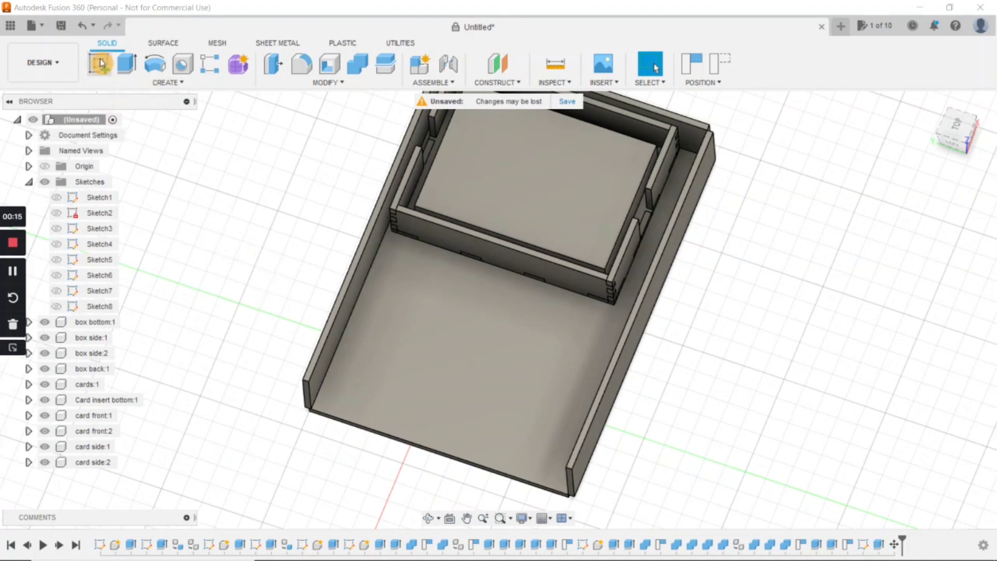
Start a sketch on the inside face of the box bottom, capturing the current positions of the moved components.
click(99, 64)
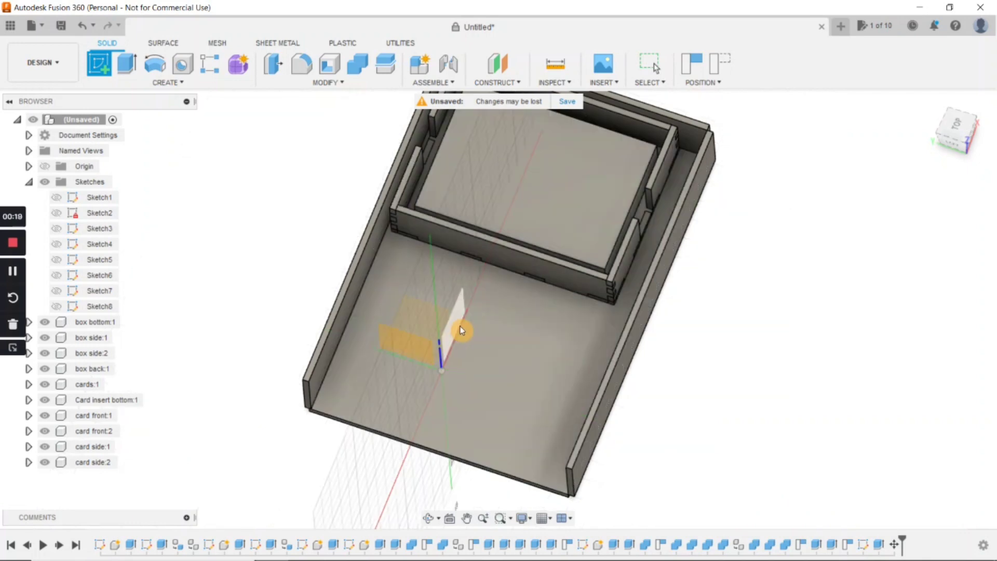
click(428, 313)
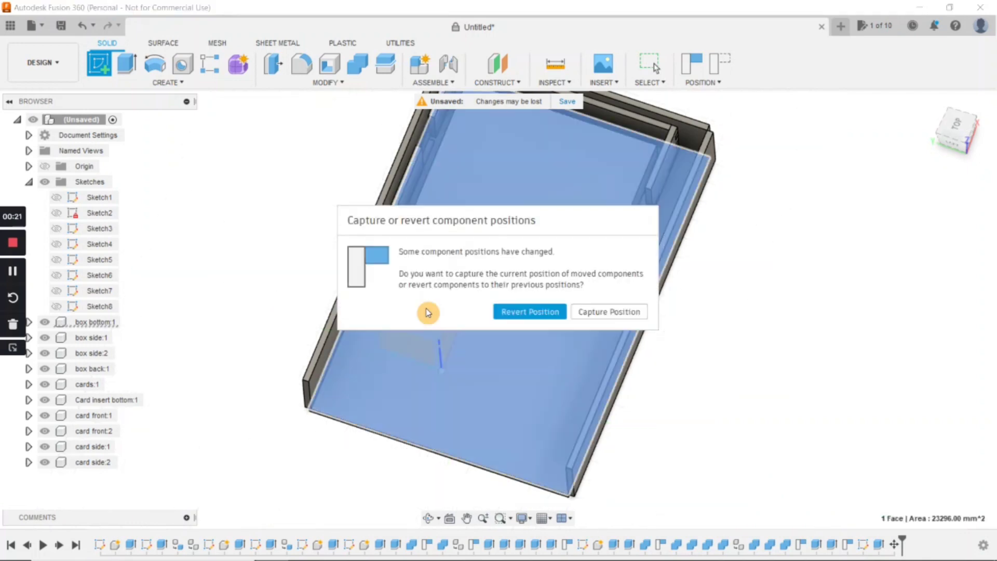
click(612, 313)
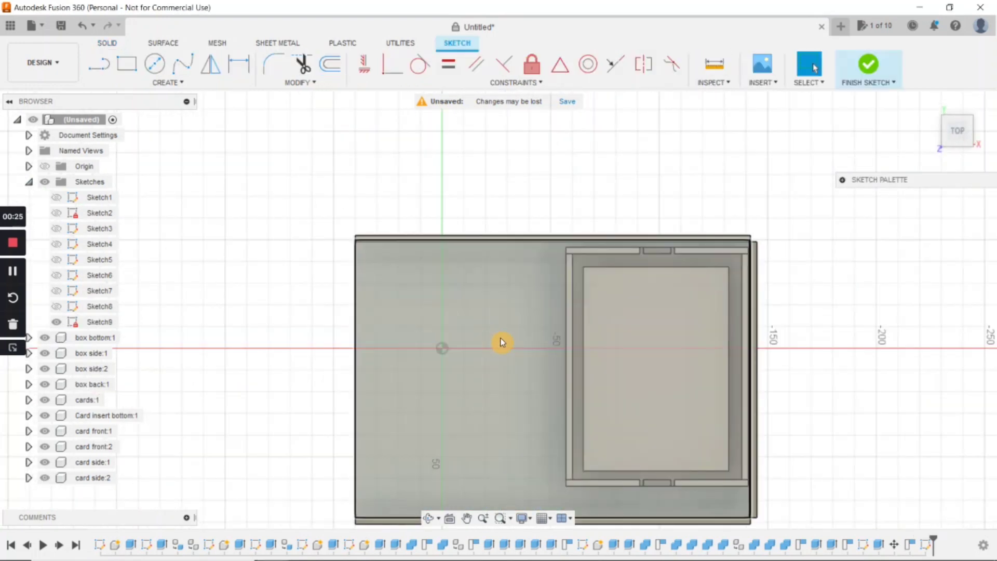
scroll(506, 361, up, 1)
middle_drag(507, 361, 498, 297)
key(Escape)
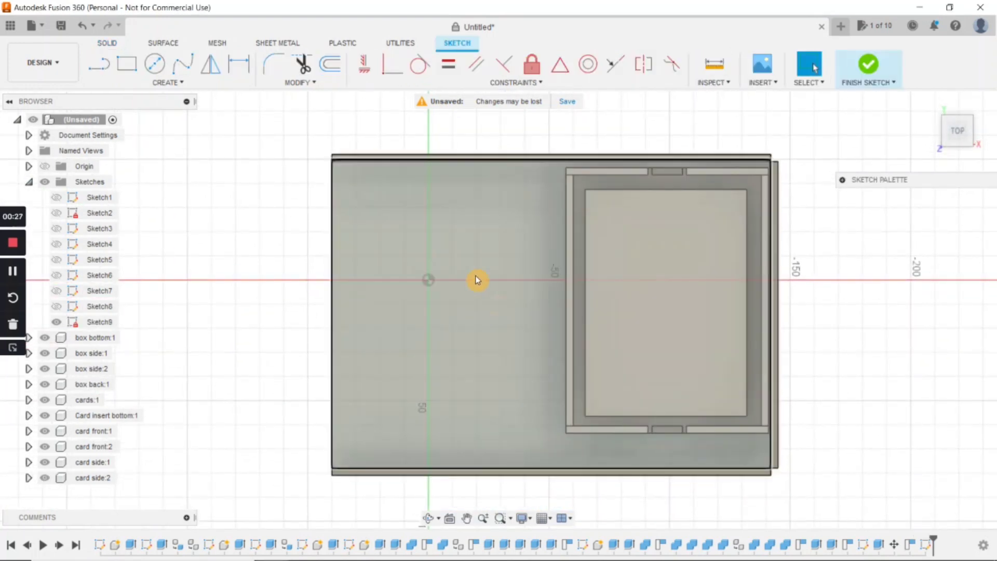
Sketch a rectangle 65 mm wide and about 125.5 mm long beside the card insert, spanning between the two box sides.
click(128, 69)
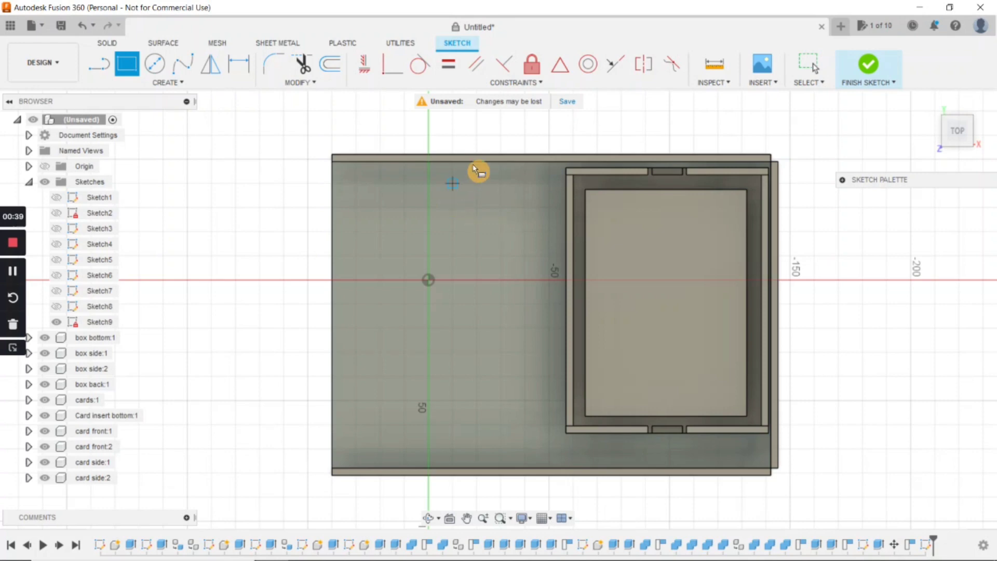
scroll(562, 179, up, 4)
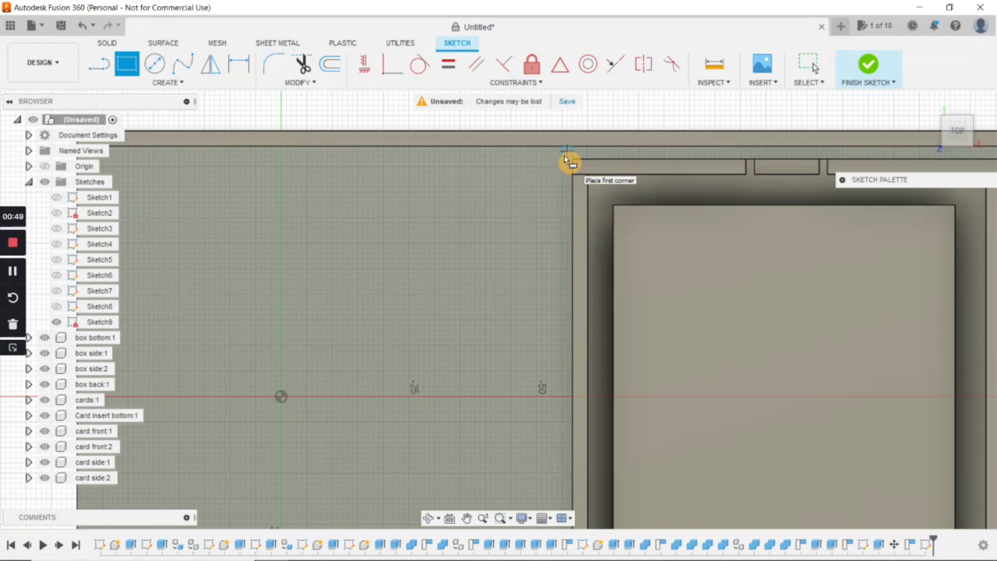
click(565, 155)
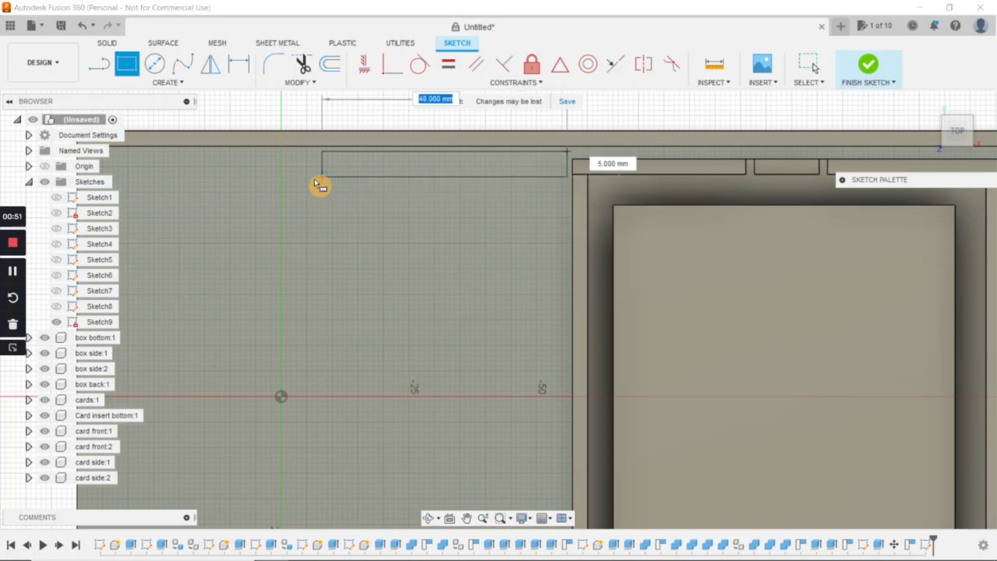
text(65)
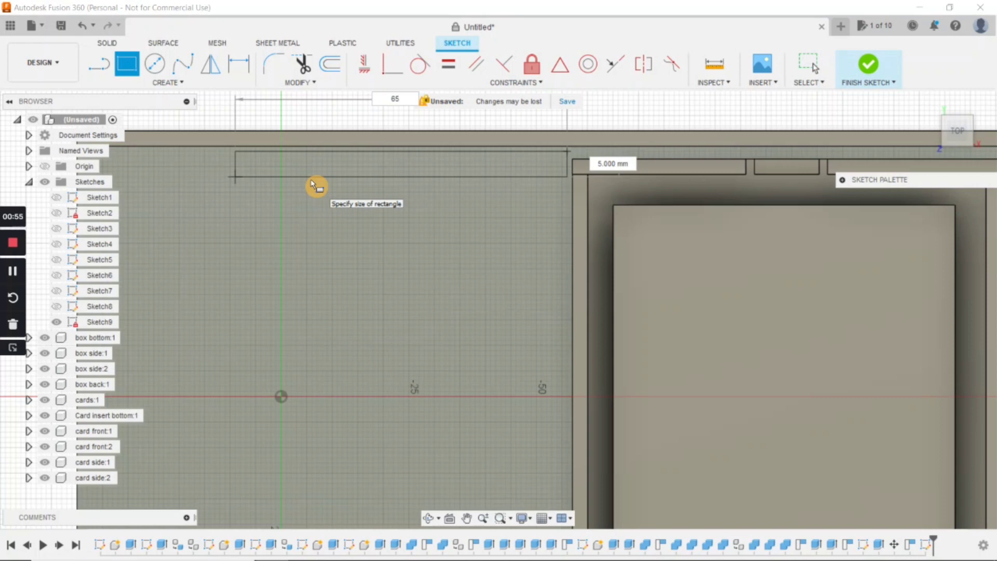
key(Tab)
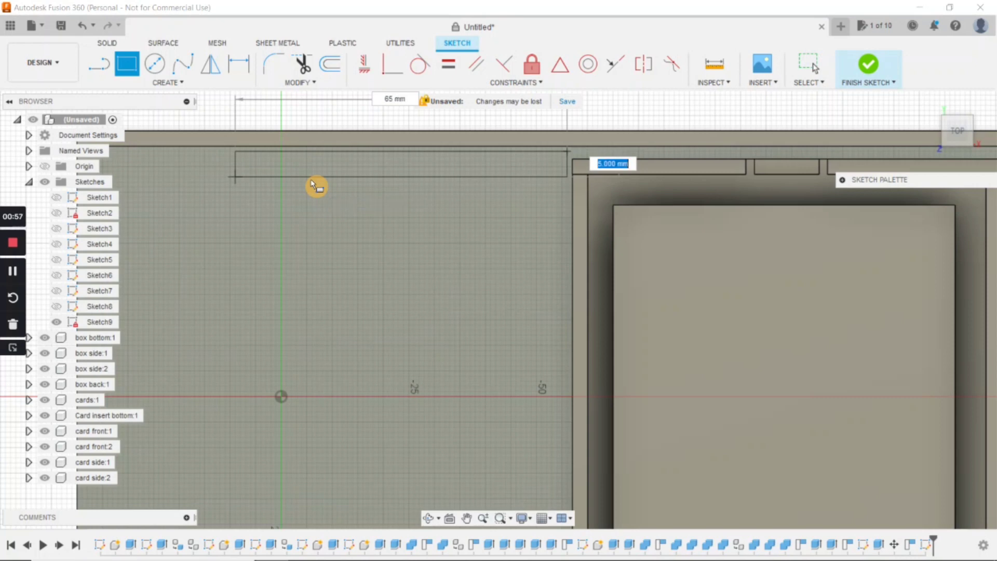
scroll(315, 188, down, 5)
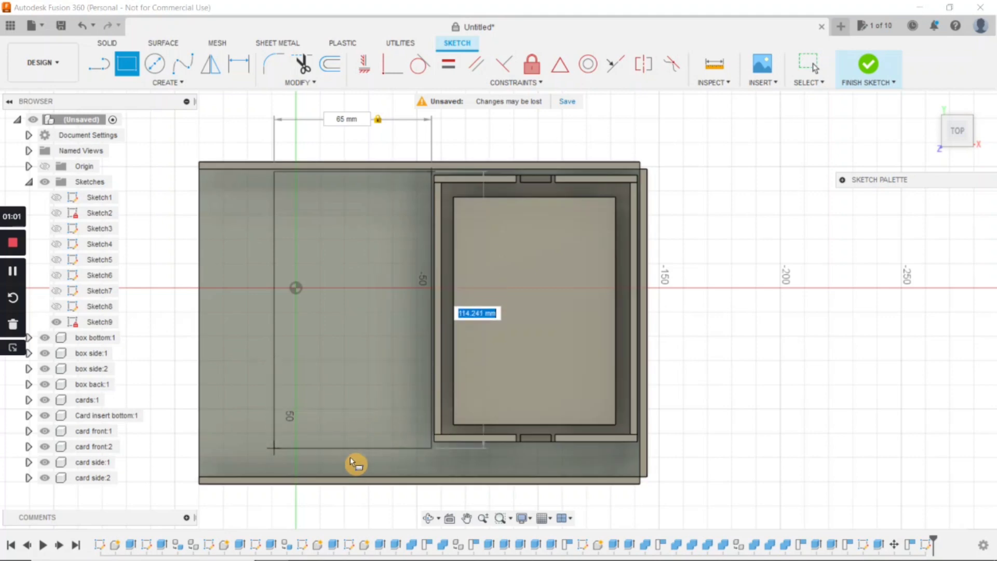
scroll(353, 475, up, 6)
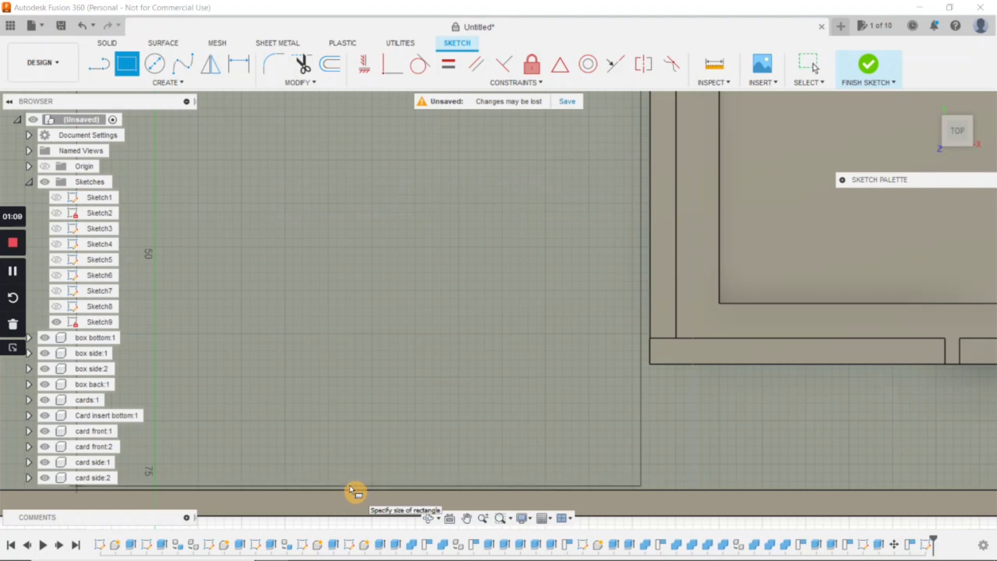
click(351, 490)
key(Escape)
scroll(383, 400, down, 5)
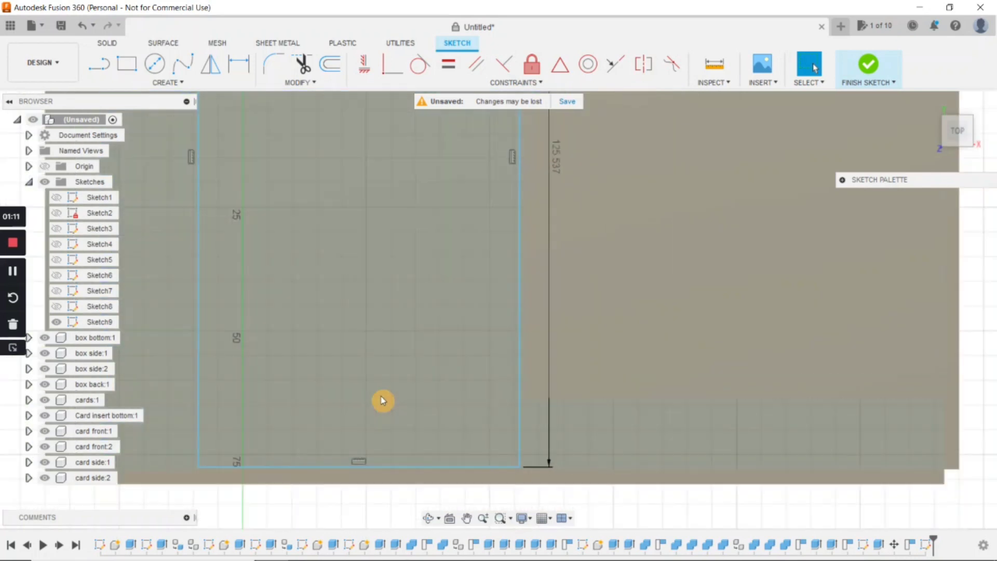
Set the rectangle's length to 126 mm.
middle_drag(387, 382, 369, 437)
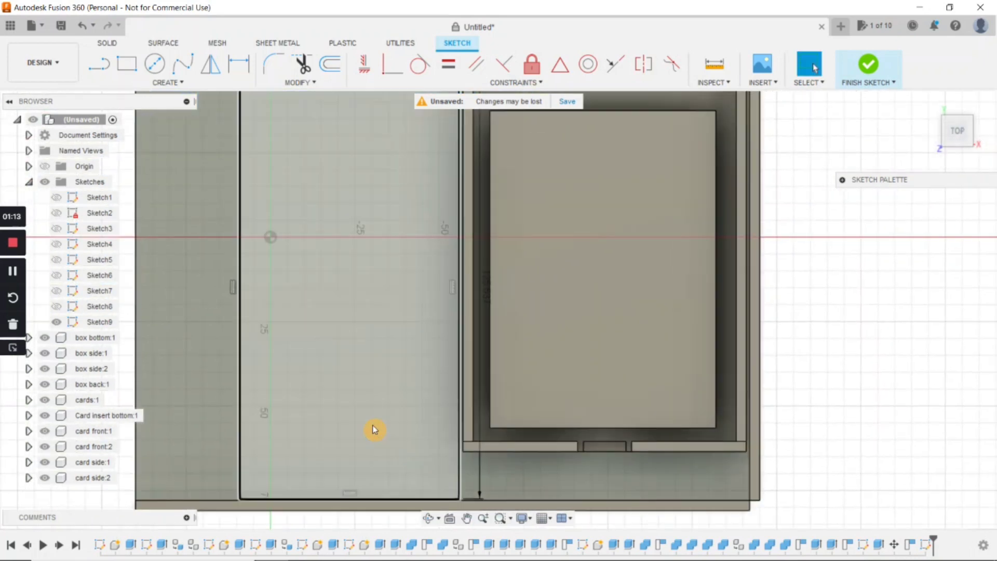
scroll(373, 431, down, 1)
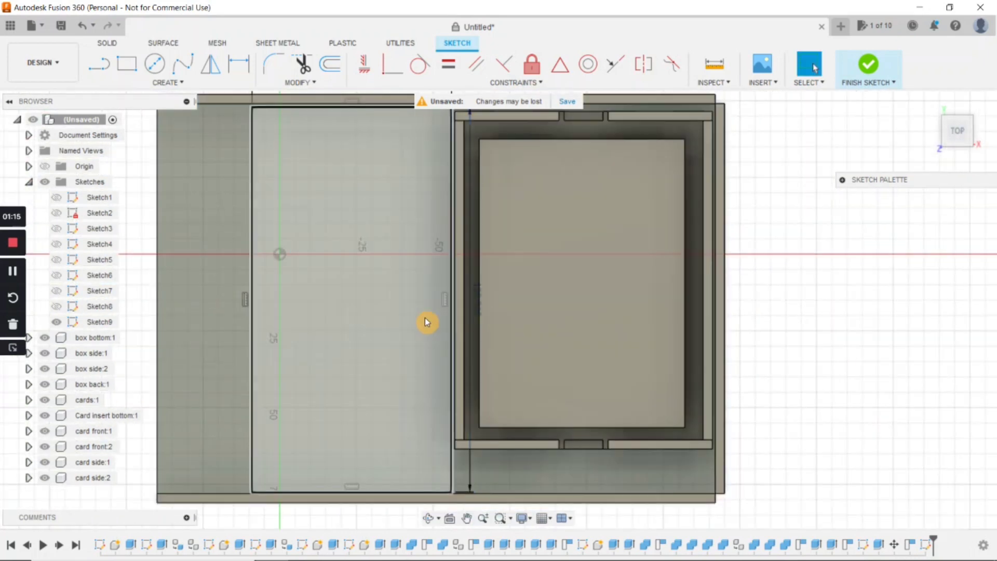
scroll(478, 302, up, 3)
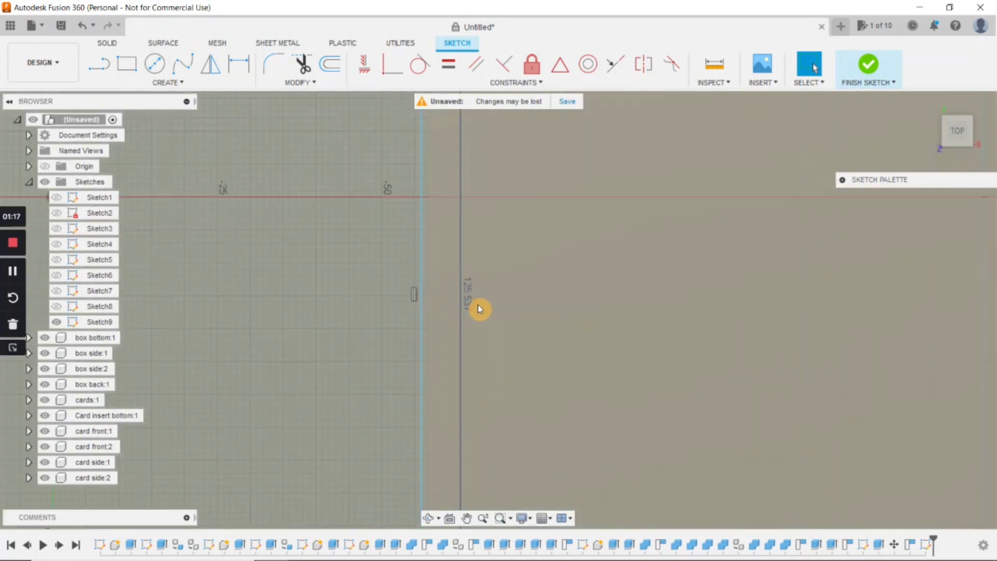
double_click(469, 295)
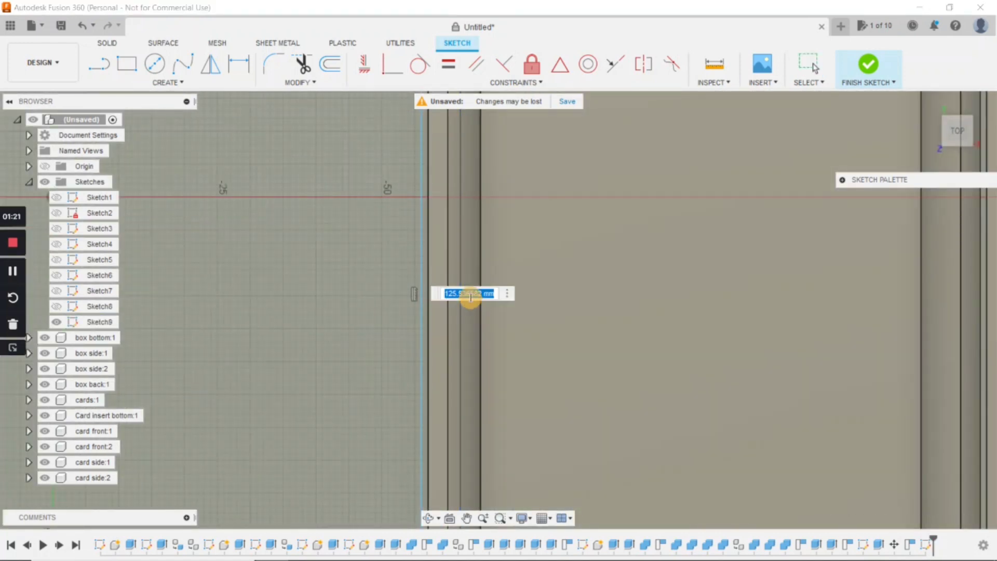
key(BackSpace)
key(Return)
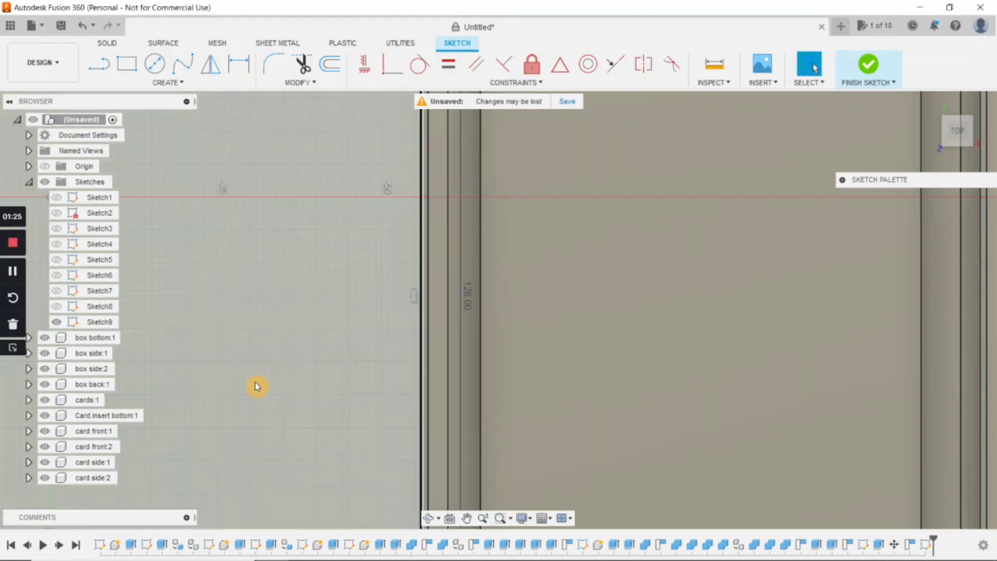
Examine the rectangle's edges and corners for their fit against both box sides and the card insert.
click(258, 385)
scroll(260, 385, up, 3)
scroll(265, 385, down, 5)
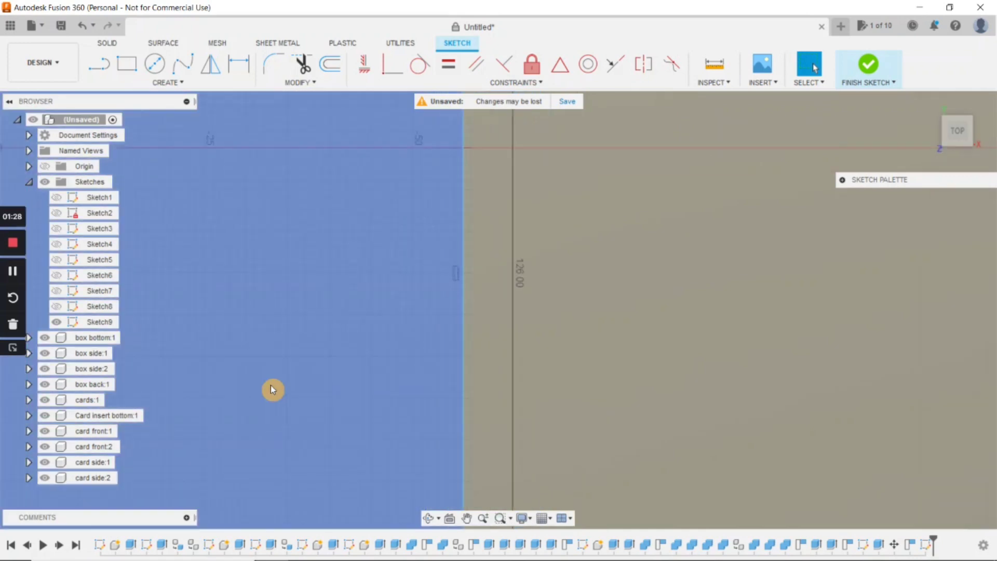
mouse_move(269, 387)
middle_down()
mouse_move(385, 231)
mouse_move(446, 225)
middle_up()
scroll(478, 436, down, 5)
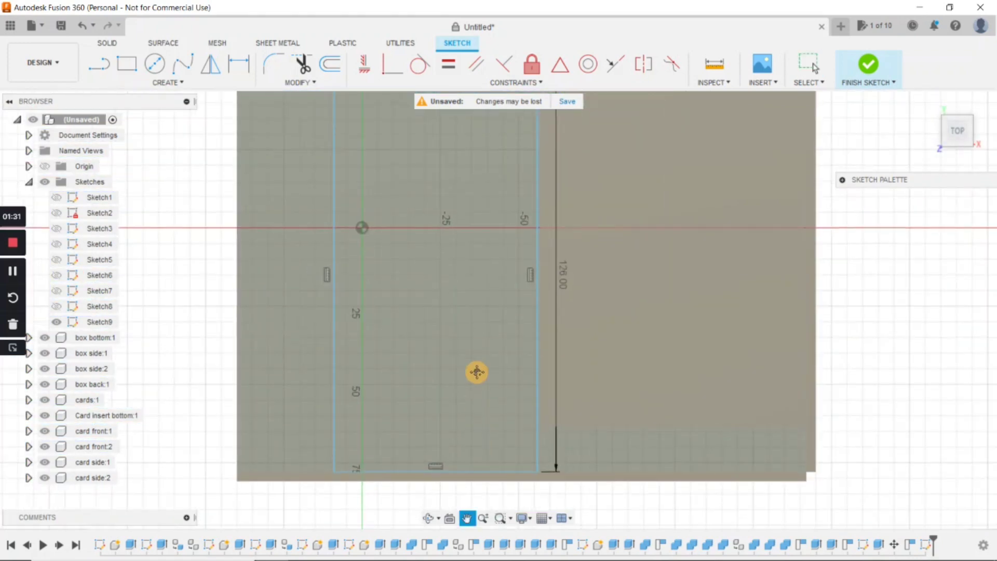
scroll(472, 328, up, 5)
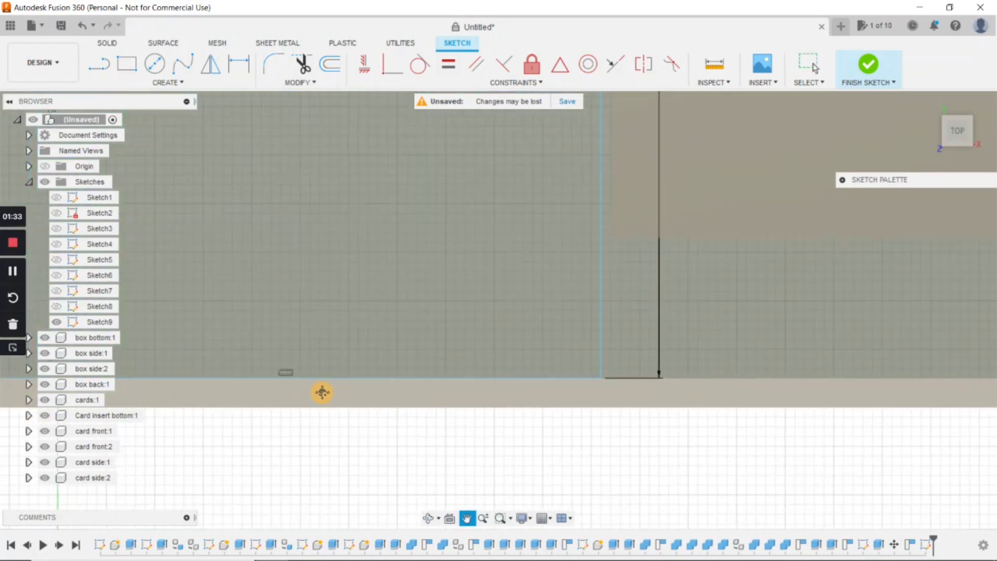
scroll(426, 398, up, 5)
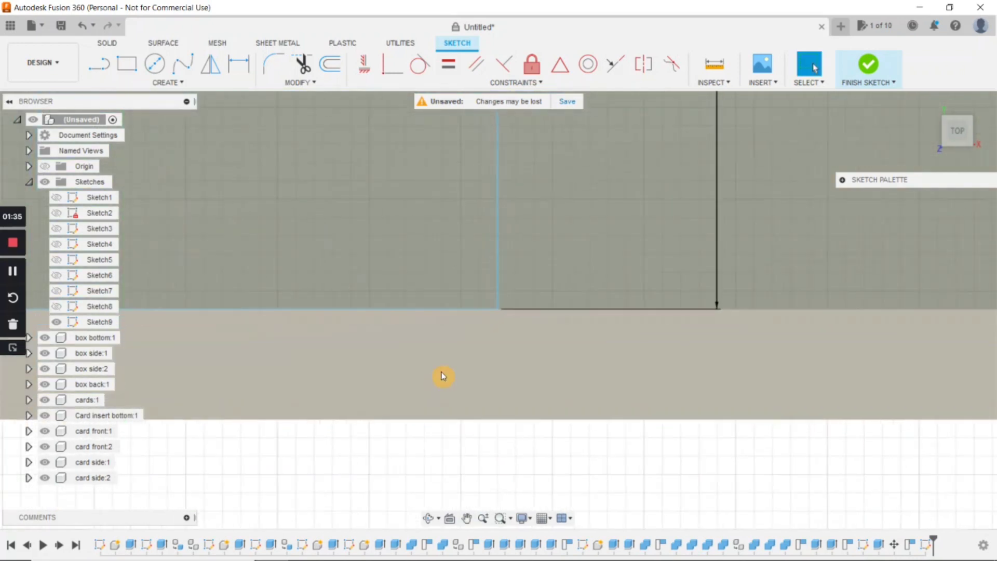
scroll(444, 366, down, 5)
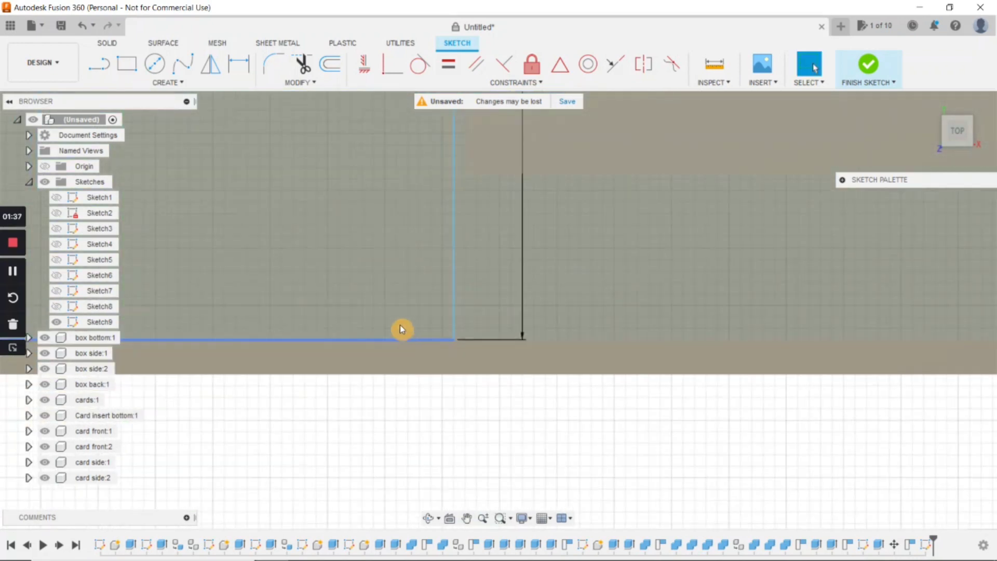
scroll(389, 287, down, 6)
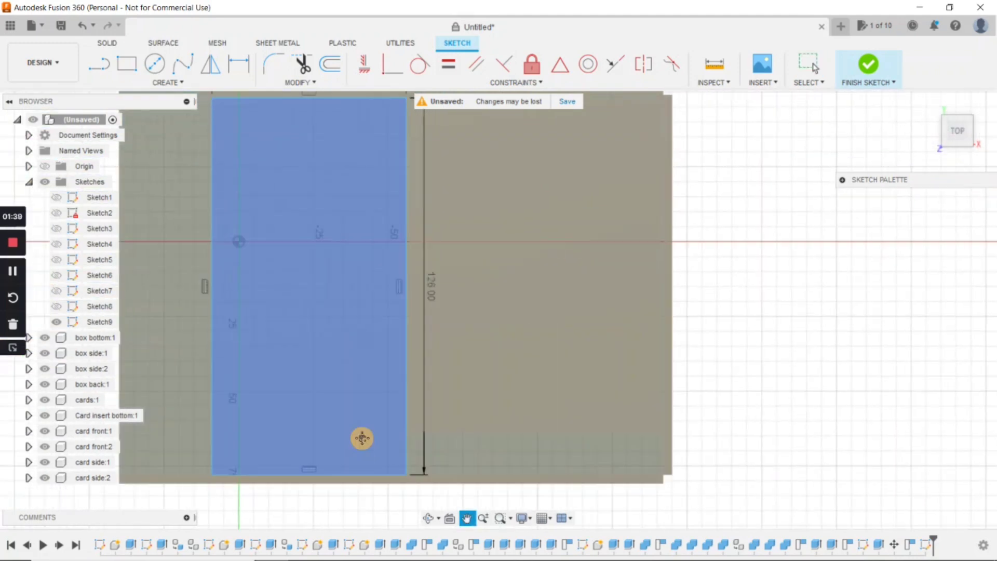
middle_drag(344, 287, 348, 412)
scroll(350, 373, up, 5)
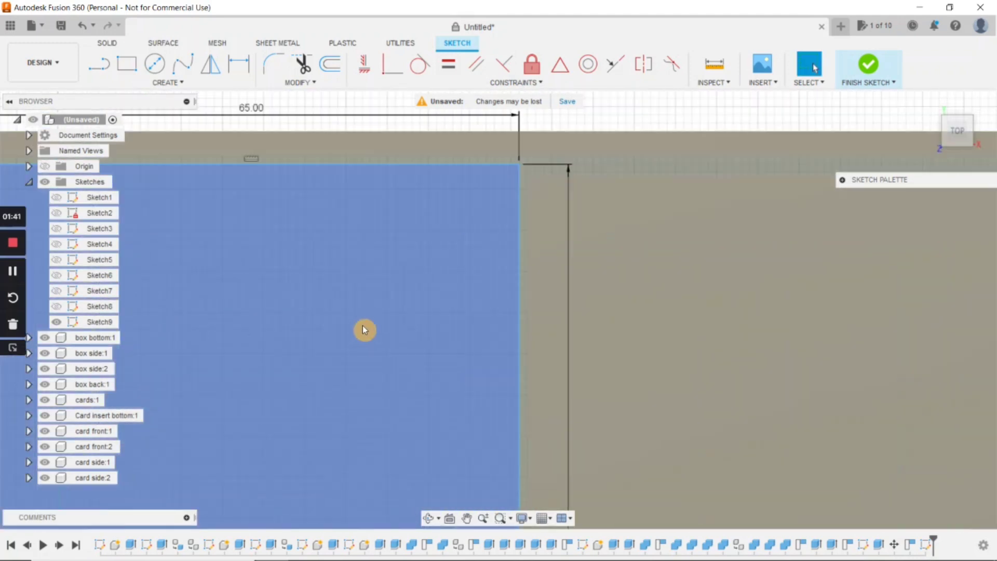
middle_drag(391, 326, 392, 400)
scroll(394, 365, up, 3)
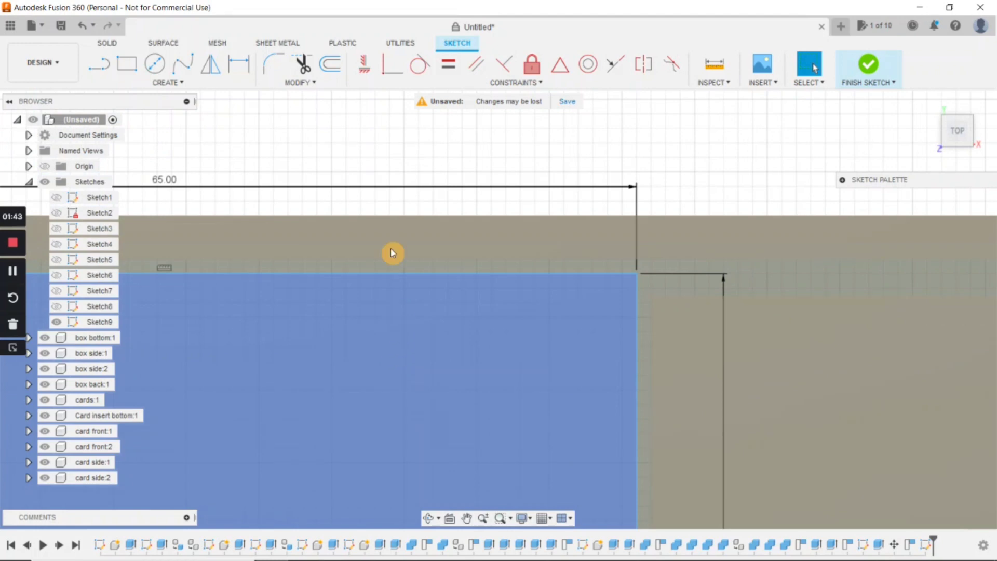
scroll(395, 317, down, 4)
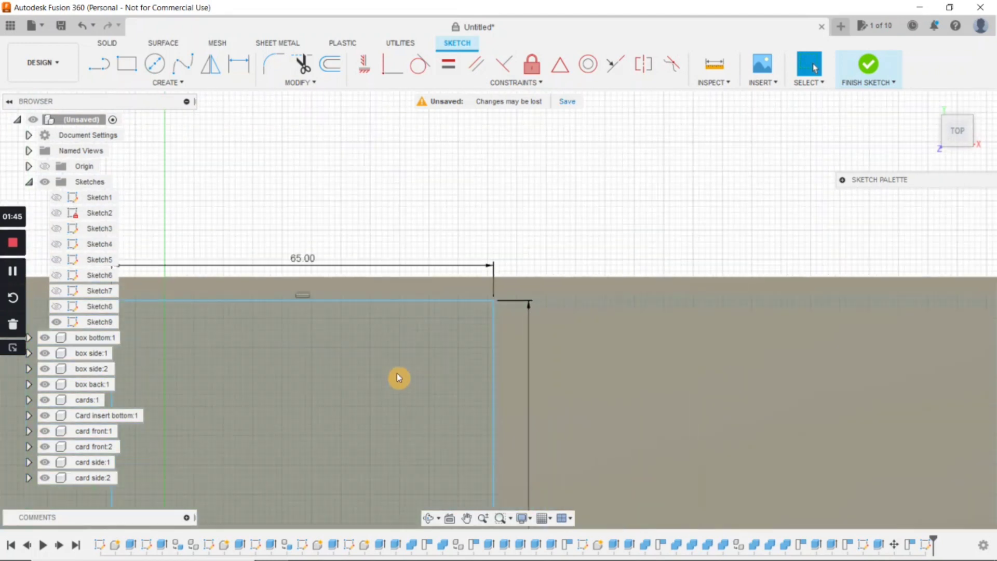
middle_drag(407, 291, 419, 198)
scroll(407, 263, down, 4)
middle_drag(404, 266, 423, 196)
scroll(405, 307, down, 2)
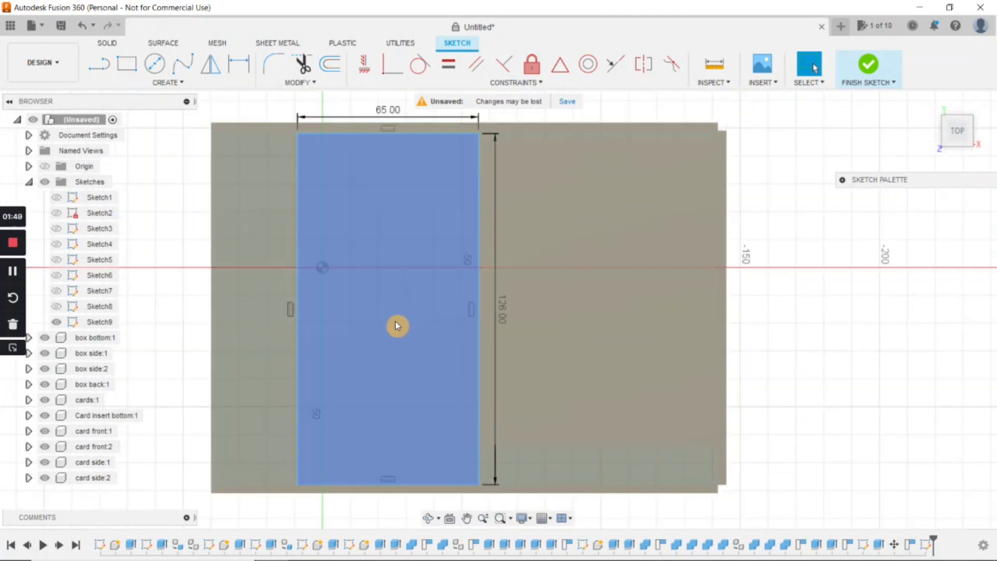
scroll(396, 323, up, 1)
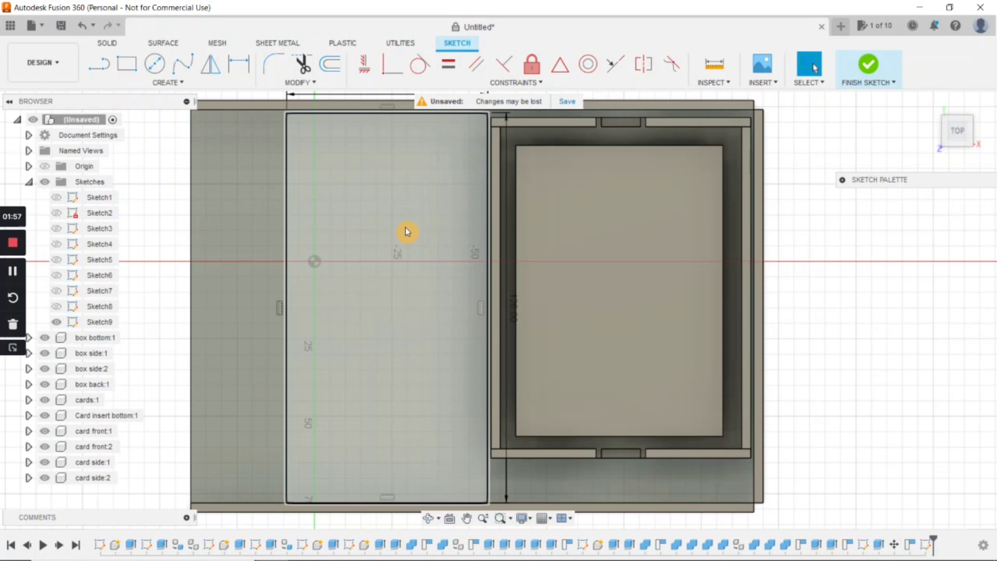
middle_drag(406, 232, 379, 251)
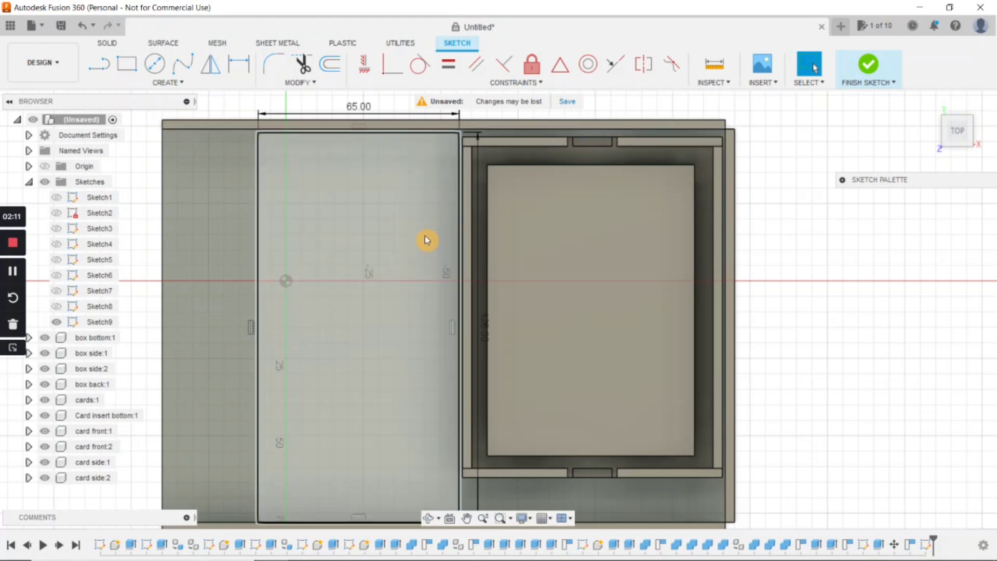
middle_drag(425, 236, 421, 226)
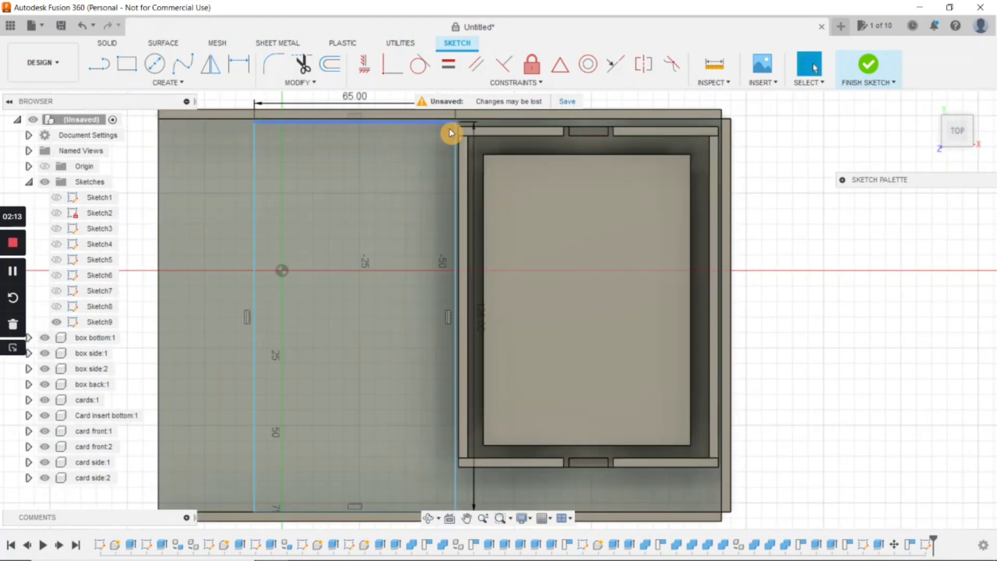
Finish the sketch and extrude the 65 × 126 mm rectangle 3 mm as a new component.
click(872, 67)
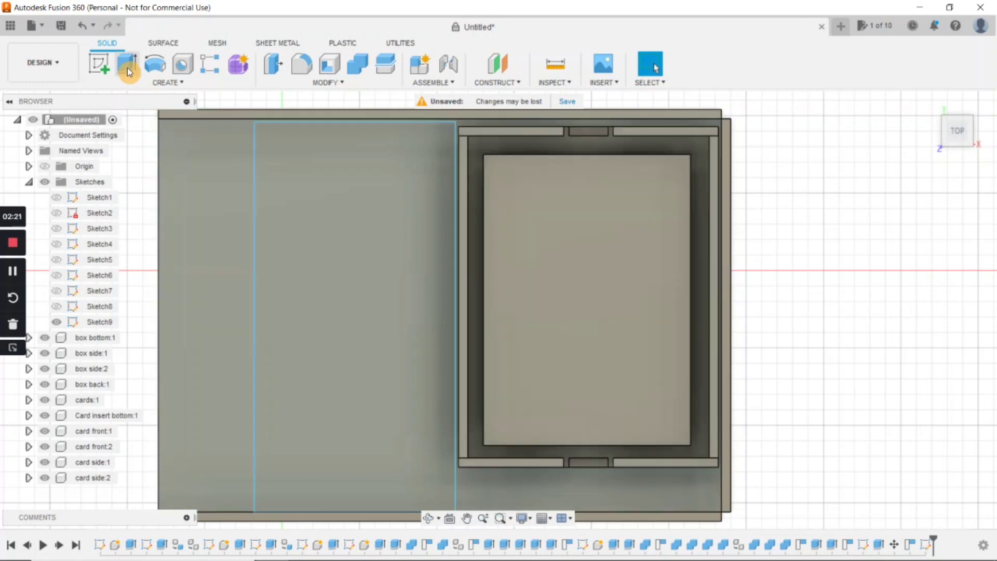
click(127, 63)
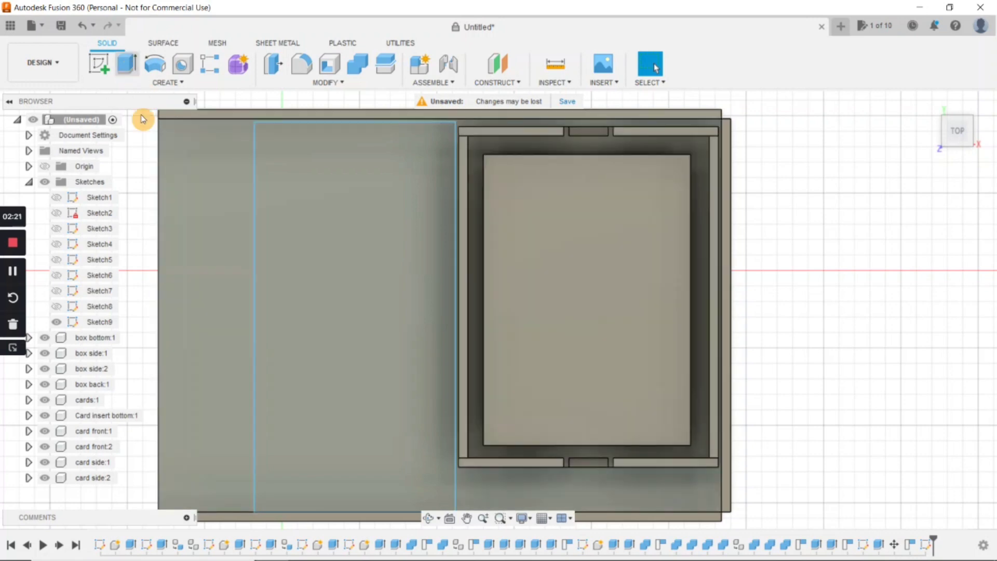
click(357, 323)
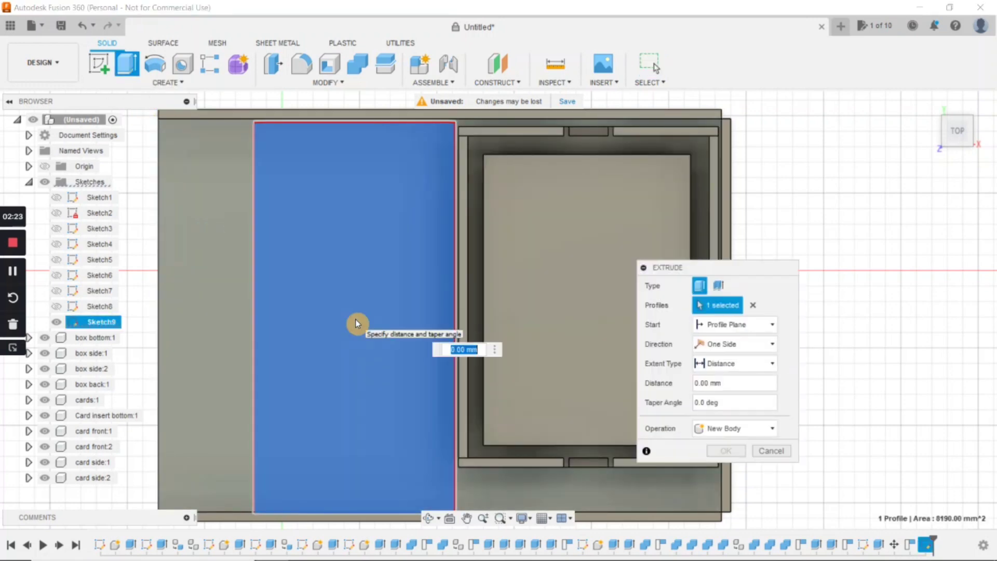
shift+middle_drag(352, 316, 372, 306)
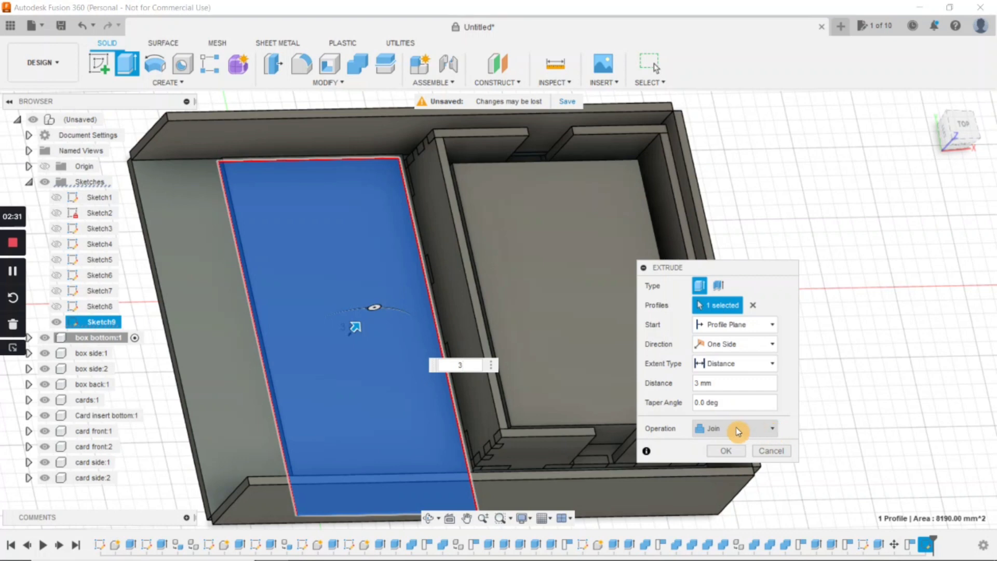
click(772, 431)
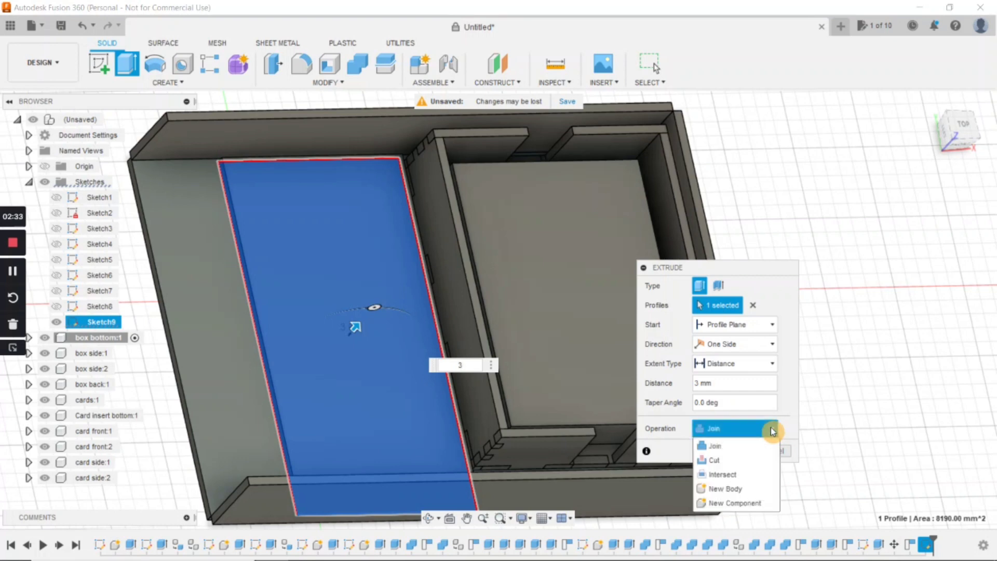
click(743, 504)
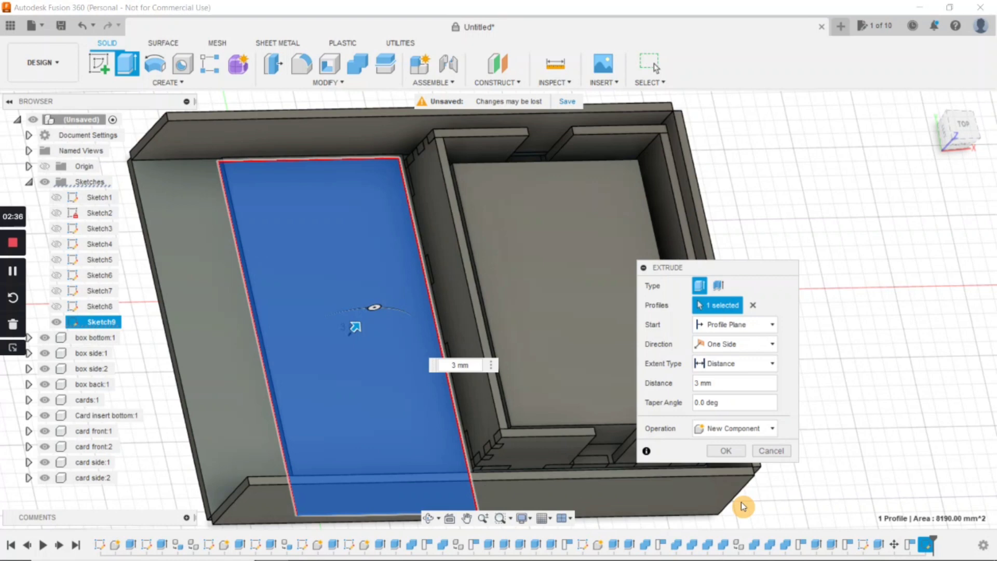
click(739, 451)
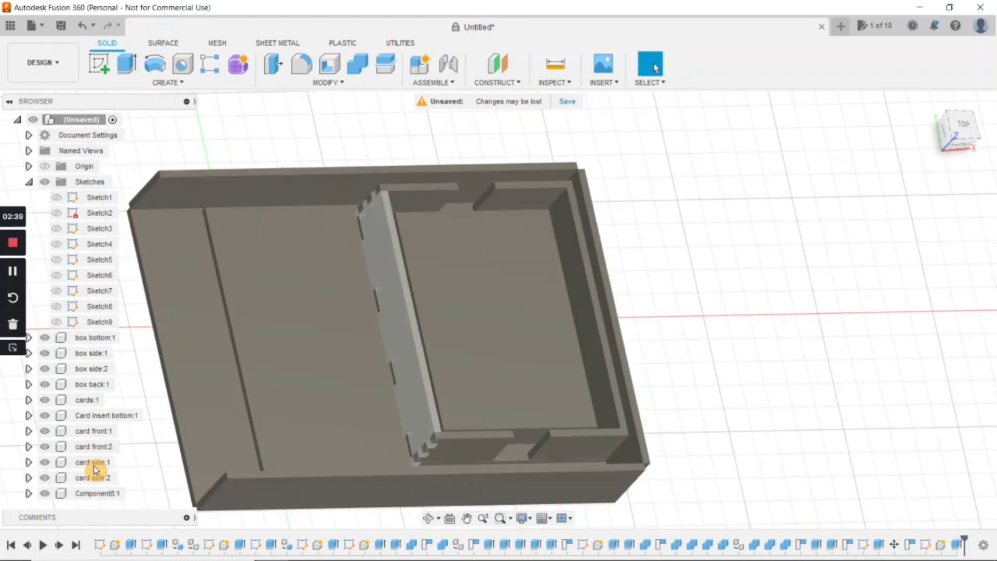
Rename the newly extruded panel component as token bottom.
right_click(103, 498)
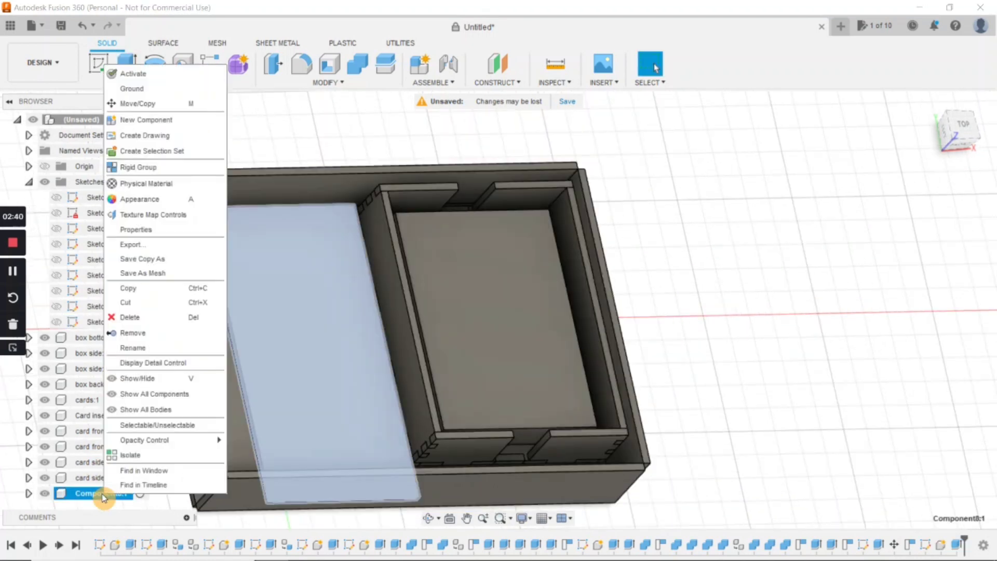
click(133, 348)
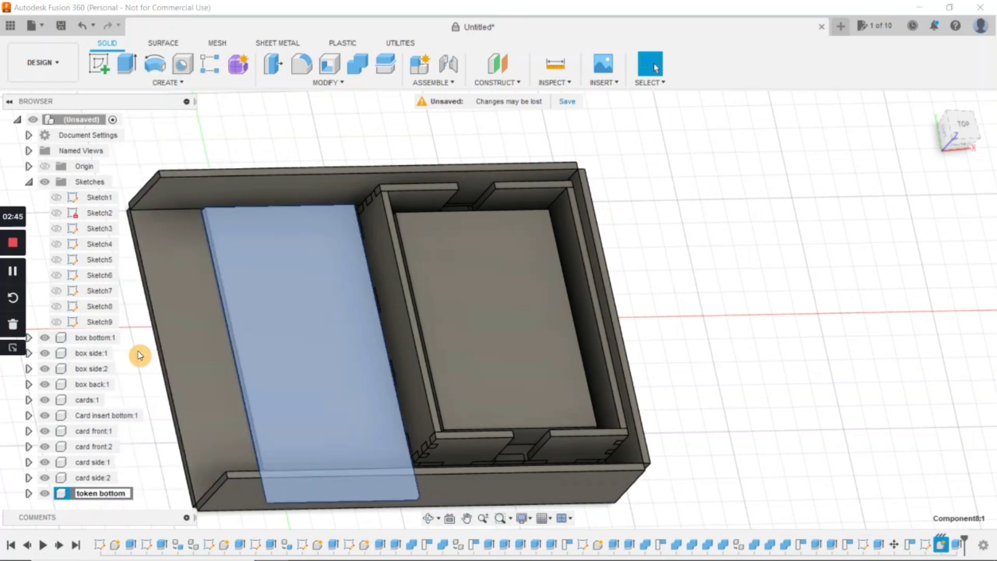
text(token bottom)
key(Return)
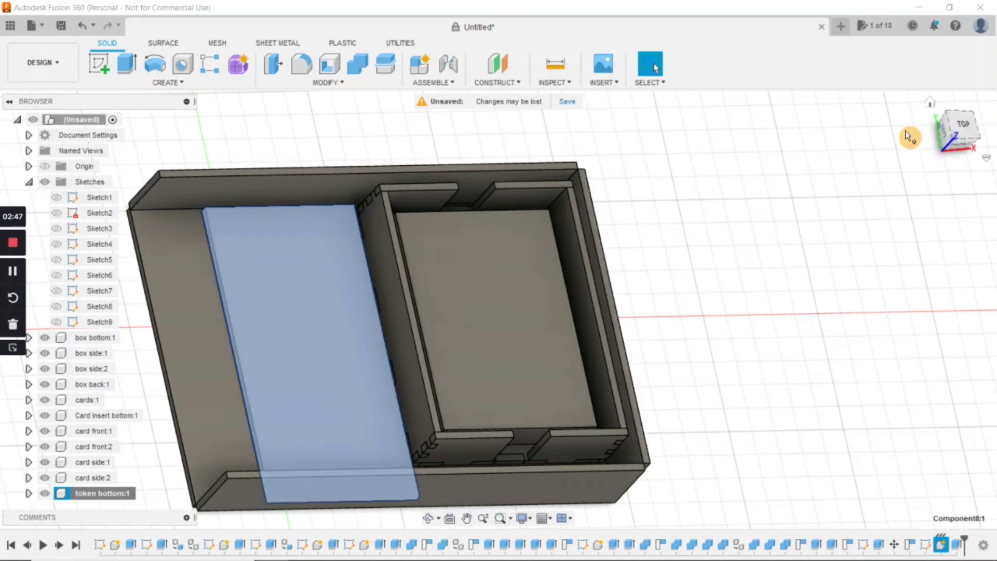
Hide all box, cards and card insert components, leaving only token bottom visible.
click(930, 102)
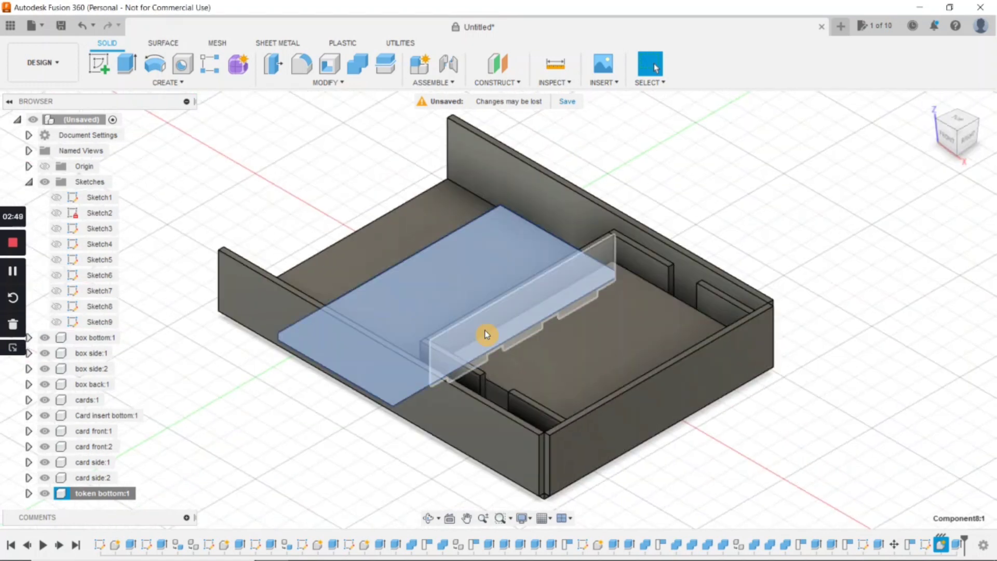
scroll(487, 334, up, 3)
scroll(458, 335, down, 3)
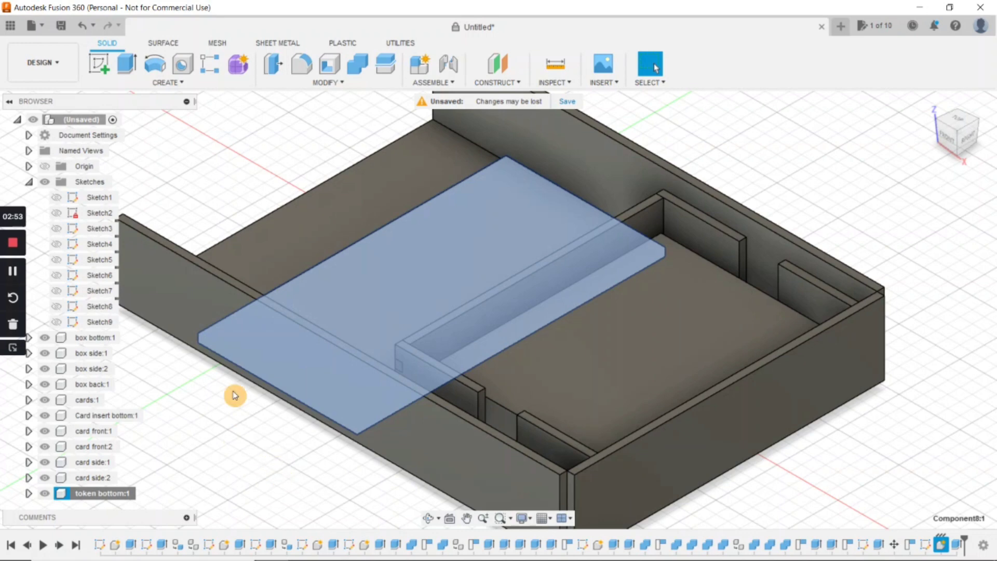
click(43, 340)
click(44, 340)
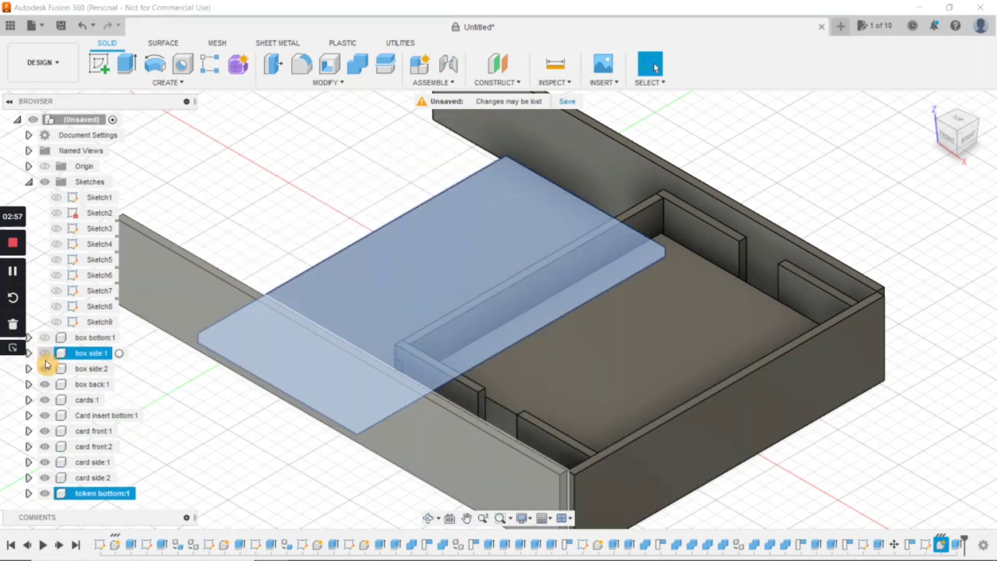
click(44, 353)
click(44, 368)
click(45, 384)
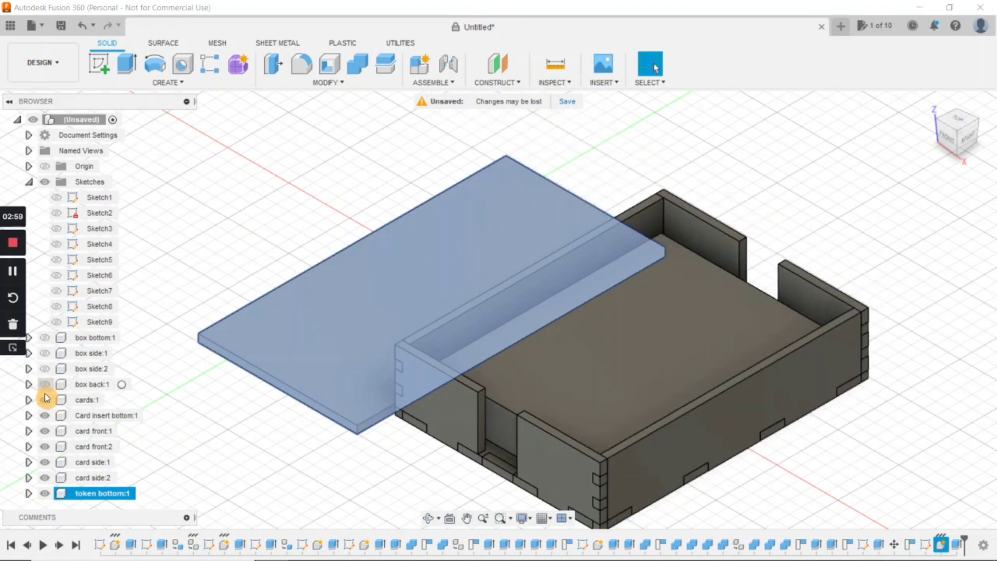
click(45, 400)
click(45, 416)
click(44, 431)
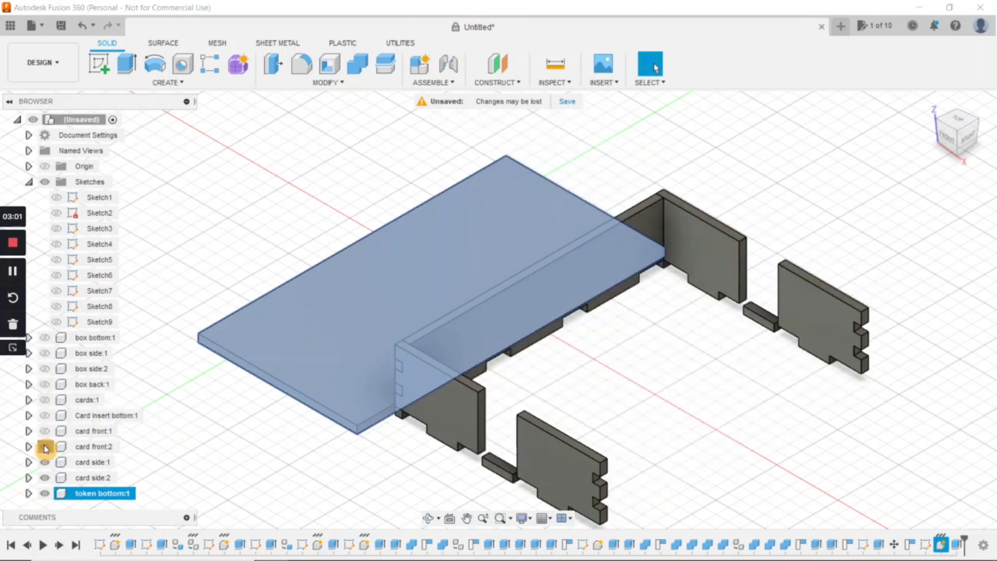
click(45, 446)
click(44, 462)
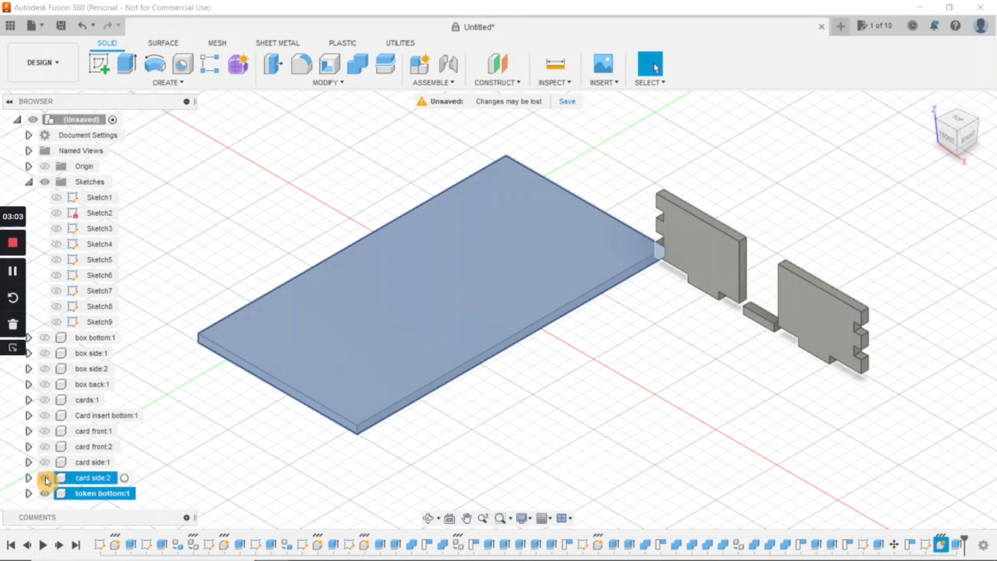
click(45, 478)
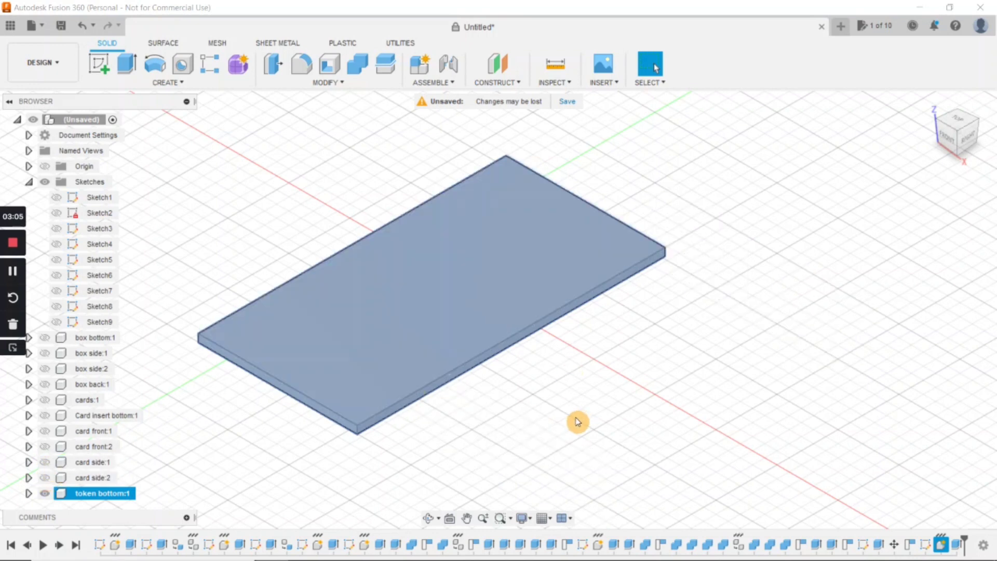
Start a sketch on the long side face of token bottom that faces the card insert.
middle_drag(577, 421, 662, 428)
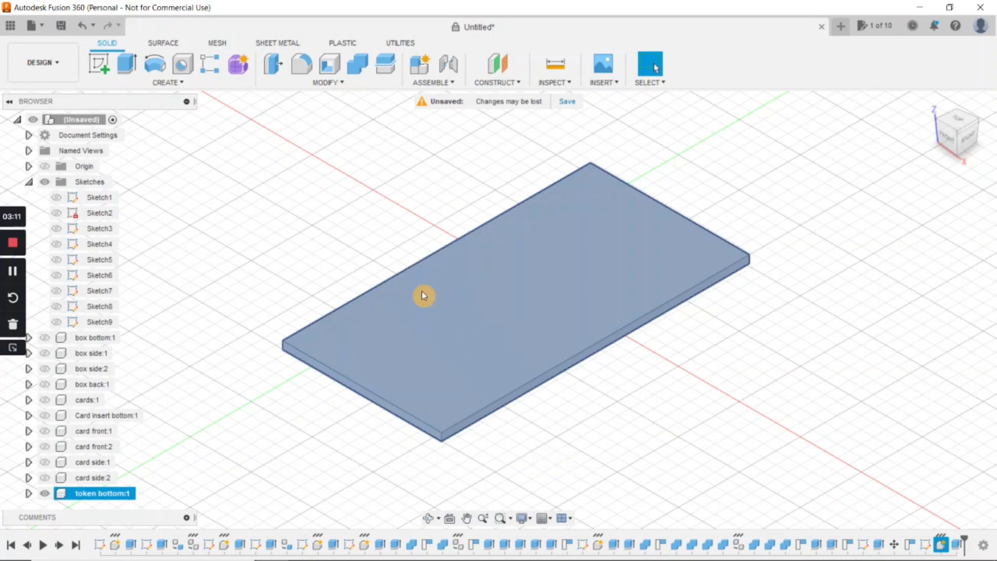
click(102, 65)
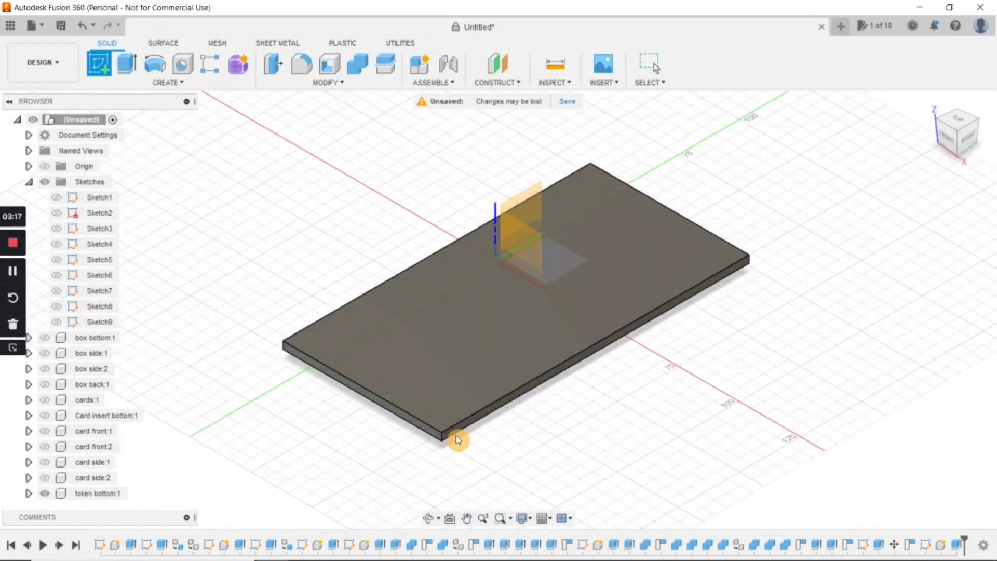
click(453, 434)
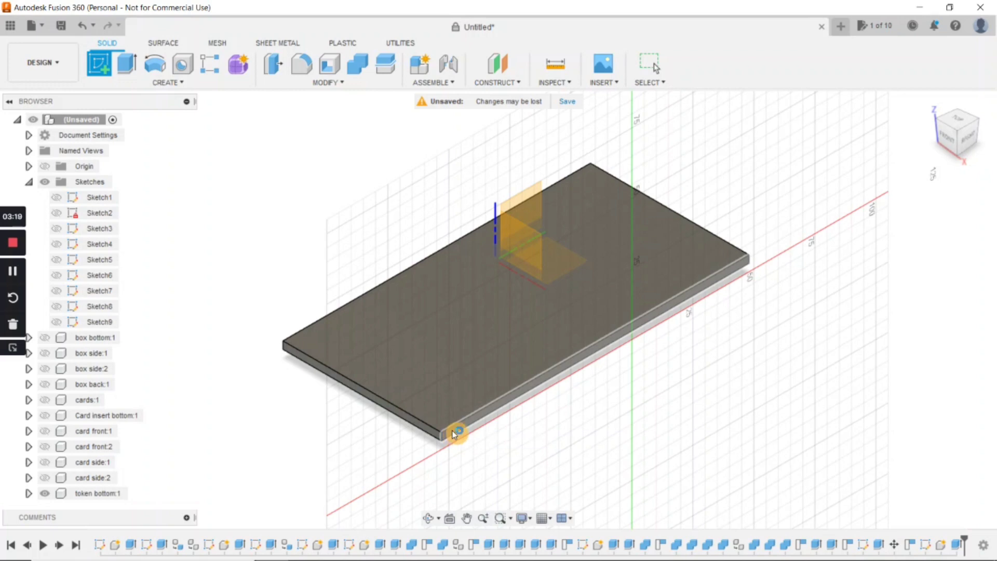
Sketch a 126 × 24 mm rectangle standing on the upper edge of token bottom's side face, starting at its end corner.
scroll(639, 399, up, 1)
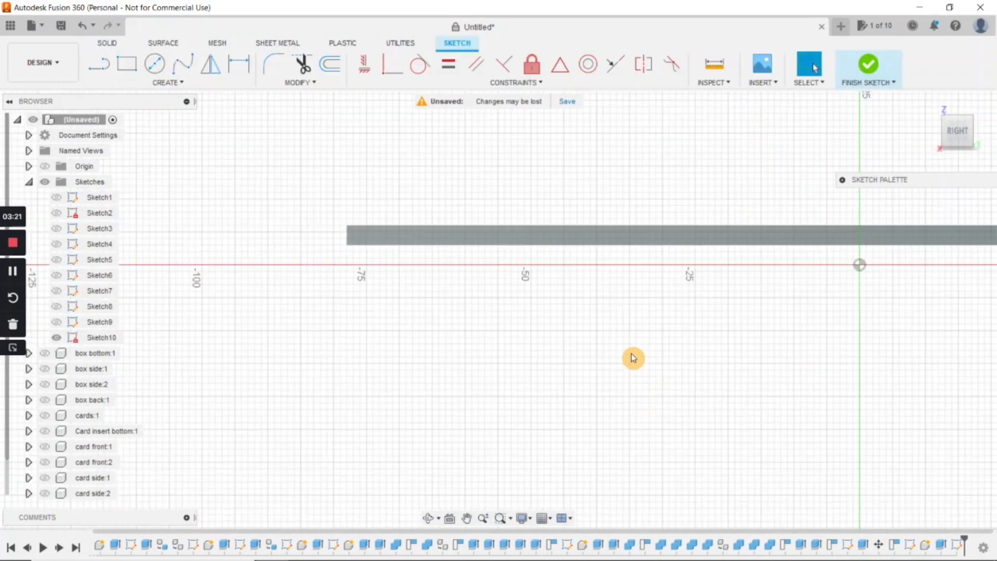
middle_drag(603, 381, 492, 519)
scroll(484, 431, down, 1)
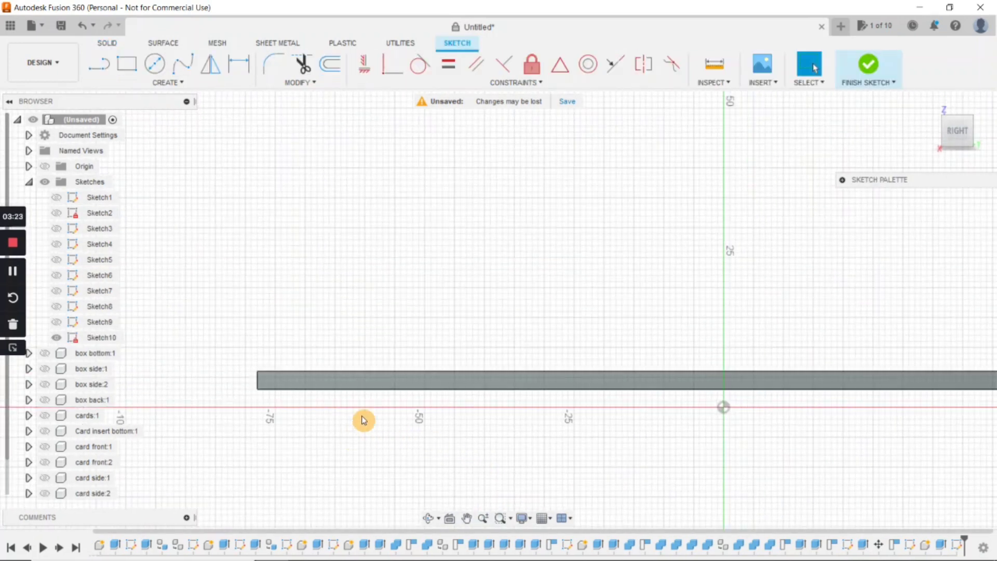
scroll(363, 419, down, 1)
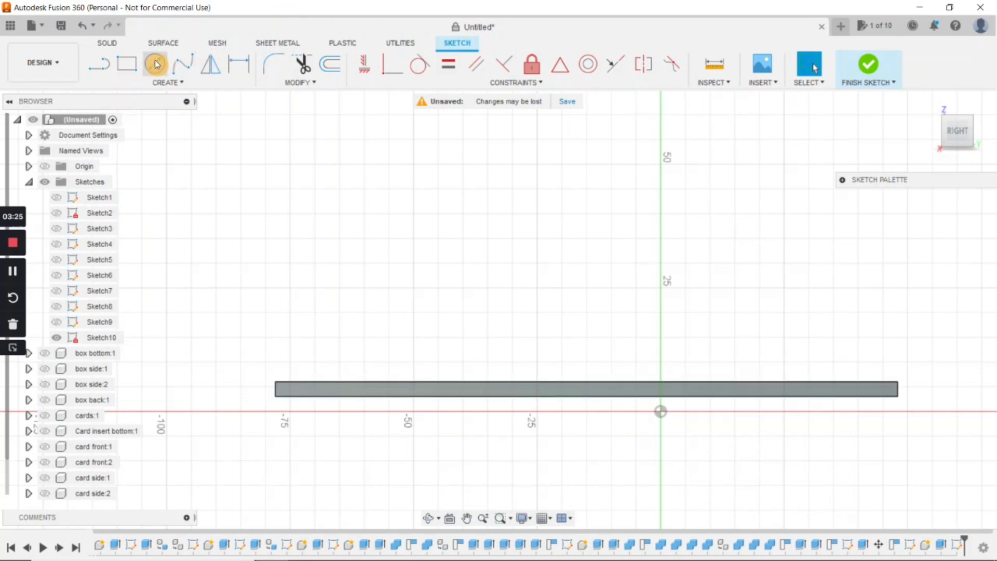
click(126, 63)
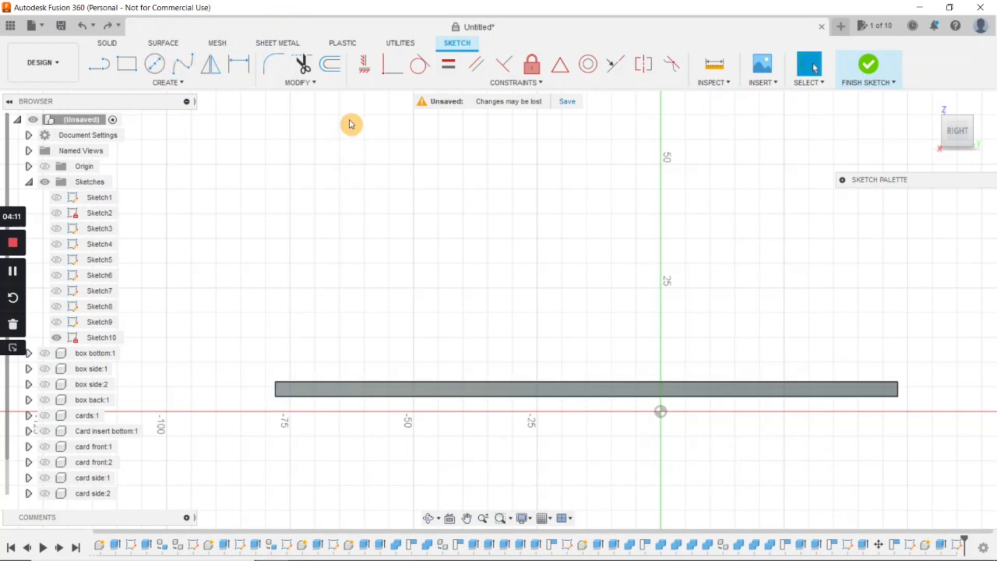
click(127, 63)
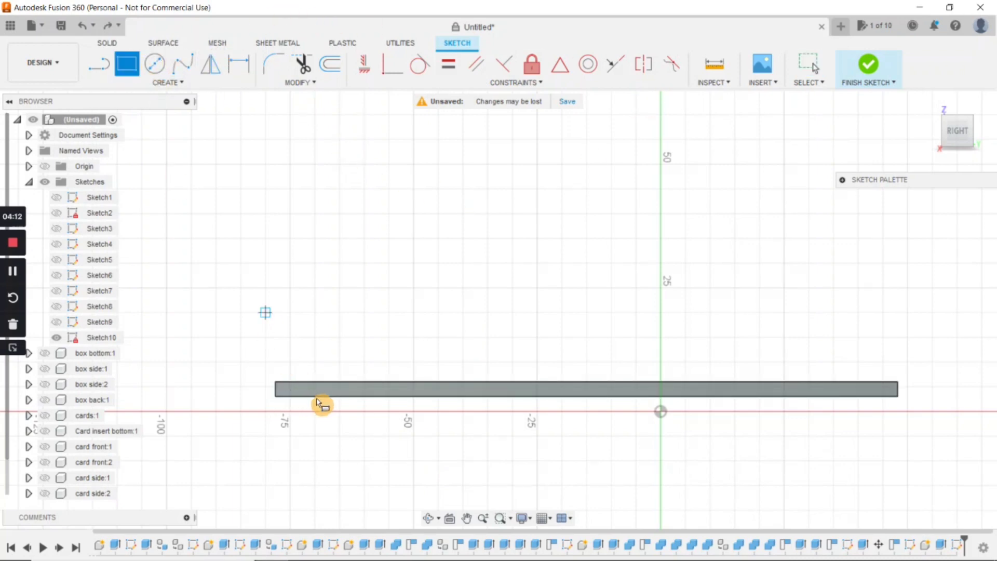
click(276, 384)
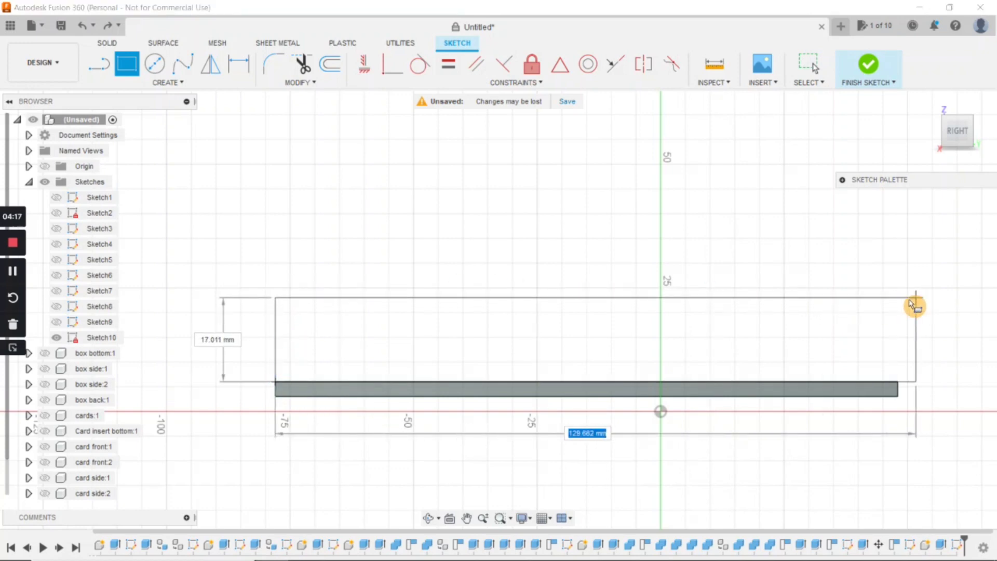
text(1)
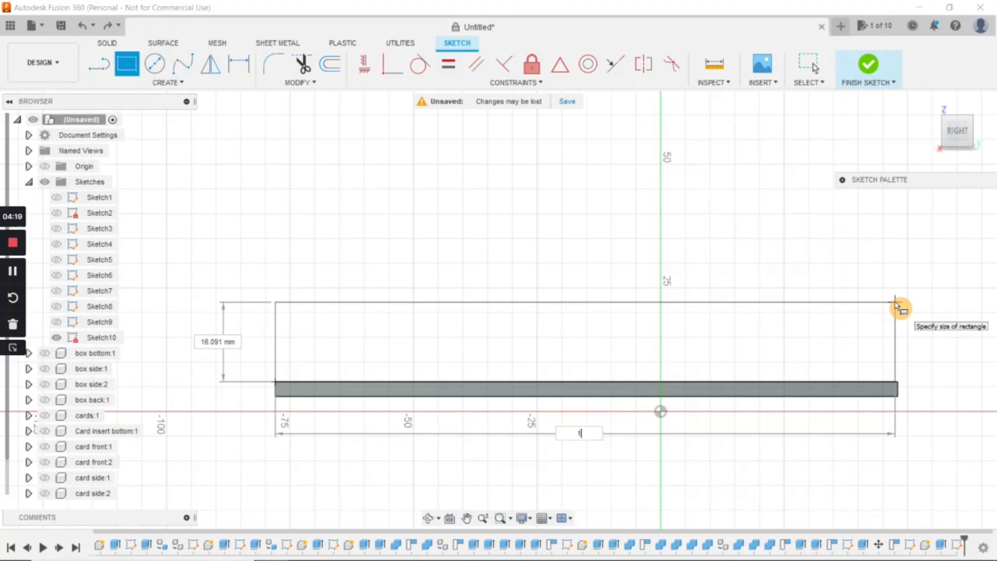
text(6)
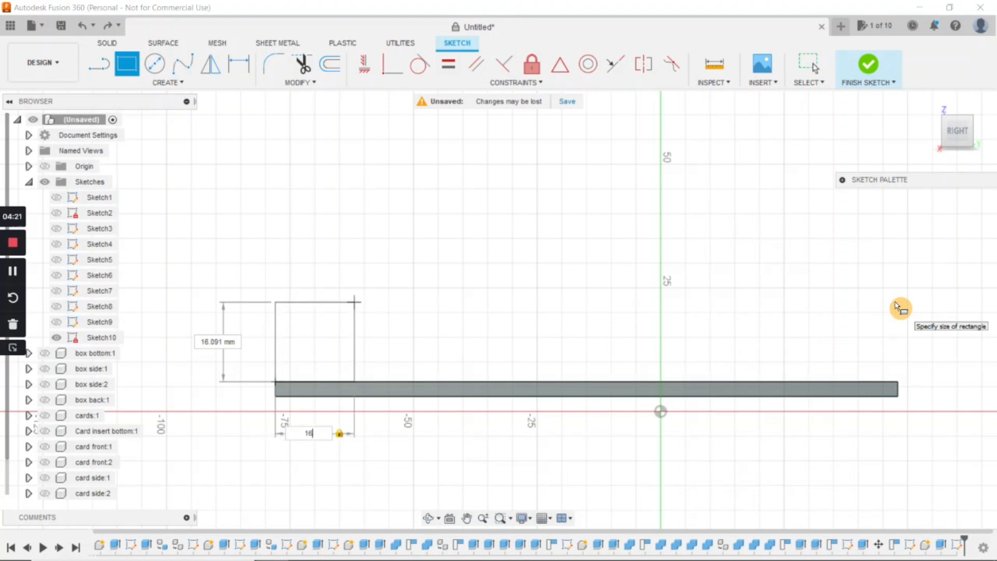
text(26)
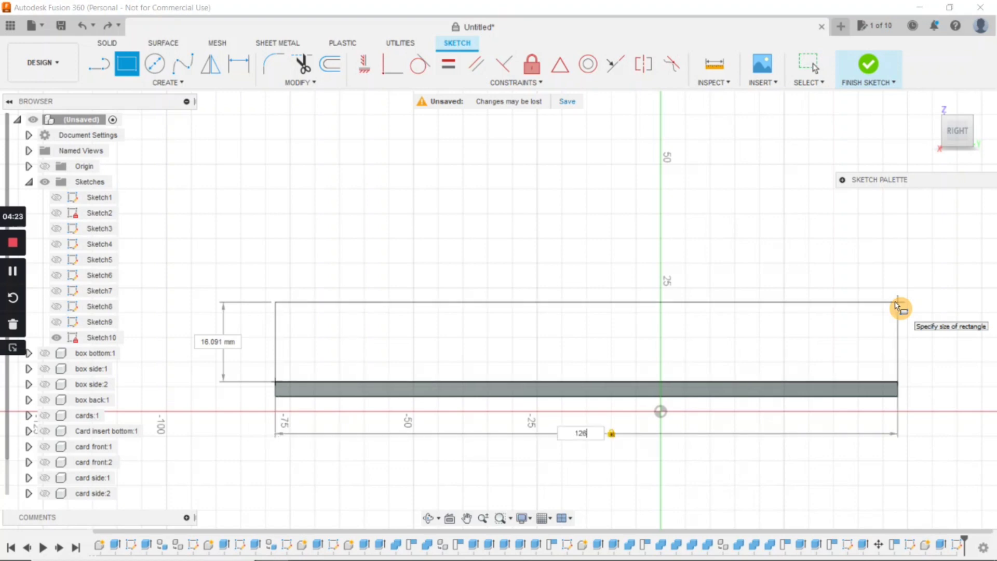
key(Tab)
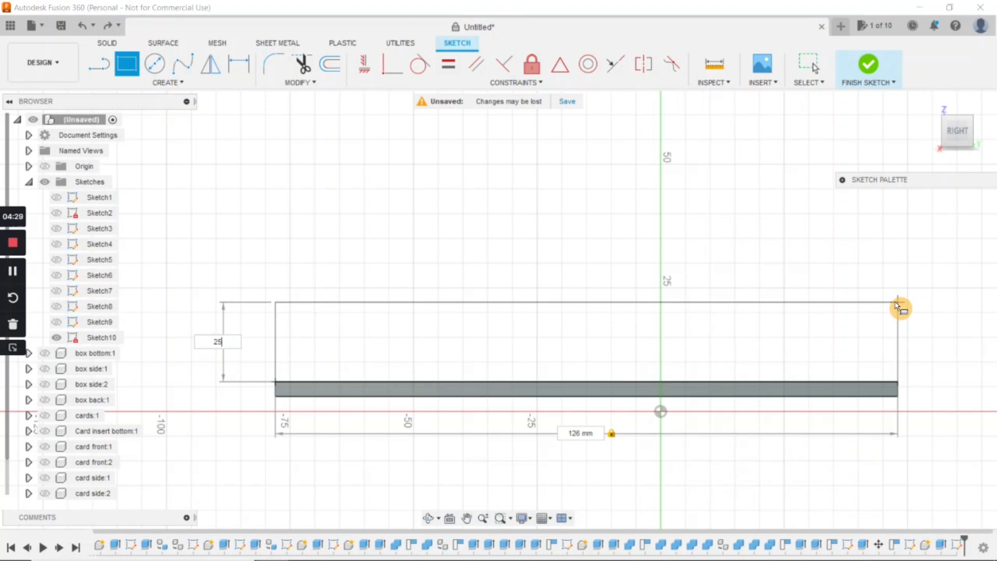
text(25)
key(Tab)
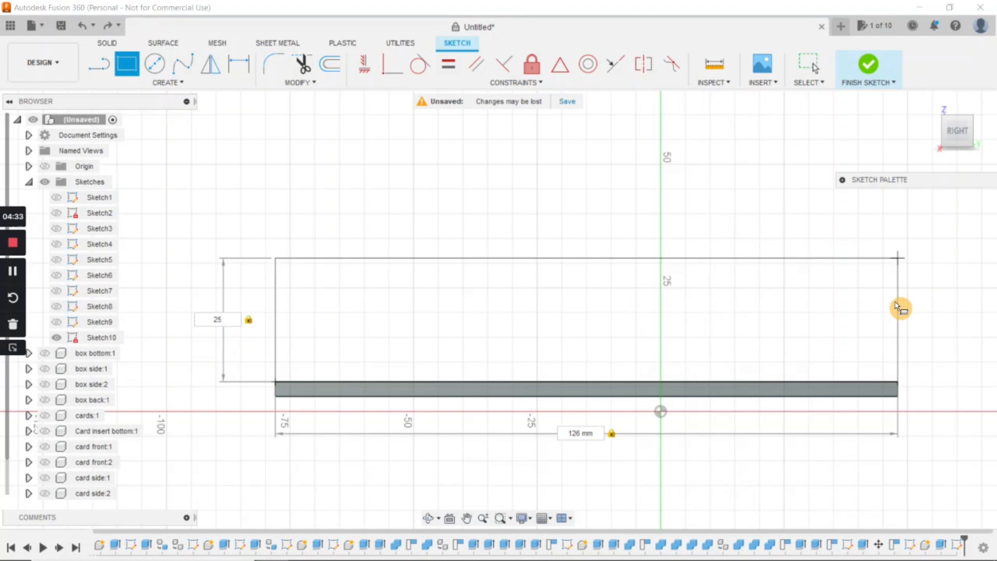
key(BackSpace)
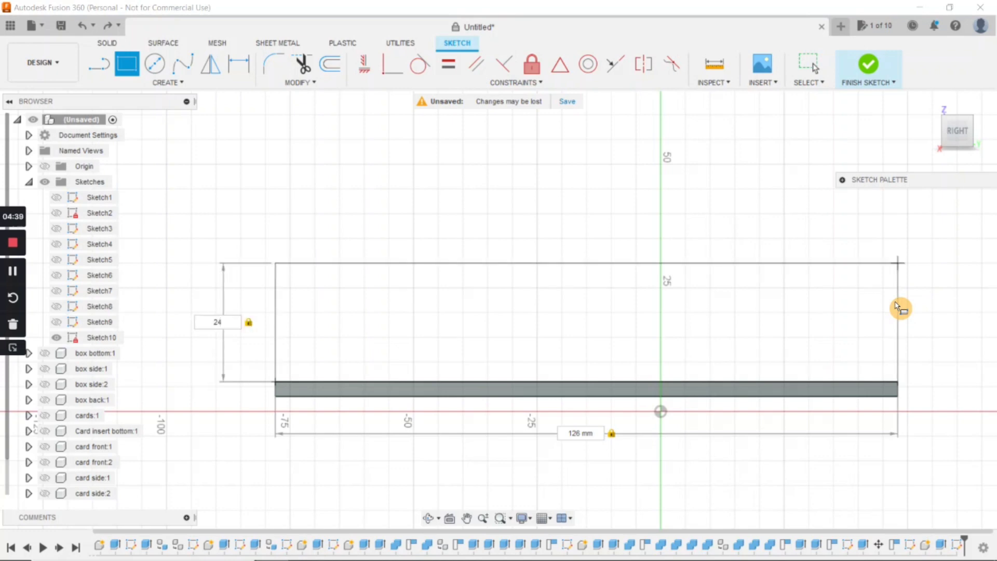
key(Return)
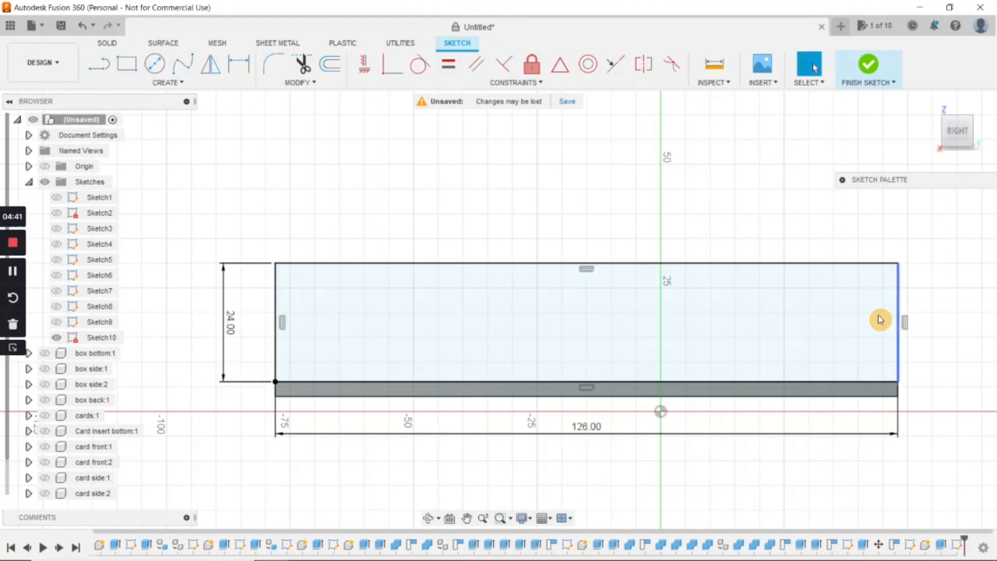
Sketch an 8 × 3 mm tab rectangle on token bottom's side face, starting at the large rectangle's lower end corner.
click(127, 64)
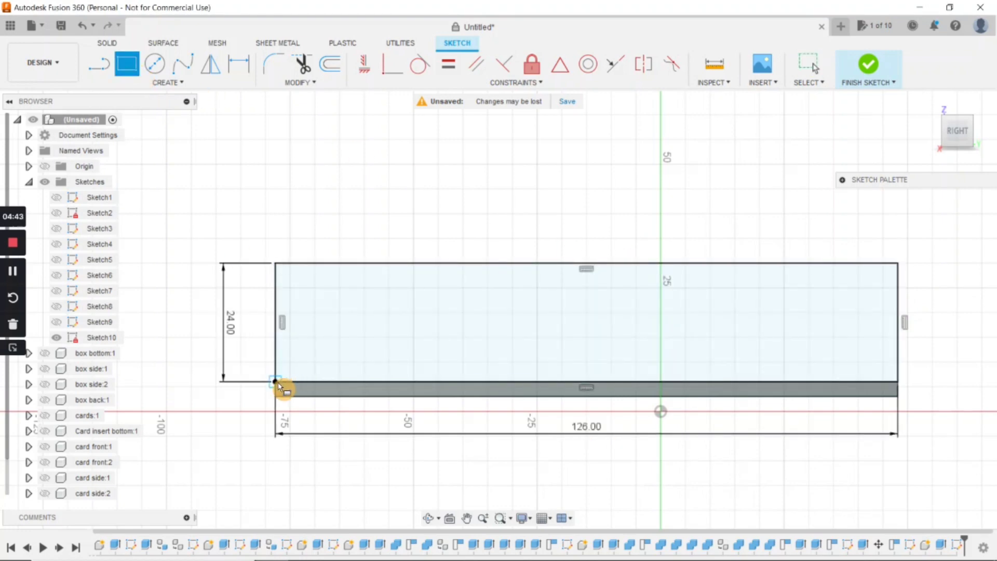
click(280, 395)
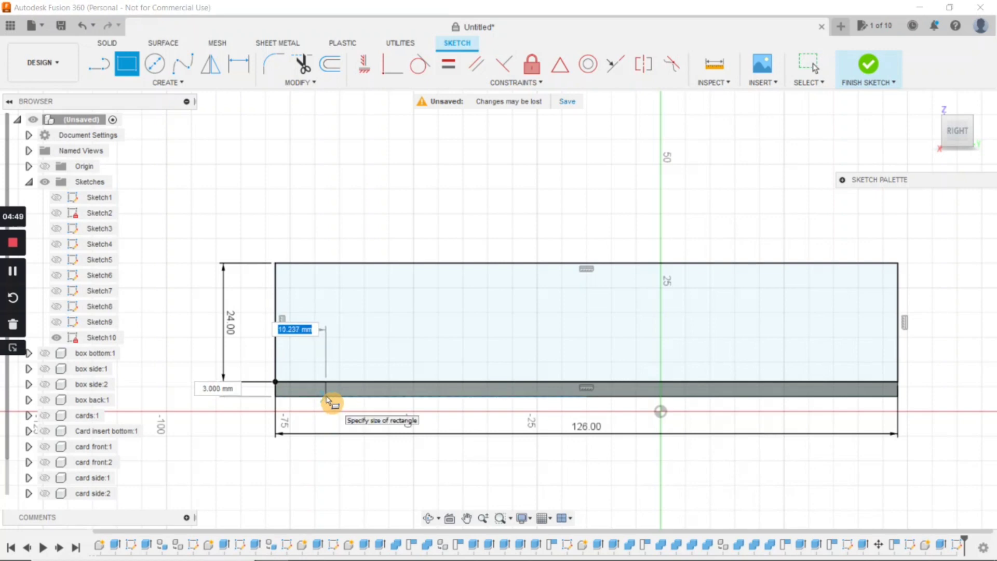
key(Tab)
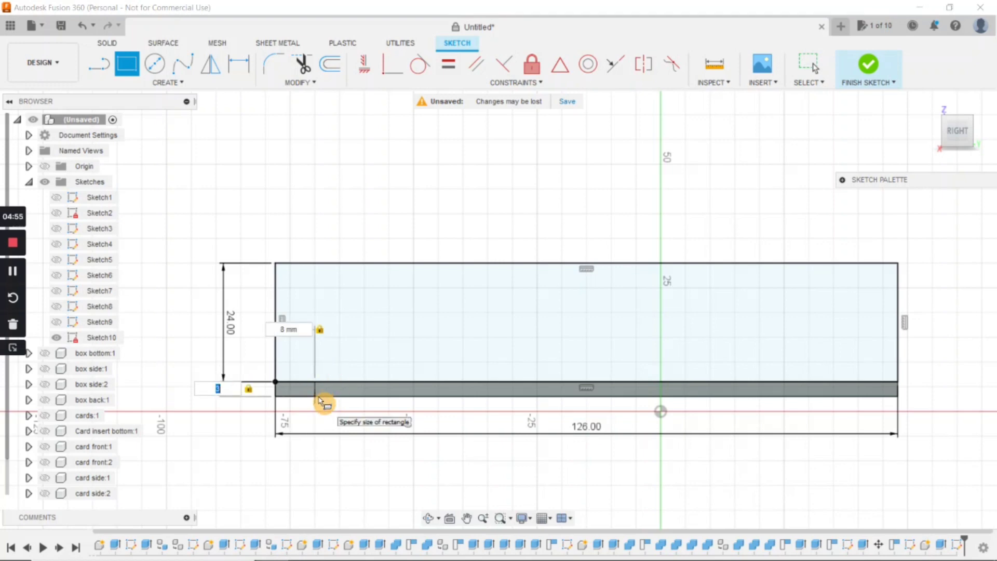
key(Return)
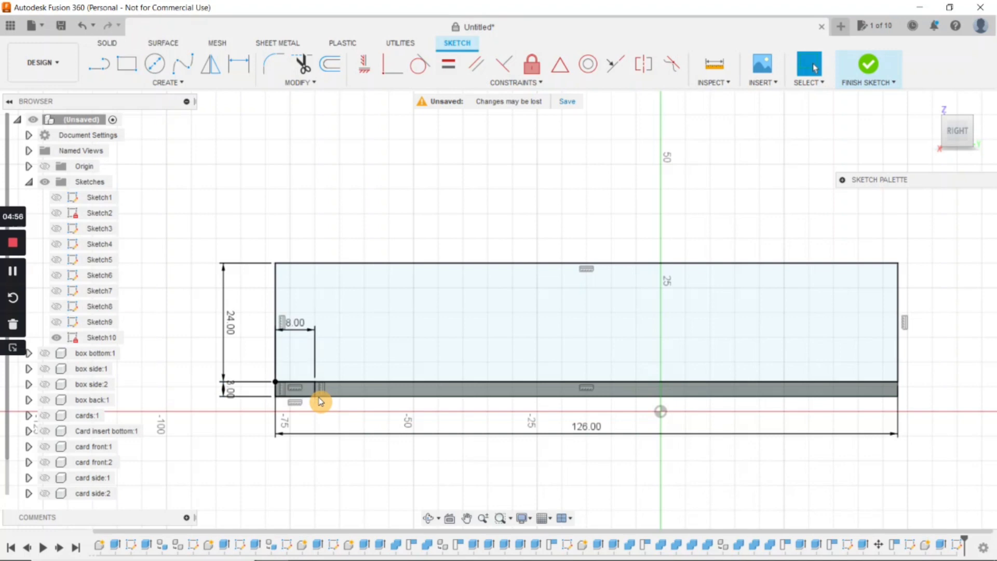
Set the tab rectangle's width to 10 mm.
double_click(301, 324)
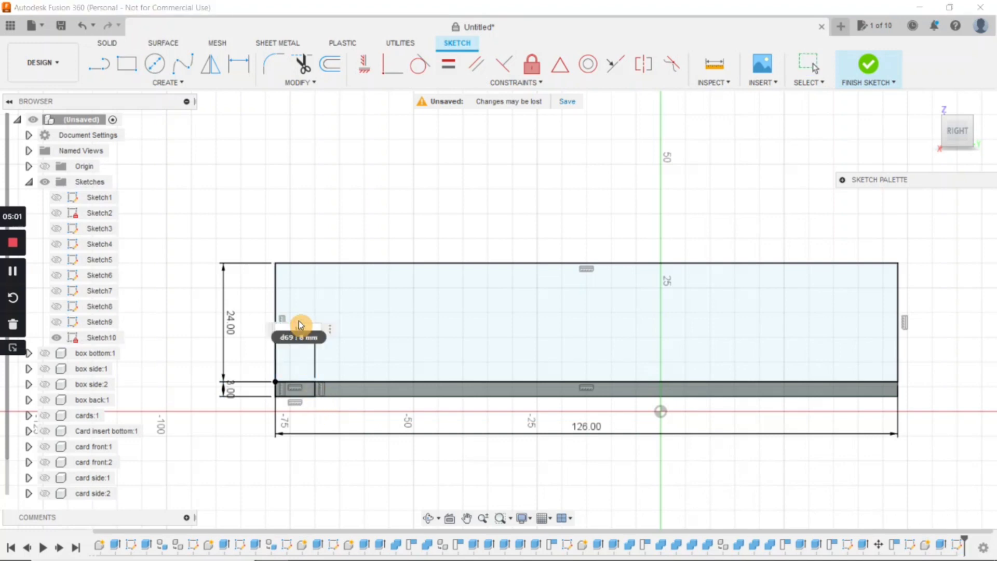
text(10)
key(Return)
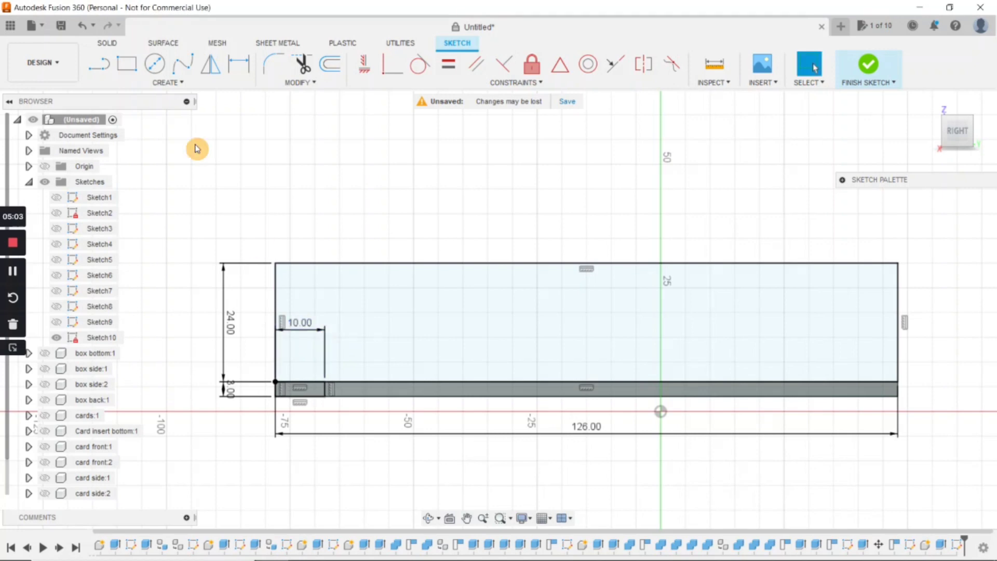
Pattern the tab's two short edges and lower edge along token bottom's side, 4 instances over a 116 mm extent, and finish the sketch.
click(167, 82)
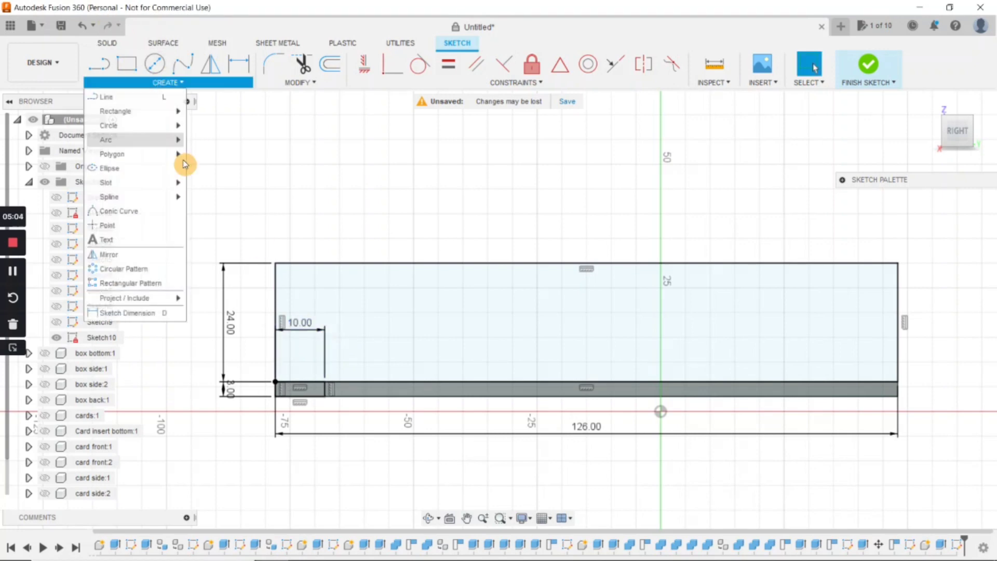
click(162, 285)
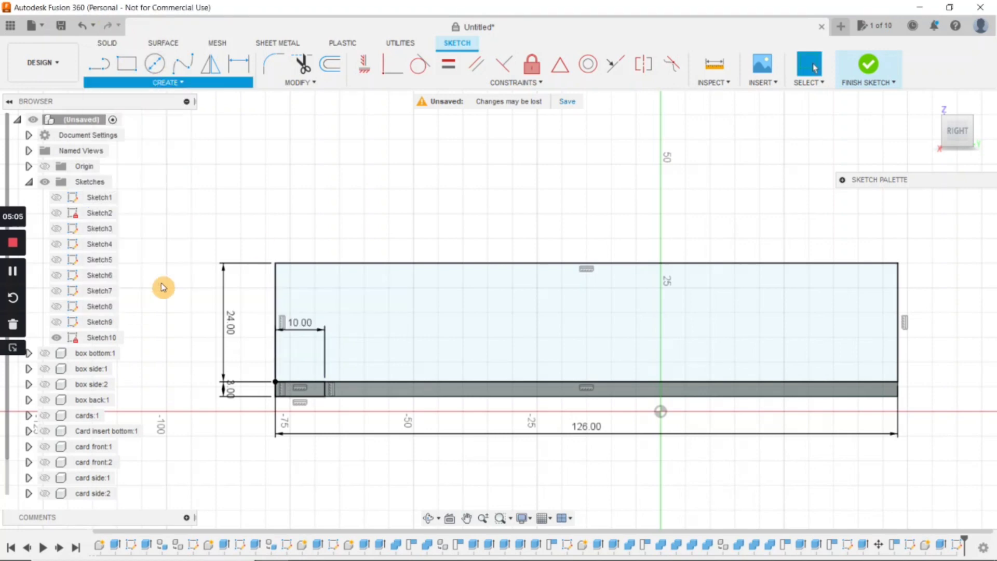
click(294, 402)
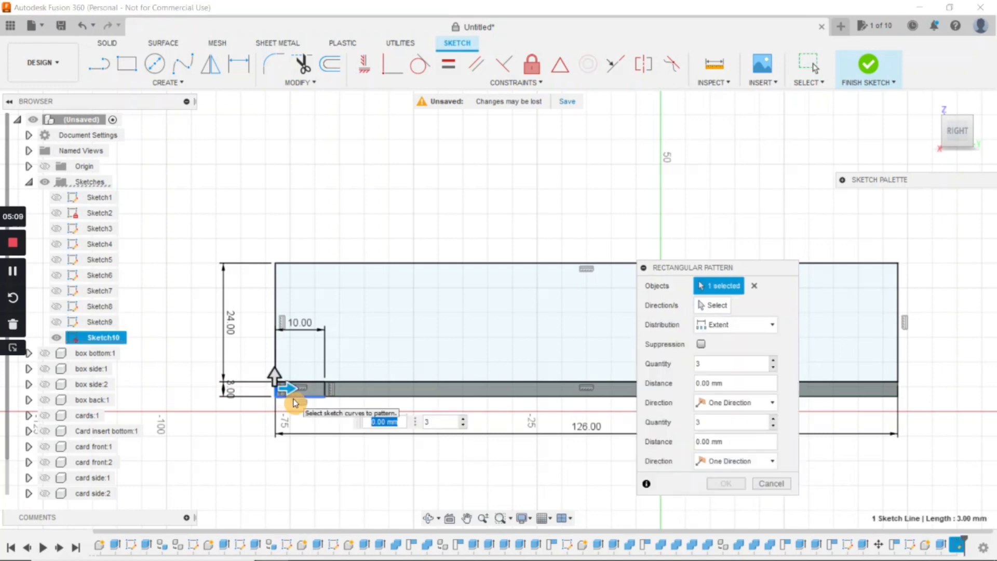
click(306, 398)
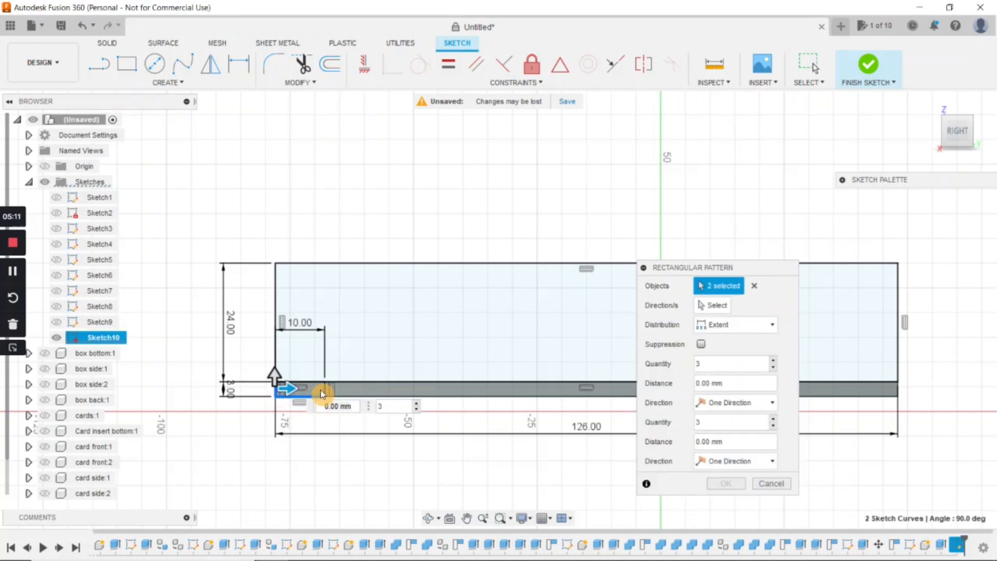
click(325, 392)
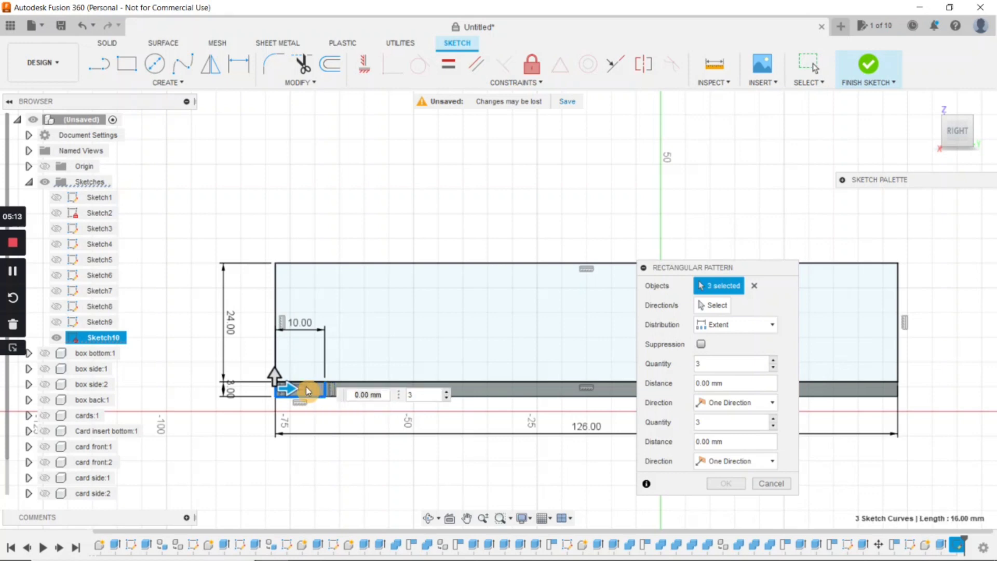
drag(744, 266, 762, 17)
drag(290, 388, 877, 397)
scroll(877, 396, up, 5)
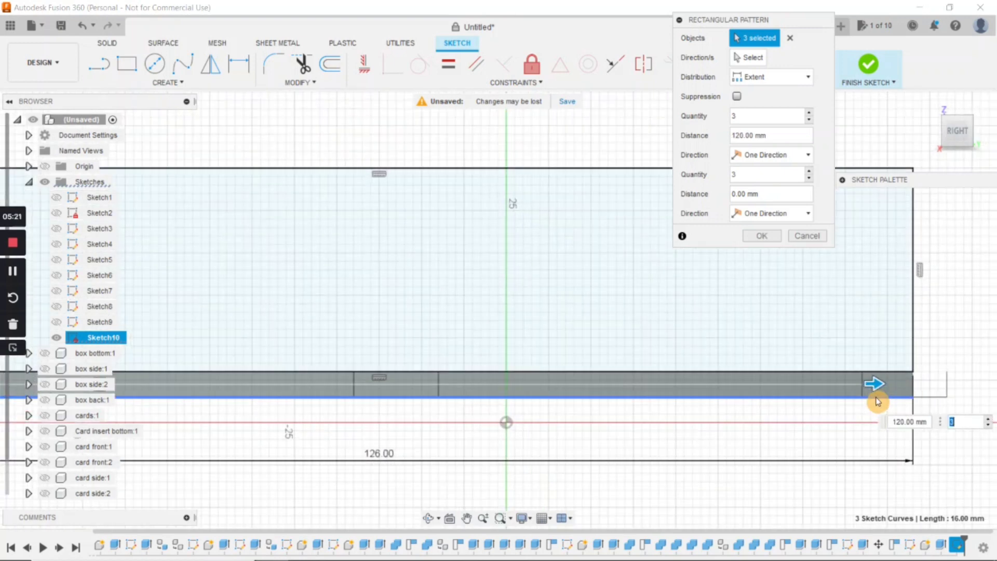
drag(867, 380, 822, 385)
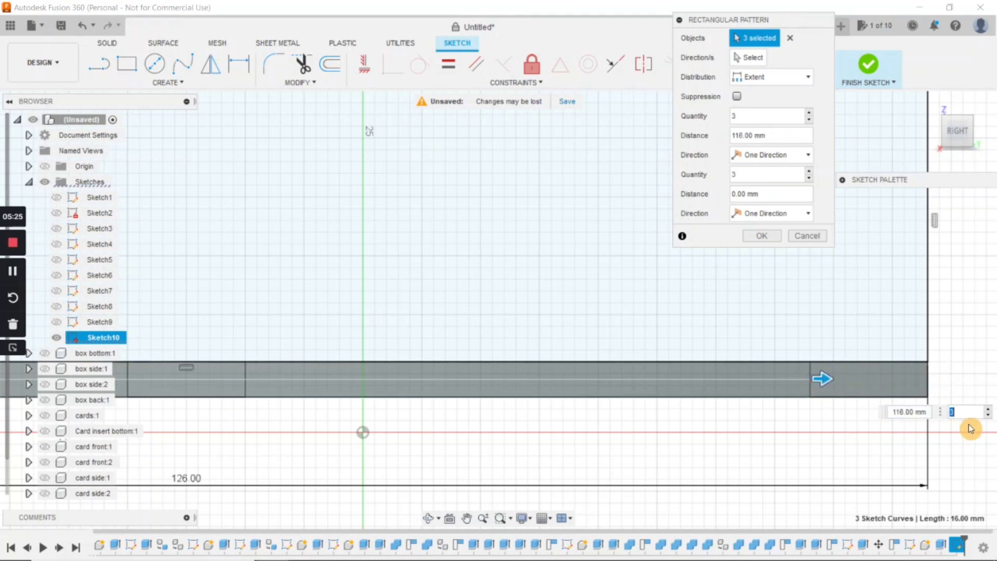
click(970, 415)
text(4)
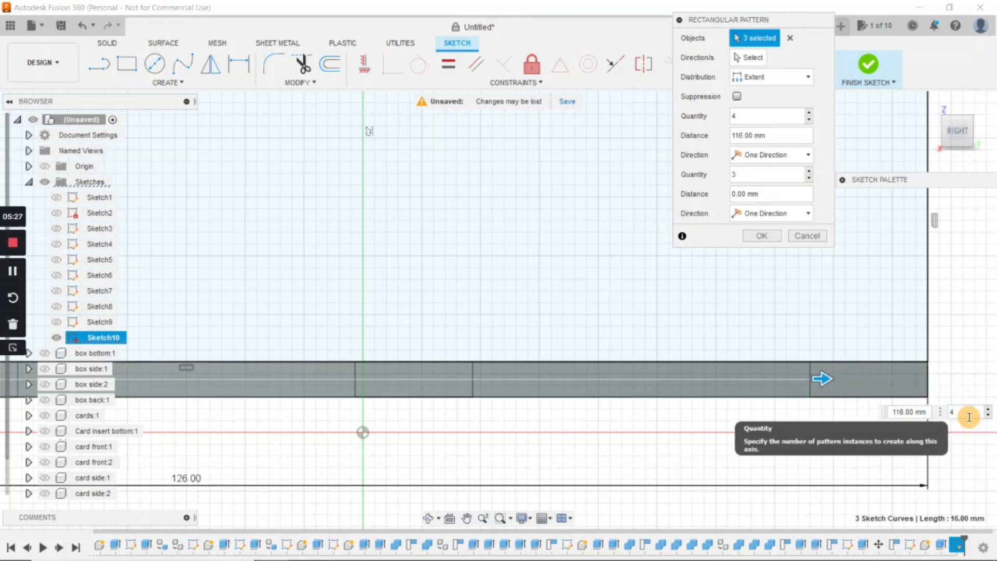
key(Return)
scroll(516, 437, down, 5)
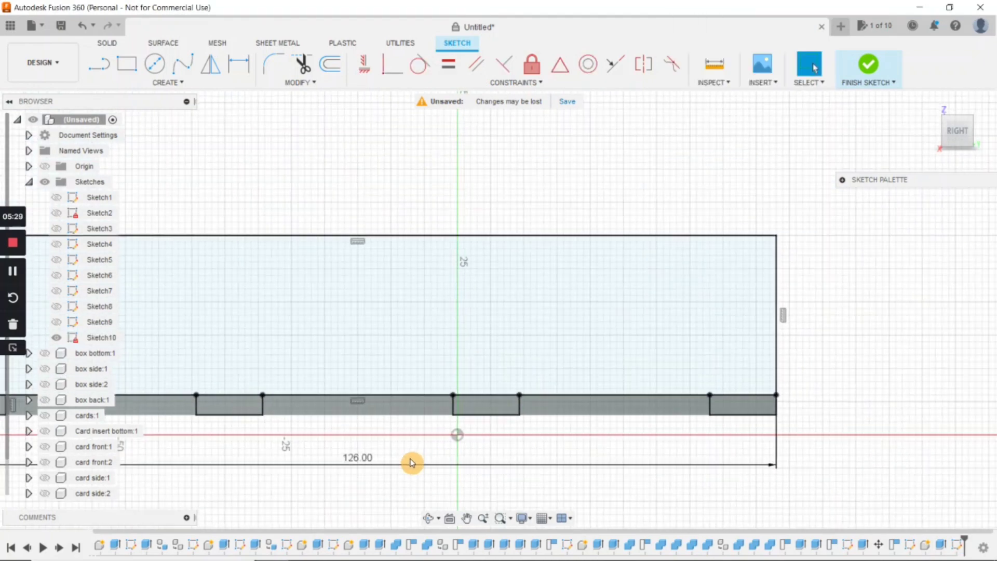
mouse_move(371, 378)
middle_down()
mouse_move(458, 360)
mouse_move(516, 373)
middle_up()
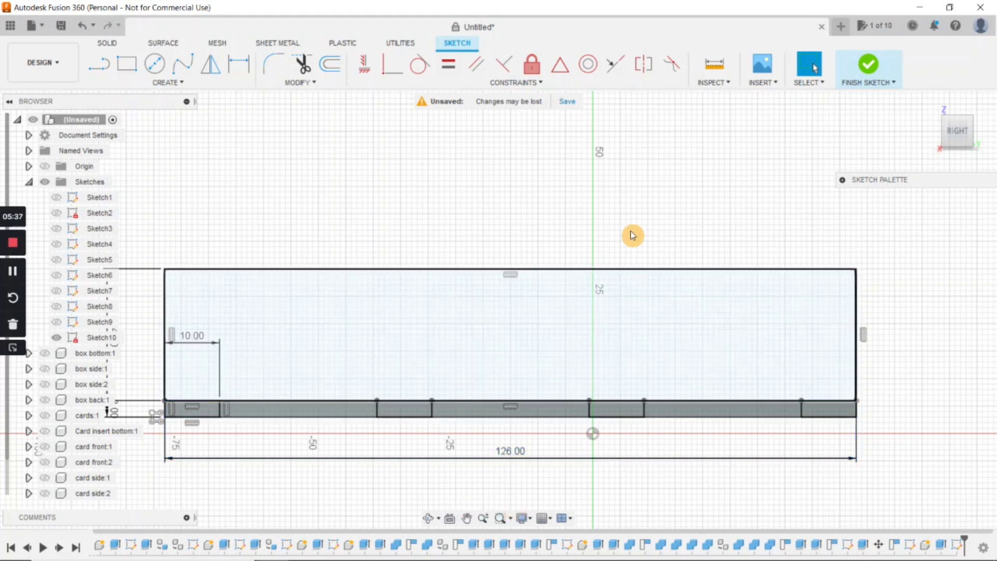
click(872, 67)
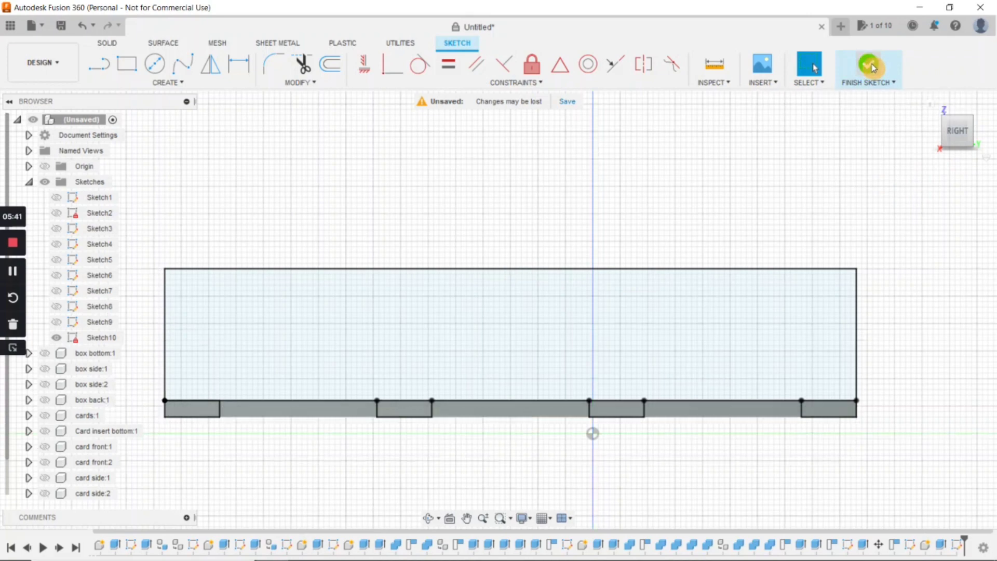
Extrude the large rectangle and the four tab profiles as a new component, Two Sides with 0 mm outward and 3 mm into token bottom.
shift+middle_drag(683, 255, 632, 276)
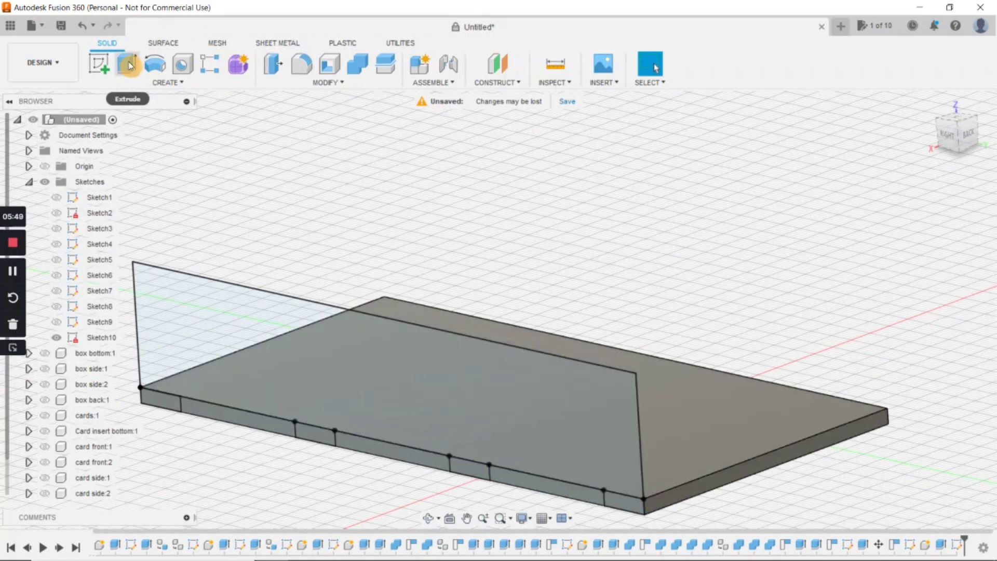
click(329, 357)
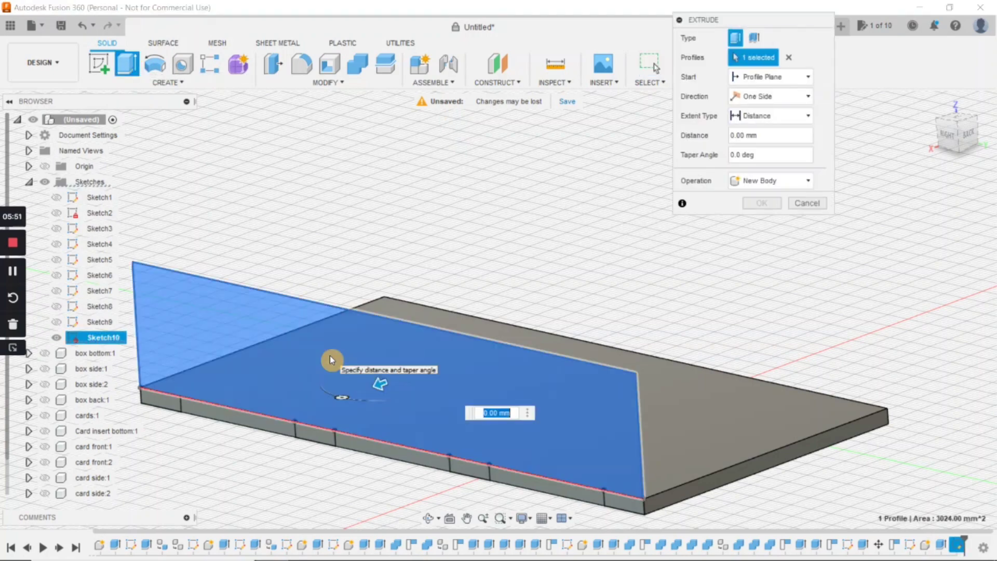
click(167, 407)
click(324, 439)
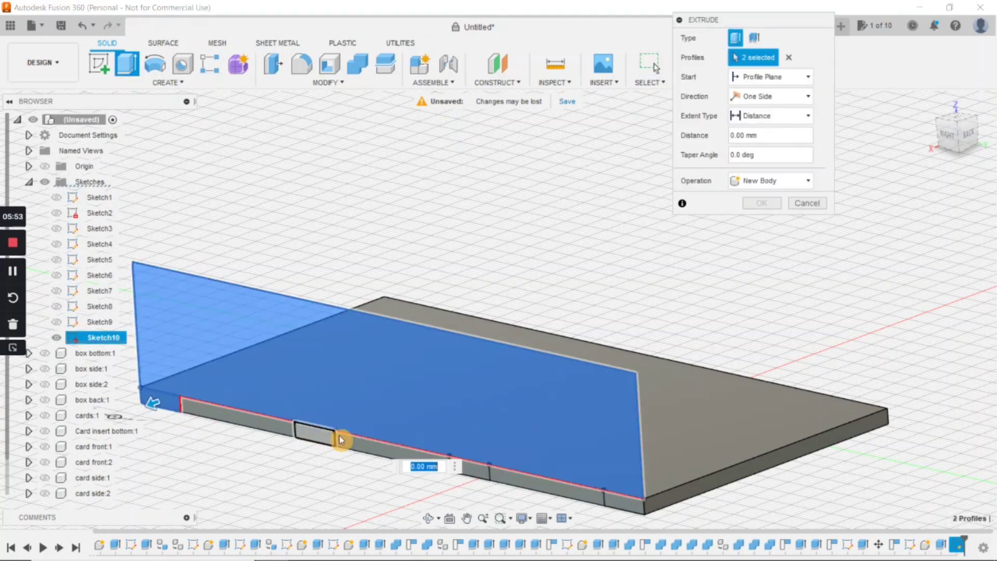
click(478, 472)
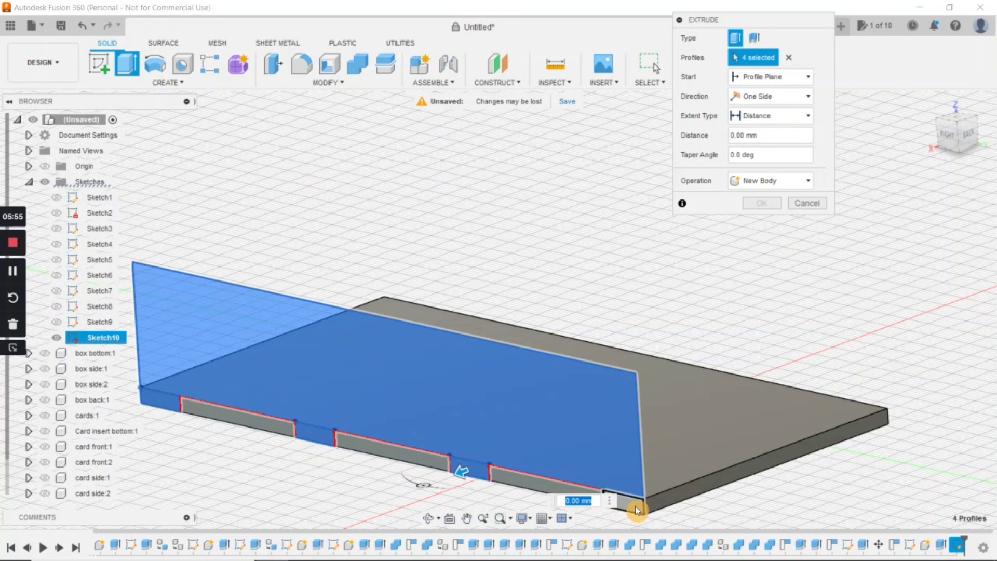
click(631, 504)
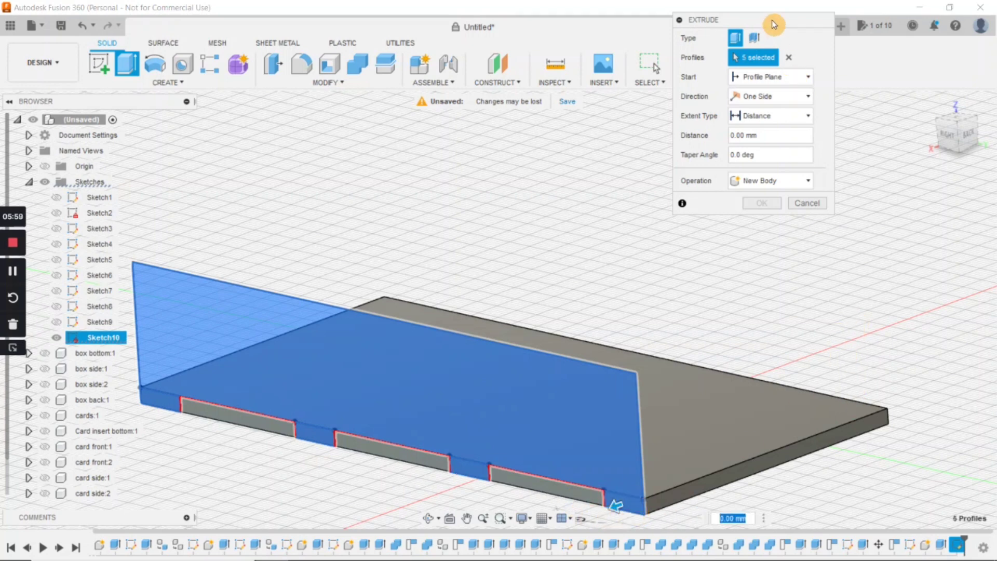
drag(773, 21, 933, 164)
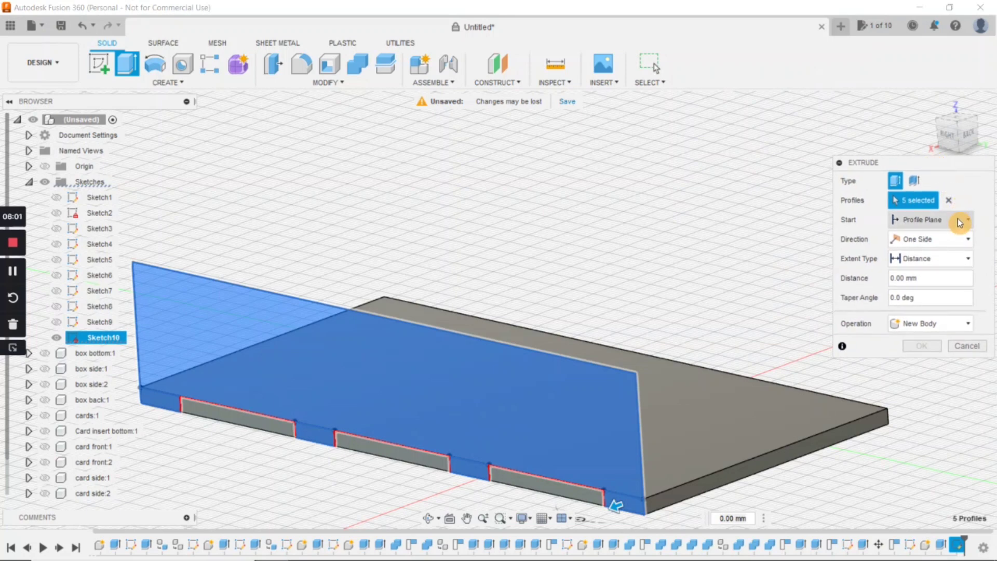
click(965, 242)
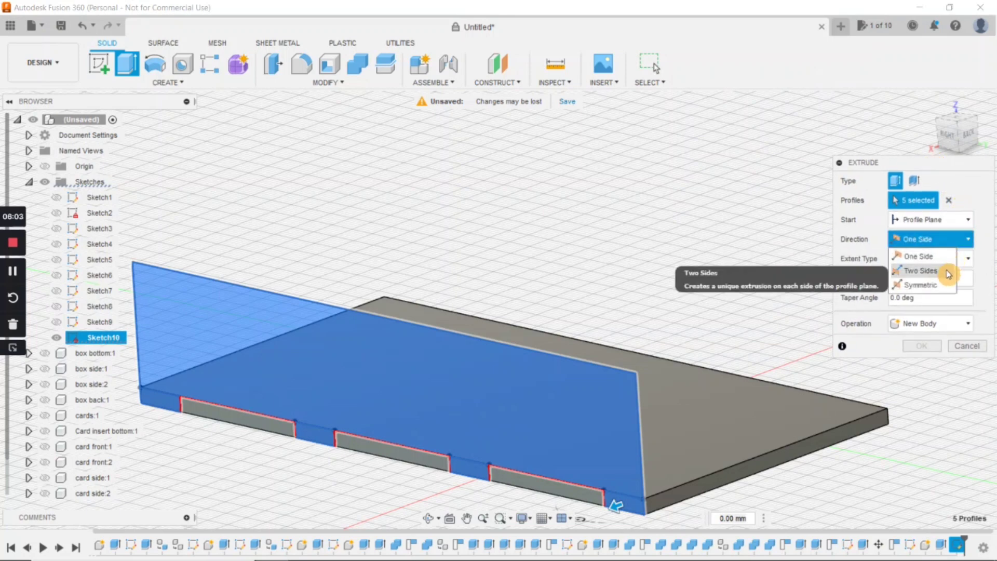
click(955, 270)
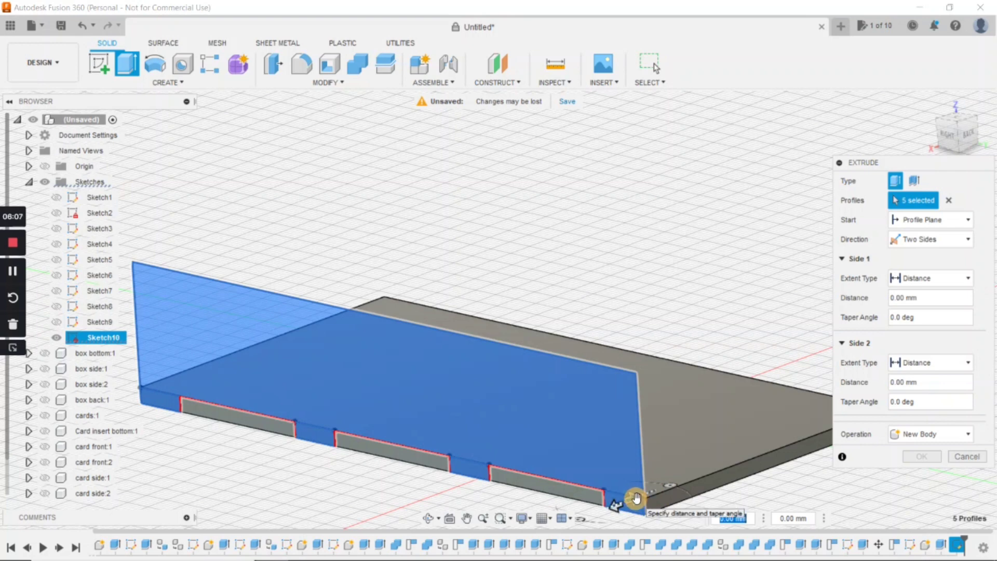
text(3)
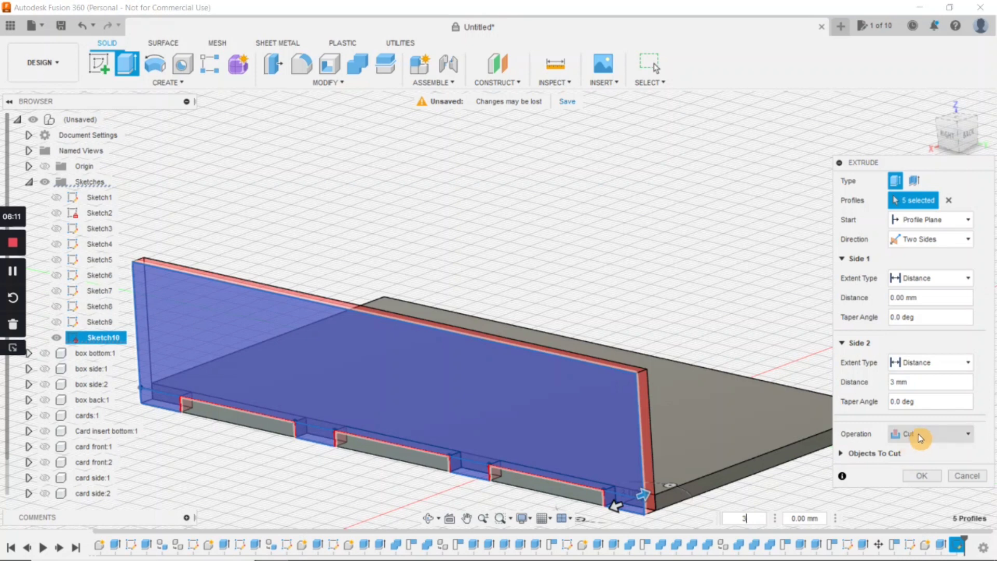
click(969, 438)
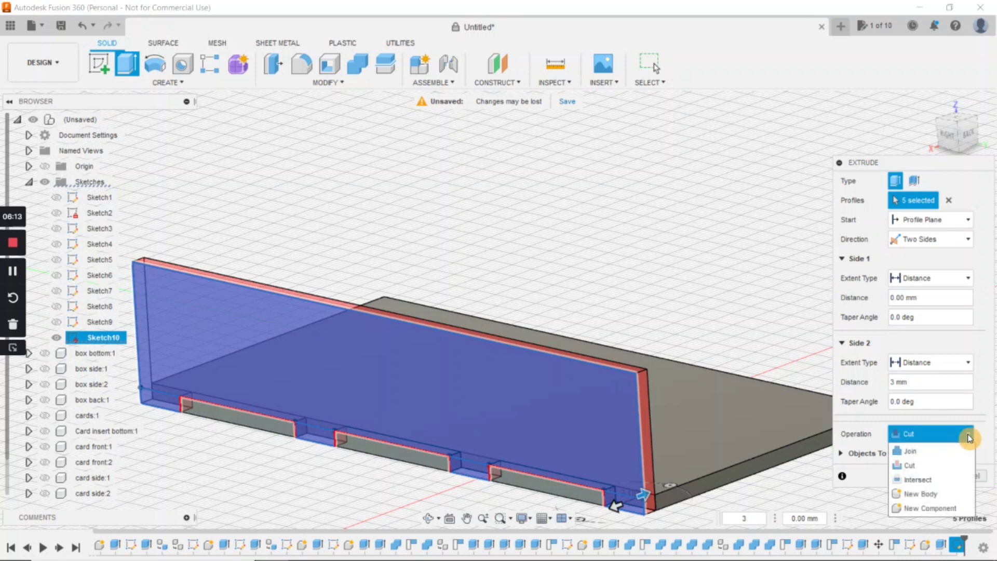
click(951, 511)
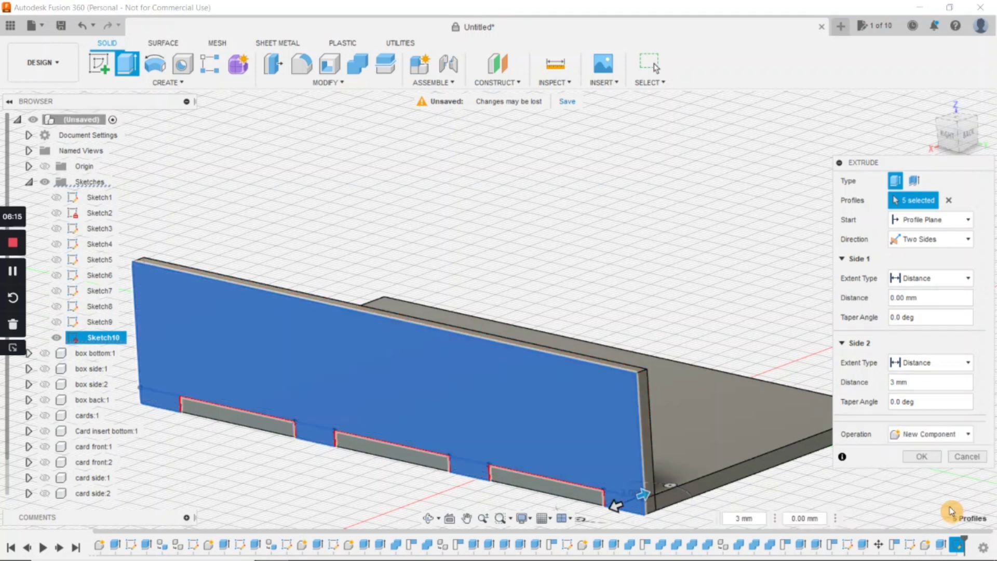
click(926, 457)
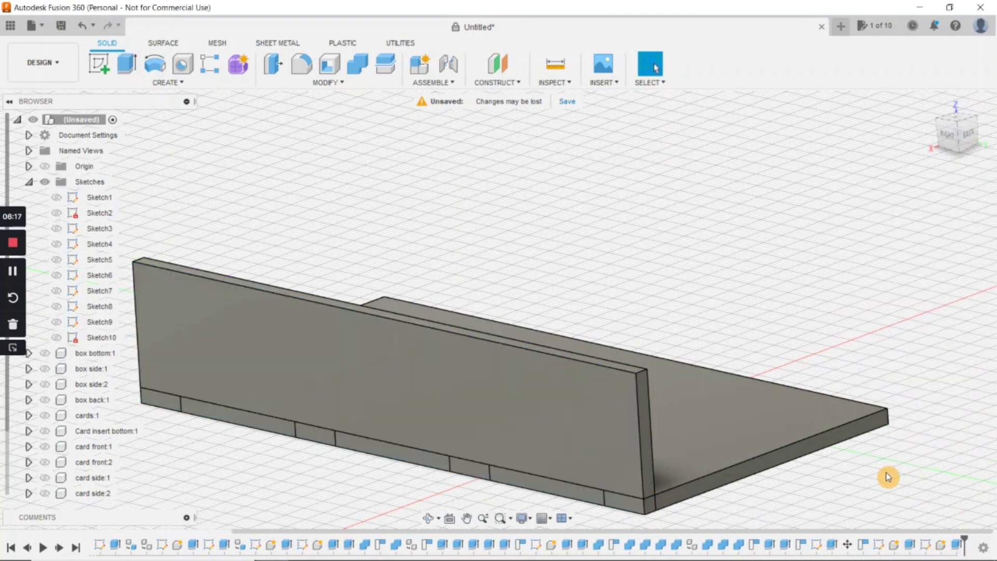
Cut the tab notches into token bottom with Combine, using the new side panel as the tool body and keeping it.
scroll(848, 498, down, 2)
middle_drag(847, 499, 765, 459)
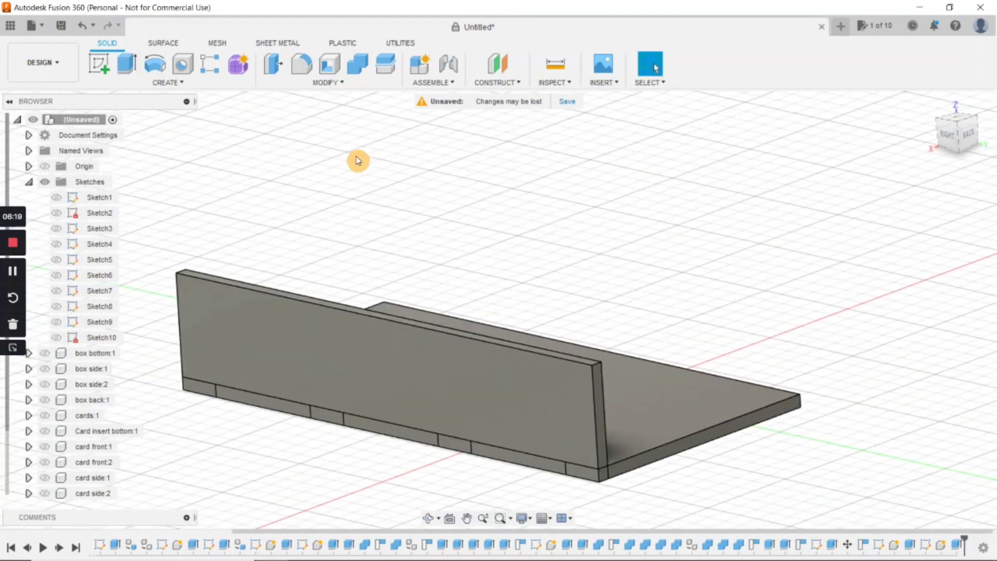
click(357, 64)
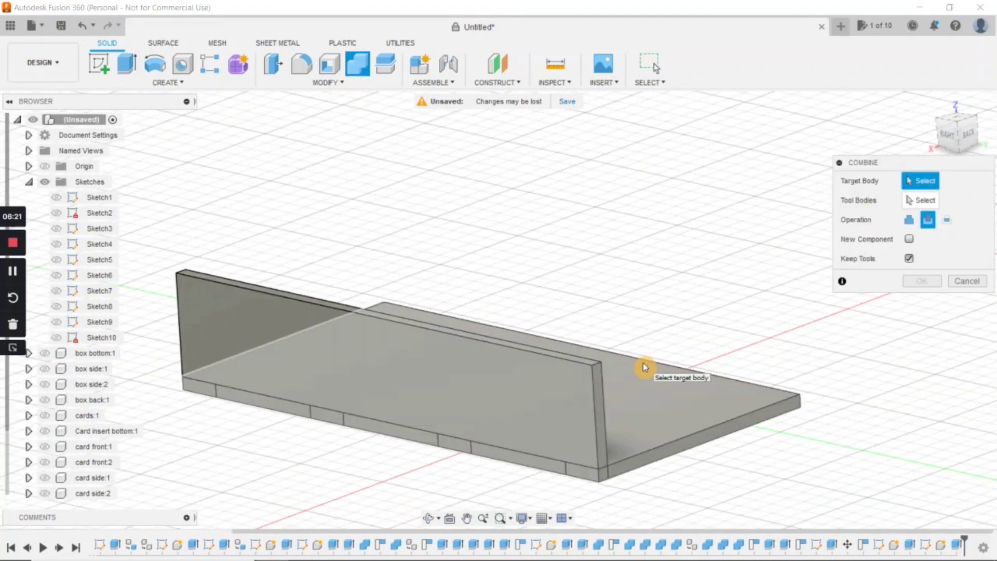
click(657, 404)
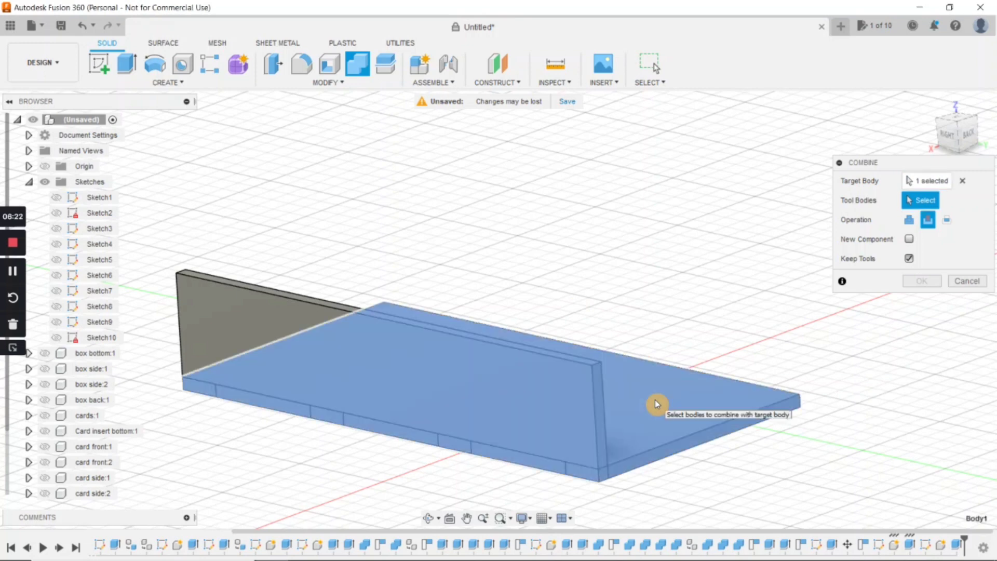
click(503, 389)
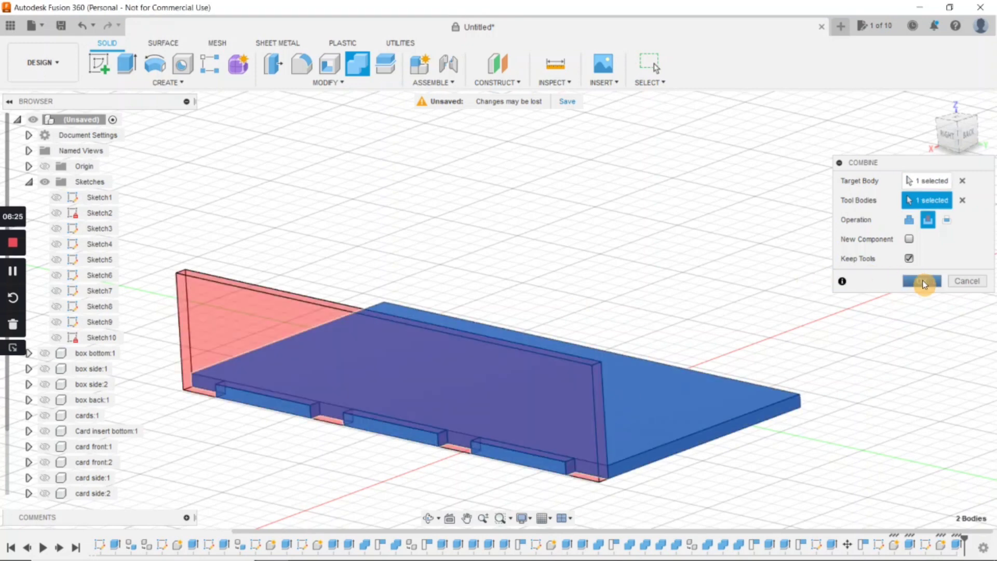
click(922, 282)
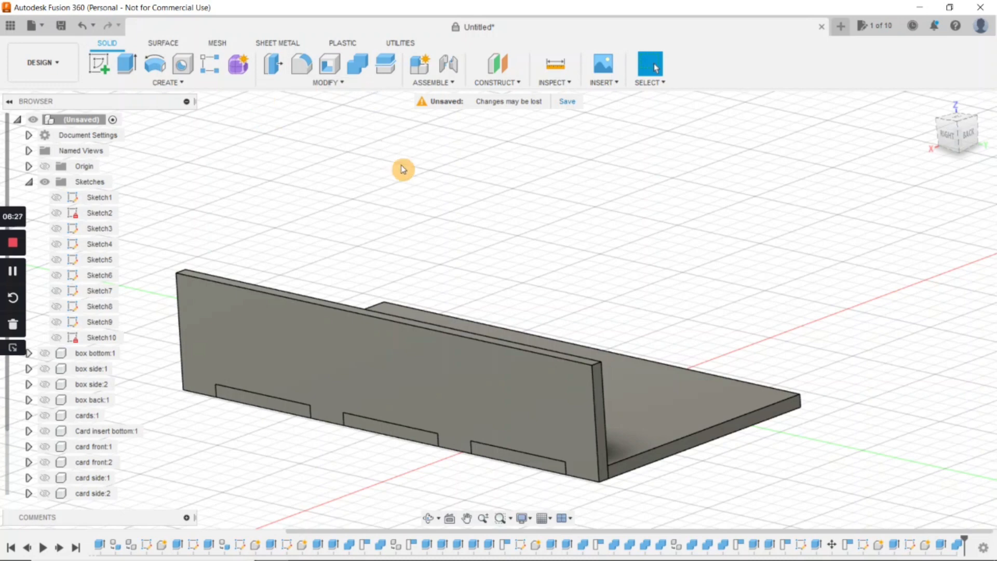
key(m)
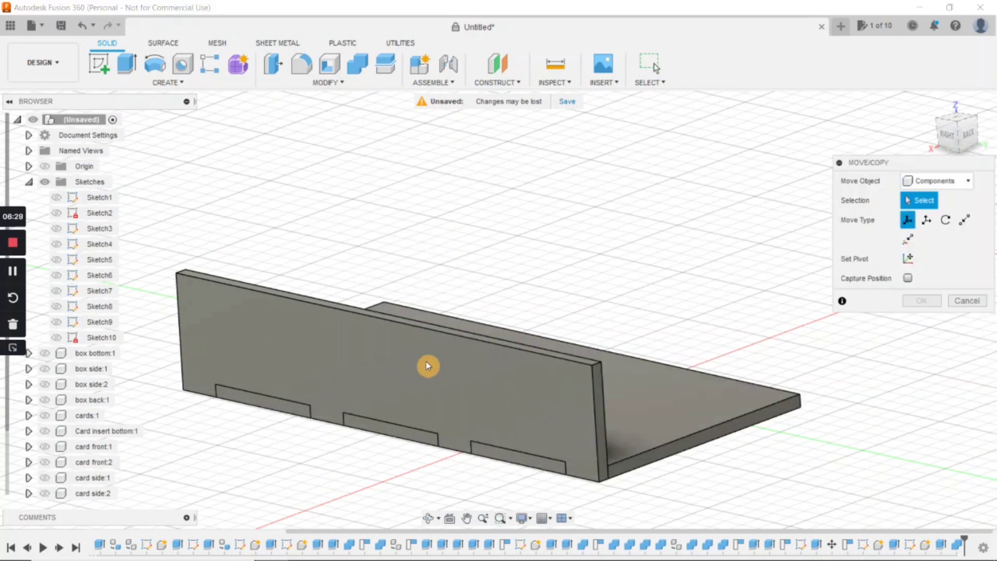
click(427, 364)
click(423, 364)
drag(423, 326, 414, 256)
key(Escape)
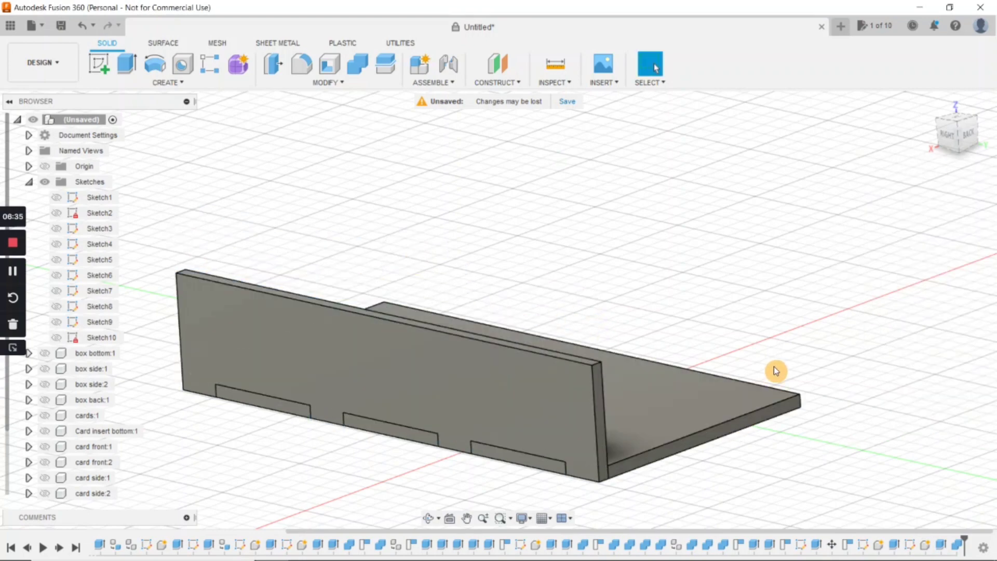
shift+middle_drag(776, 370, 536, 423)
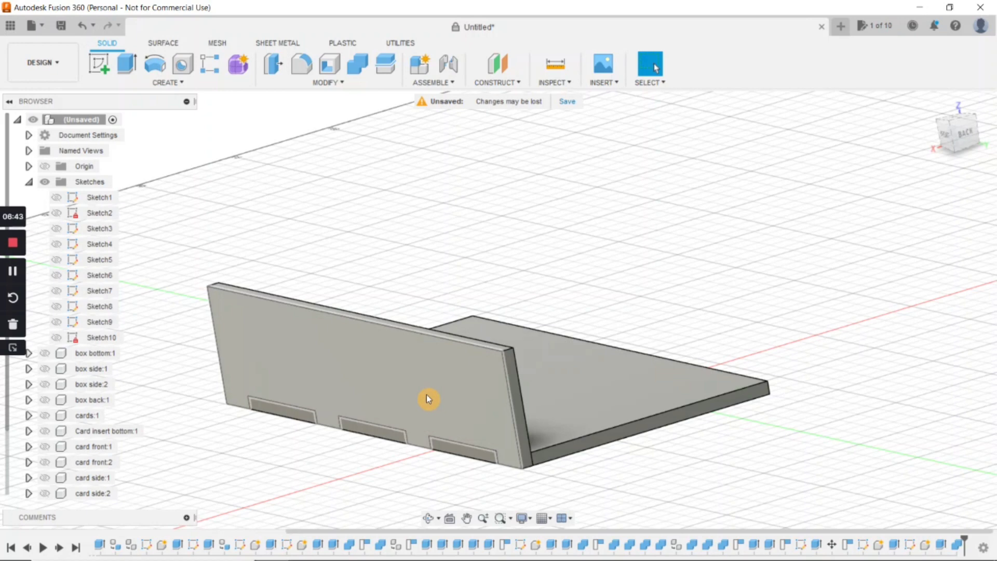
key(m)
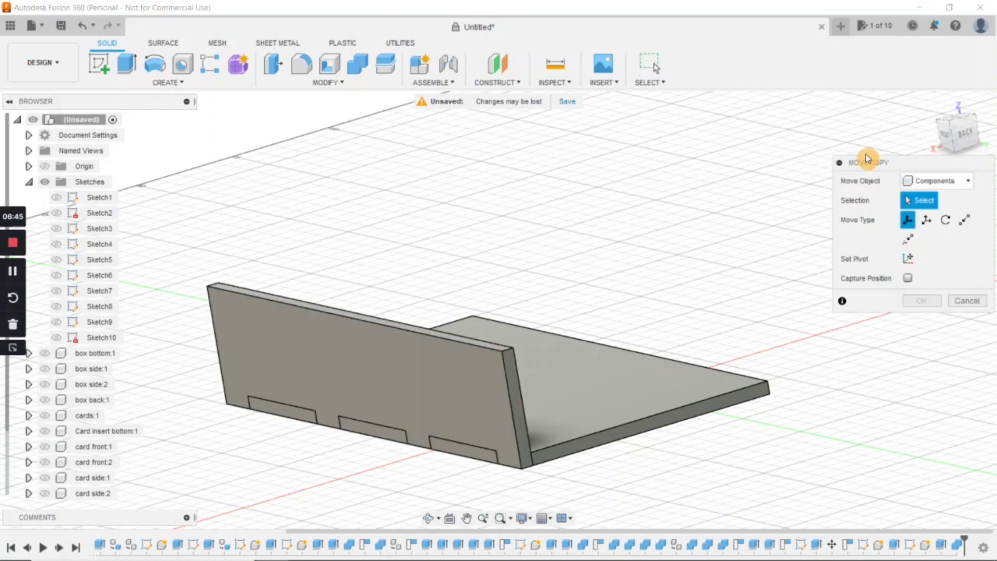
click(923, 179)
click(926, 201)
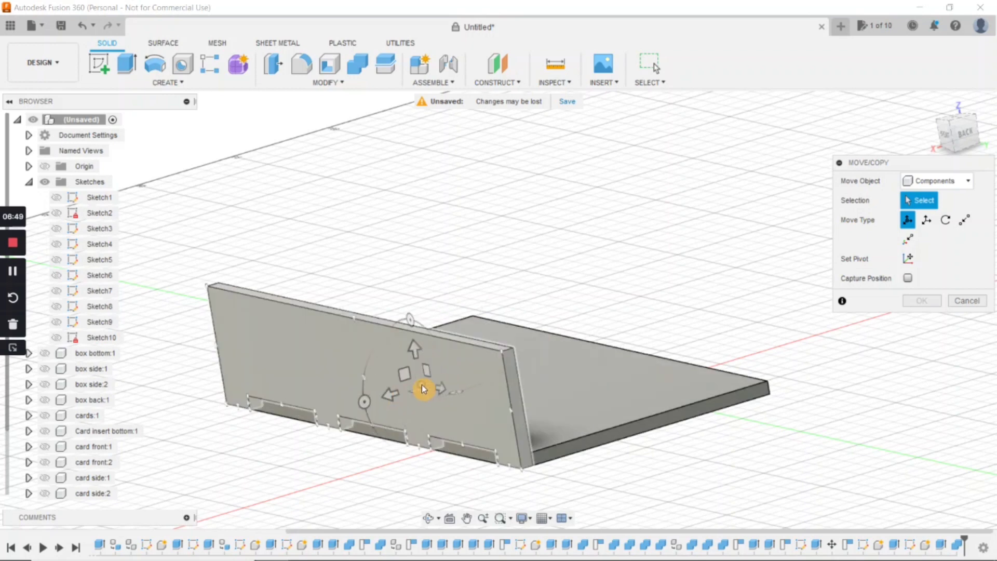
click(421, 385)
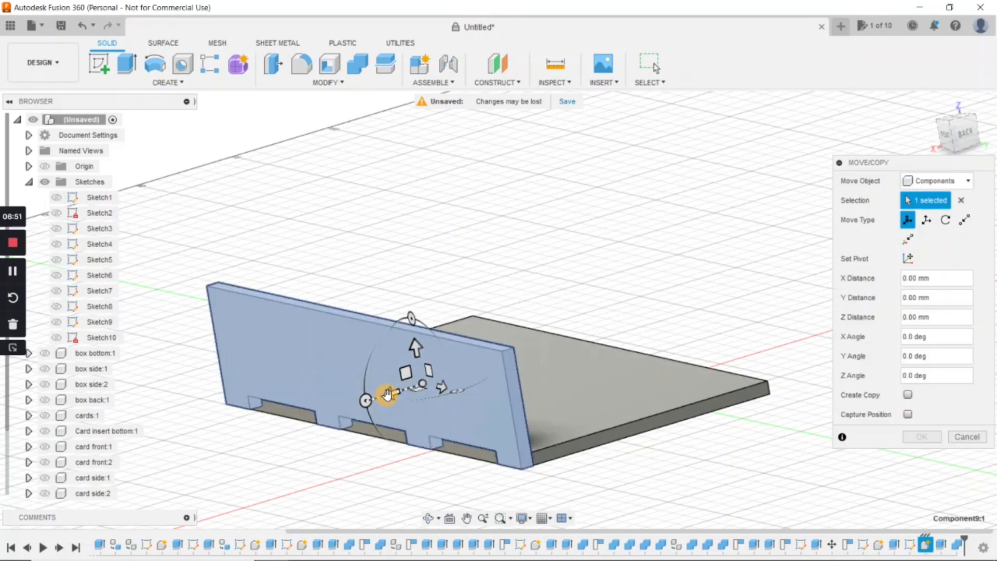
drag(389, 394, 587, 301)
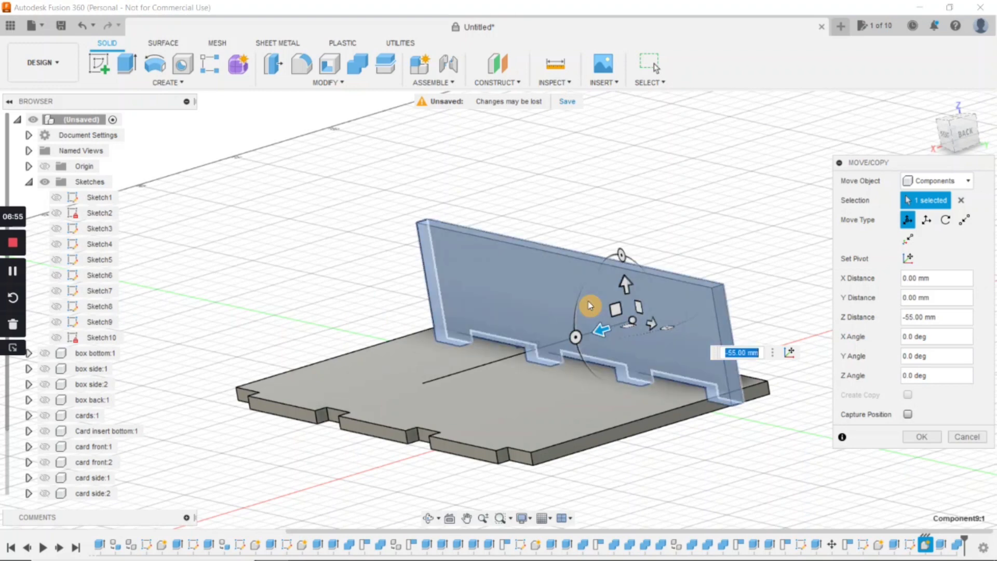
key(Return)
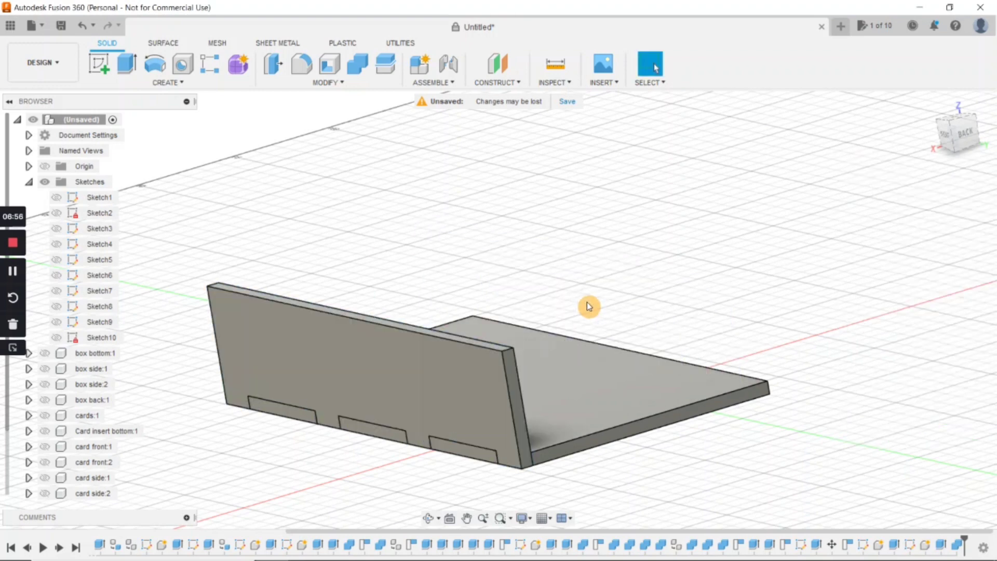
Copy the side panel with Move/Copy, offsetting the copy -62 mm in Z to sit flush with token bottom's opposite edge.
key(m)
click(469, 394)
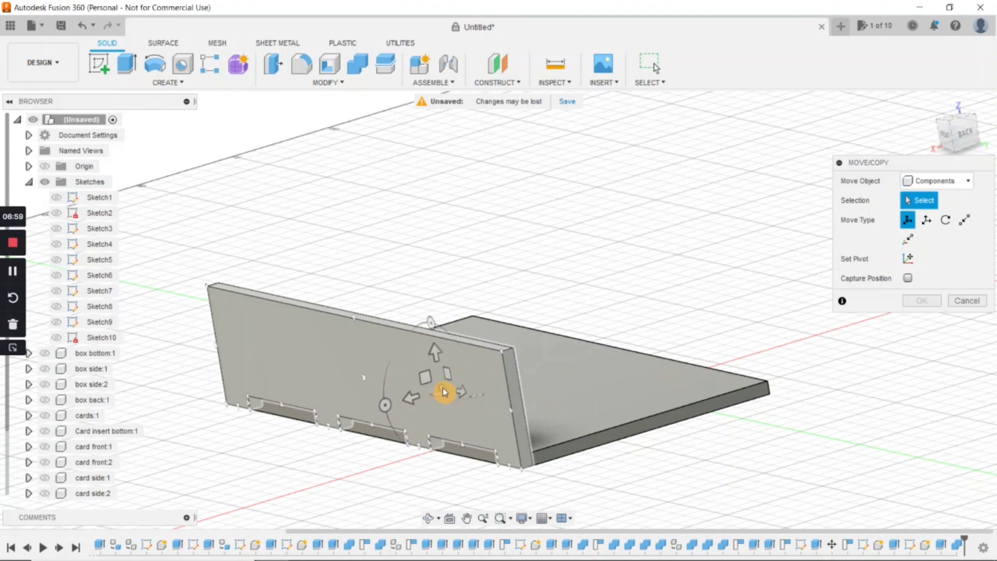
click(444, 392)
click(907, 396)
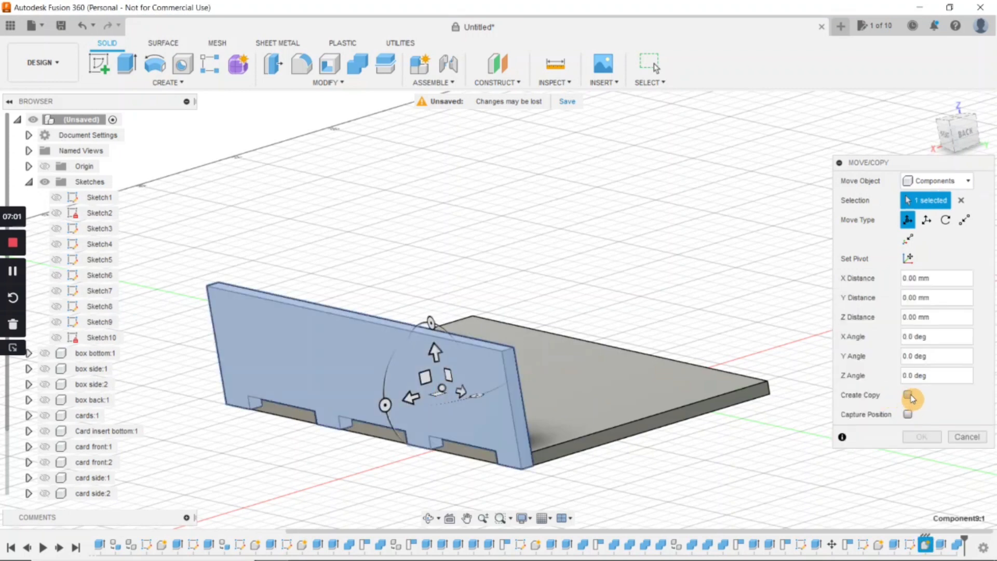
click(907, 397)
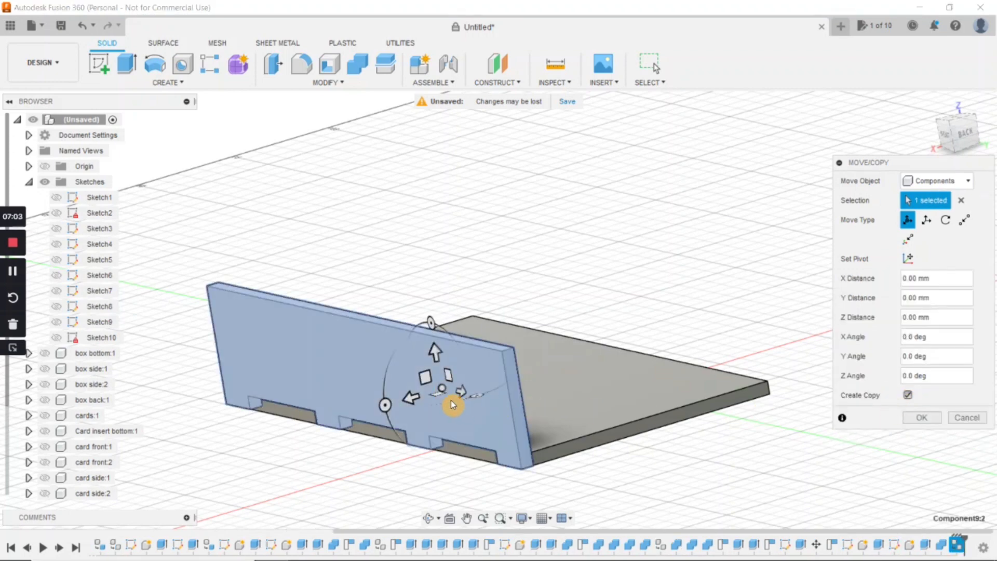
drag(415, 398, 647, 319)
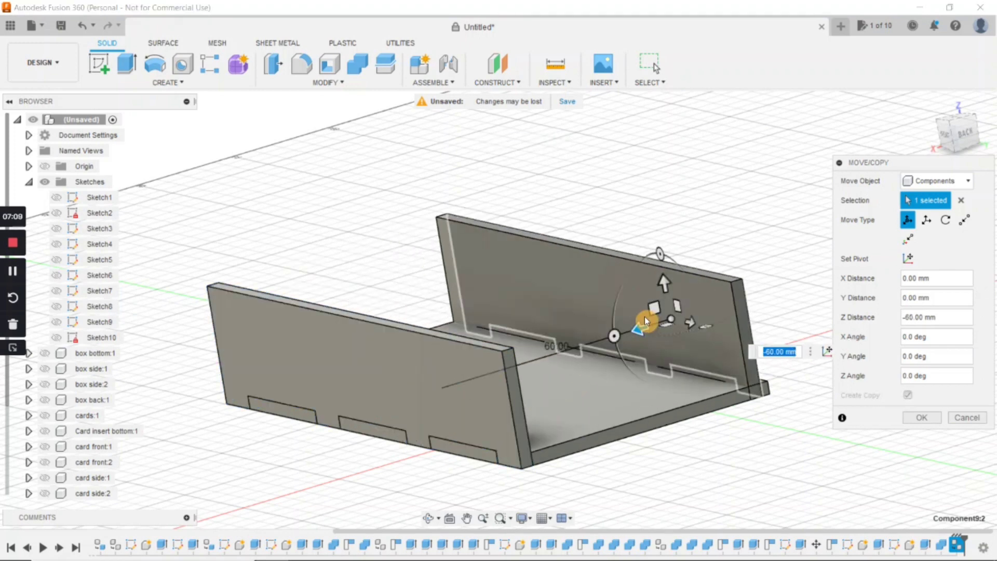
scroll(649, 319, up, 4)
middle_drag(589, 368, 327, 289)
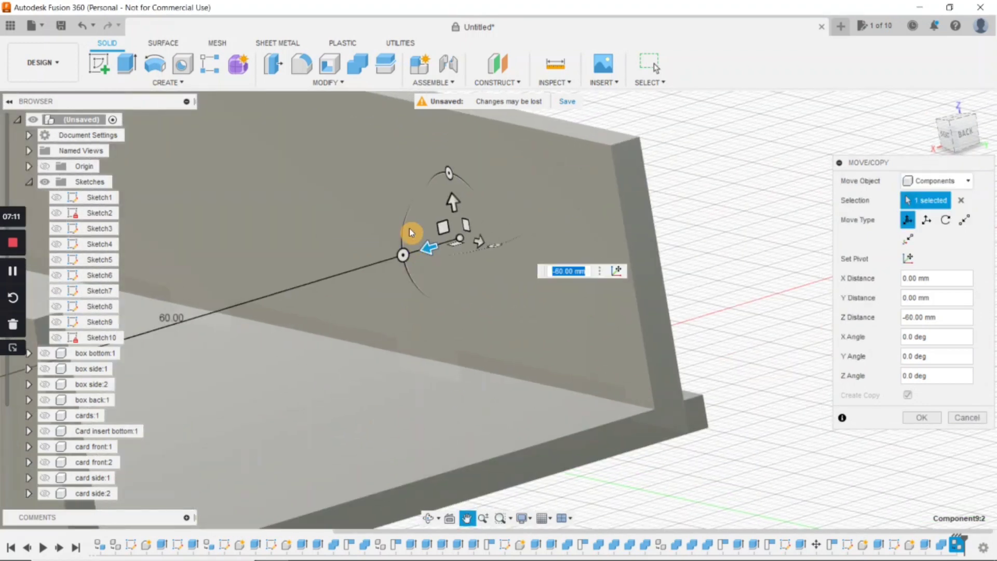
drag(429, 250, 448, 248)
key(Return)
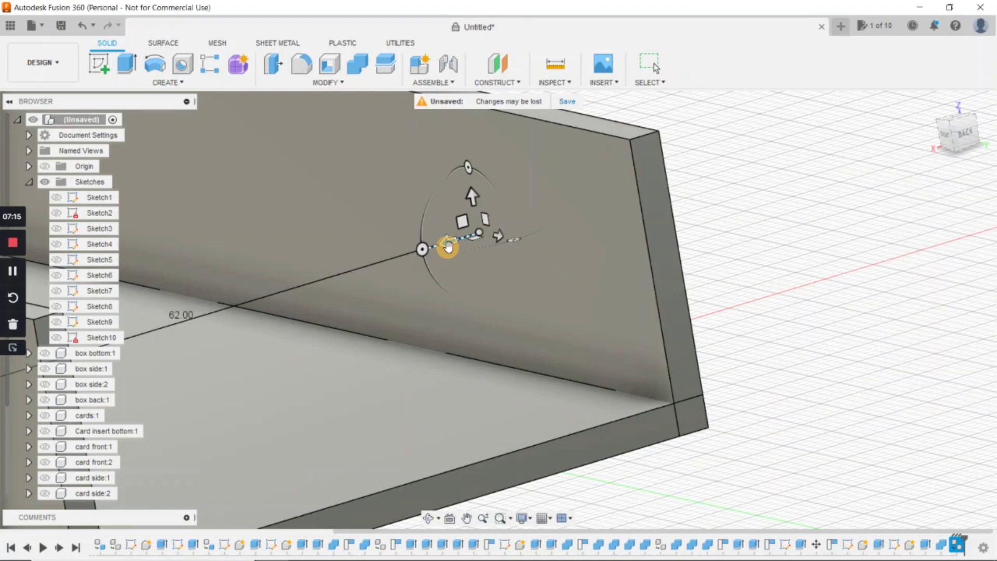
Cut the tab notches for the copied side panel into token bottom with Combine, keeping the tool body.
scroll(545, 319, down, 8)
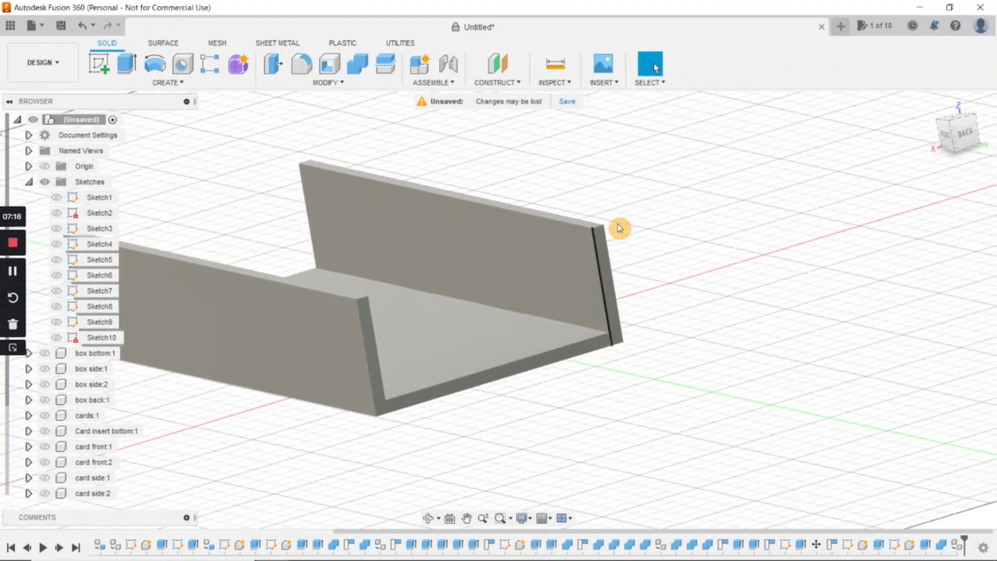
middle_drag(671, 183, 721, 225)
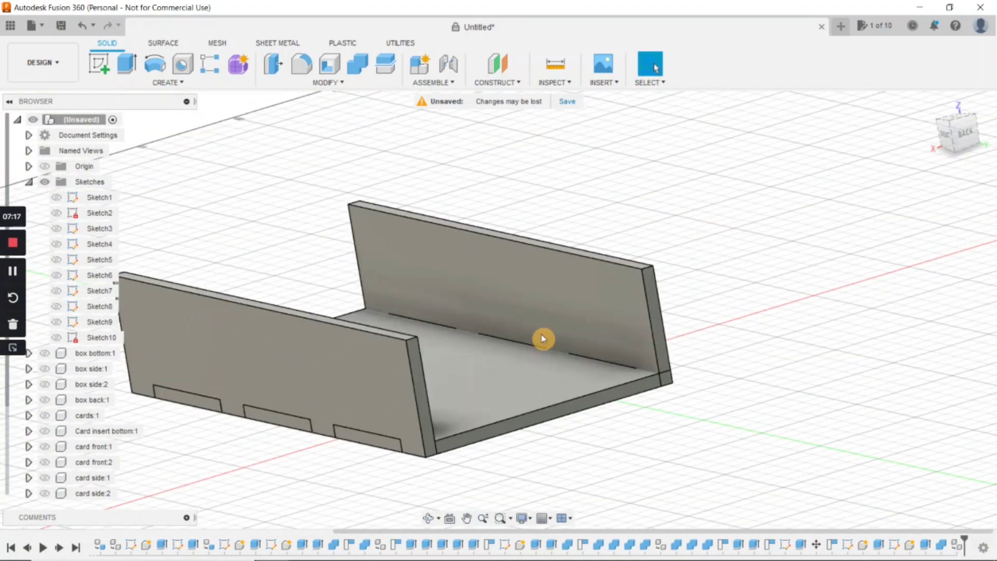
click(357, 64)
click(581, 390)
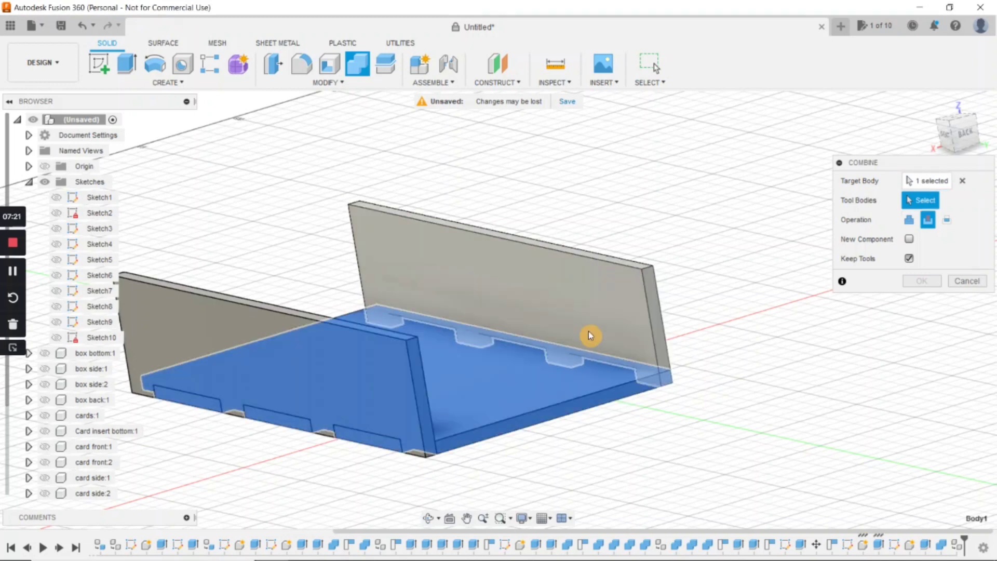
click(596, 318)
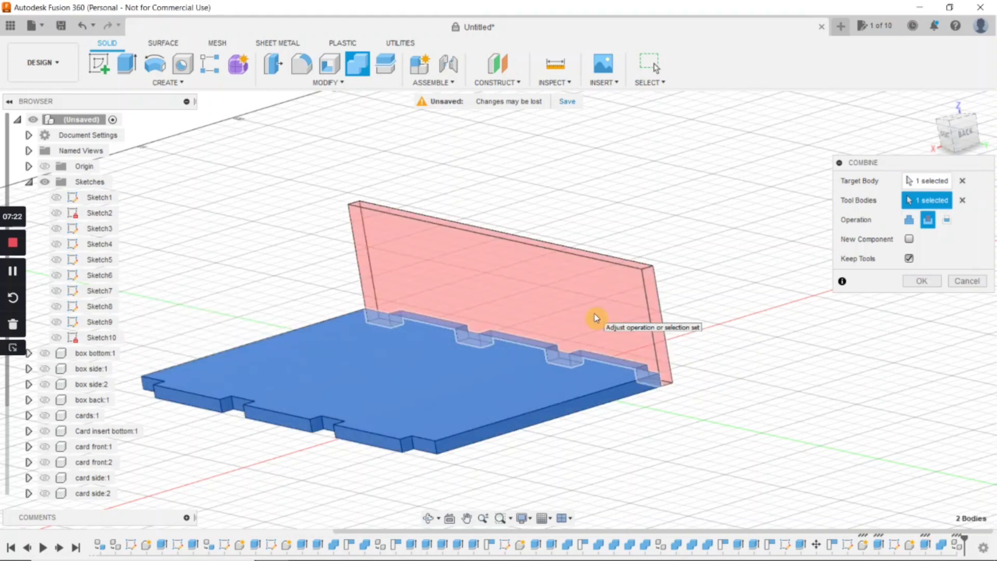
click(911, 280)
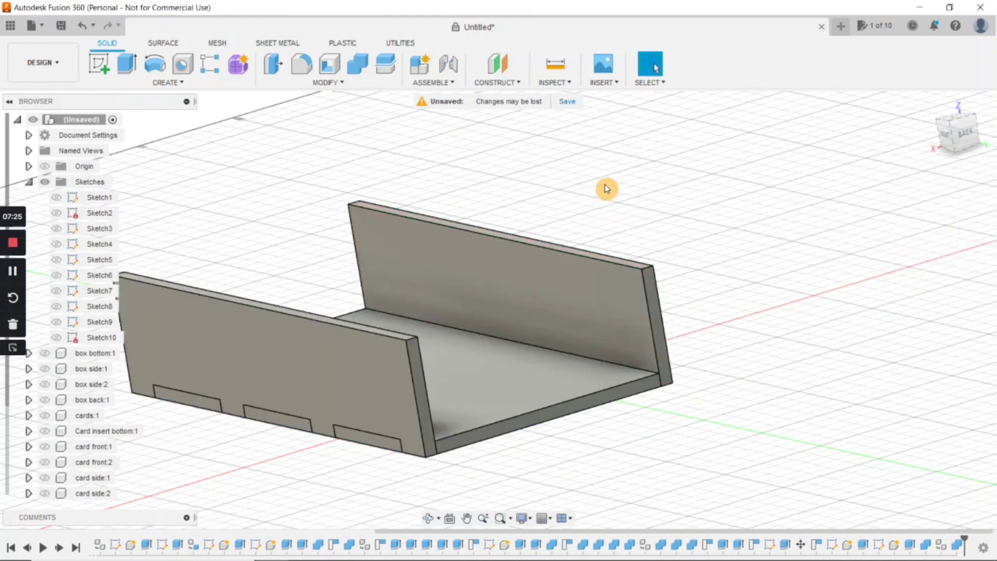
Lift the copied side panel 10 mm with Move to examine the notches in token bottom, and cancel the move.
key(m)
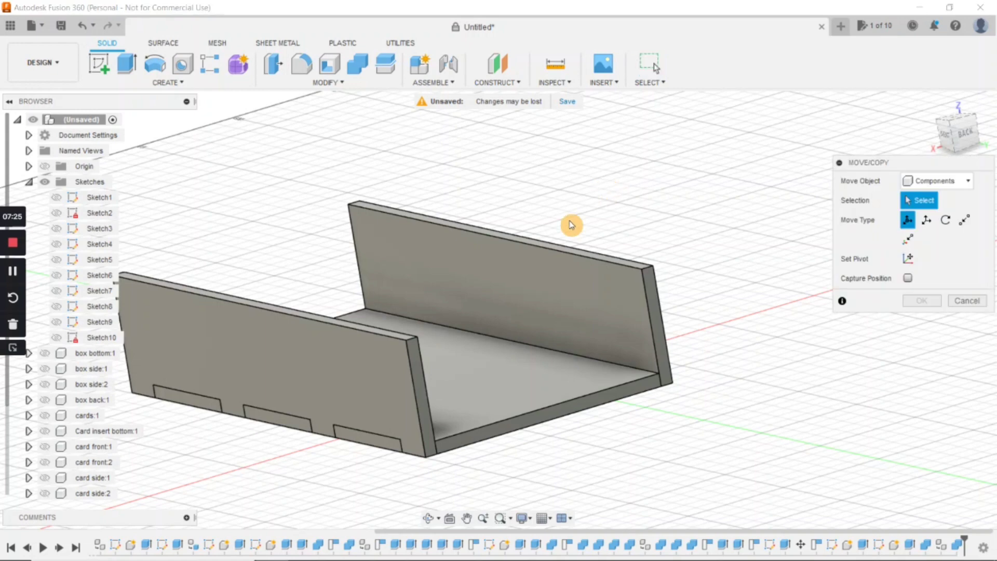
click(528, 276)
drag(519, 241, 522, 223)
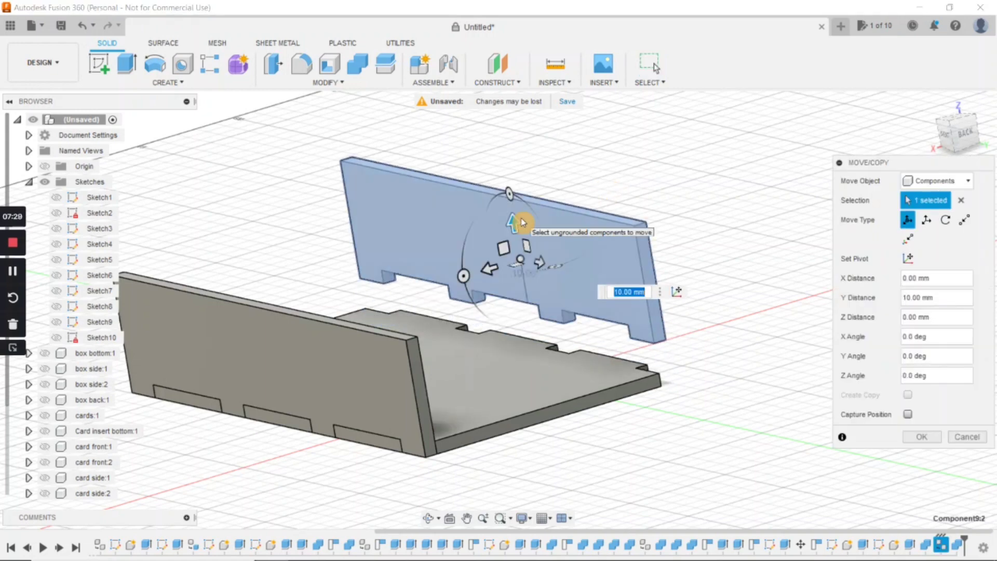
key(Escape)
Start a sketch on the back end face of token bottom, between the two side panels.
scroll(662, 450, down, 2)
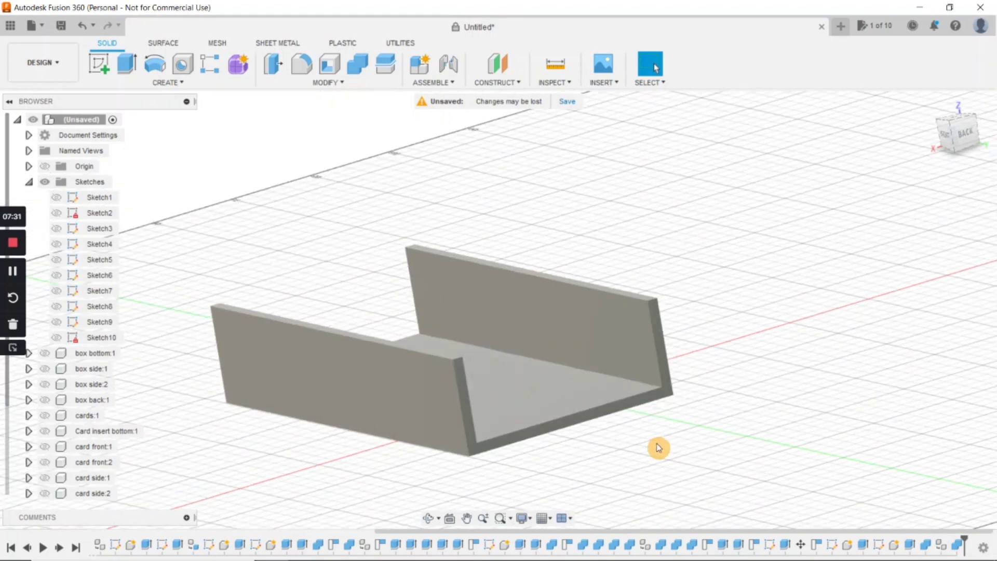
scroll(657, 447, up, 3)
scroll(590, 425, down, 2)
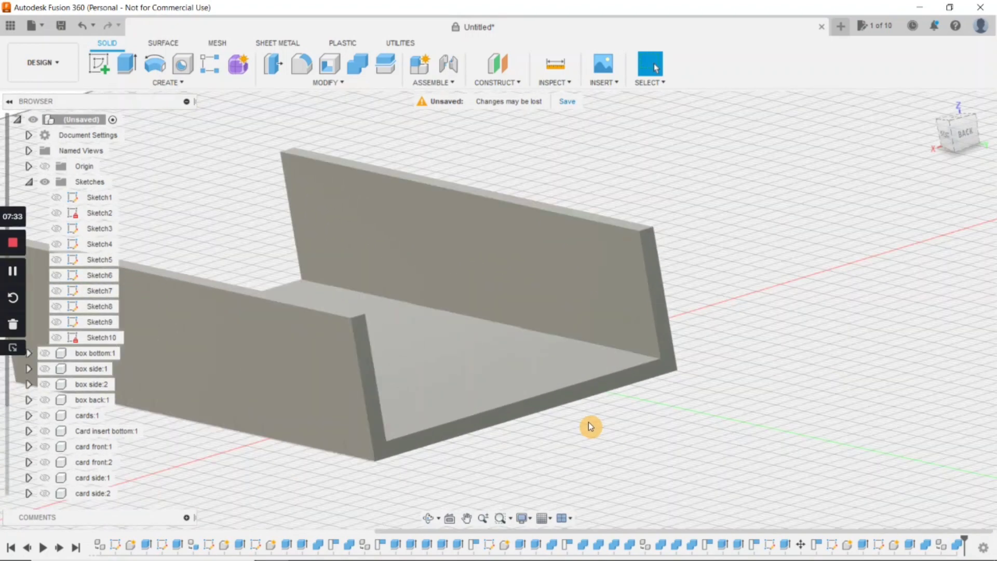
middle_drag(541, 426, 672, 406)
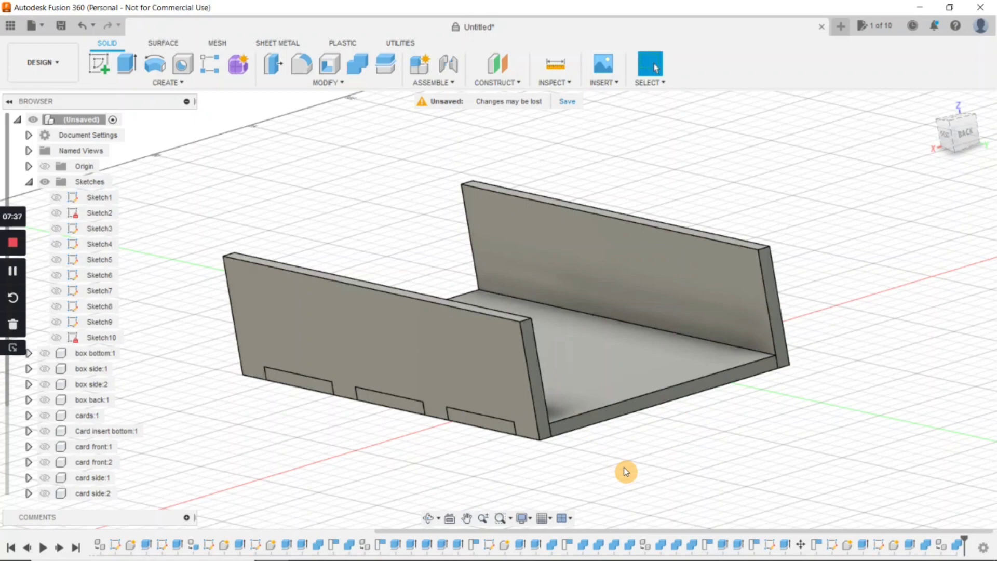
mouse_move(653, 457)
shift+middle_down()
mouse_move(625, 453)
mouse_move(642, 460)
shift+middle_up()
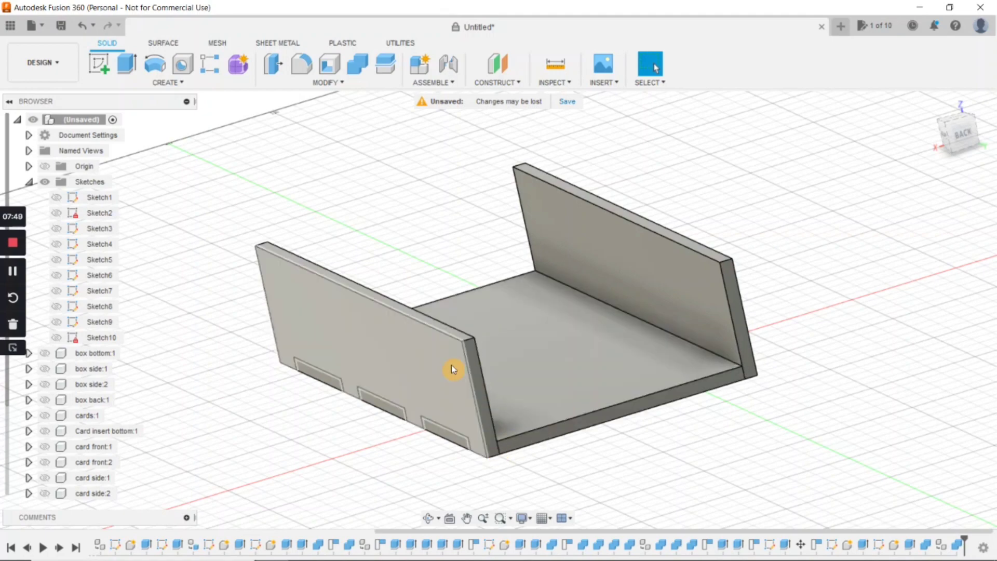
click(99, 64)
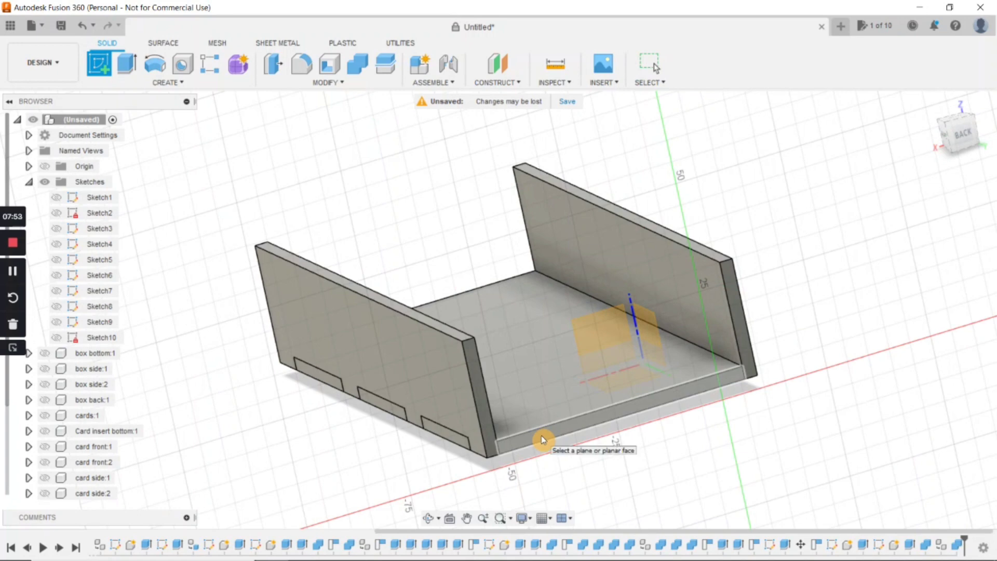
click(543, 439)
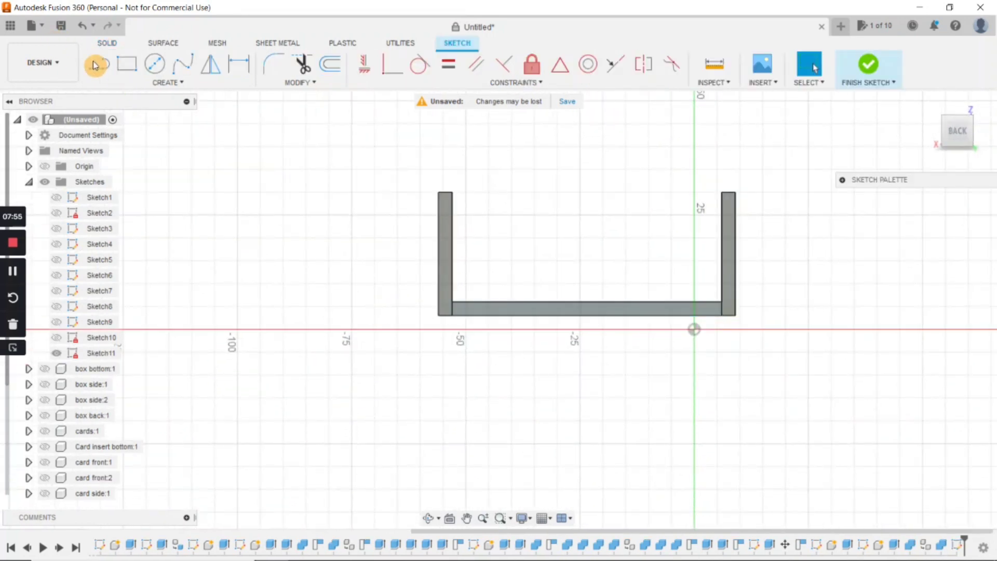
Try a rectangle spanning the outer corners of the two side panels, and delete it.
click(126, 64)
scroll(477, 363, up, 3)
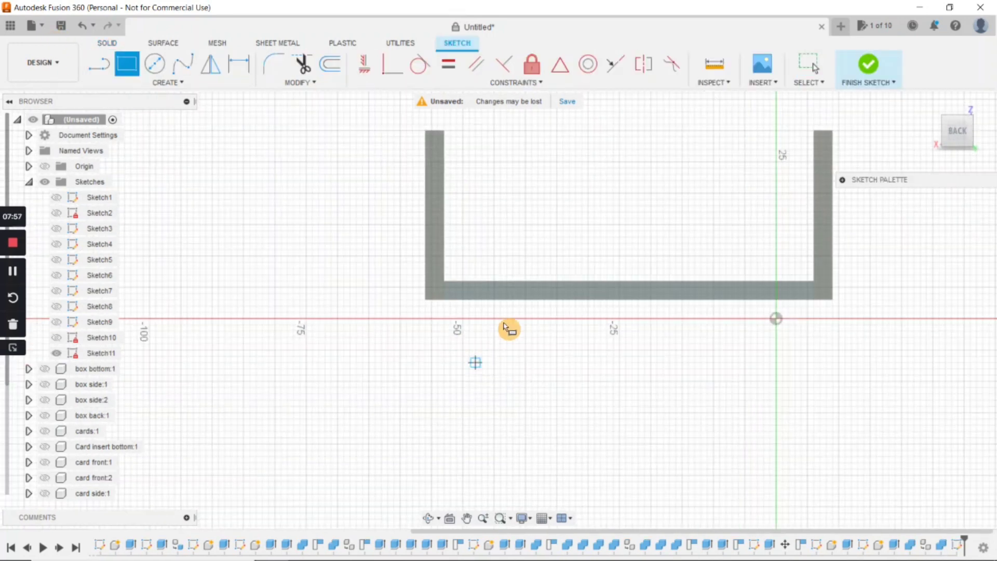
middle_drag(497, 328, 411, 423)
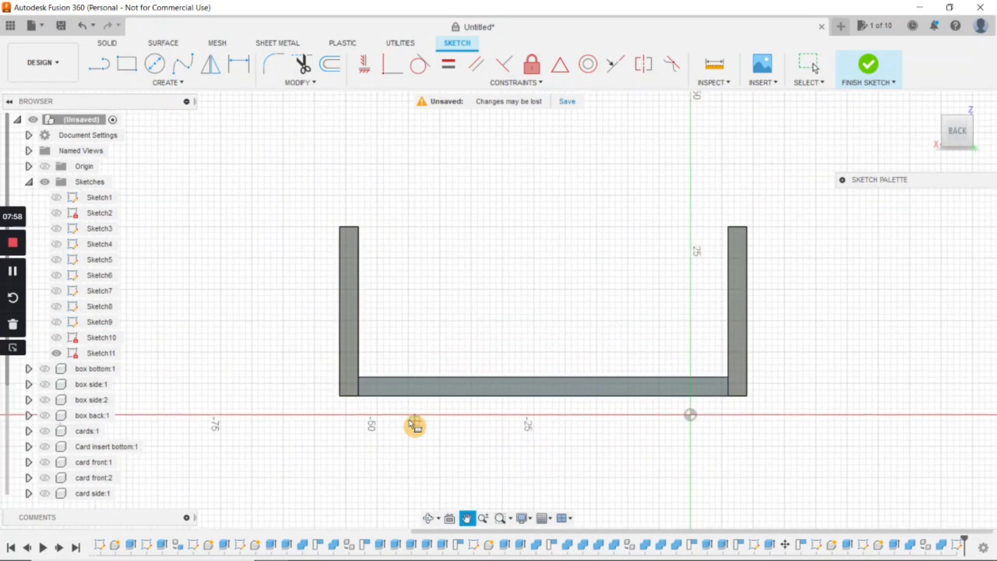
click(340, 396)
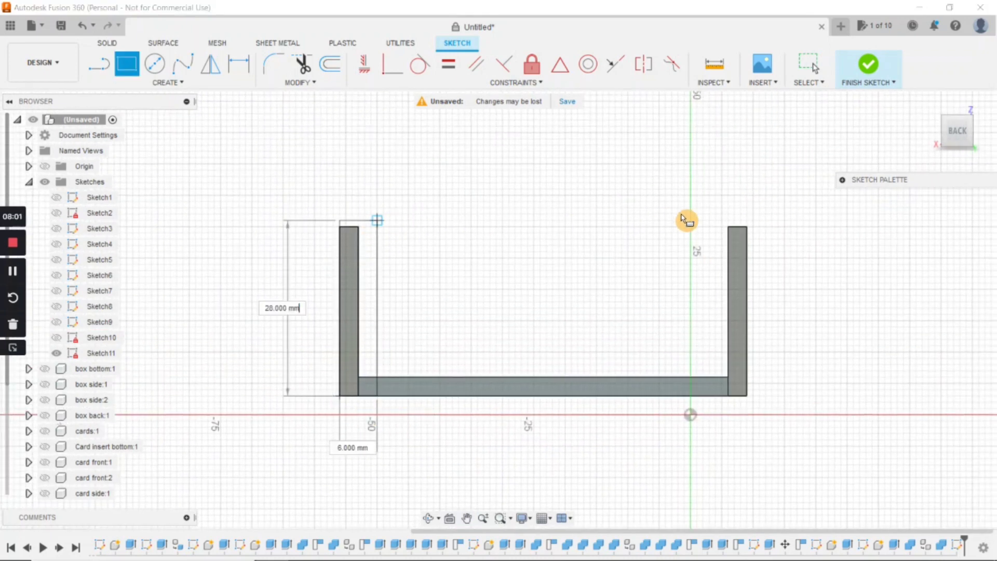
click(748, 231)
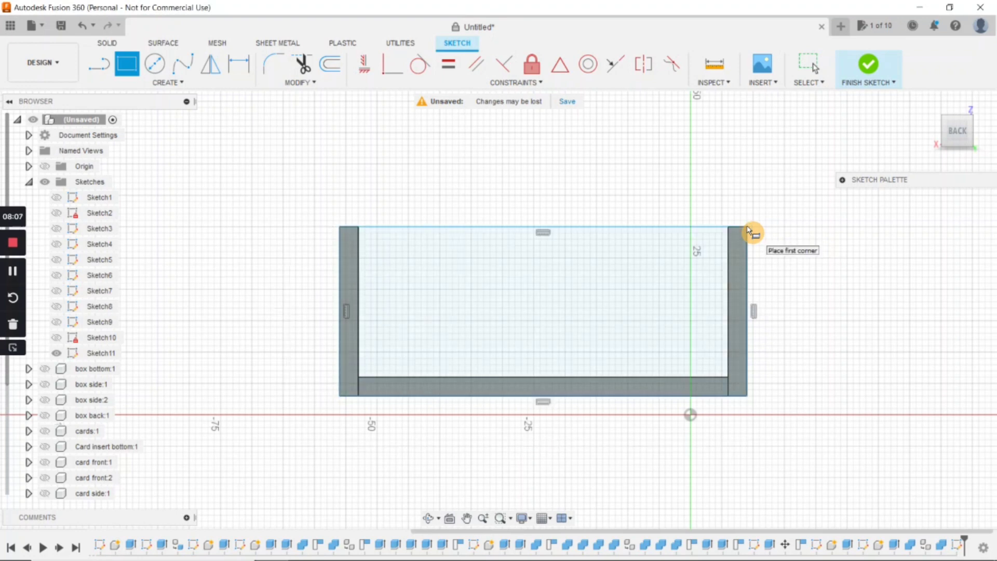
key(Escape)
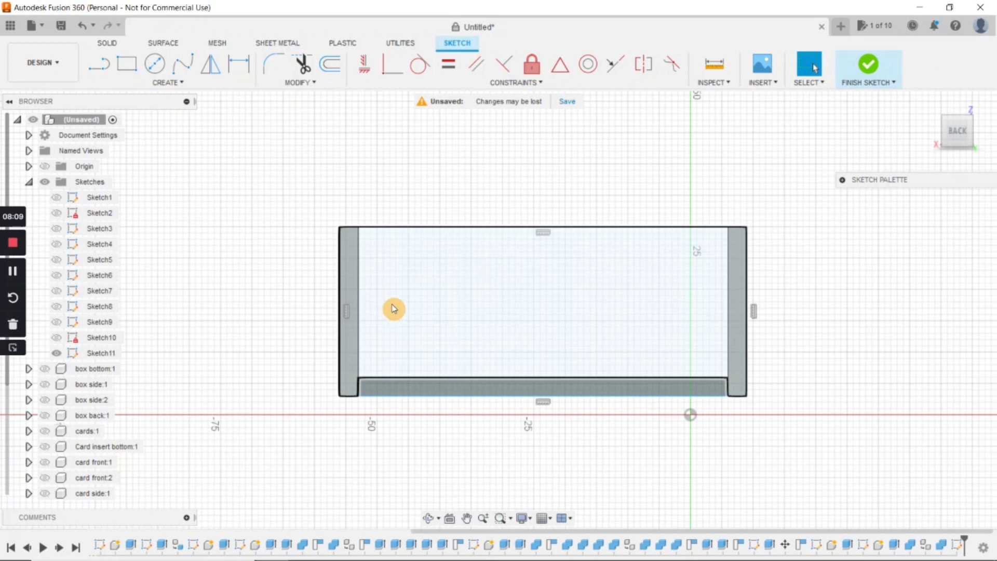
key(Delete)
Sketch a rectangle filling the opening between the side panels, from token bottom's upper surface to the panels' top edge.
click(126, 65)
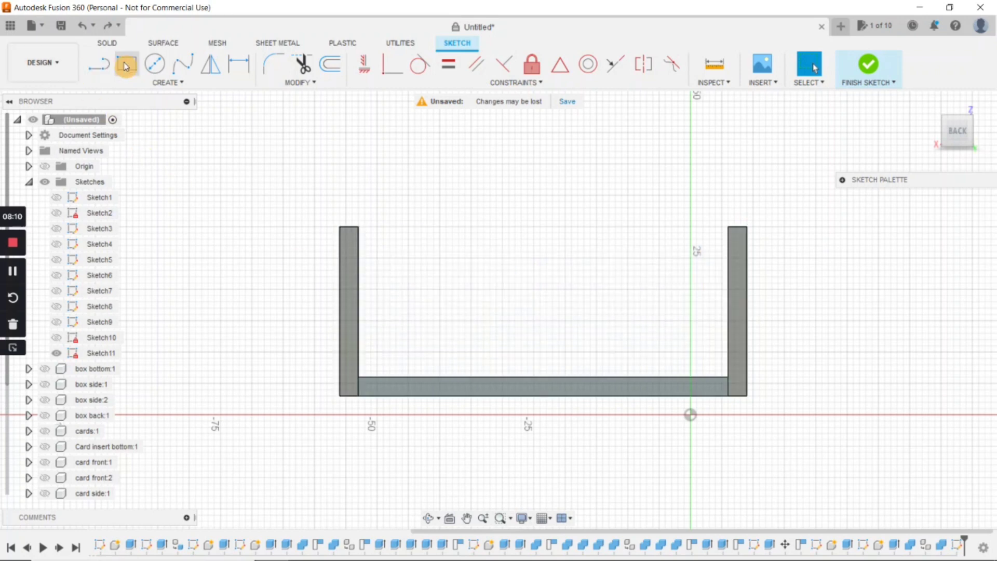
click(363, 377)
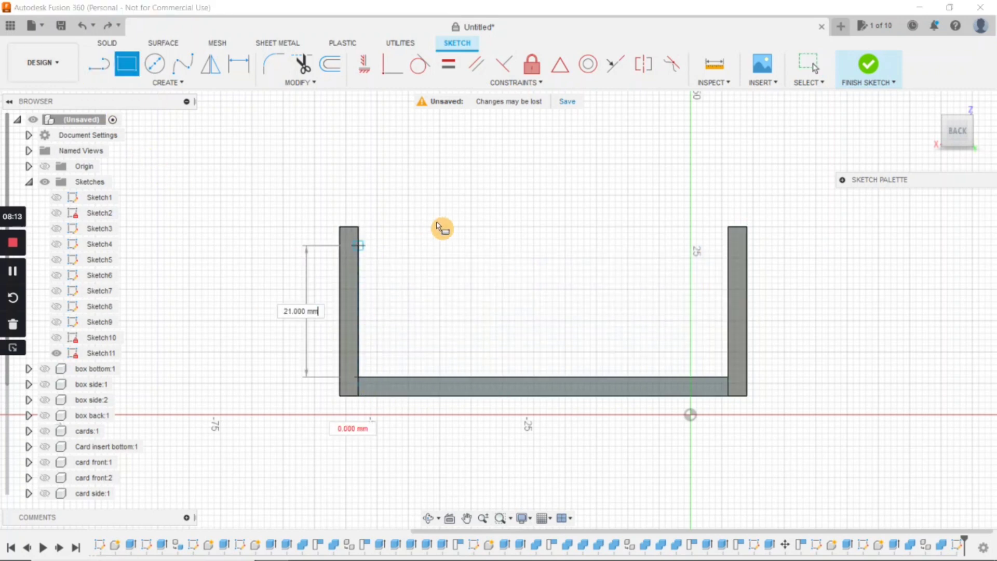
click(733, 229)
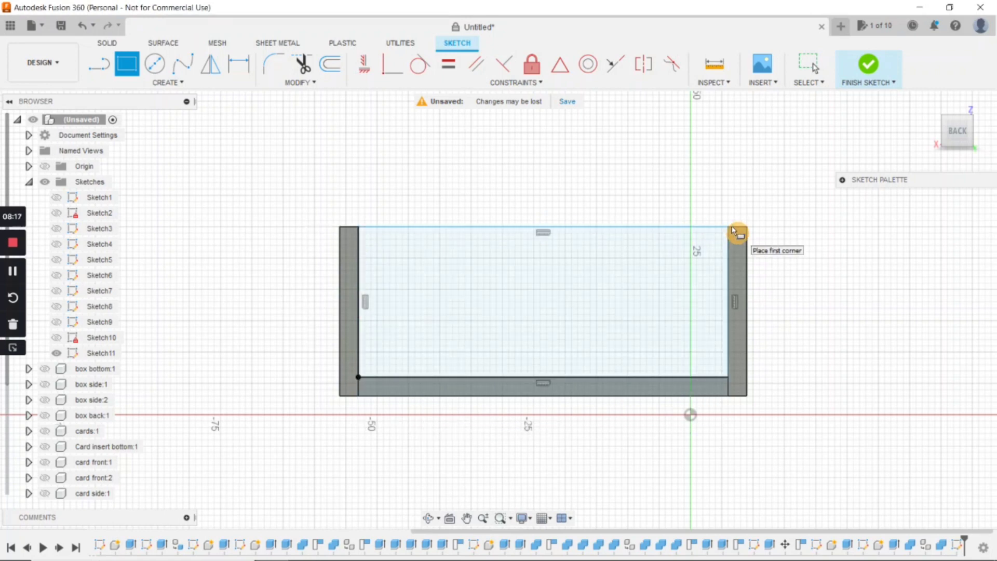
Sketch a 3 mm wide, 5 mm high tab rectangle across the top end of the left side panel.
key(Escape)
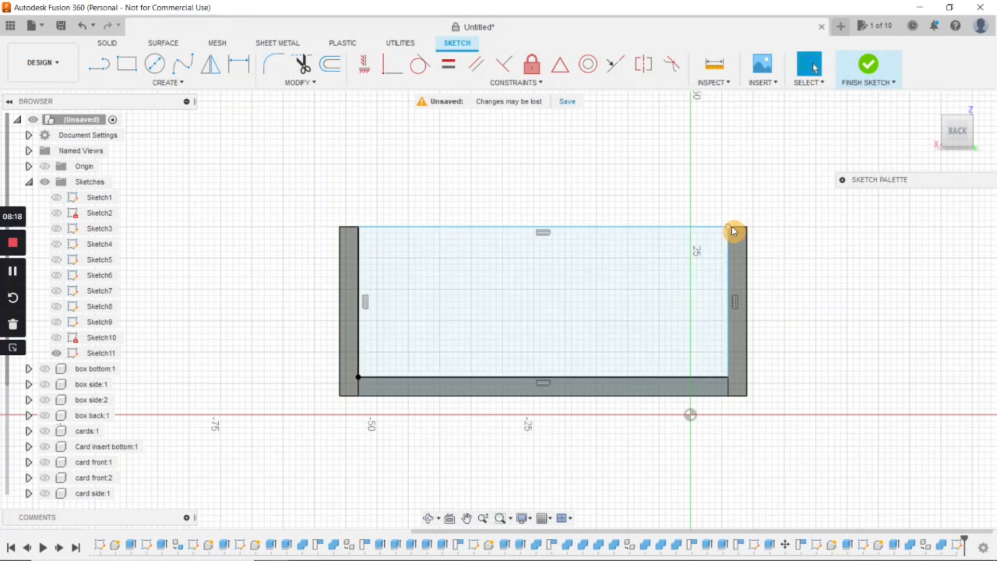
click(130, 65)
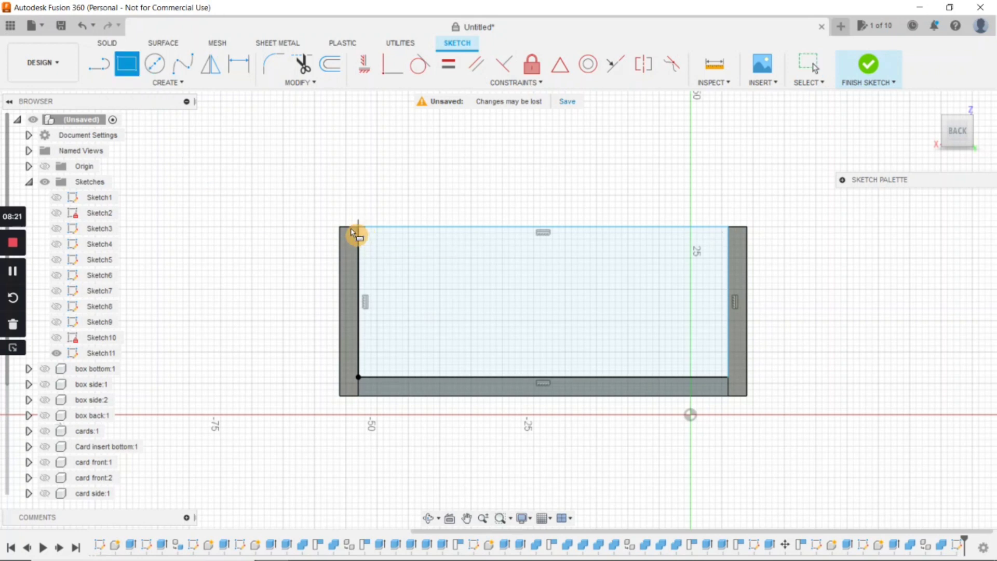
click(340, 227)
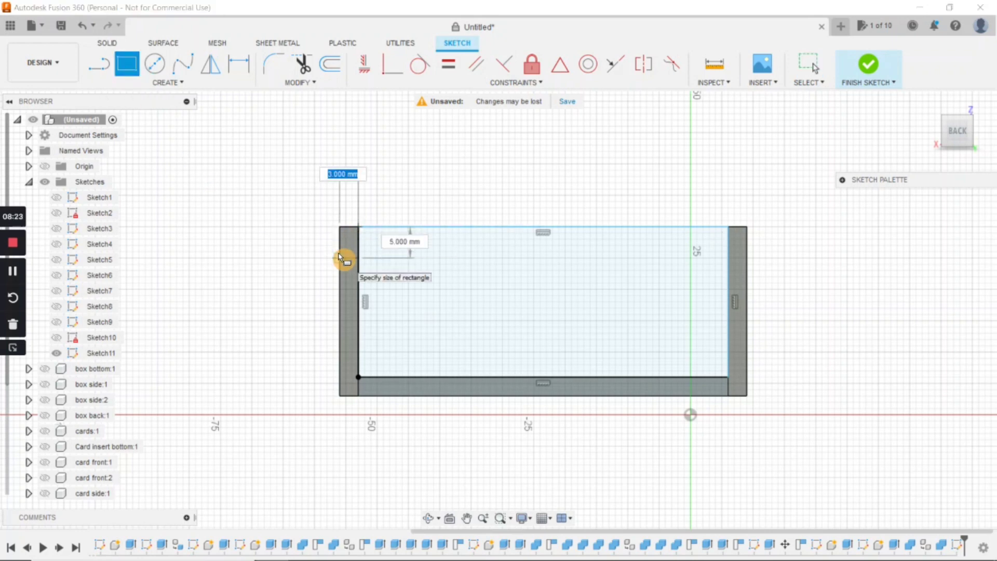
key(Tab)
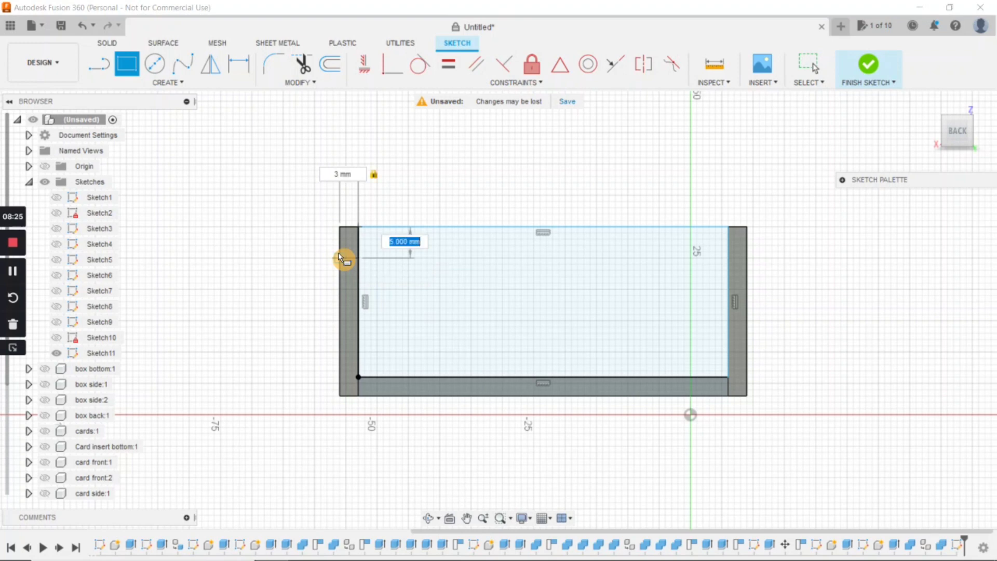
key(Return)
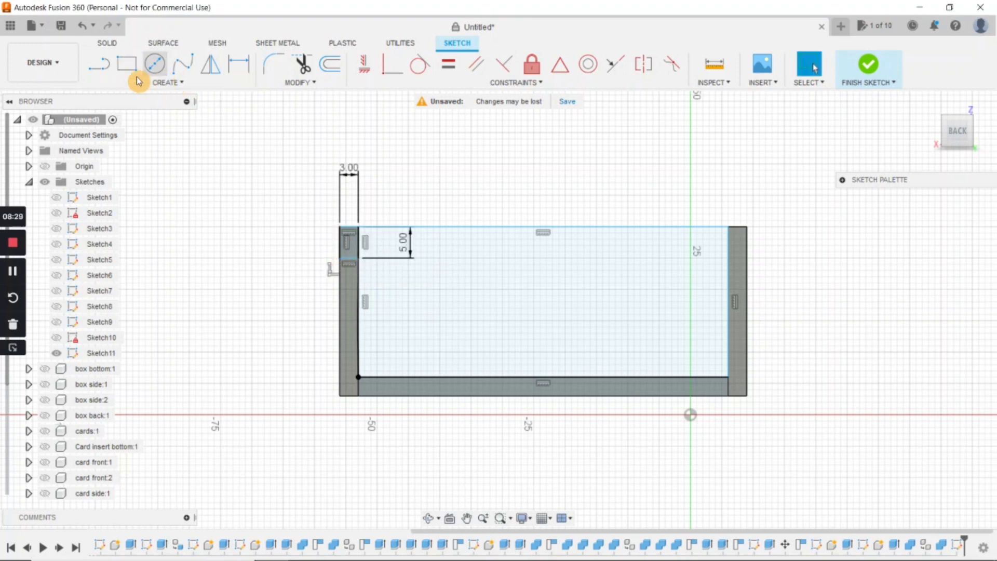
Draw a short vertical line downward from the midpoint of the large rectangle's upper edge to serve as a mirror axis.
click(99, 63)
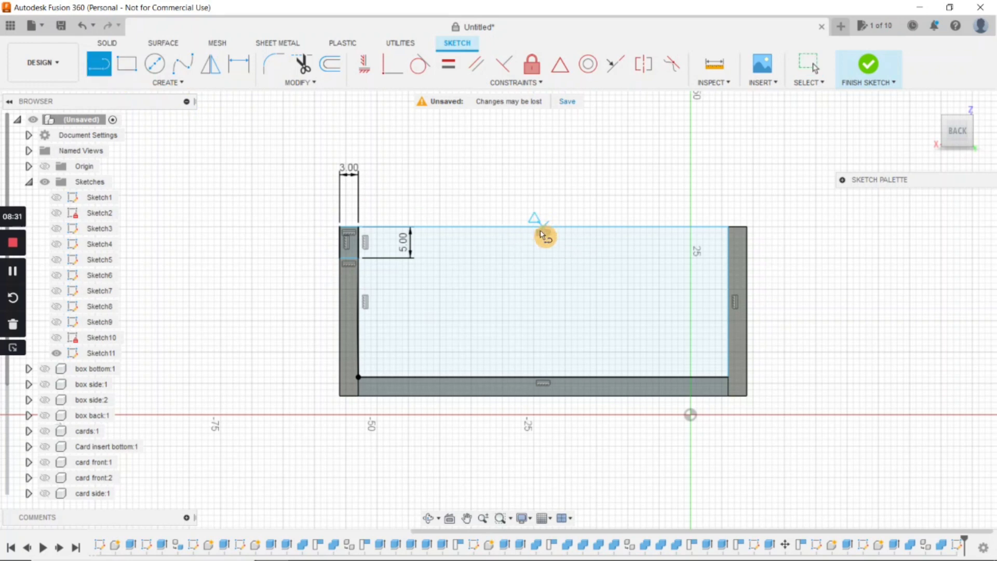
click(541, 229)
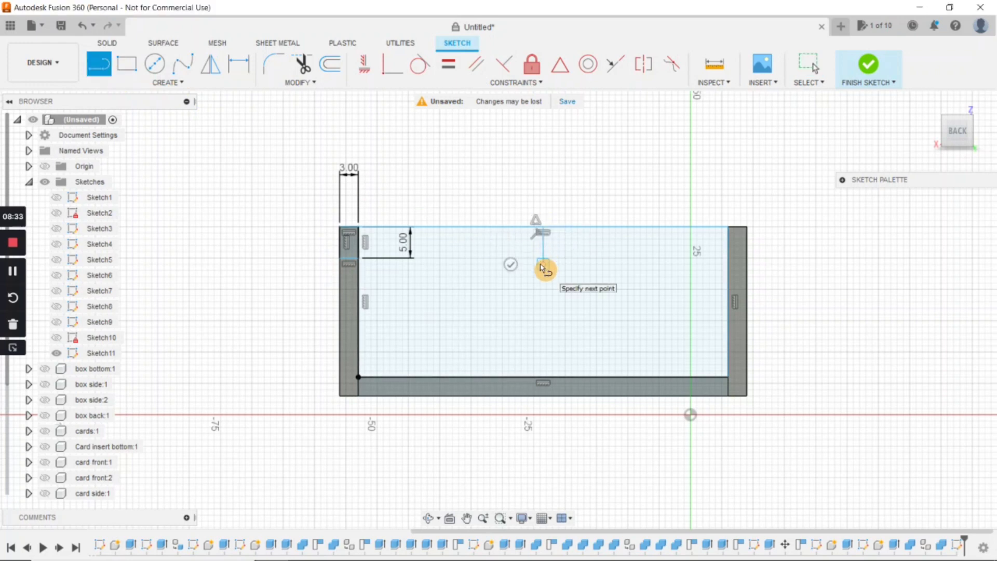
click(541, 265)
key(Escape)
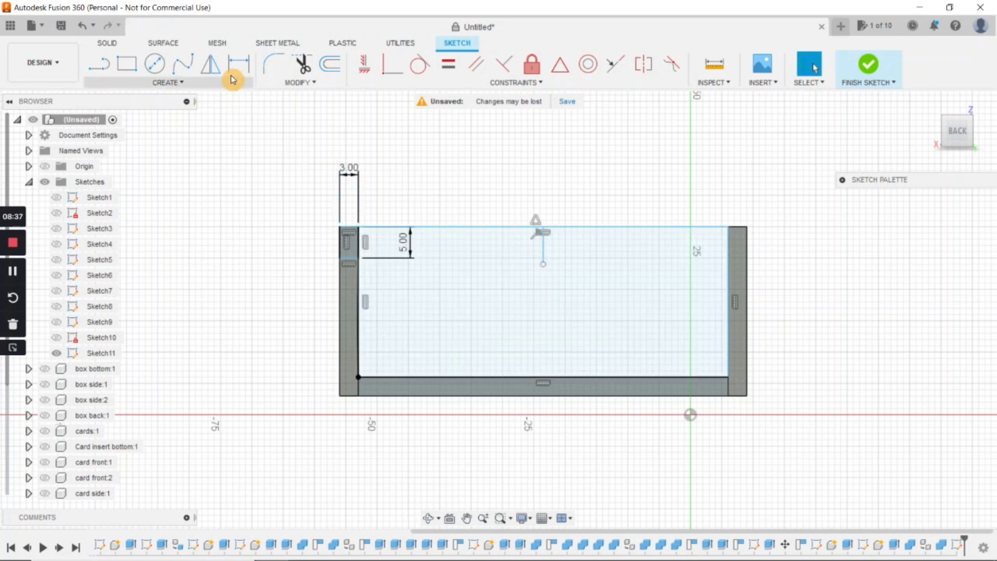
Try a rectangular pattern of the tab's outline with three instances over -24 mm down the left side panel.
click(210, 64)
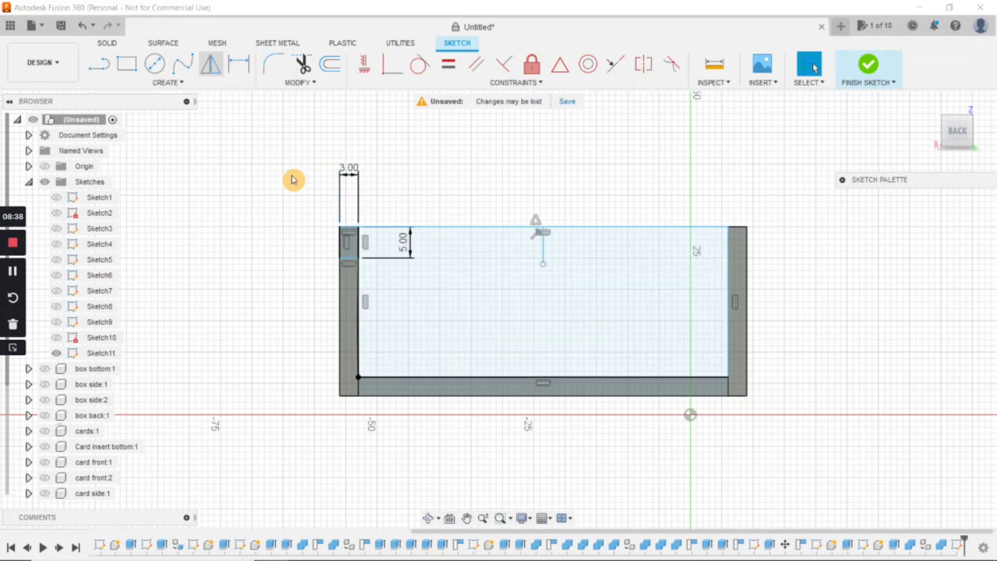
click(351, 229)
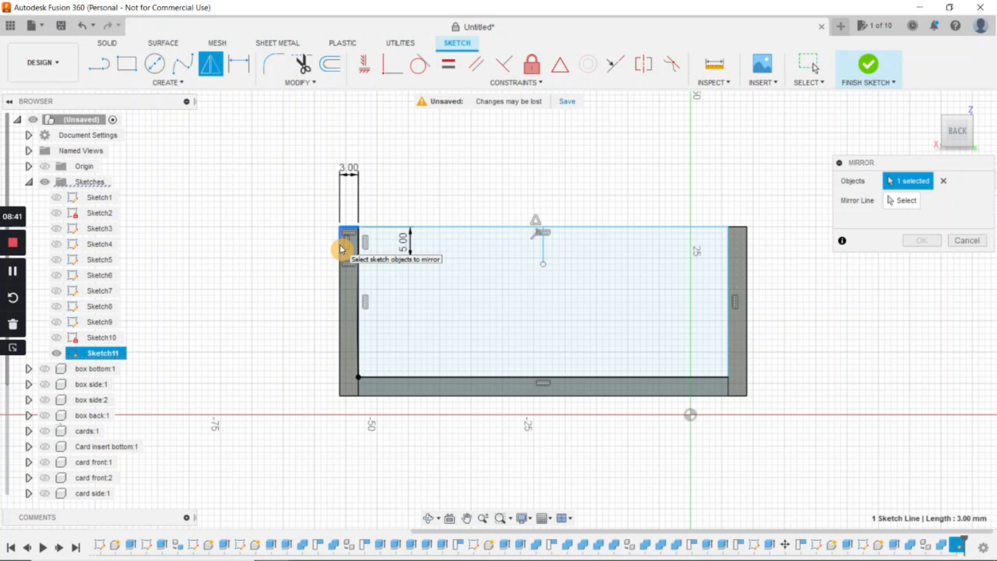
click(169, 83)
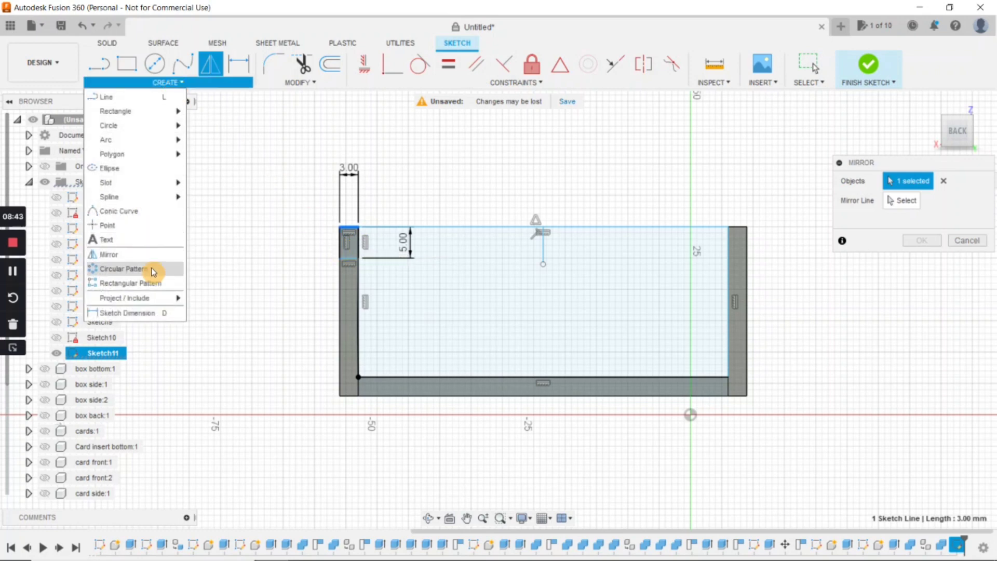
click(147, 283)
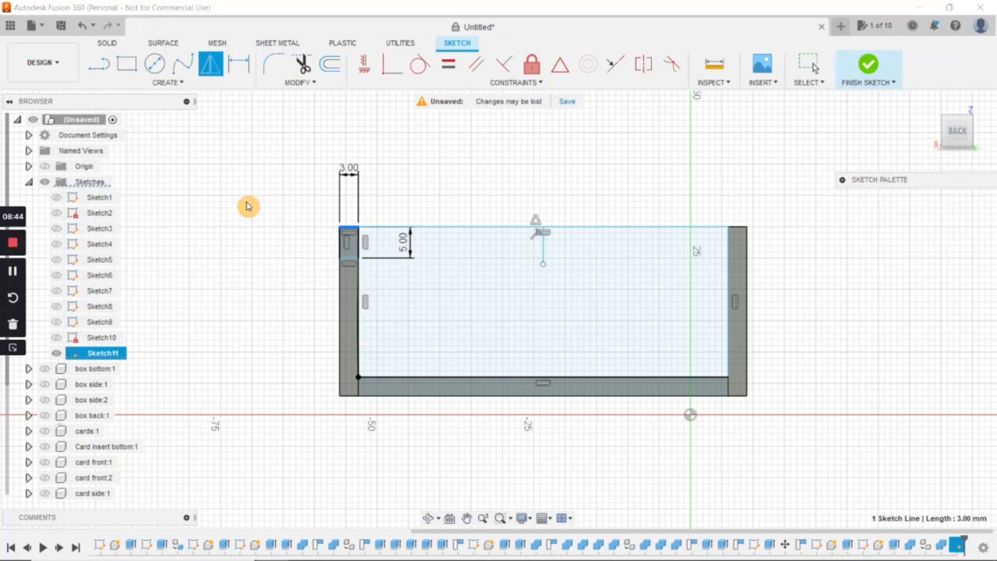
click(350, 226)
click(340, 244)
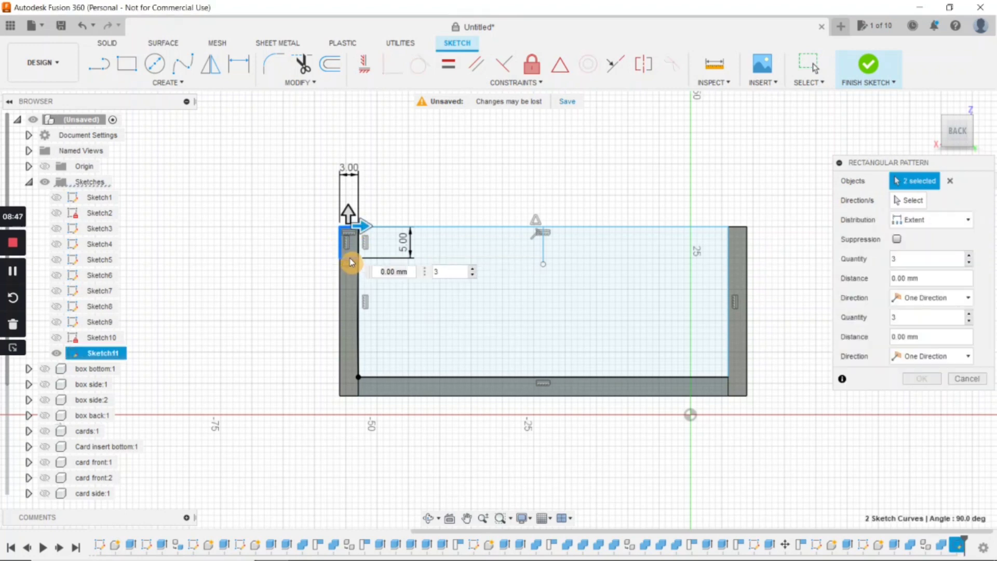
click(350, 258)
drag(348, 214, 347, 365)
key(Tab)
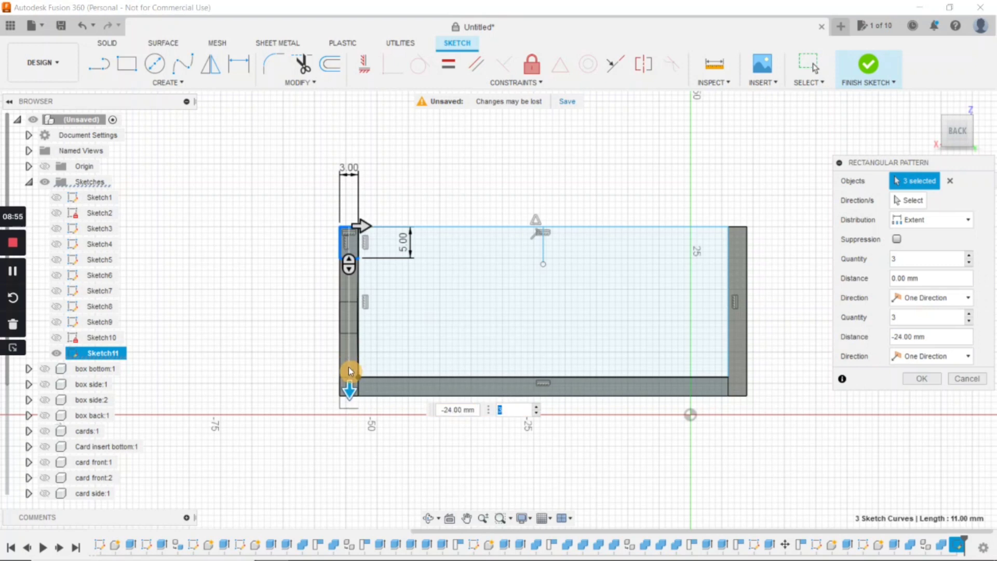
key(Return)
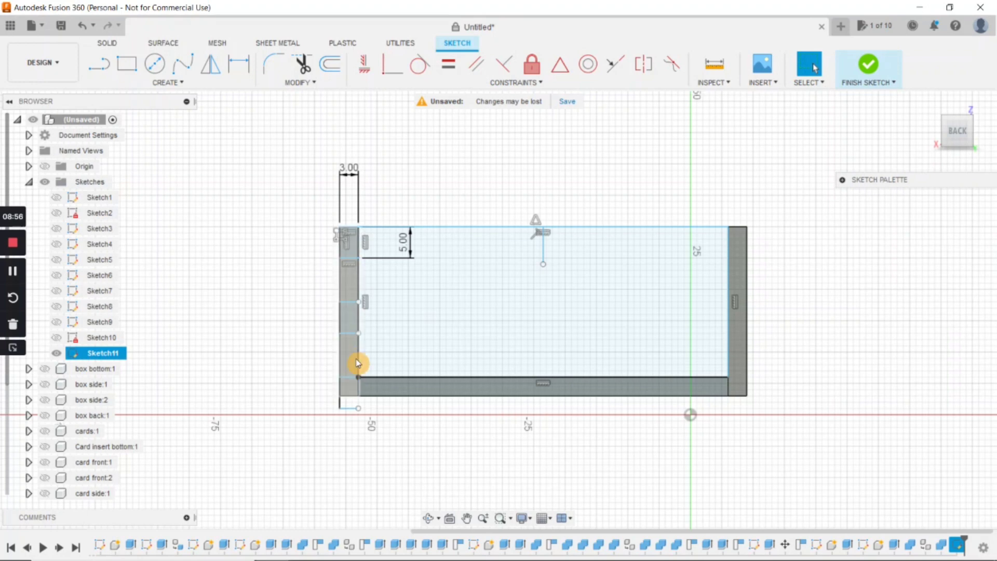
Try to mirror the patterned tab outlines, cancel the mirror and remove the -24 mm pattern.
click(210, 67)
mouse_move(318, 206)
mouse_down()
mouse_move(347, 234)
mouse_move(351, 387)
mouse_up()
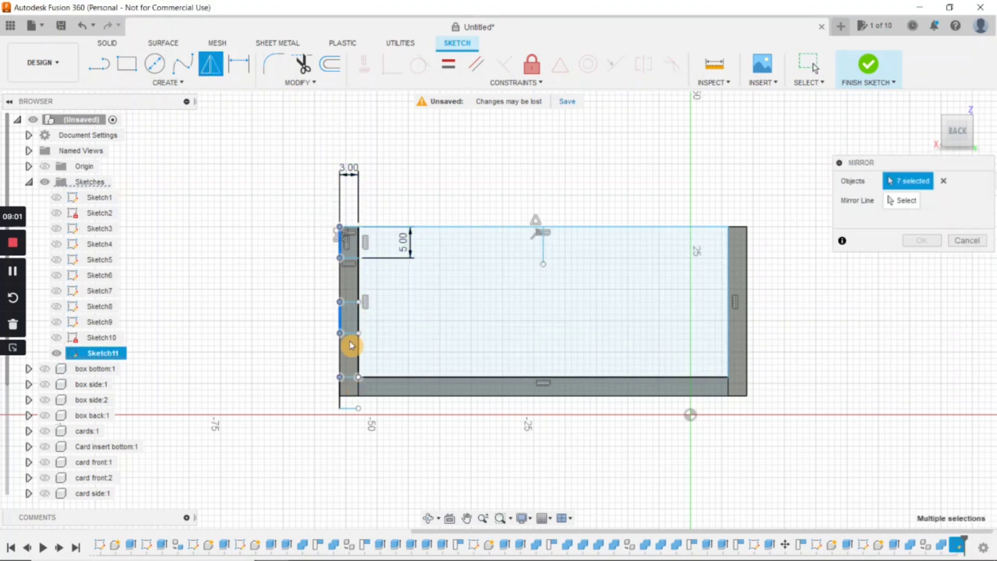
click(351, 229)
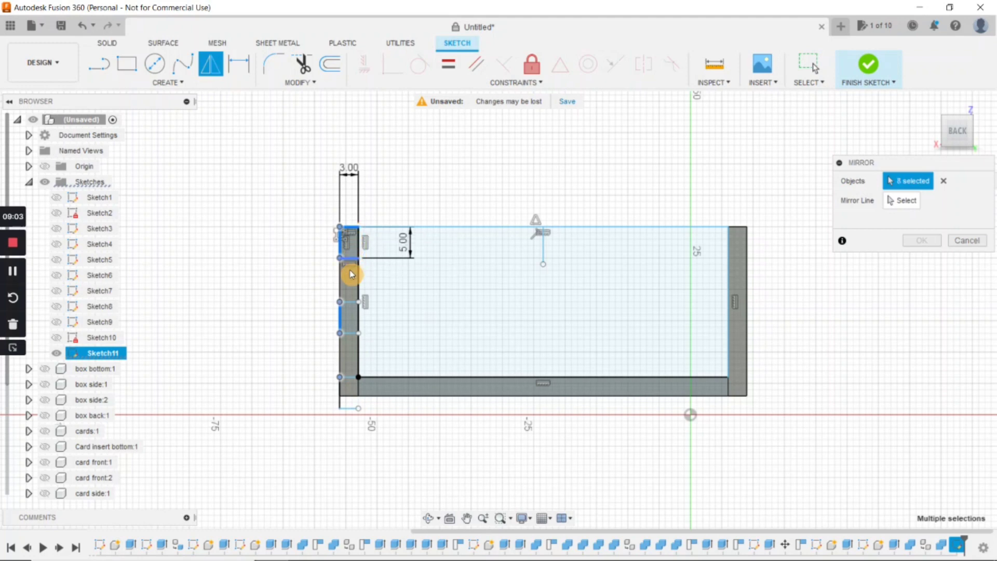
click(351, 301)
click(349, 333)
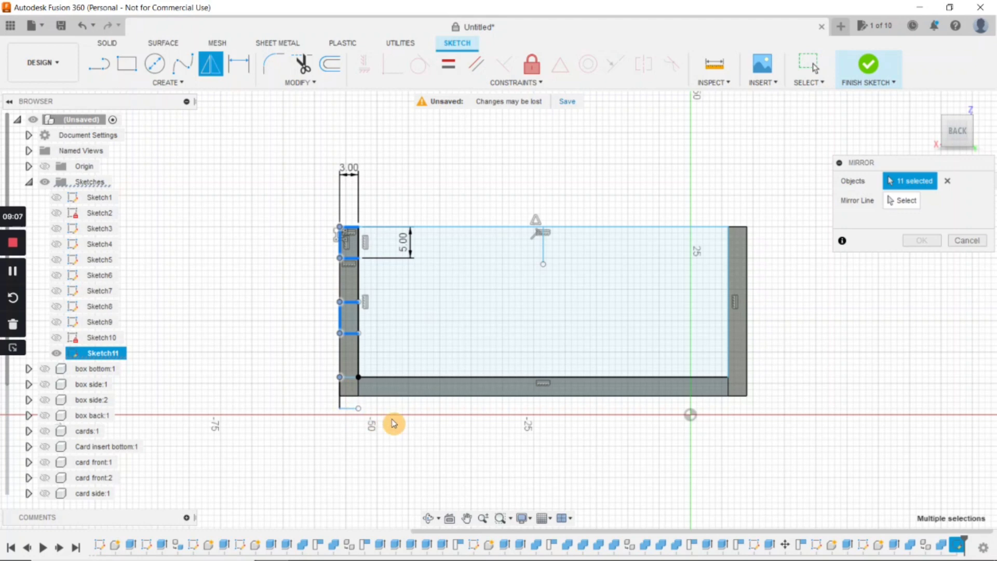
key(Escape)
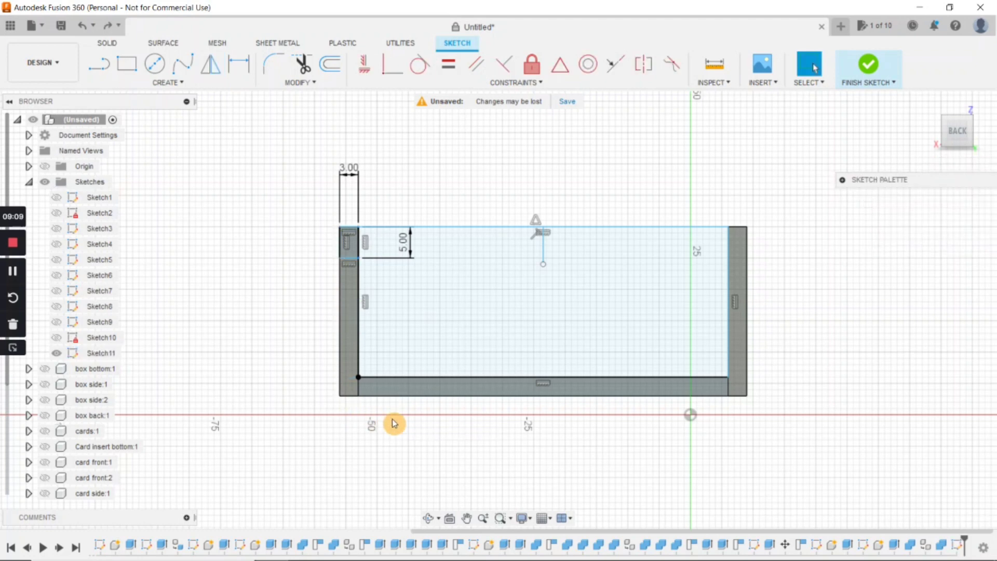
Pattern the tab's outline down the left side panel with three instances over an extent of -19 mm.
click(178, 84)
click(133, 280)
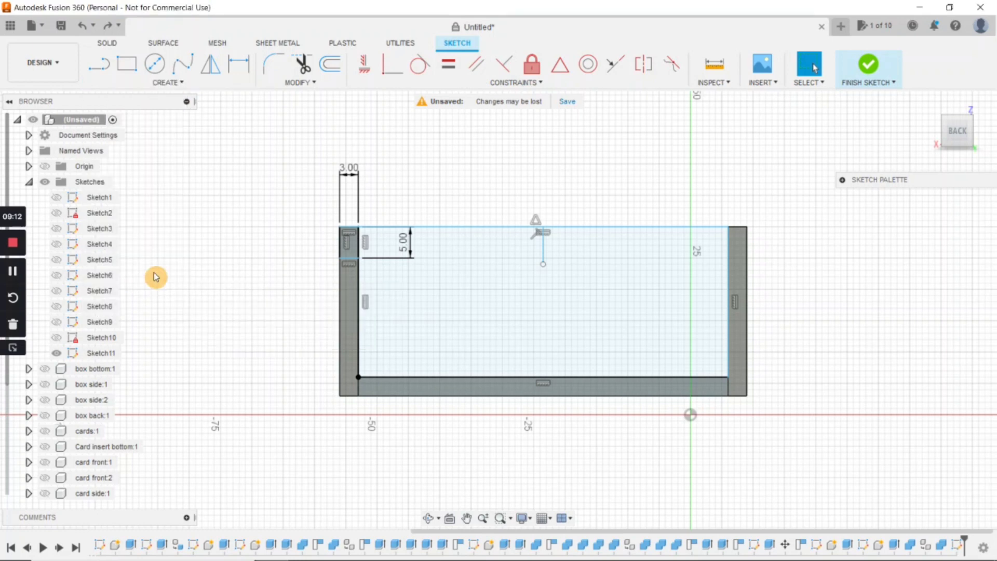
click(351, 231)
click(350, 261)
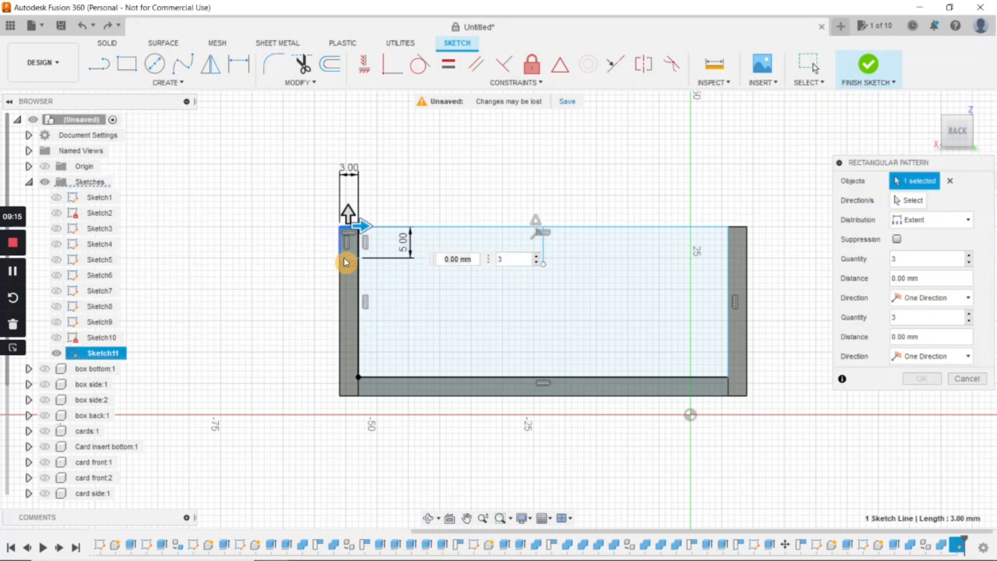
click(350, 262)
drag(349, 217, 349, 335)
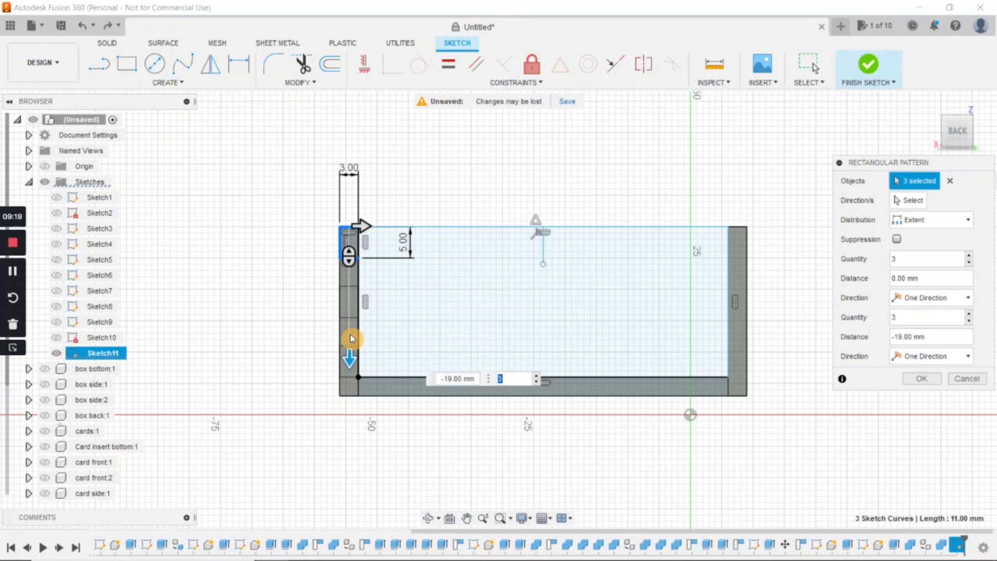
key(Return)
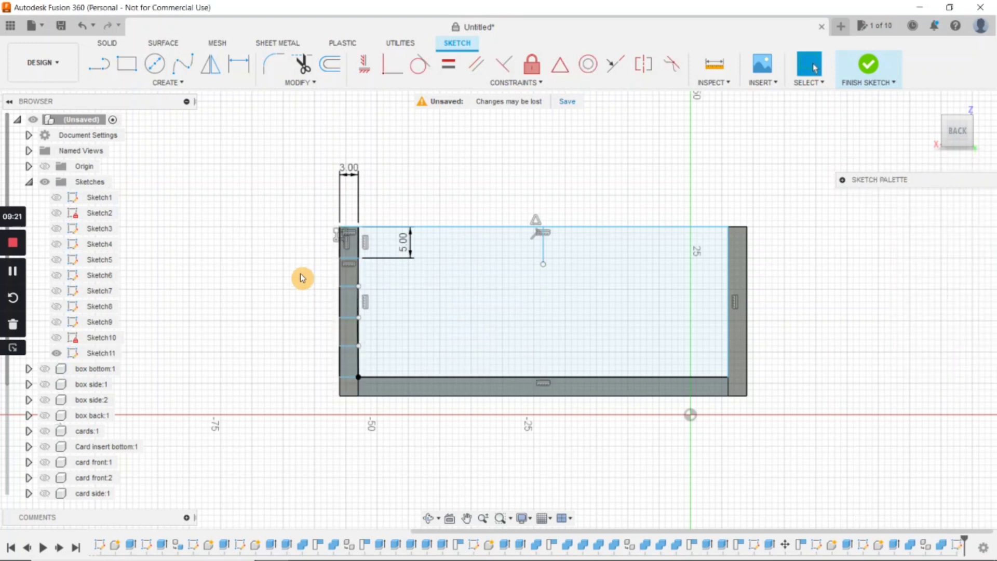
Mirror all three tab outlines about the short vertical centre line onto the right side panel.
click(212, 65)
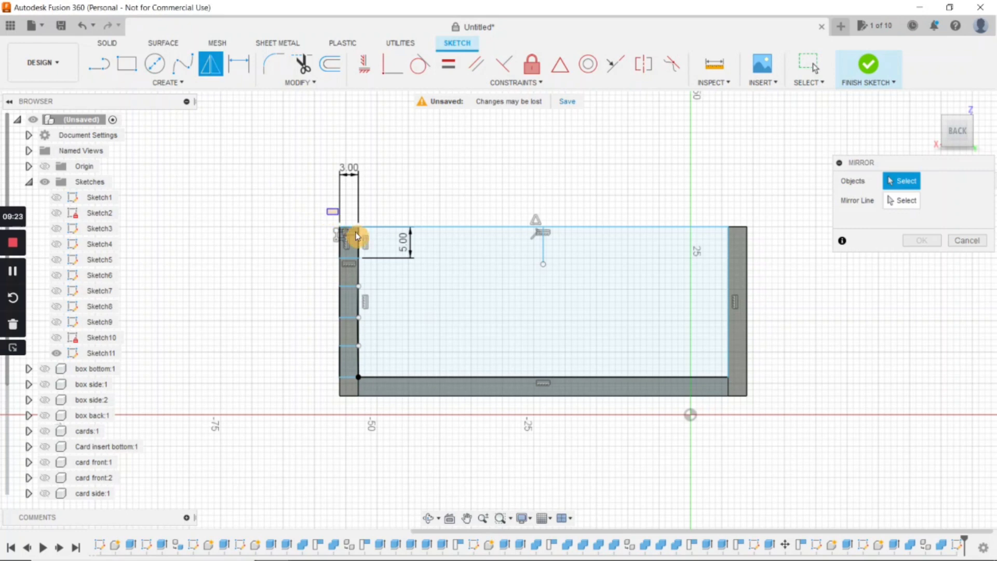
drag(327, 208, 356, 389)
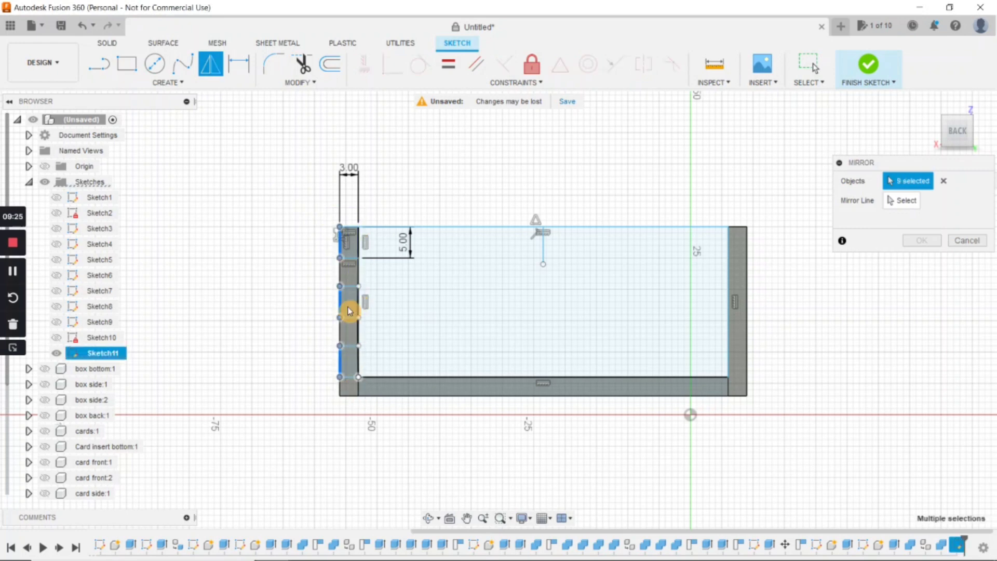
click(352, 229)
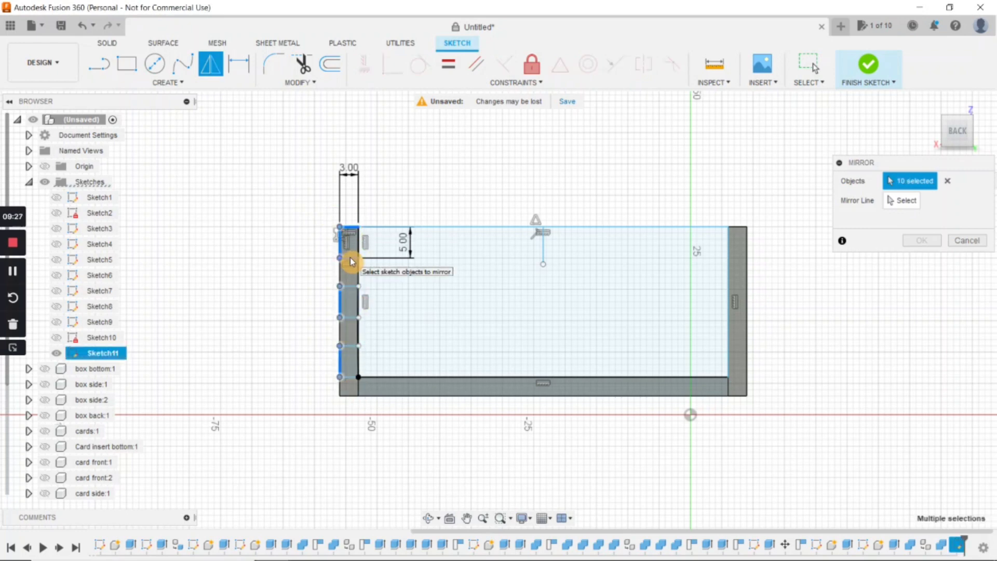
click(351, 258)
click(346, 287)
click(349, 317)
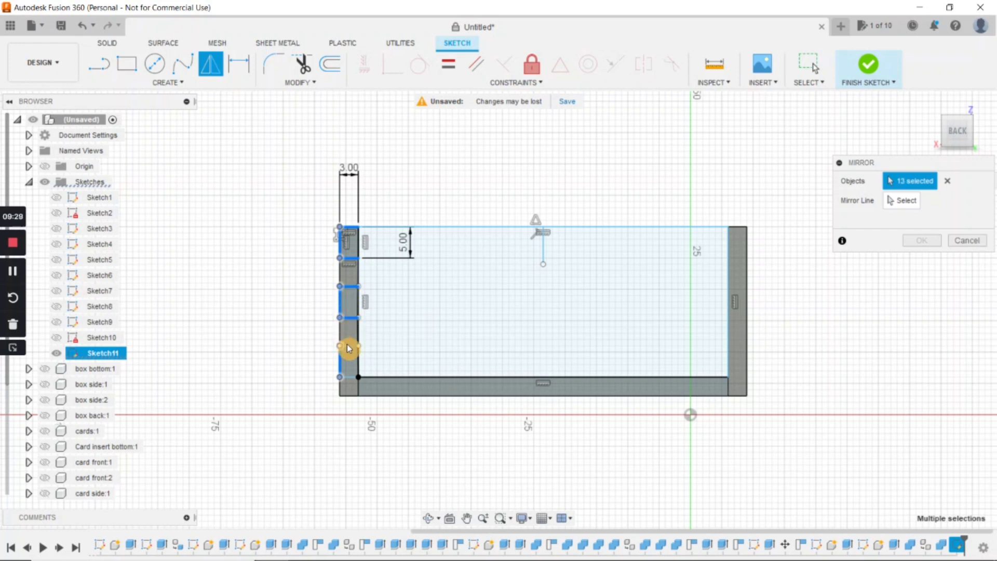
click(351, 380)
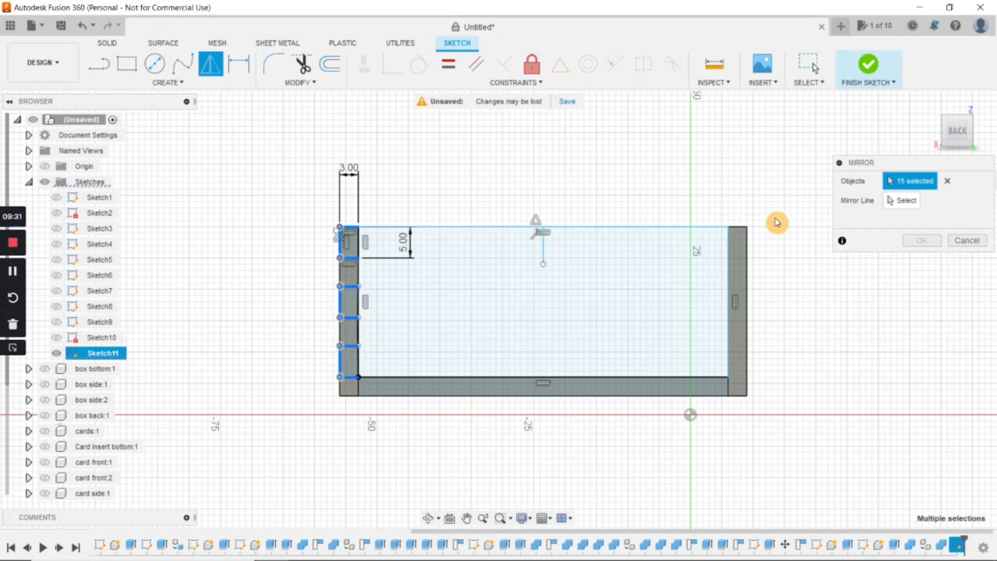
click(901, 202)
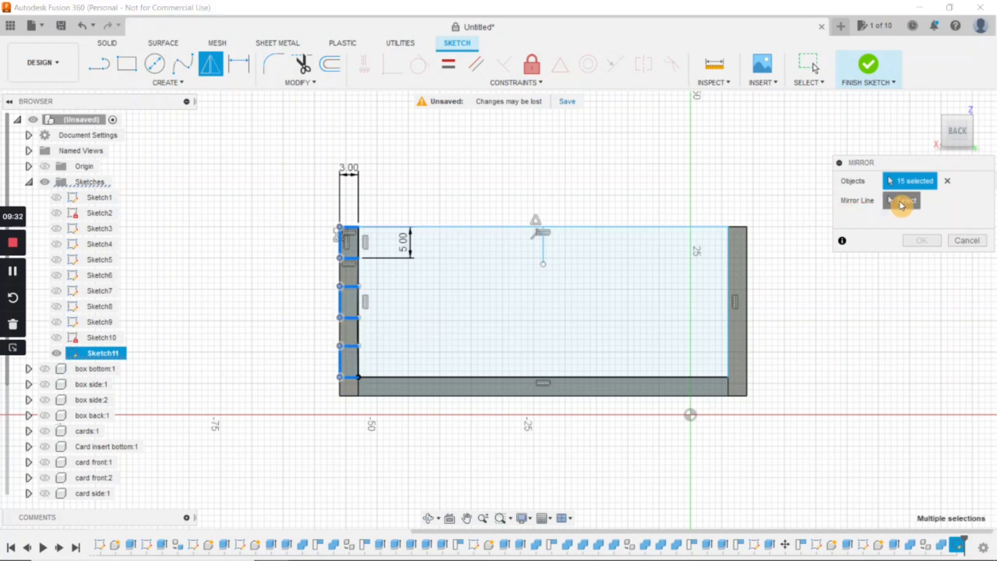
click(544, 253)
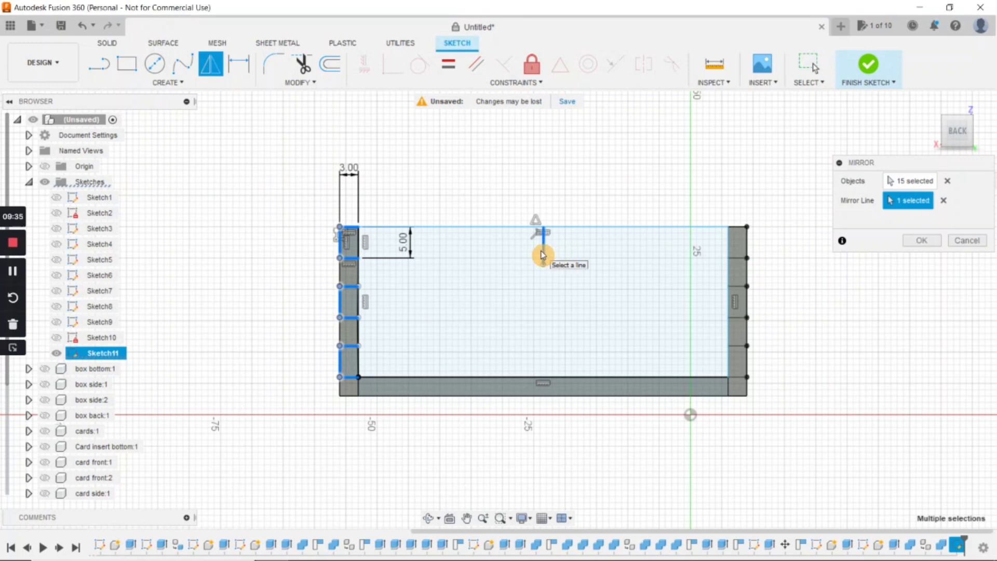
click(912, 243)
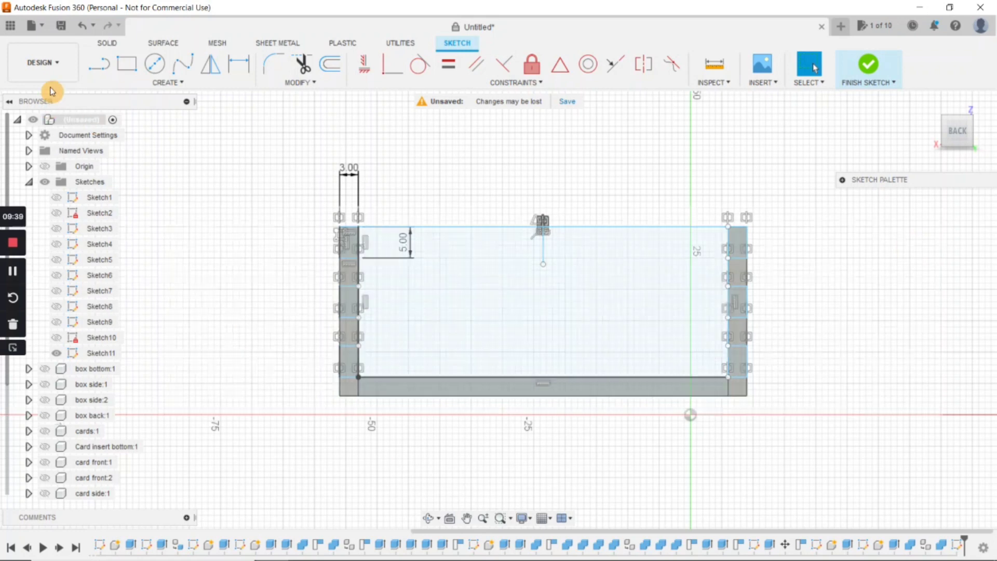
Sketch a 5 mm wide, 3 mm high tab rectangle on token bottom's end face, starting beside the left side panel.
click(126, 64)
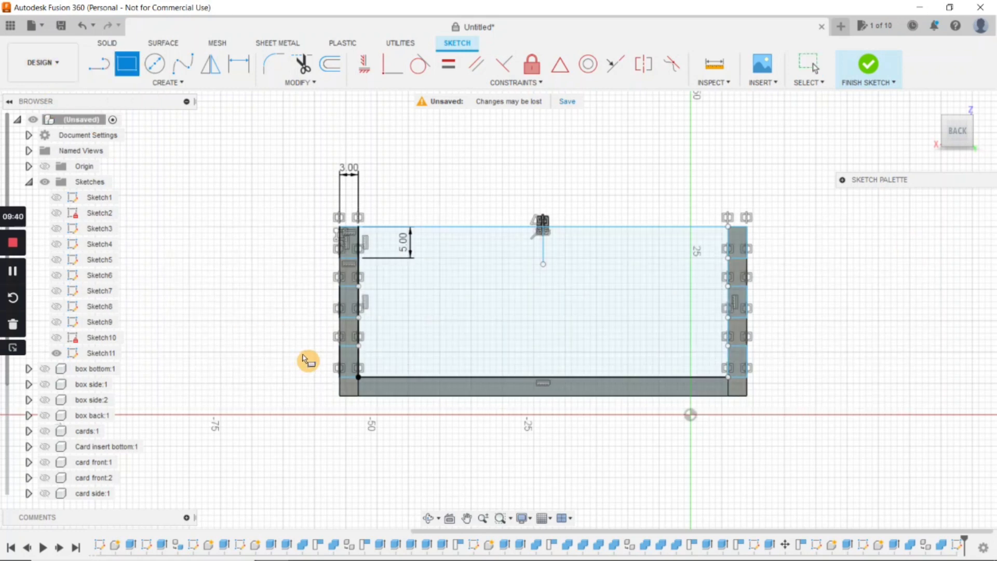
click(368, 390)
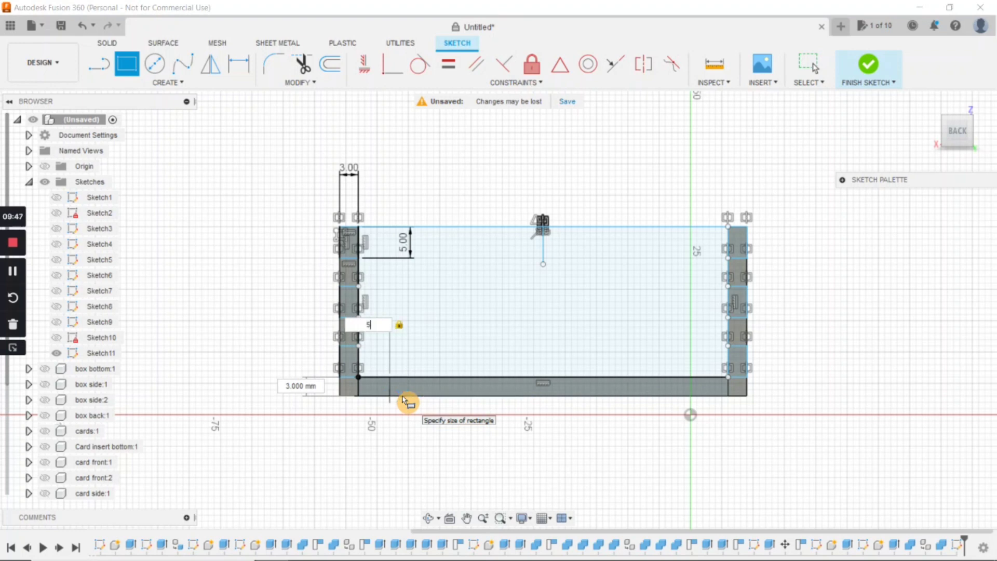
text(5)
key(Return)
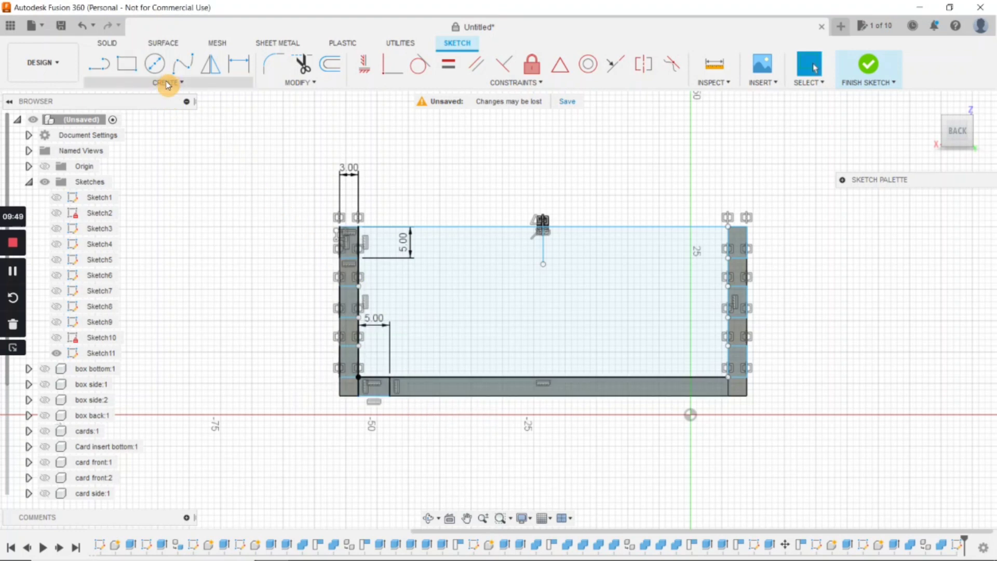
Pattern the tab outline along token bottom's end face with four instances over a 54 mm extent and finish the sketch.
click(167, 84)
click(158, 284)
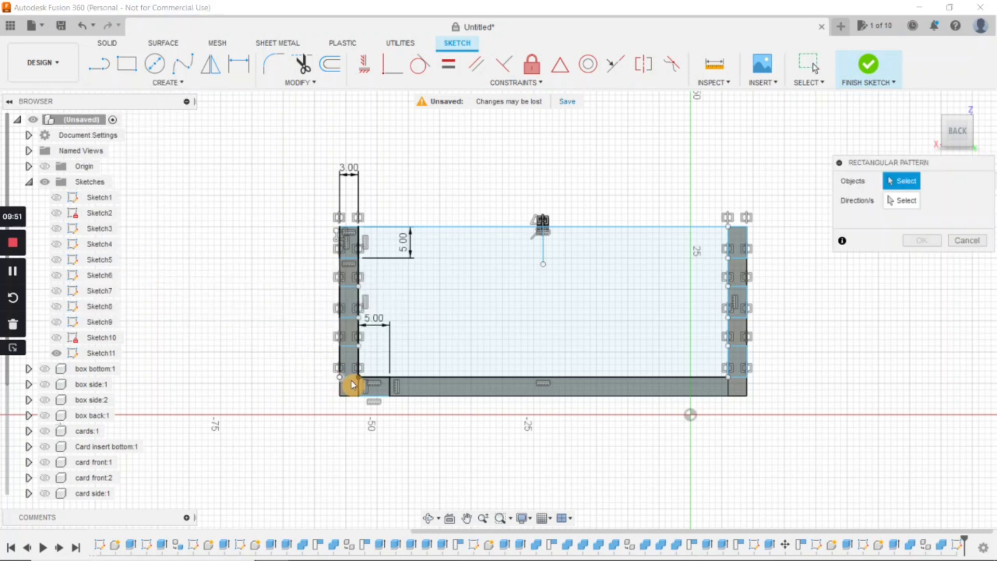
click(370, 394)
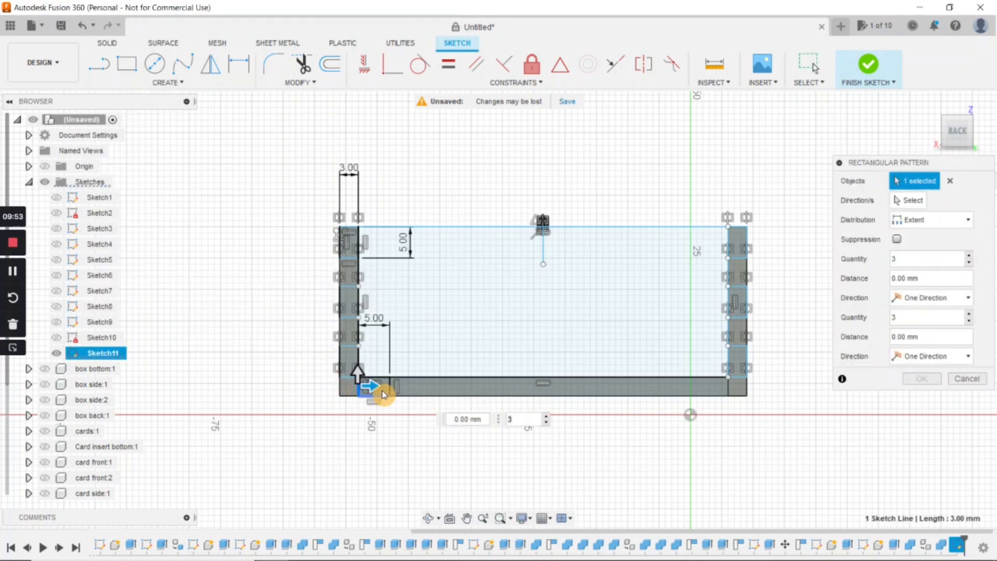
click(382, 394)
click(390, 389)
drag(375, 386, 714, 393)
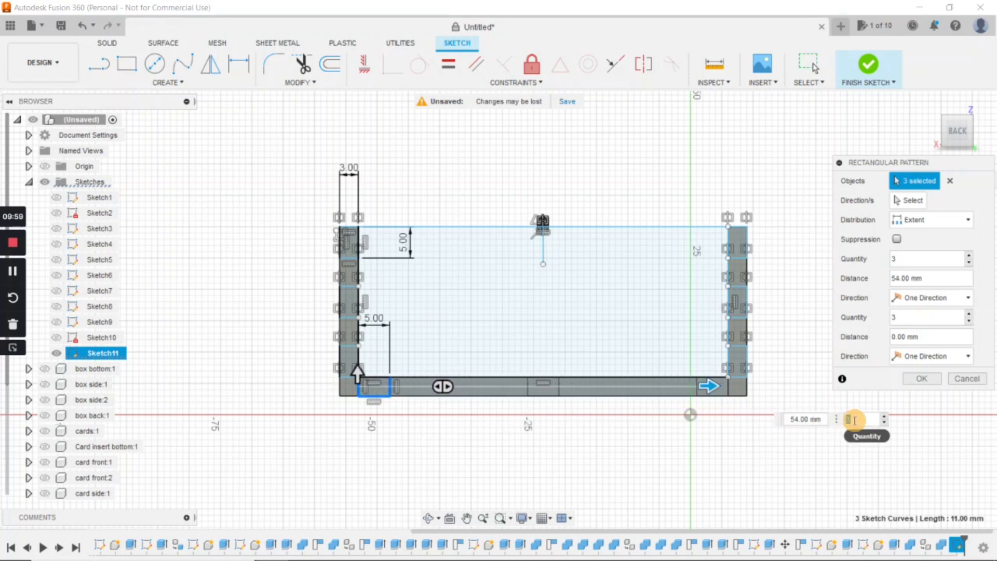
text(4)
key(Return)
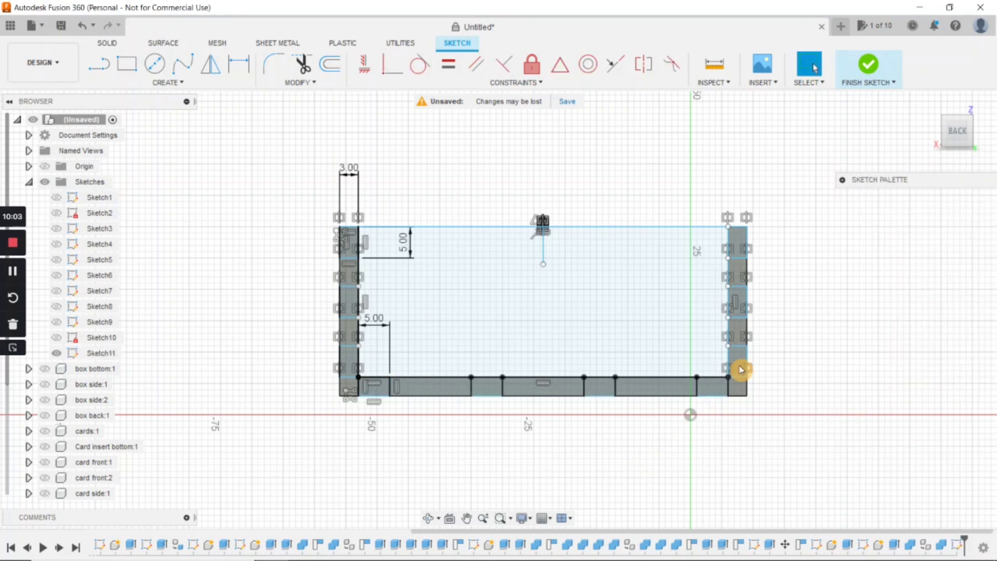
click(866, 66)
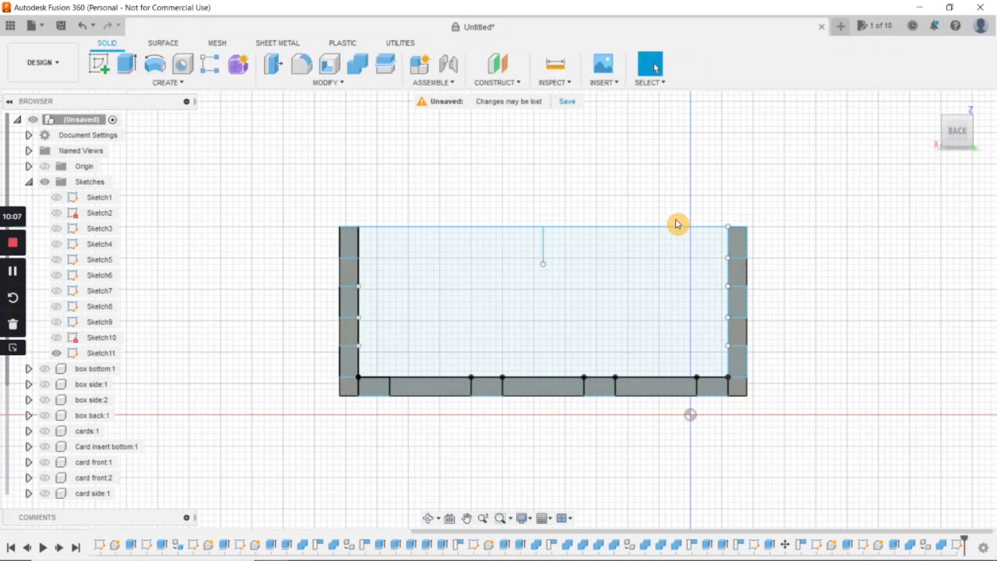
shift+middle_drag(677, 223, 663, 232)
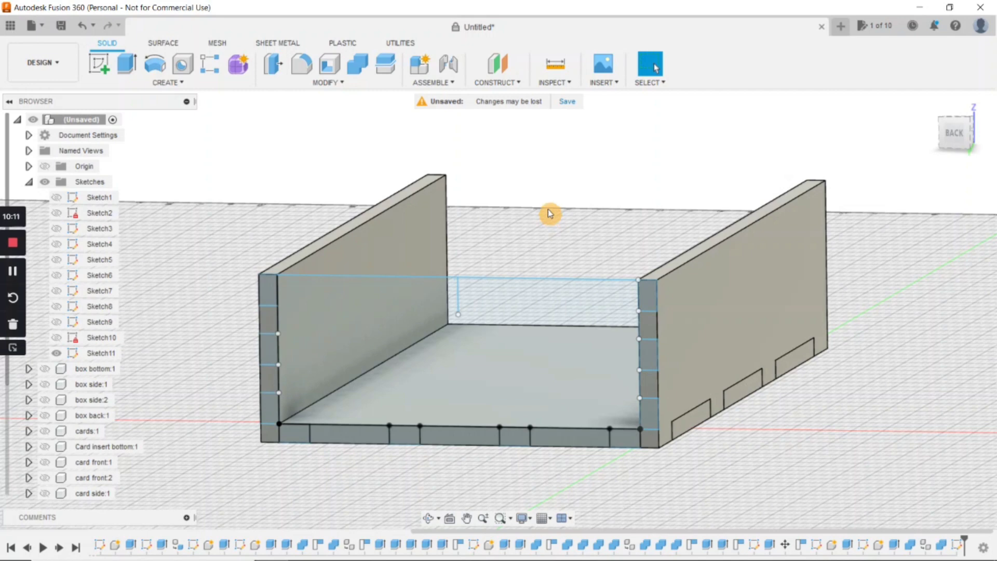
click(129, 66)
click(363, 324)
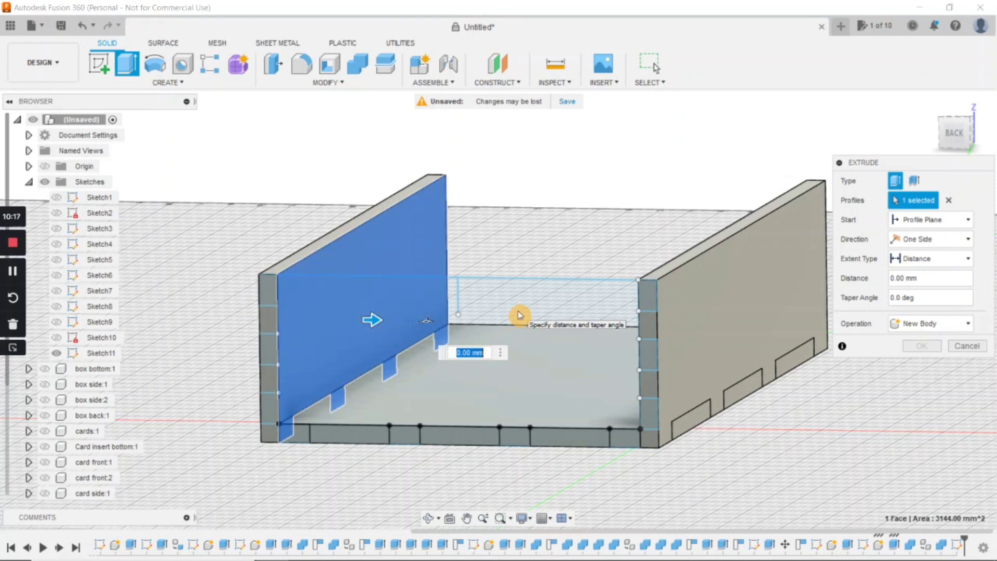
click(380, 264)
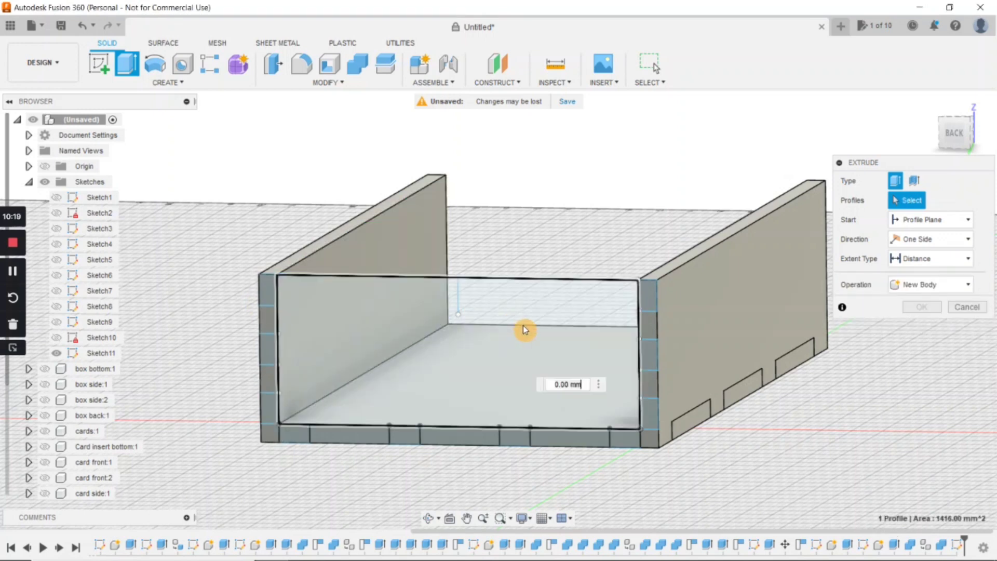
click(524, 330)
click(272, 291)
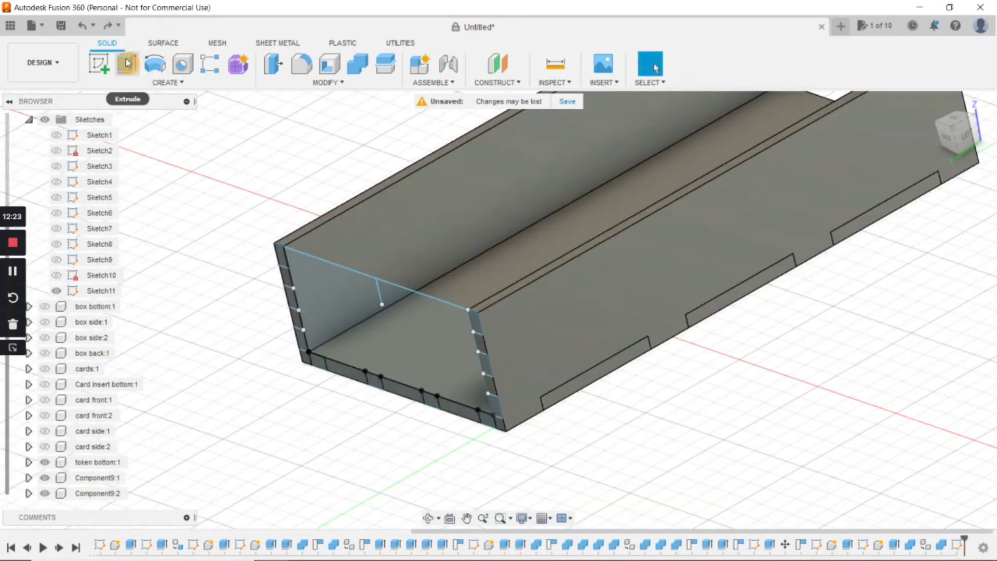
Select the end panel's main profile plus its three tabs per side and four bottom tabs for an Extrude.
click(126, 63)
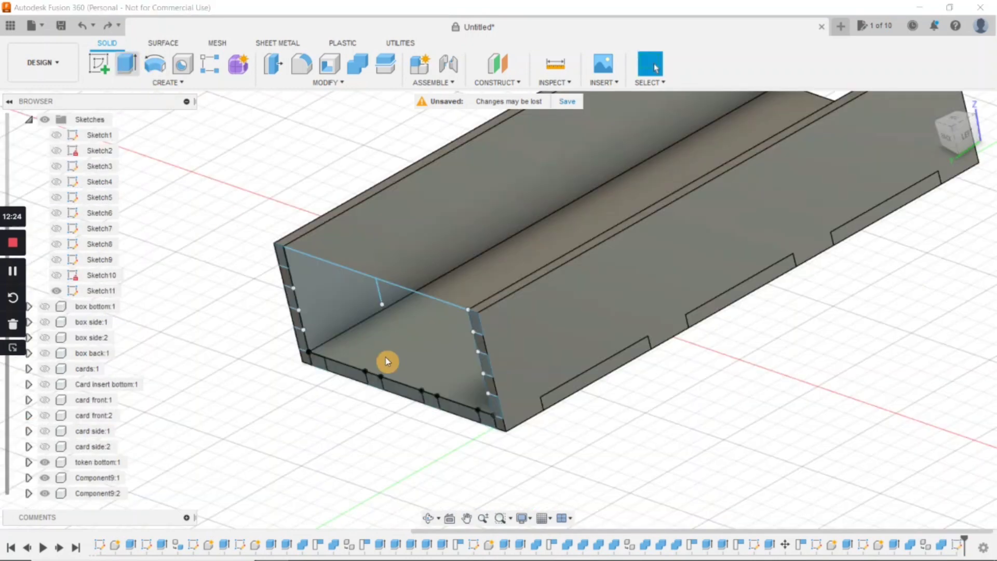
click(413, 340)
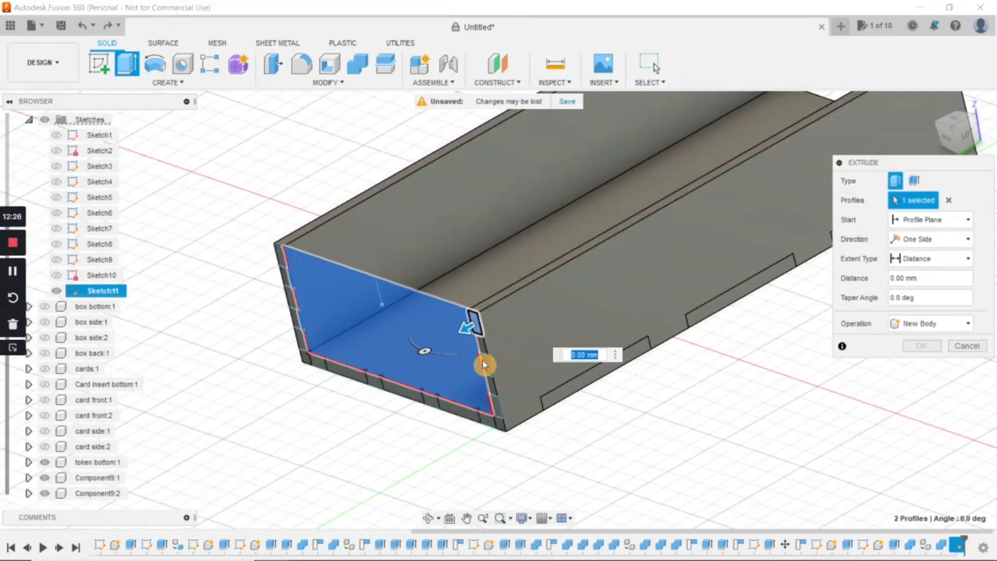
click(487, 364)
click(498, 413)
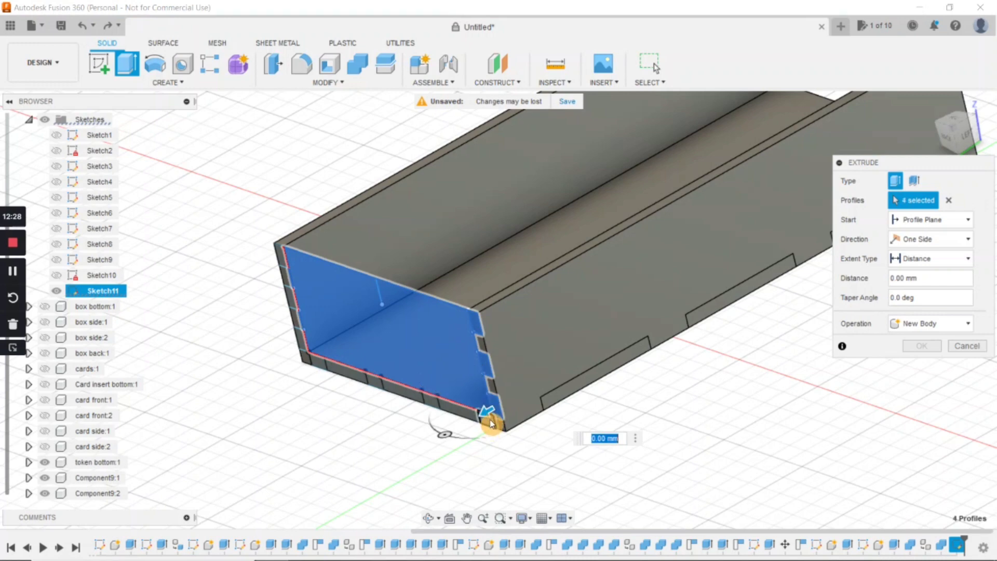
click(436, 406)
click(429, 407)
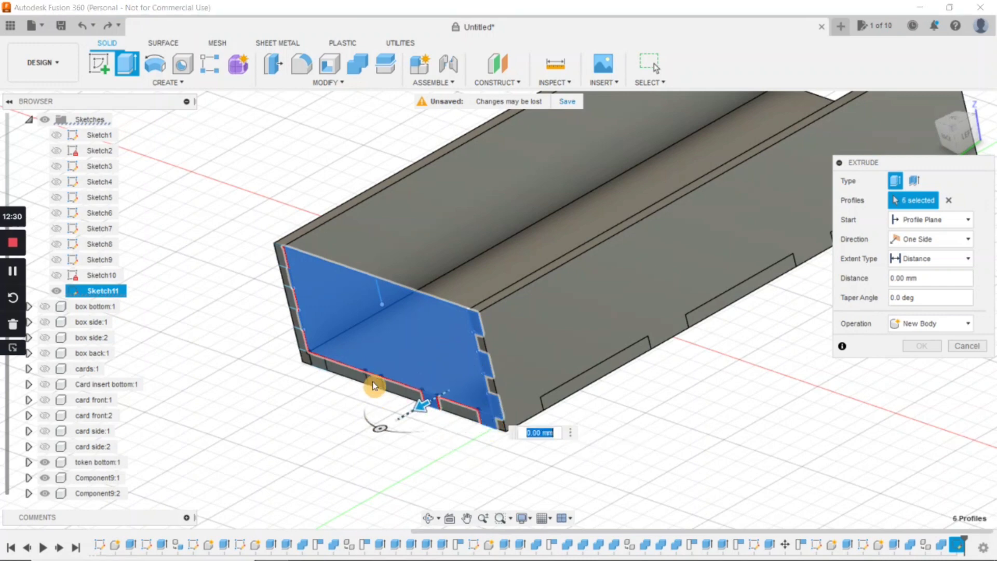
click(373, 387)
click(300, 342)
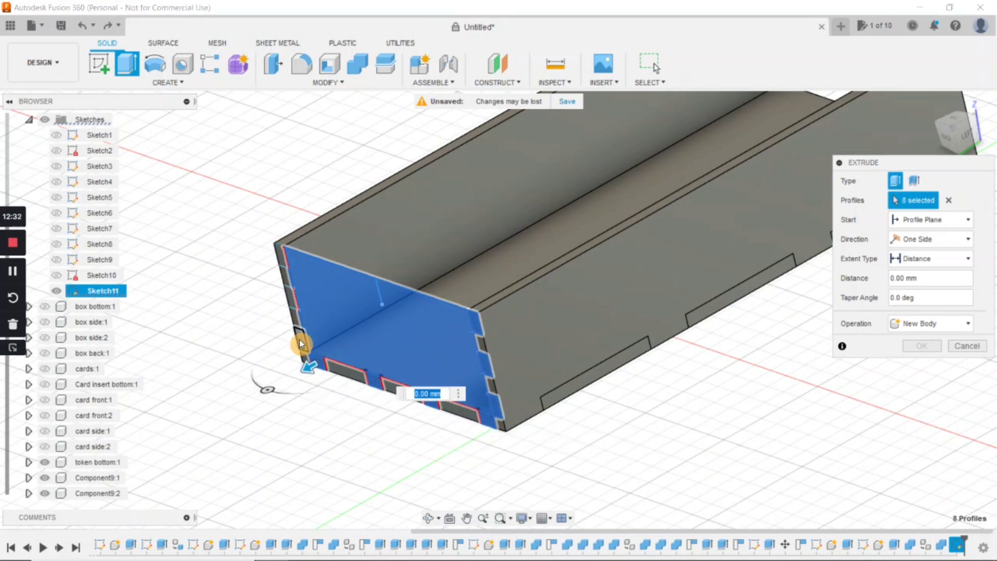
click(287, 305)
click(291, 298)
click(282, 259)
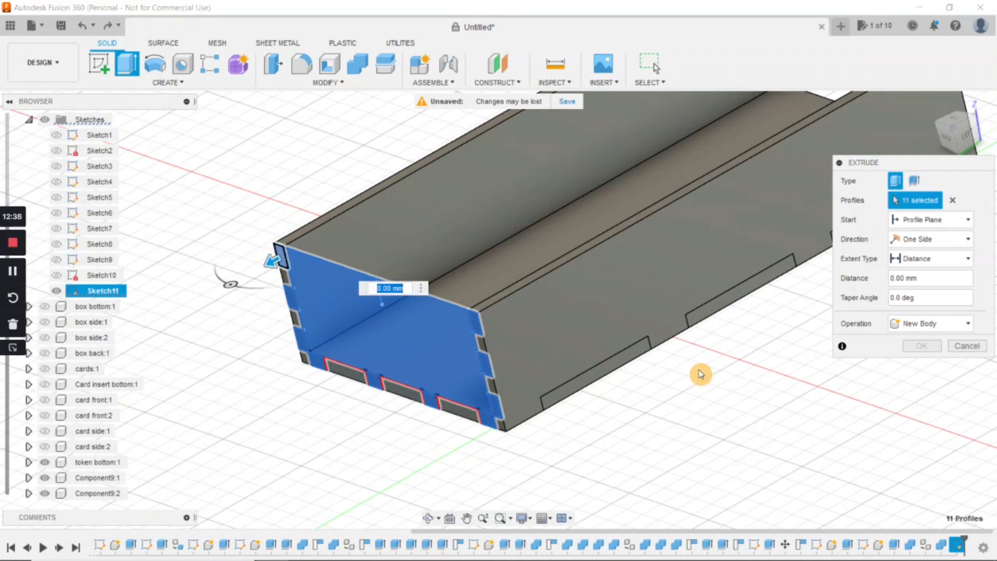
Extrude the selected end panel profiles 3 mm outward as a new component, with direction Two Sides and side 2 at 0 mm.
key(Return)
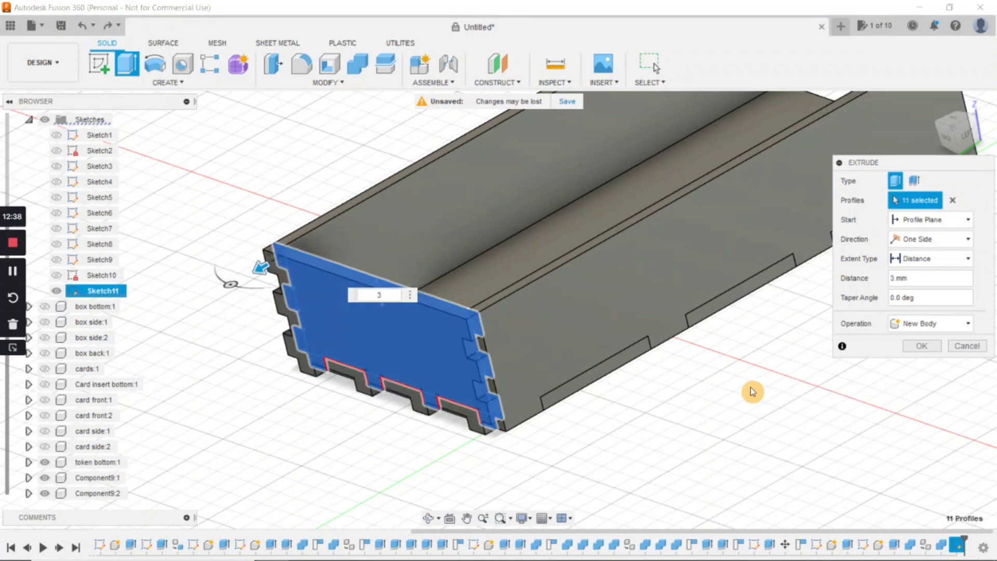
click(950, 240)
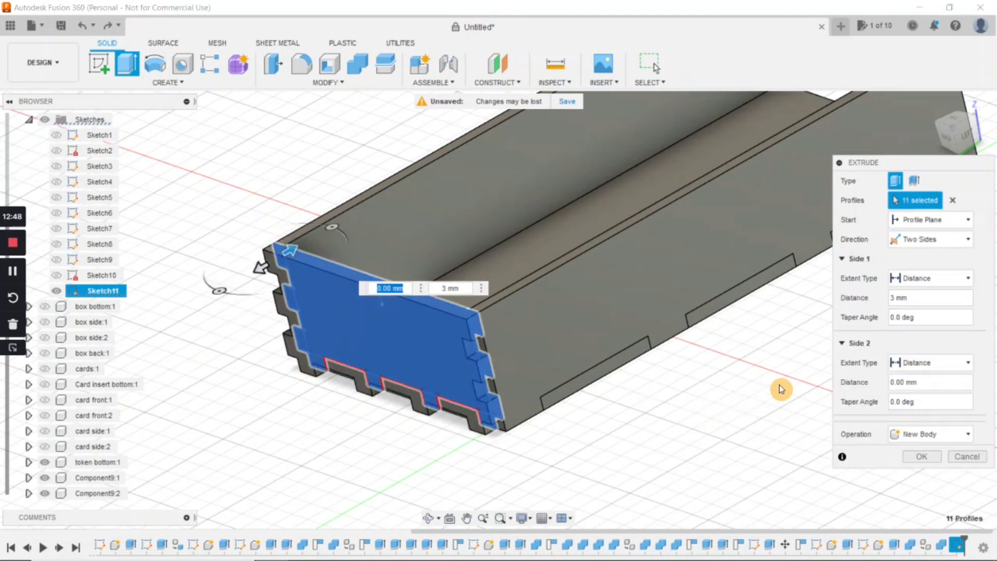
click(918, 435)
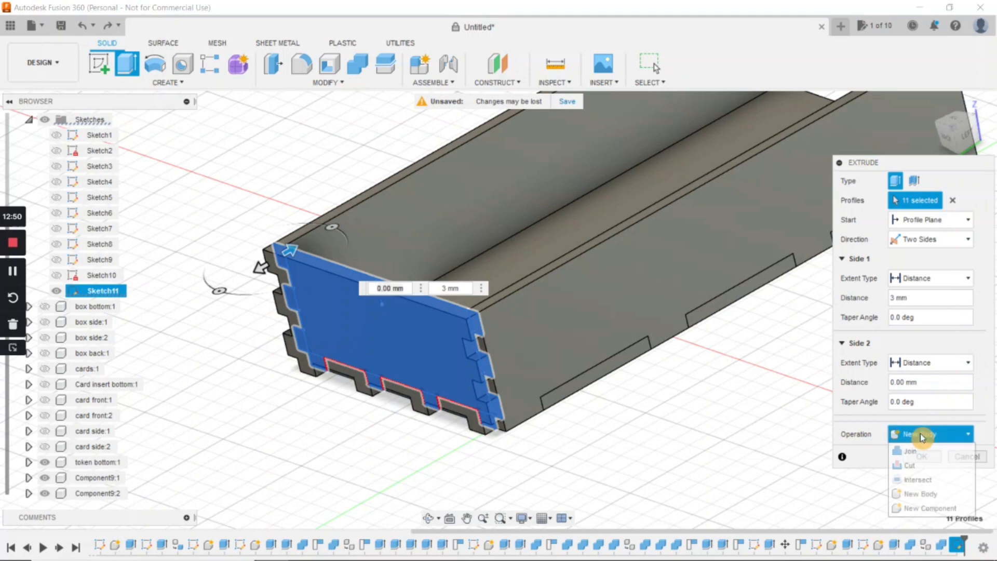
click(927, 508)
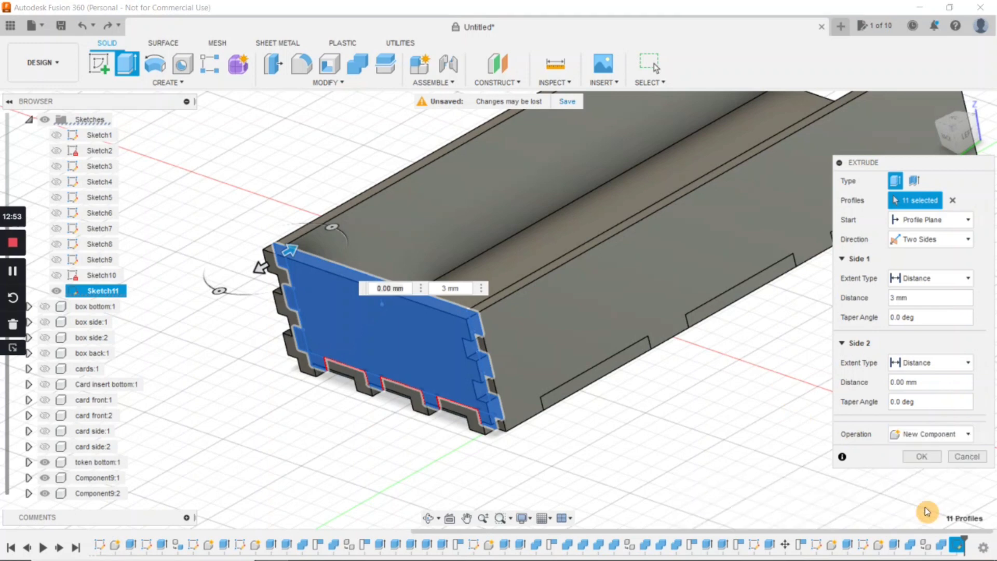
click(923, 458)
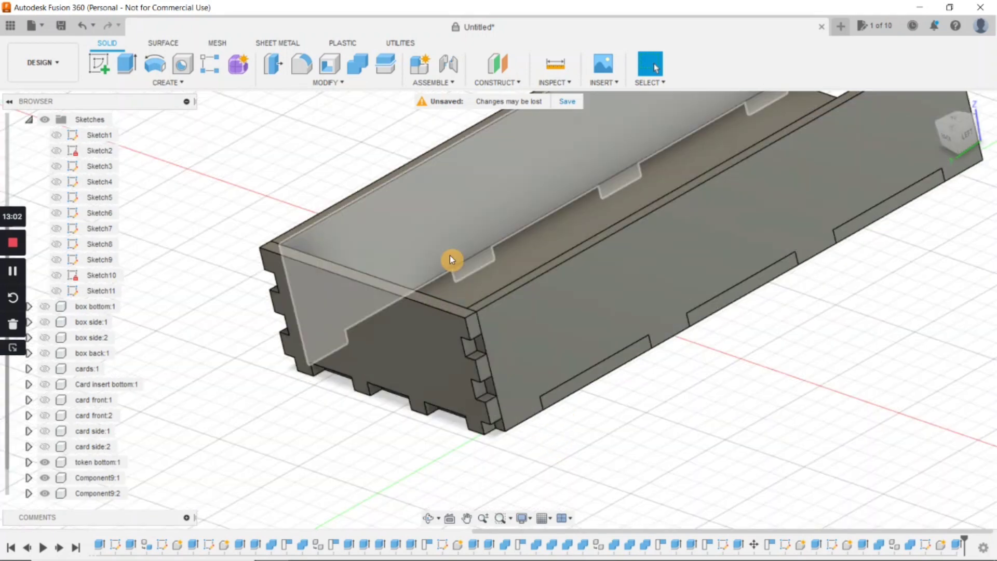
Move the new end panel component 5 mm inward between the two side panels.
key(m)
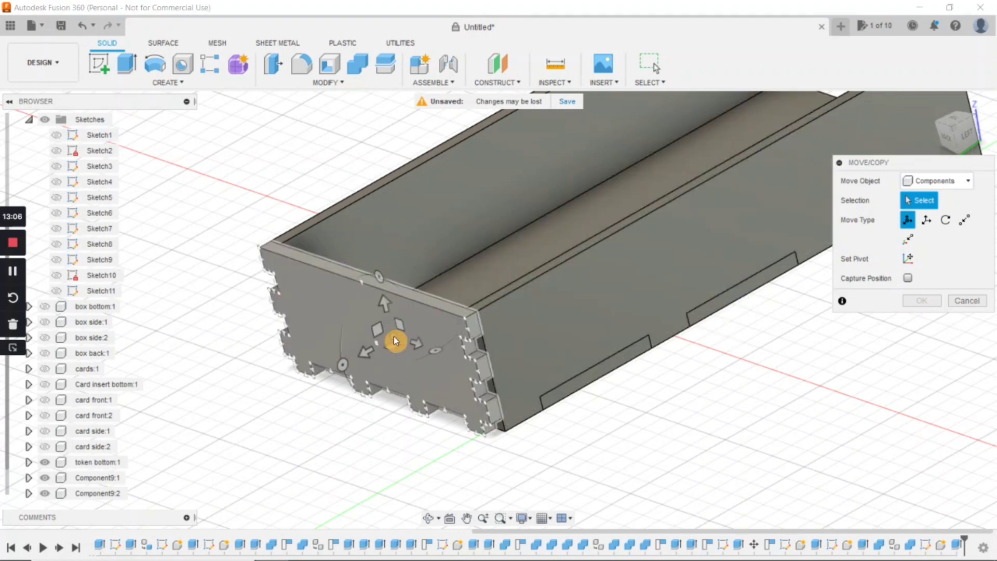
click(382, 354)
drag(363, 352, 380, 342)
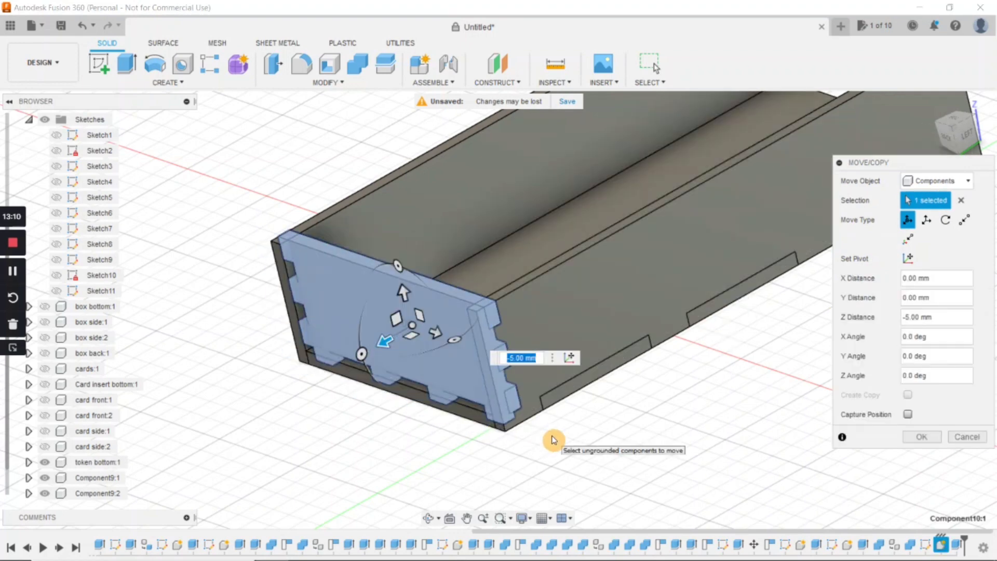
drag(403, 293, 402, 294)
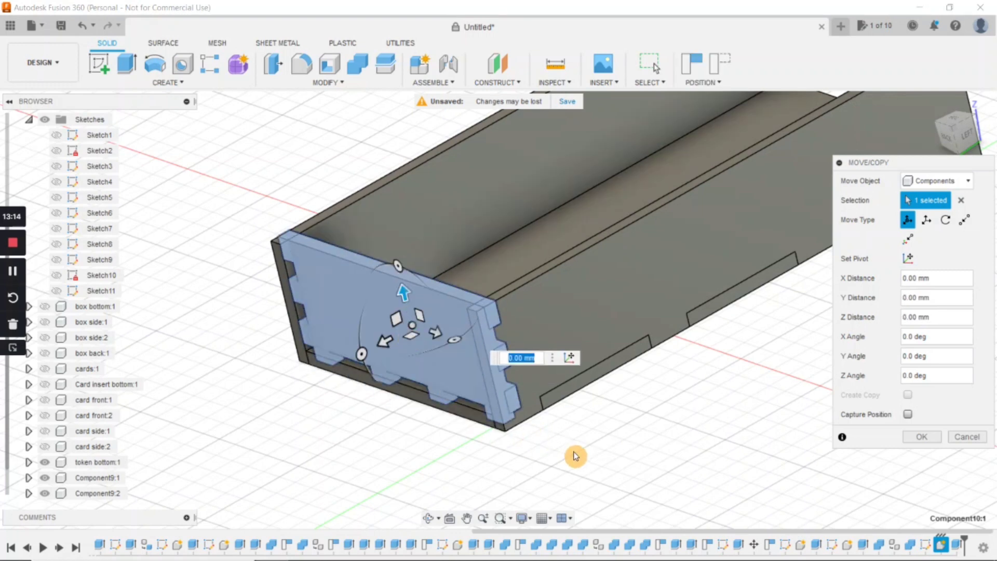
key(Escape)
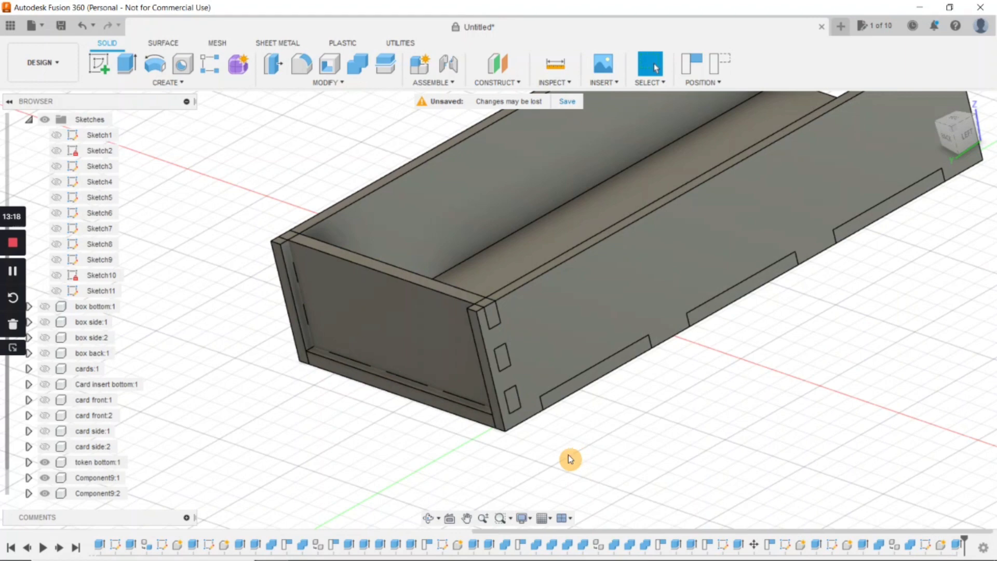
Move the end panel back outward until its outer face is flush with the ends of the side panels.
scroll(568, 453, up, 2)
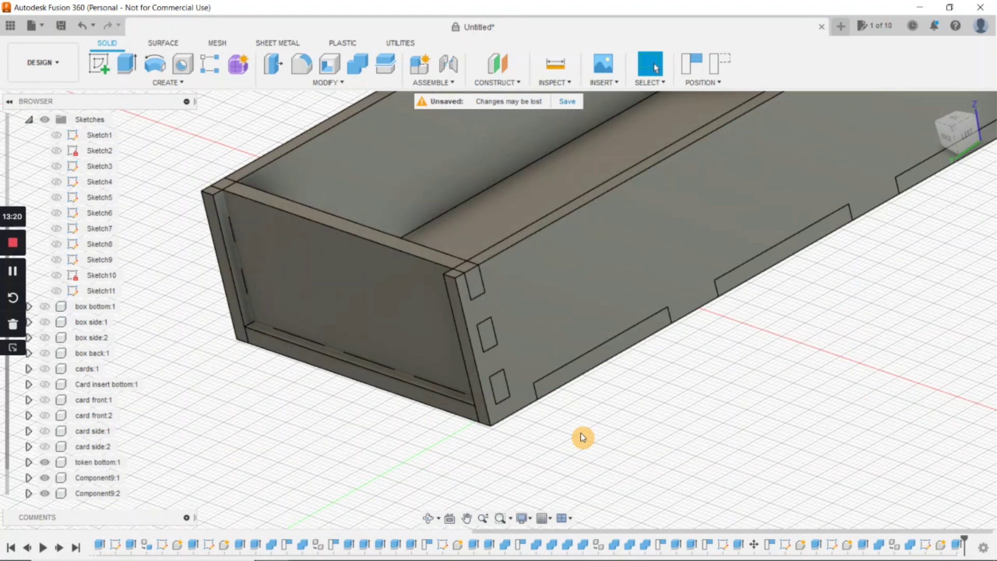
key(m)
click(383, 304)
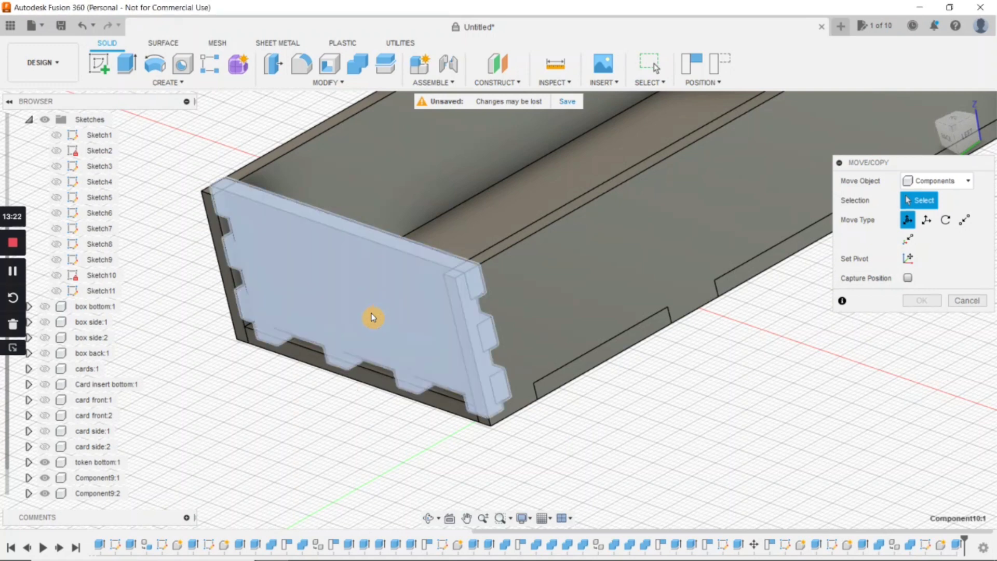
drag(352, 315, 346, 316)
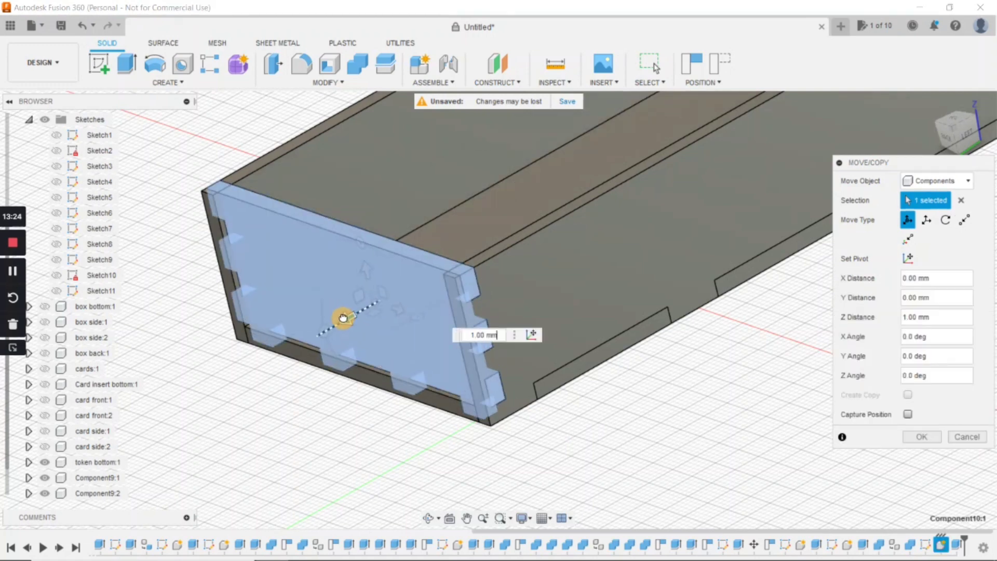
key(Return)
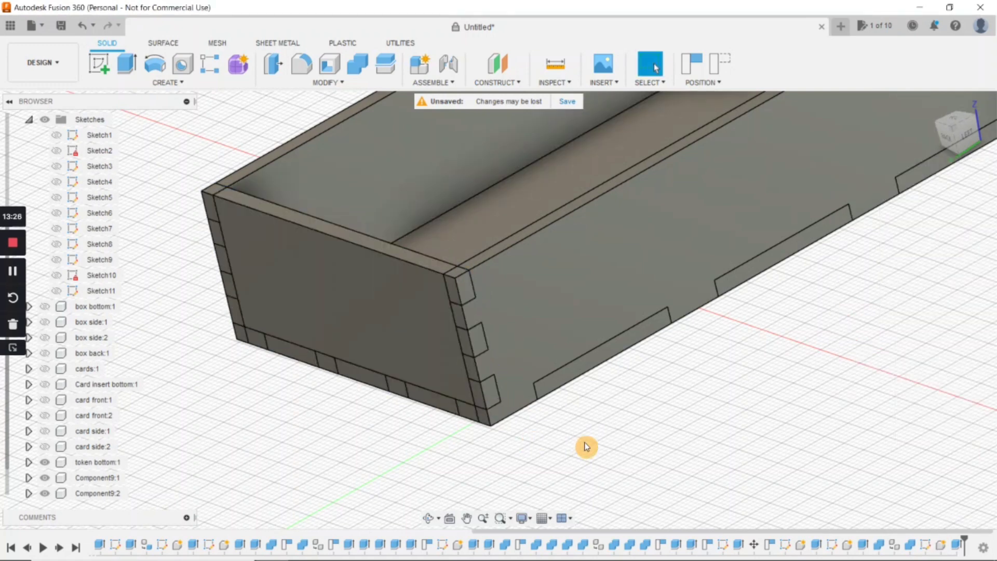
Capture the end panel's moved position and cut its tabs out of side panel Component9:2 with Combine, keeping the tool body.
scroll(606, 463, down, 3)
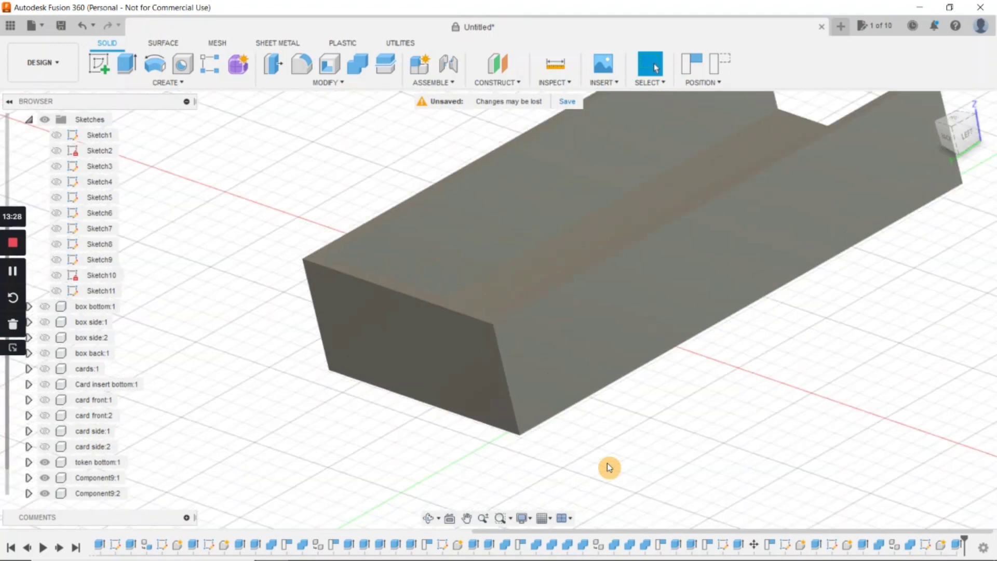
click(362, 77)
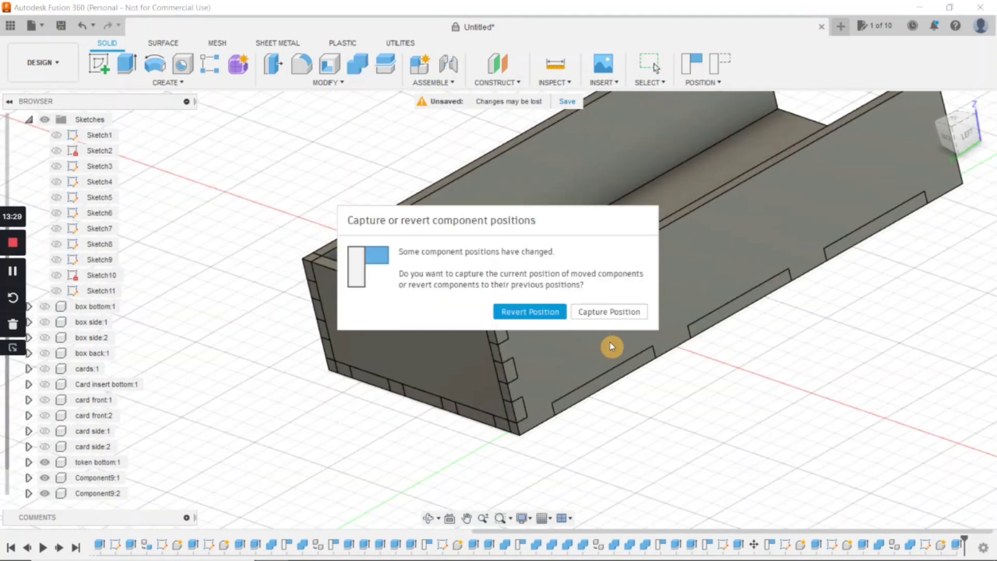
click(602, 312)
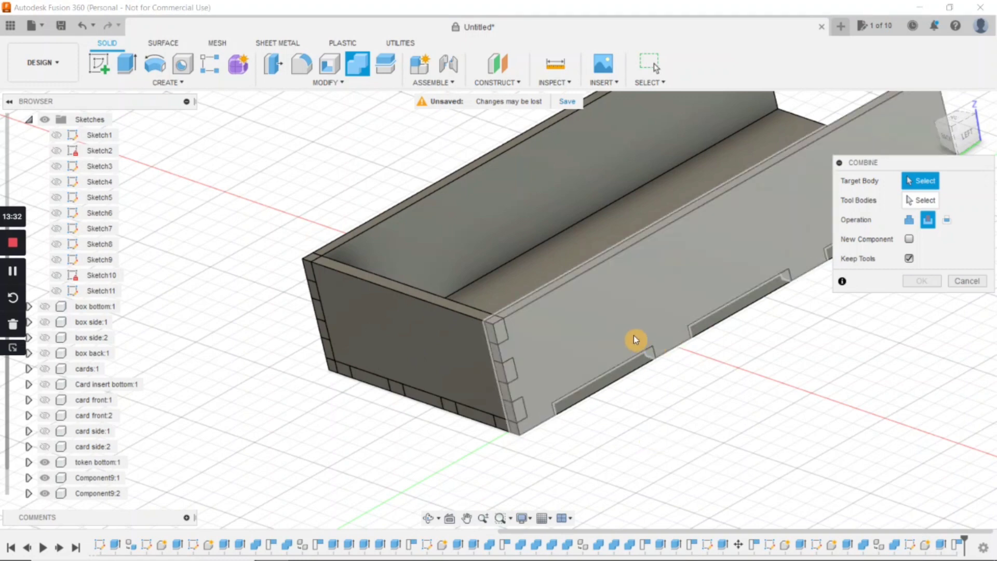
click(631, 335)
click(439, 340)
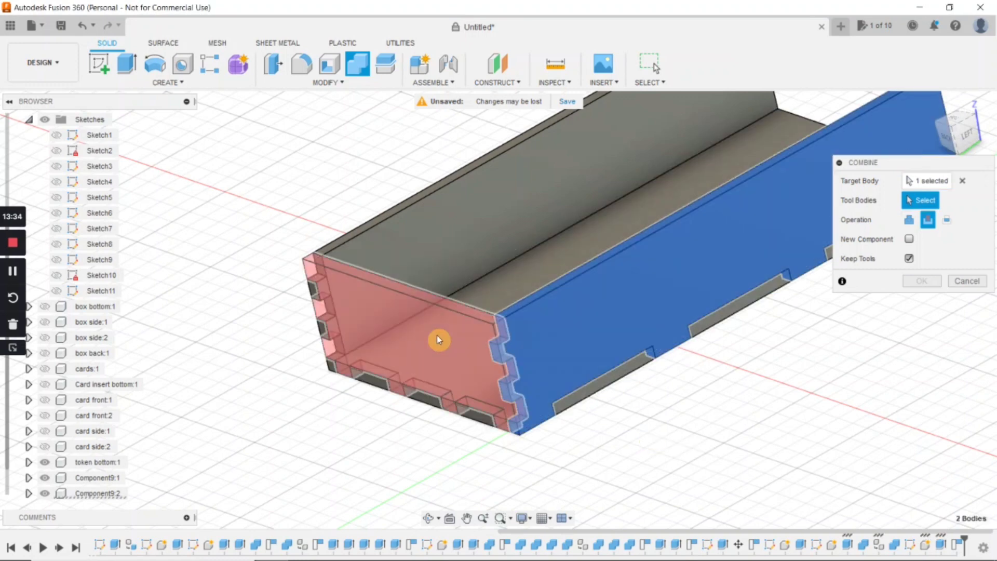
click(922, 281)
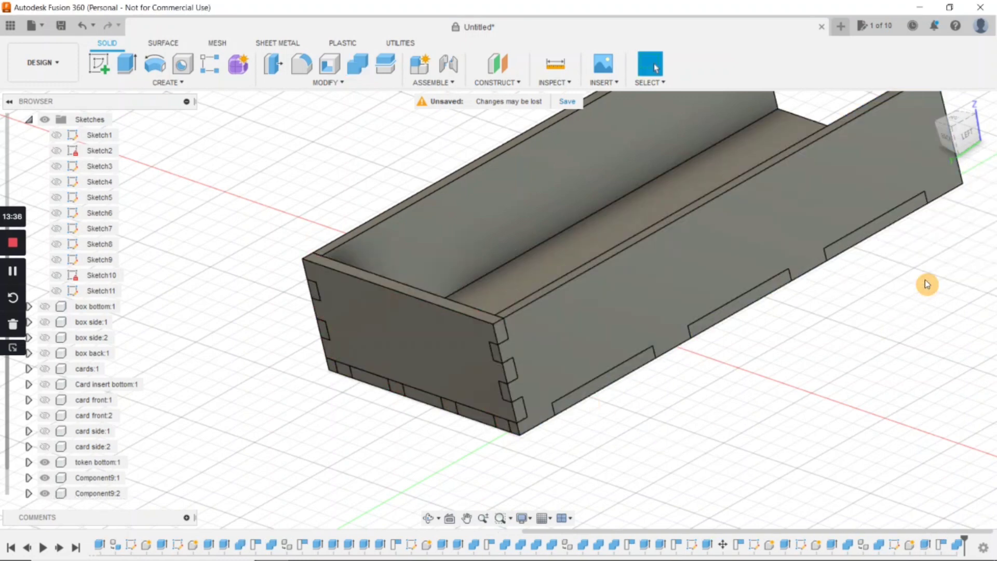
Cut the end panel's tabs out of side panel Component9:1 with Combine, keeping the tool body.
click(357, 63)
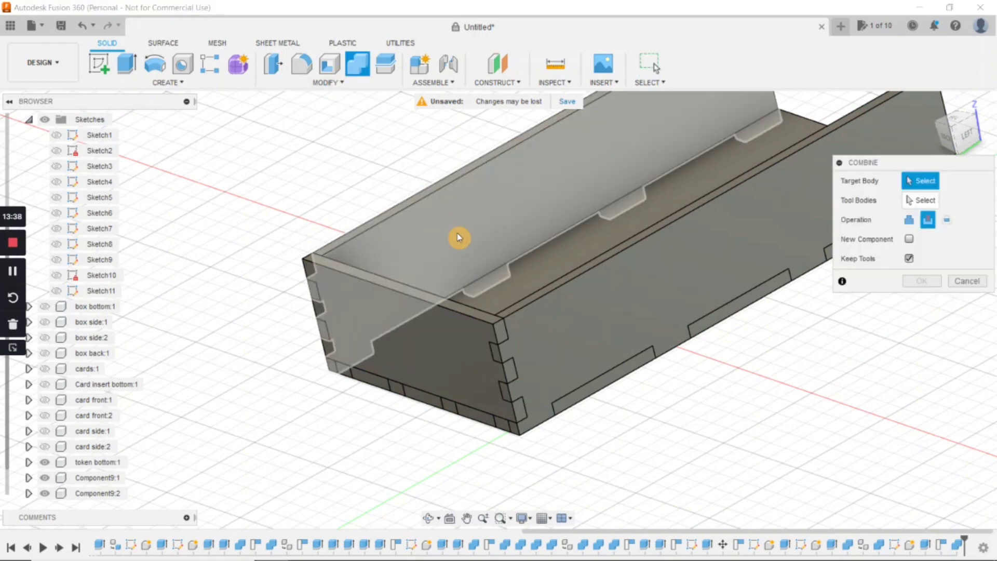
click(459, 238)
click(459, 350)
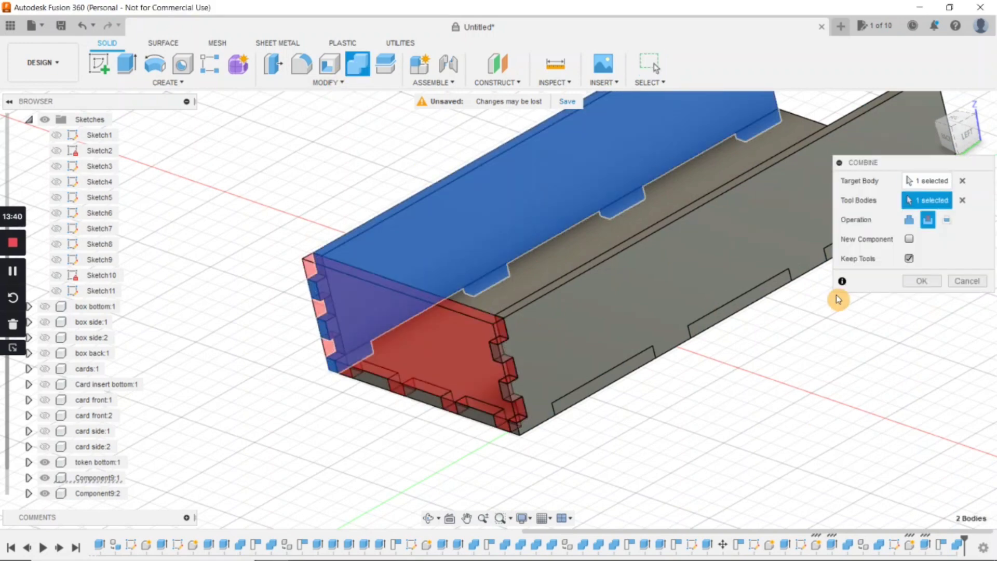
click(913, 281)
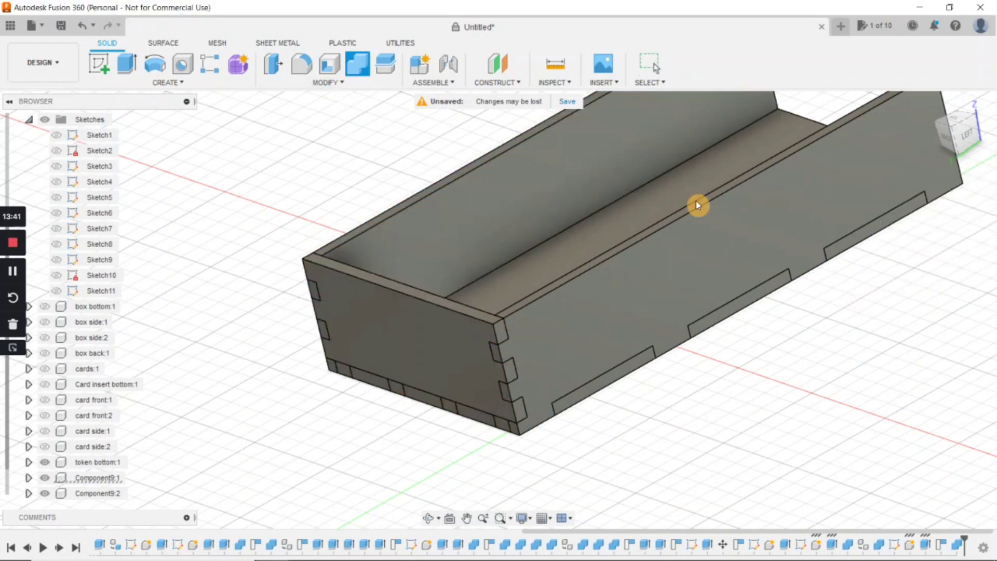
Cut the end panel's tabs out of the token bottom with Combine, keeping the tool body.
click(357, 63)
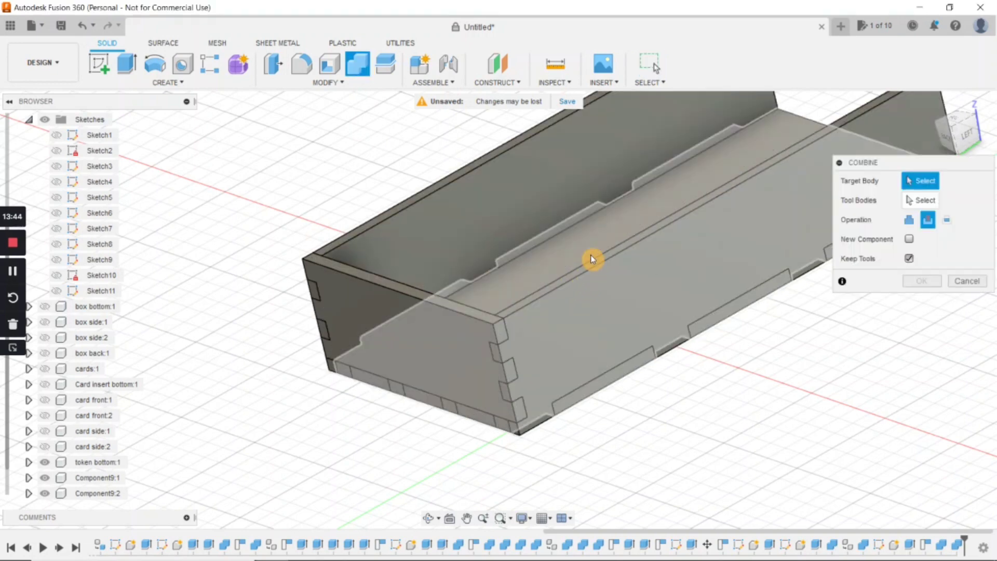
click(591, 259)
click(445, 352)
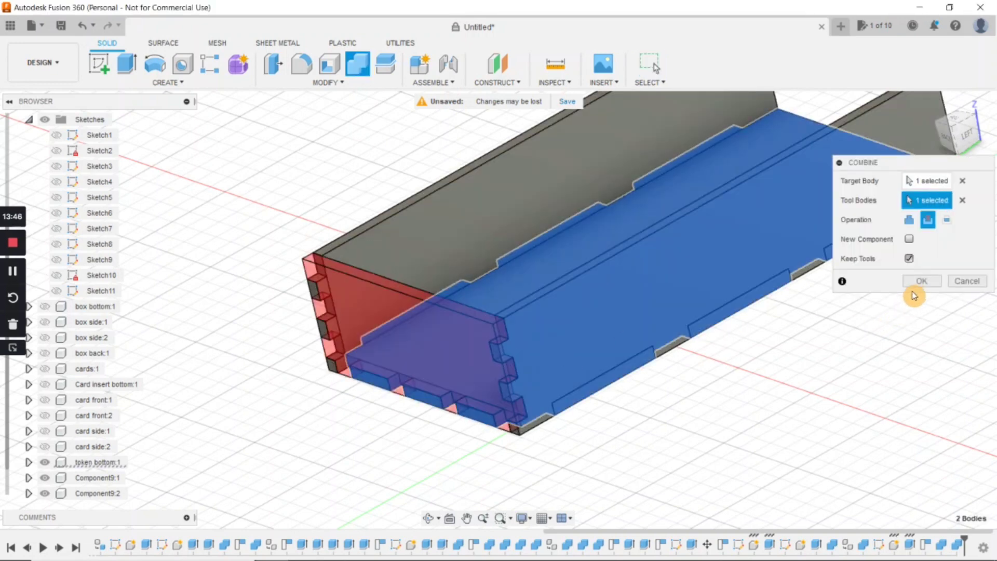
click(921, 280)
Lift the end panel component 30 mm to inspect the cut tab slots, and cancel the move.
key(m)
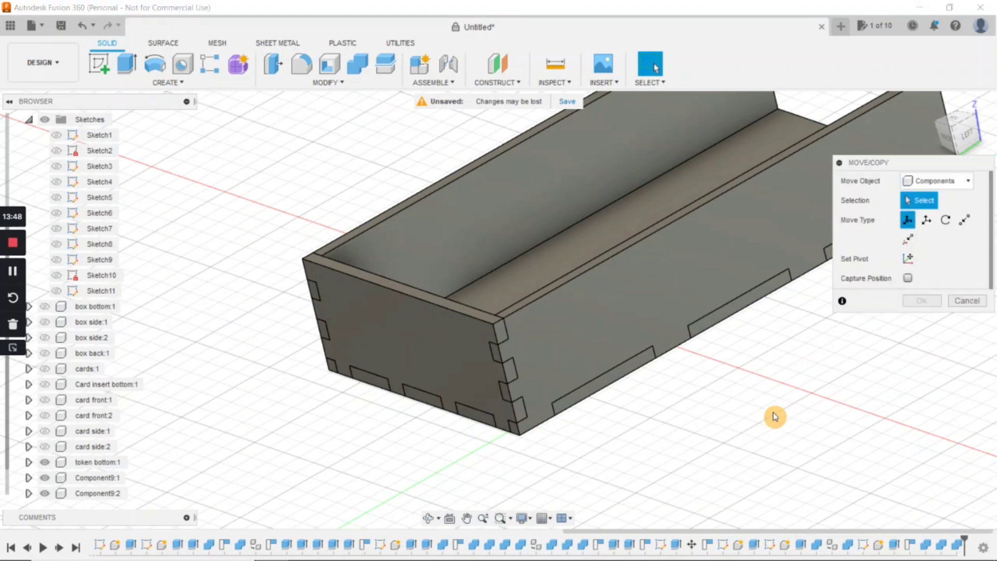
click(442, 359)
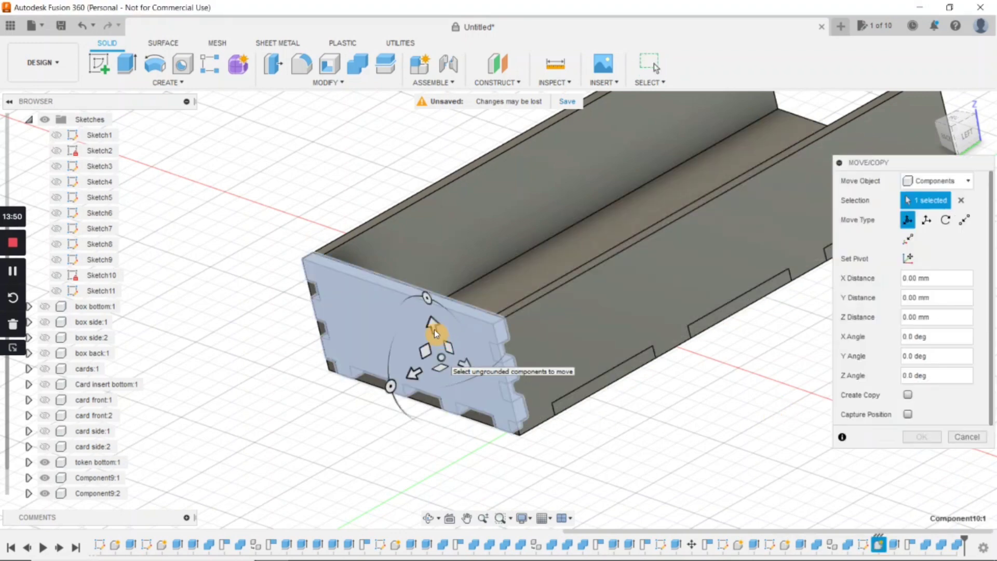
drag(432, 324, 412, 193)
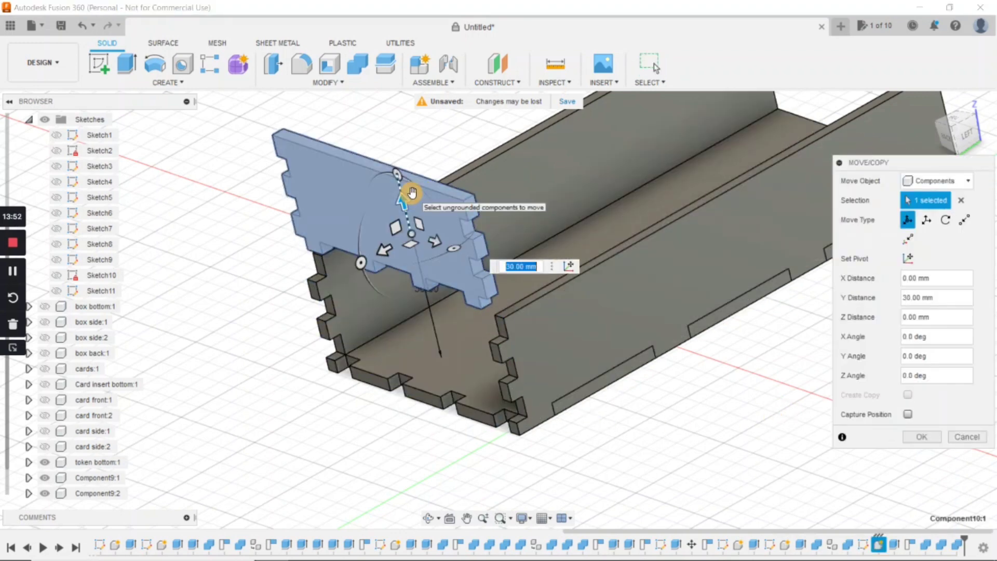
key(Escape)
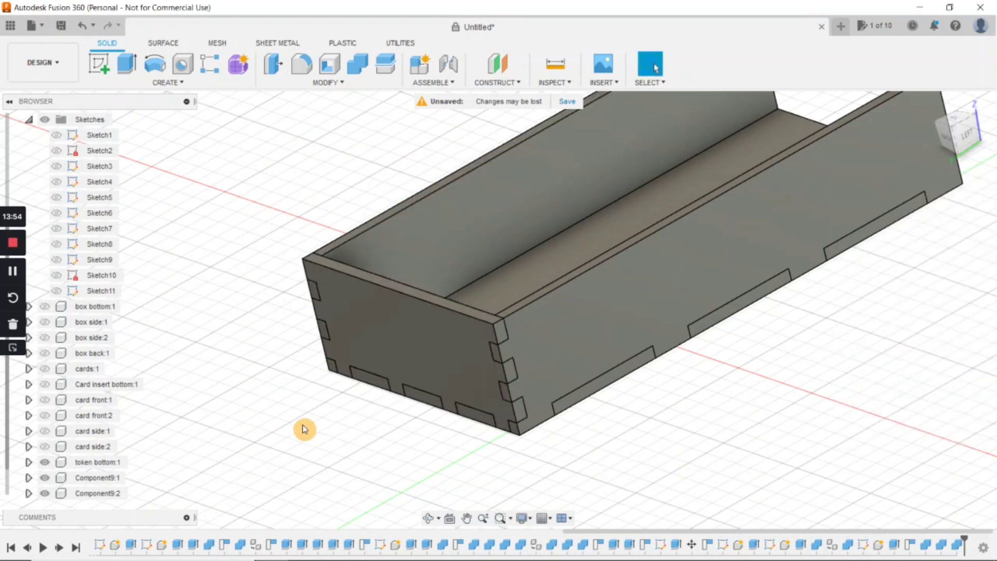
Rename the end panel component Component10 as token side2 and the side panel component Component9 as token side 1.
scroll(228, 448, down, 1)
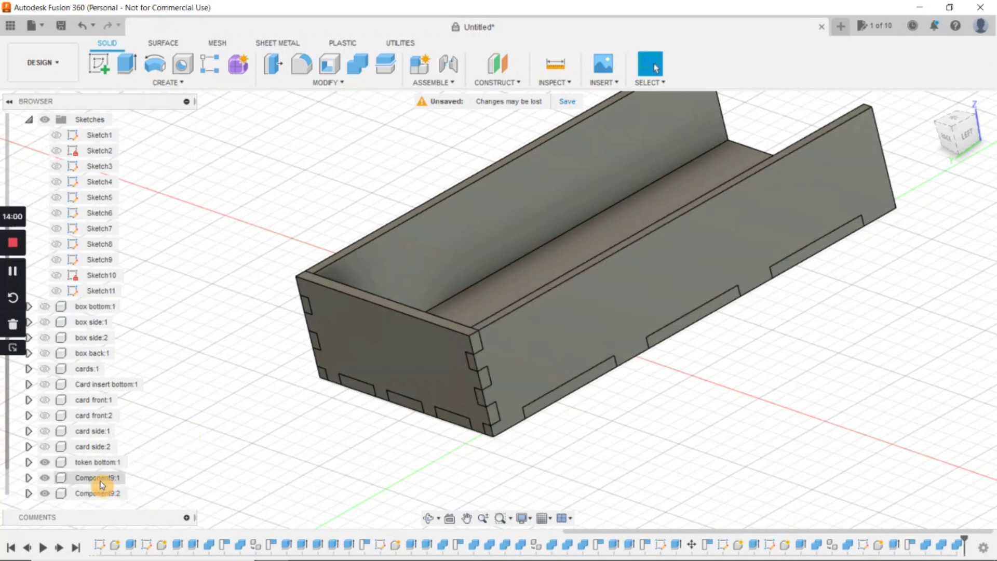
scroll(97, 451, up, 2)
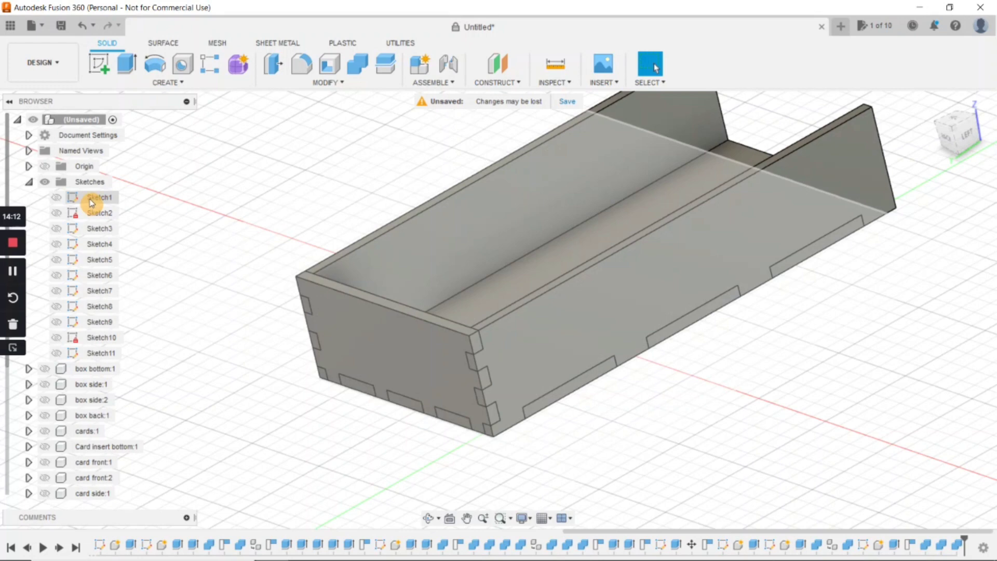
scroll(171, 426, down, 3)
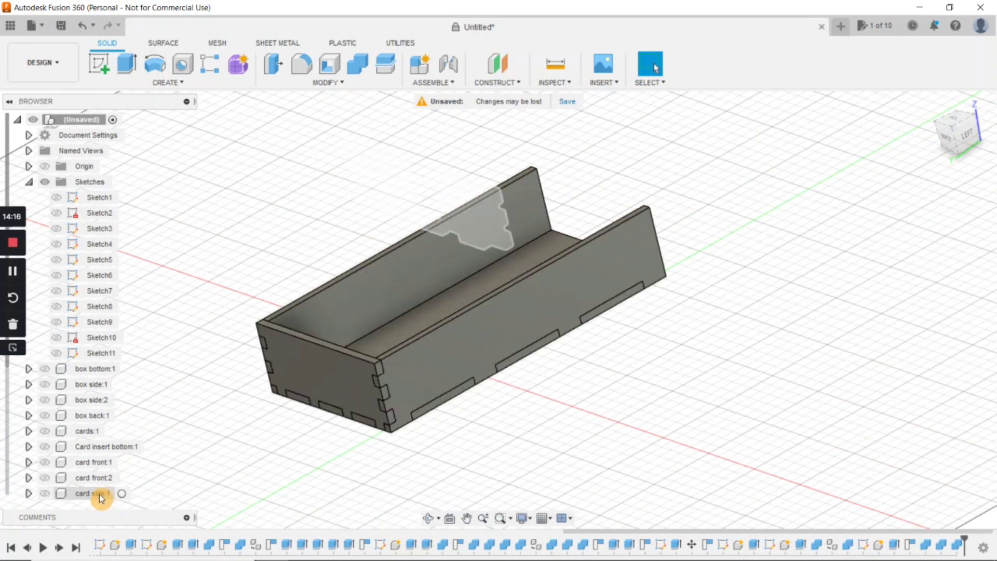
scroll(55, 477, down, 3)
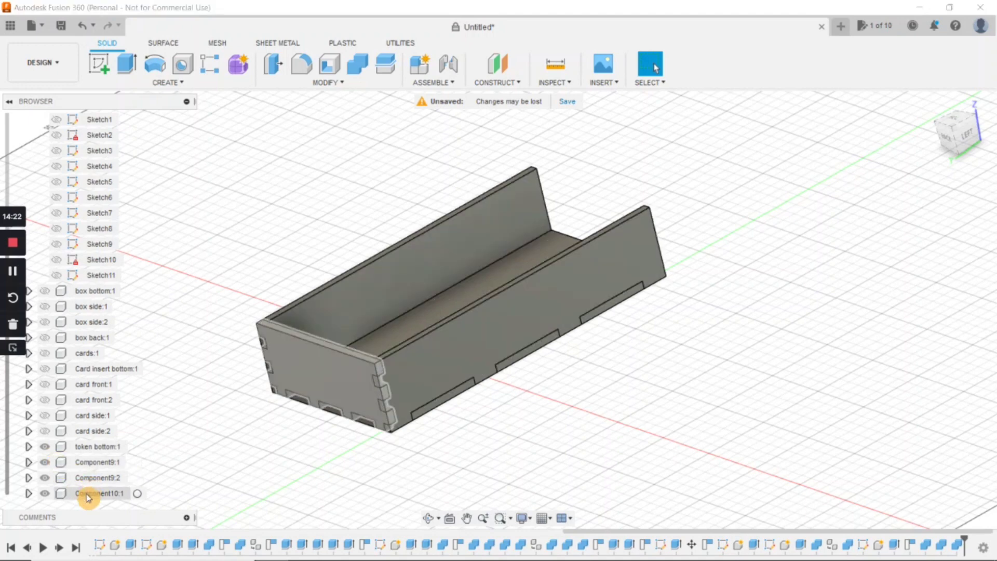
right_click(87, 498)
click(136, 348)
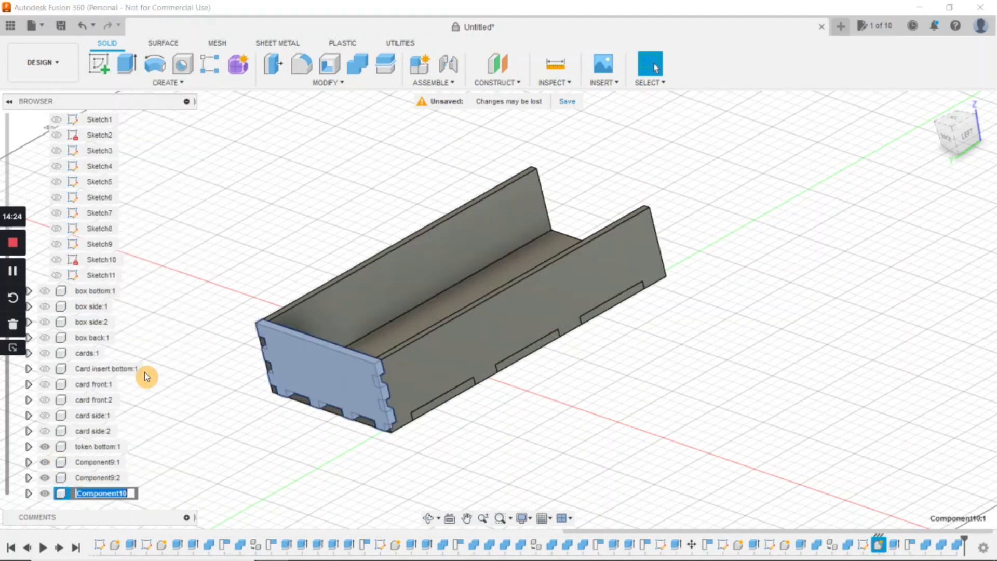
text(toekn)
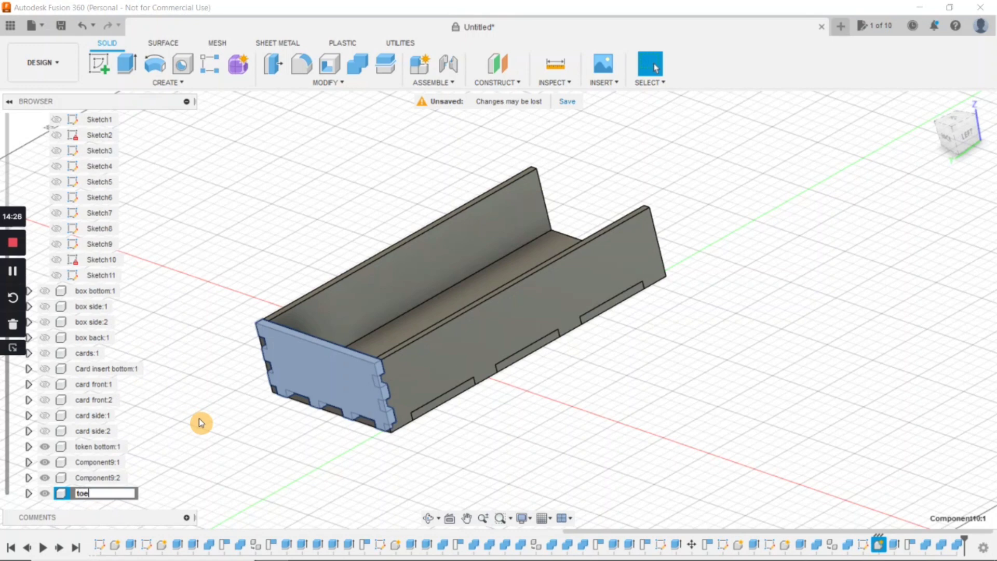
key(BackSpace)
key(BackSpace)
key(BackSpace)
text(ken side2)
key(Return)
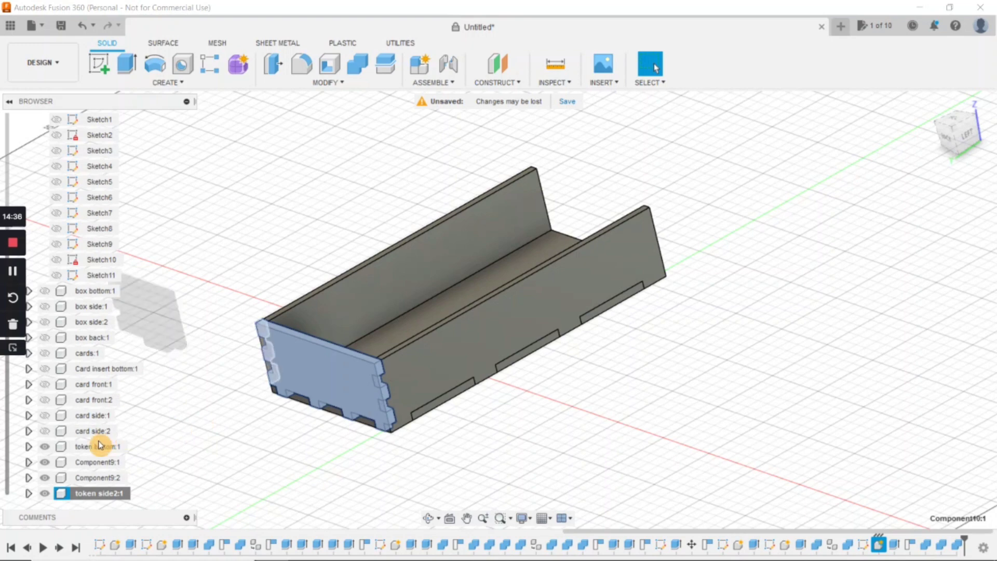
right_click(97, 464)
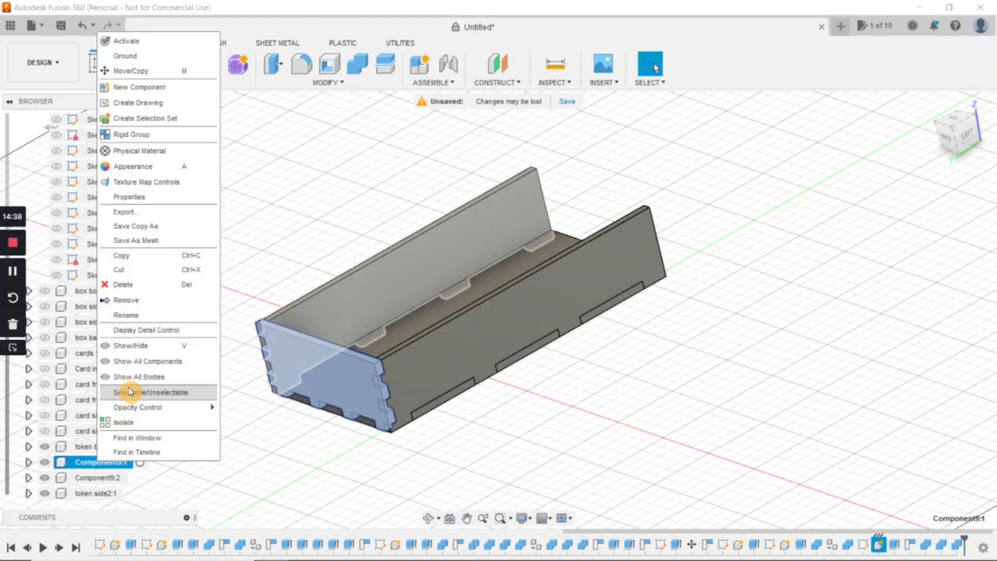
click(139, 317)
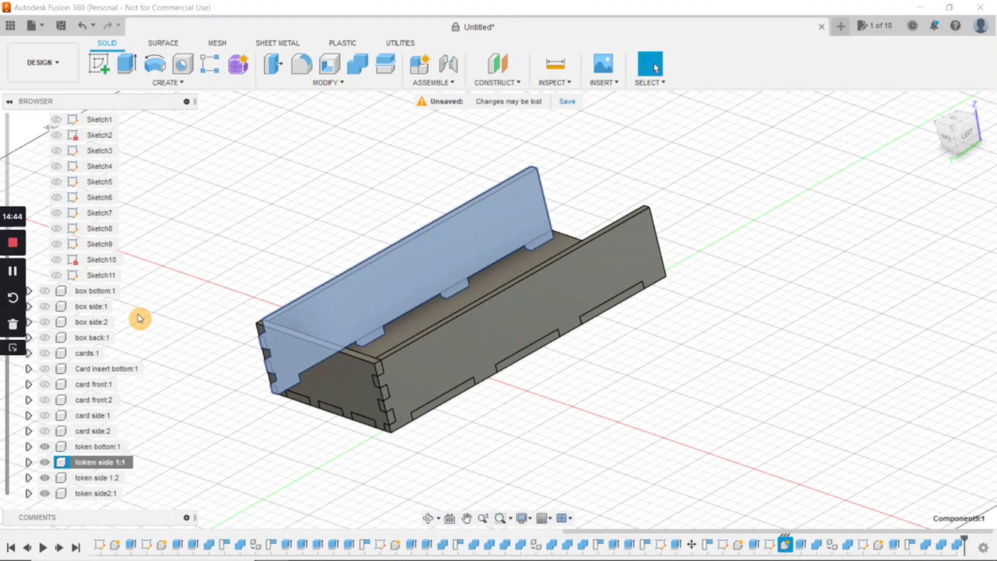
Copy the token side2 component to the open end of the insert, moving the copy -123 mm in Z so it sits flush.
click(318, 370)
scroll(428, 438, down, 1)
middle_drag(456, 413, 443, 469)
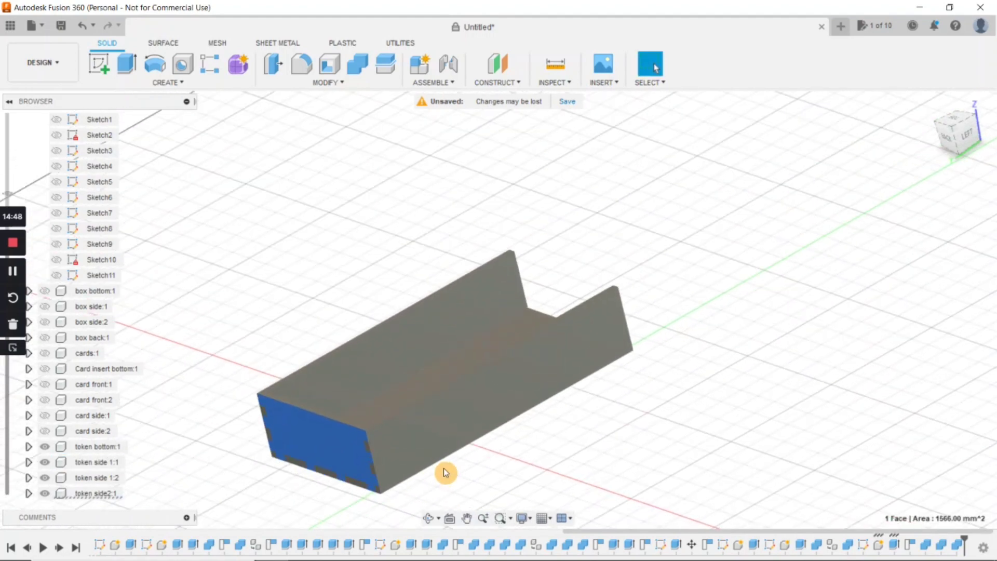
key(m)
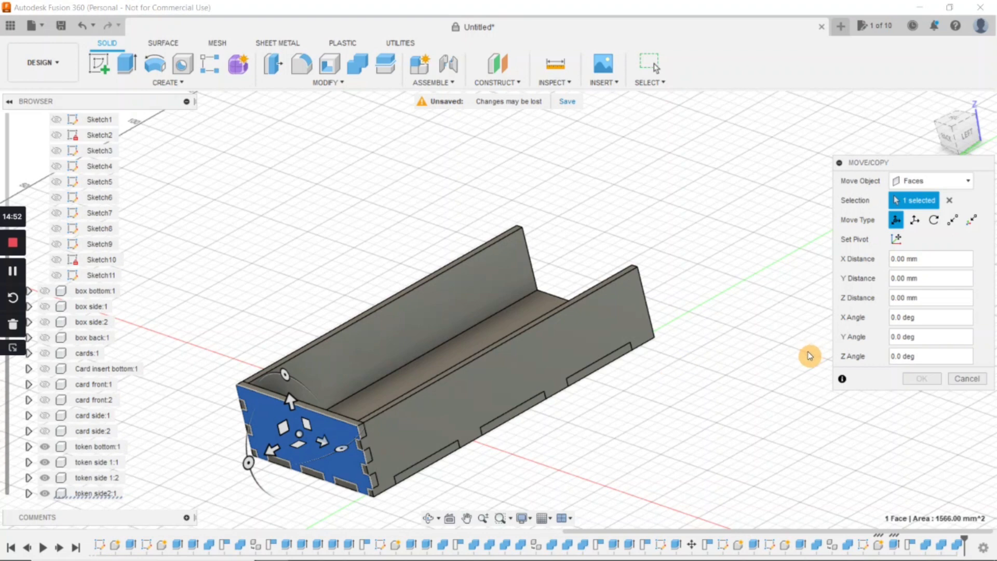
click(958, 181)
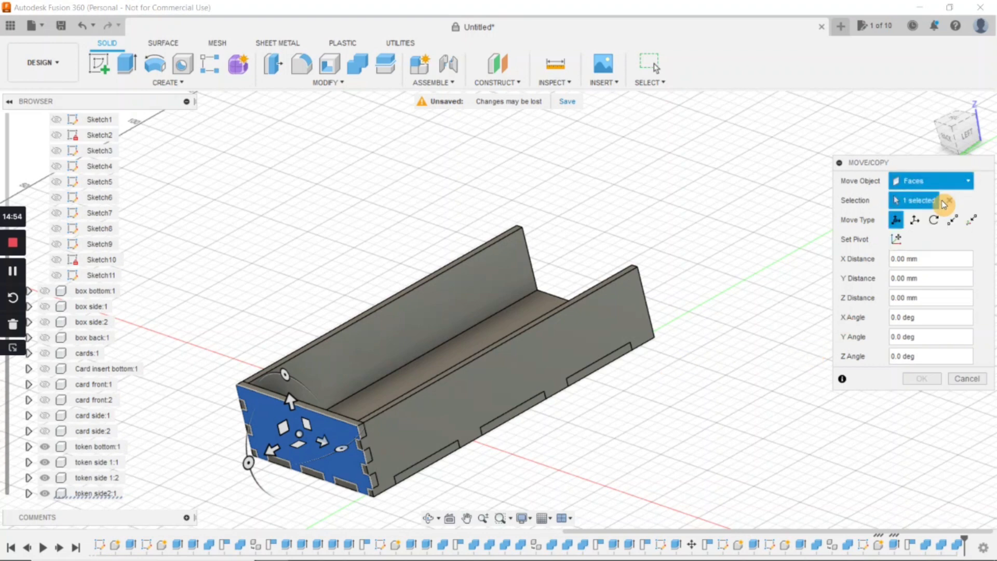
click(945, 202)
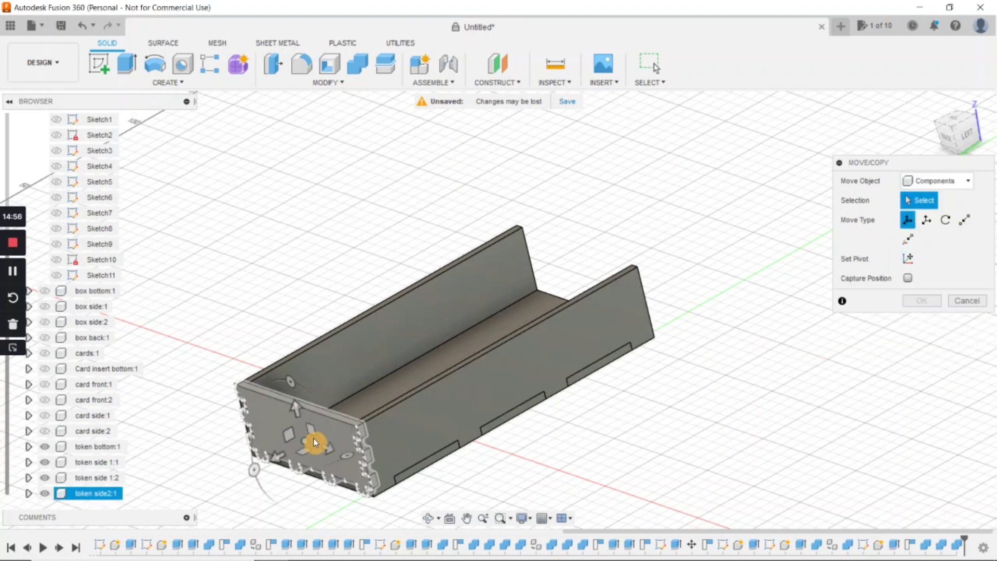
click(314, 441)
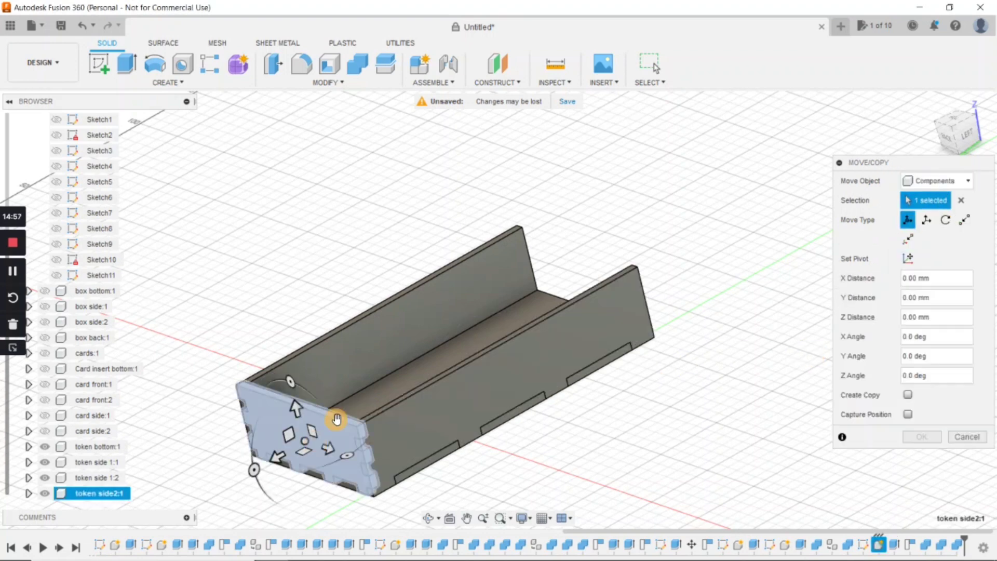
click(907, 395)
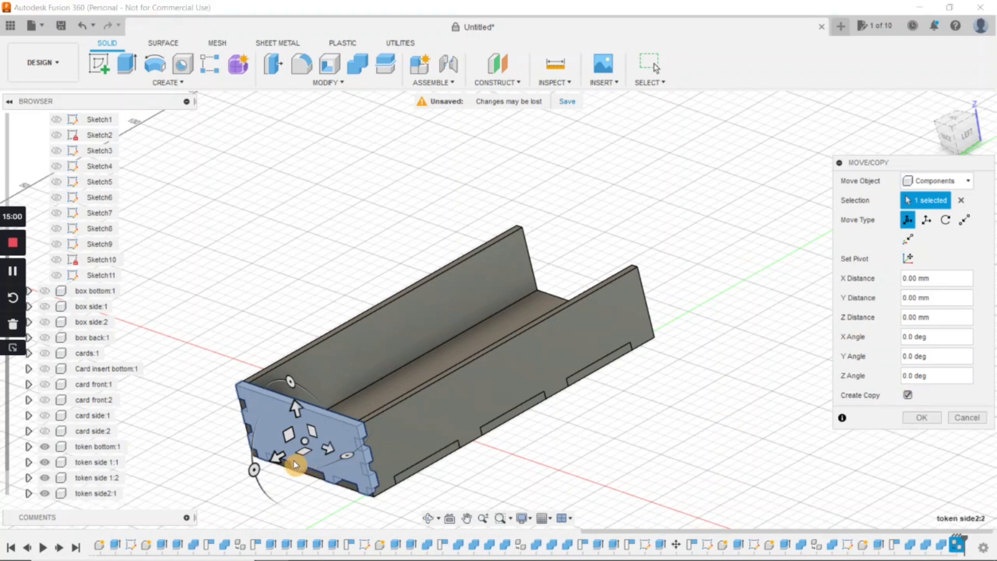
drag(275, 458, 545, 297)
scroll(546, 301, up, 4)
middle_drag(545, 303, 391, 353)
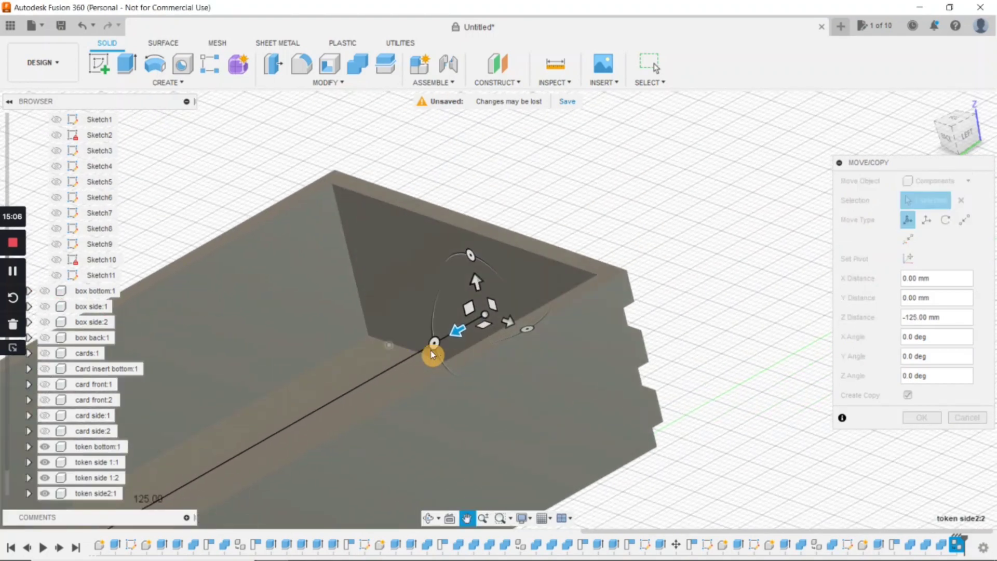
mouse_move(457, 335)
mouse_down()
mouse_move(463, 327)
mouse_move(445, 338)
mouse_up()
click(928, 416)
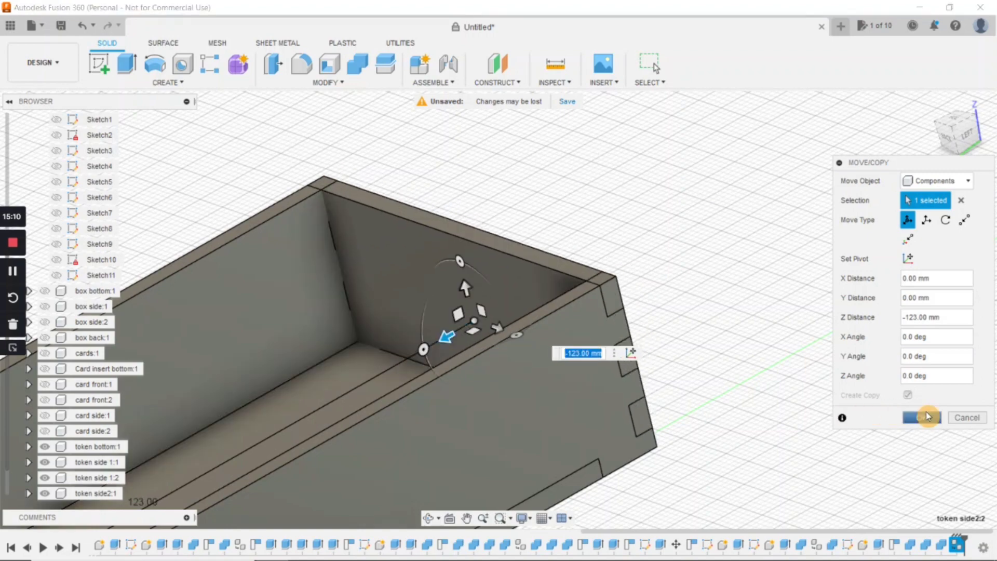
Cut the copied end panel's tabs out of side panel token side 1:2 with Combine, keeping the tool body.
scroll(709, 464, down, 2)
middle_drag(704, 416, 754, 376)
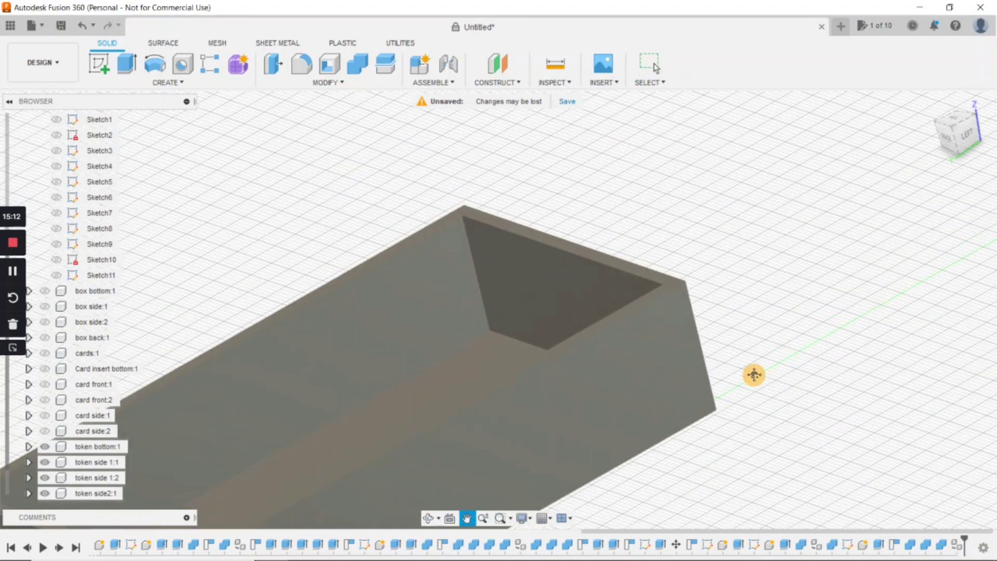
click(358, 66)
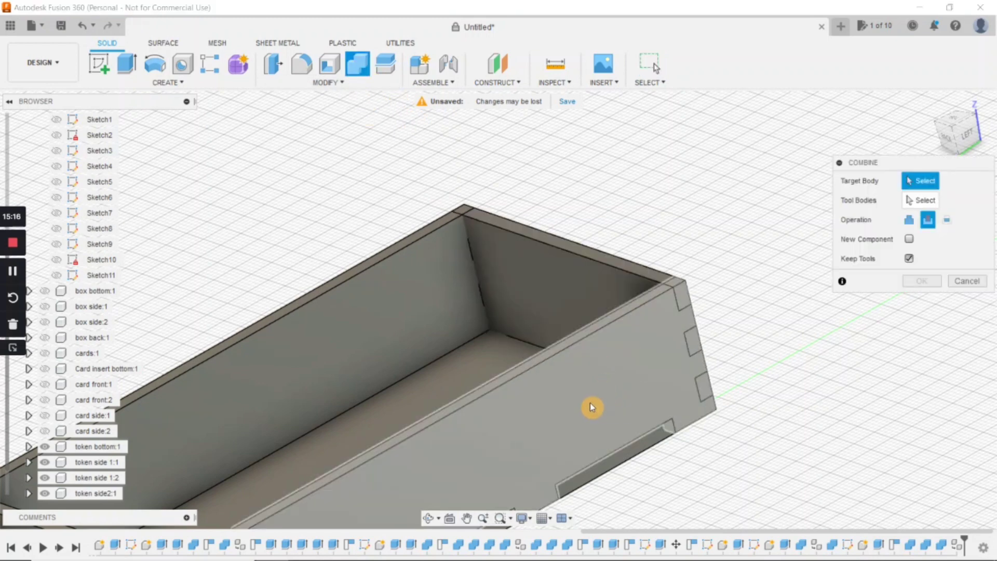
click(591, 406)
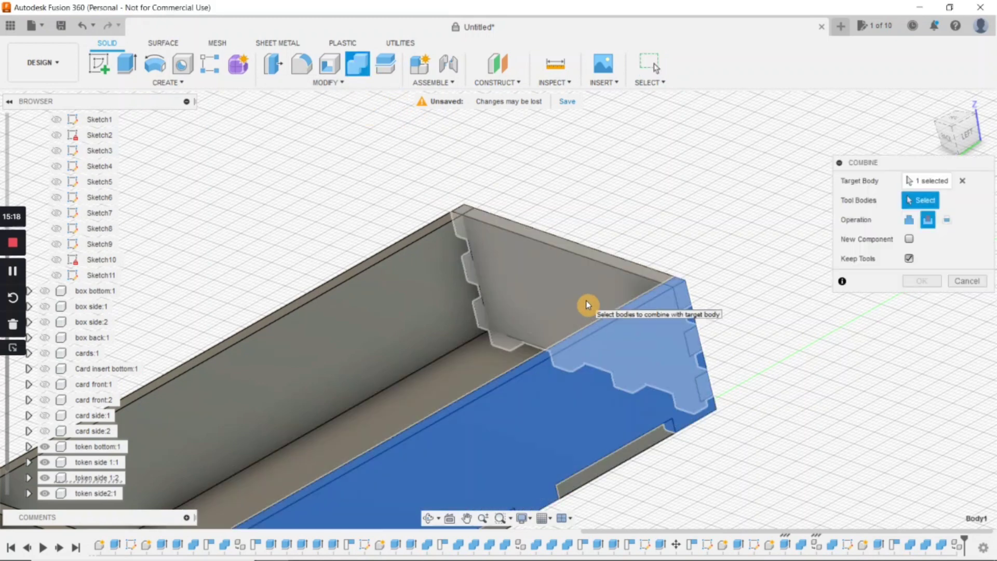
click(588, 304)
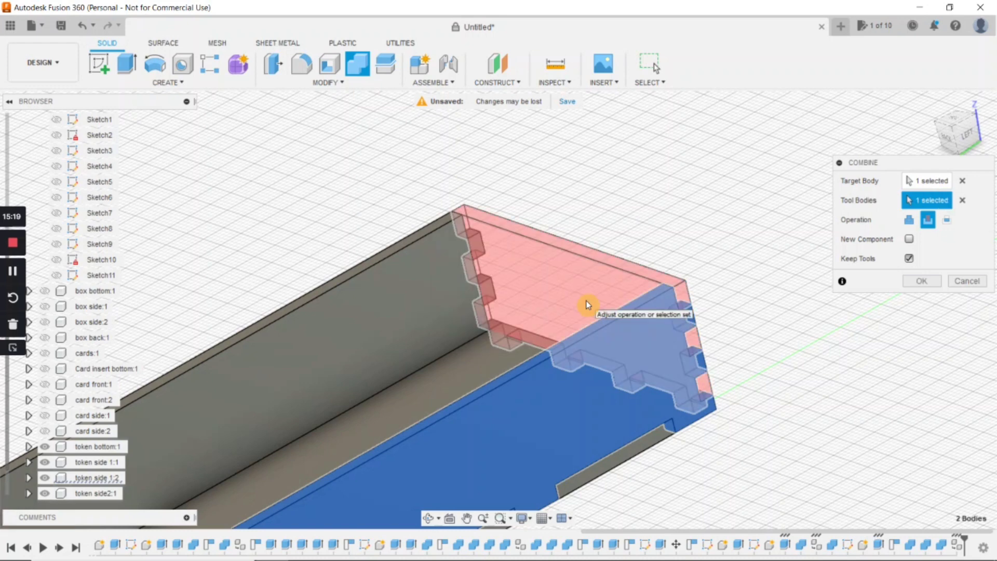
click(919, 281)
Cut the copied end panel's tabs out of the token bottom with Combine, keeping the tool body.
click(362, 65)
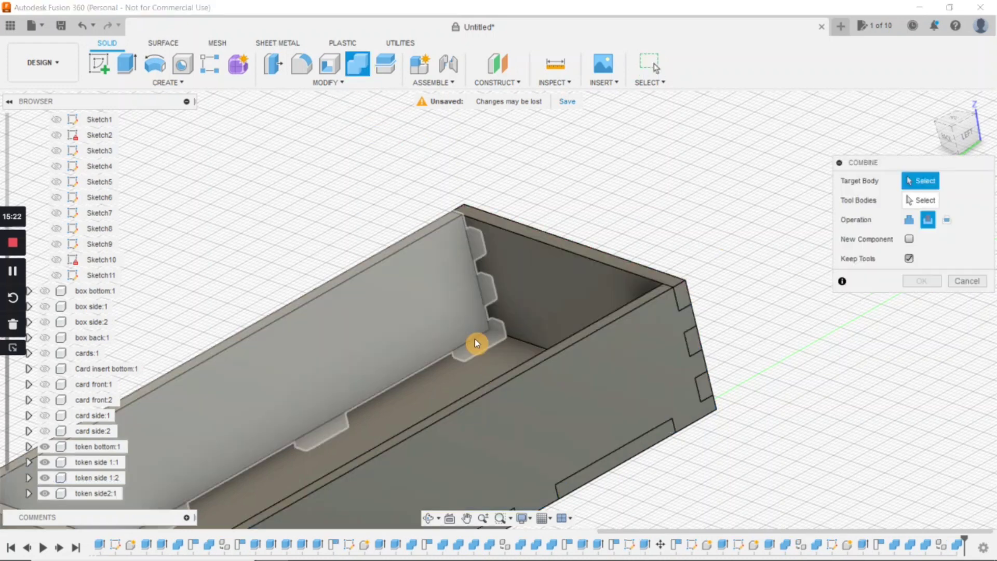
click(481, 376)
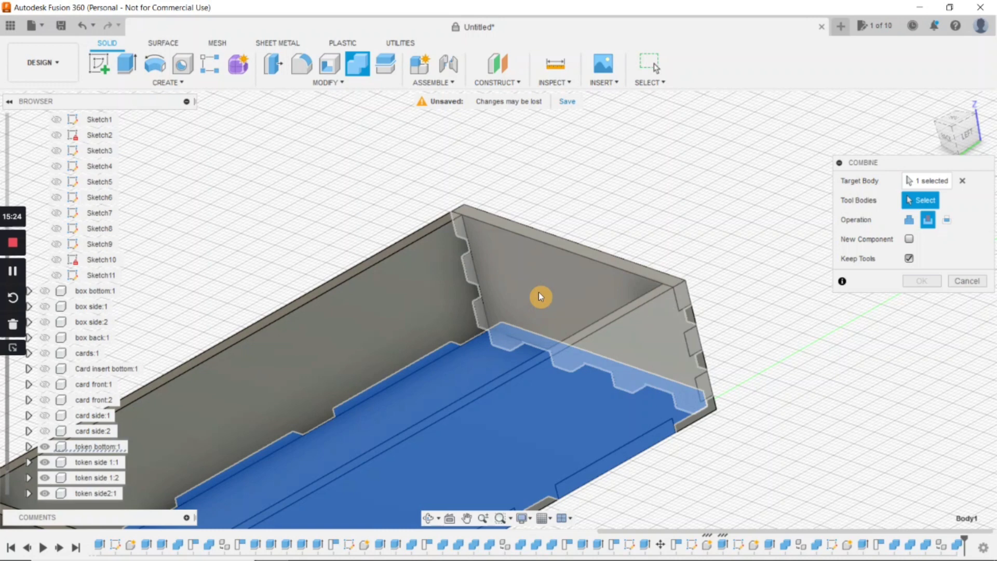
click(539, 295)
click(922, 281)
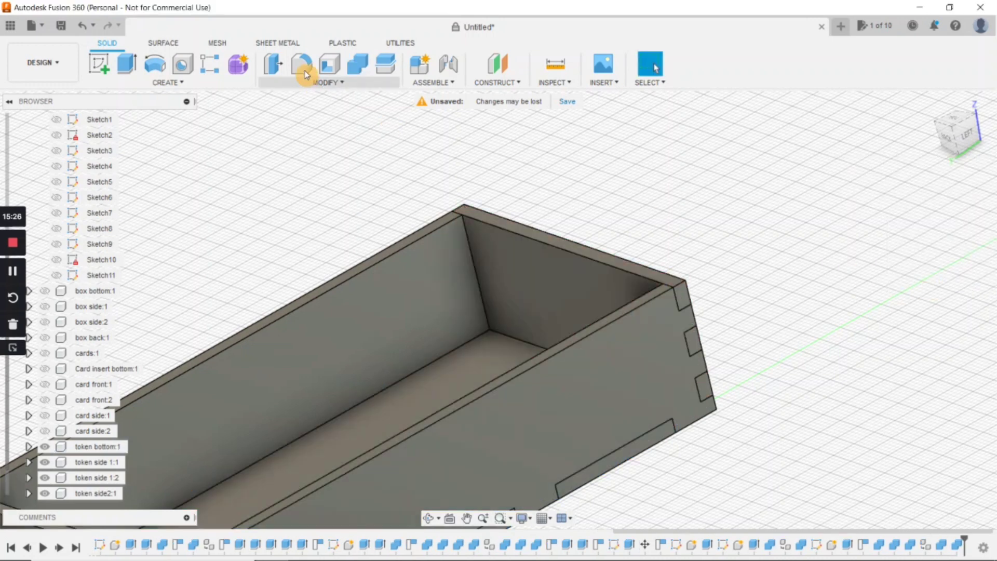
Cut the copied end panel's tabs out of side panel token side 1:1 with Combine, keeping the tool body.
click(363, 66)
click(403, 312)
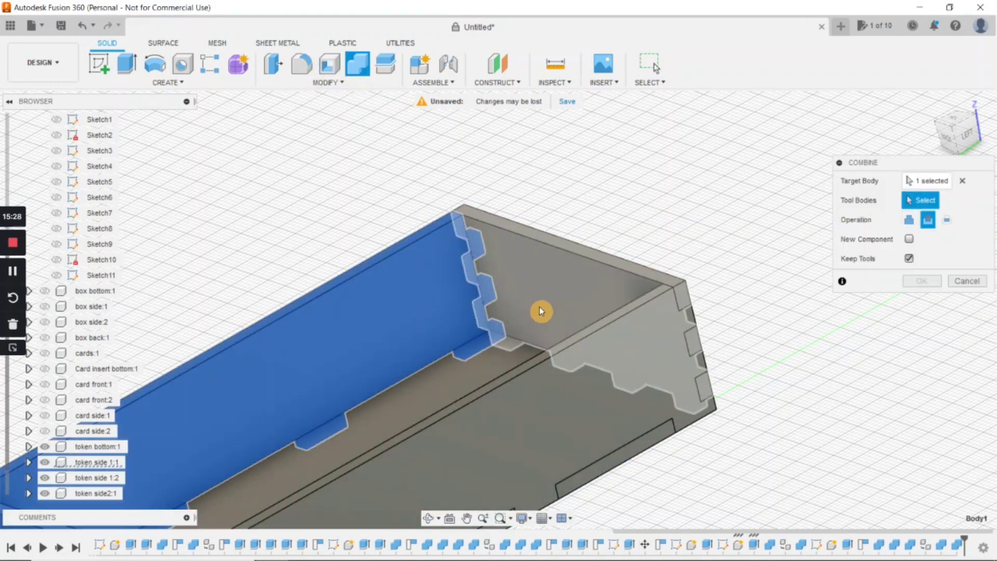
click(541, 312)
click(918, 281)
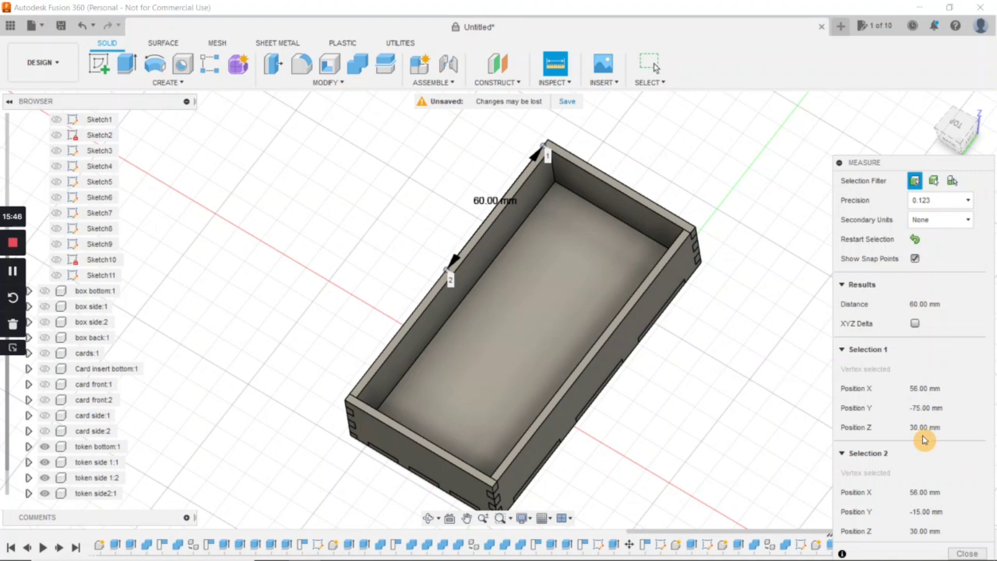
Copy the end panel token side2:2 into the insert as a divider, moving the copy 28 mm in Z.
click(964, 552)
key(m)
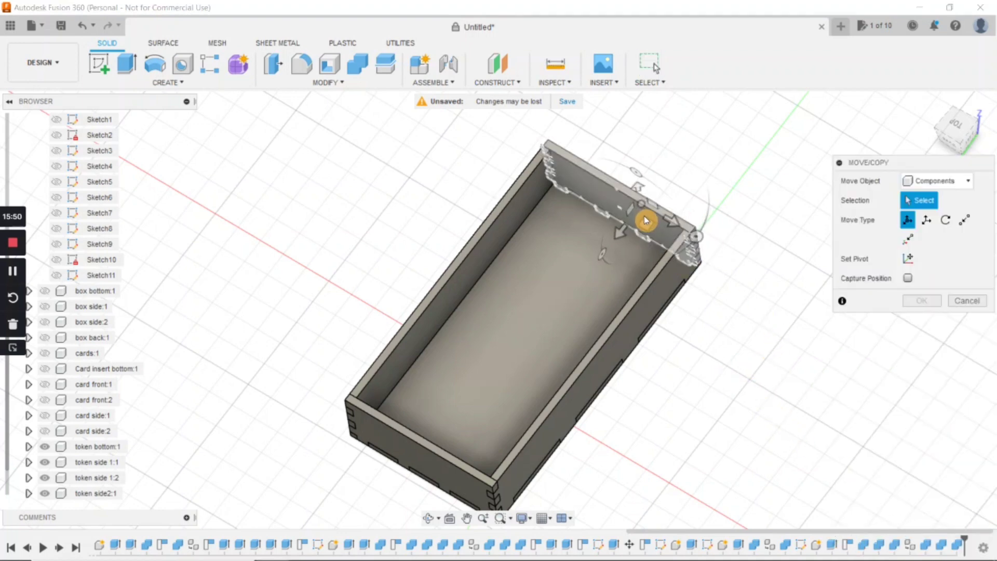
click(645, 220)
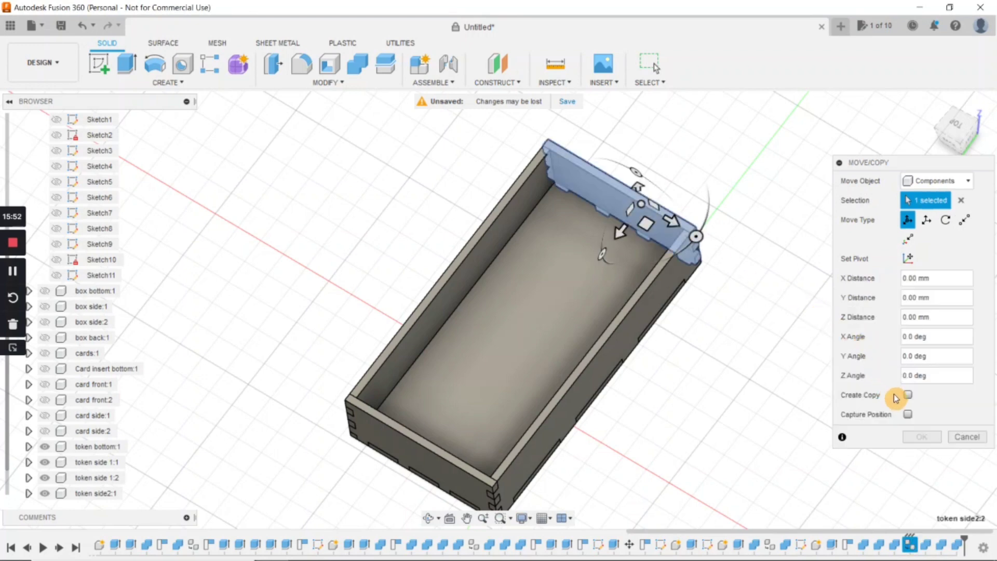
click(907, 396)
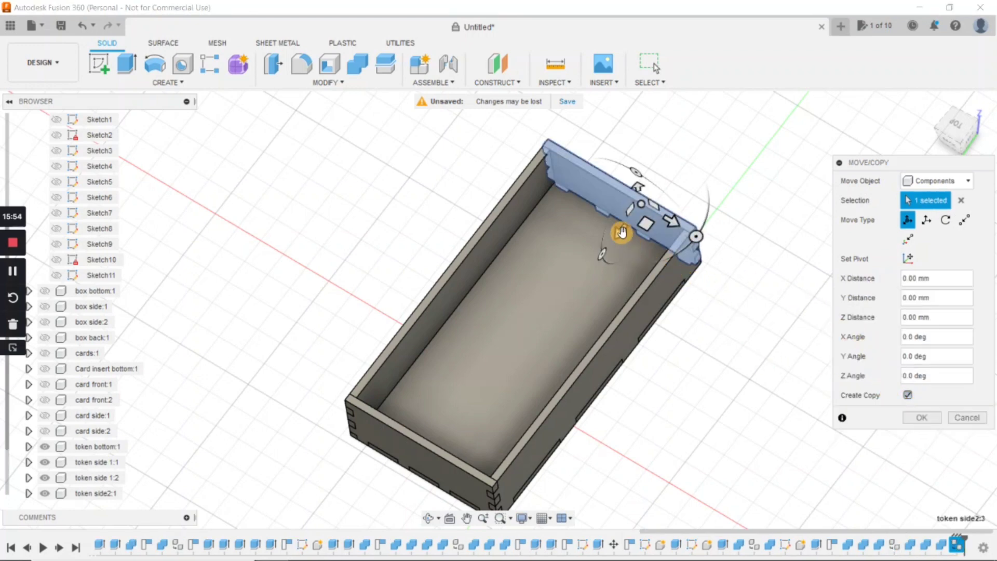
drag(617, 232, 569, 286)
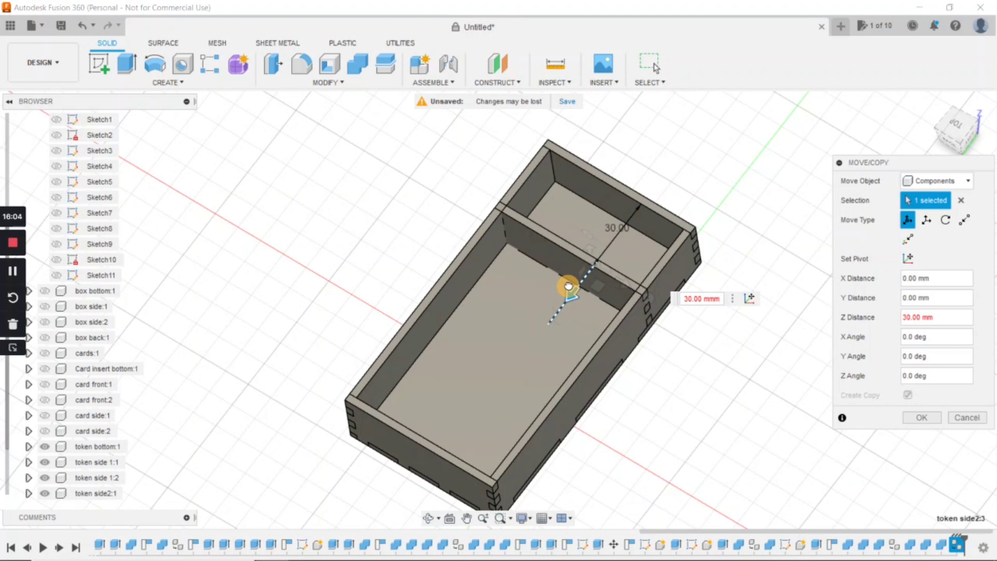
drag(569, 286, 568, 285)
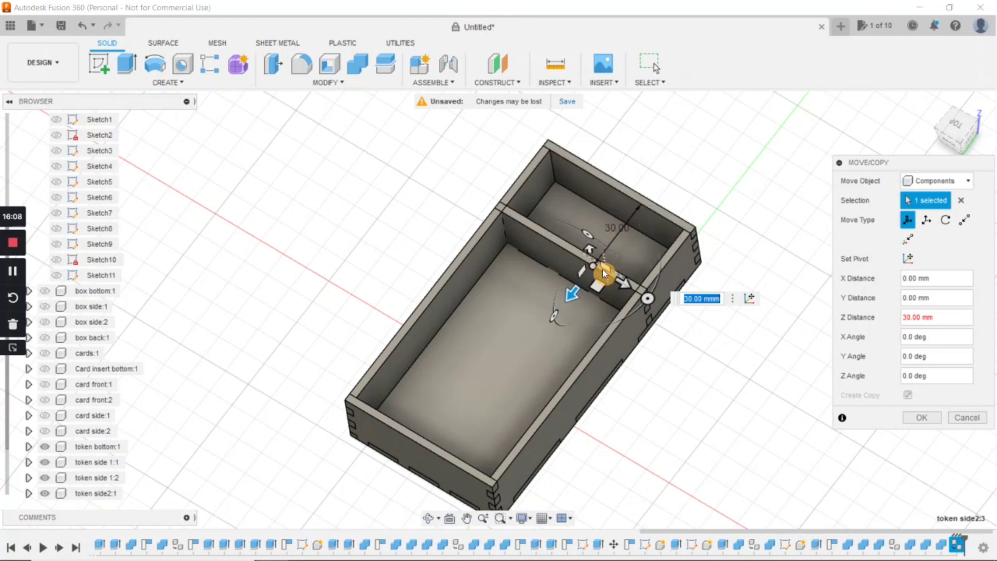
drag(570, 294, 574, 285)
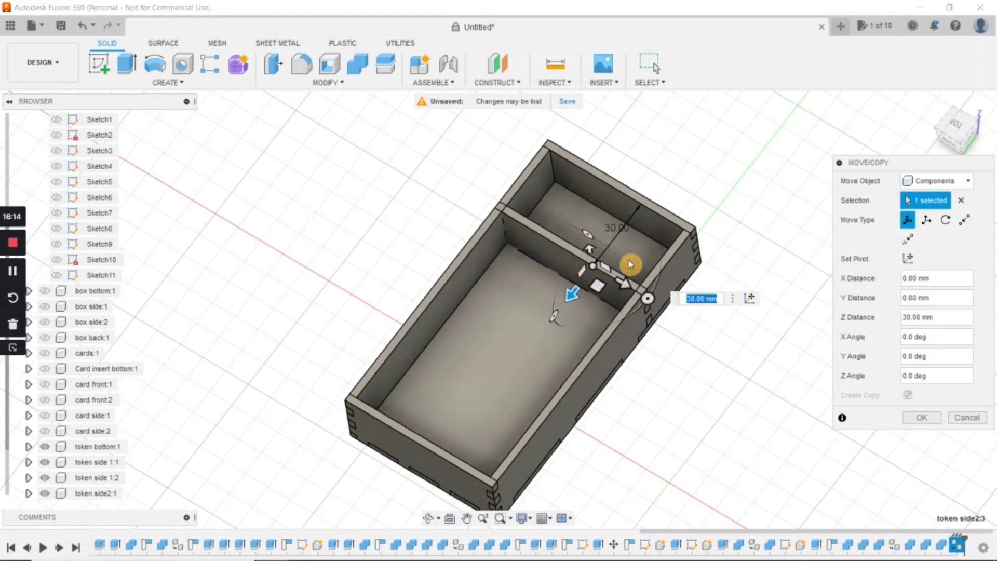
scroll(630, 264, up, 5)
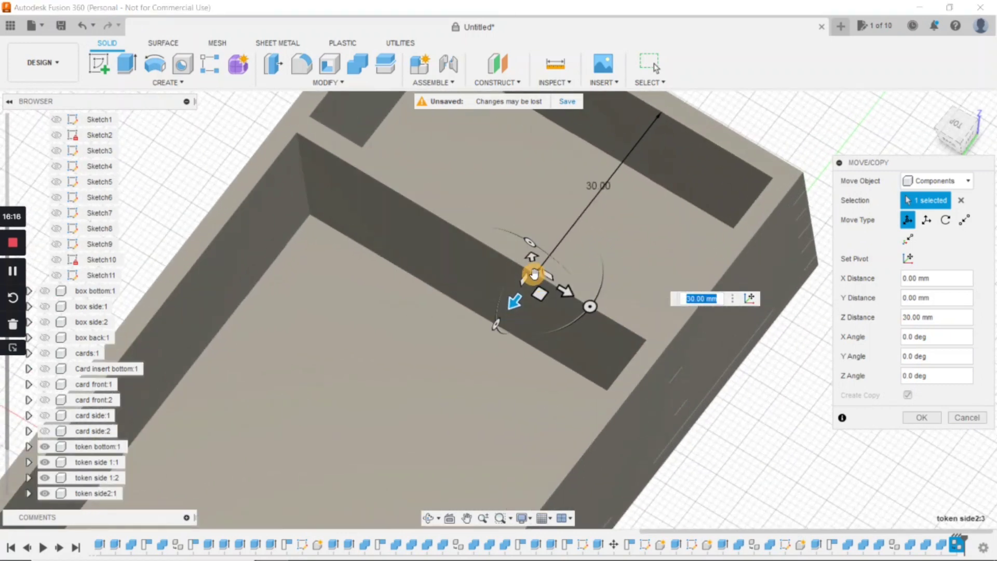
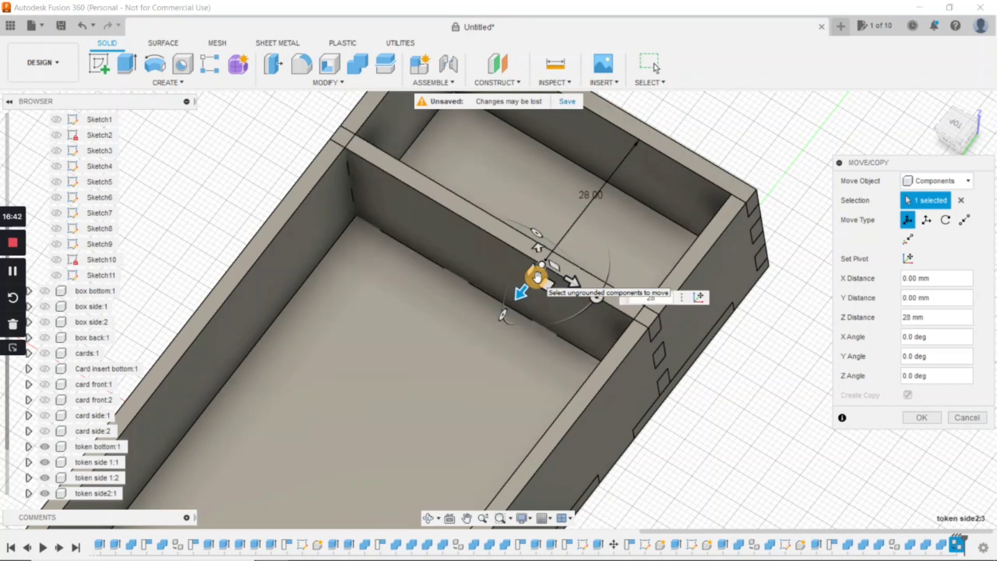
key(Return)
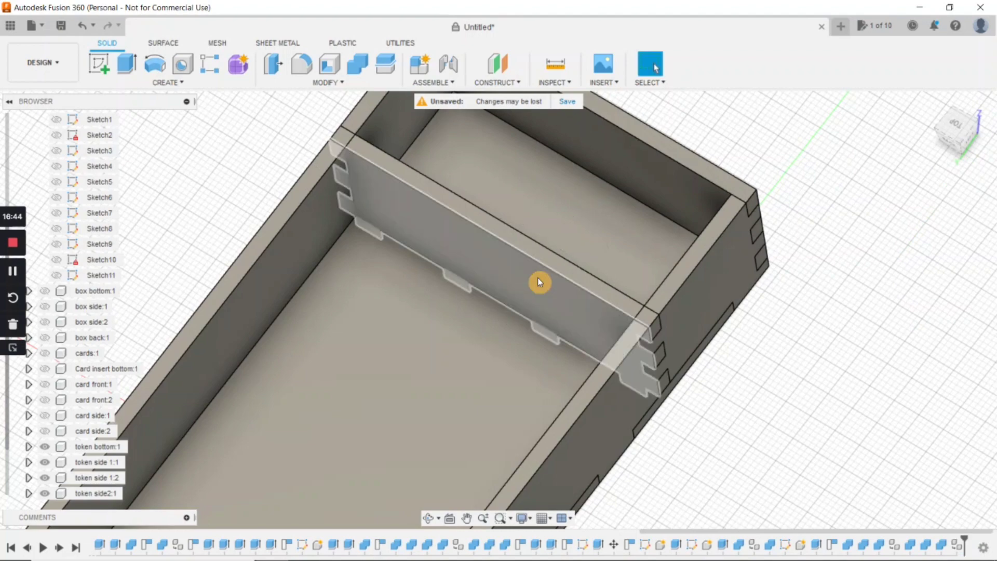
Cut the new divider's tabs out of the token bottom with Combine, keeping the tool body.
scroll(569, 253, down, 2)
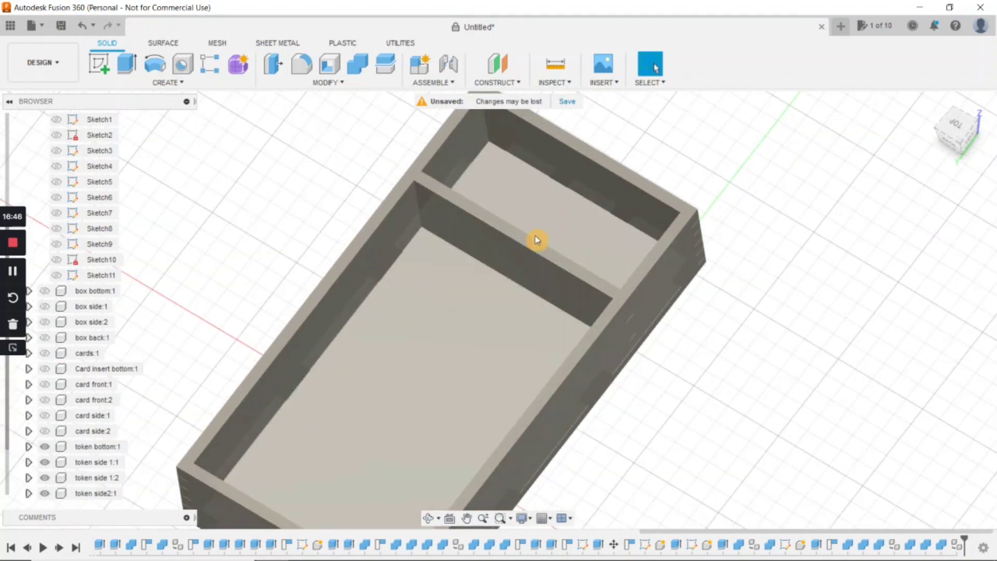
scroll(526, 268, down, 1)
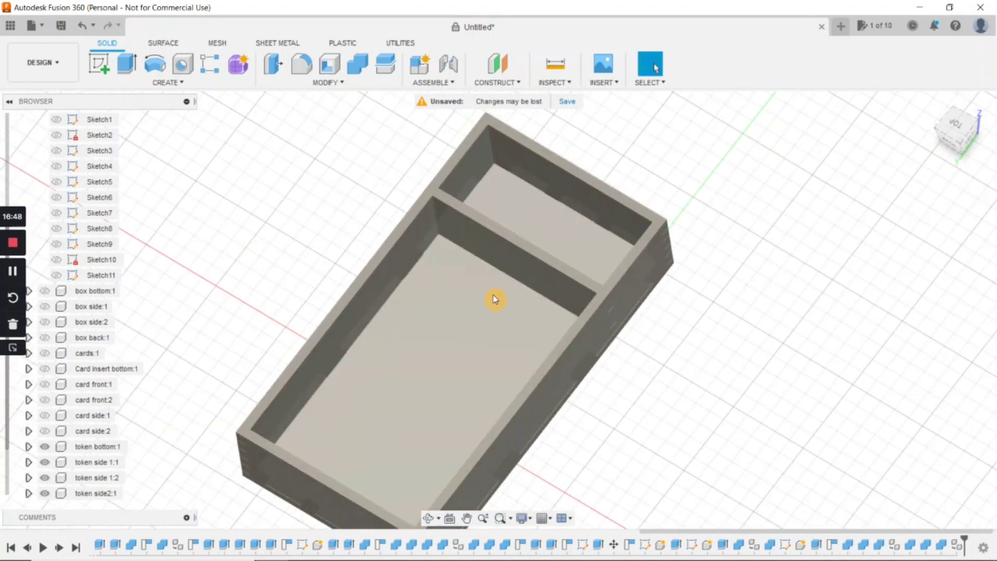
middle_drag(493, 298, 476, 271)
scroll(476, 271, down, 1)
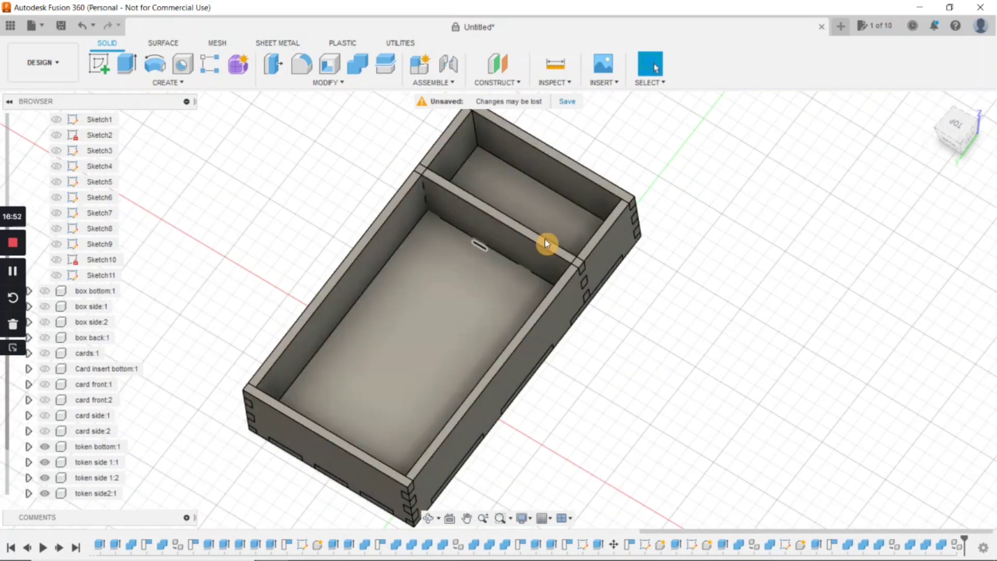
scroll(628, 360, up, 1)
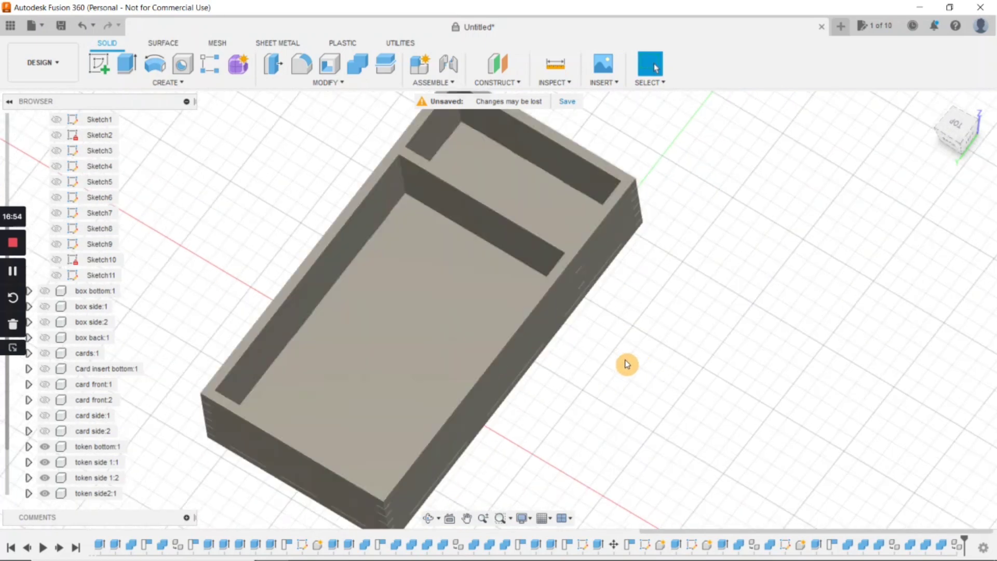
middle_drag(628, 362, 649, 385)
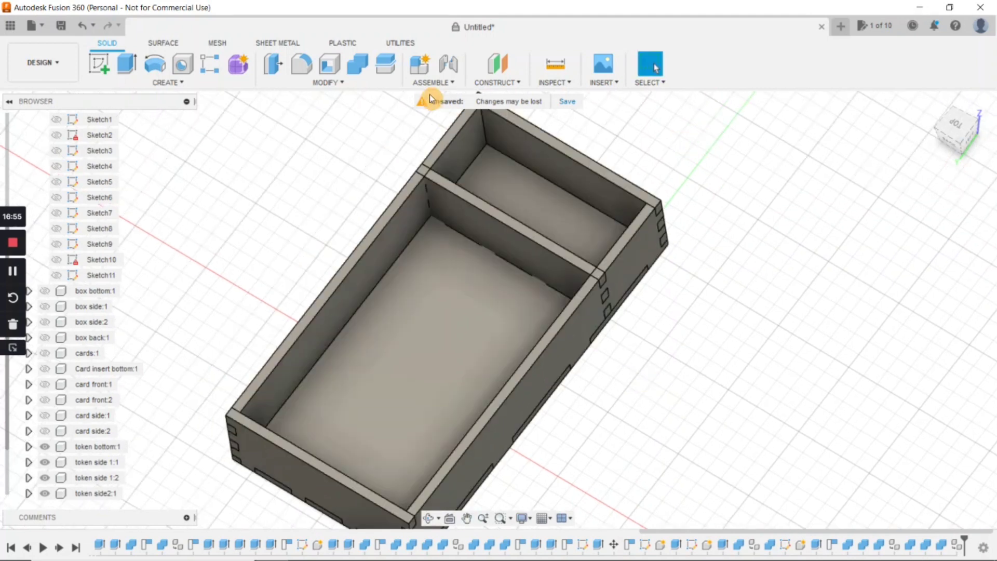
click(357, 63)
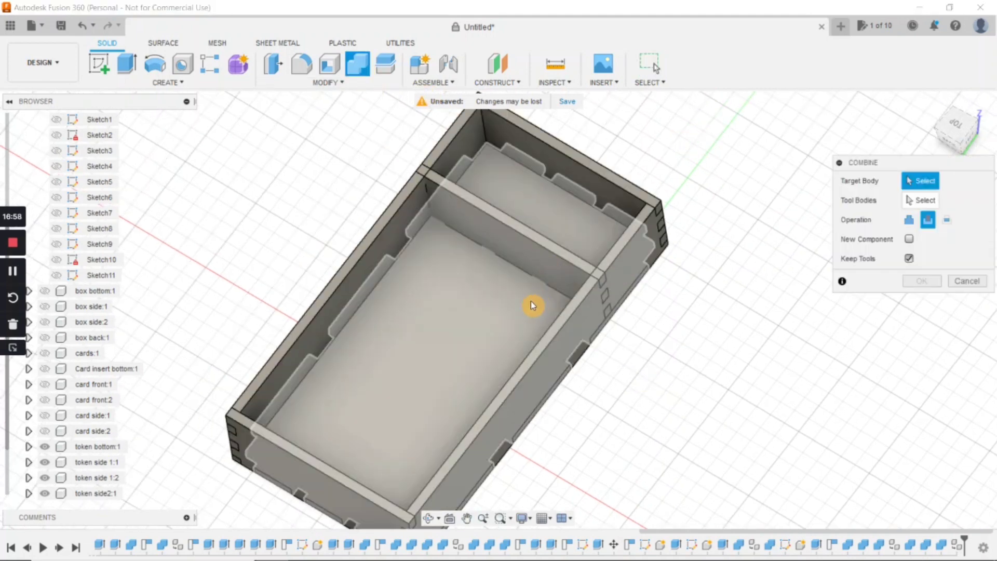
click(508, 307)
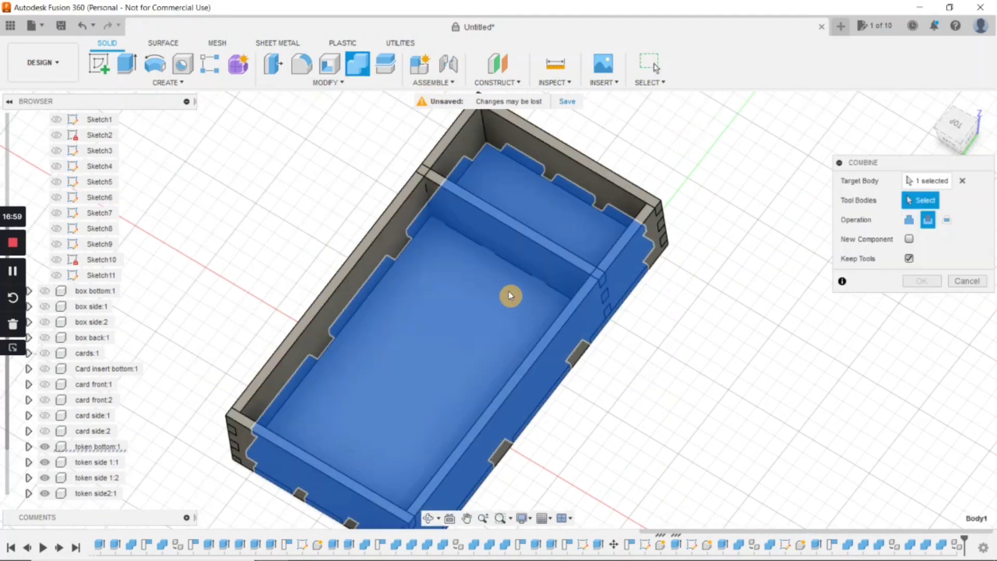
click(523, 256)
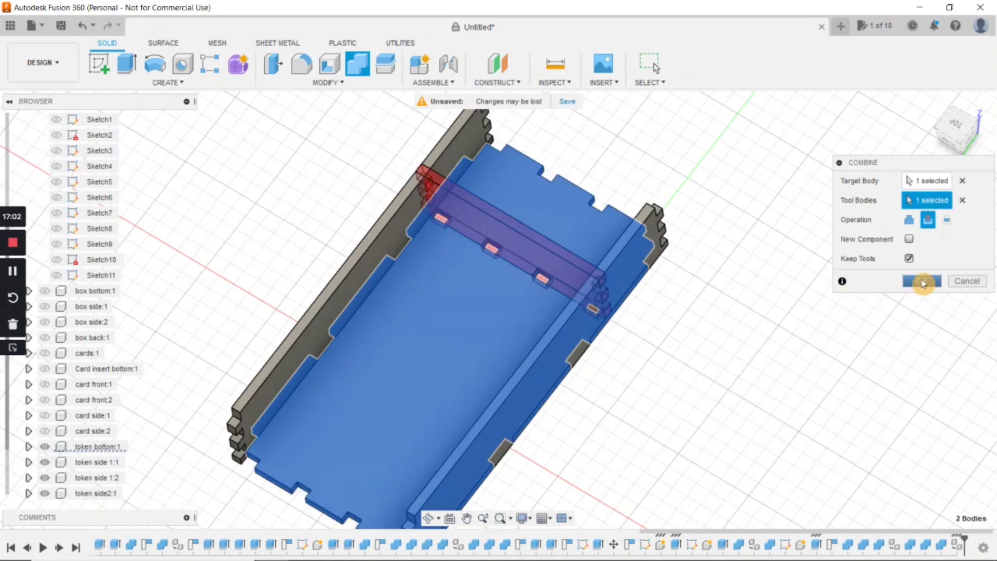
click(922, 282)
Cut the new divider's tabs out of side panel token side 1:2 with Combine, keeping the tool body.
click(357, 67)
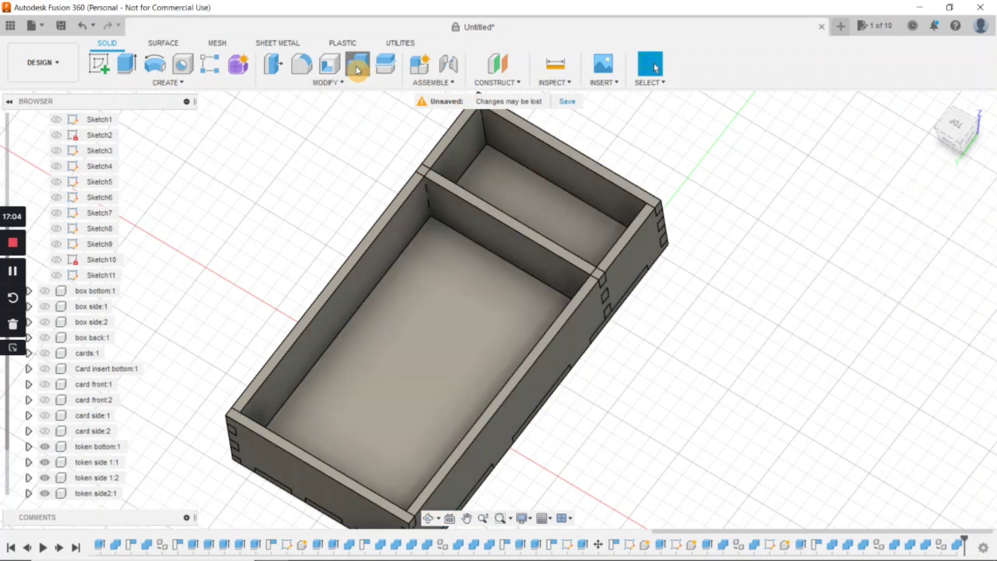
click(566, 335)
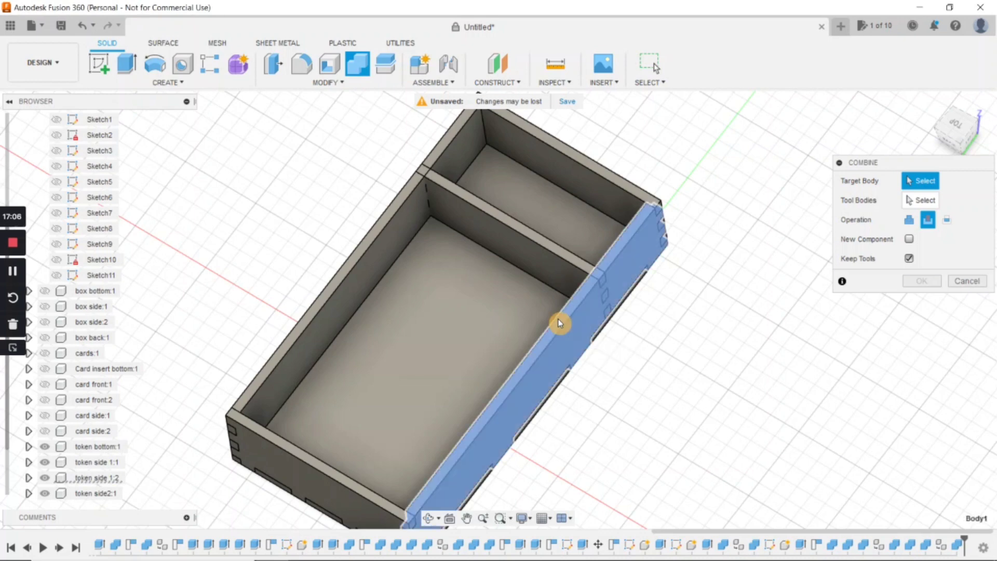
click(537, 257)
click(914, 280)
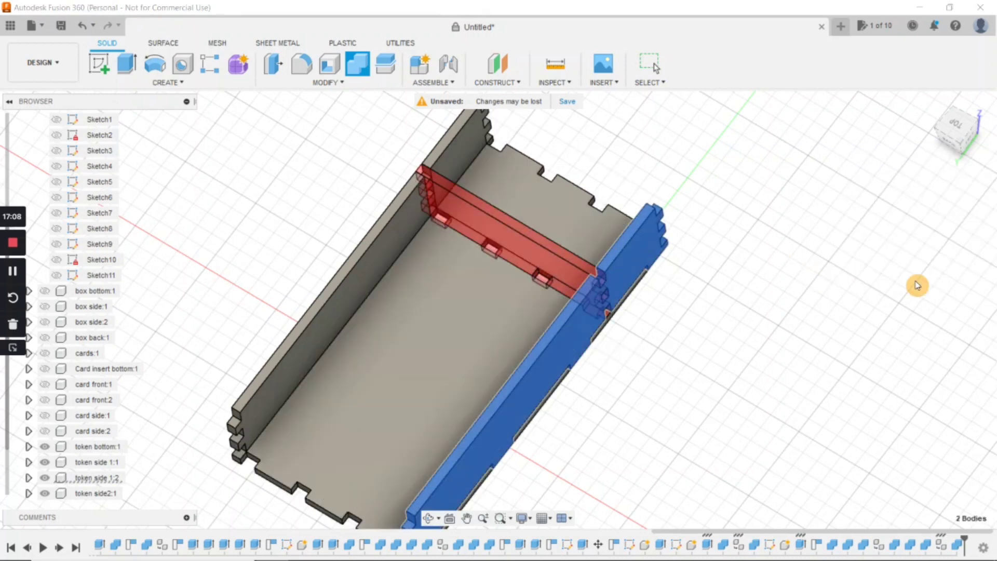
Cut the new divider's tabs out of side panel token side 1:1 with Combine, keeping the tool body.
click(357, 65)
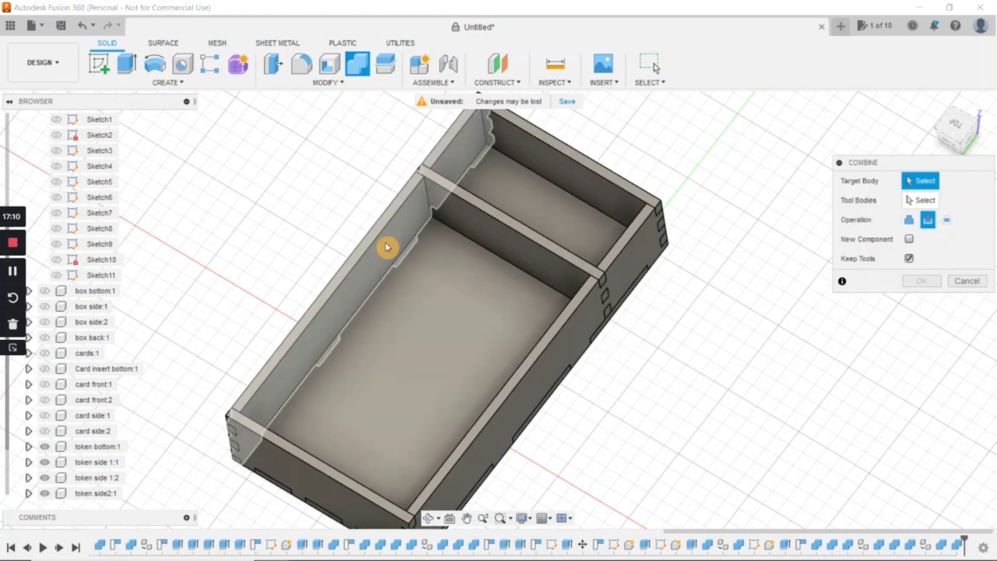
click(387, 250)
click(506, 252)
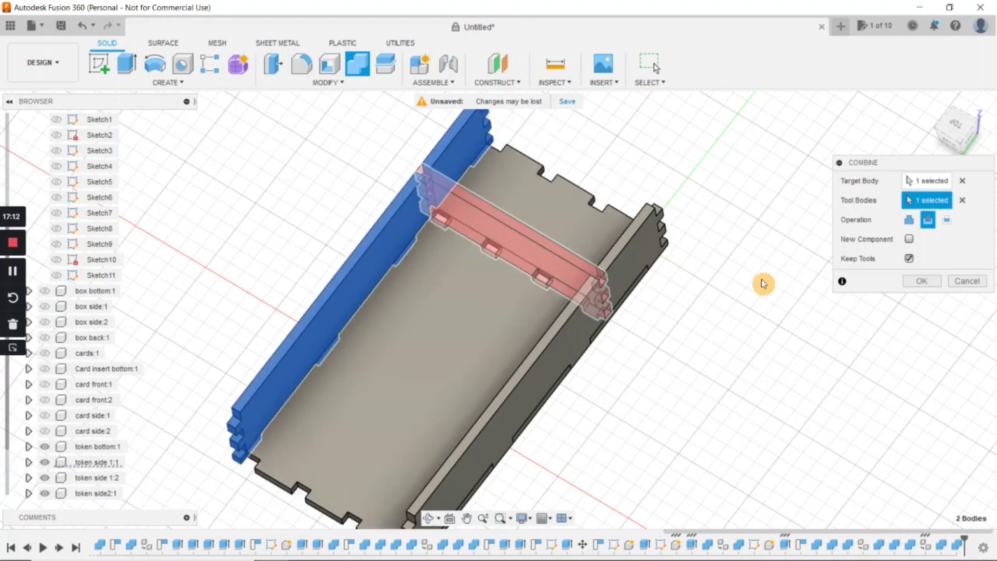
click(916, 281)
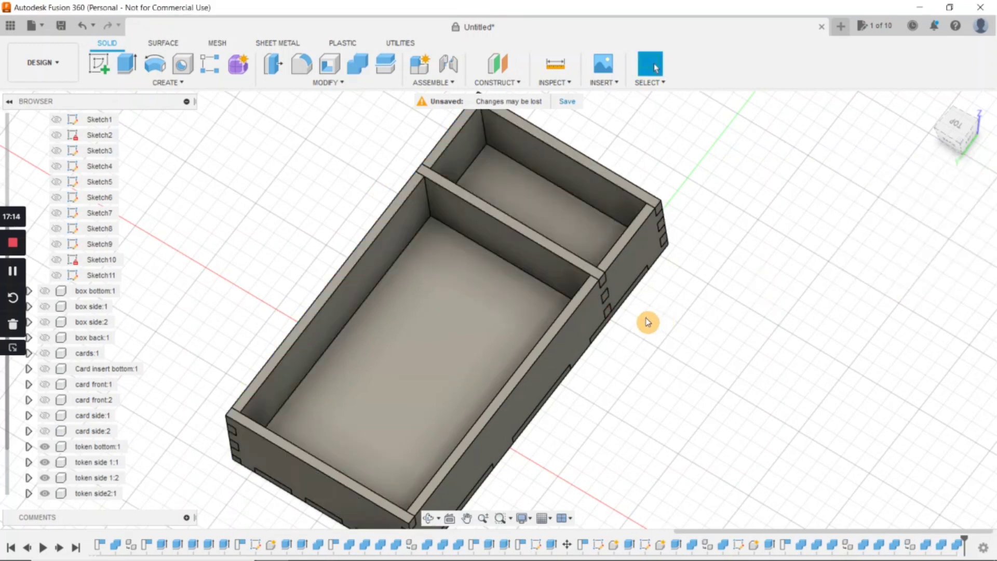
key(m)
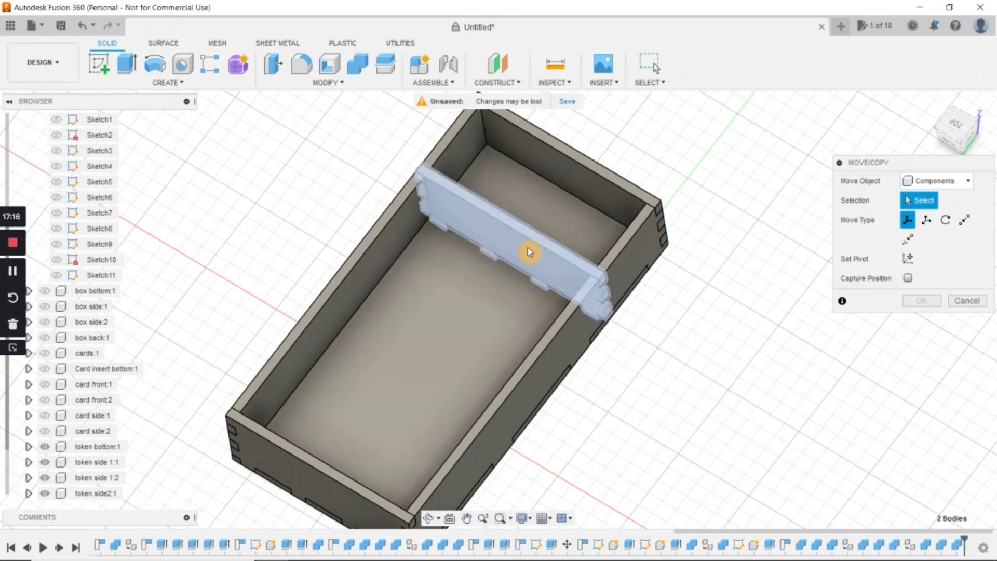
click(528, 247)
drag(519, 232, 509, 147)
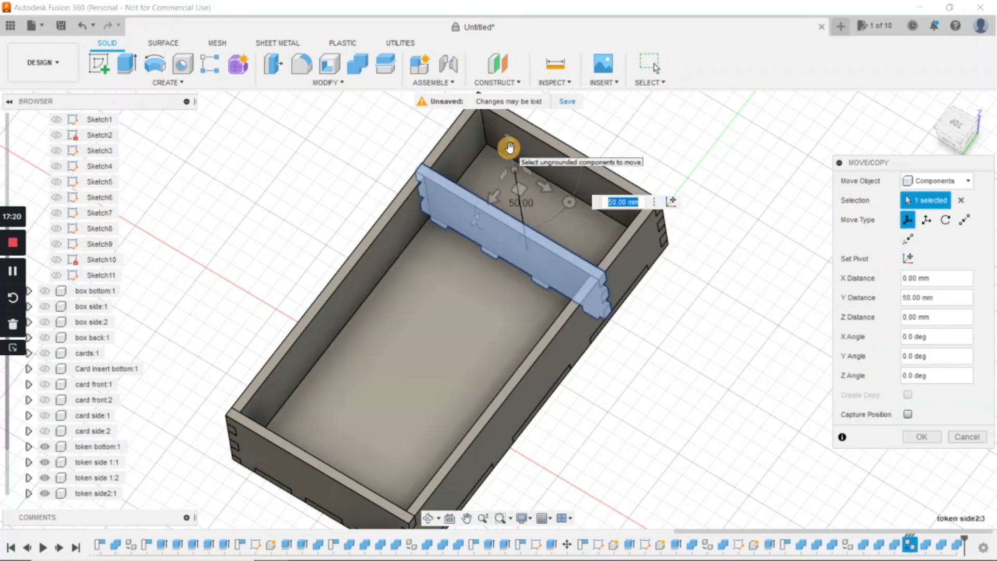
key(Return)
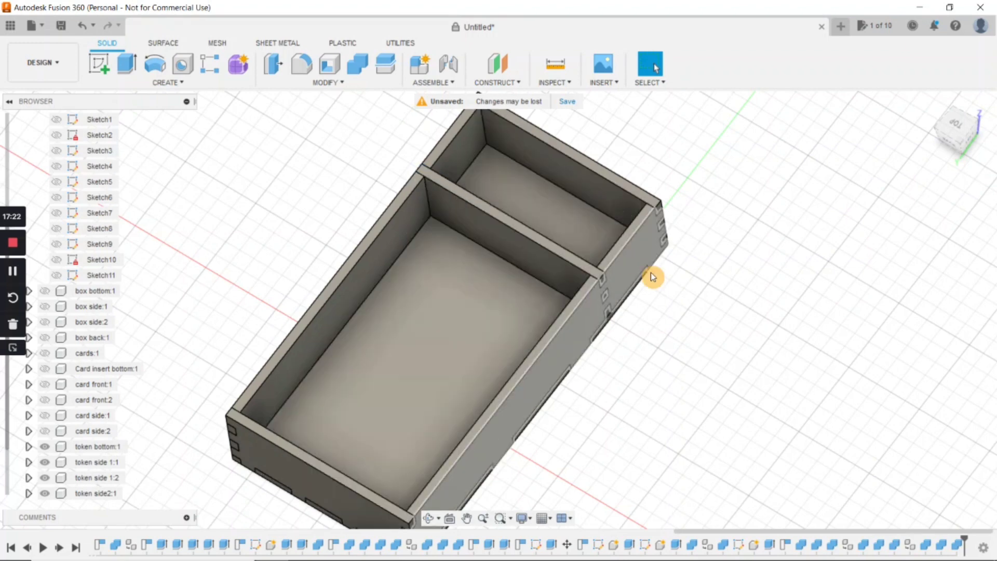
Copy the divider token side2:3 along the insert as a second divider, moving the copy 50 mm in Z.
key(m)
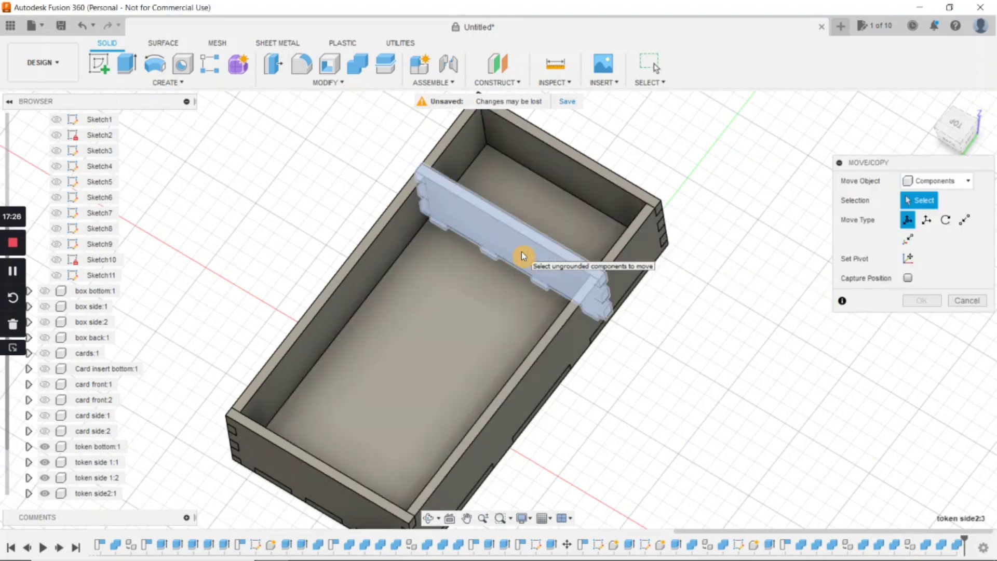
click(523, 255)
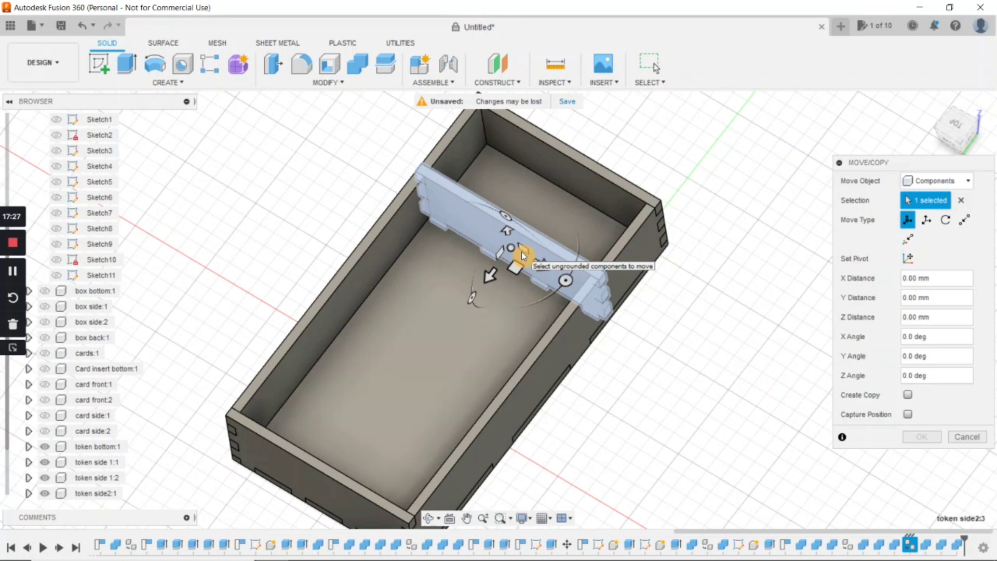
click(908, 396)
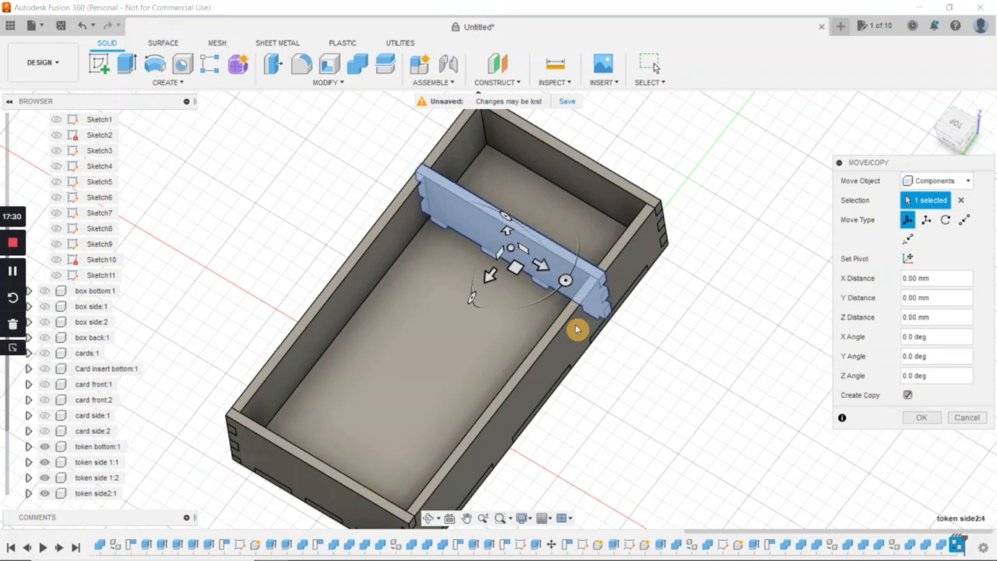
drag(488, 278, 390, 400)
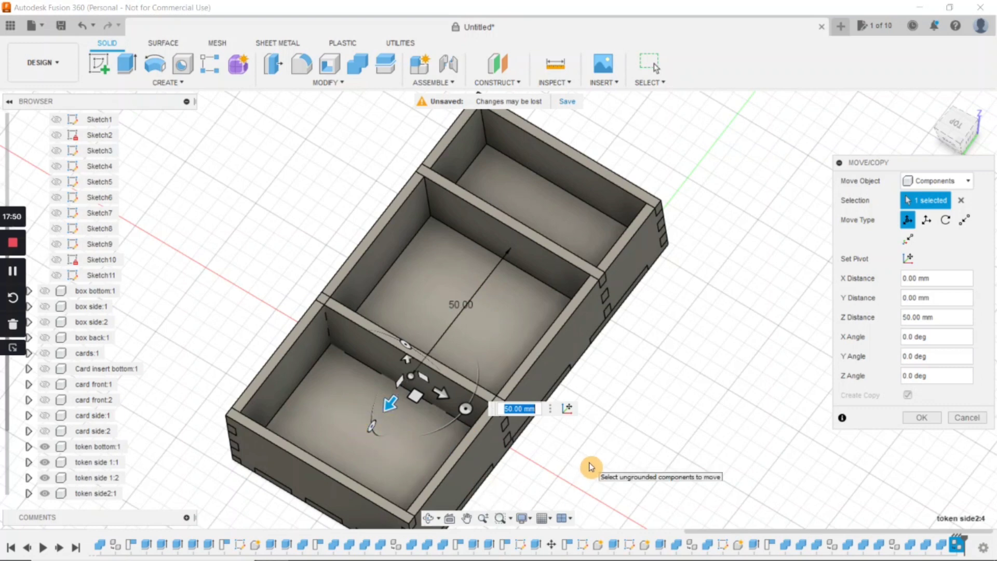
key(Return)
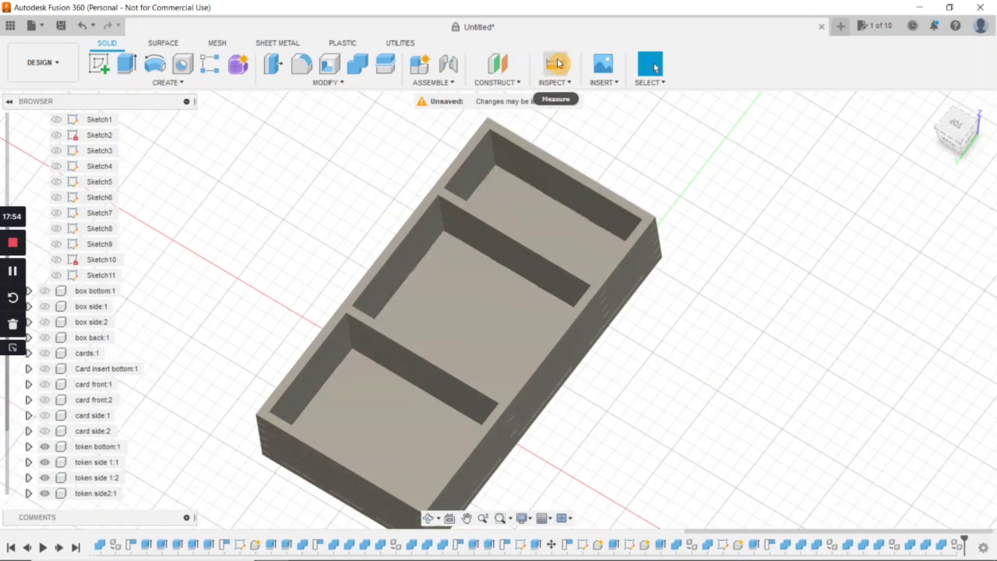
Measure the distance between matching lower points of the two dividers, and clear the measurement selection.
click(556, 61)
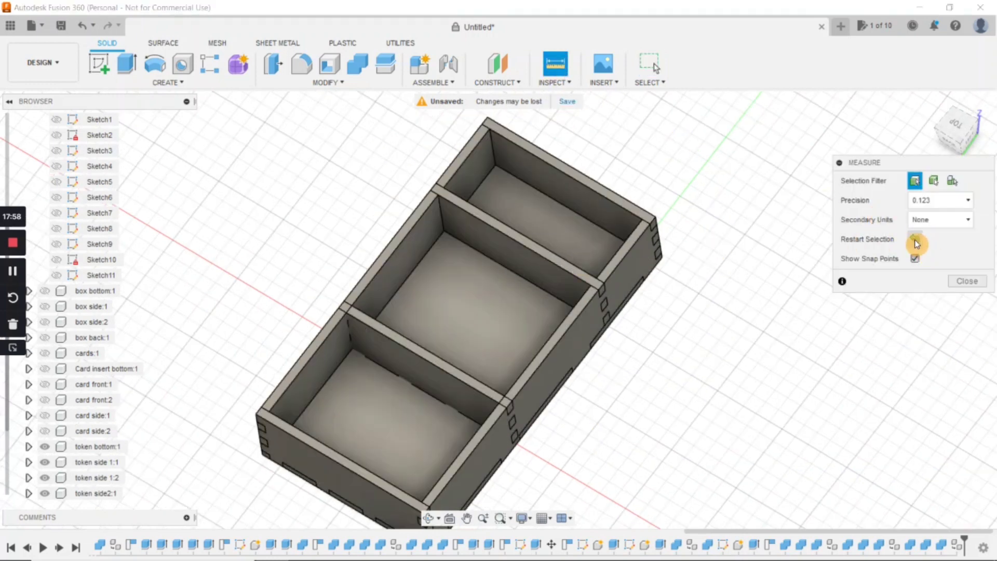
click(511, 275)
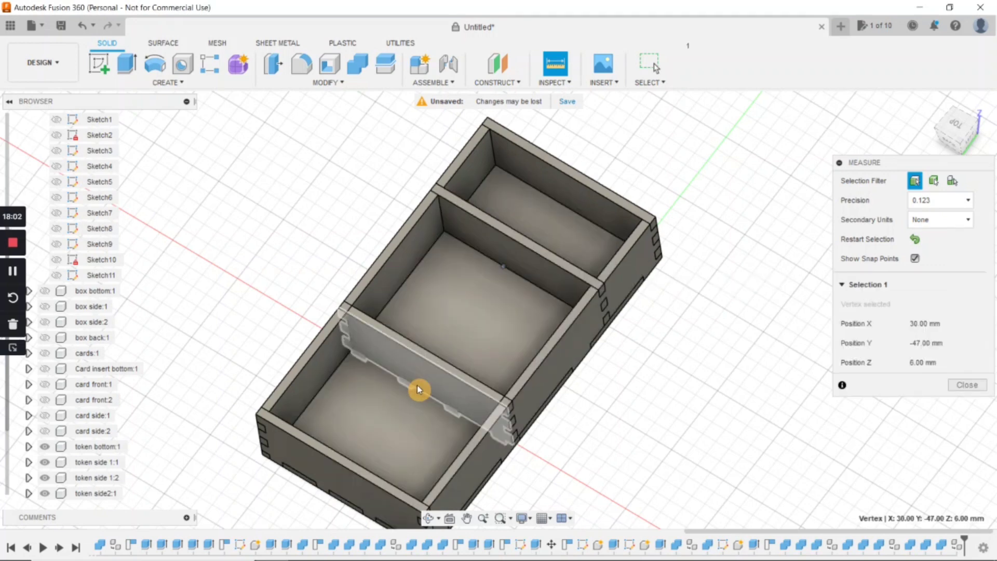
click(418, 389)
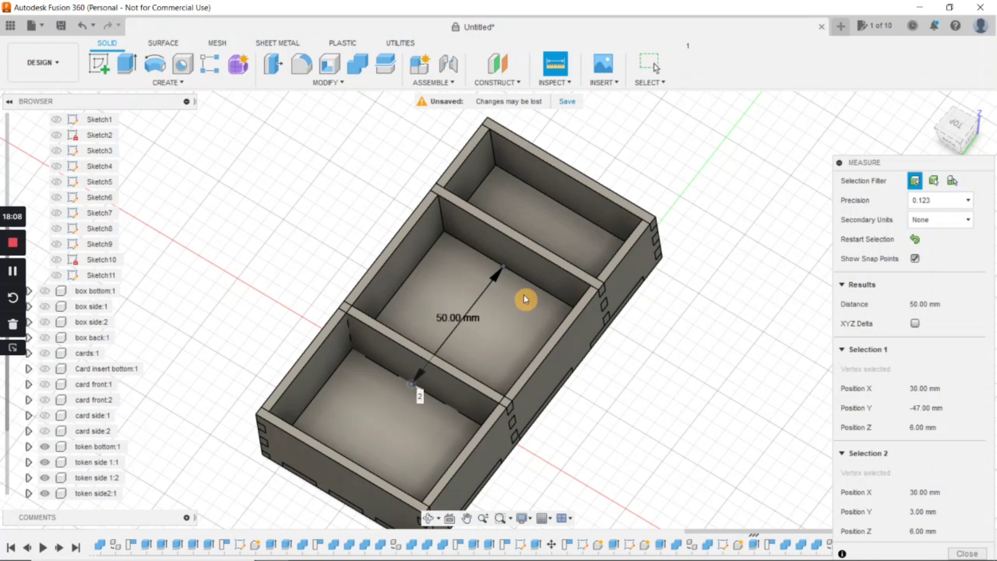
click(915, 240)
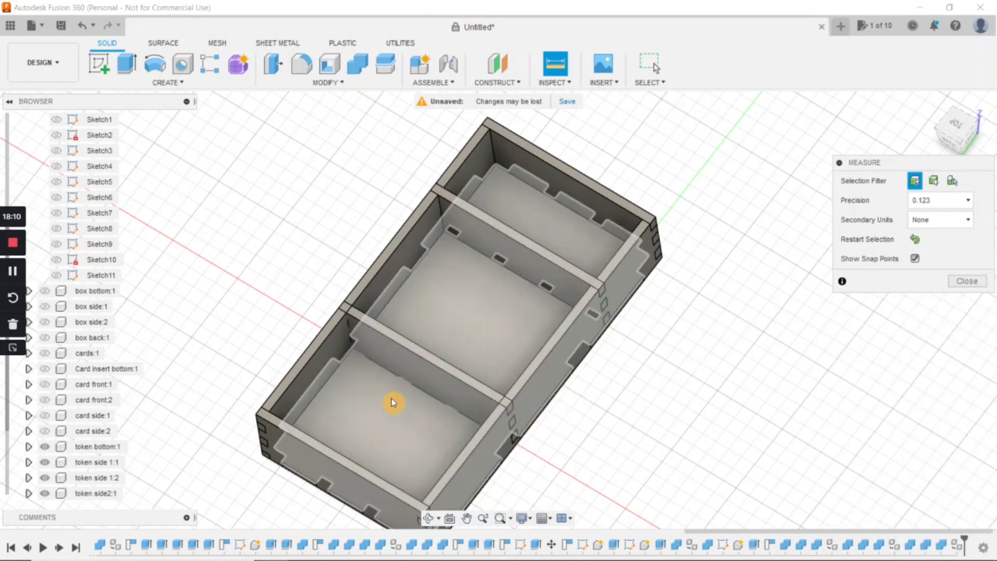
Measure the distance between the second divider's lower corner and the facing lower inner corner of the nearest end panel.
shift+middle_drag(392, 426, 383, 391)
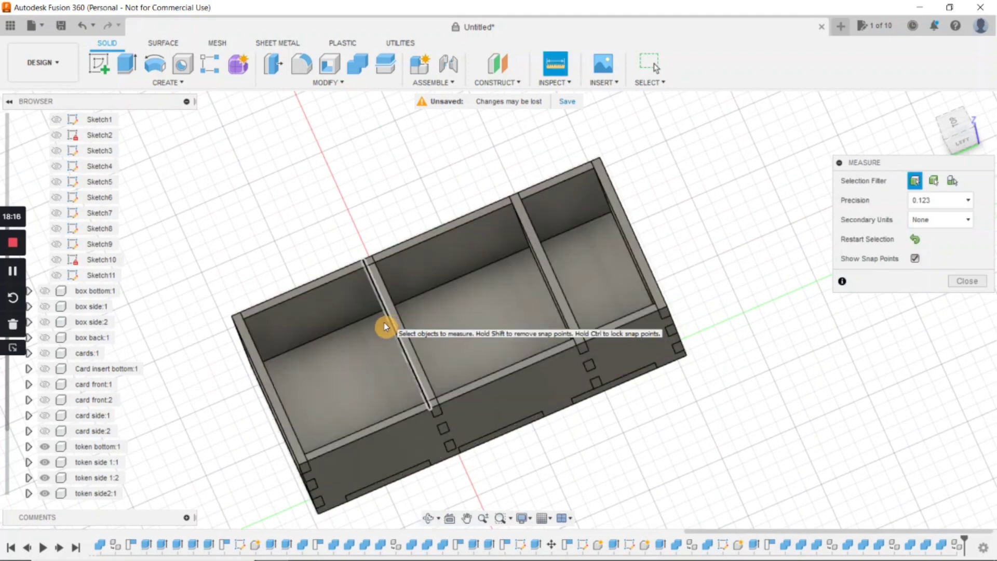
click(382, 311)
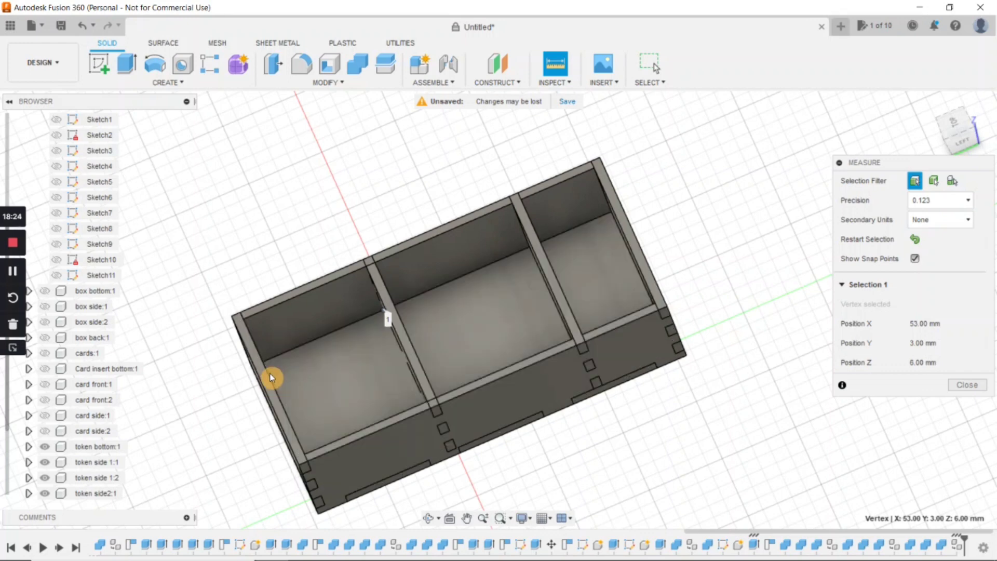
shift+middle_drag(272, 376, 298, 377)
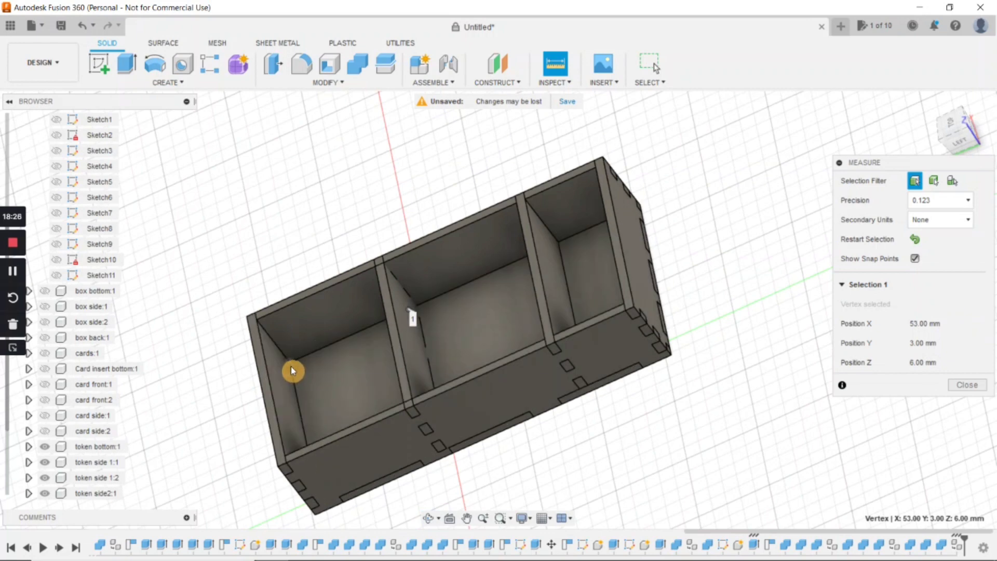
click(291, 368)
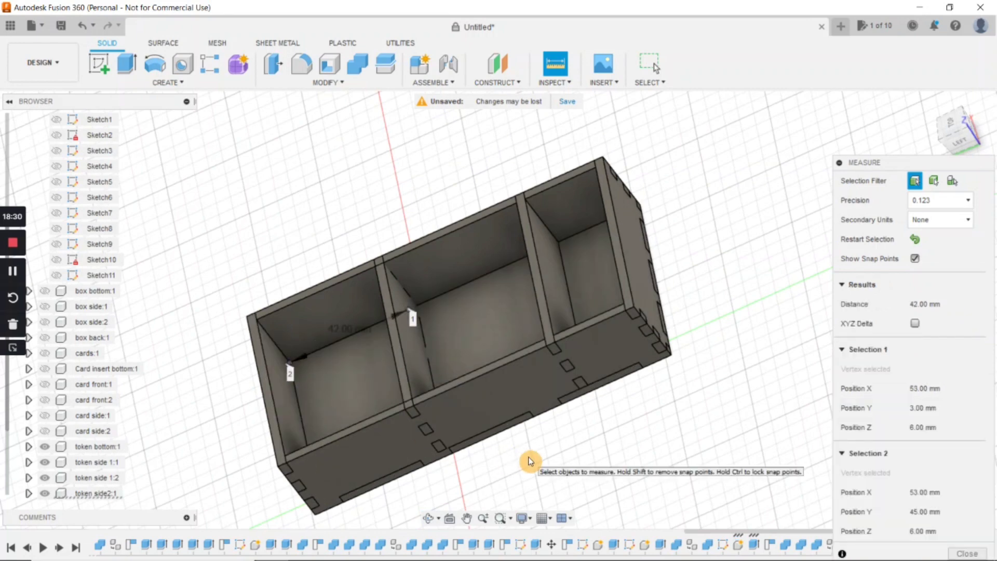
key(Escape)
Cut the second divider's tabs out of token bottom:1 with Combine, keeping the tool body.
shift+middle_drag(616, 467, 655, 472)
click(357, 63)
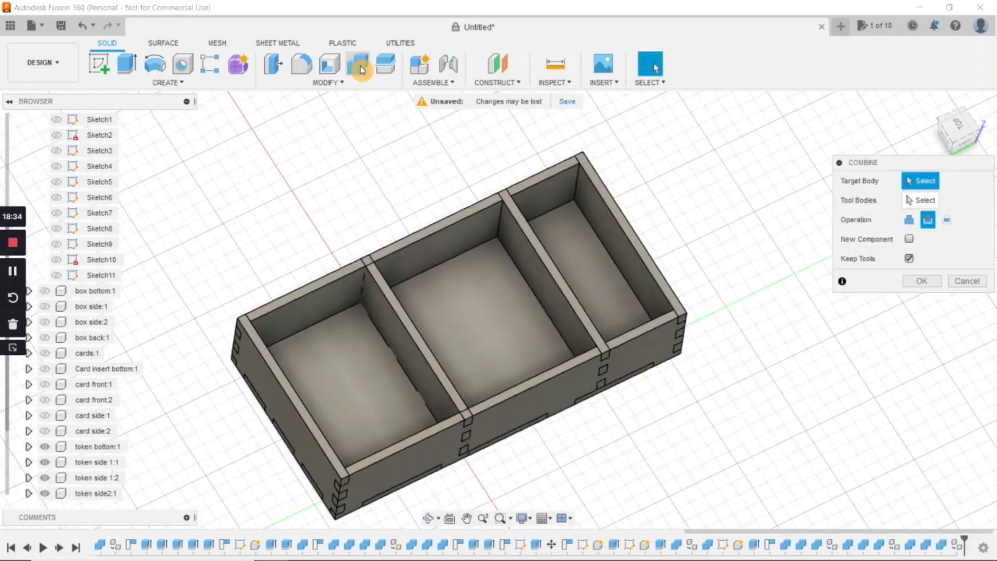
click(376, 403)
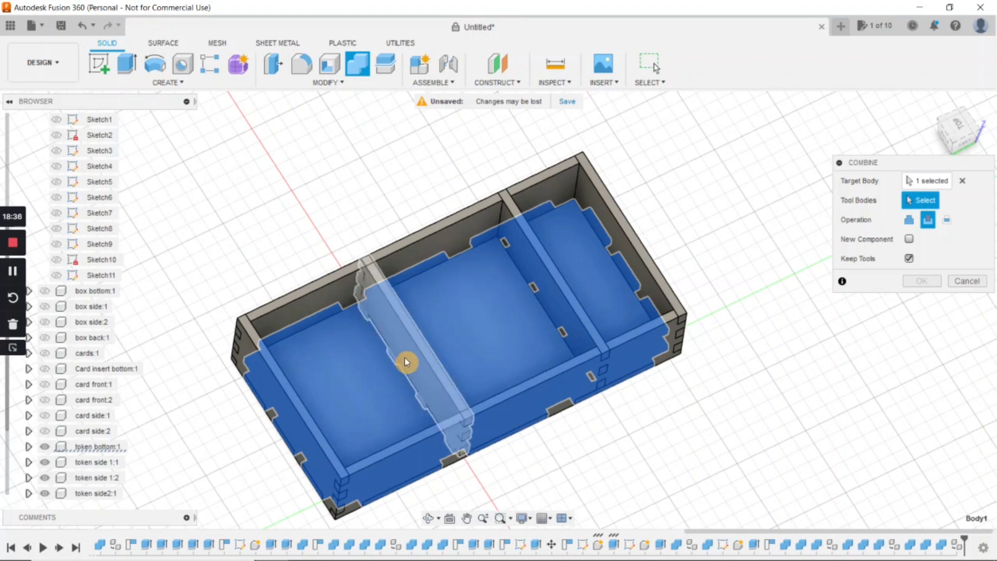
click(404, 357)
click(922, 280)
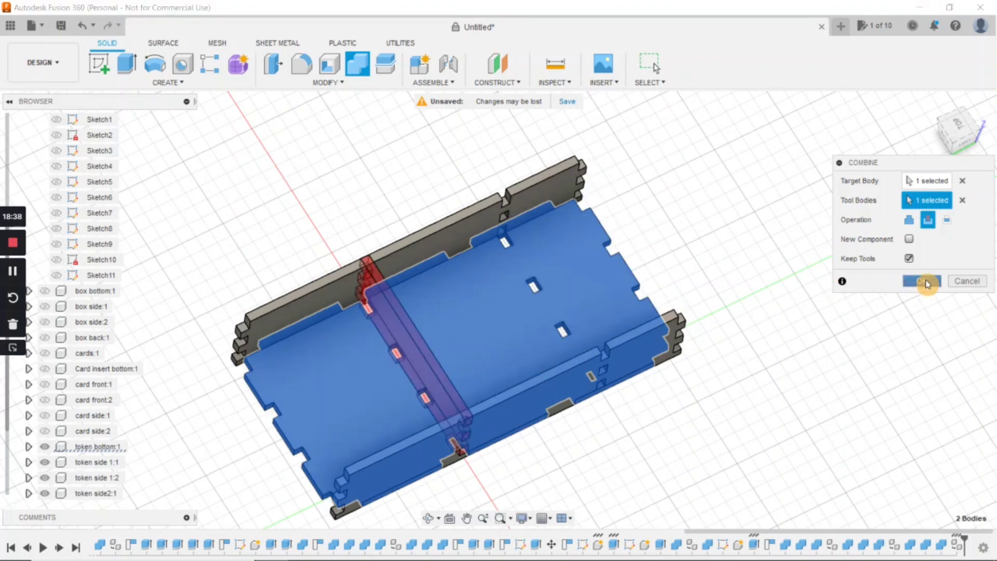
Cut the second divider's tabs out of side panel token side 1:1 with Combine, keeping the tool body.
click(361, 64)
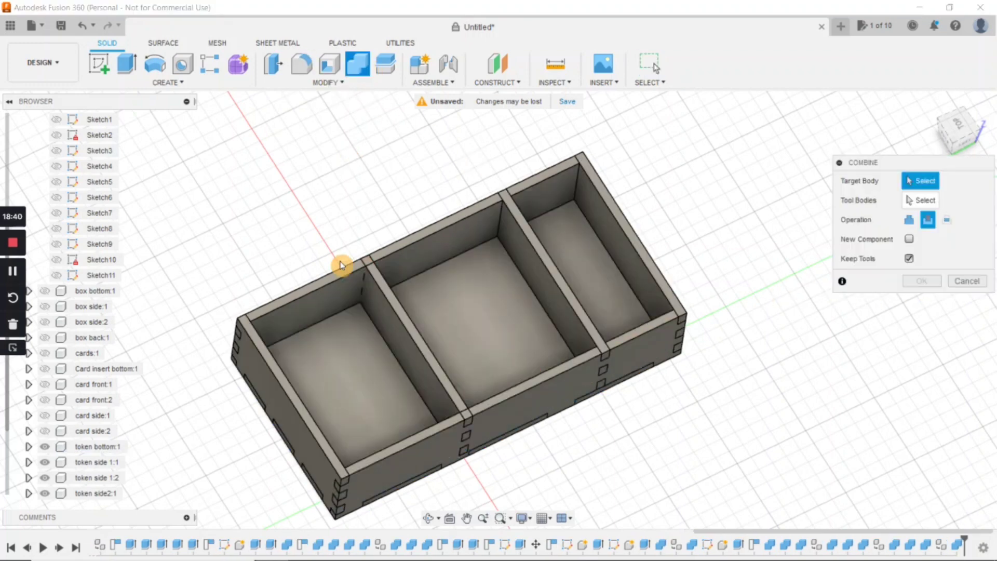
click(388, 328)
click(394, 336)
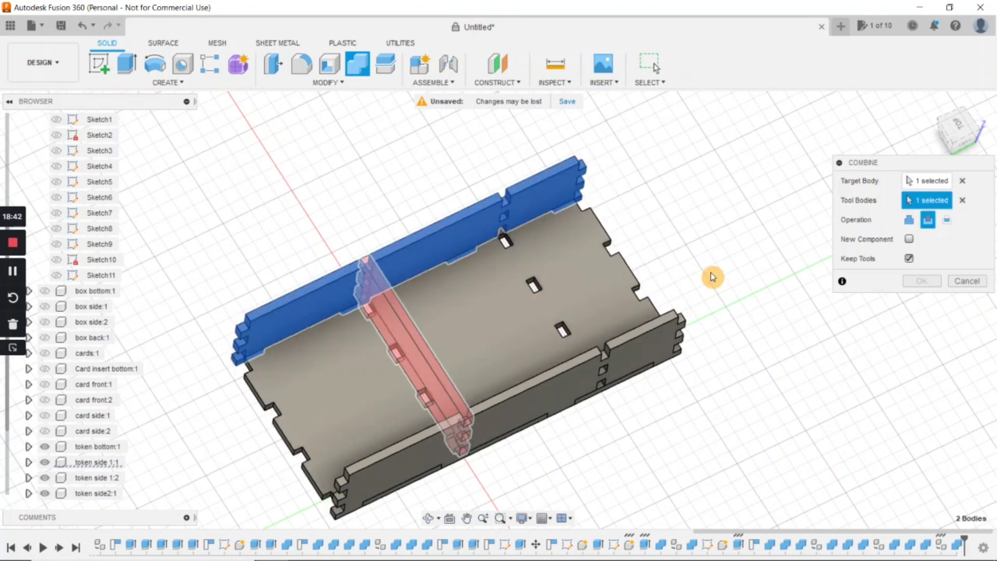
click(921, 280)
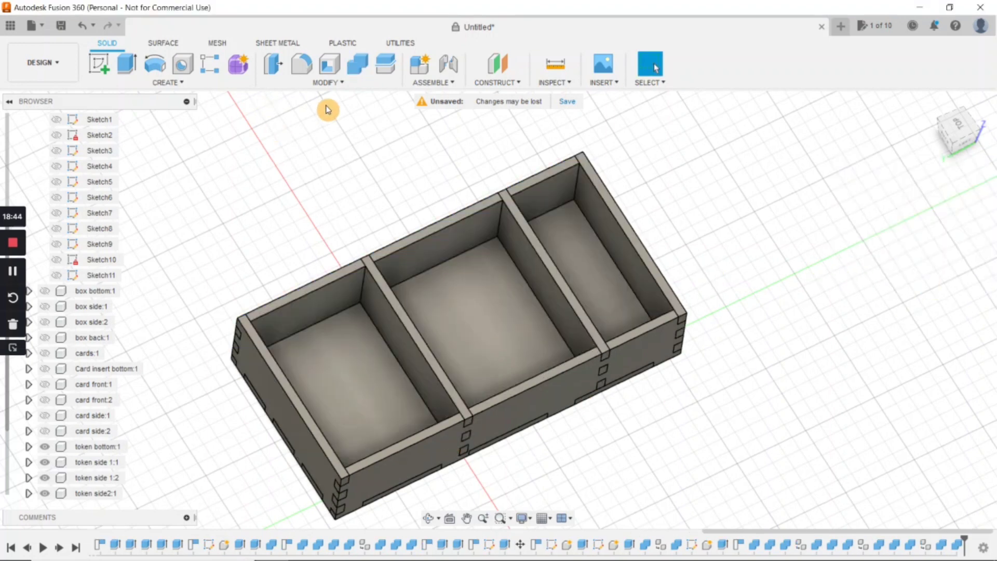
Cut the second divider's tabs out of side panel token side 1:2 with Combine, keeping the tool body.
click(357, 65)
click(410, 380)
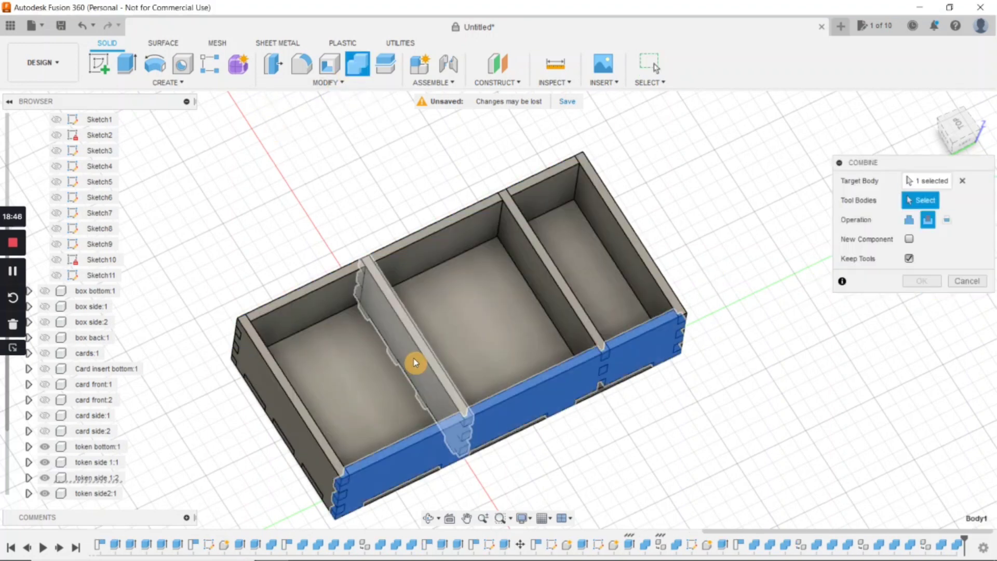
click(416, 360)
click(920, 282)
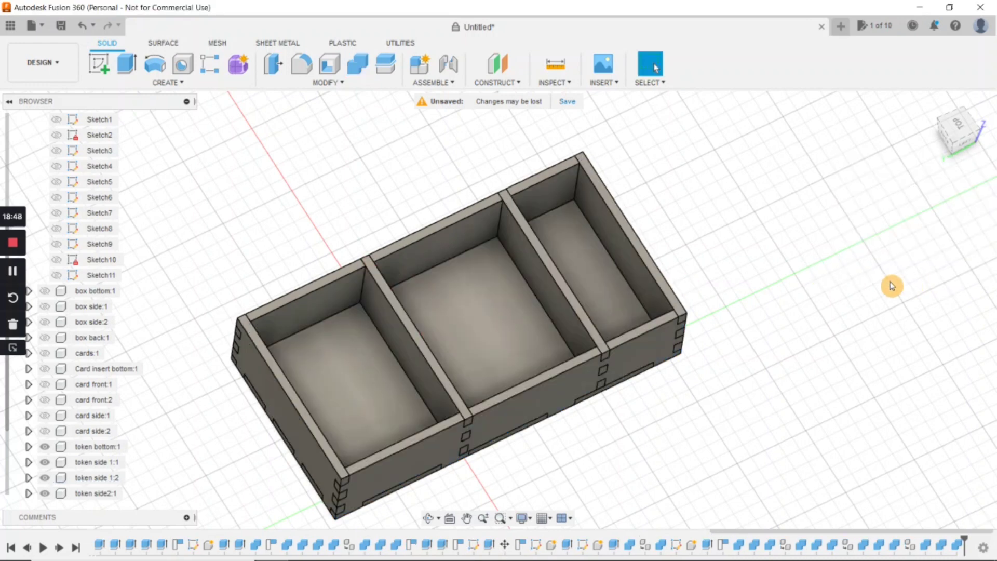
Try lifting the second divider token side2:4 out of the insert by 60 mm in Y to check the slots beneath it.
key(m)
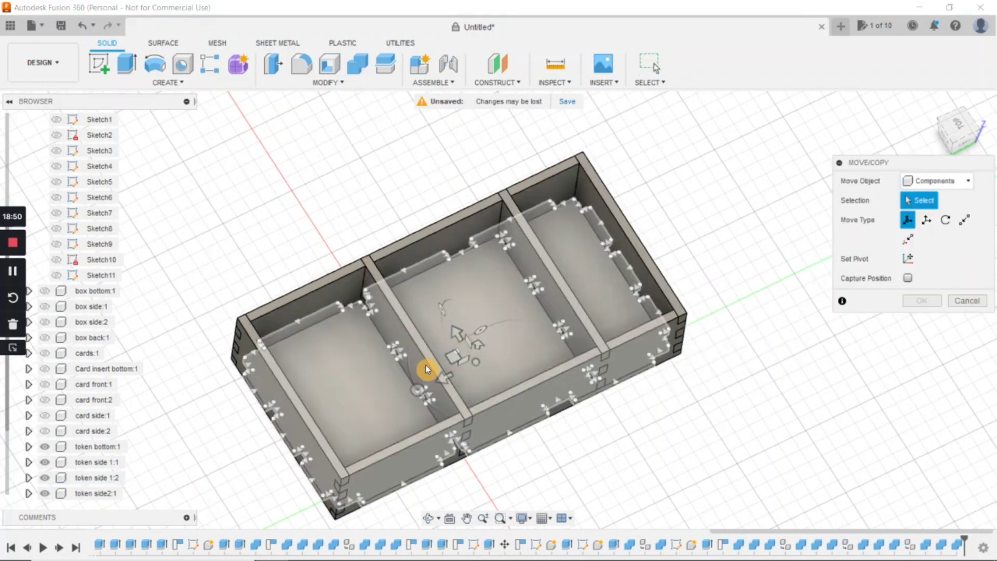
click(425, 367)
click(425, 369)
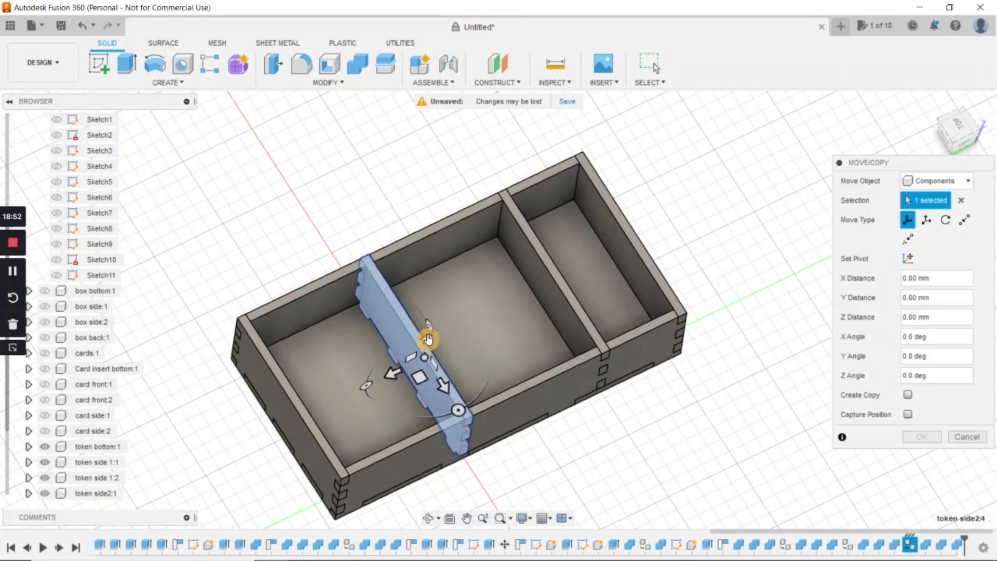
drag(426, 340, 442, 248)
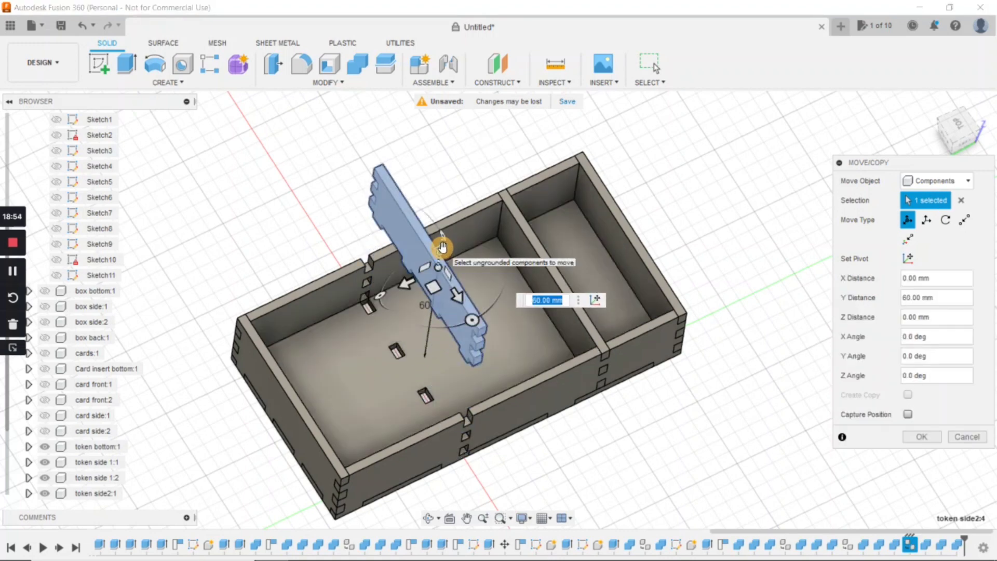
key(Return)
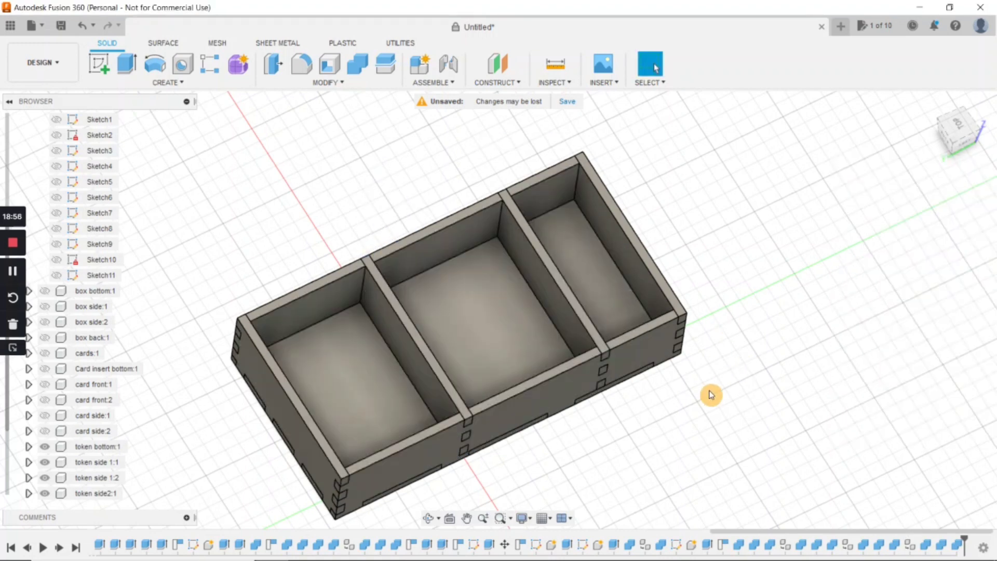
Show the cards and all card insert components: both card sides, both card fronts and the card insert bottom.
shift+middle_drag(696, 425, 712, 389)
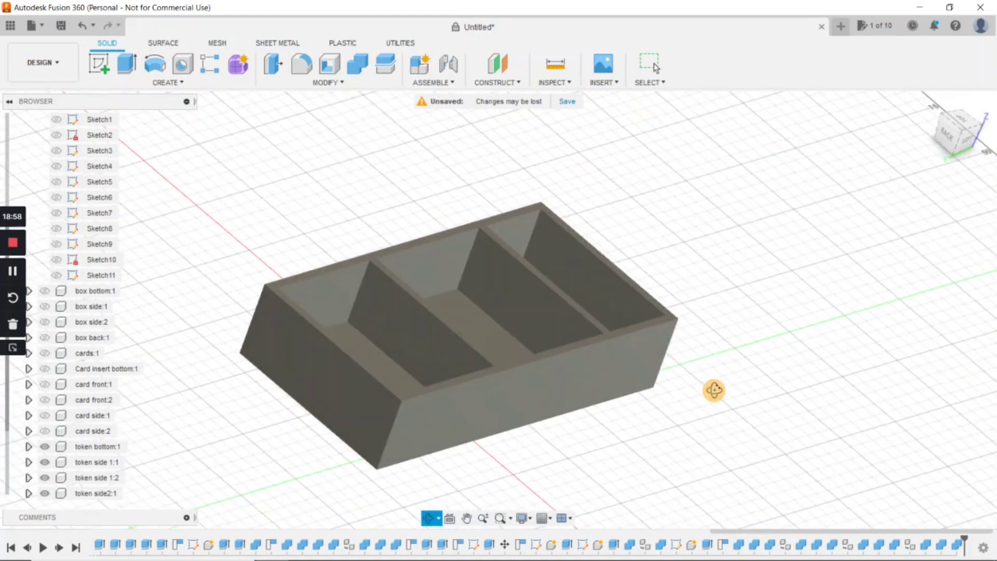
scroll(717, 396, down, 5)
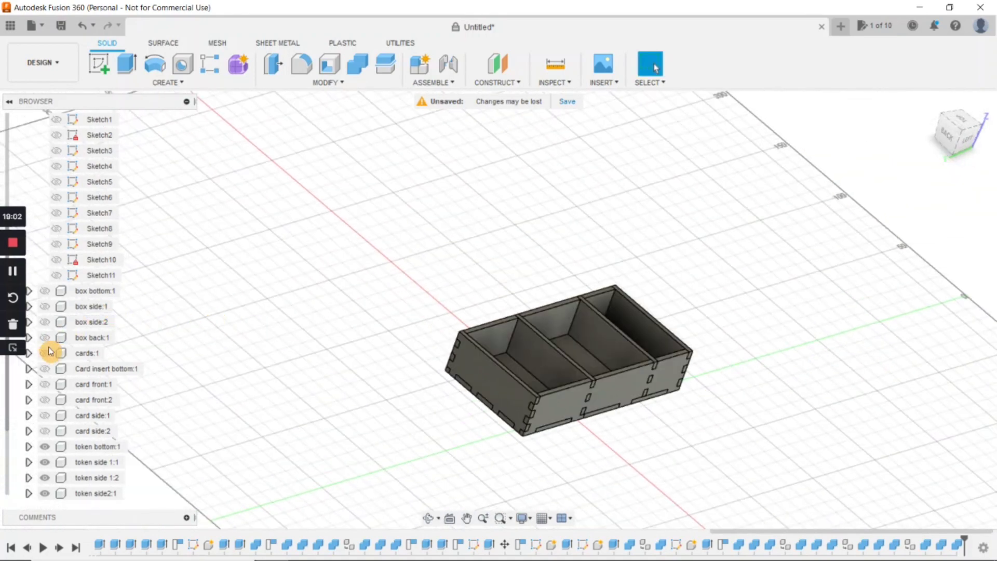
click(44, 431)
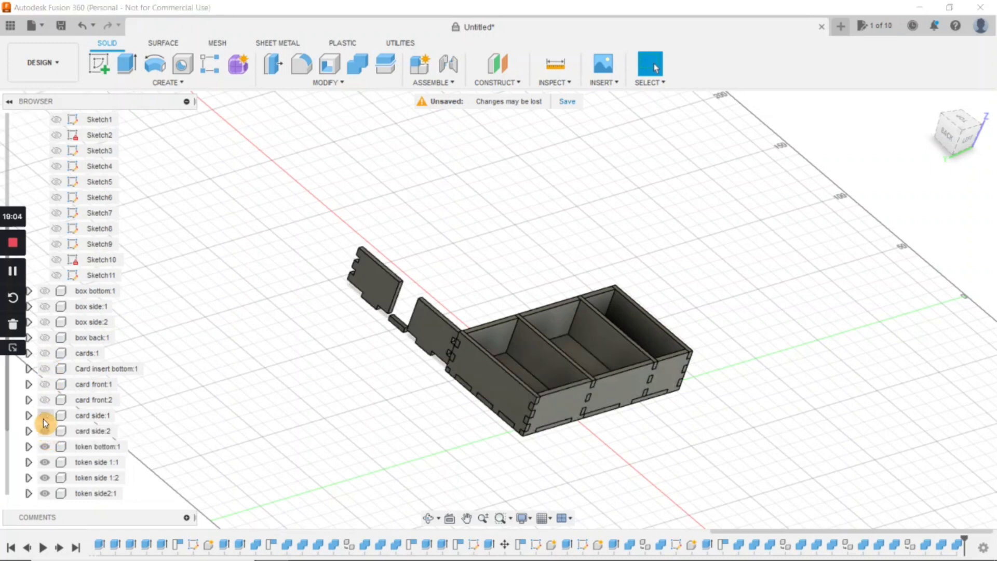
click(44, 415)
click(45, 400)
click(45, 384)
click(45, 369)
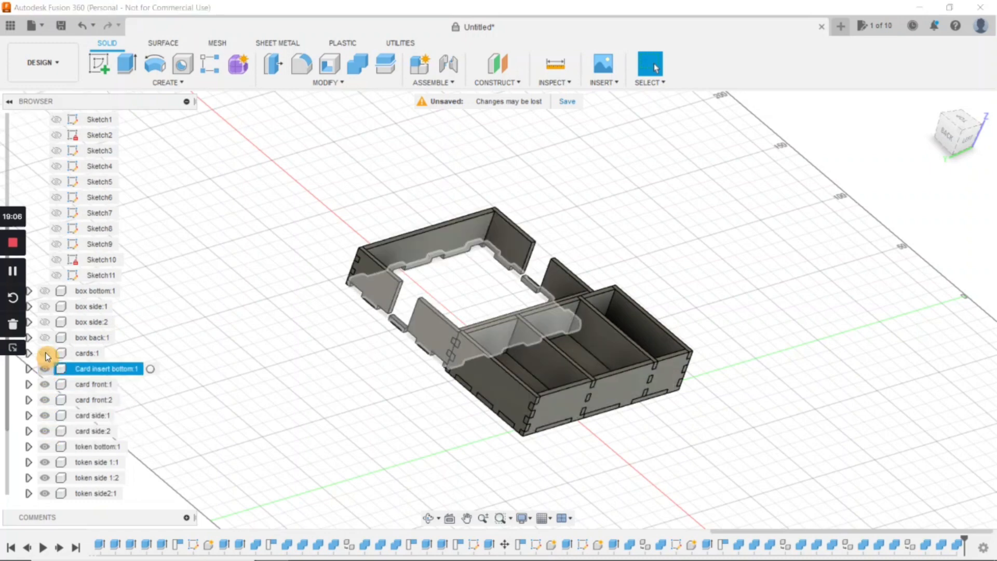
click(45, 353)
Show the outer box components: box back, both box sides and box bottom.
click(44, 338)
click(45, 322)
click(45, 306)
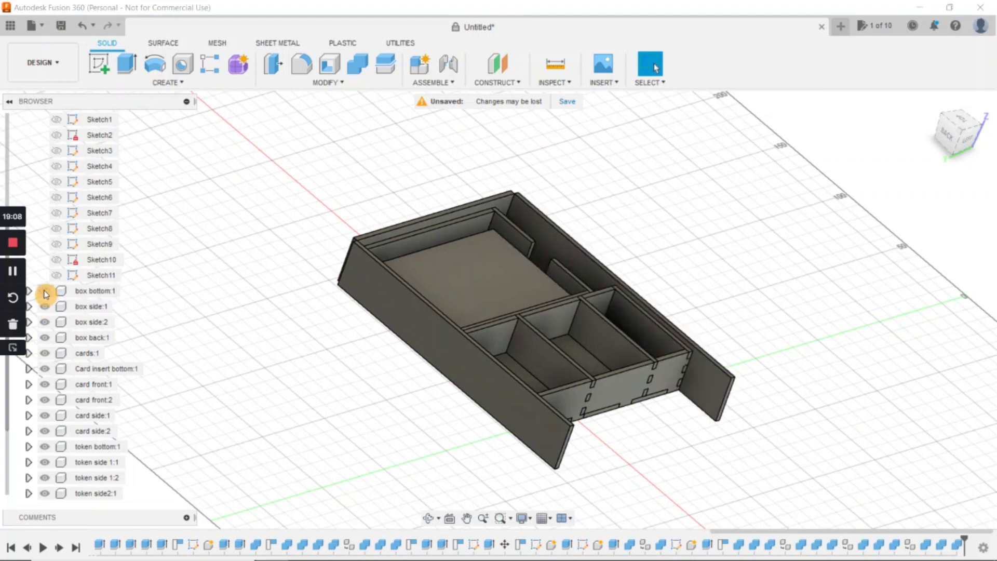
click(45, 291)
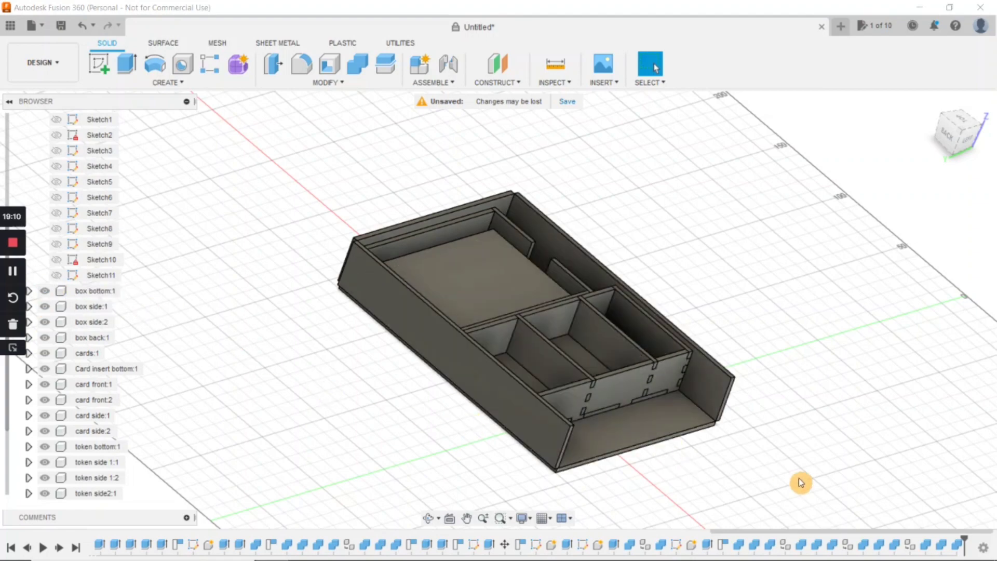
Inspect the complete box with its card and token inserts from several angles, including the home view.
shift+middle_drag(798, 470, 687, 480)
click(946, 119)
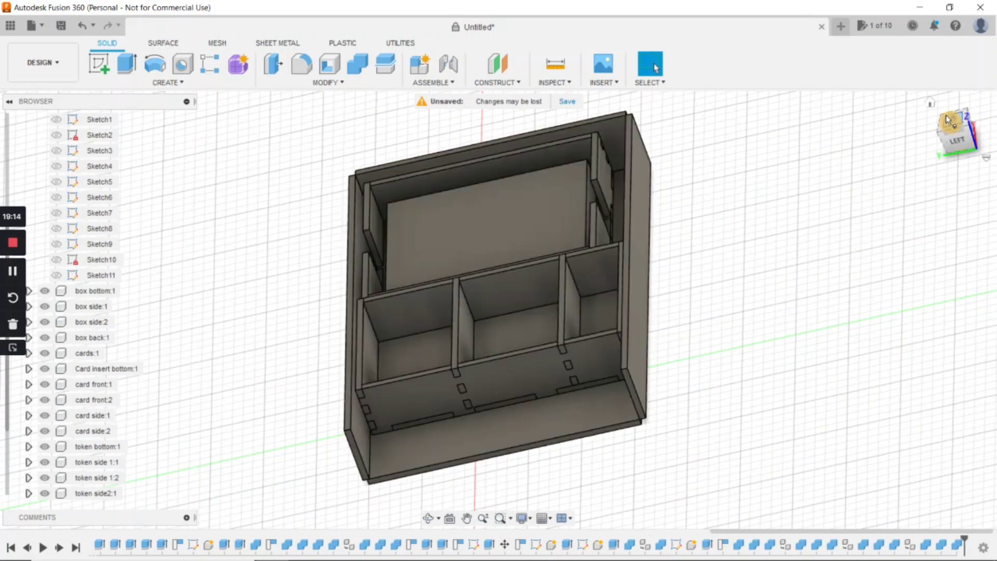
click(933, 105)
scroll(719, 317, down, 1)
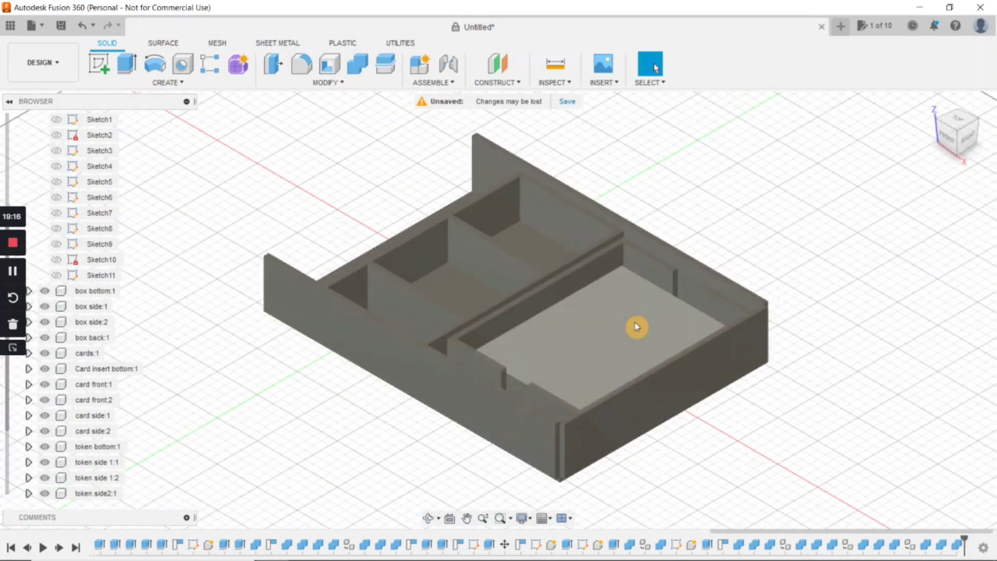
scroll(607, 344, up, 2)
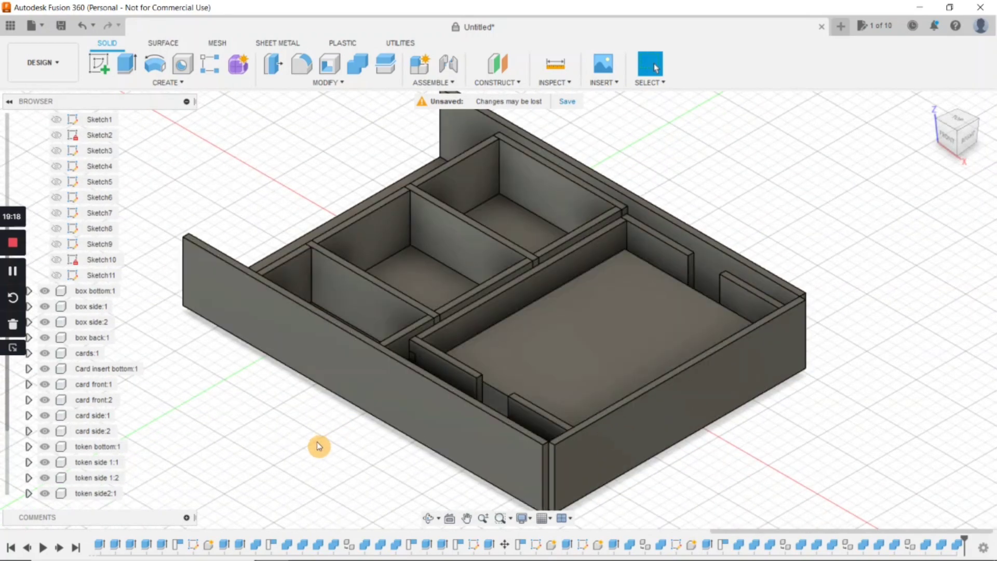
shift+middle_drag(317, 449, 501, 436)
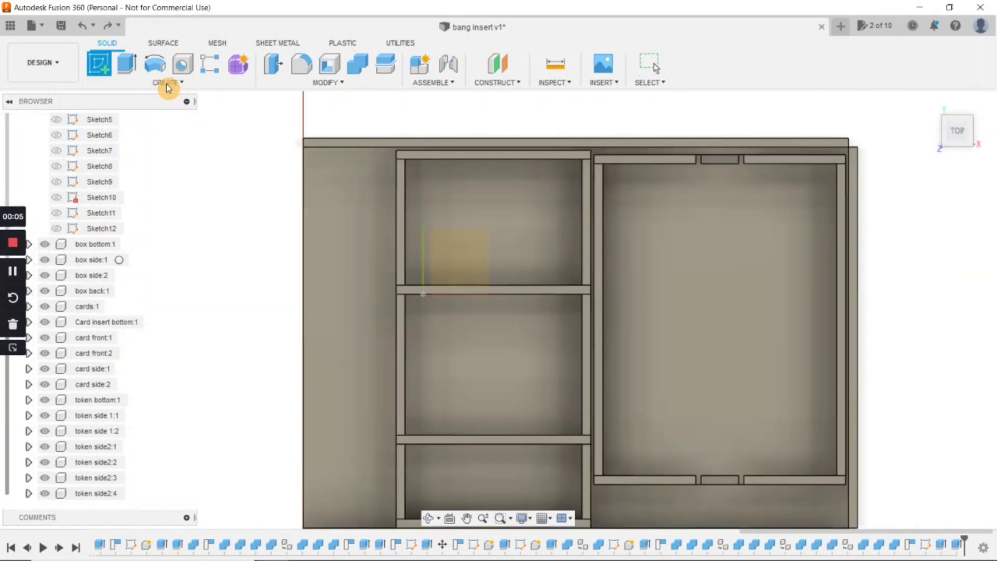
Sketch a rectangle about 30 mm wide on the upper face of the box bottom, covering the open strip beside the token insert.
click(336, 200)
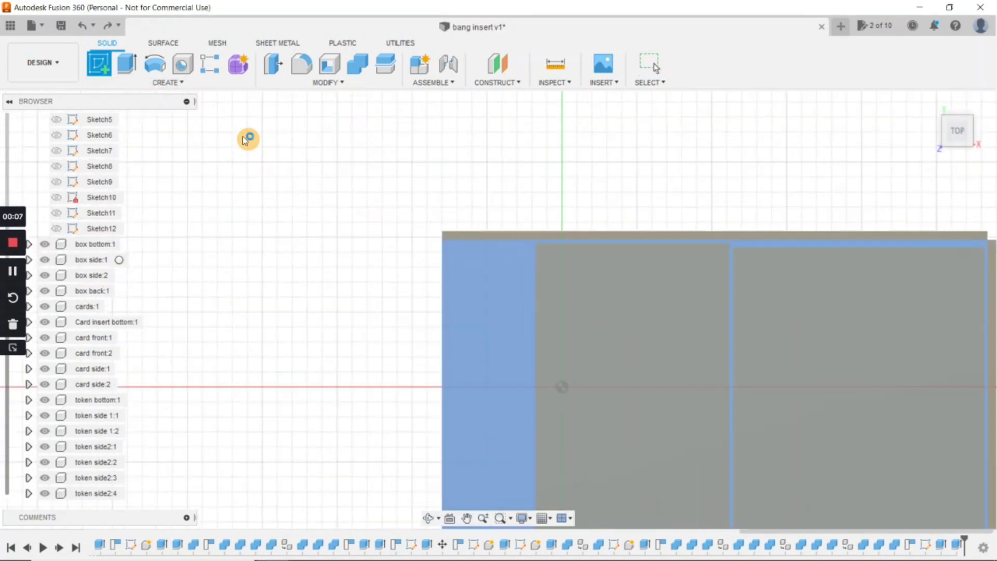
click(127, 64)
scroll(543, 335, down, 1)
middle_drag(524, 342, 444, 232)
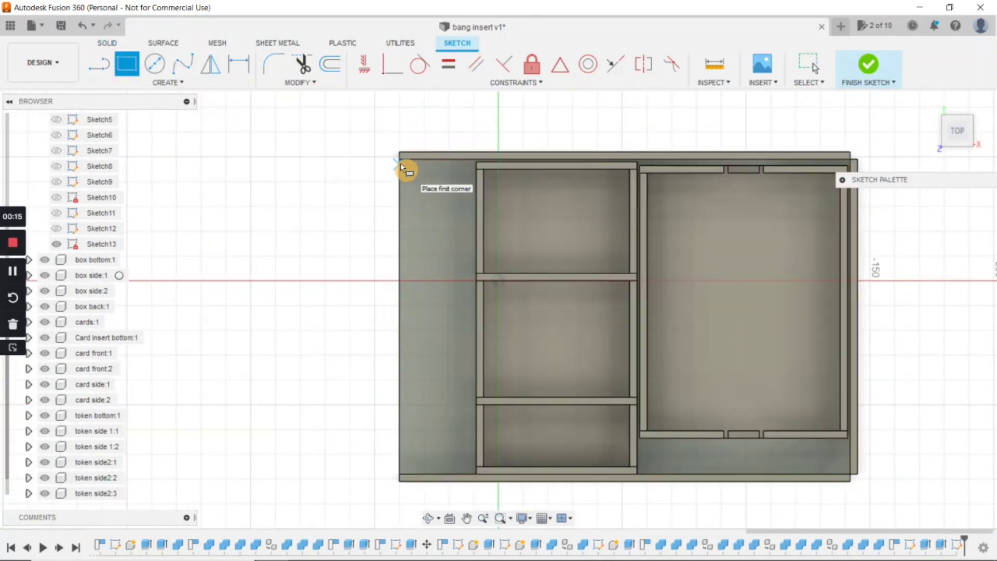
click(476, 473)
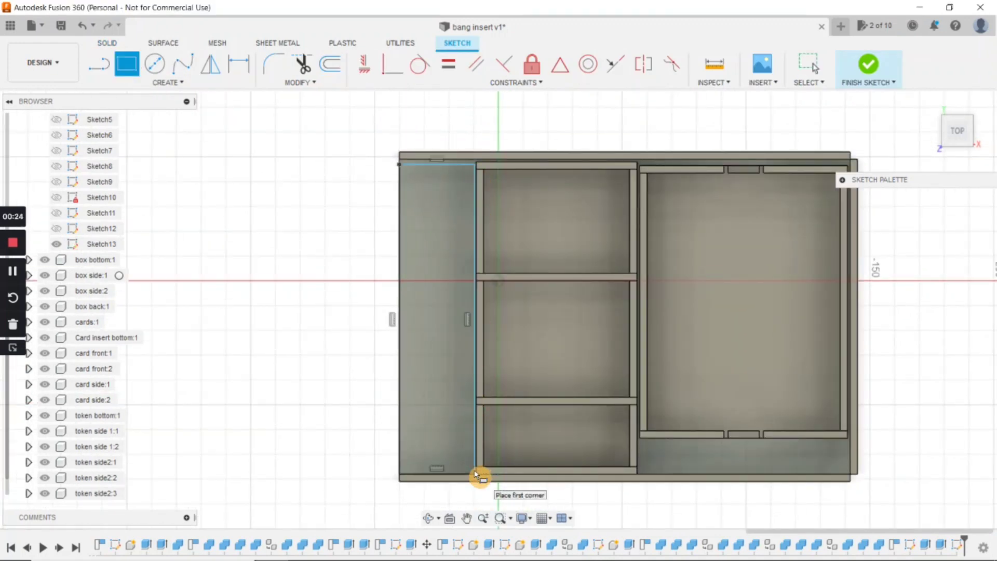
Dimension the rectangle to 31 mm wide and 124 mm long.
click(421, 166)
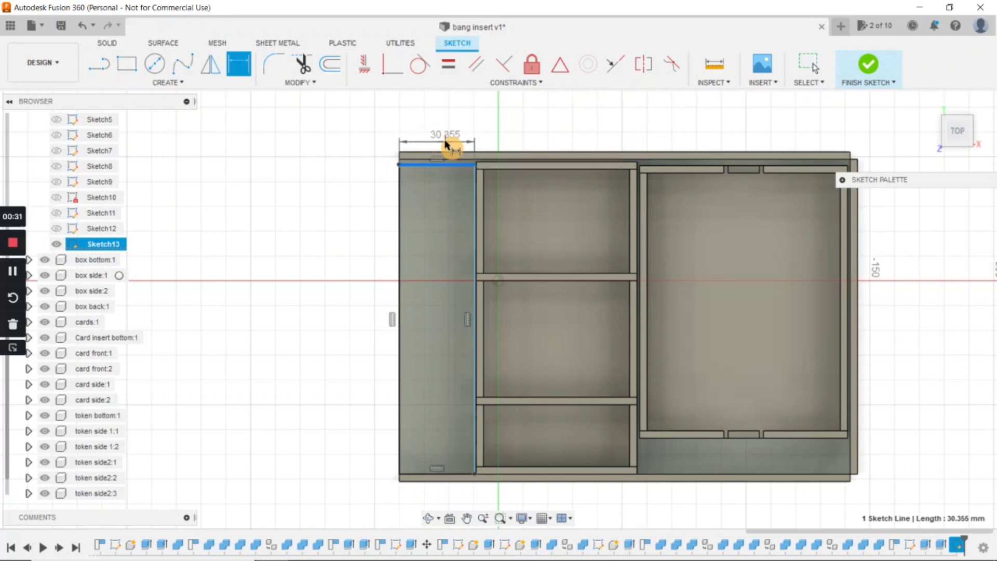
click(445, 144)
text(31)
click(397, 318)
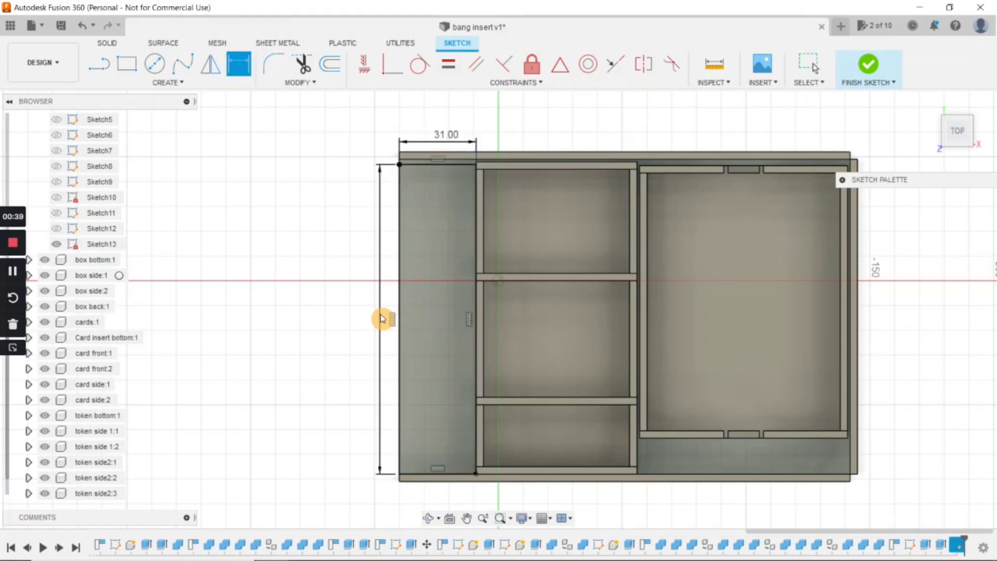
key(Return)
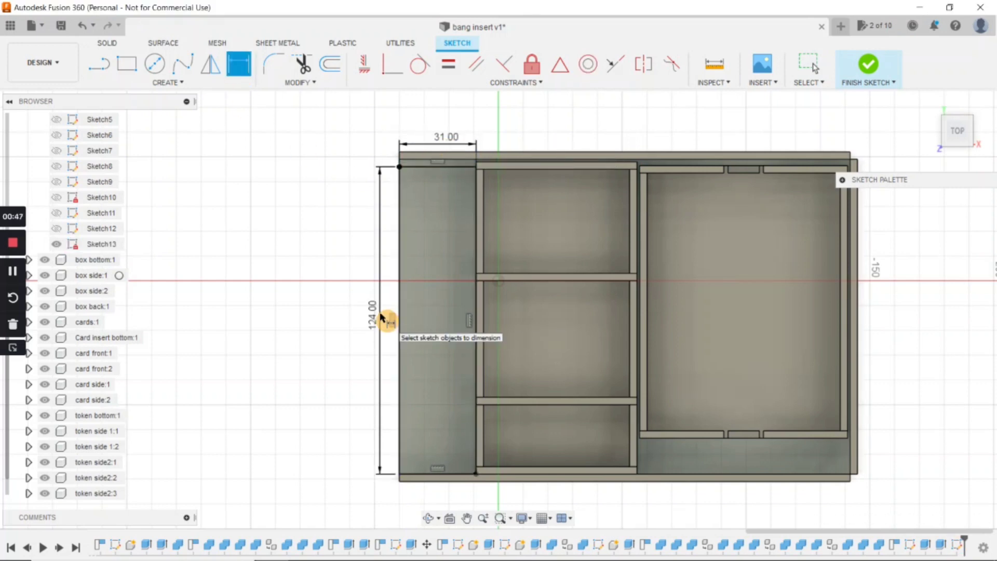
Finish the sketch and extrude the rectangle 3 mm as a new component.
click(866, 73)
key(e)
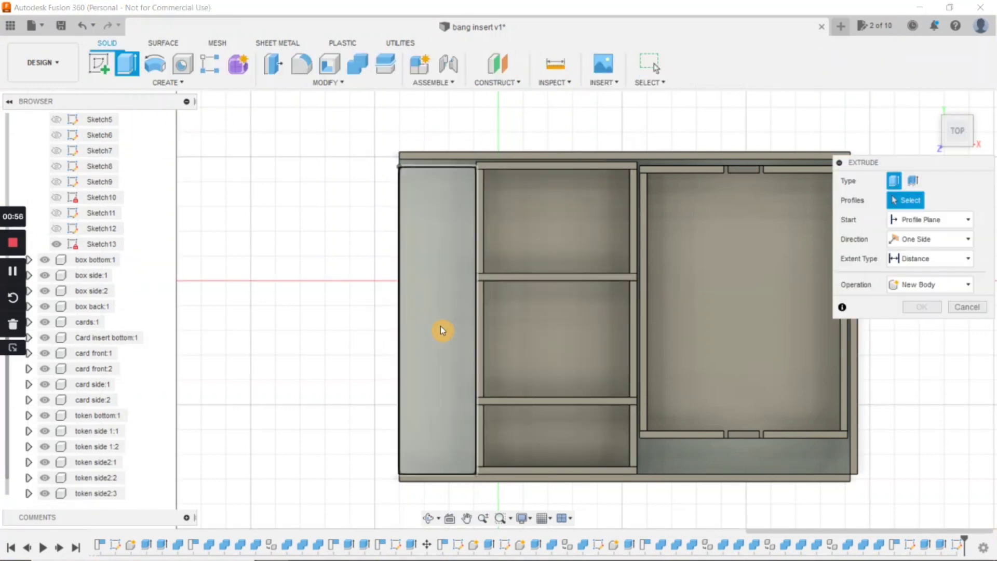
click(459, 300)
text(3)
click(929, 324)
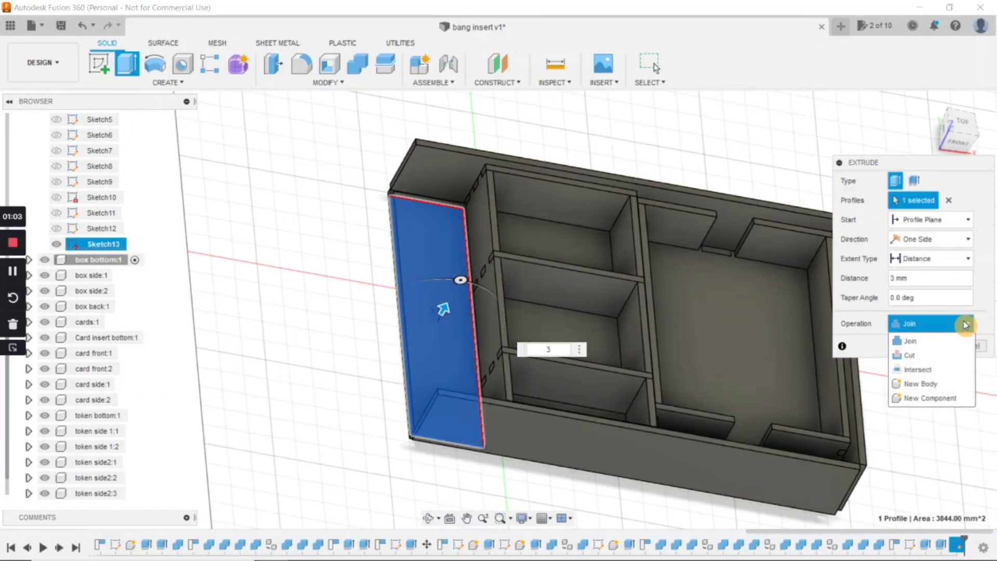
click(929, 403)
click(921, 345)
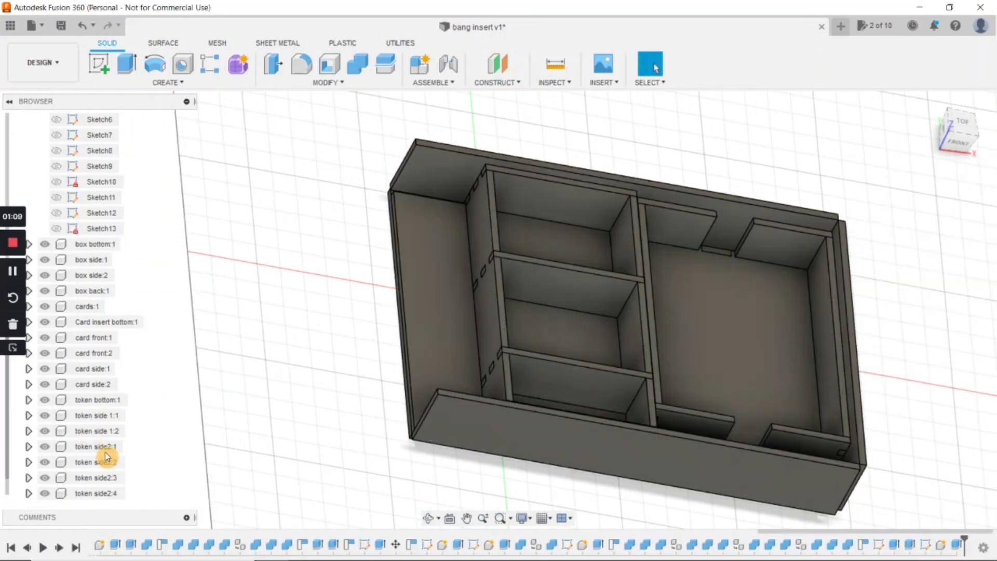
Rename the newly extruded 3 mm strip component as dice bottom.
right_click(102, 493)
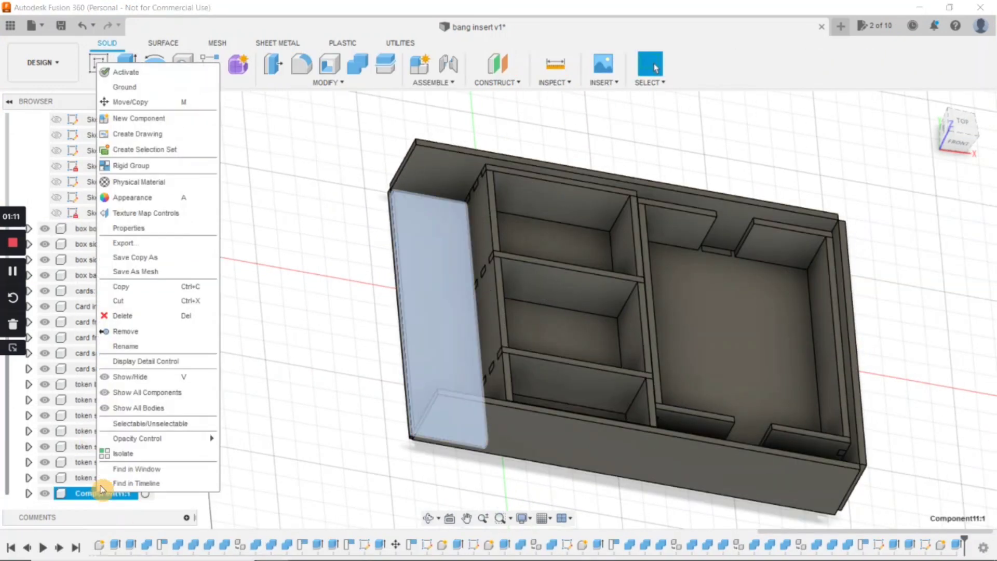
click(133, 345)
text(dice bottom)
key(Return)
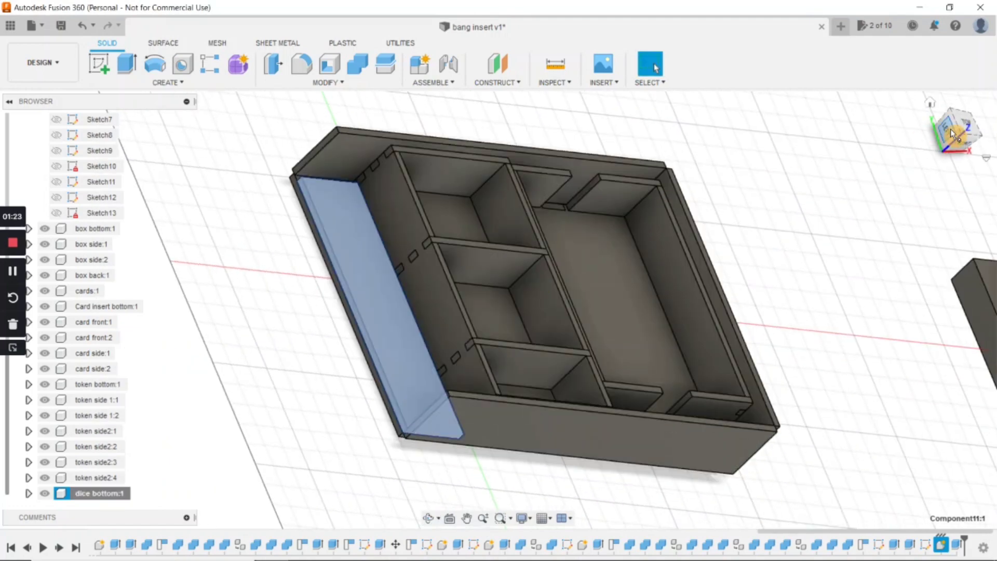
Hide the box, card and token components so that only the dice bottom stays visible.
click(950, 129)
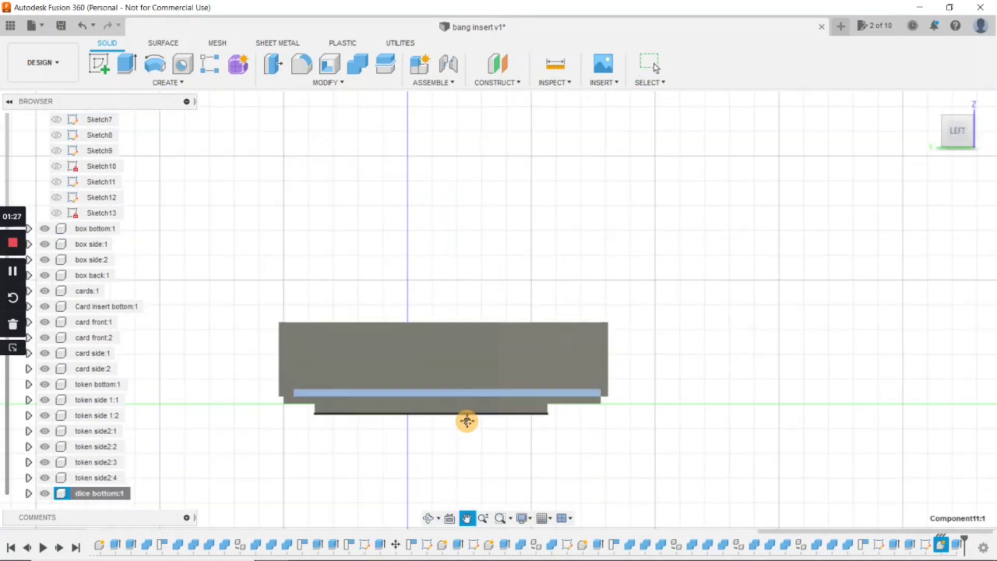
shift+middle_drag(465, 419, 225, 303)
click(45, 229)
click(45, 244)
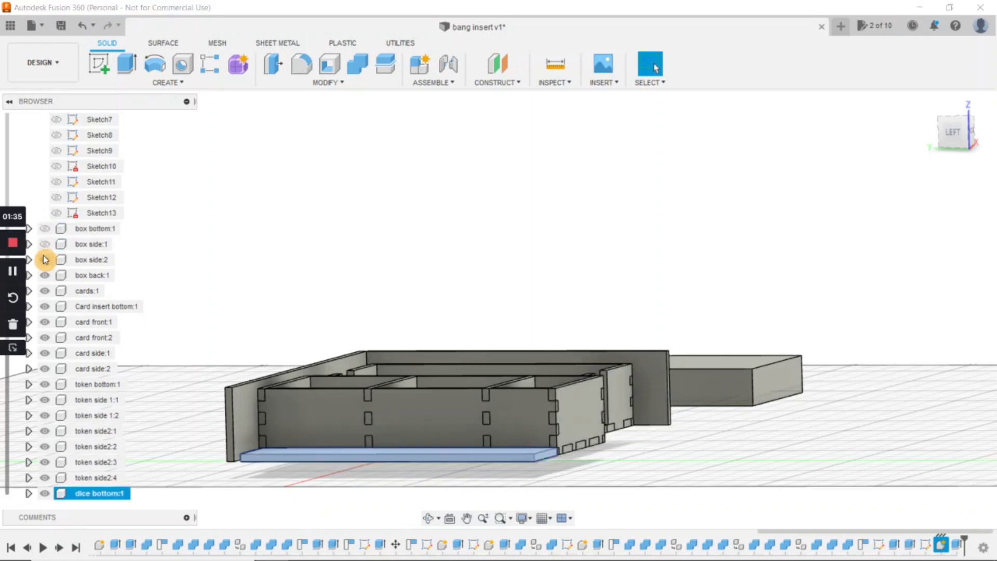
click(45, 260)
click(45, 275)
click(45, 290)
click(45, 306)
click(45, 322)
click(45, 337)
click(45, 400)
click(45, 415)
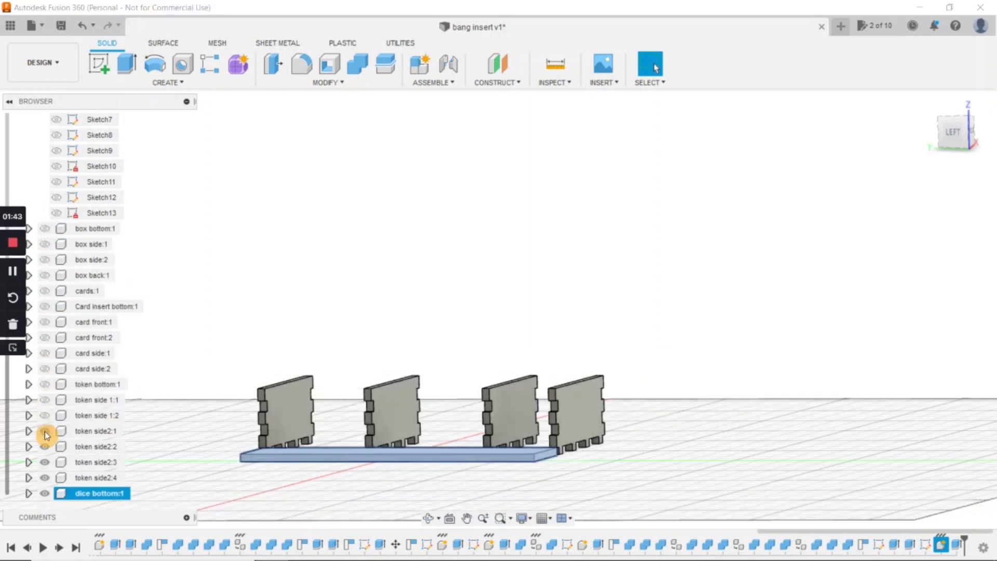
click(45, 431)
click(44, 446)
click(44, 462)
click(44, 477)
Start a sketch on the dice bottom's long outer side face and draw a 124 mm by 15 mm rectangle standing on its upper edge.
shift+middle_drag(169, 437, 150, 451)
click(98, 65)
click(269, 459)
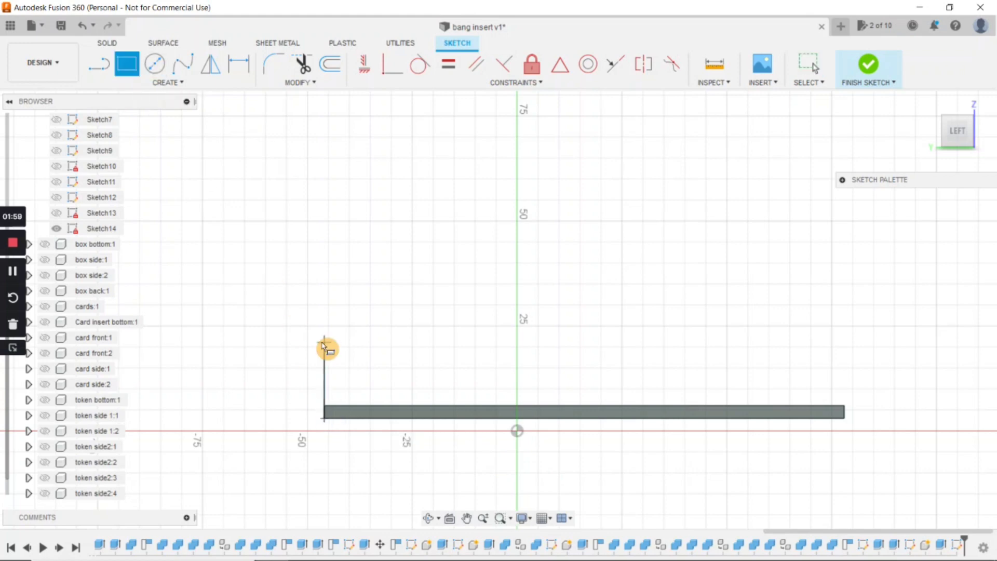
click(845, 344)
key(Escape)
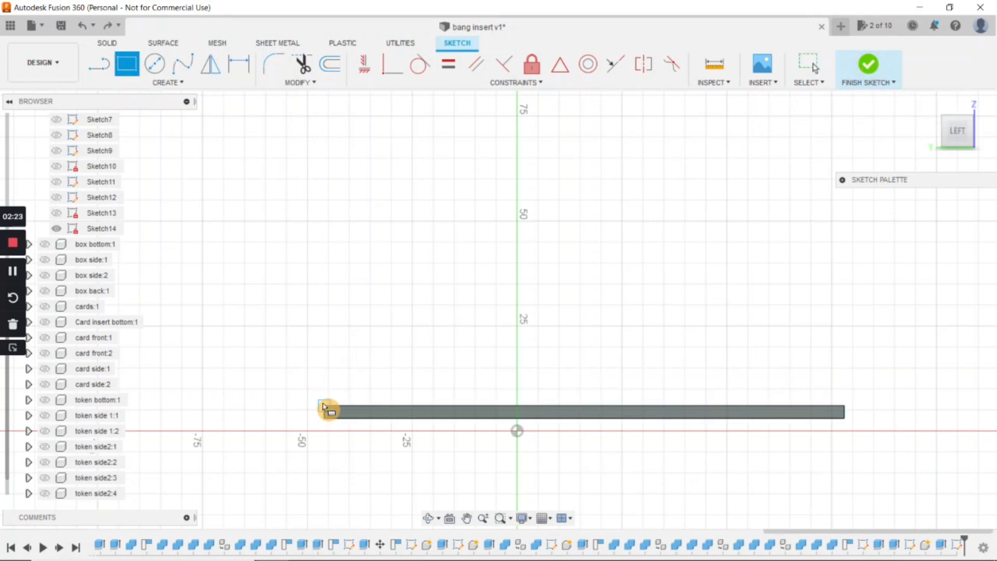
click(324, 406)
text(15)
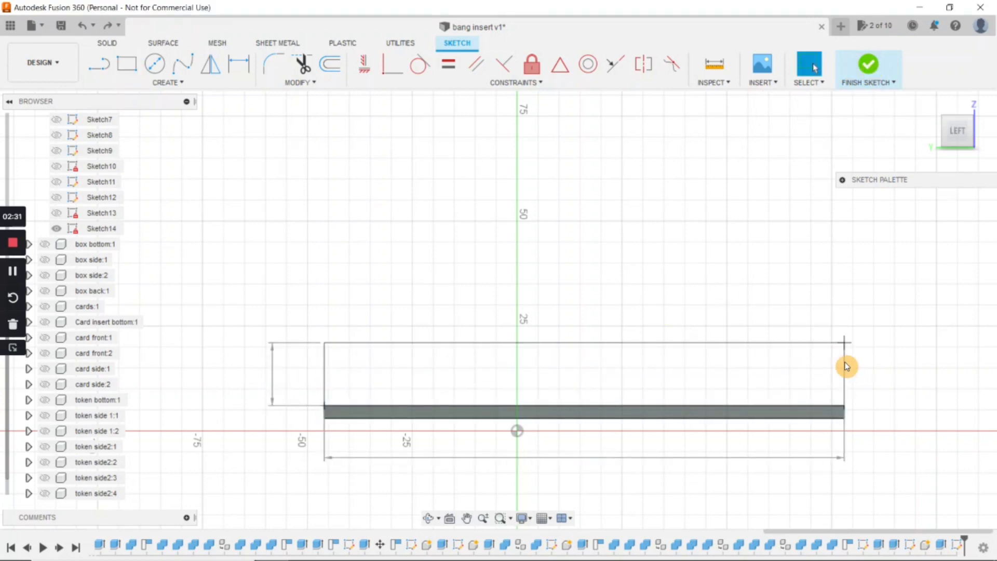
key(Return)
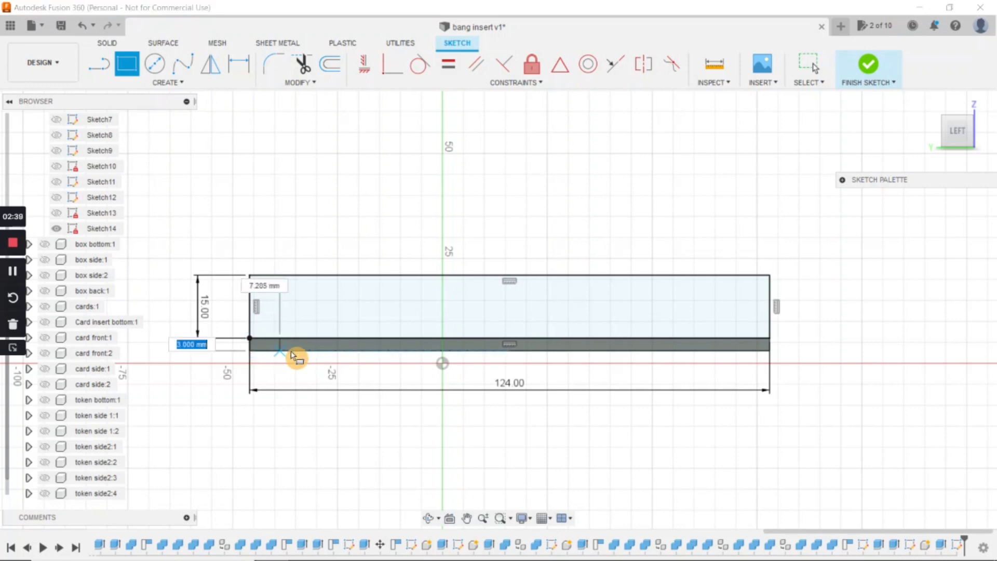
Draw a 10 mm by 3 mm tab below the rectangle at one end and pattern it into four tabs along the full length.
key(Return)
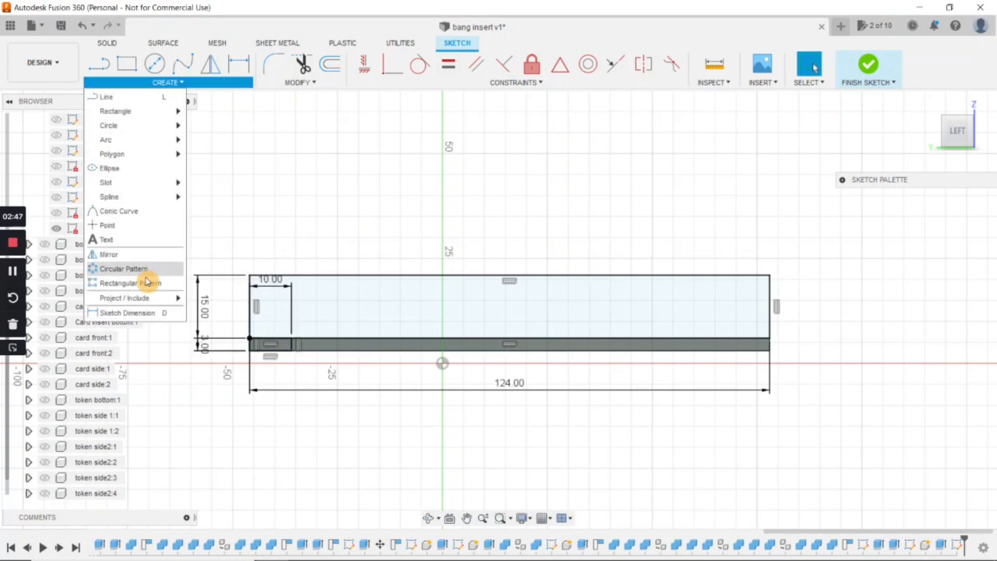
click(135, 282)
click(293, 345)
drag(293, 347, 734, 340)
scroll(693, 342, up, 2)
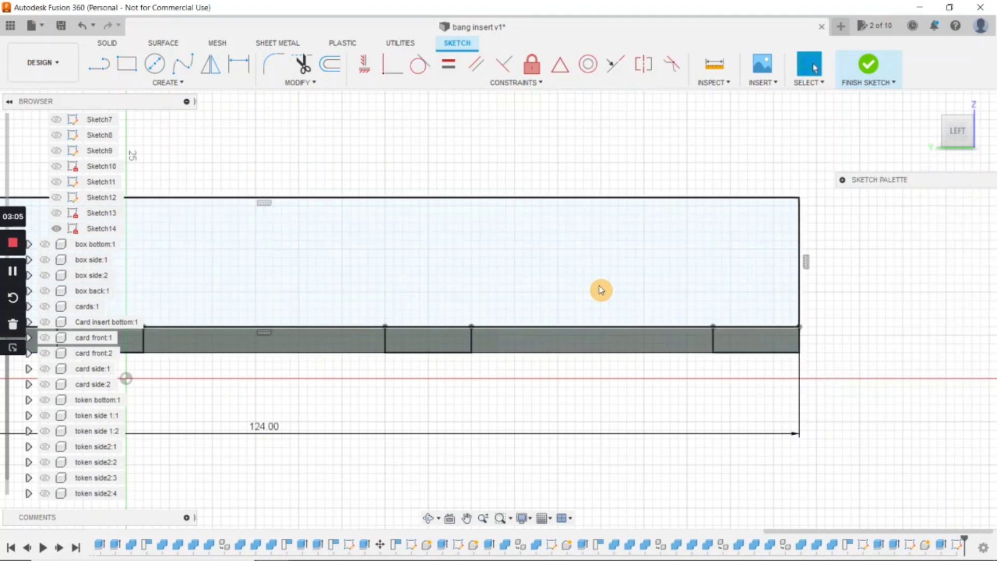
Extrude the side rectangle and its four tabs 3 mm inward over the dice bottom as a new component, using the Two Sides direction.
mouse_move(596, 289)
shift+middle_down()
mouse_move(432, 263)
mouse_move(521, 327)
shift+middle_up()
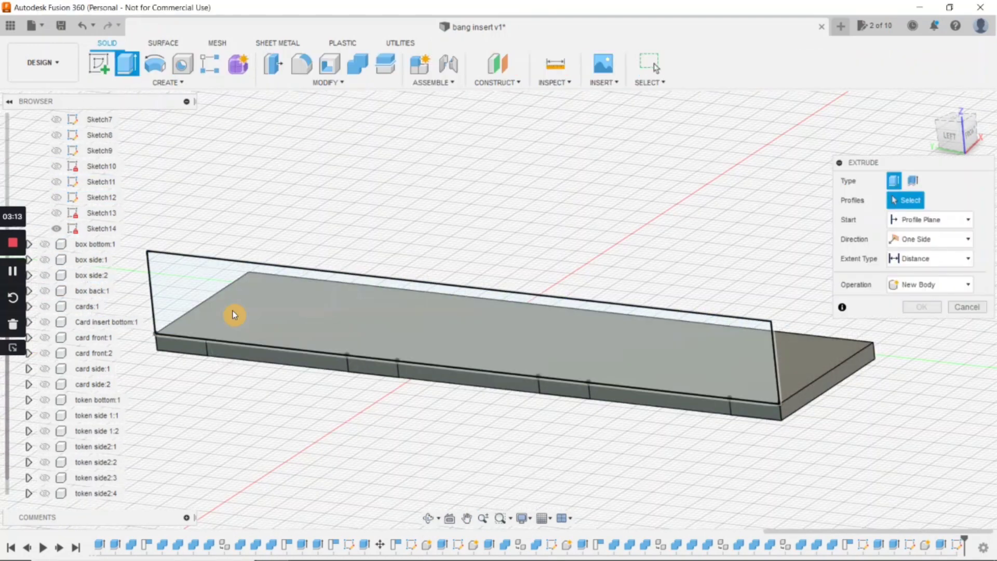
click(234, 313)
click(389, 367)
click(563, 387)
click(714, 411)
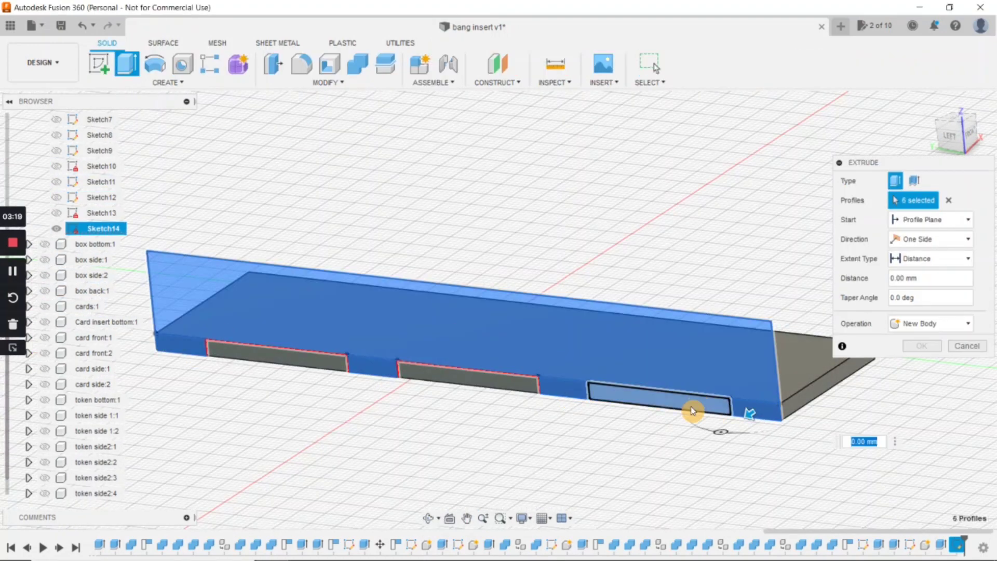
click(692, 410)
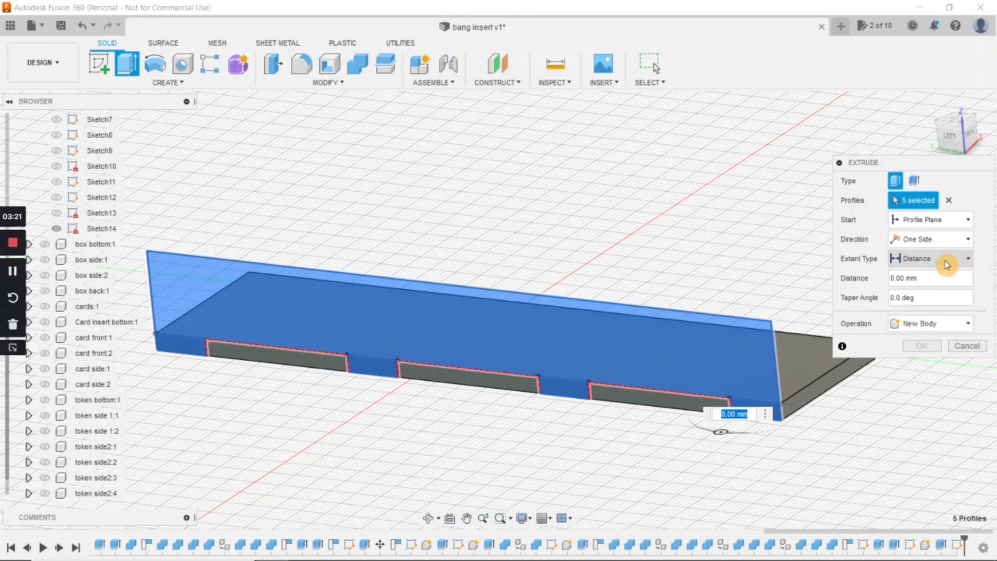
click(929, 238)
click(940, 270)
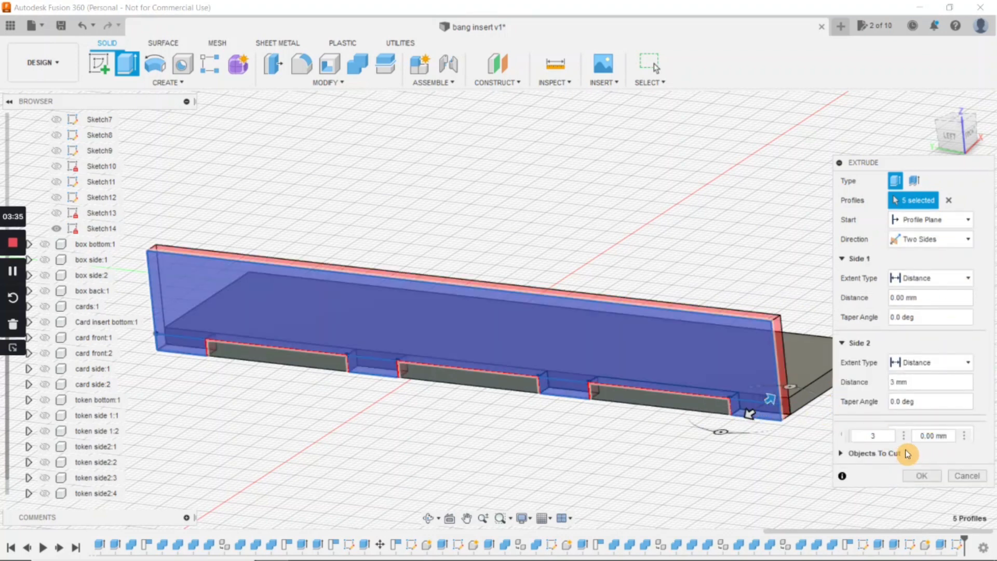
click(939, 434)
click(924, 507)
click(921, 456)
Cut the side panel's tabs out of the dice bottom with Combine, keeping the panel, and rename the panel's component dice side.
shift+middle_drag(838, 454, 809, 462)
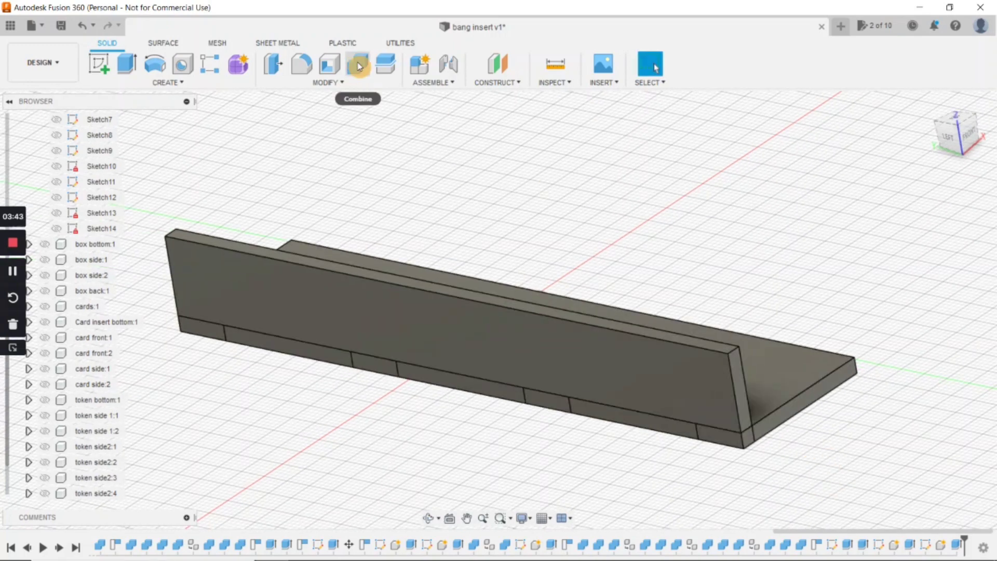
click(357, 64)
click(793, 395)
click(922, 281)
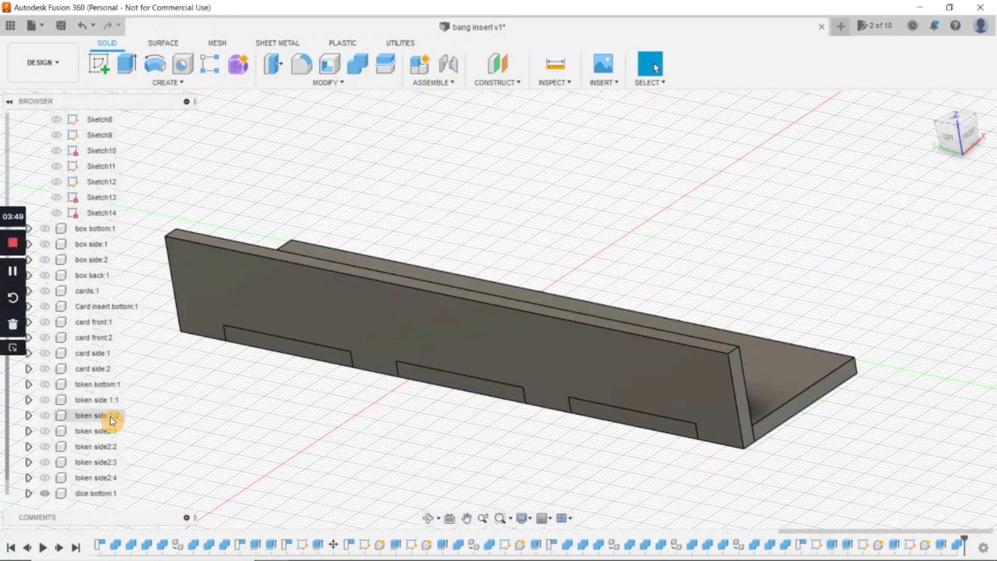
right_click(100, 493)
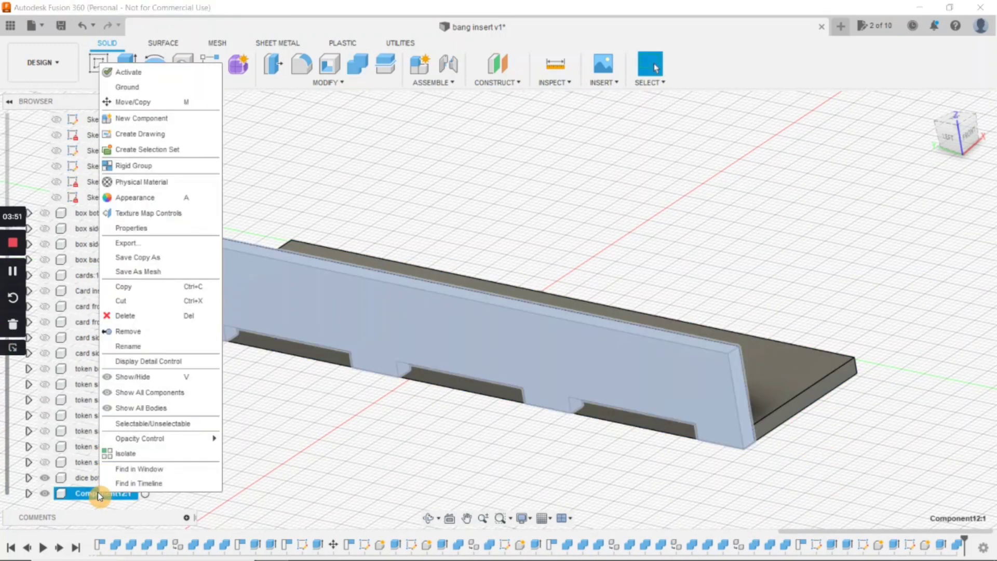
text(dice side:1)
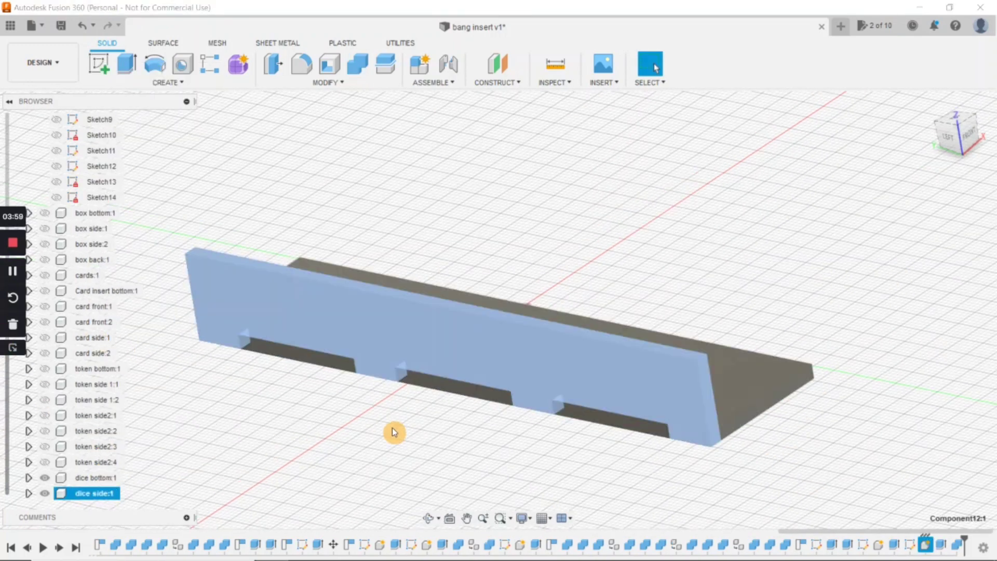
Start a Move/Copy of the dice side component with Create Copy enabled.
key(m)
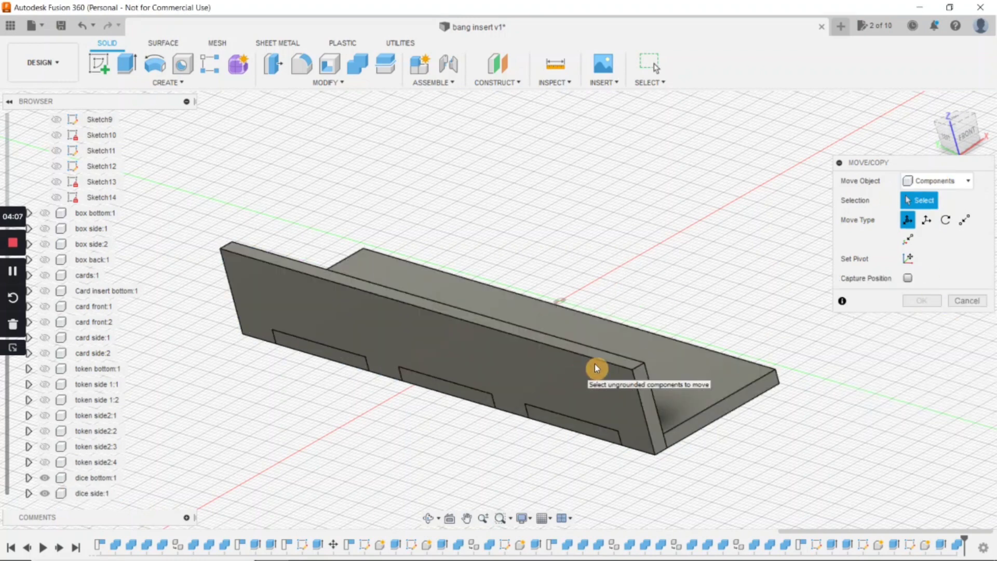
click(478, 374)
click(907, 397)
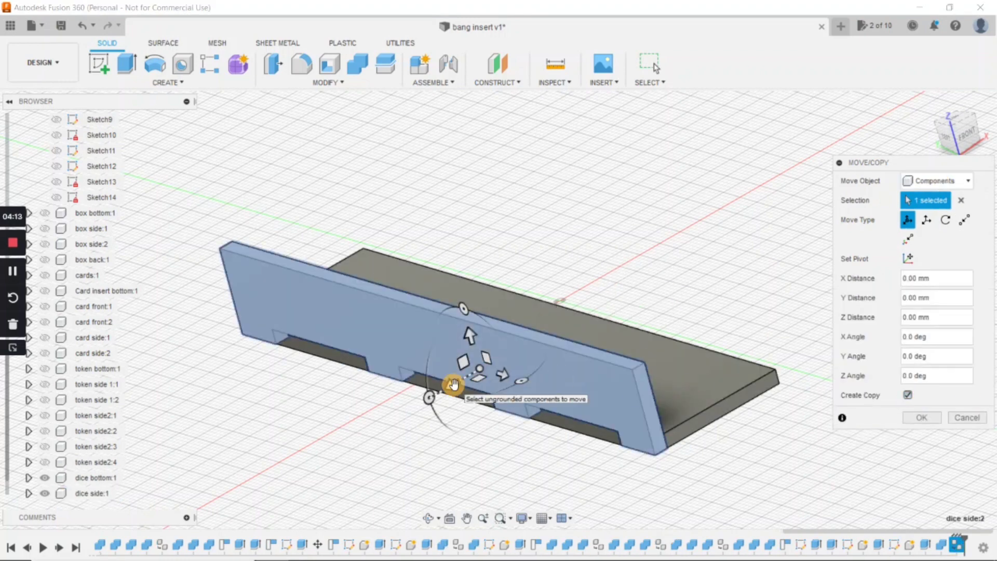
Place a copy of the notched dice side wall along the opposite long edge of the dice bottom.
drag(446, 385, 570, 321)
click(929, 417)
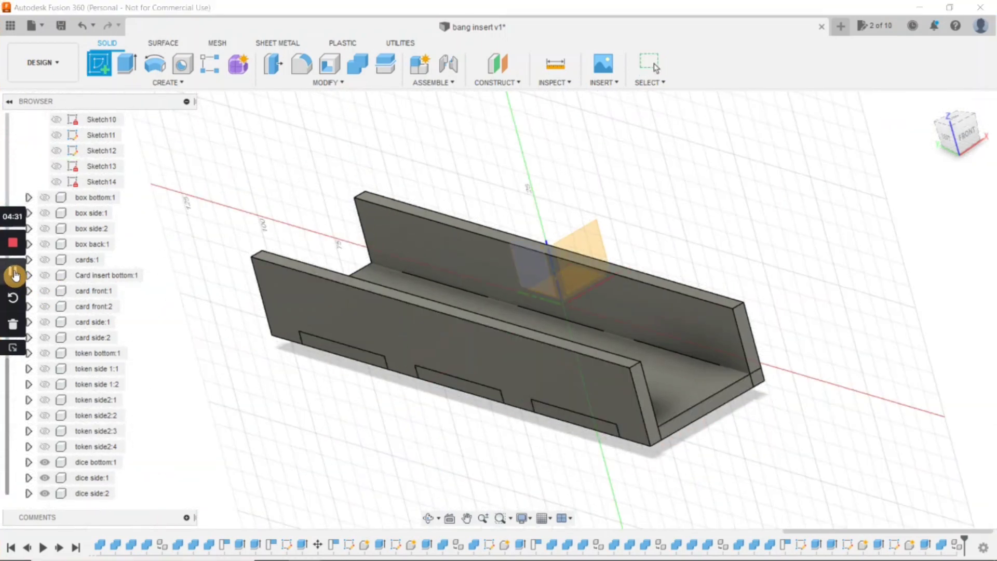
Sketch a 25 mm wide rectangle on the front end of the tray, filling the opening between the two side walls.
click(664, 435)
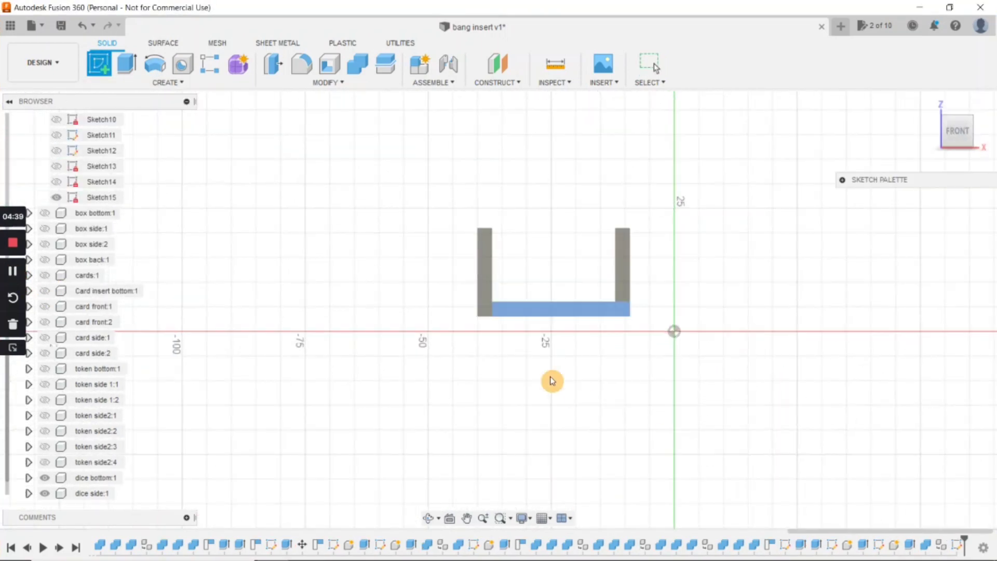
click(126, 64)
click(413, 345)
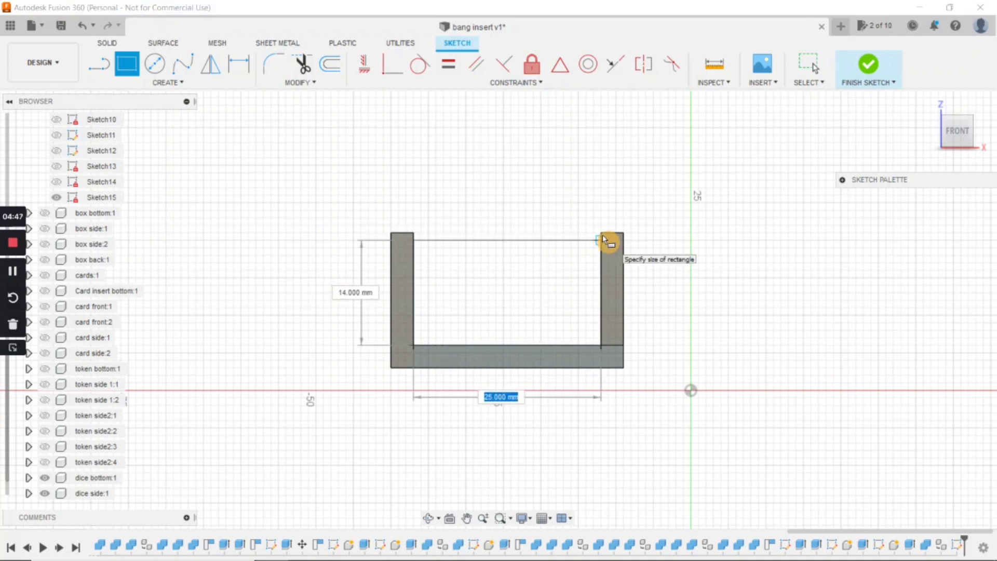
click(603, 235)
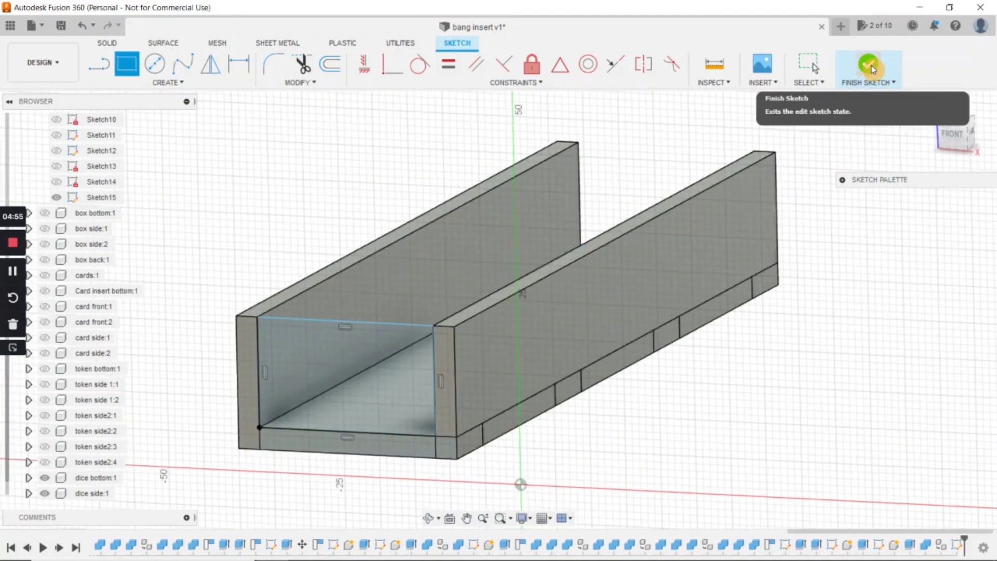
Draw a 3 × 5 mm tab rectangle at the upper end of the left side wall's front face.
shift+middle_drag(356, 383, 387, 377)
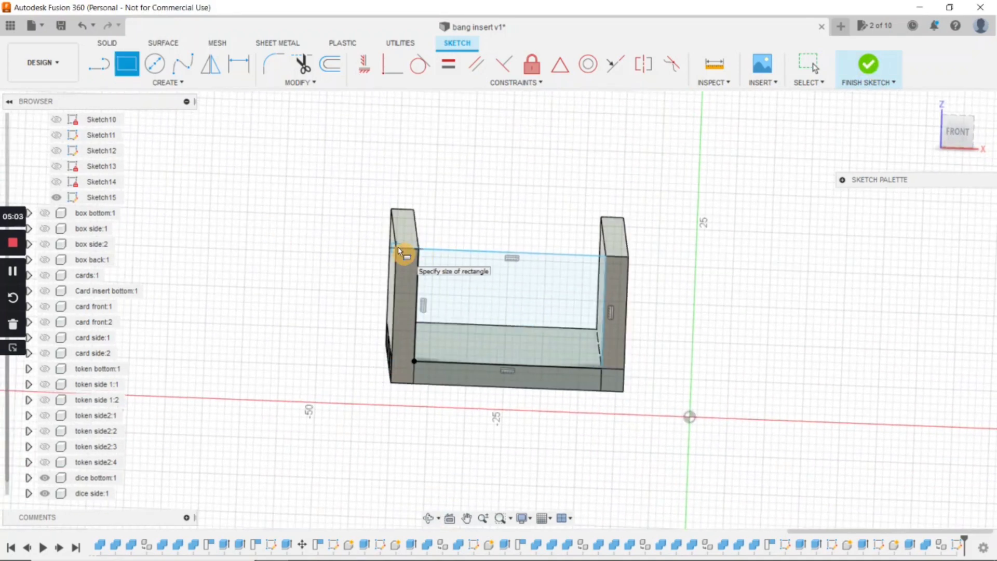
key(Return)
key(Escape)
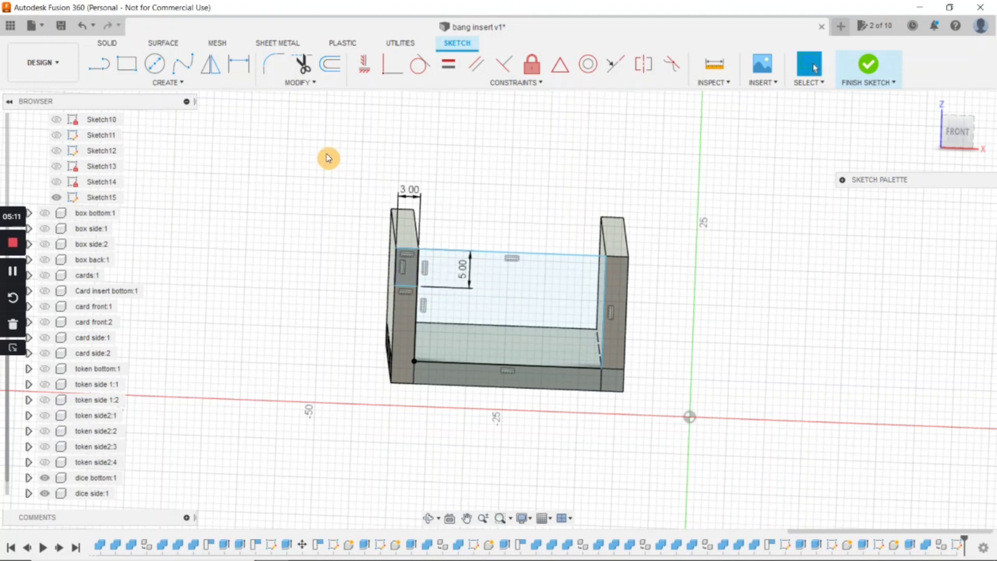
Pattern the tab rectangle down the left wall over a 10 mm extent and mirror the tabs across the short vertical centre line.
click(165, 82)
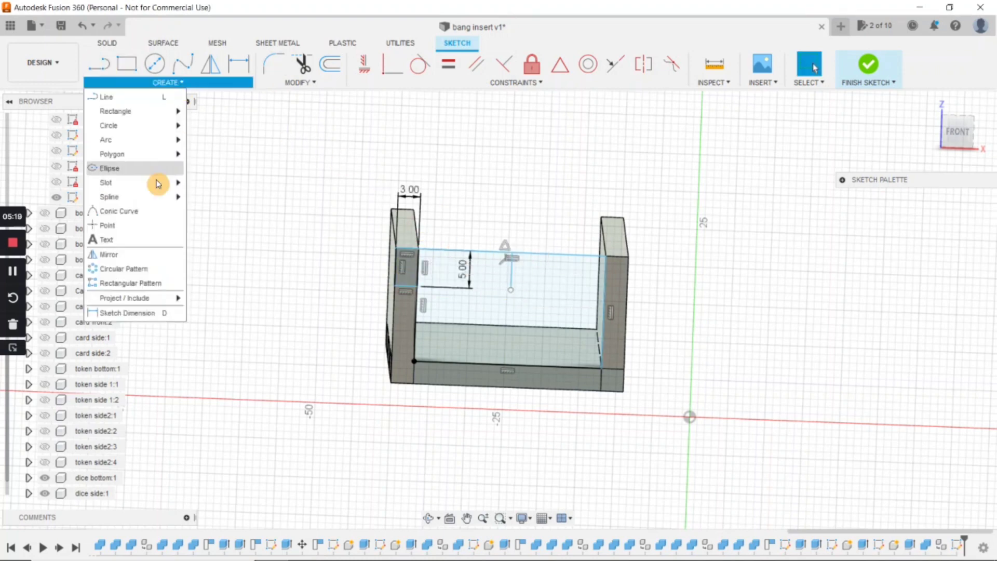
click(156, 278)
drag(389, 244, 422, 291)
drag(407, 235, 407, 307)
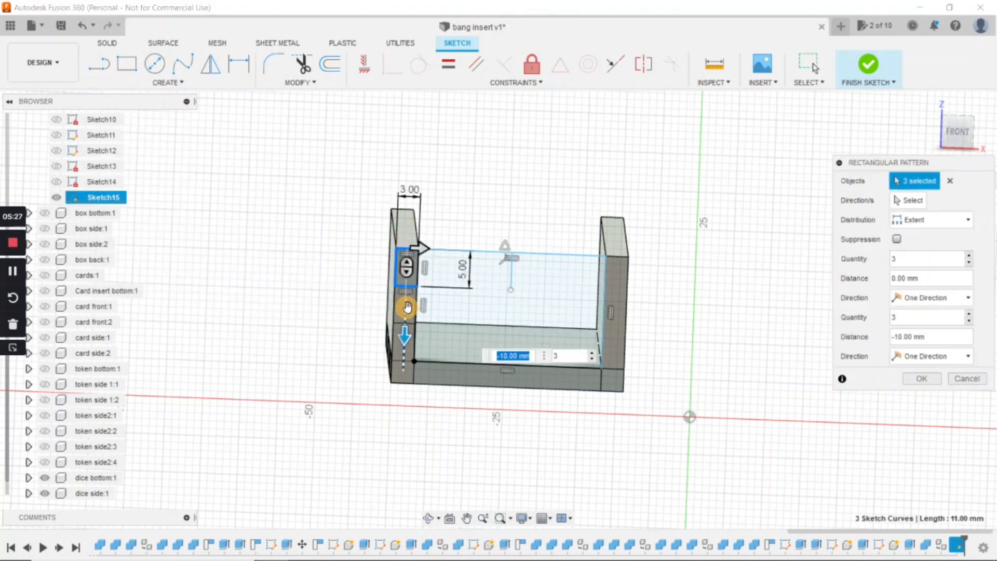
key(Return)
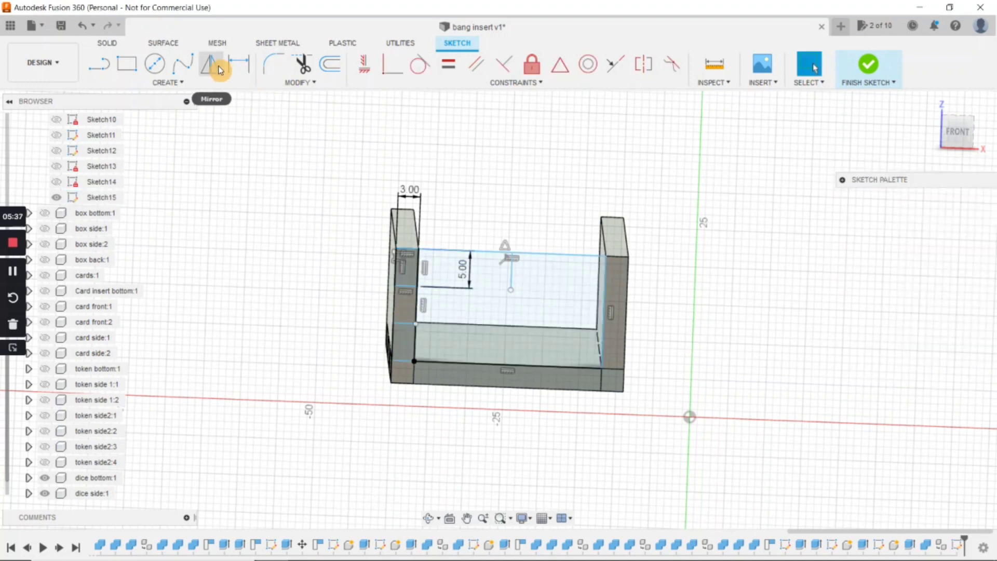
click(210, 63)
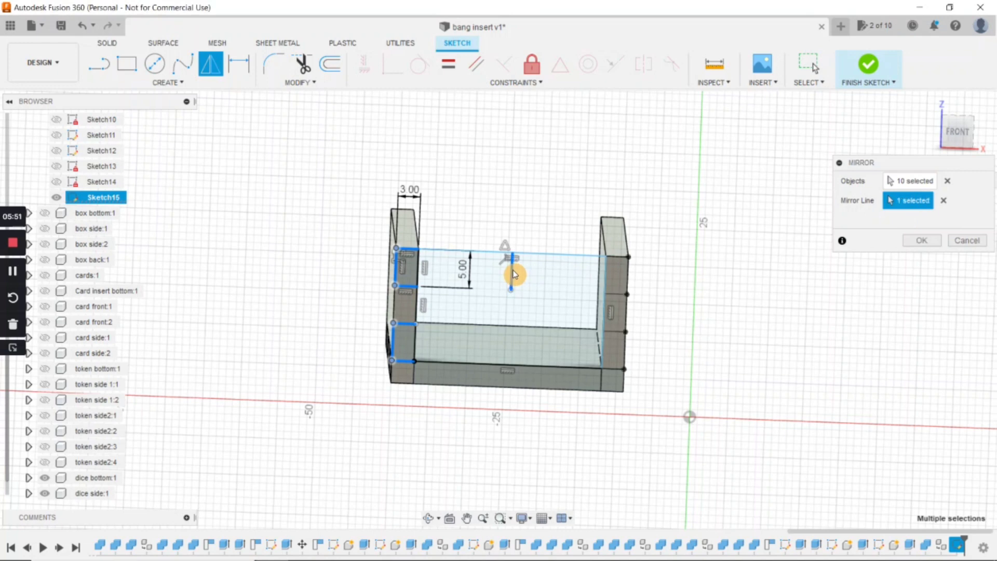
key(Return)
Draw a 5 × 3 mm tab rectangle on the base's front face, pattern it to the opposite end, and finish the sketch.
key(r)
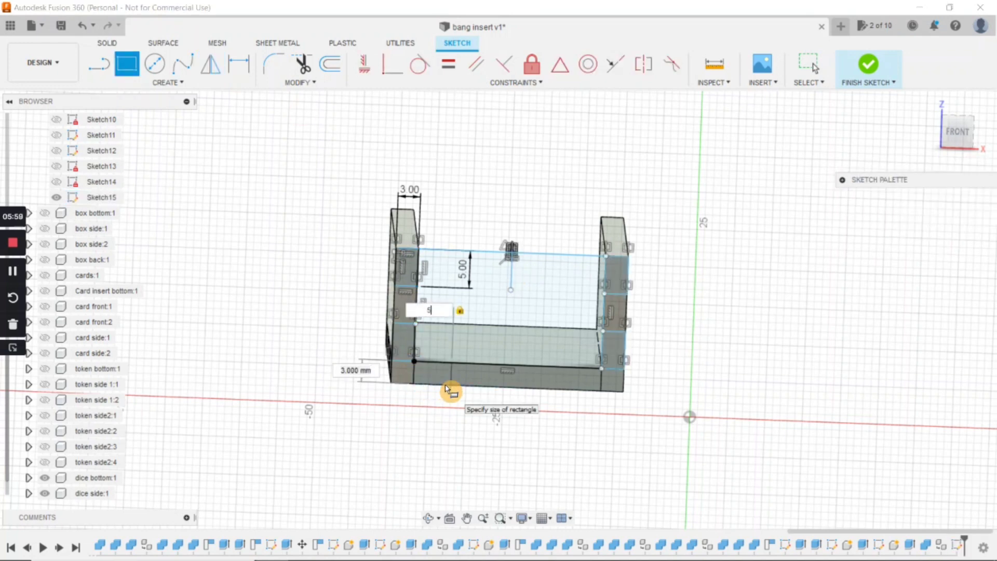
key(Return)
click(165, 82)
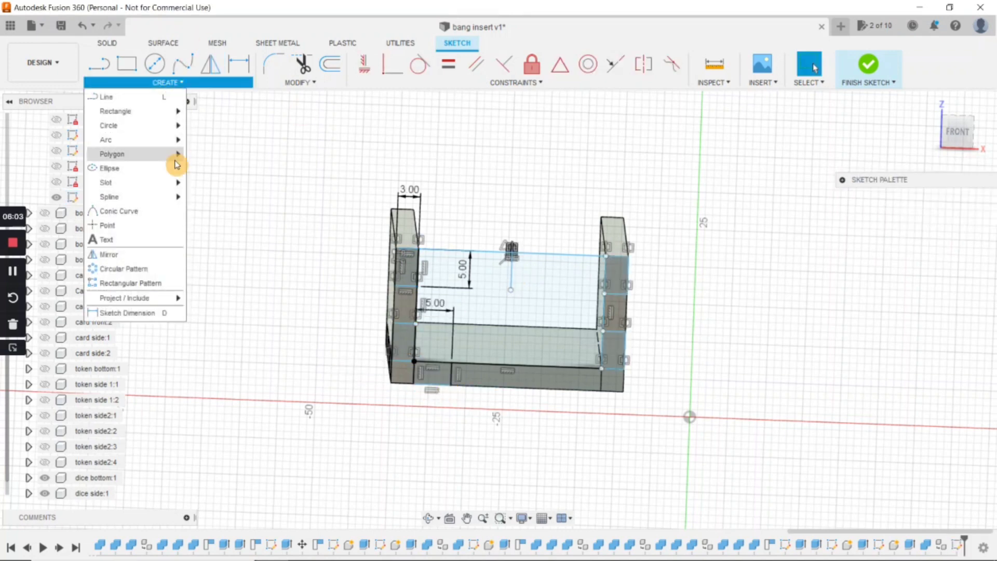
click(151, 283)
click(425, 385)
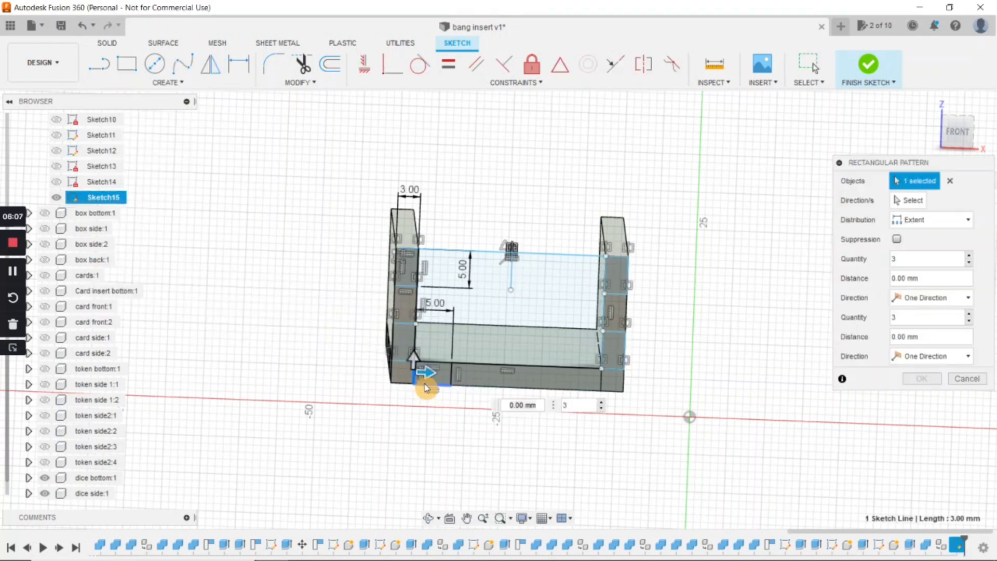
click(432, 362)
click(451, 373)
key(Return)
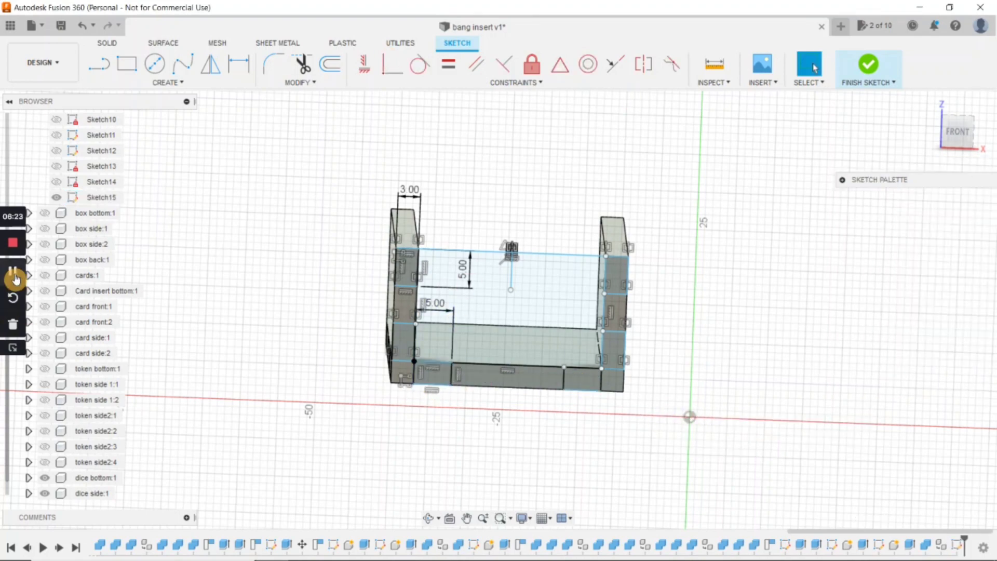
click(868, 66)
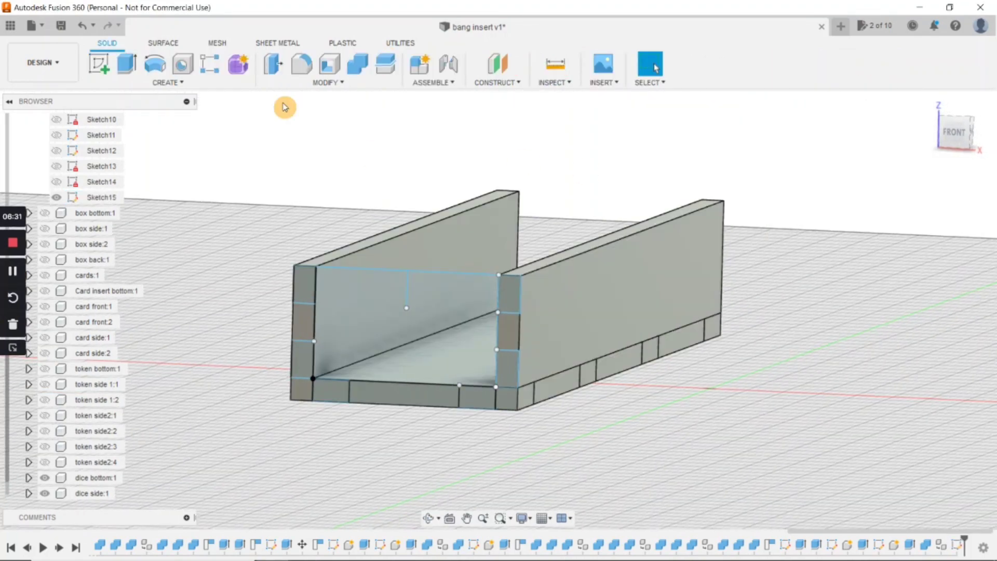
key(e)
click(309, 294)
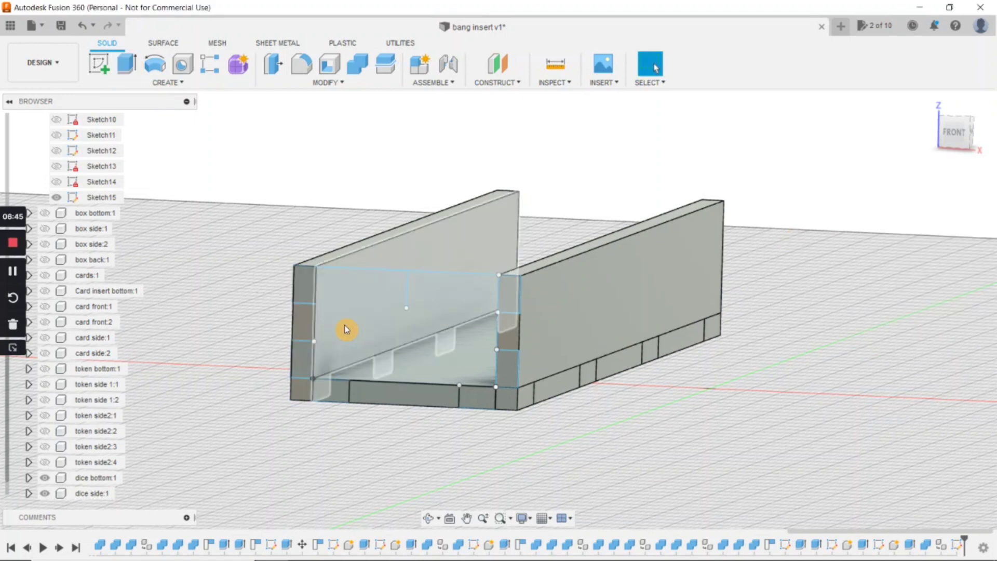
key(e)
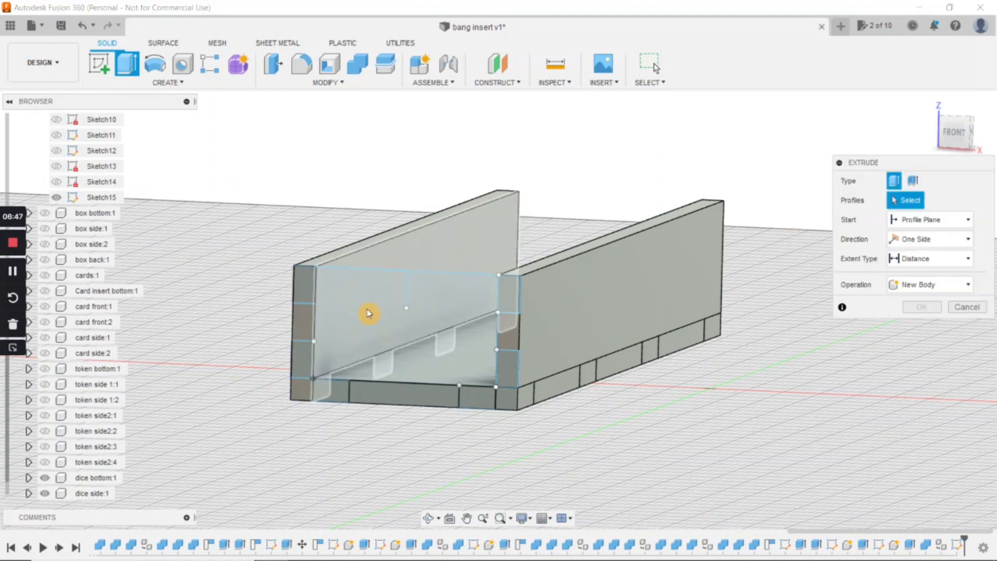
click(412, 350)
click(305, 354)
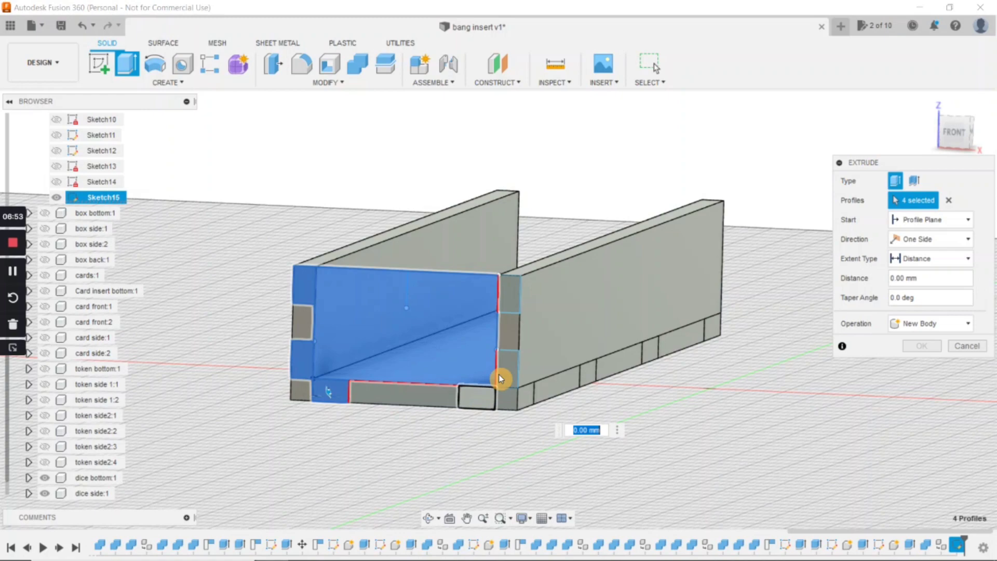
drag(500, 378, 515, 310)
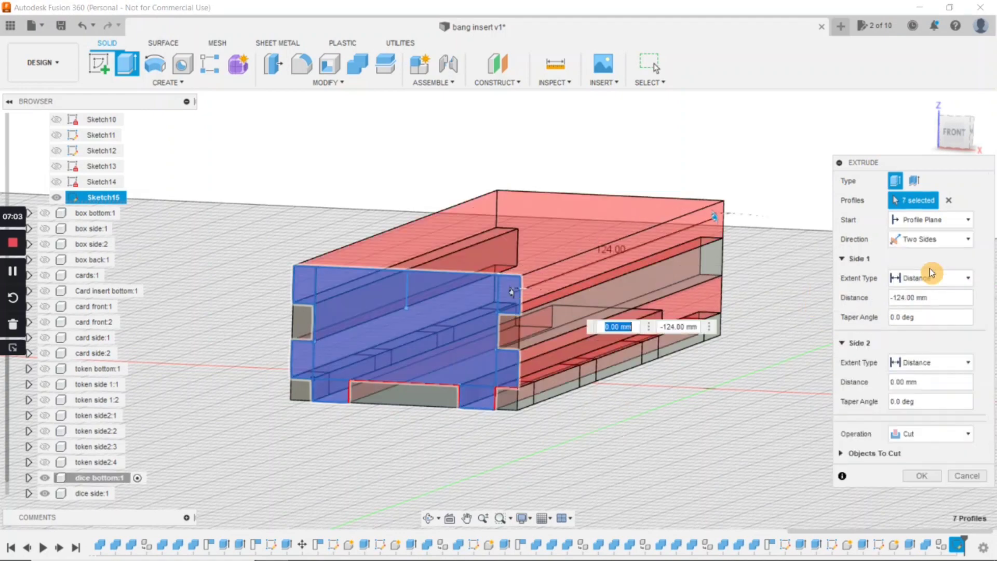
click(929, 434)
click(893, 499)
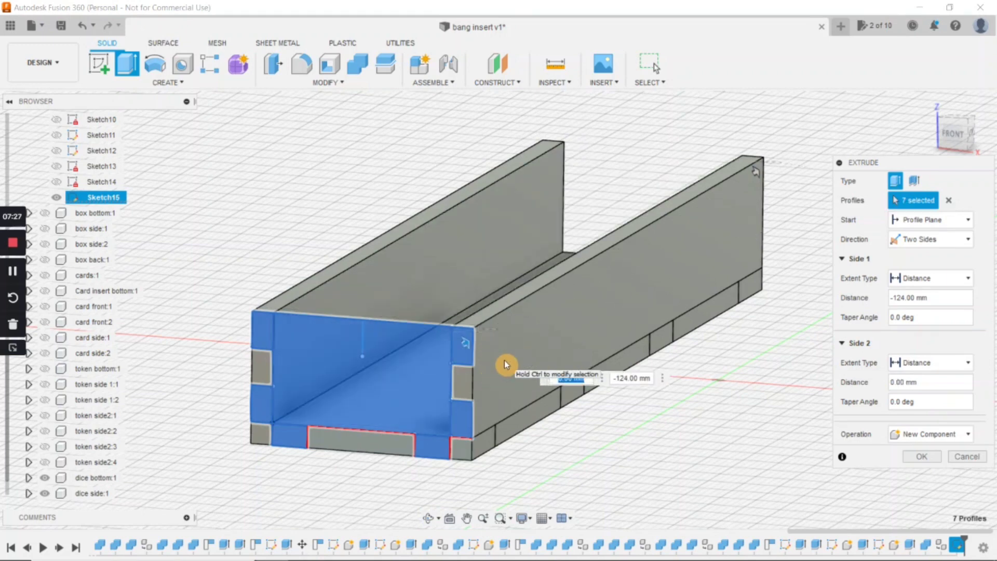
key(Return)
Extrude the front opening and its six tab profiles with a two-sided direction as a new component.
click(409, 386)
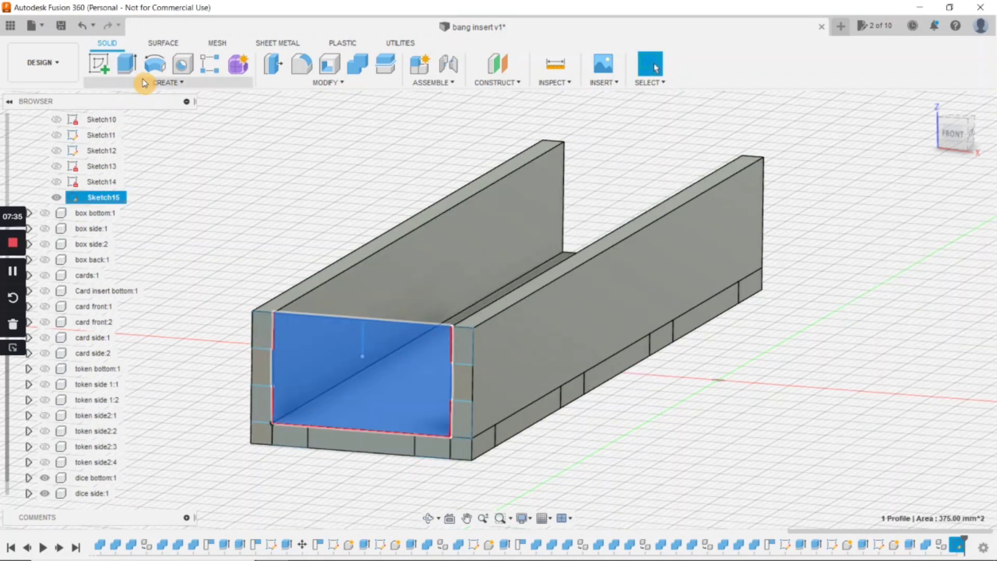
click(127, 64)
click(262, 331)
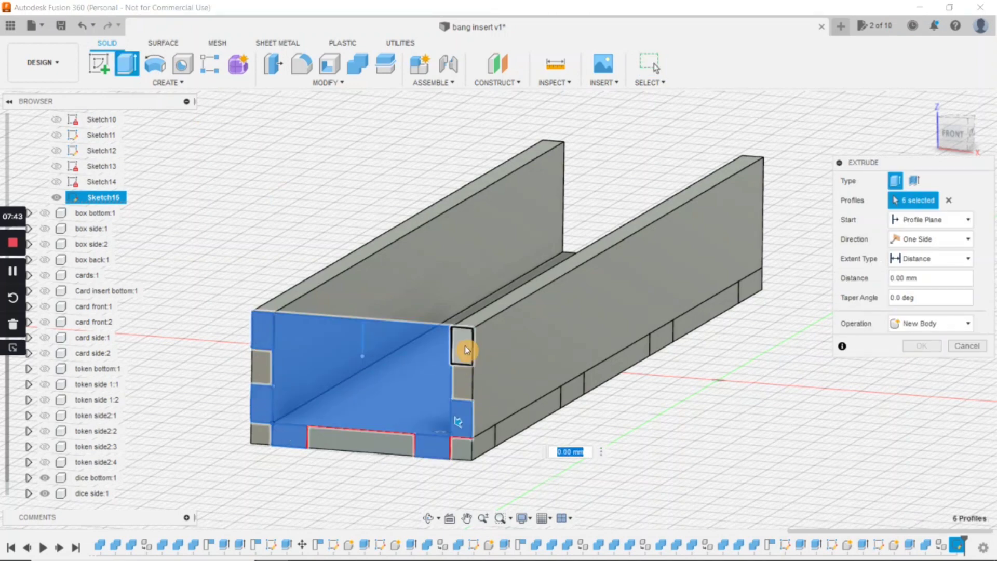
click(978, 246)
click(928, 270)
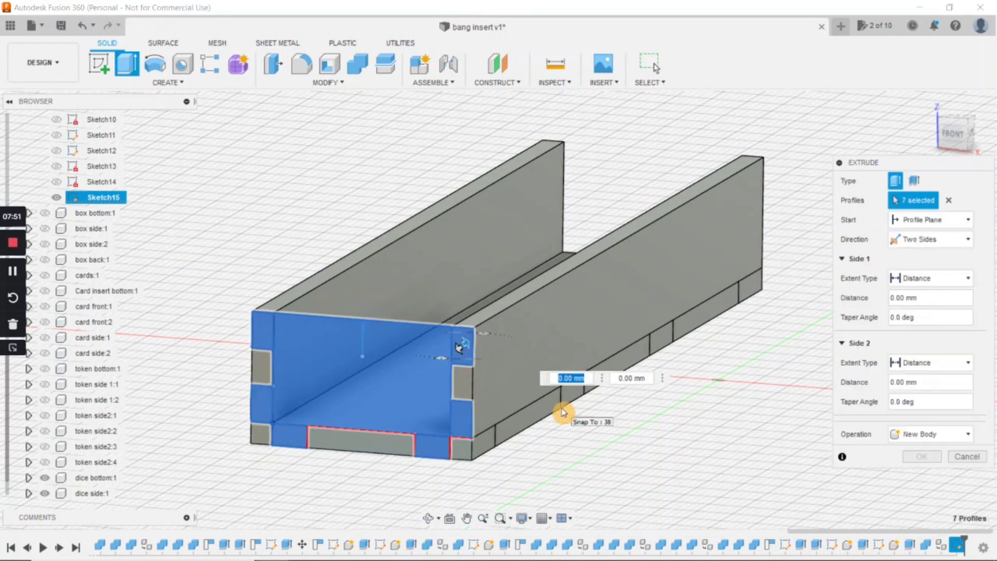
click(929, 434)
click(913, 507)
click(922, 457)
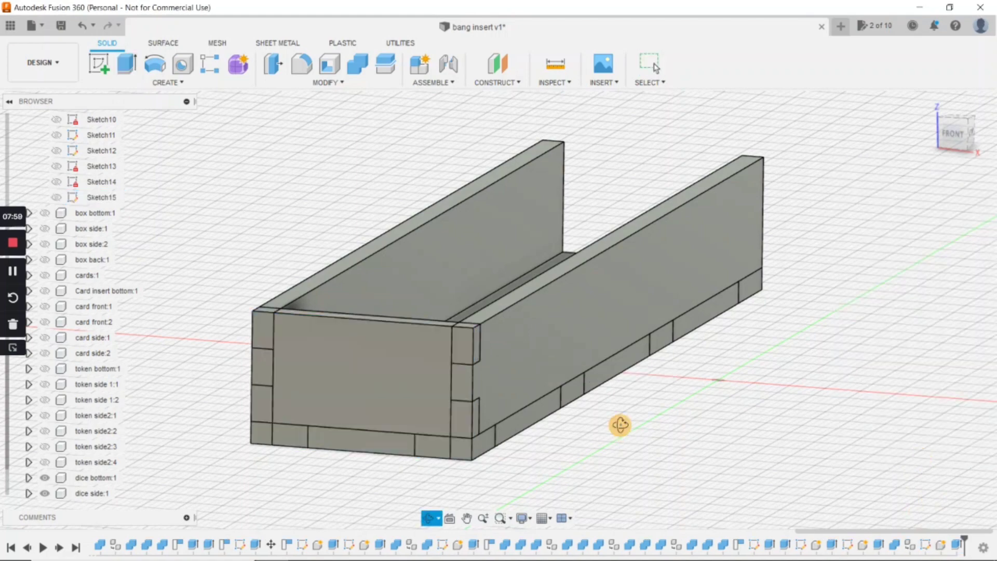
Cut the front panel's shape out of both side walls with Combine, keeping the tool body.
shift+middle_drag(620, 424, 587, 425)
click(358, 65)
click(501, 384)
click(322, 390)
click(912, 284)
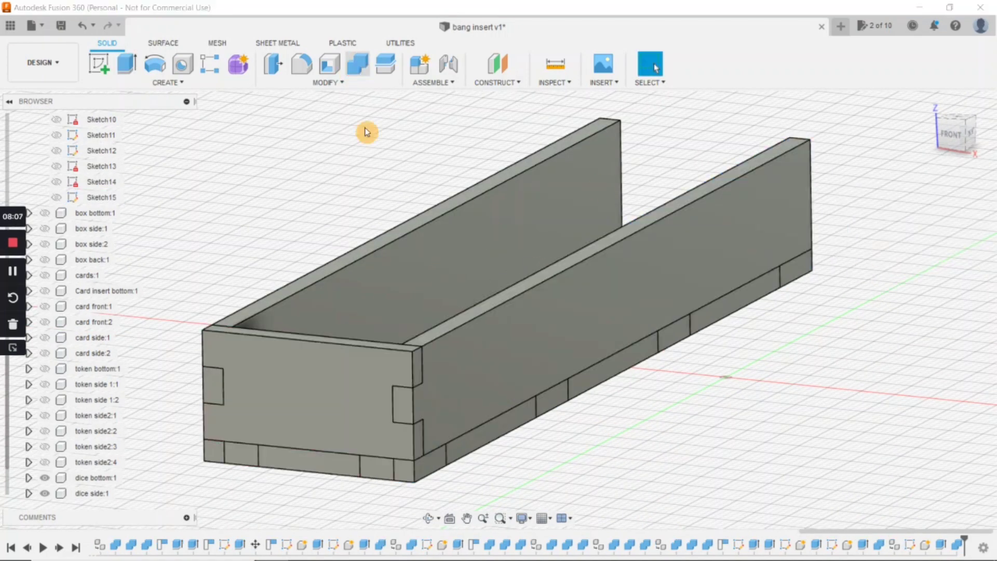
click(395, 267)
click(351, 388)
click(914, 281)
Cut the front panel's shape out of the dice bottom with Combine, keeping the tool body.
click(357, 65)
click(483, 432)
click(346, 406)
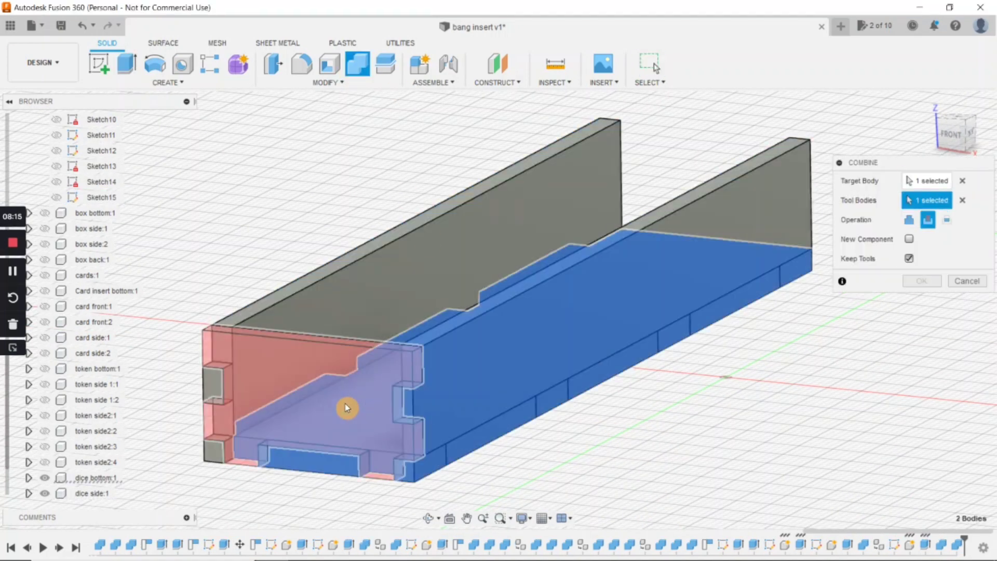
click(920, 282)
key(m)
click(347, 399)
drag(345, 359, 353, 249)
key(Escape)
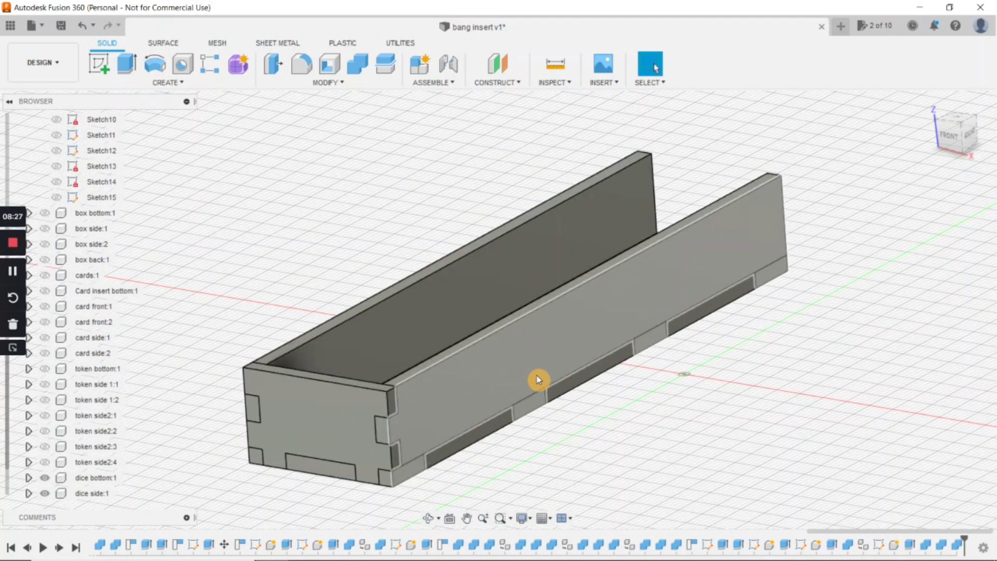
key(m)
click(338, 416)
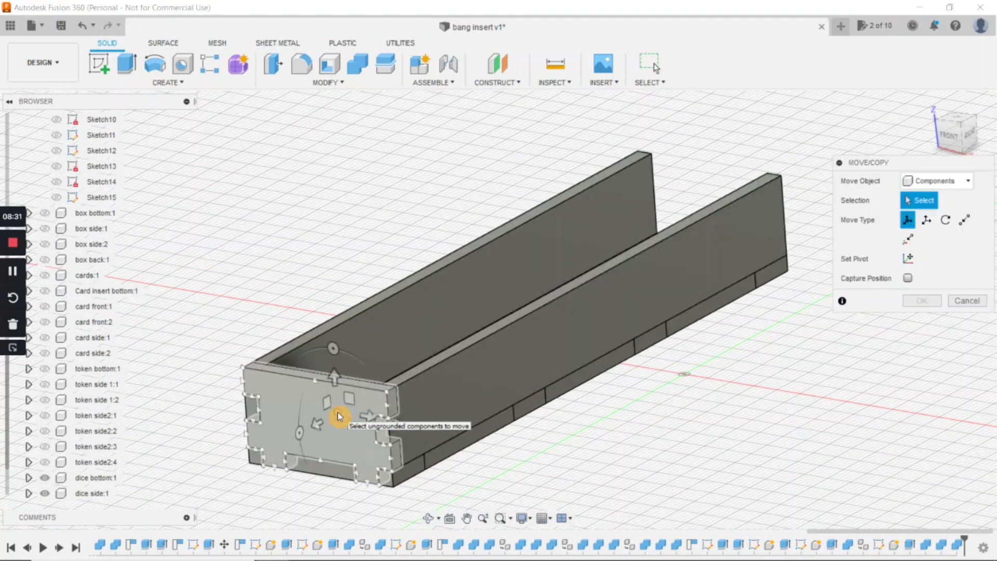
click(338, 416)
drag(314, 422, 523, 286)
key(Escape)
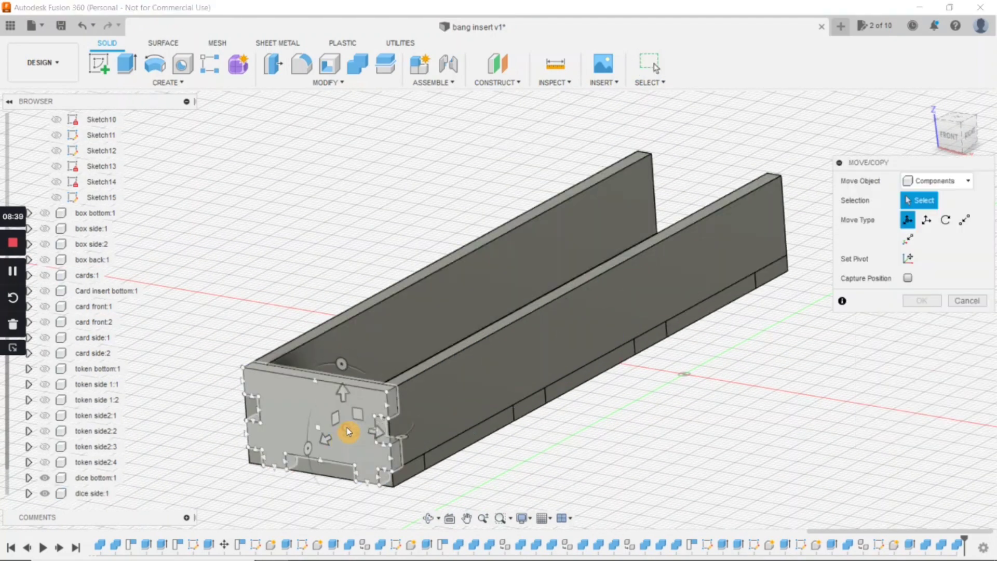
Place a copy of the front panel at the far end of the tray, flush with the wall ends.
click(348, 431)
click(908, 396)
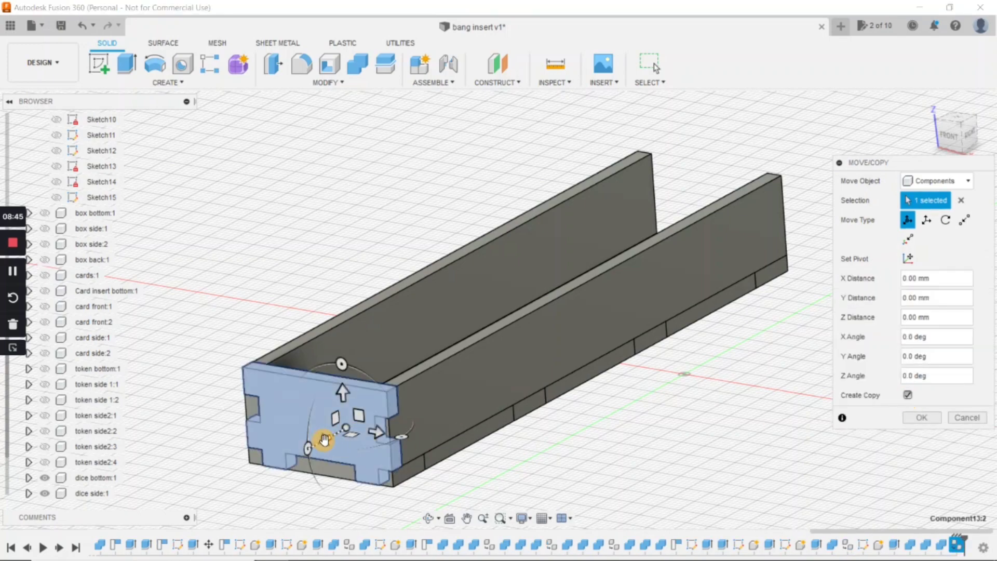
drag(324, 440, 686, 204)
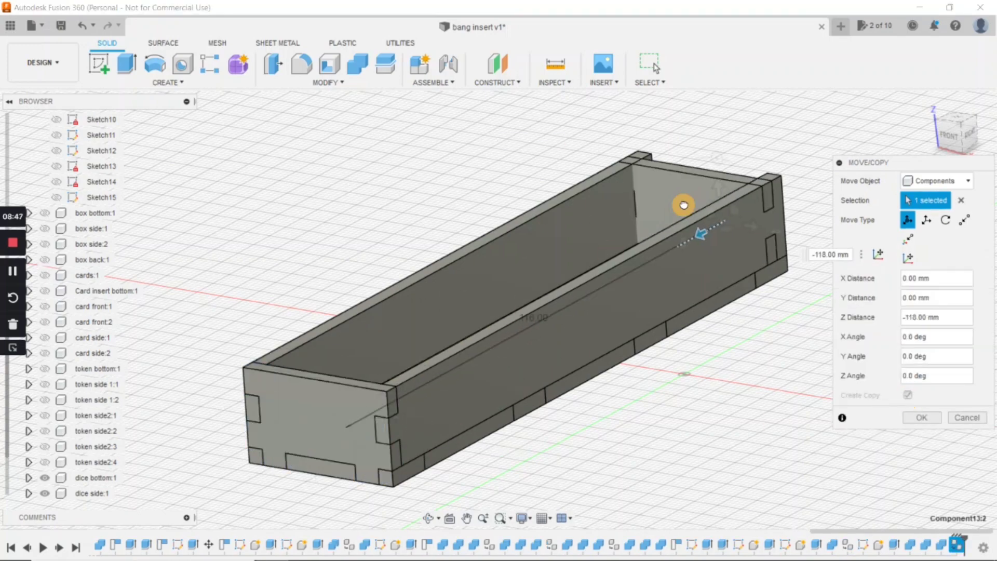
key(Return)
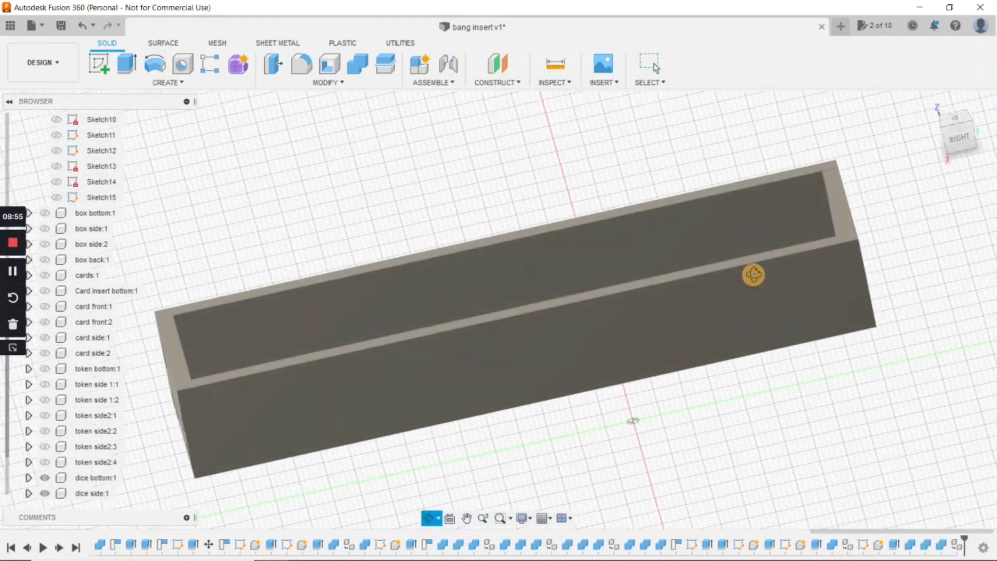
Cut the copied end panel's shape out of both side walls with Combine, keeping the tool body.
scroll(608, 329, down, 5)
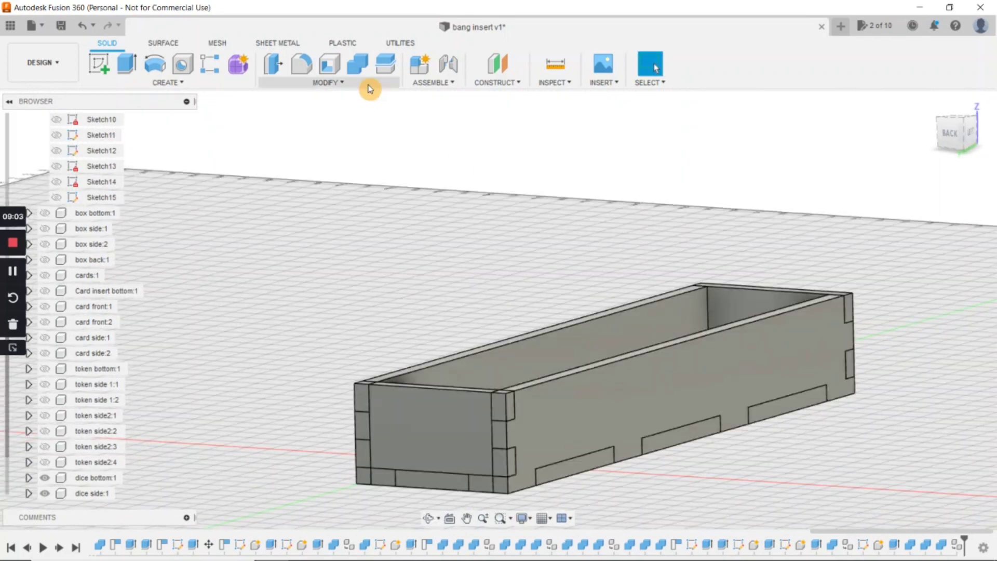
click(357, 64)
click(481, 445)
click(368, 425)
click(919, 278)
click(496, 363)
click(444, 439)
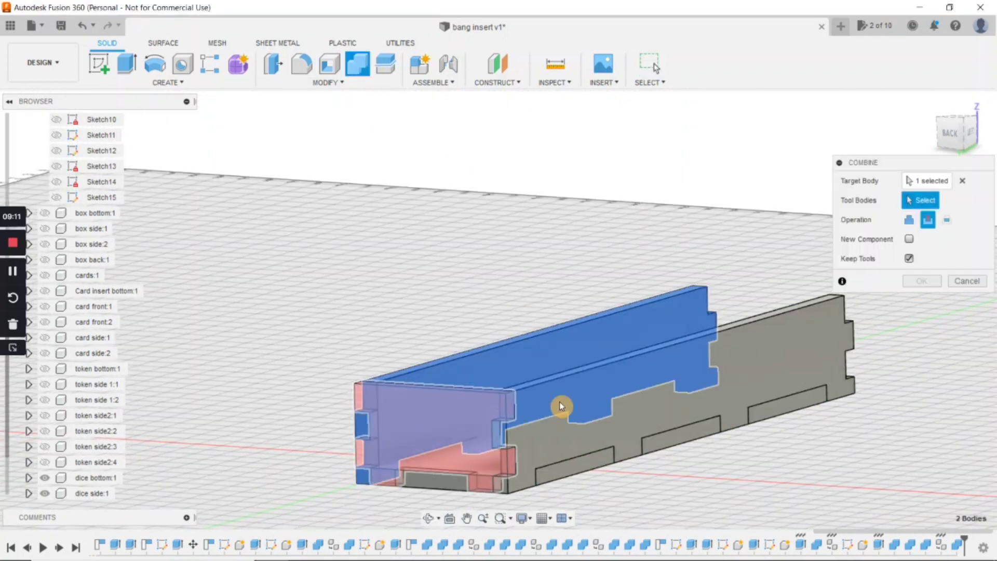
click(921, 282)
Cut the copied end panel's shape out of the dice bottom with Combine, keeping the tool body.
click(358, 69)
click(436, 480)
click(461, 443)
click(921, 281)
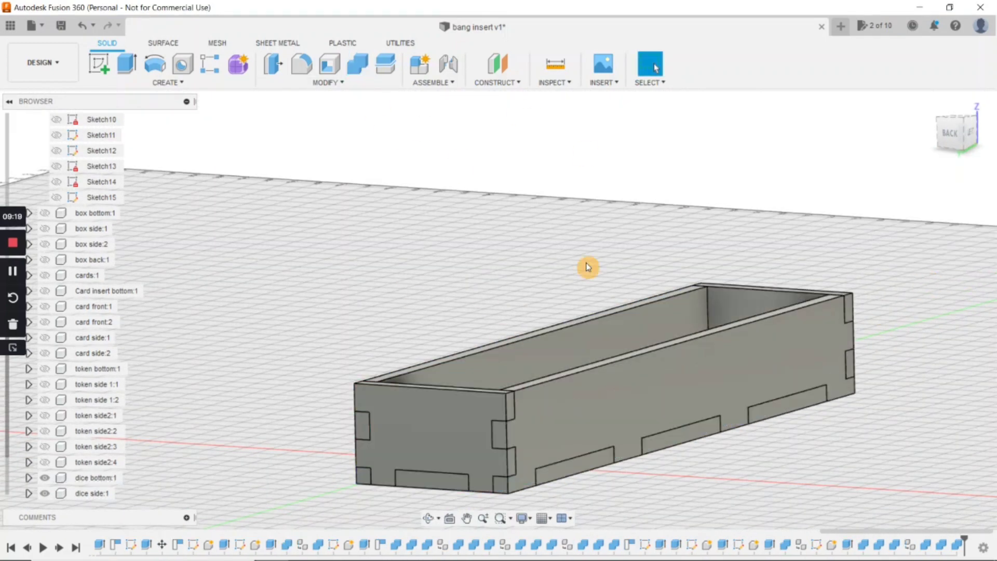
key(m)
click(434, 443)
drag(429, 401, 421, 275)
key(Escape)
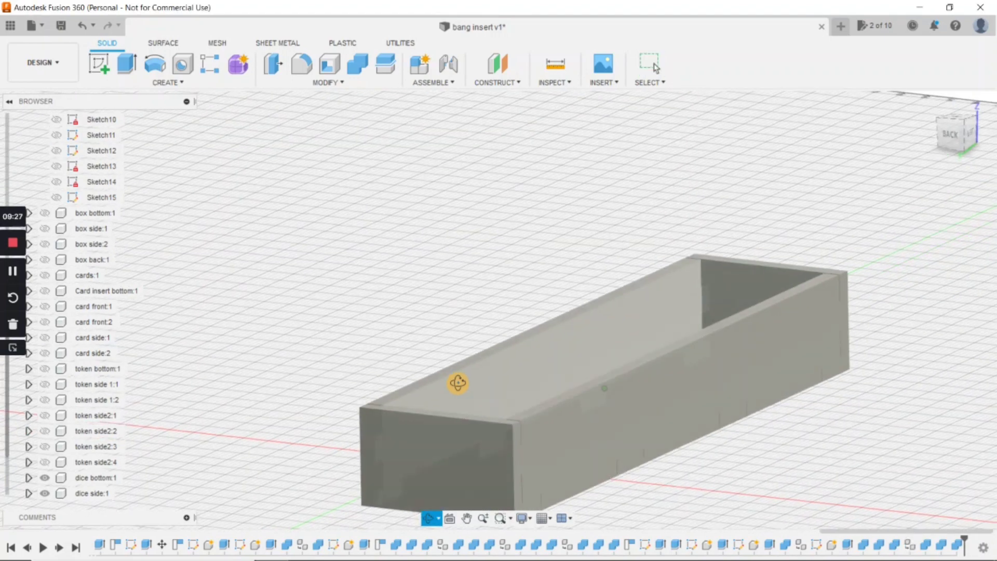
Rename the tray's end panel component to "dice side3".
right_click(98, 477)
click(234, 343)
text(dice side3)
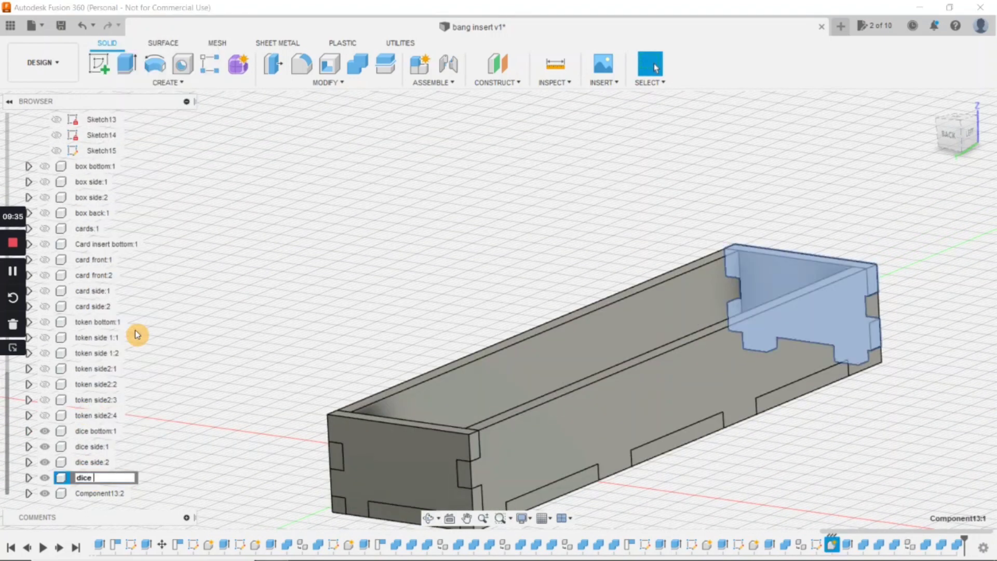
key(Return)
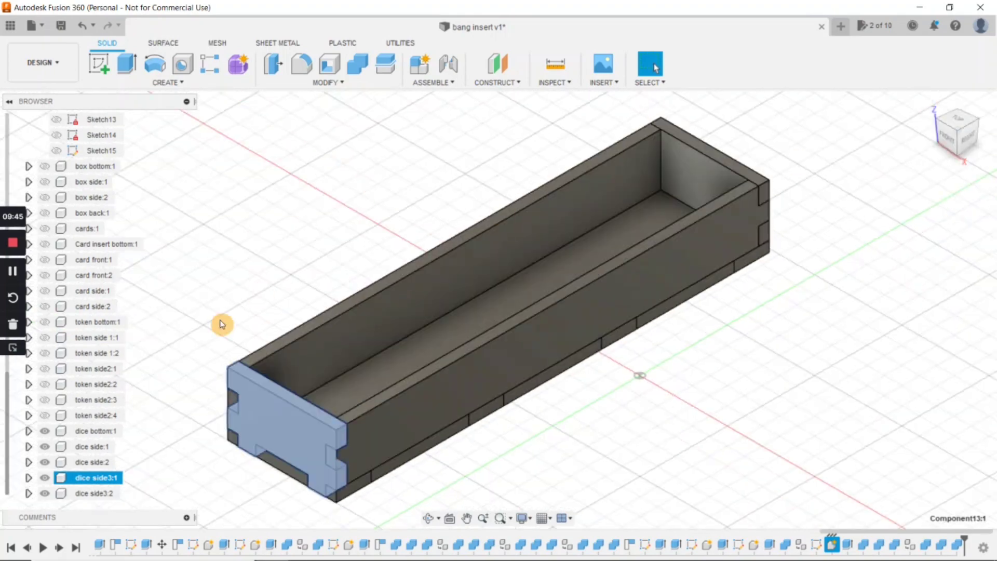
Show all hidden token, card and box components again around the dice tray.
click(45, 415)
click(45, 400)
click(44, 384)
click(45, 368)
click(45, 353)
click(44, 338)
click(44, 322)
click(45, 306)
click(45, 290)
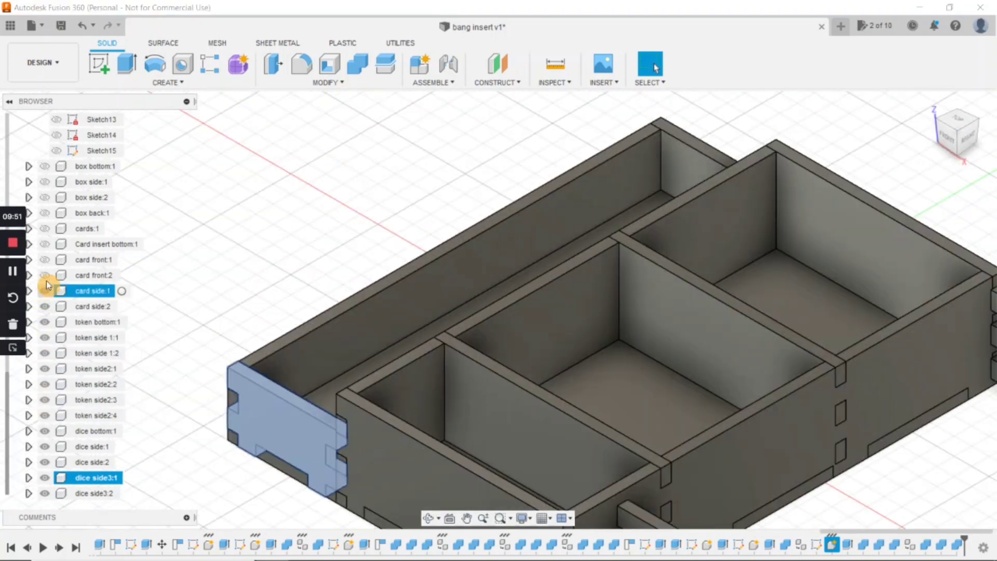
click(44, 260)
click(44, 228)
click(45, 197)
click(45, 166)
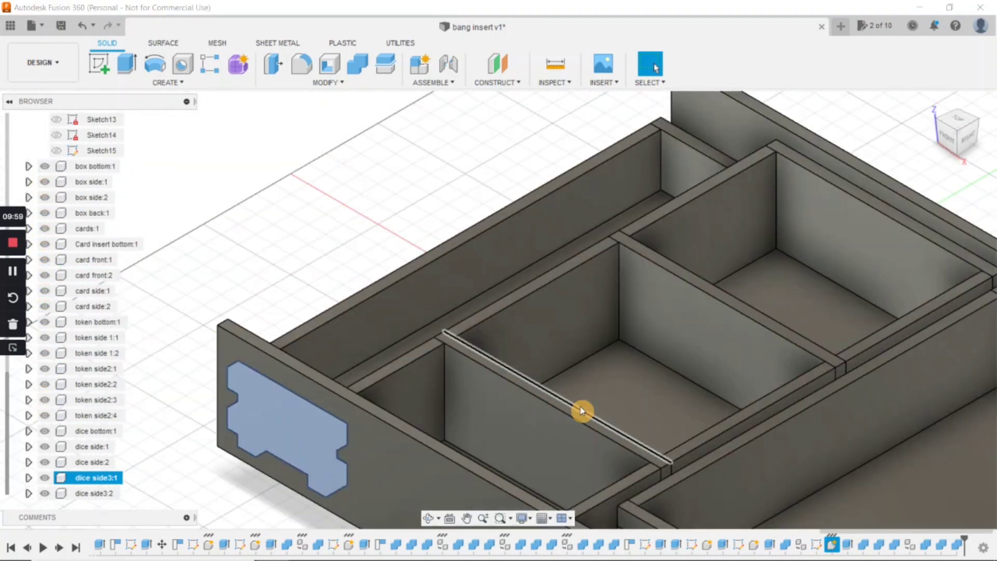
Move the dice bottom, both dice sides and the dice side3:2 end panel together 3 mm along Y.
scroll(583, 410, up, 5)
scroll(679, 389, down, 6)
shift+middle_drag(552, 412, 551, 378)
key(m)
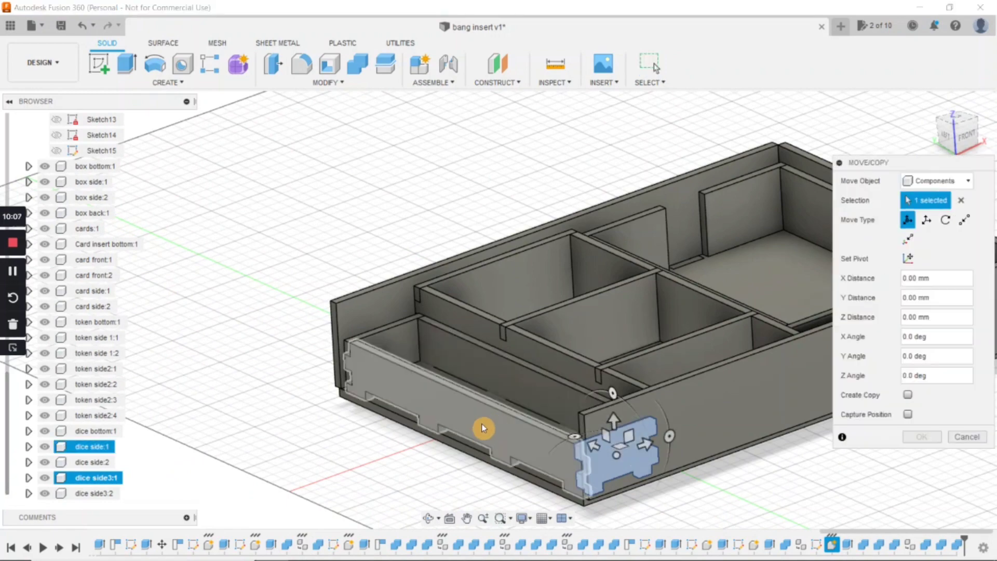
click(496, 385)
click(610, 459)
click(545, 452)
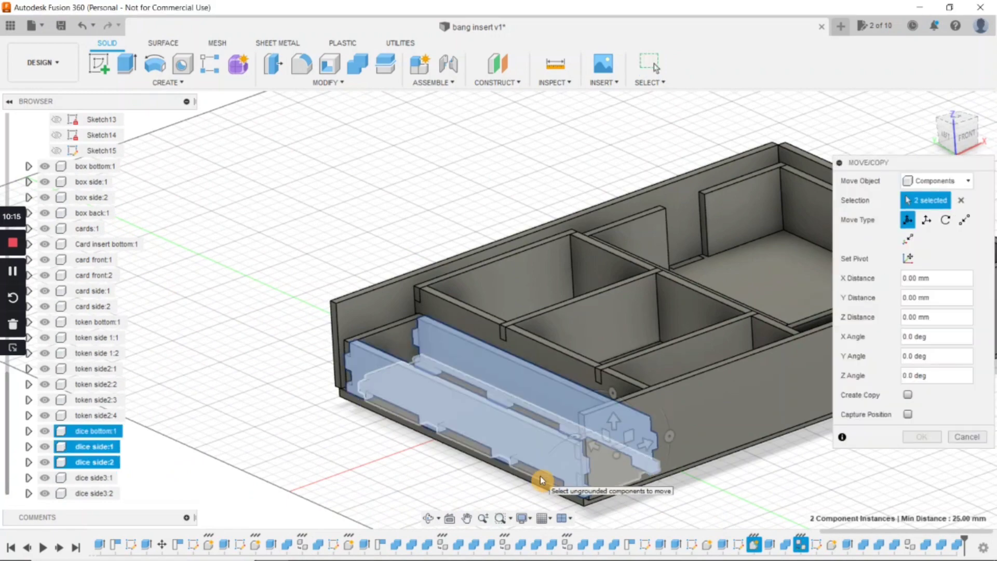
click(540, 476)
click(404, 350)
drag(594, 444, 601, 418)
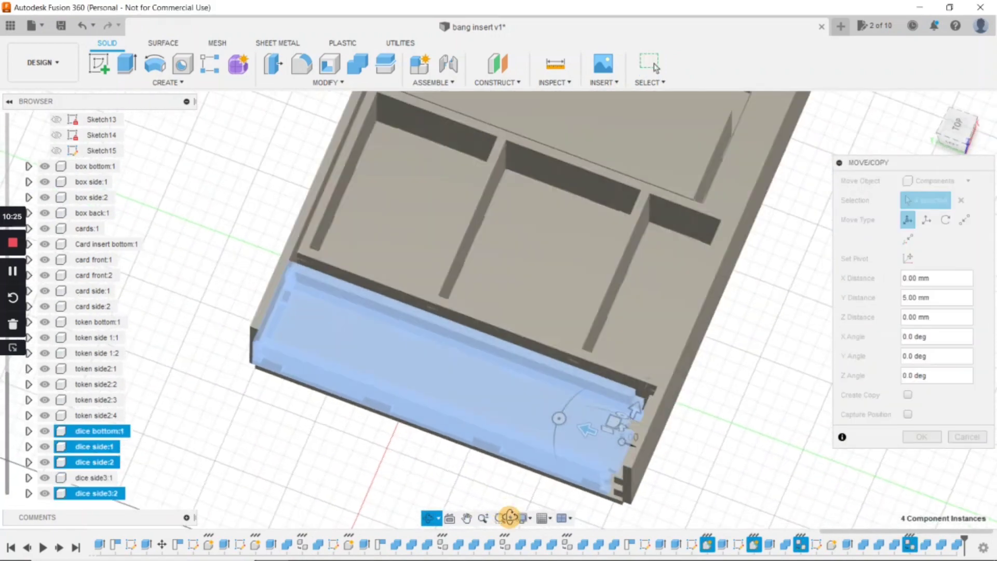
shift+middle_drag(510, 518, 419, 473)
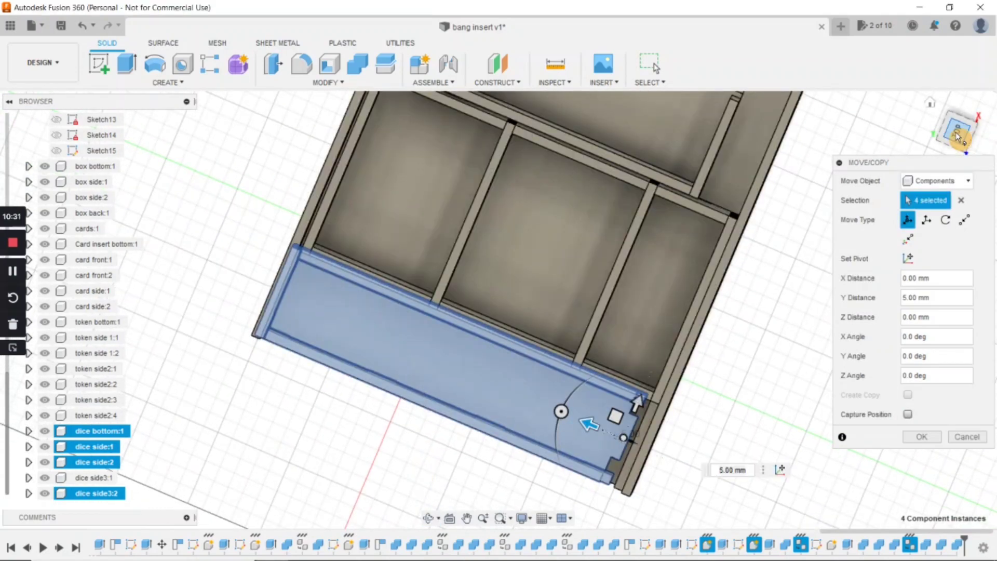
click(959, 132)
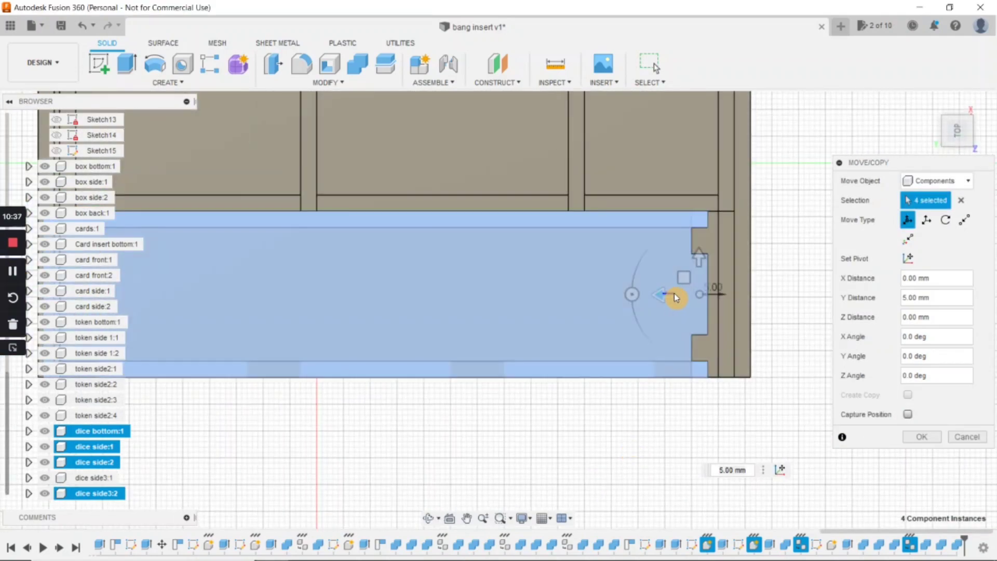
drag(674, 289, 674, 298)
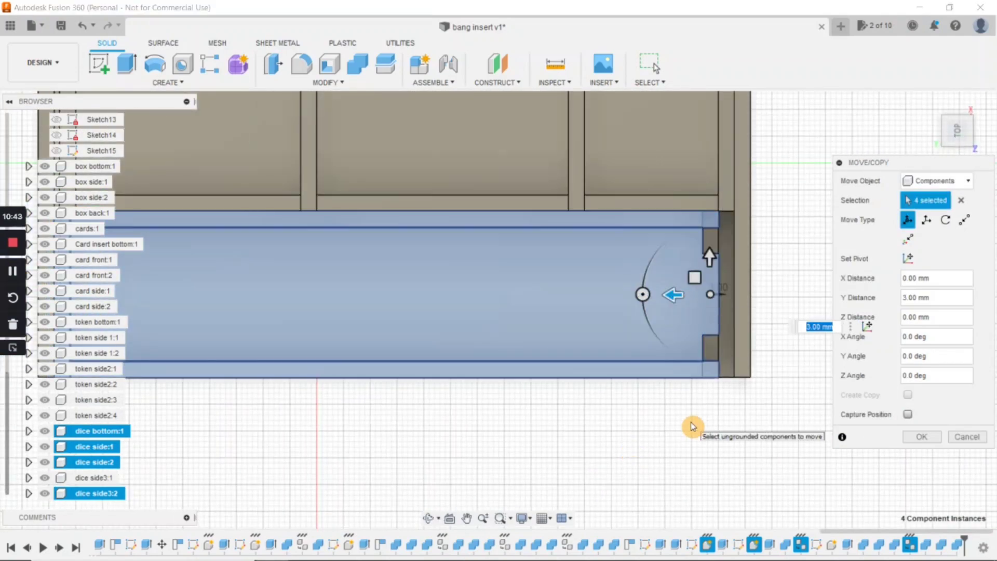
key(Return)
Move the remaining end panel, dice side3:1, 3 mm along Z back into the tray's finger joints.
shift+middle_drag(692, 425, 700, 396)
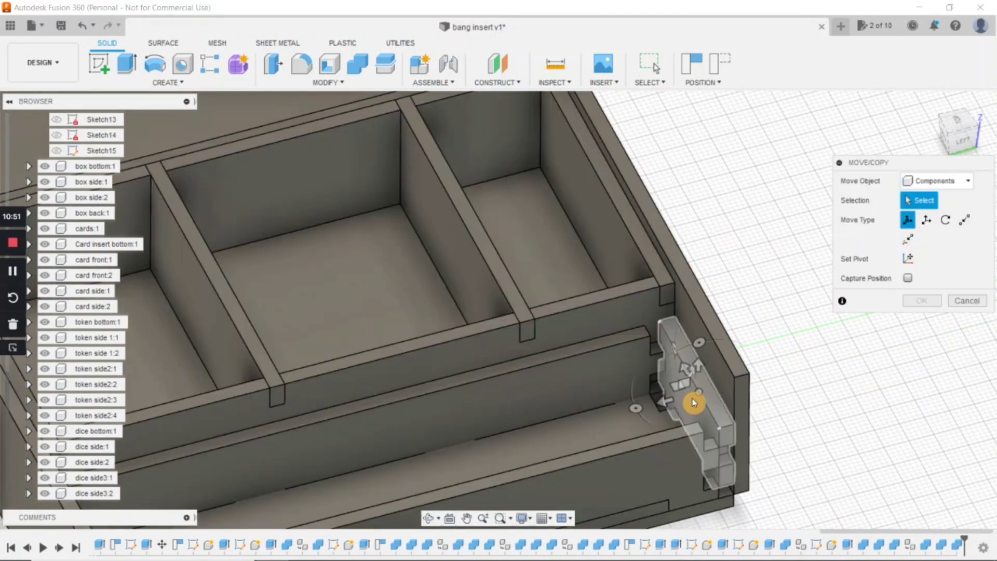
click(675, 405)
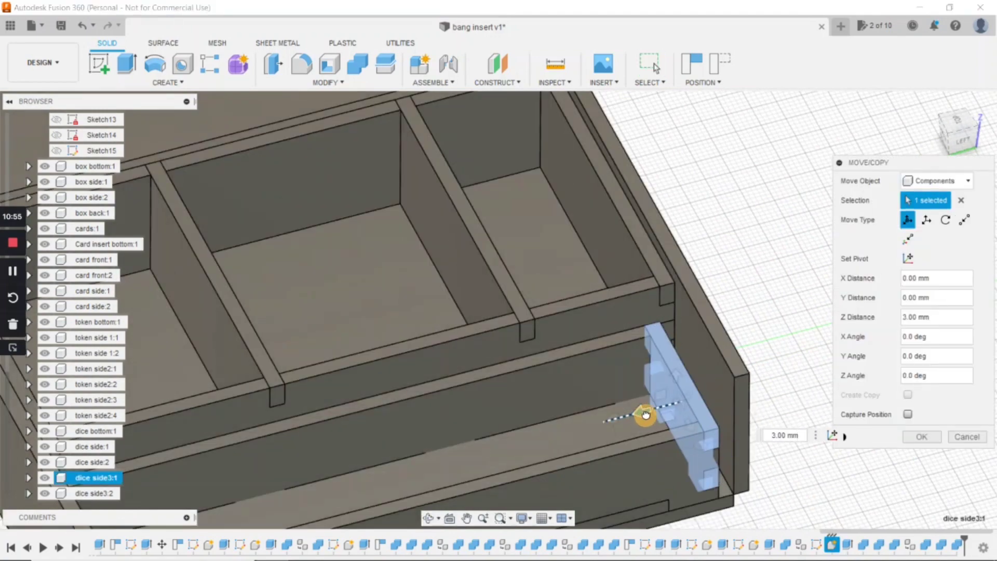
key(Return)
shift+middle_drag(576, 459, 412, 467)
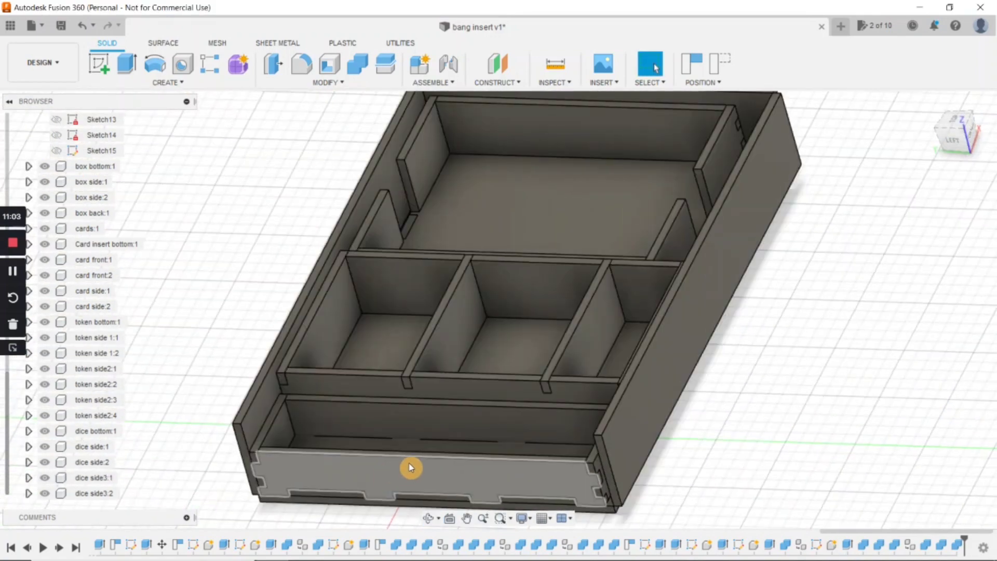
Hide all box, card and token components, leaving only the dice tray parts shown.
click(953, 125)
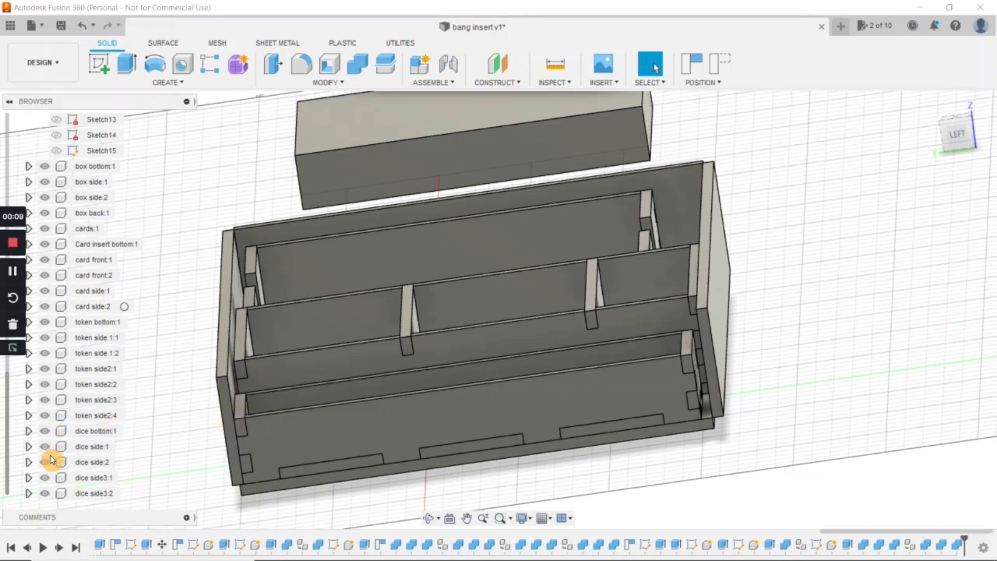
click(49, 170)
click(44, 166)
click(45, 182)
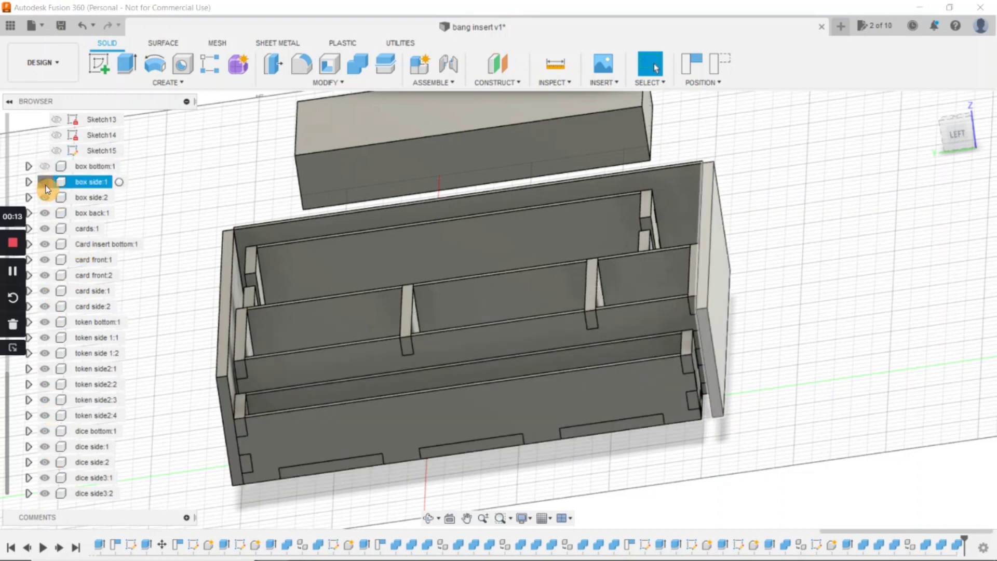
click(45, 197)
click(45, 213)
click(45, 228)
click(45, 244)
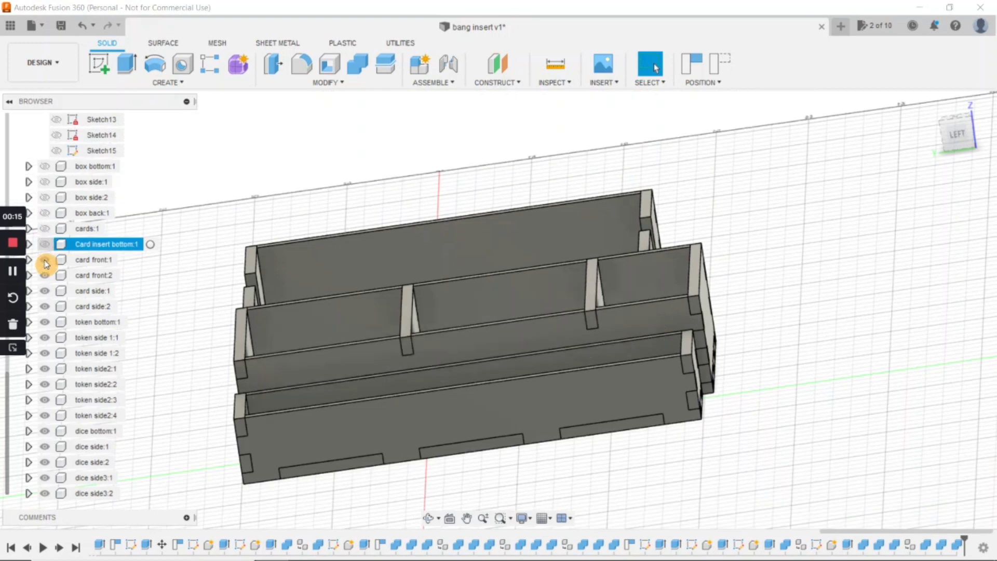
click(45, 260)
click(44, 275)
click(44, 290)
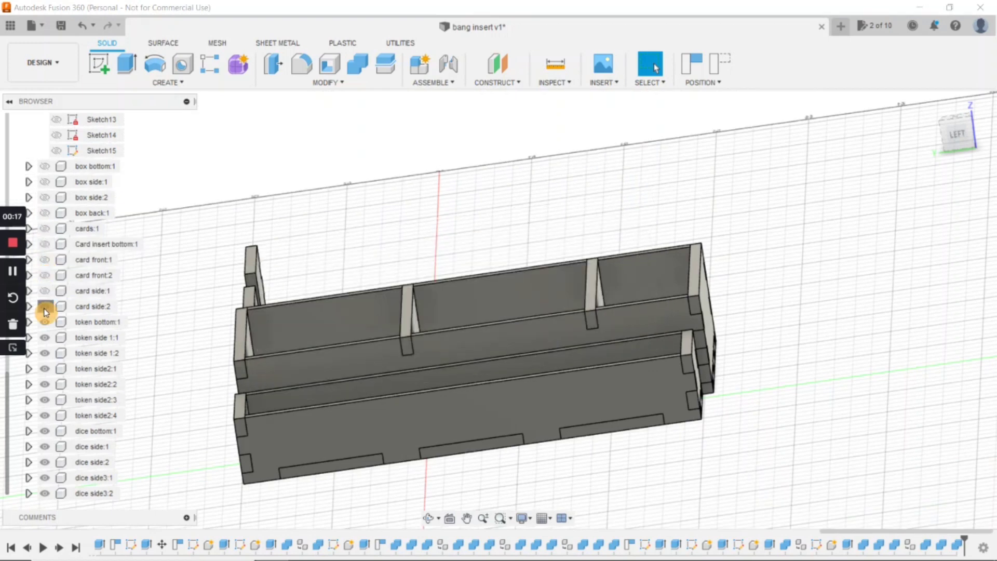
click(45, 306)
click(44, 338)
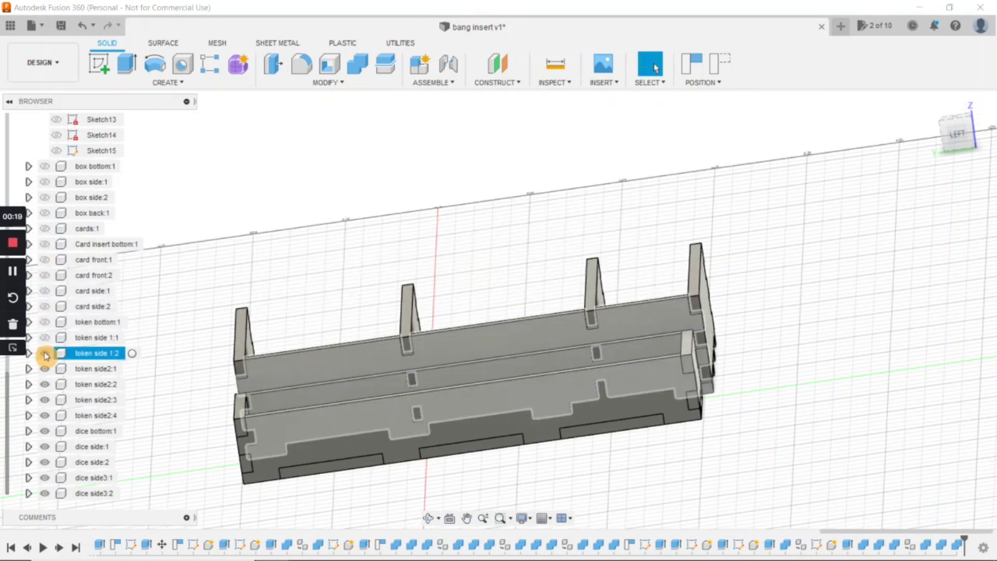
click(45, 353)
click(45, 369)
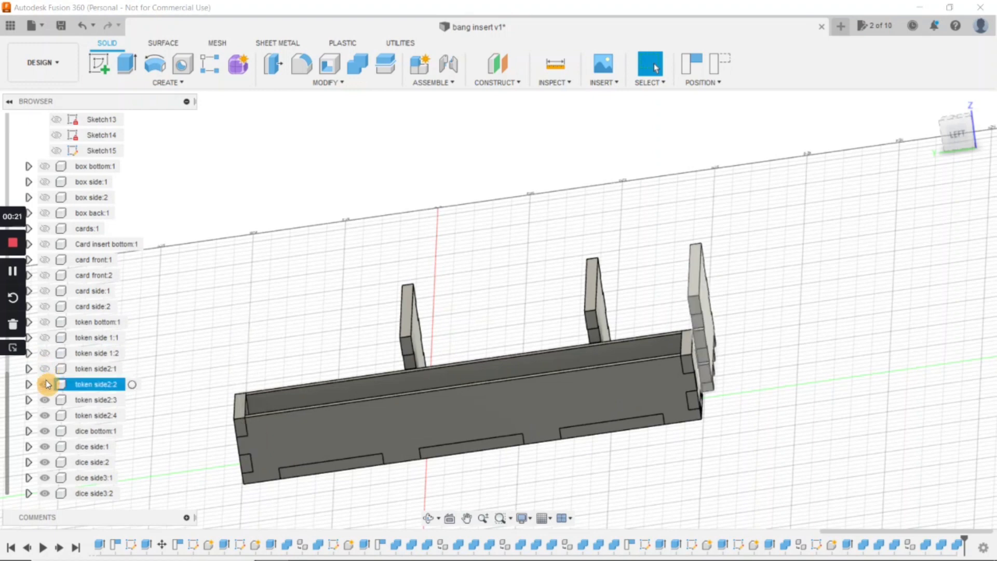
click(45, 415)
Move the dice side3:1 end panel 20 mm along Z, straight out from the end of the tray.
middle_drag(602, 493, 590, 494)
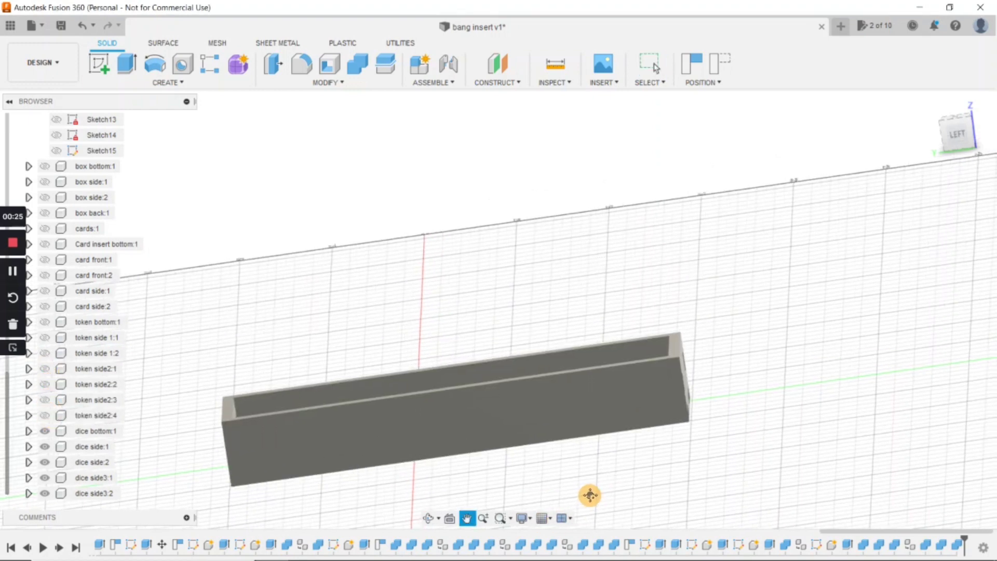
shift+middle_drag(724, 433, 703, 465)
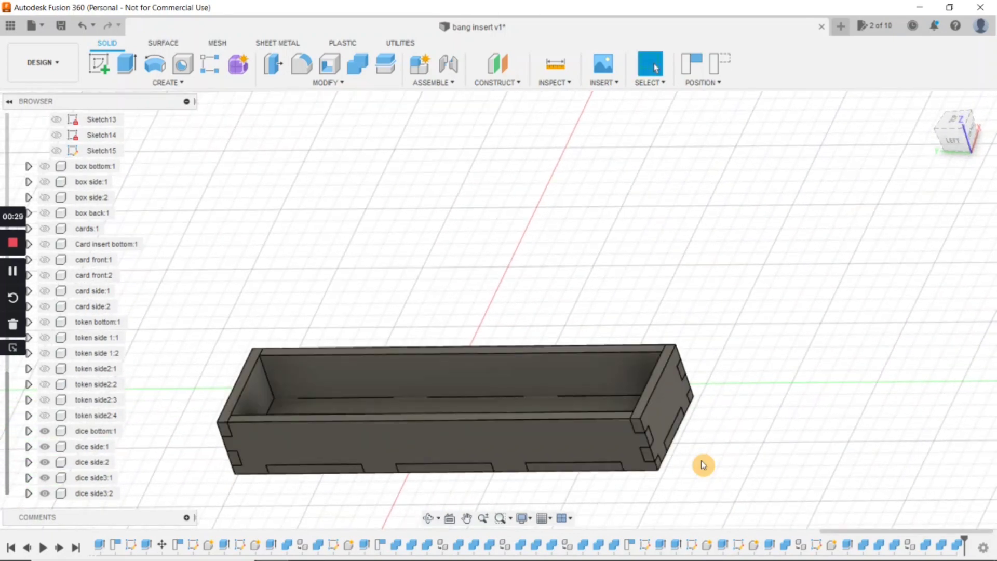
key(m)
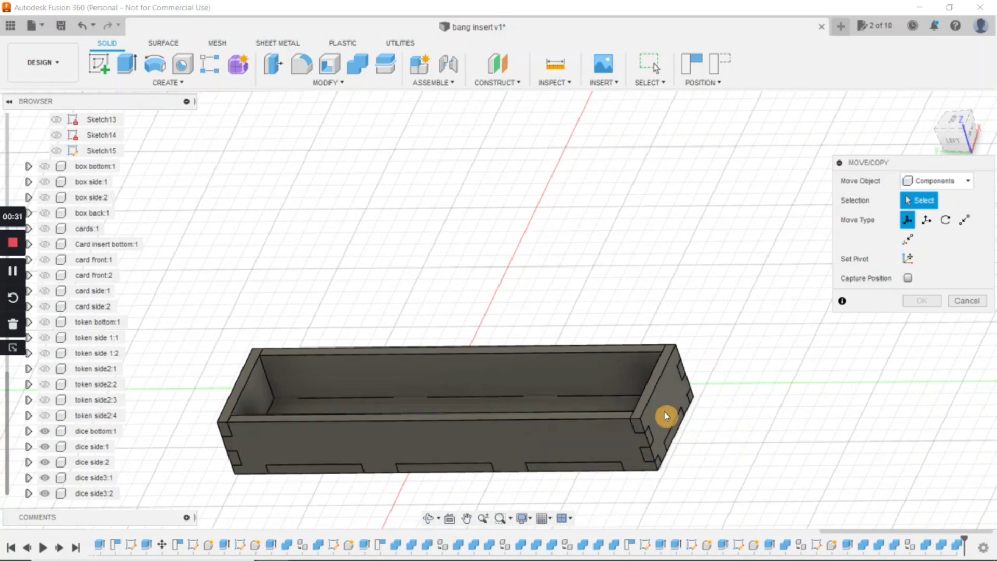
click(666, 408)
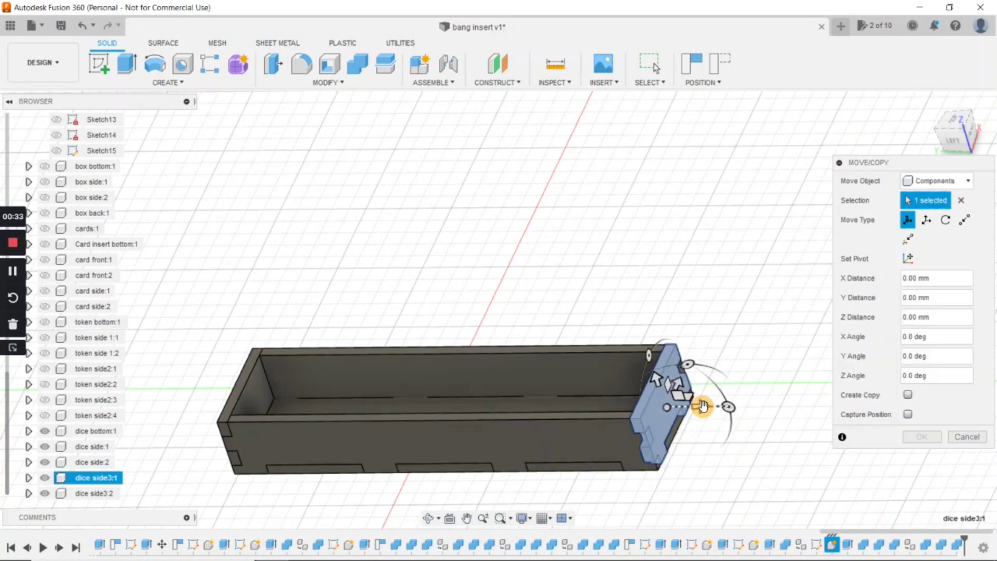
click(703, 405)
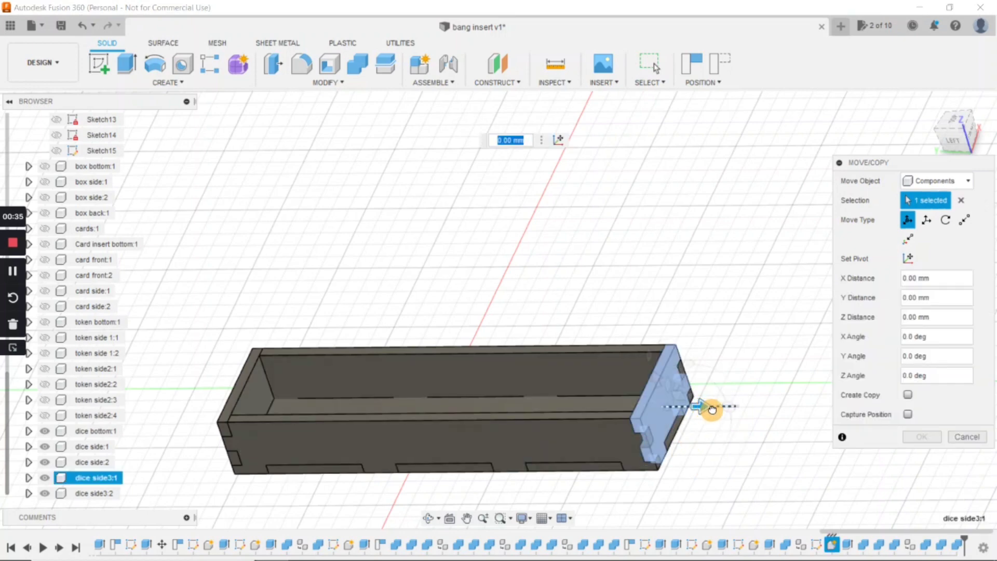
drag(711, 408, 763, 408)
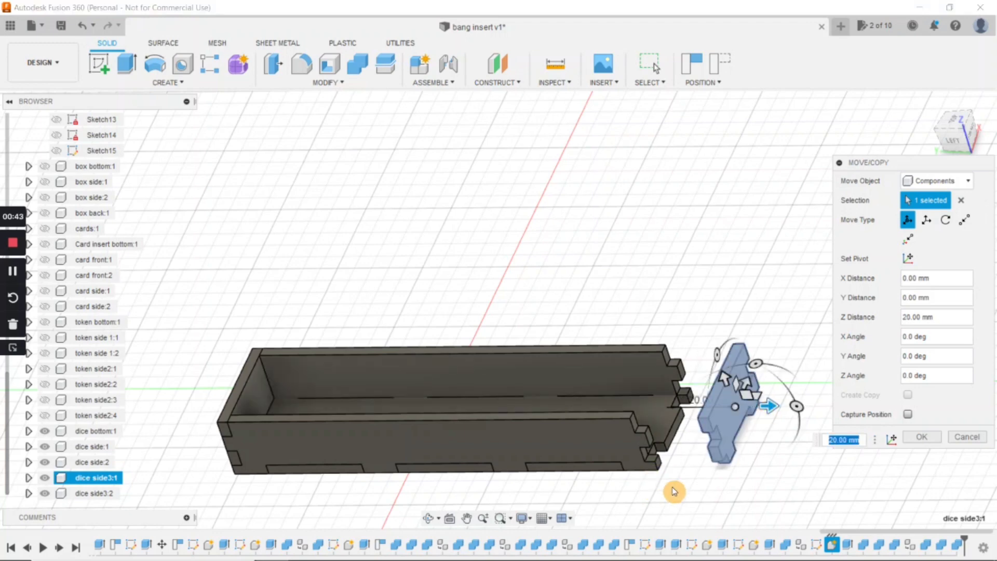
Capture the end panel's new position and extrude the dice side wall's recessed end face outward 2 mm with Join.
scroll(677, 475, up, 3)
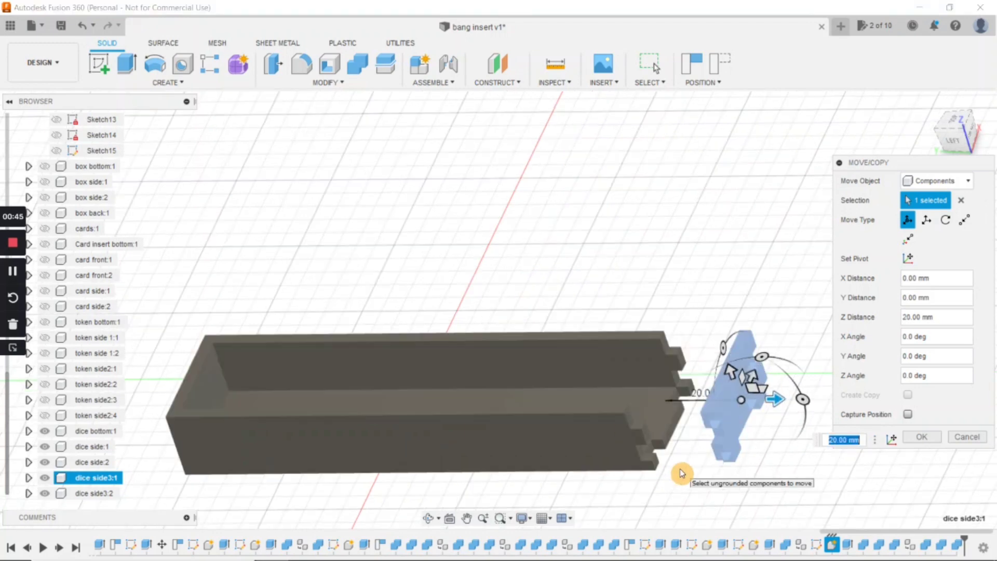
scroll(675, 488, up, 3)
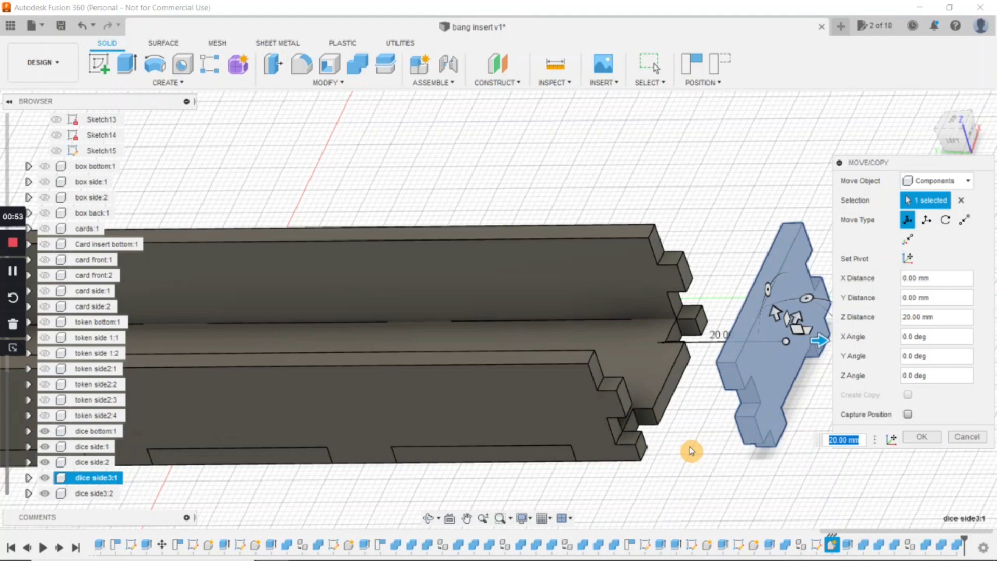
shift+middle_drag(690, 444, 677, 437)
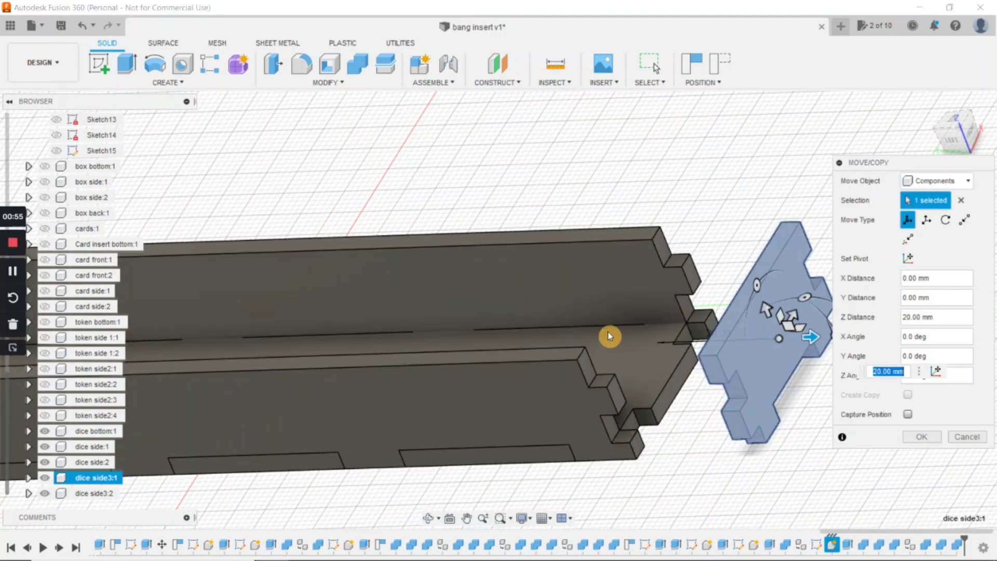
click(126, 64)
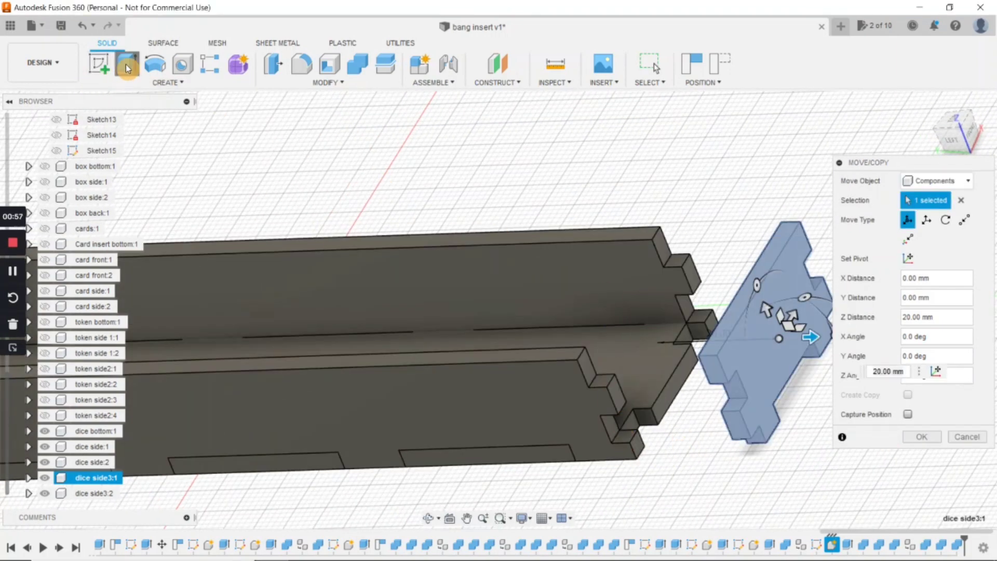
click(596, 312)
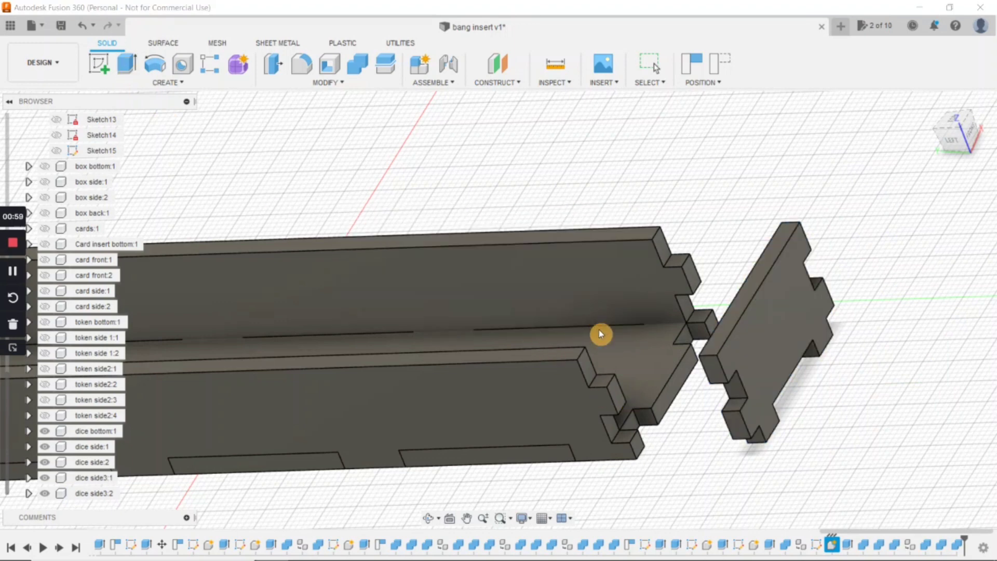
click(590, 374)
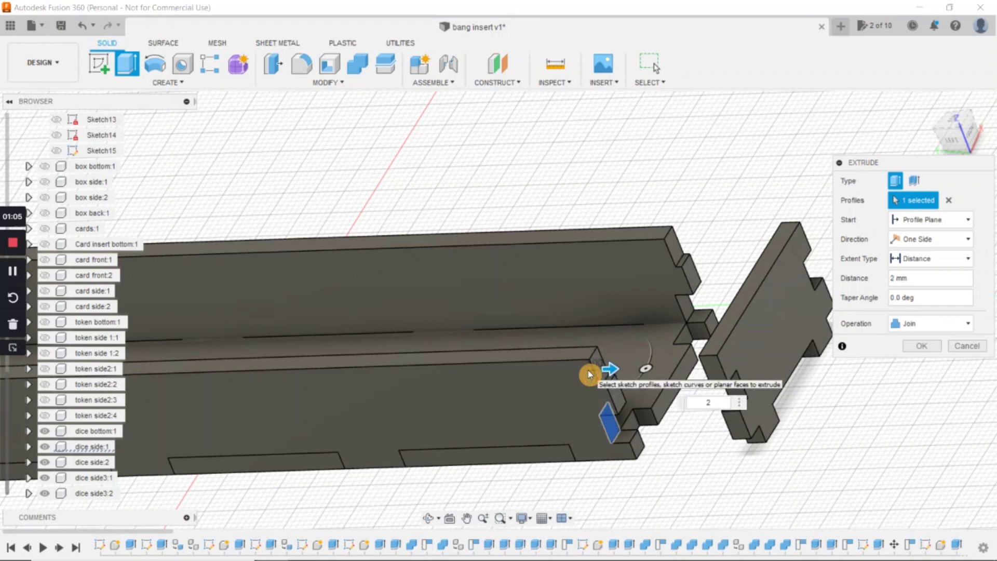
key(Return)
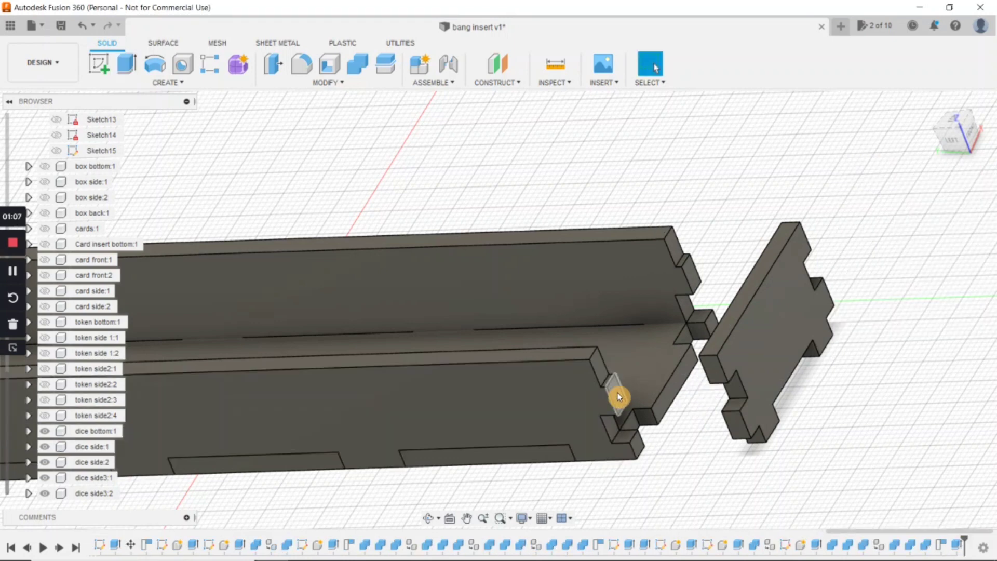
Extrude the near dice side wall's middle finger and the recessed face below it outward 2 mm at the tray's open end.
click(618, 395)
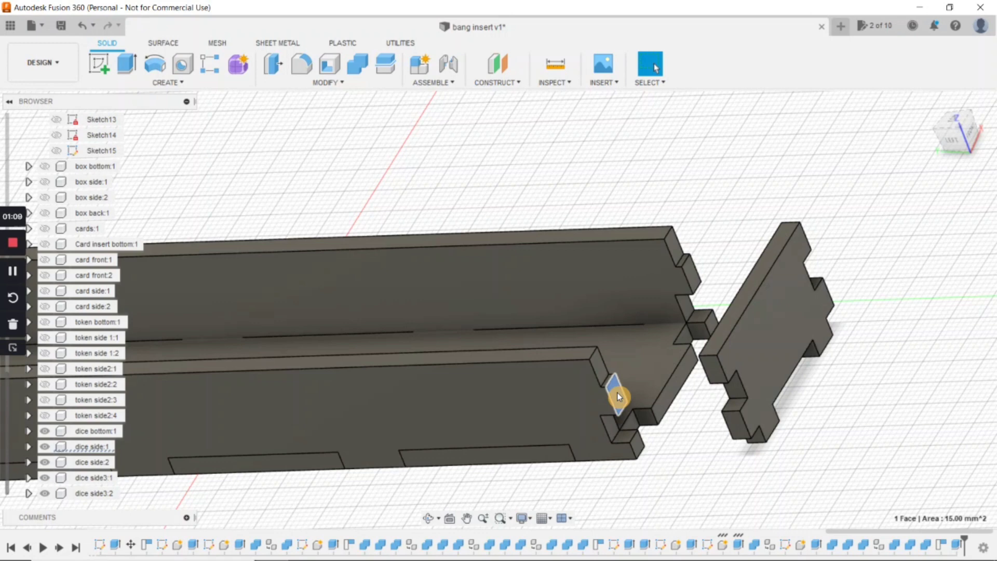
key(e)
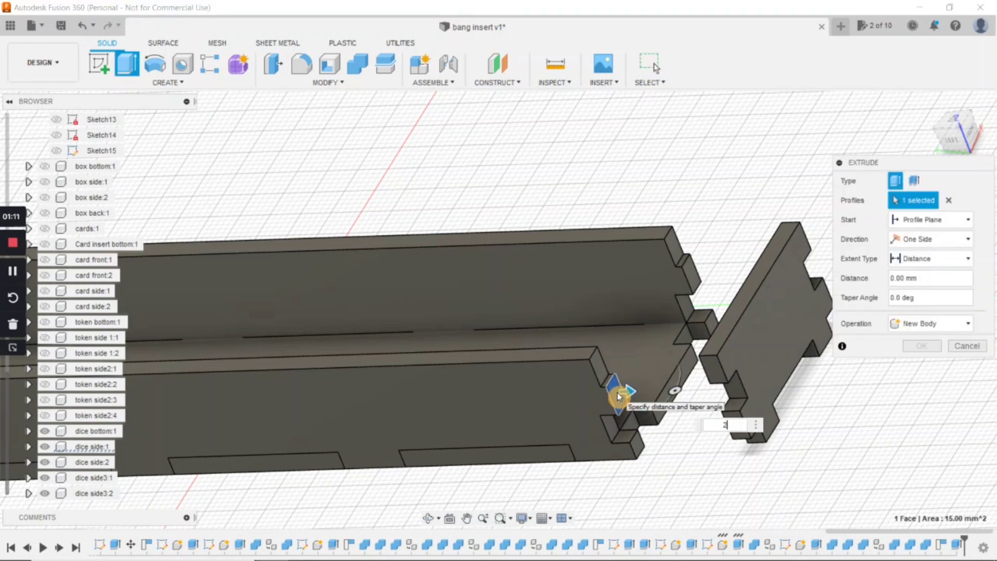
text(2)
key(Return)
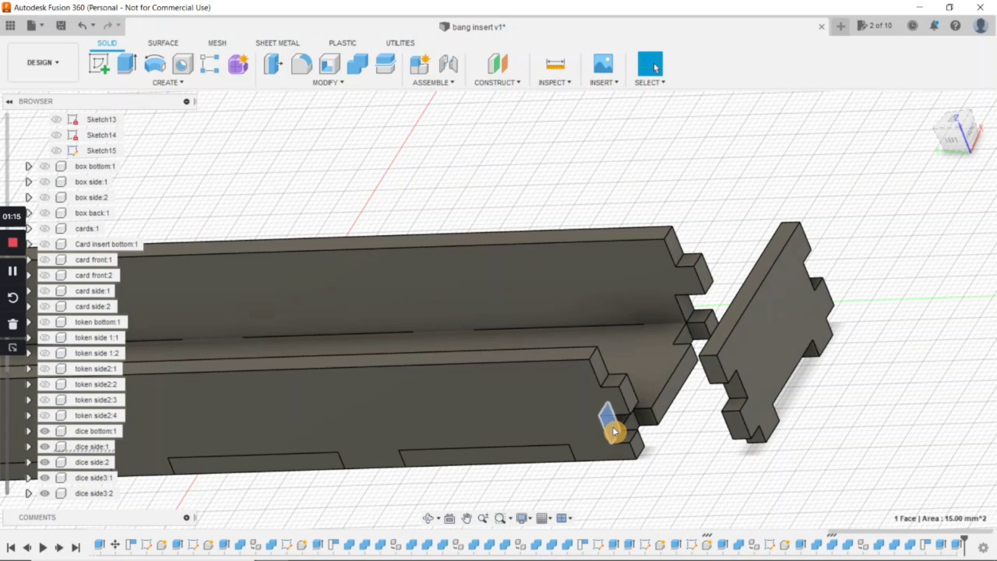
key(e)
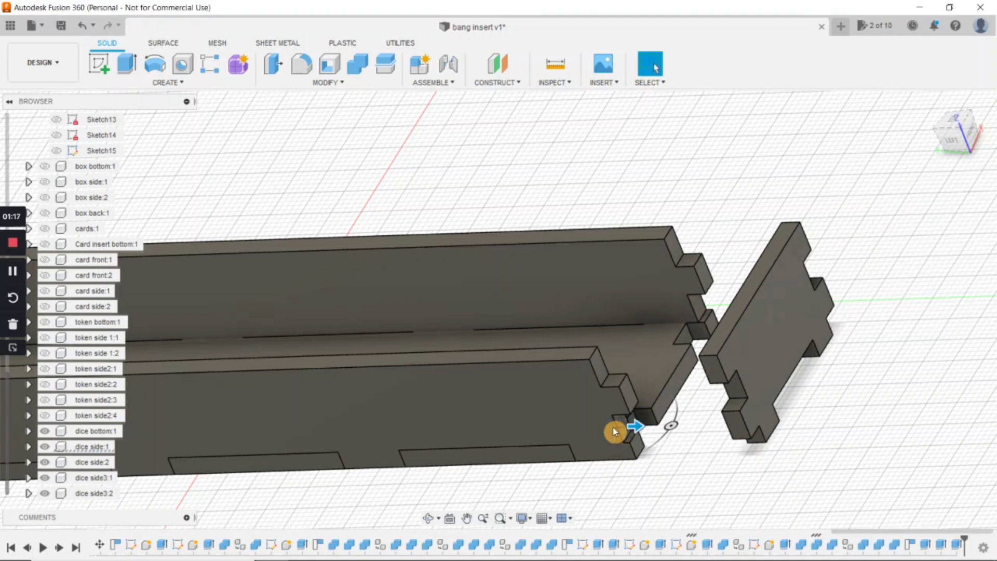
key(Escape)
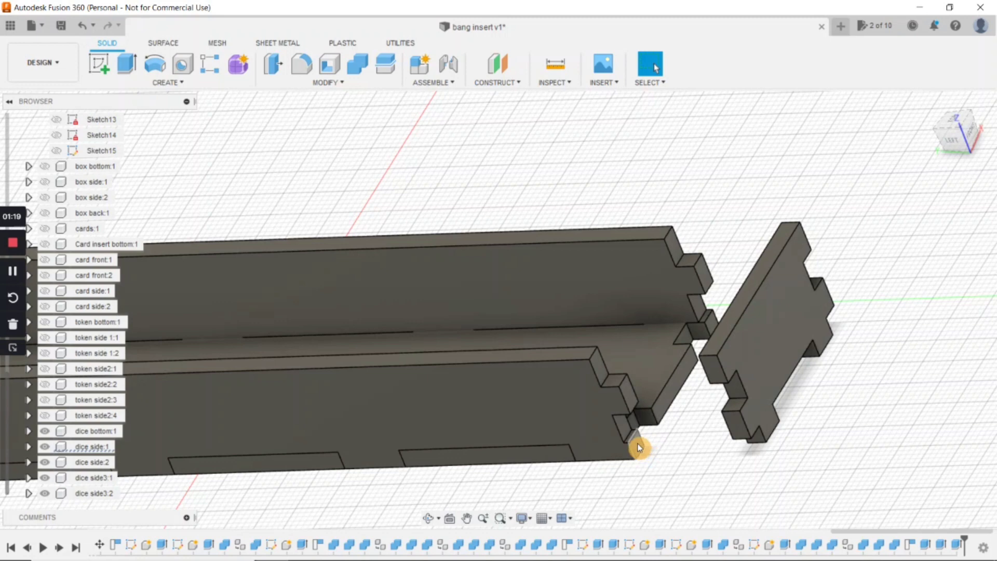
Extrude the end face of the near dice side wall's lowest finger outward 2 mm.
key(e)
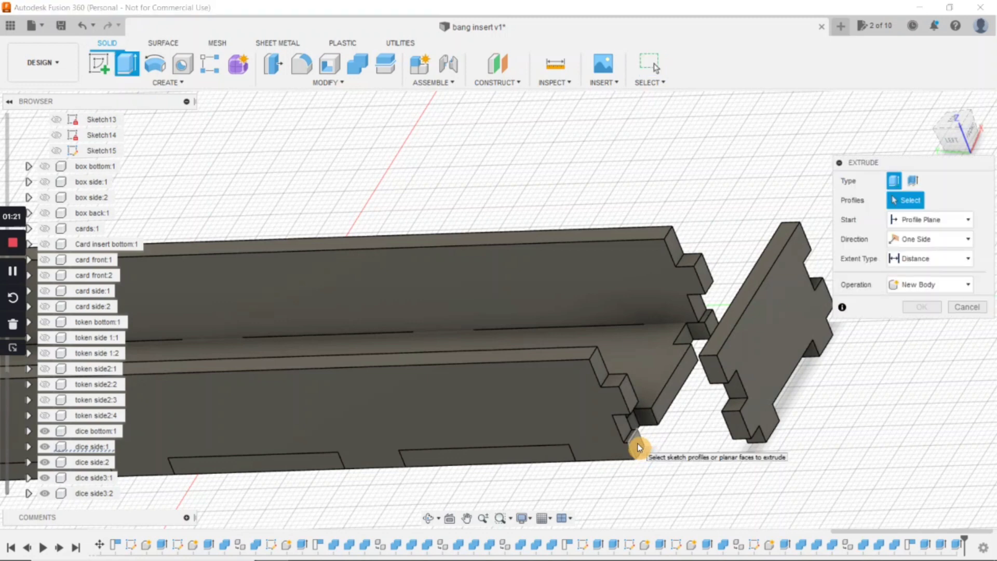
click(638, 448)
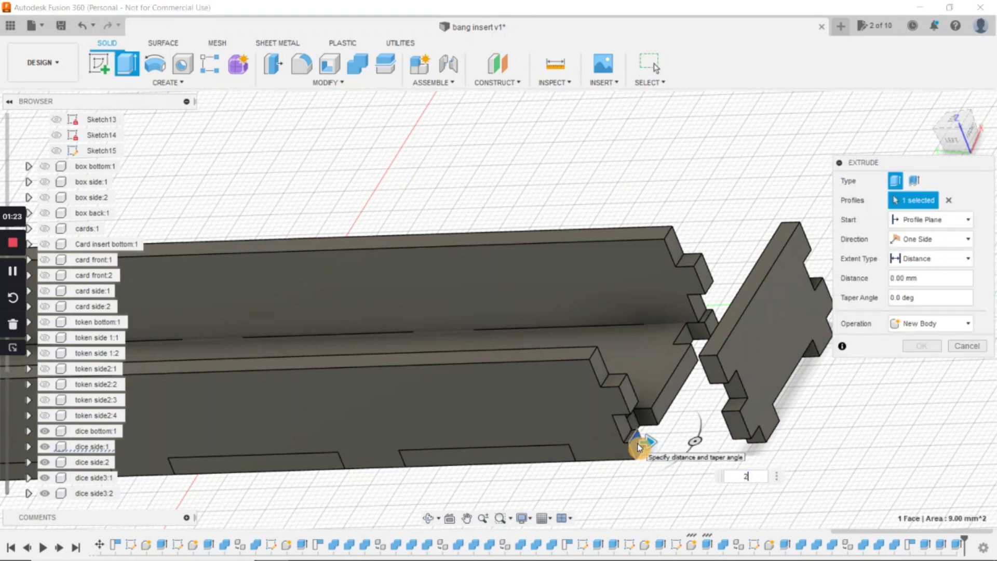
text(2)
key(Return)
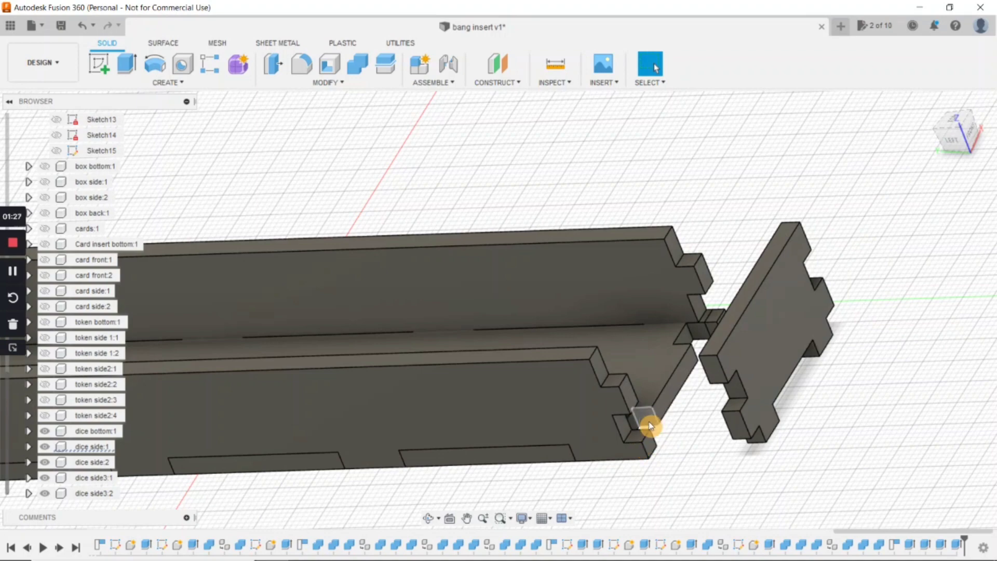
Extrude the dice bottom's near notch face and its wide centre finger face outward 2 mm.
shift+middle_drag(660, 429, 597, 437)
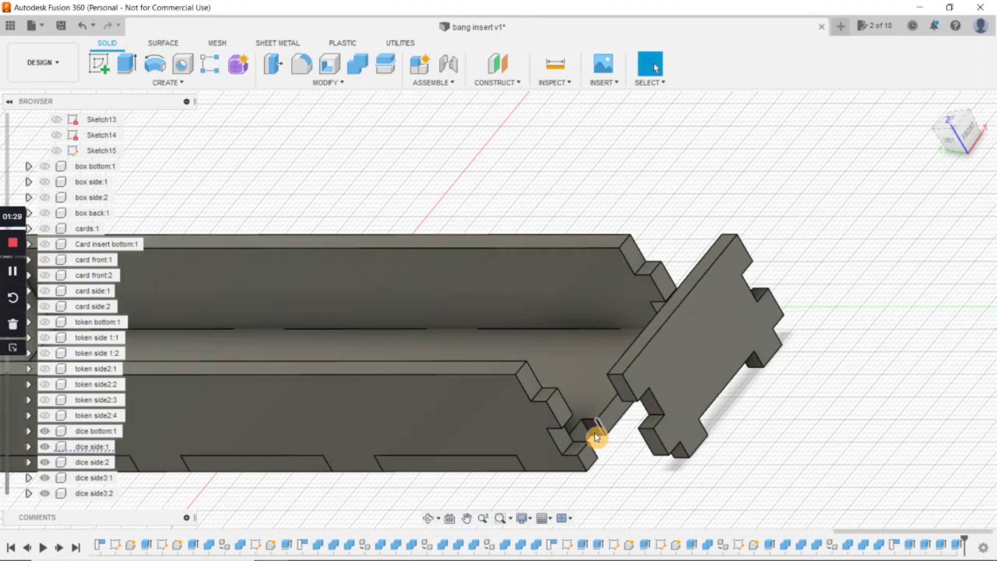
click(584, 437)
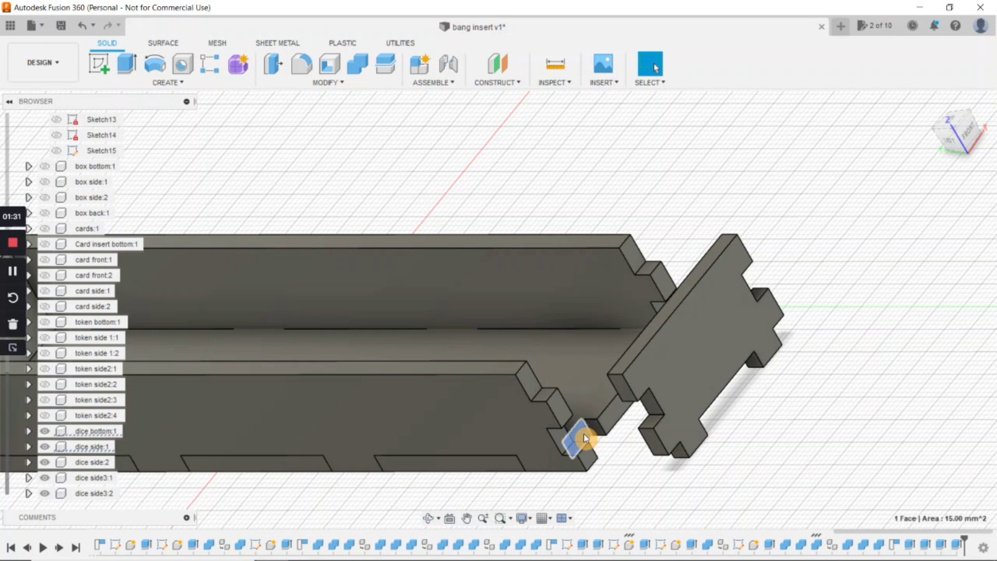
key(e)
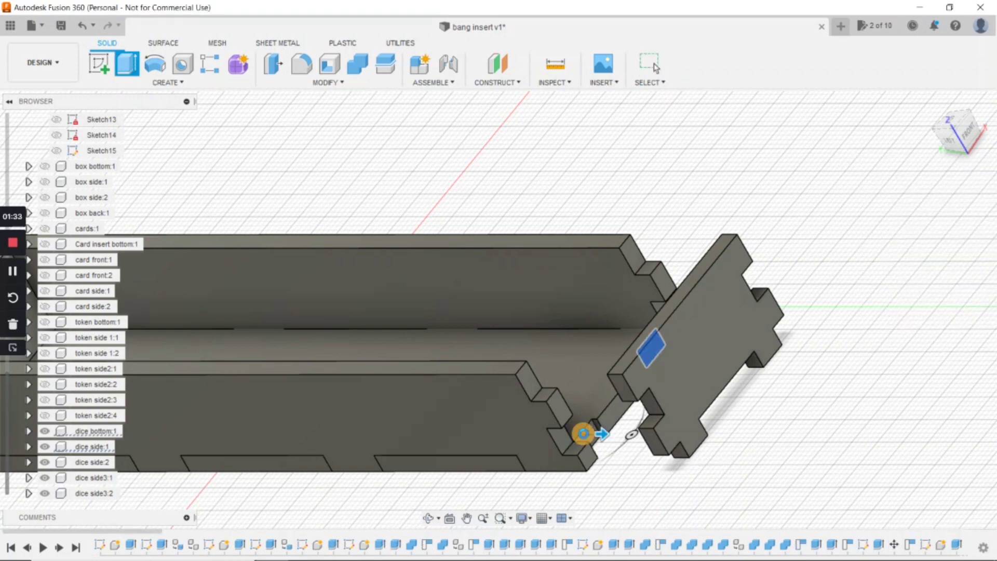
key(Return)
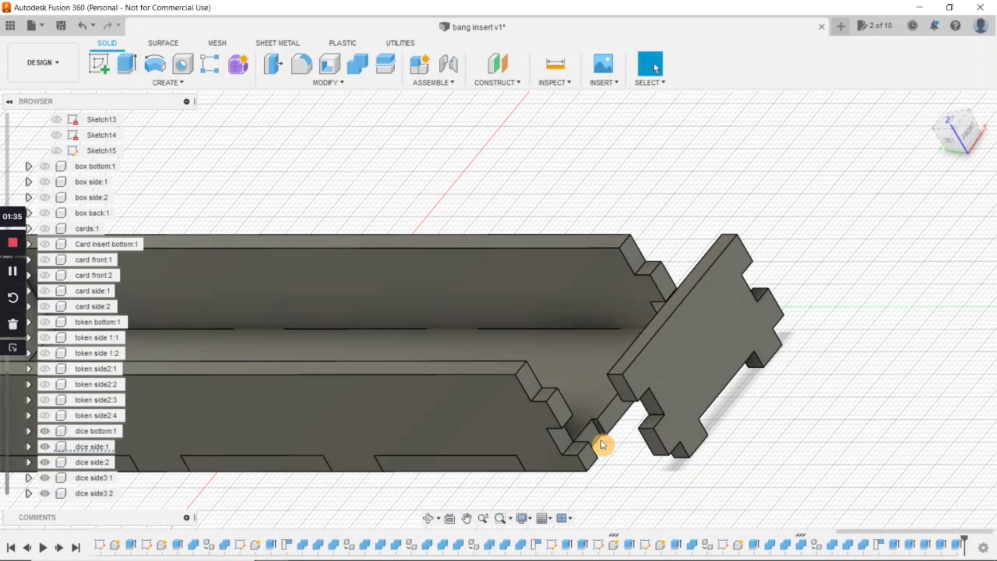
click(613, 422)
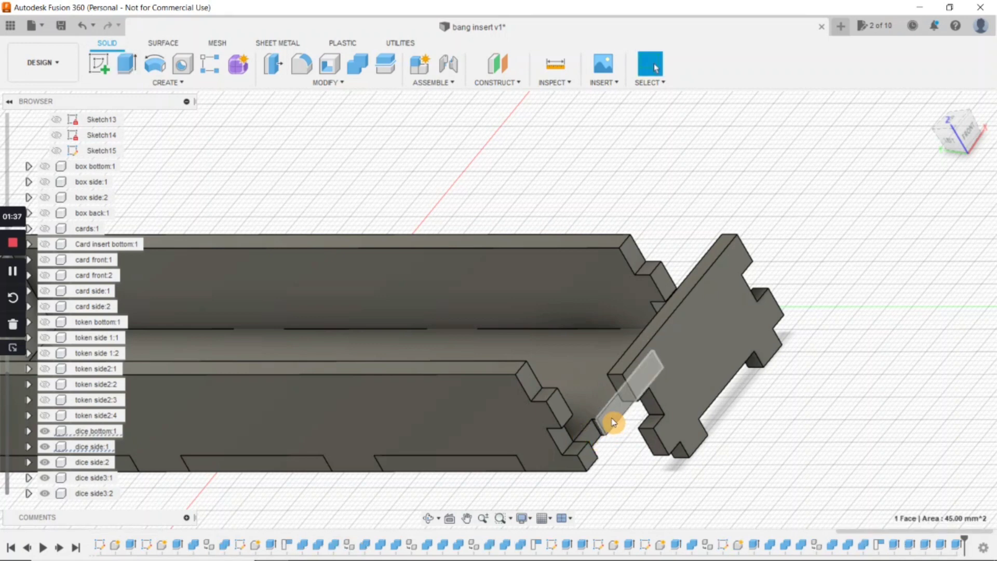
text(e)
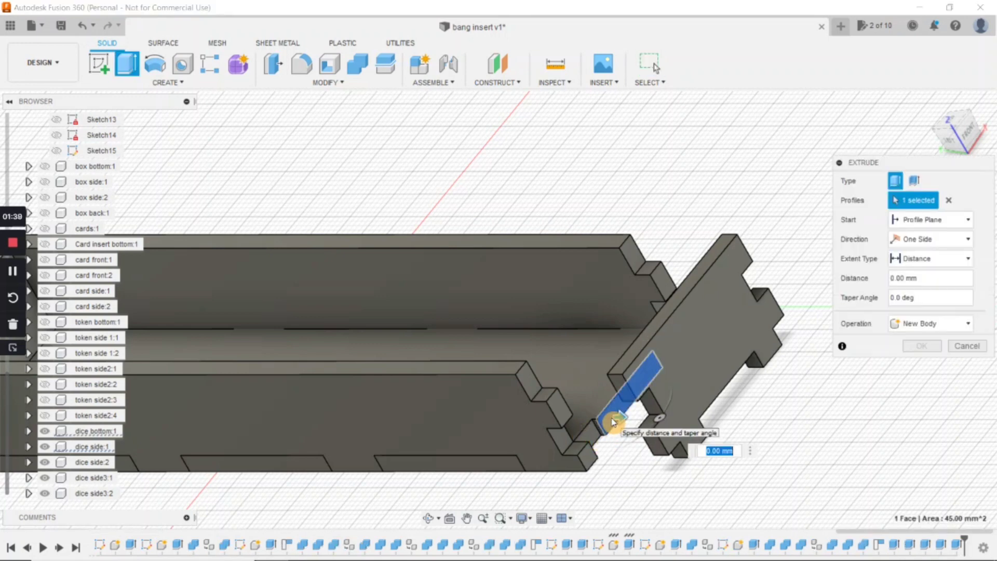
text(2)
key(Return)
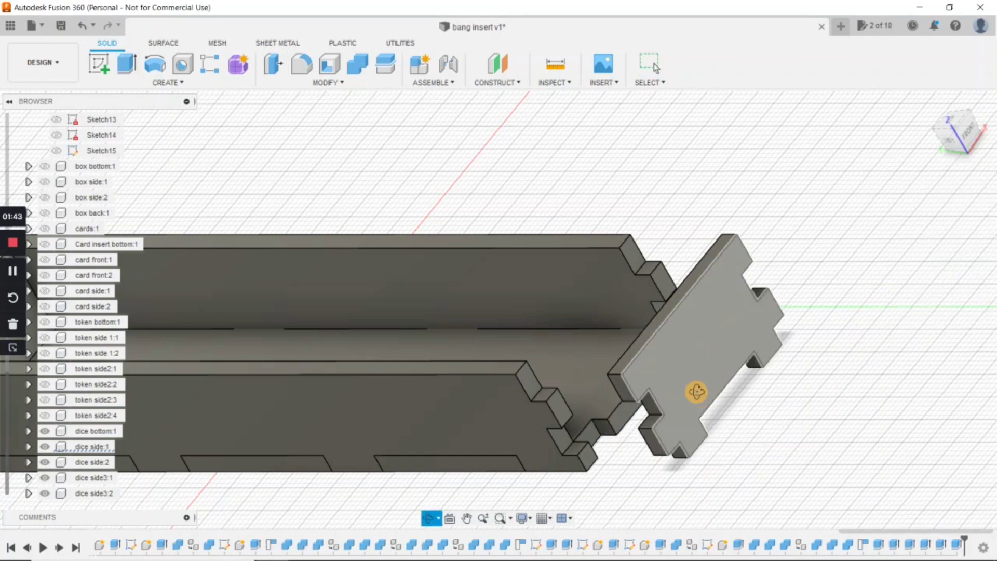
Hide the dice side3:1 end panel and extrude the dice bottom's far notch face outward 2 mm.
mouse_move(696, 391)
shift+middle_down()
mouse_move(710, 394)
mouse_move(698, 393)
shift+middle_up()
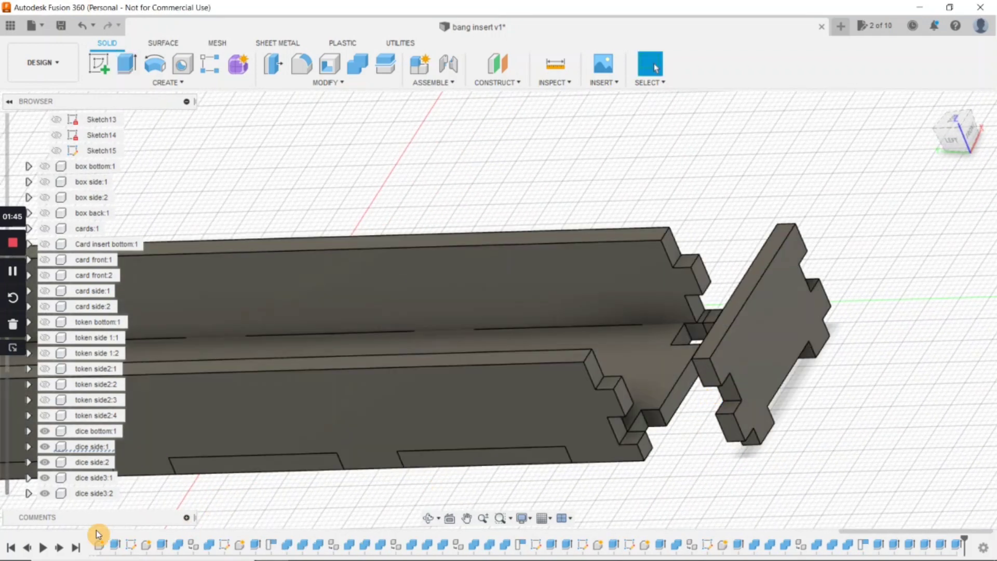
click(48, 495)
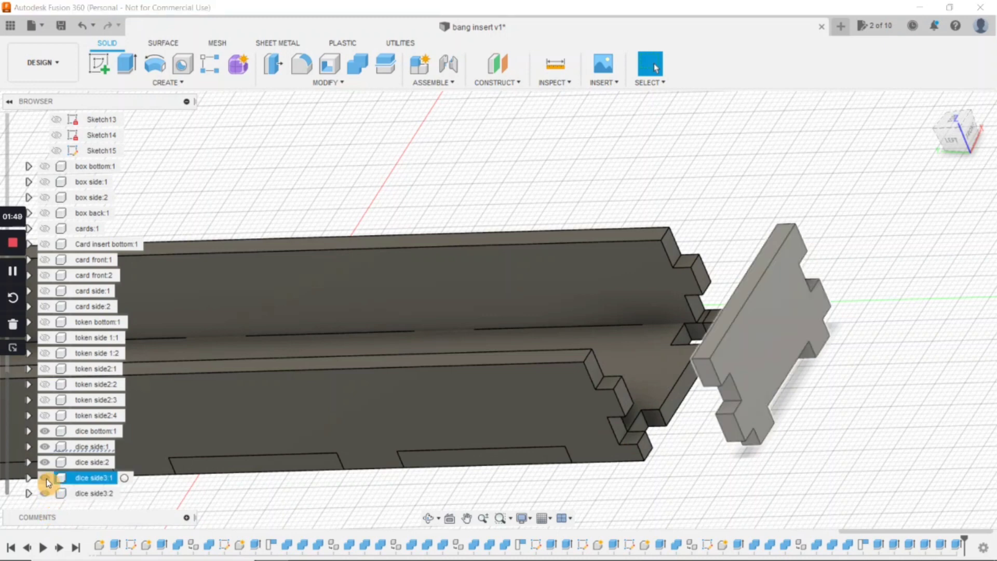
click(46, 478)
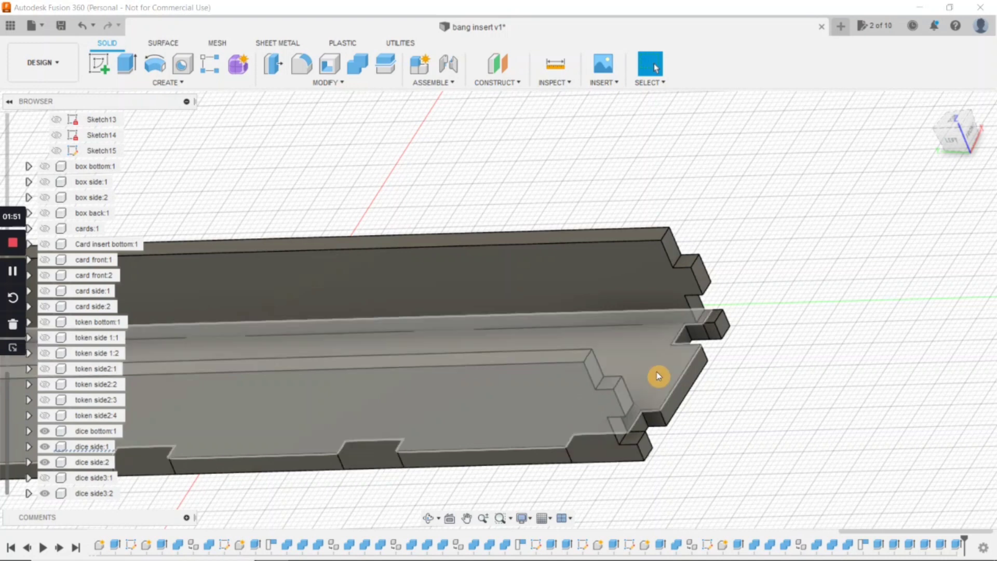
key(e)
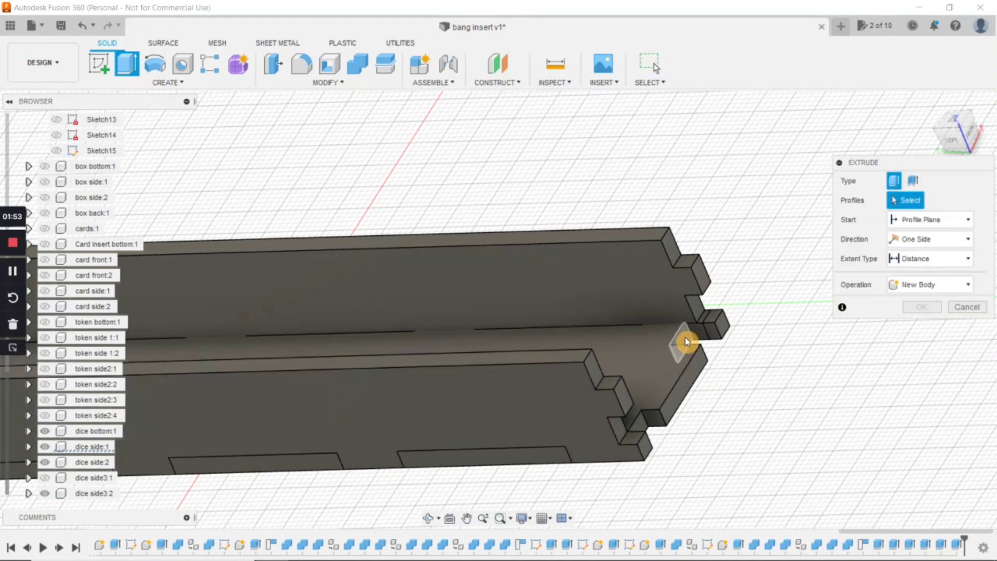
click(686, 340)
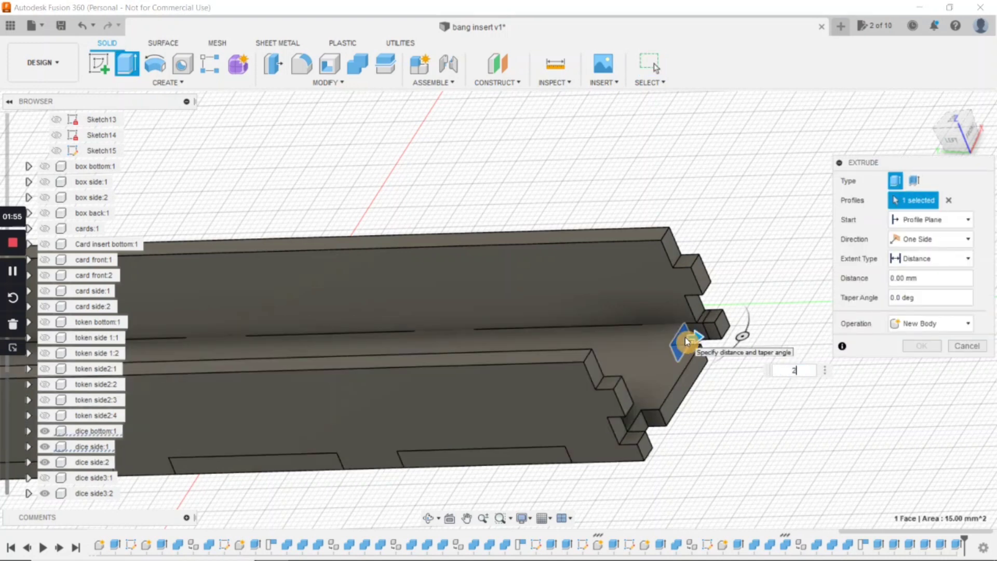
key(Escape)
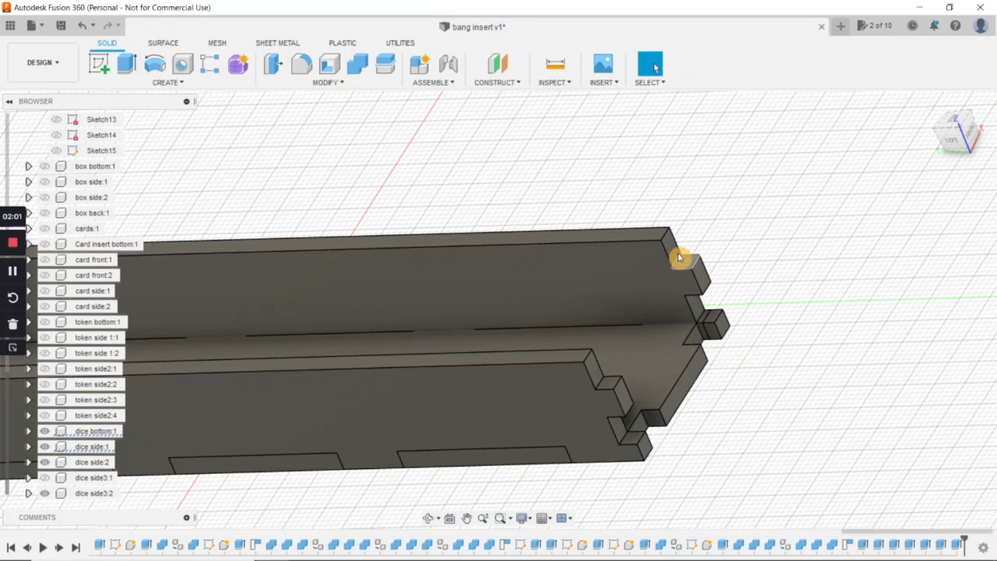
Extrude the far dice side wall's upper end face and its middle finger outward another 2 mm.
key(e)
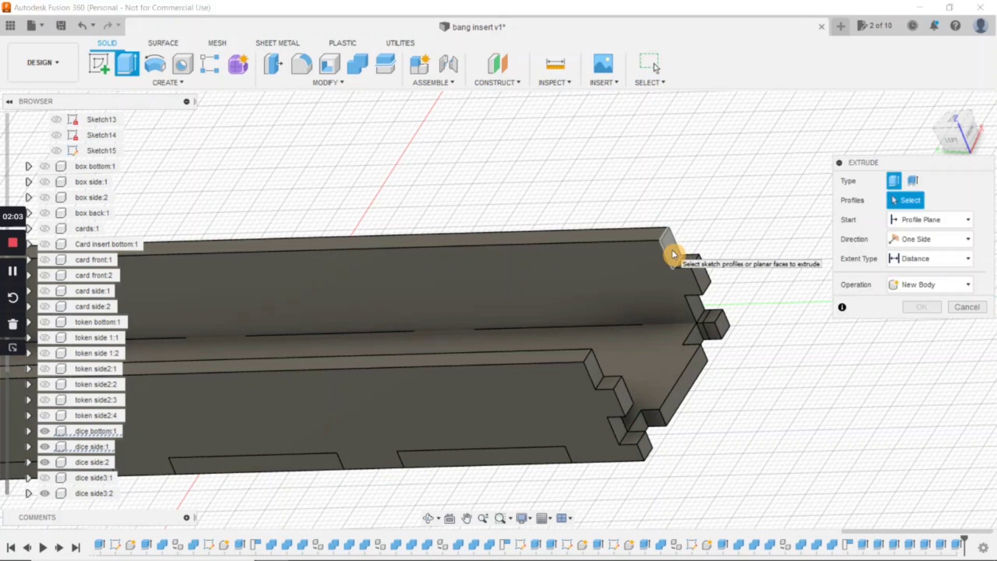
click(670, 244)
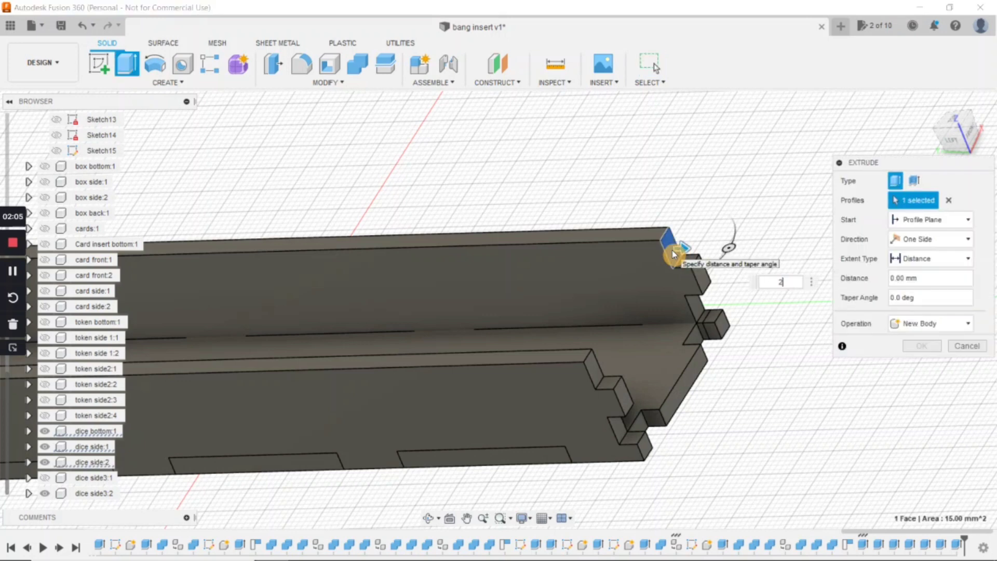
text(2)
key(Return)
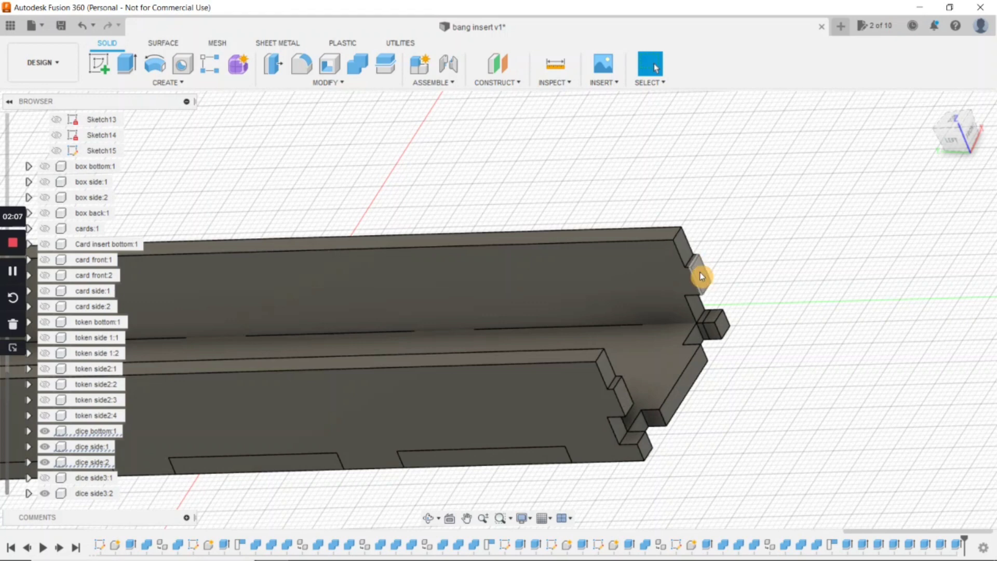
text(e)
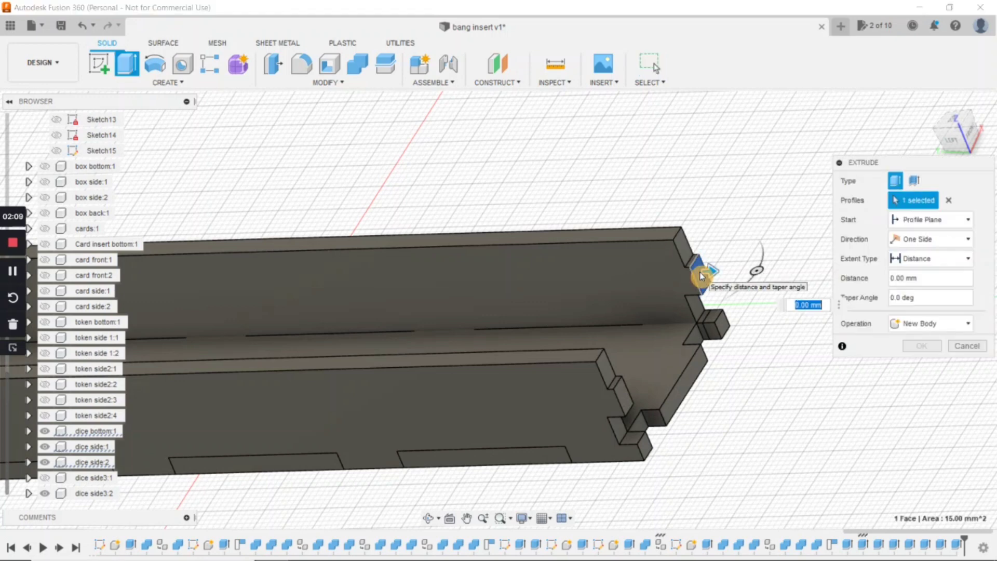
text(2)
key(Return)
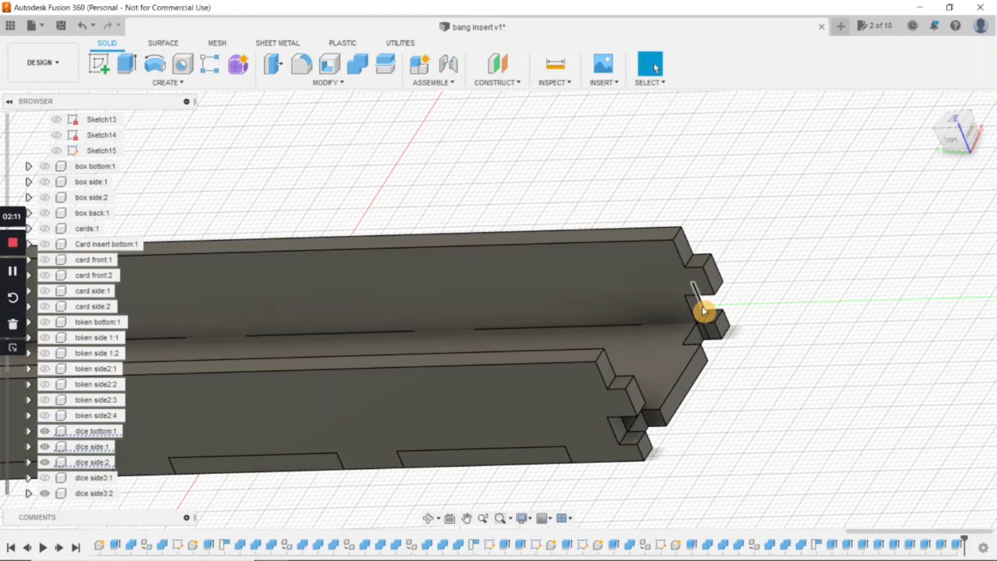
Extrude the far dice side wall's lower recessed face and its lowest finger outward another 2 mm with Join.
click(697, 306)
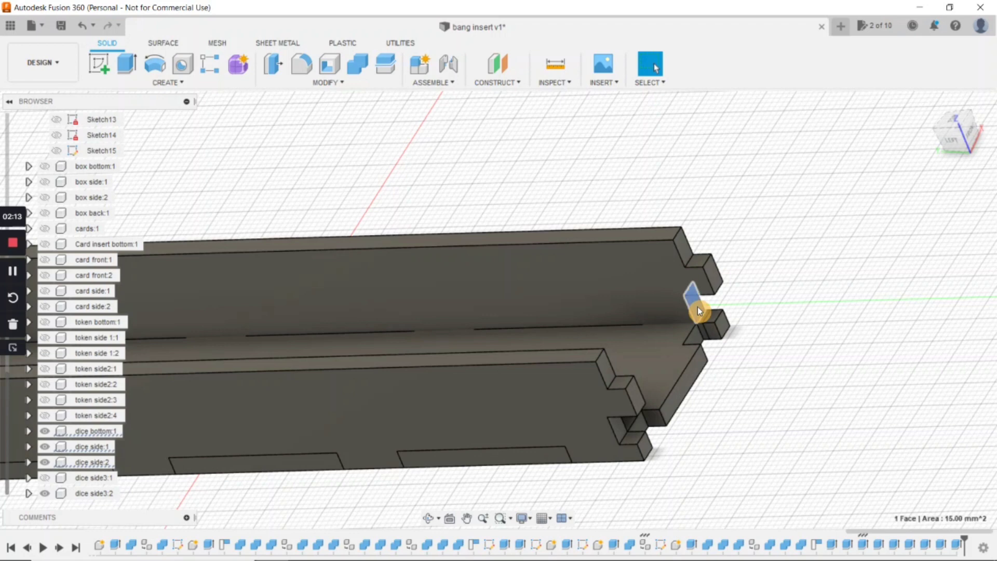
text(e2)
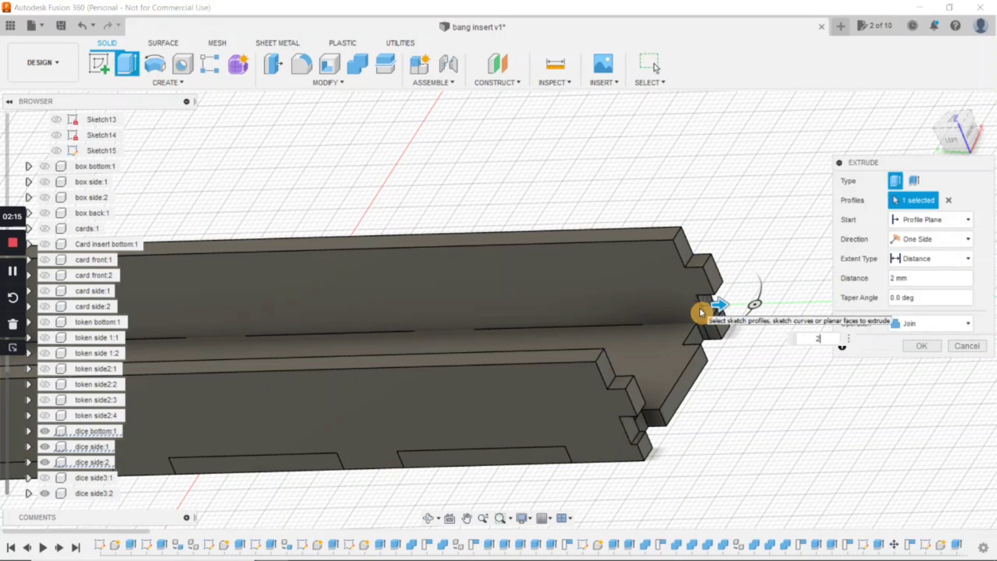
key(Return)
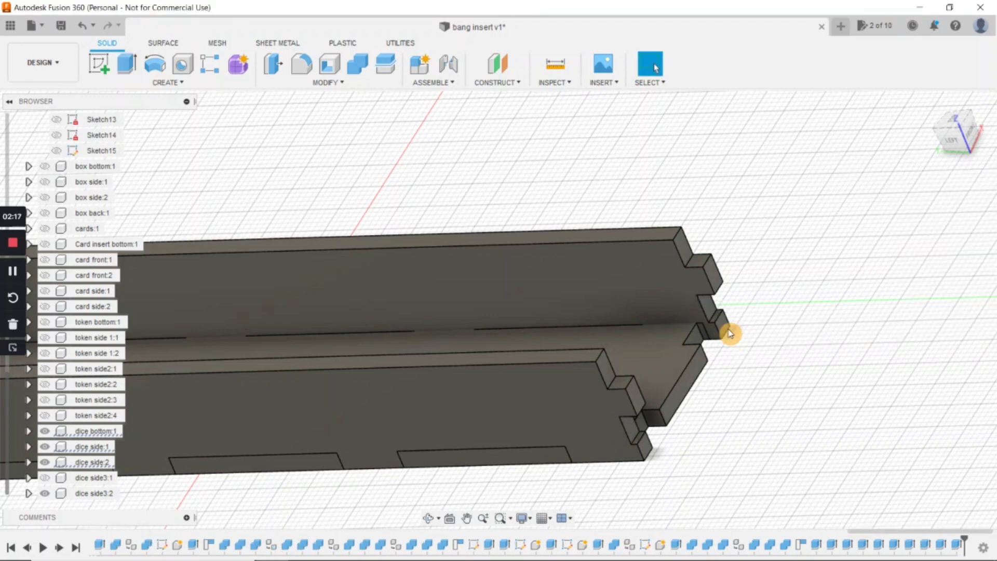
click(723, 325)
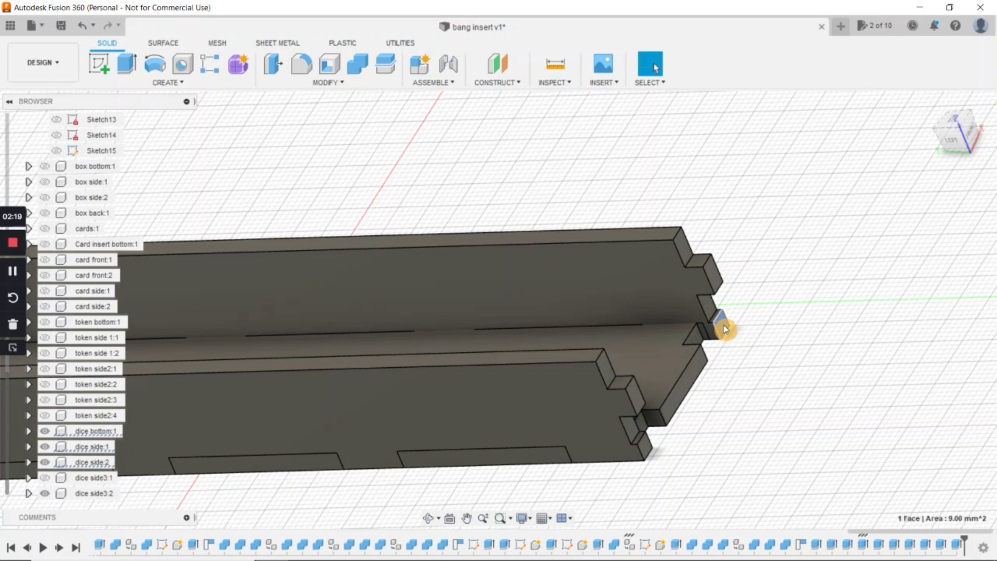
key(e)
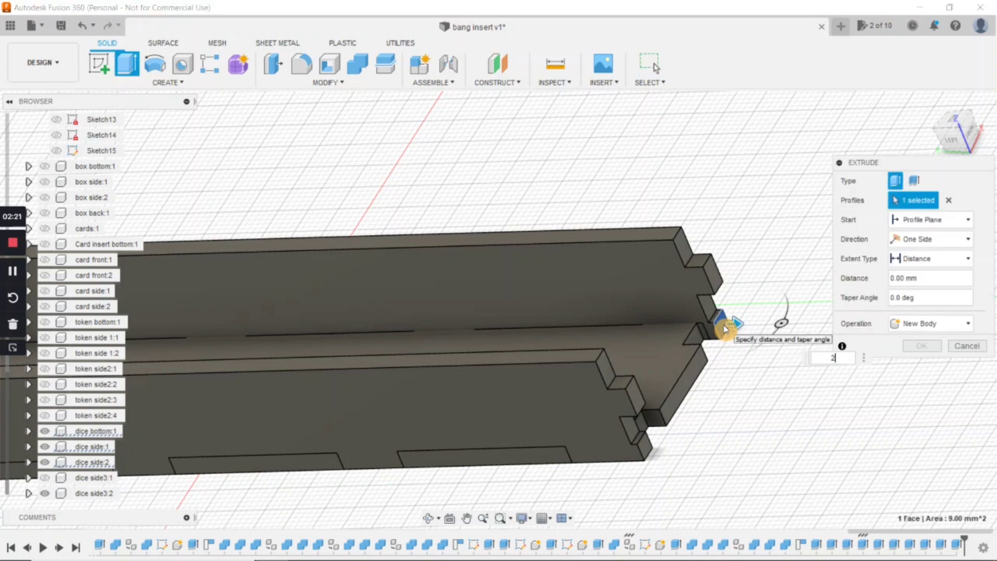
key(Return)
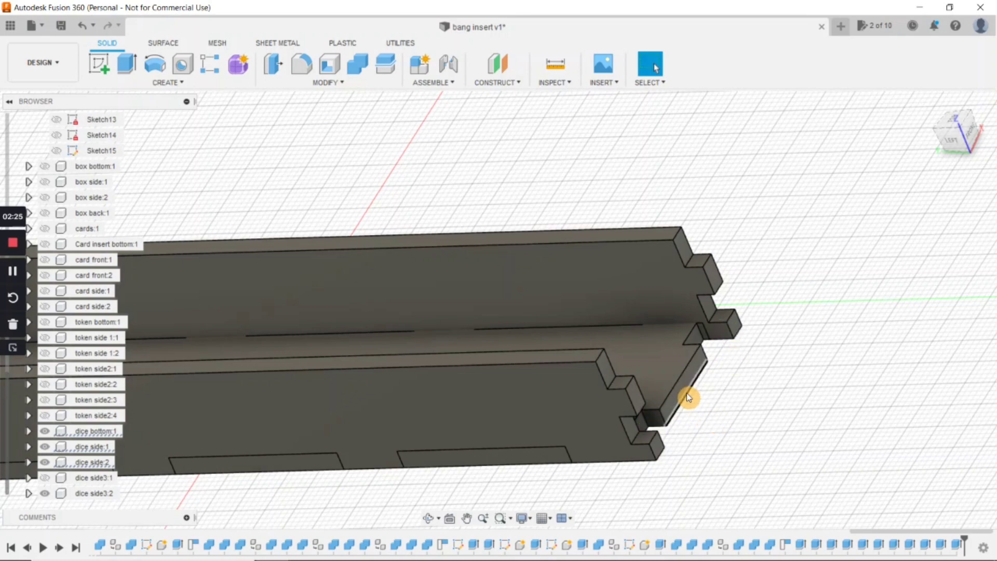
Show the dice side3:1 end panel and move it -16 mm along Z onto the lengthened dice tray's end.
shift+middle_drag(708, 406, 735, 465)
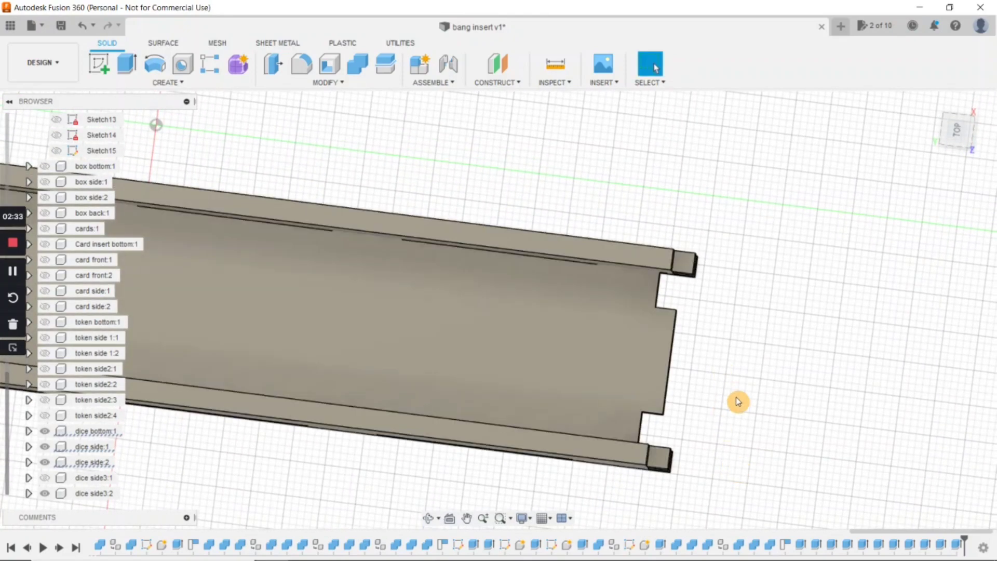
shift+middle_drag(727, 403, 698, 350)
shift+middle_drag(720, 435, 694, 354)
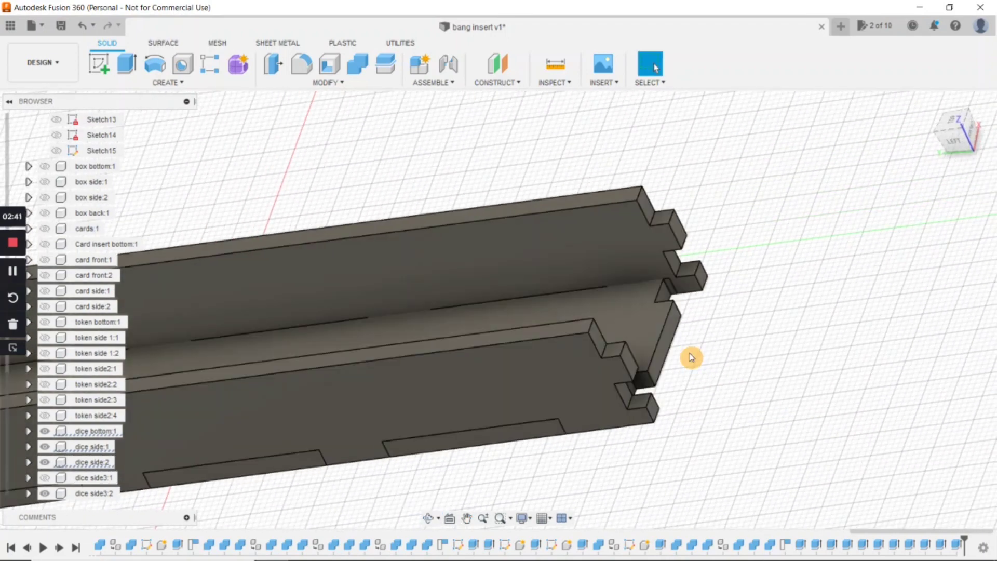
click(45, 494)
key(m)
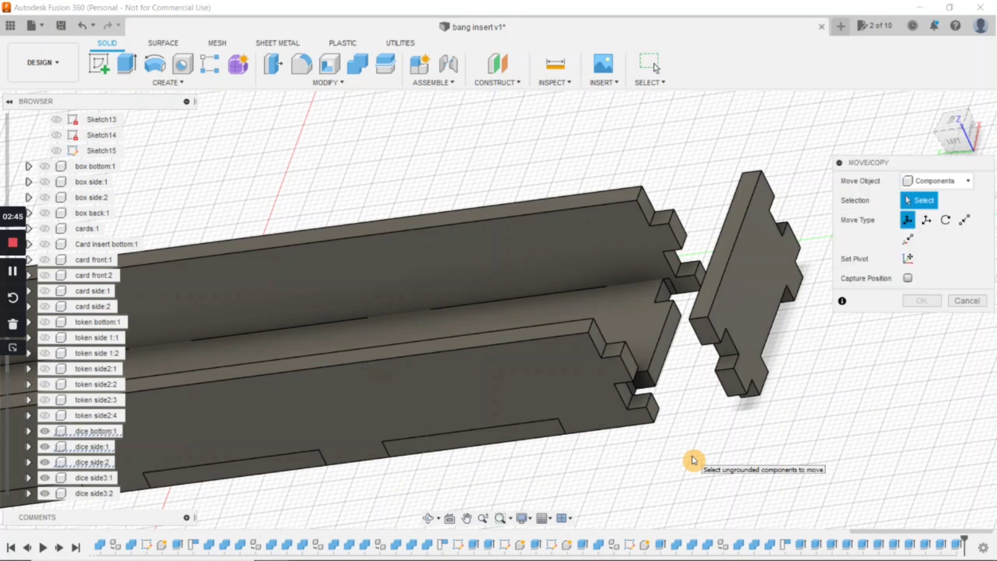
click(741, 301)
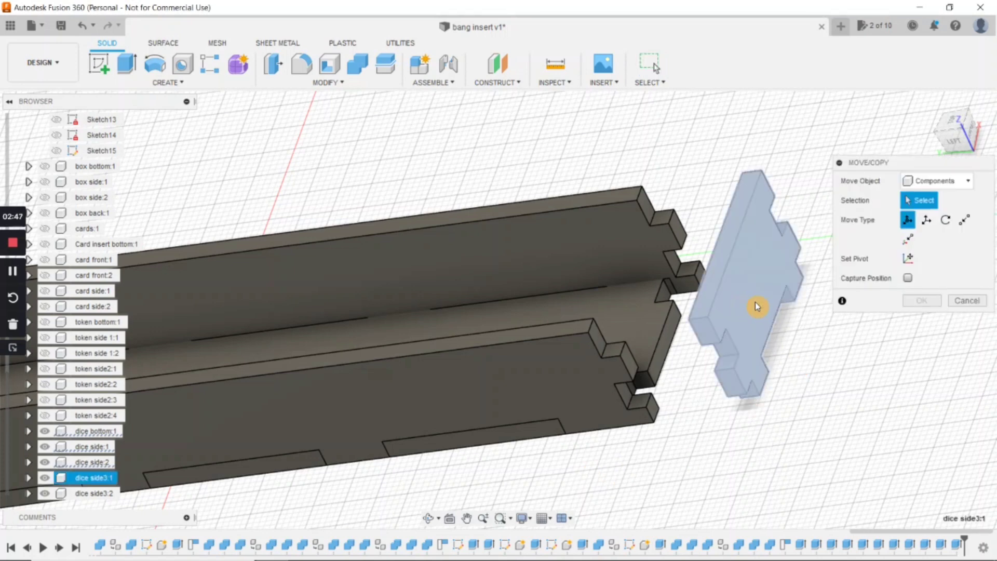
drag(768, 294, 674, 325)
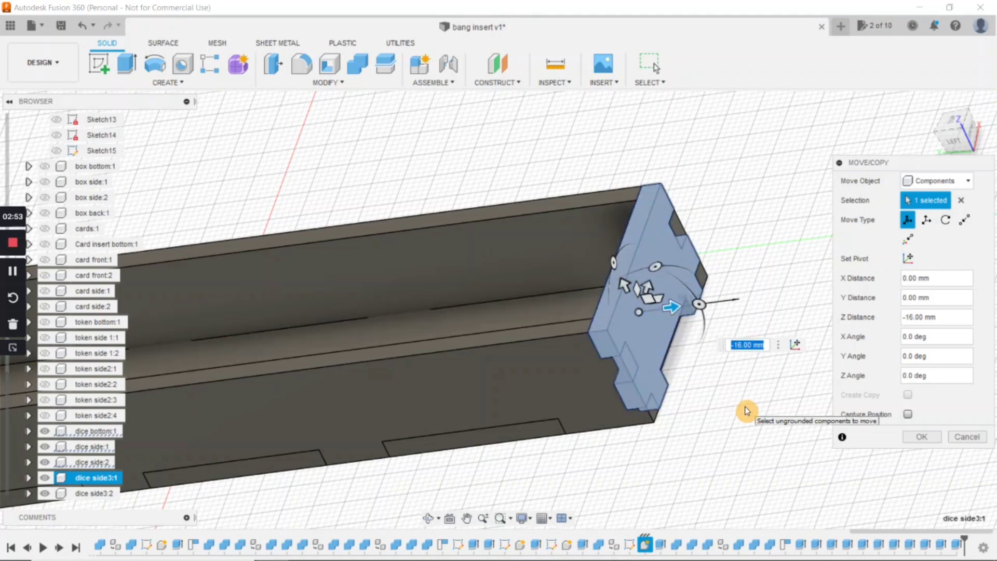
key(Return)
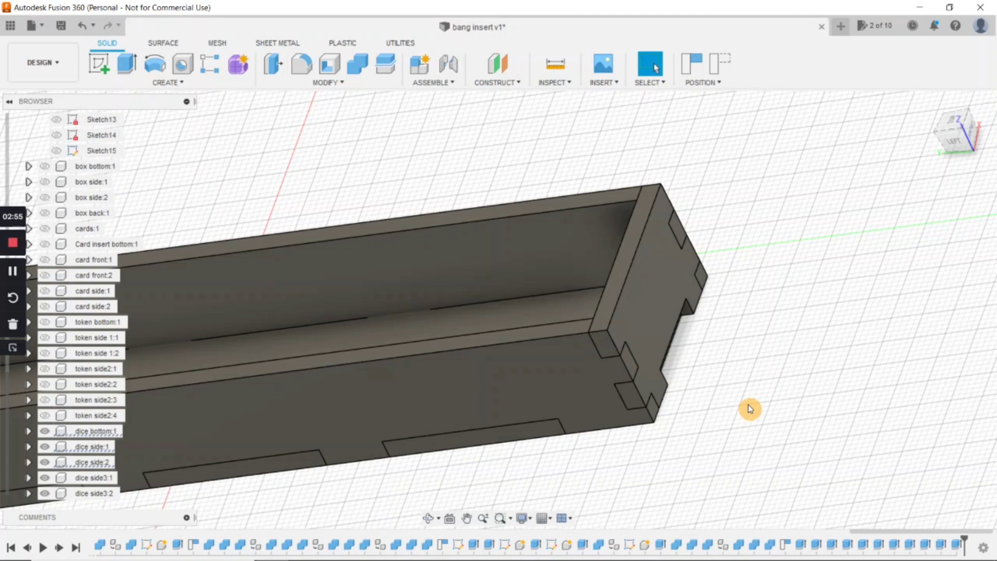
Capture the panel's position and extrude the dice bottom's recessed centre finger face outward 2 mm with Join, flush with the end panel.
shift+middle_drag(741, 403, 733, 389)
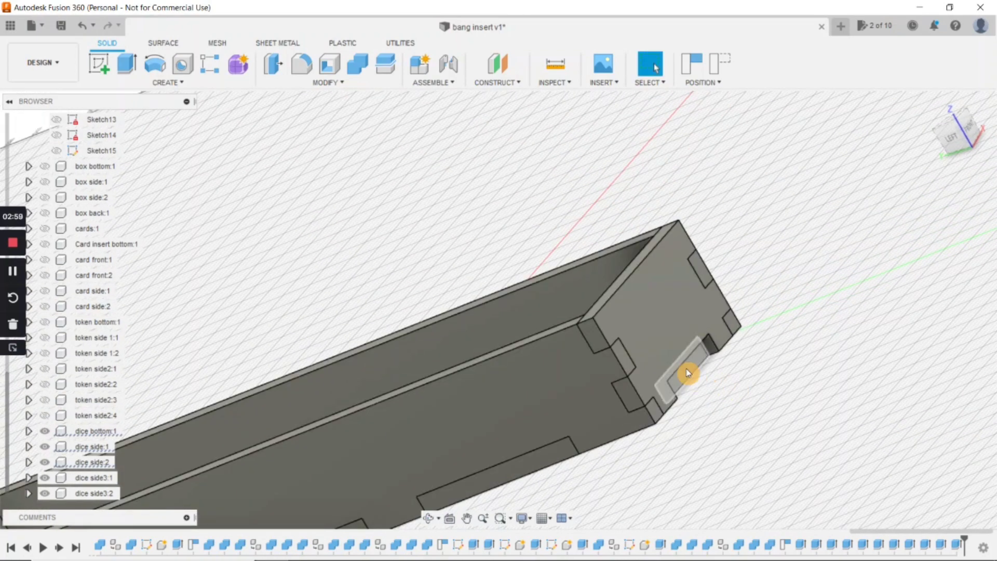
key(e)
click(615, 312)
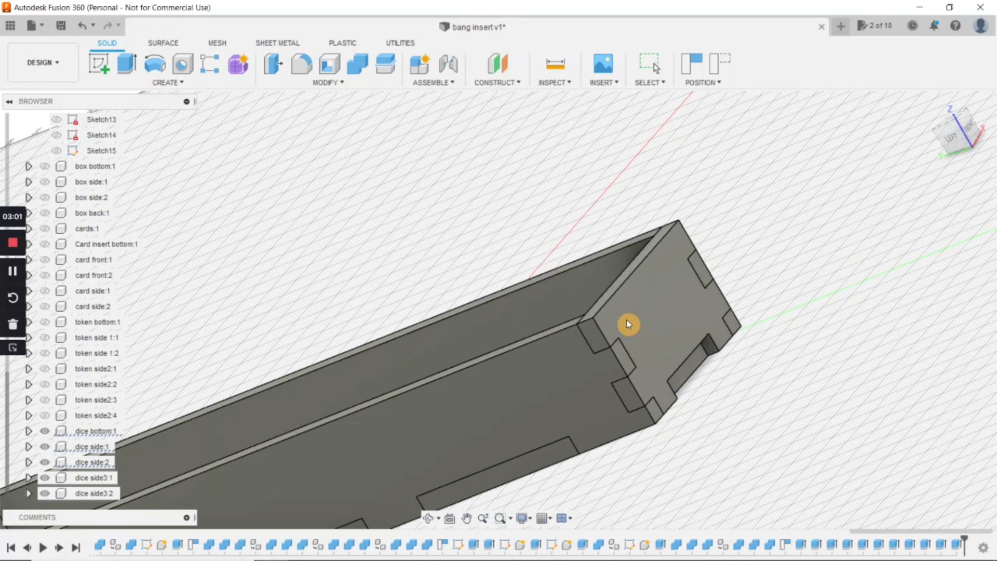
click(693, 369)
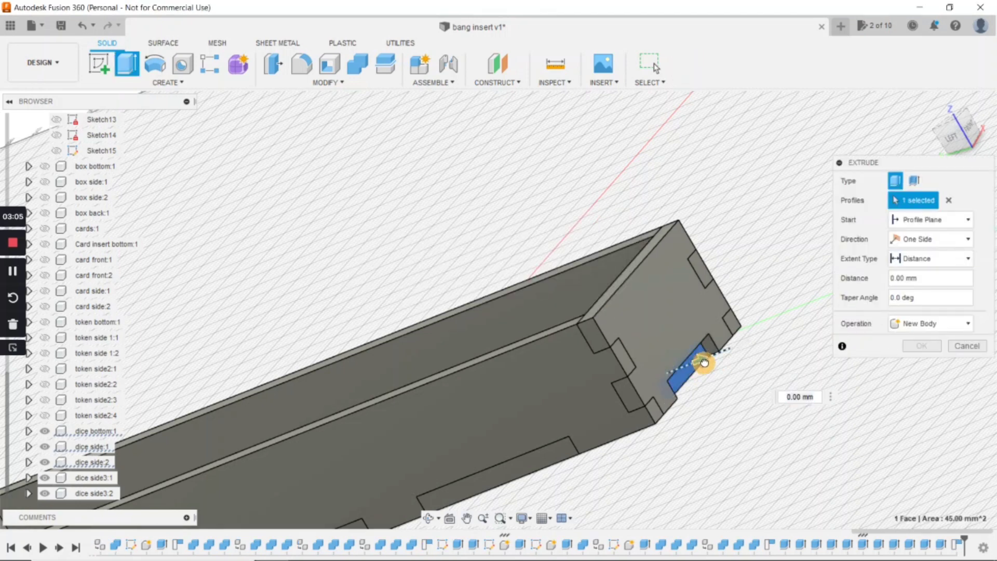
drag(703, 358, 713, 360)
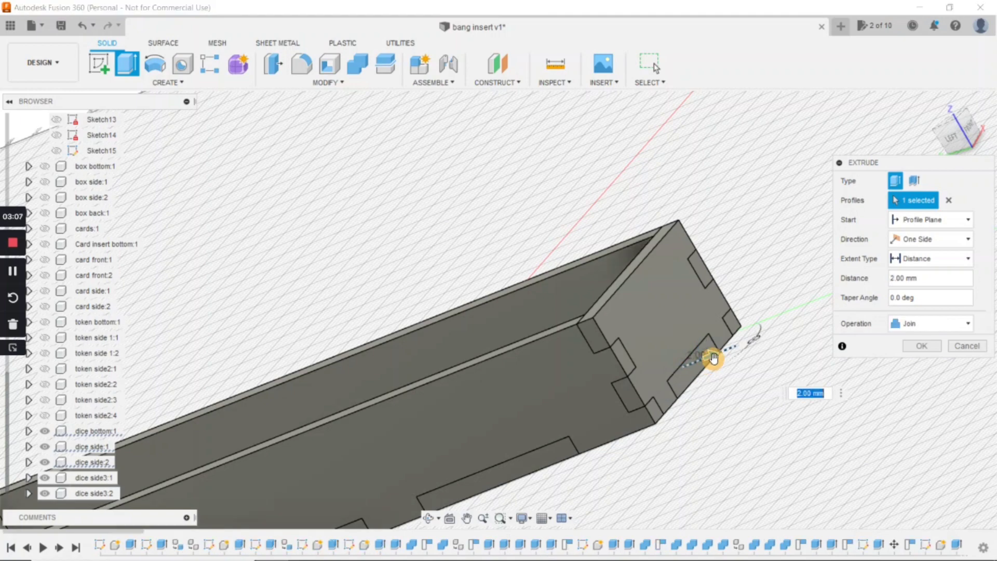
key(Return)
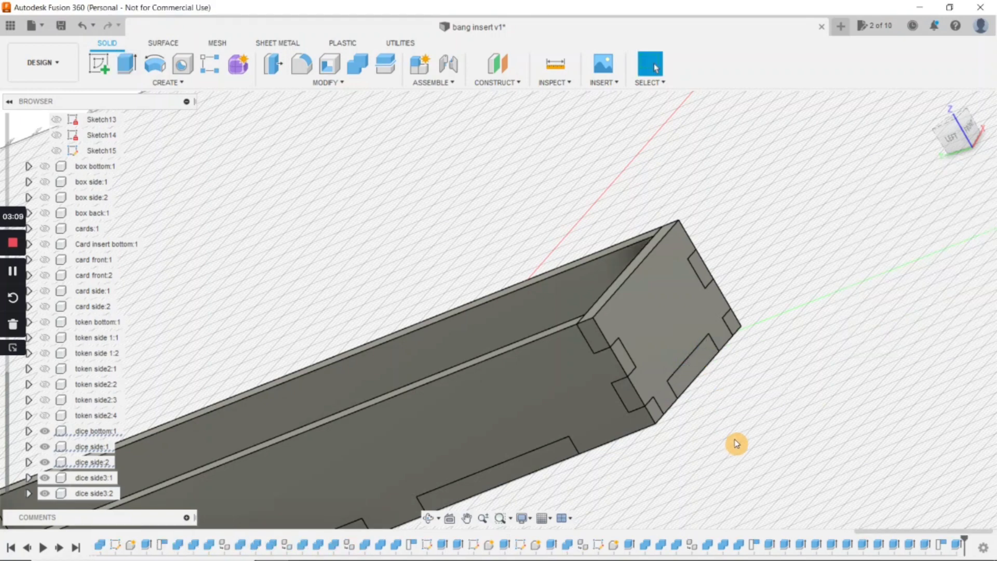
Show the box bottom, both box sides and the box back around the dice tray.
shift+middle_drag(735, 443, 744, 444)
scroll(638, 445, down, 2)
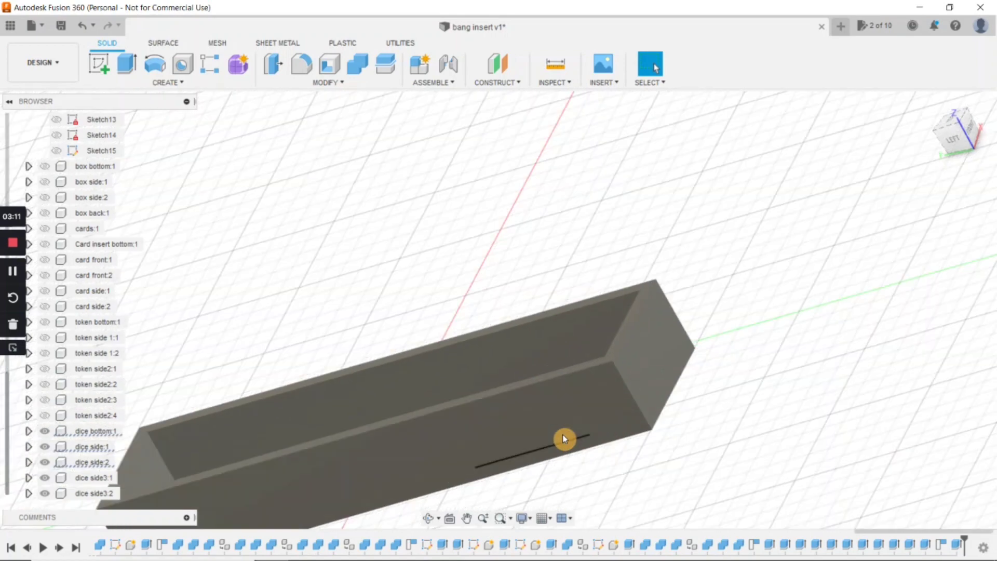
scroll(687, 359, down, 3)
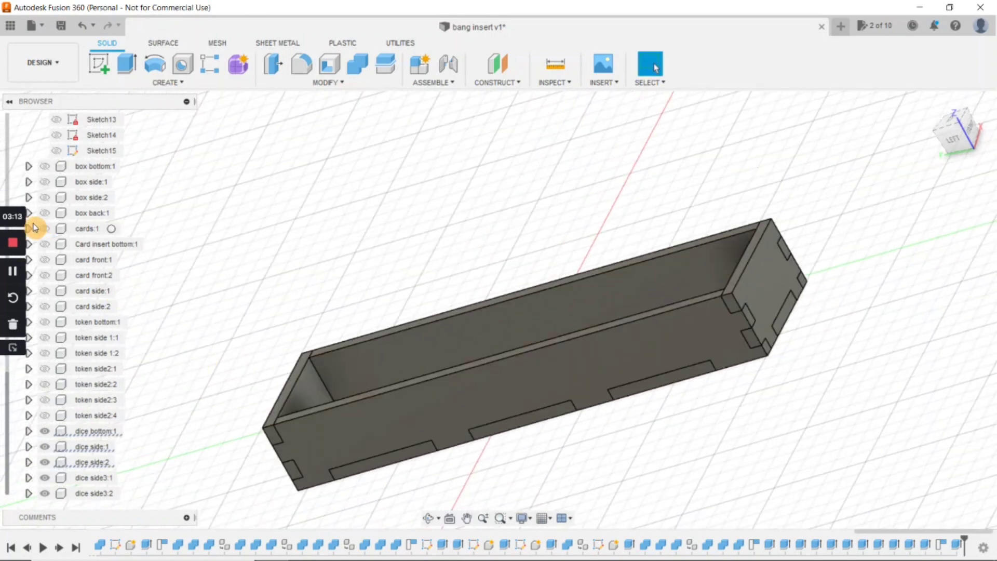
click(56, 165)
click(46, 167)
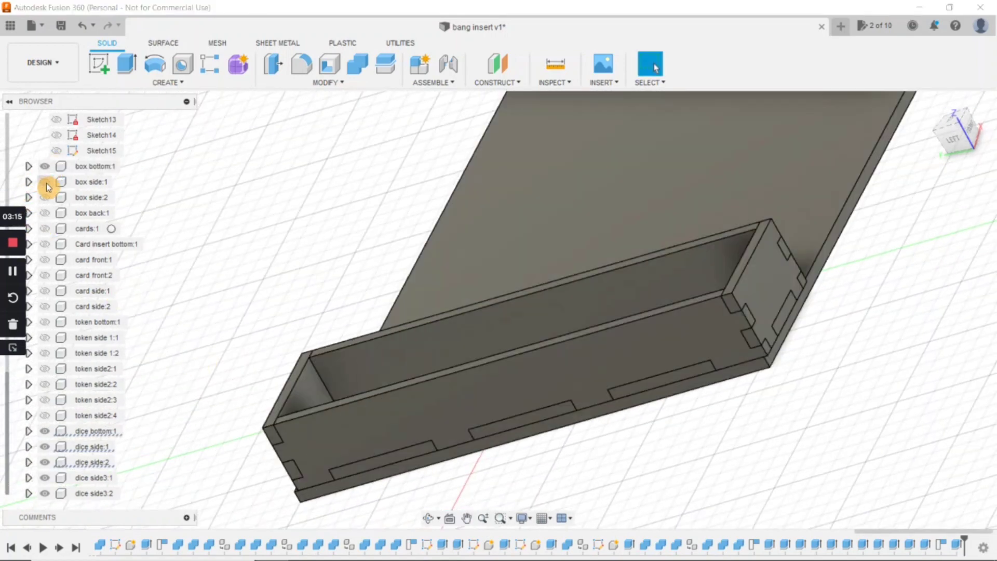
click(46, 183)
click(46, 198)
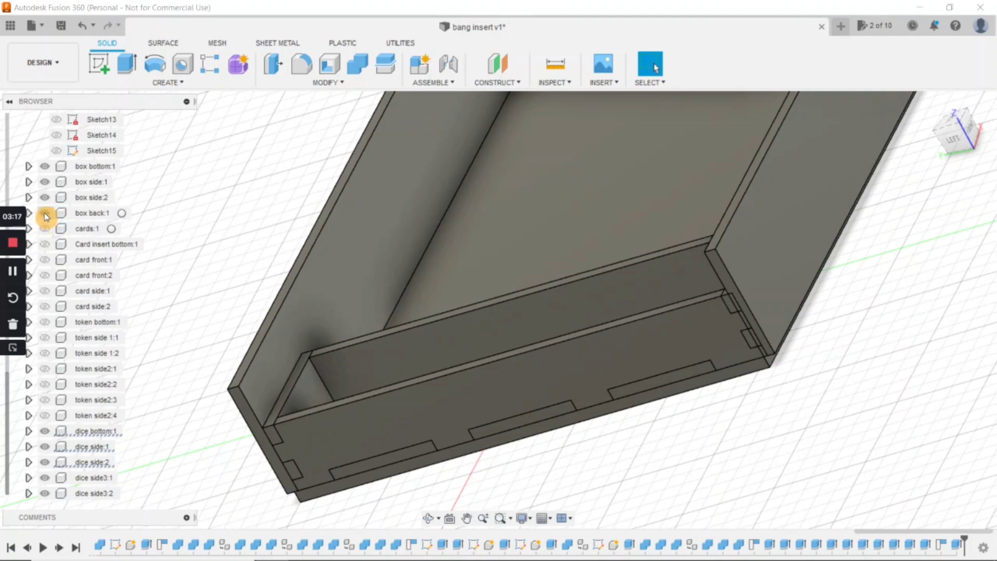
click(45, 214)
Examine how the dice tray's ends fit between the box sides, including from the Left view.
shift+middle_drag(427, 390, 454, 366)
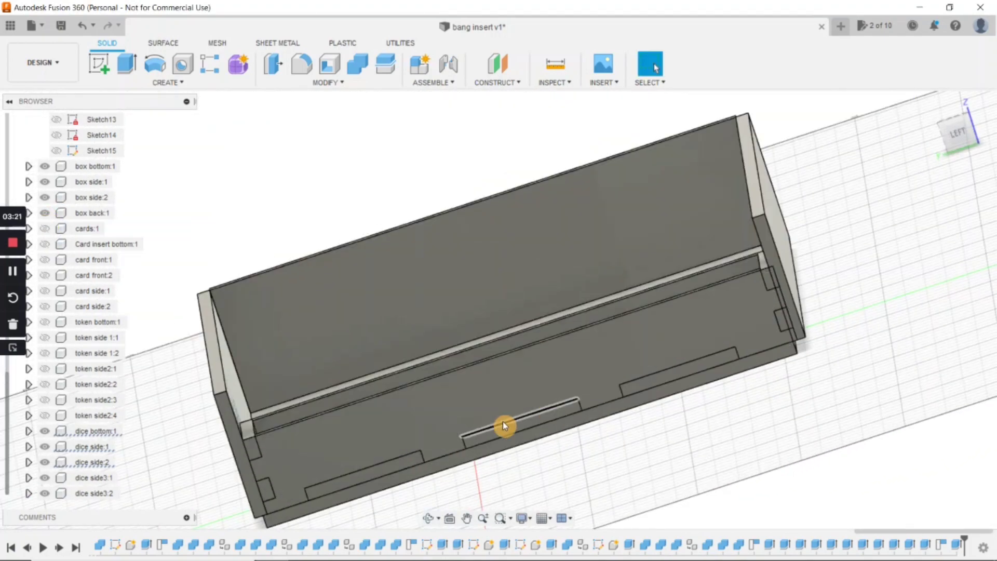
scroll(633, 441, up, 1)
shift+middle_drag(711, 392, 756, 430)
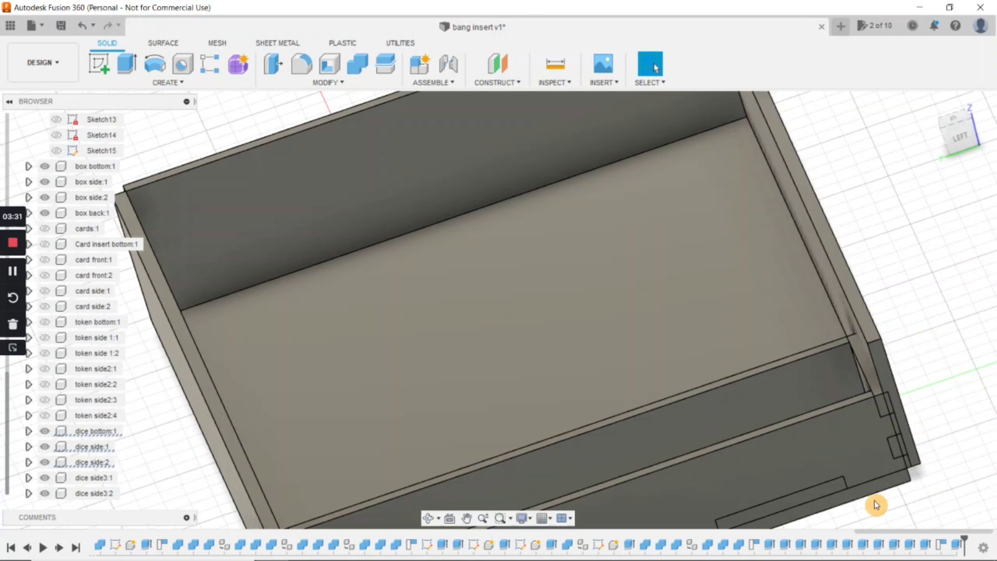
middle_drag(862, 511, 889, 416)
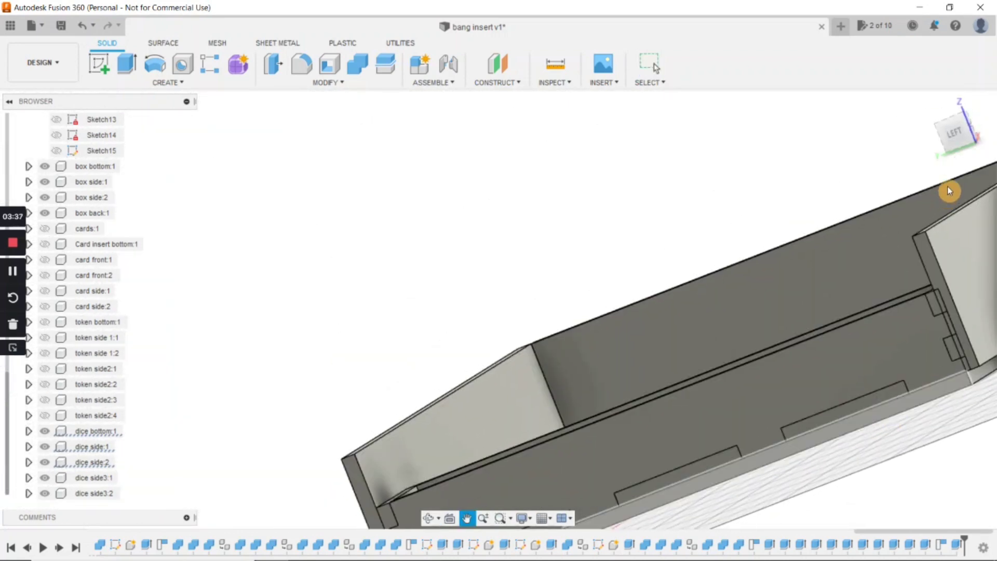
click(952, 136)
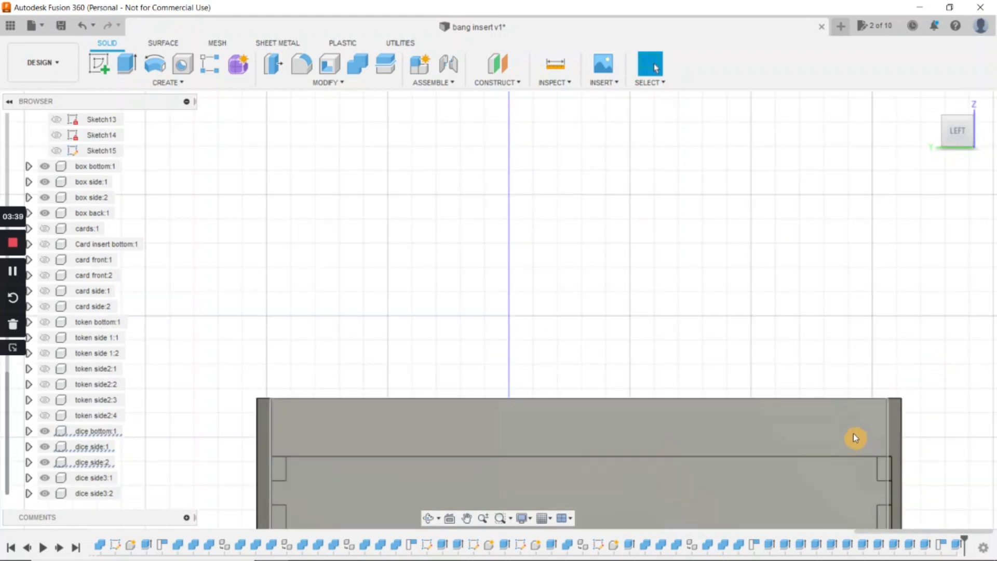
middle_drag(835, 459, 785, 363)
scroll(785, 427, up, 5)
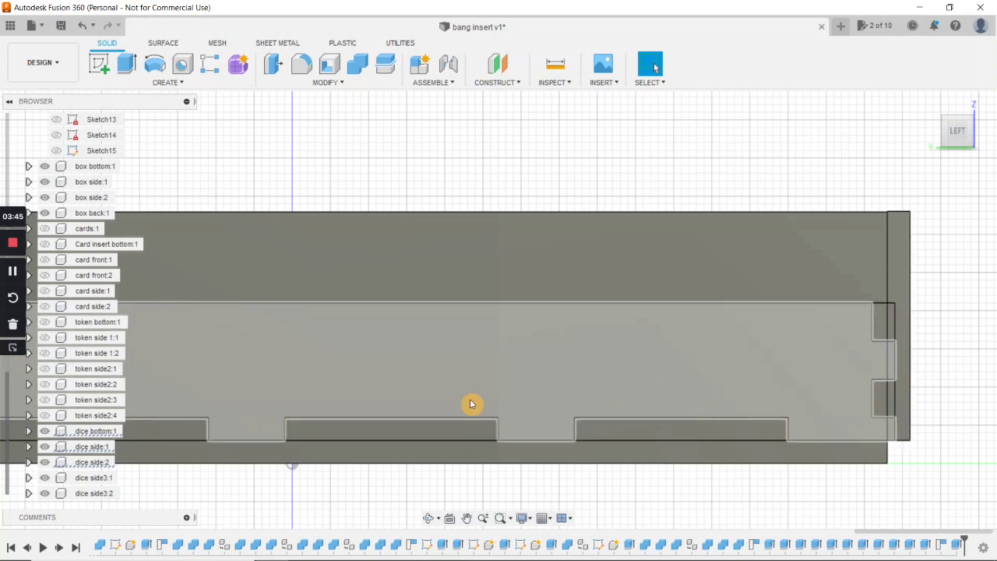
scroll(439, 410, down, 2)
shift+middle_drag(422, 409, 351, 403)
Show the cards, card insert bottom, both card fronts and both card sides beside the dice tray to compare the parts.
click(45, 229)
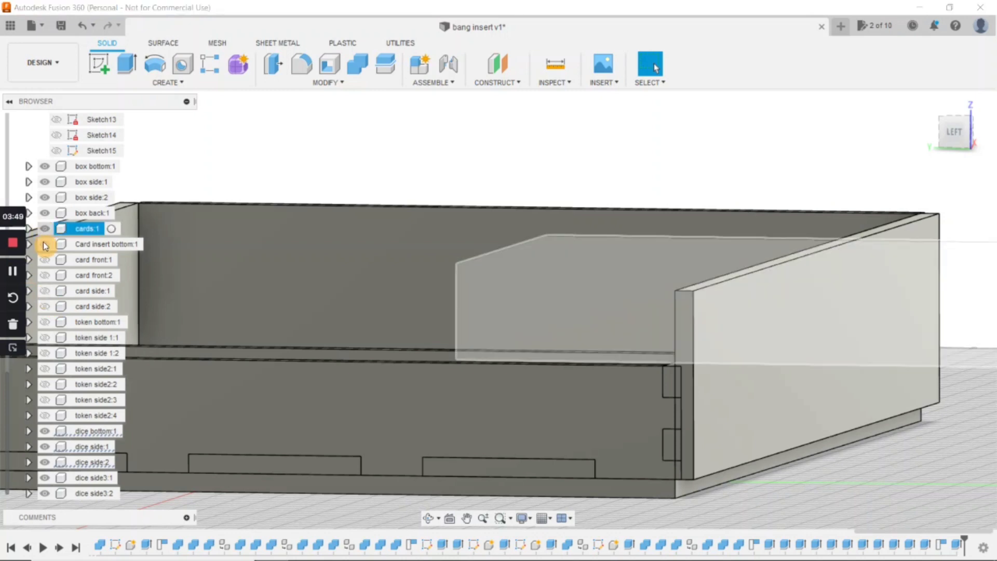
click(44, 260)
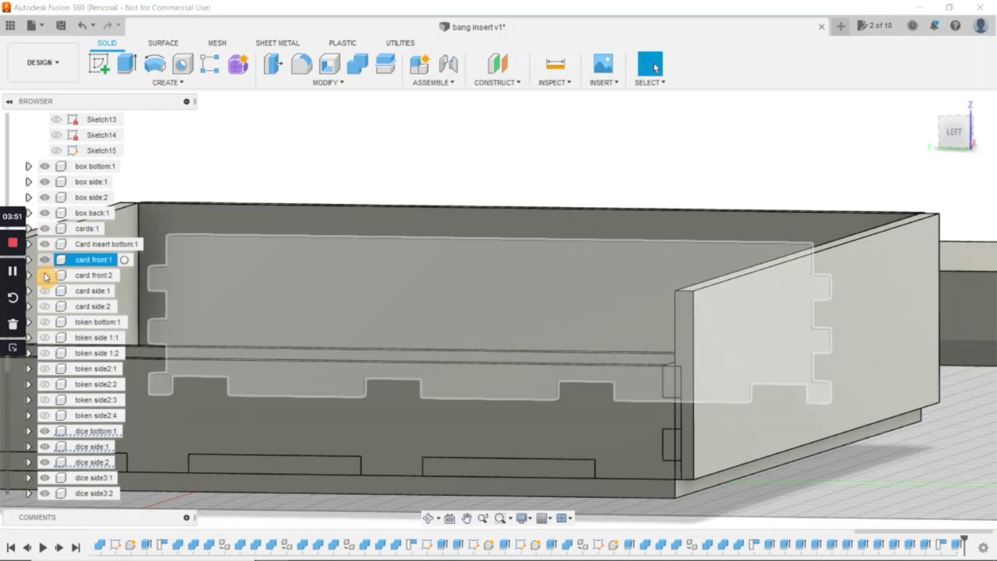
click(45, 275)
click(45, 291)
click(45, 307)
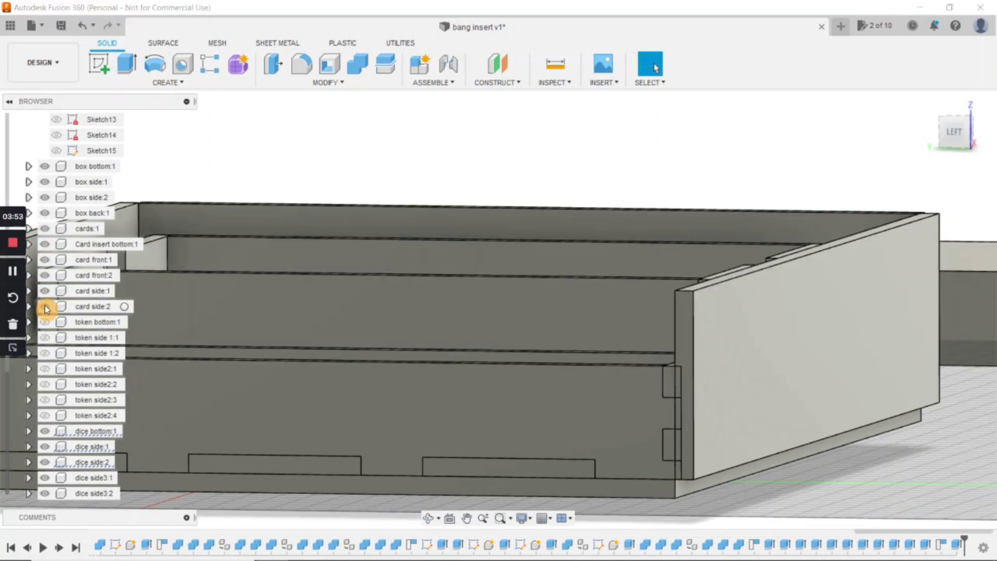
click(44, 431)
click(45, 431)
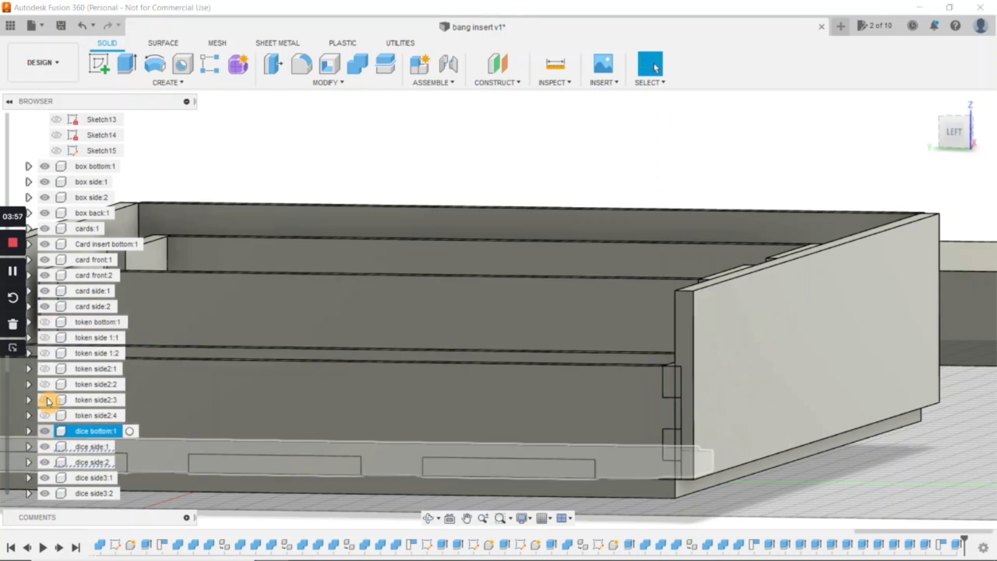
Hide all the box and card parts, including the cards, so only the dice tray's parts are shown.
click(45, 166)
click(45, 181)
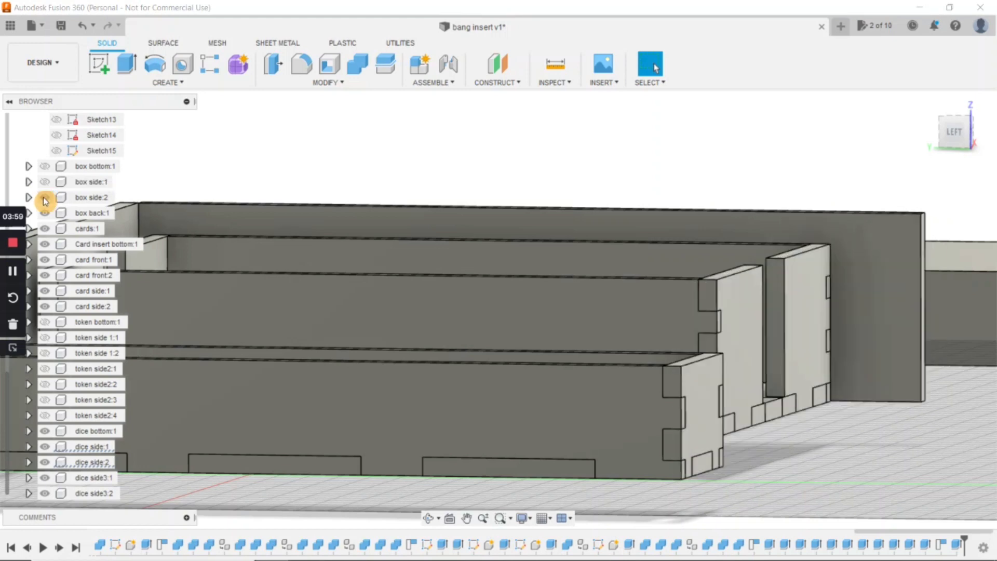
click(45, 197)
click(45, 212)
click(45, 229)
click(44, 244)
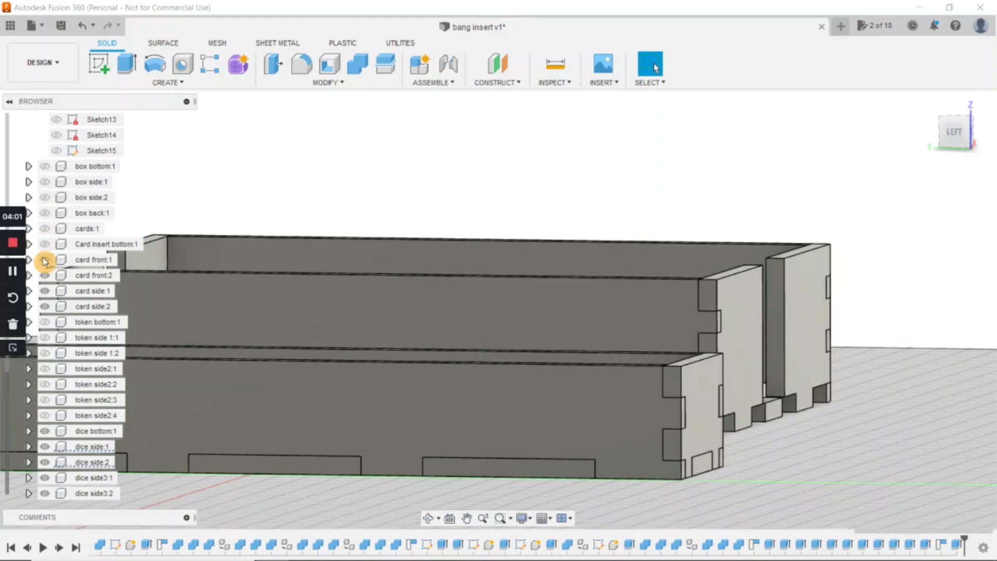
click(45, 259)
click(44, 276)
click(44, 291)
click(45, 306)
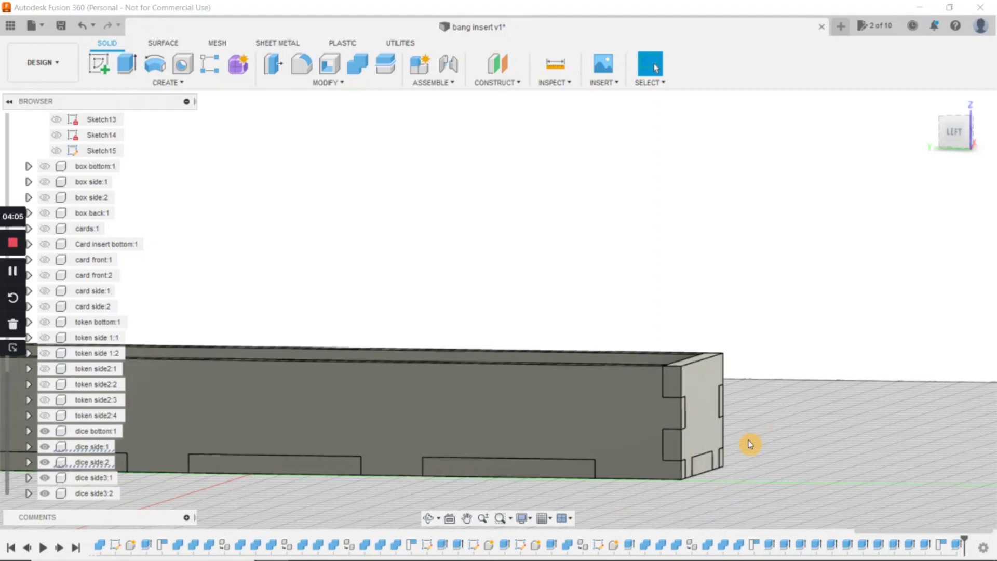
Move the dice side3:1 end panel 14 mm outward along Z, away from the tray's finger joints.
shift+middle_drag(749, 444, 684, 445)
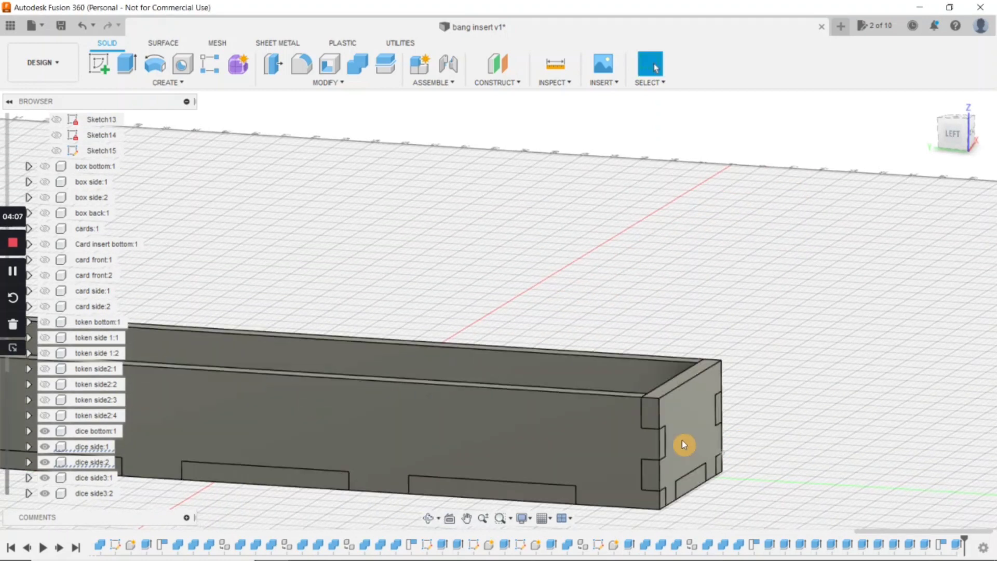
key(m)
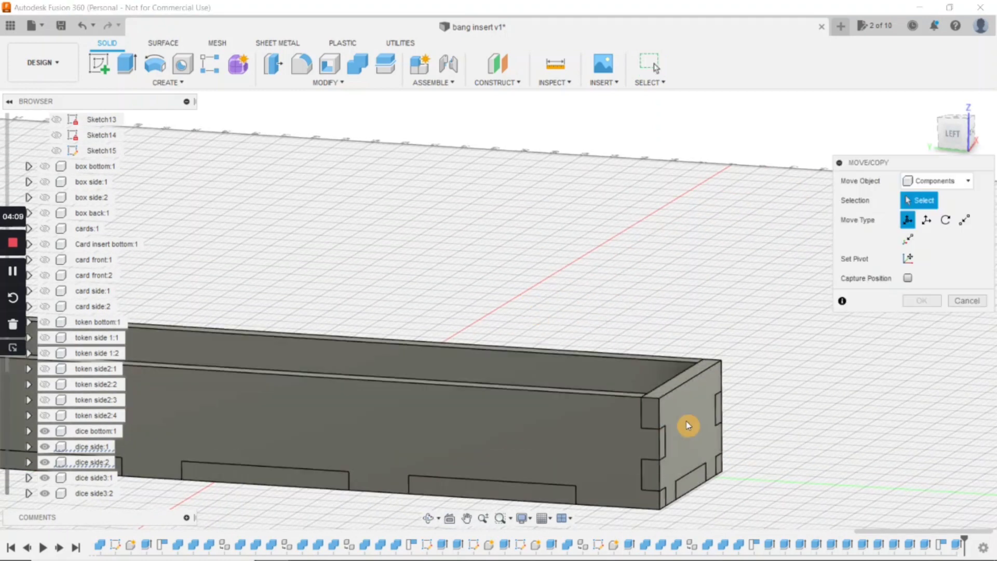
click(691, 431)
click(690, 432)
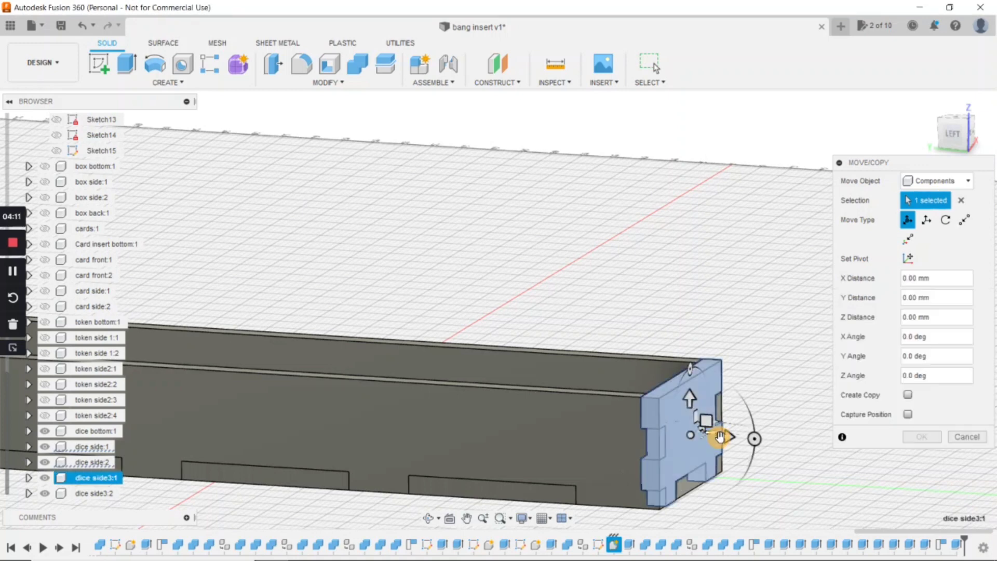
drag(725, 438, 810, 440)
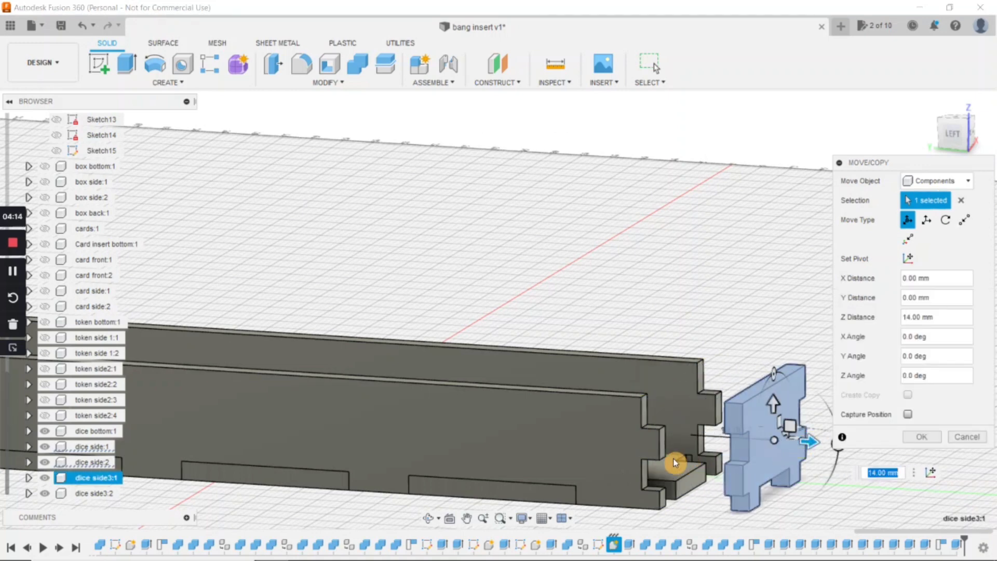
click(13, 274)
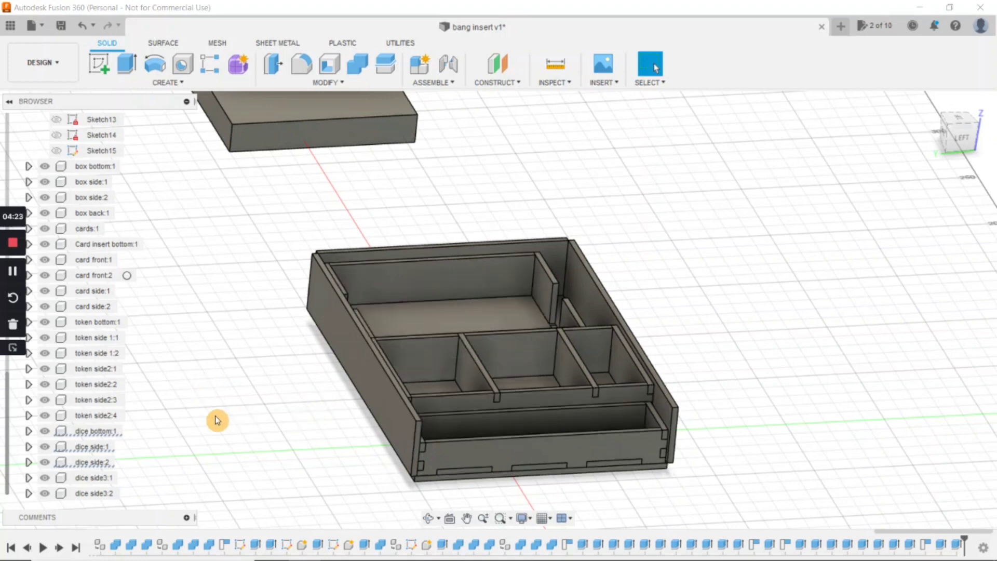
click(14, 275)
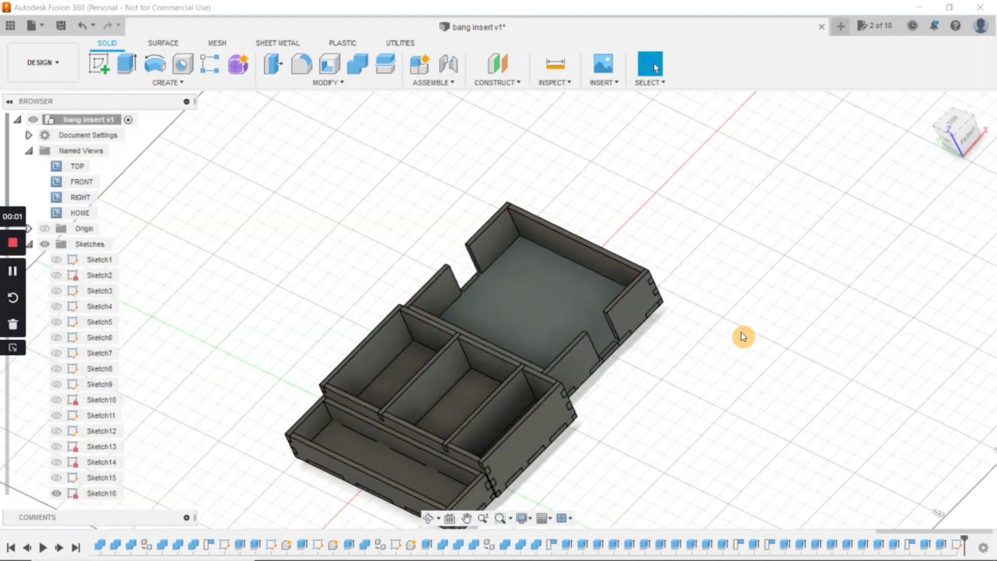
Move the card tray's five components, bottom, both fronts and both sides, -100 mm along Y, away from the token tray.
middle_drag(744, 336, 729, 311)
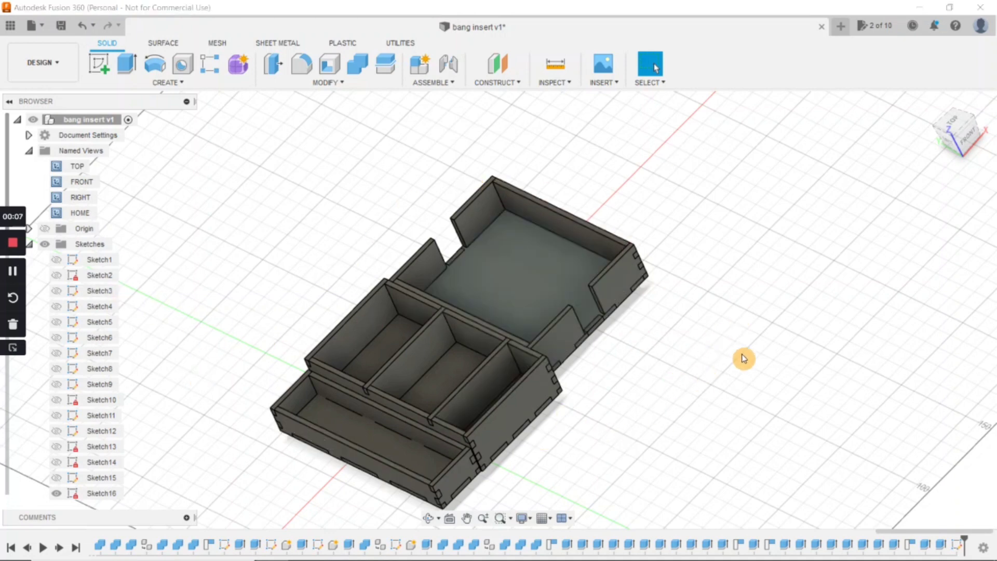
key(m)
click(547, 295)
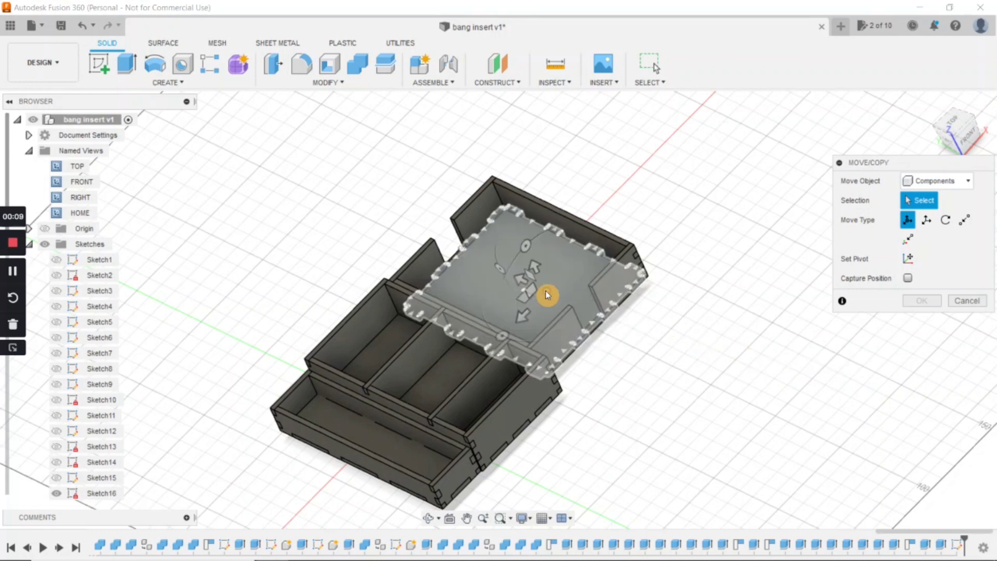
click(546, 295)
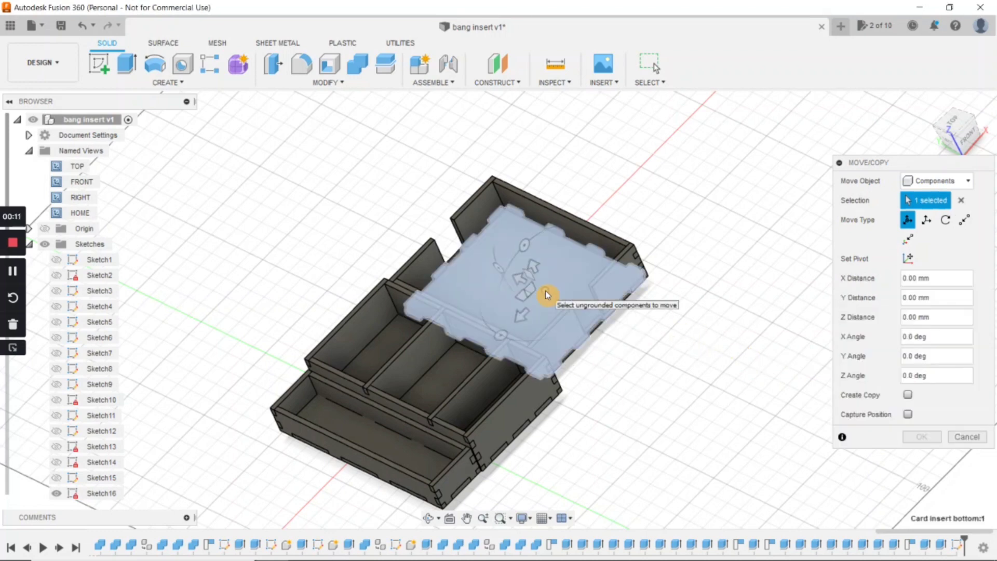
click(525, 344)
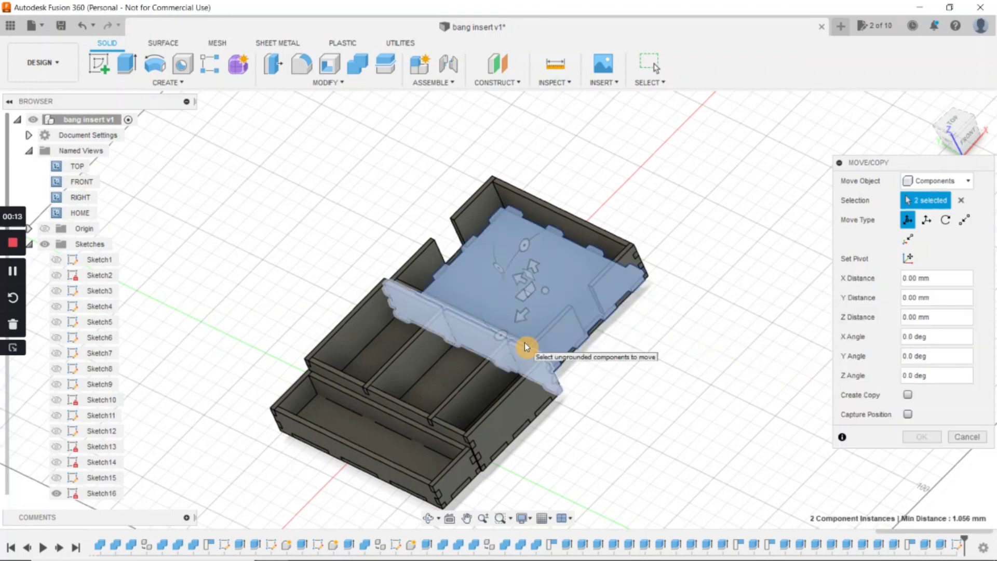
click(565, 342)
click(422, 282)
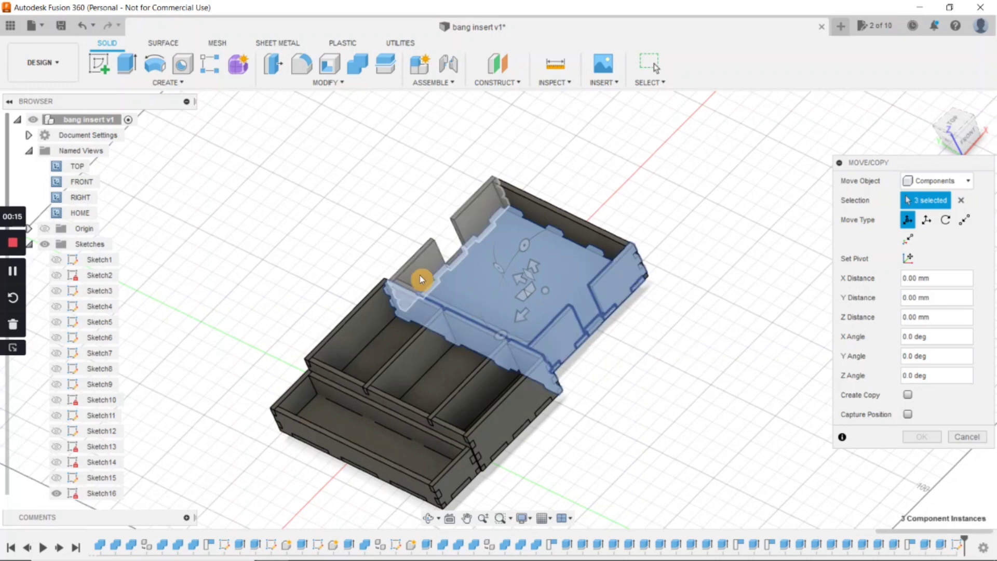
click(542, 219)
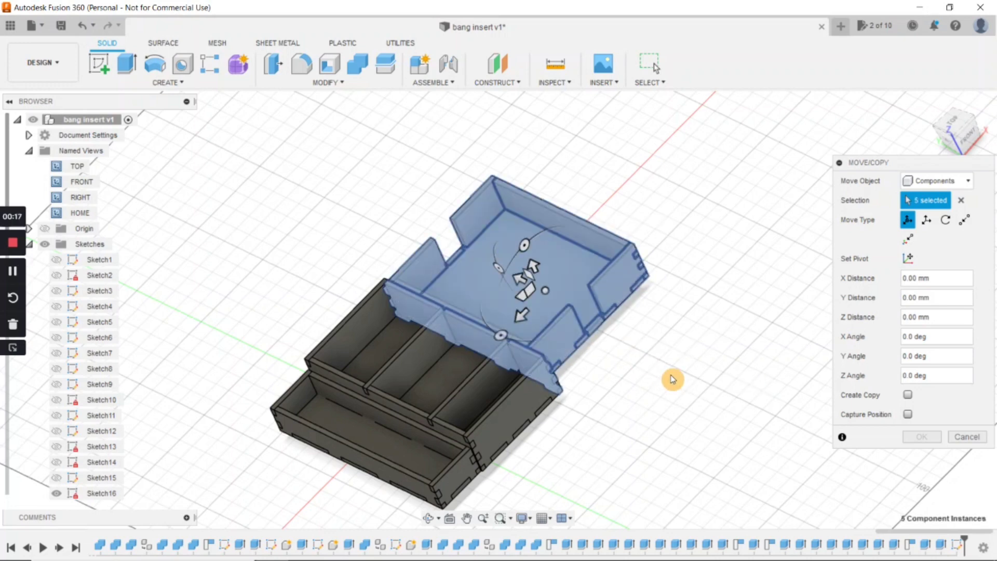
shift+middle_drag(670, 378, 535, 388)
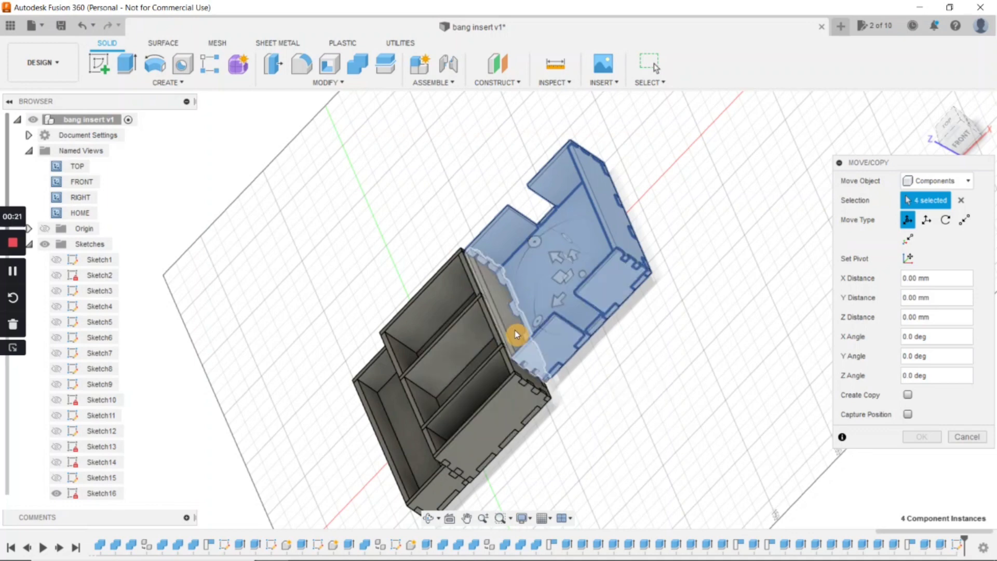
drag(559, 297, 672, 212)
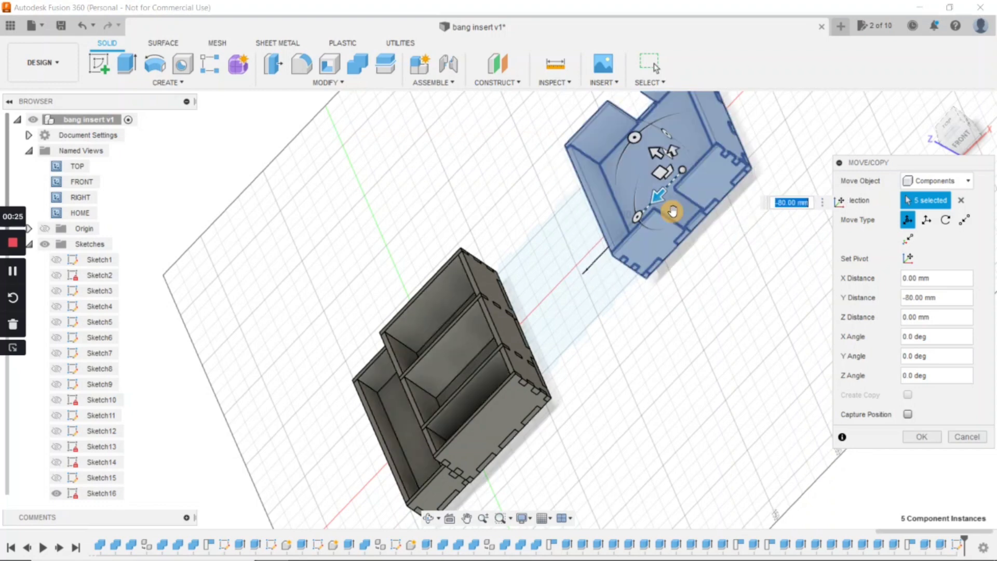
click(934, 114)
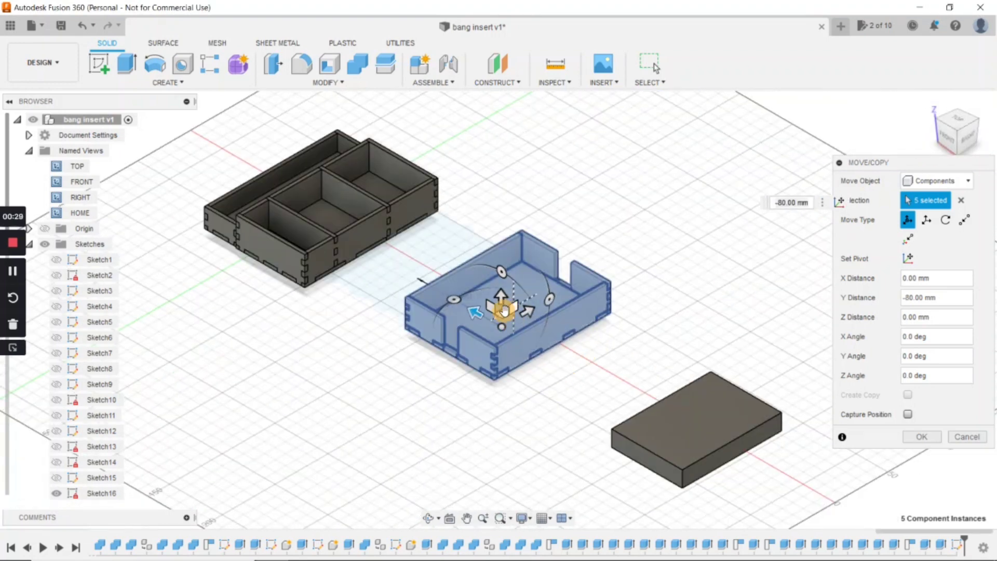
drag(481, 311, 490, 328)
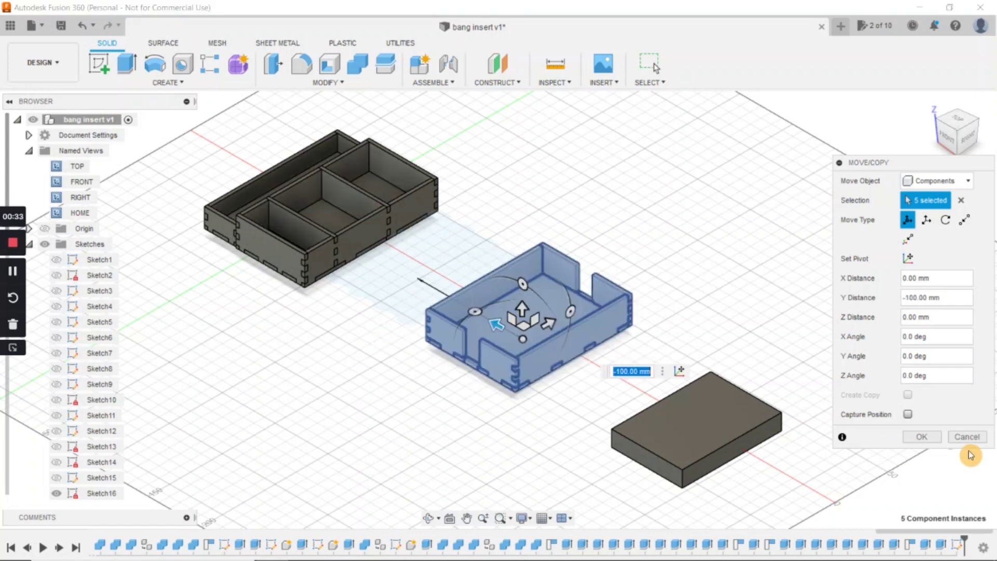
click(924, 438)
scroll(366, 332, up, 5)
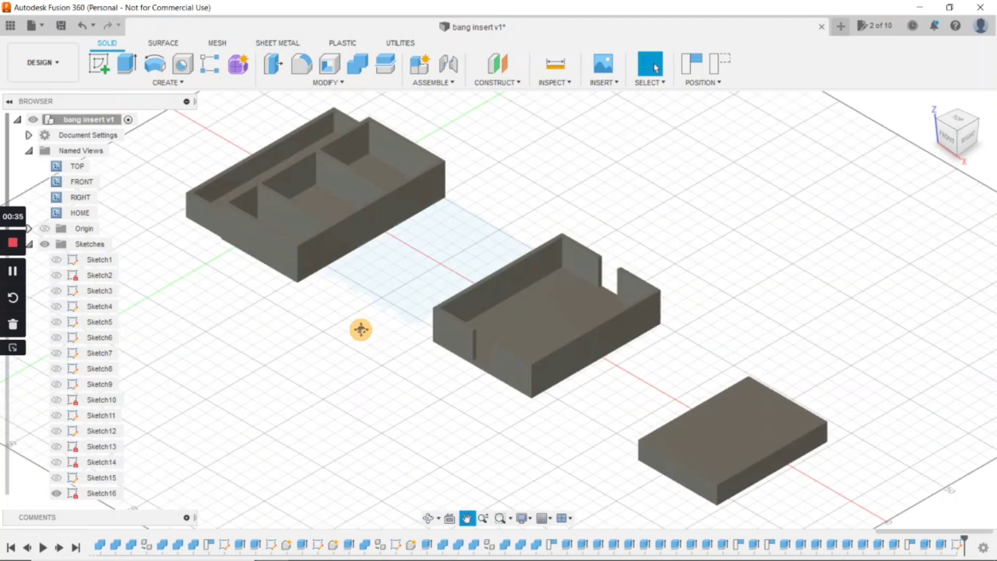
key(m)
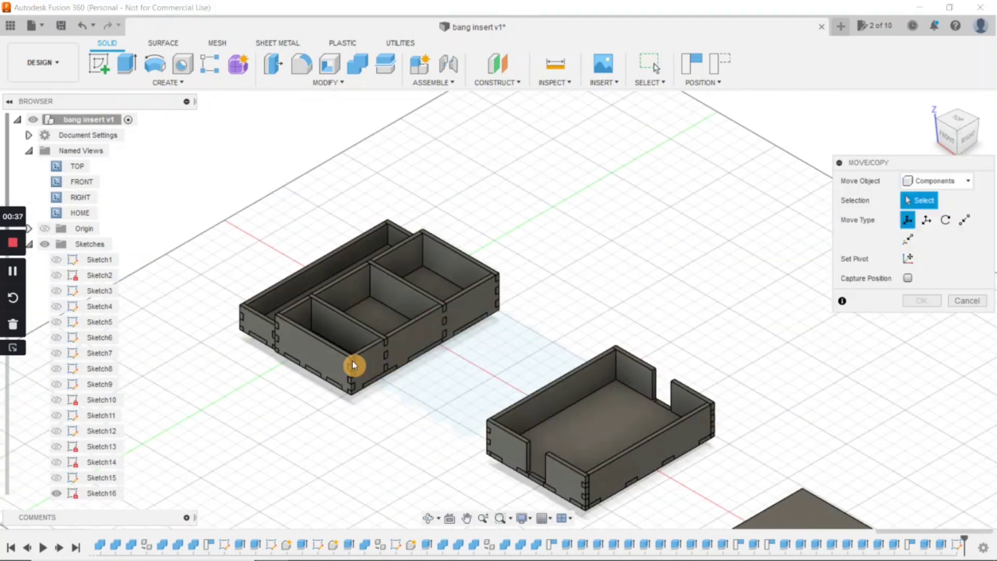
click(389, 365)
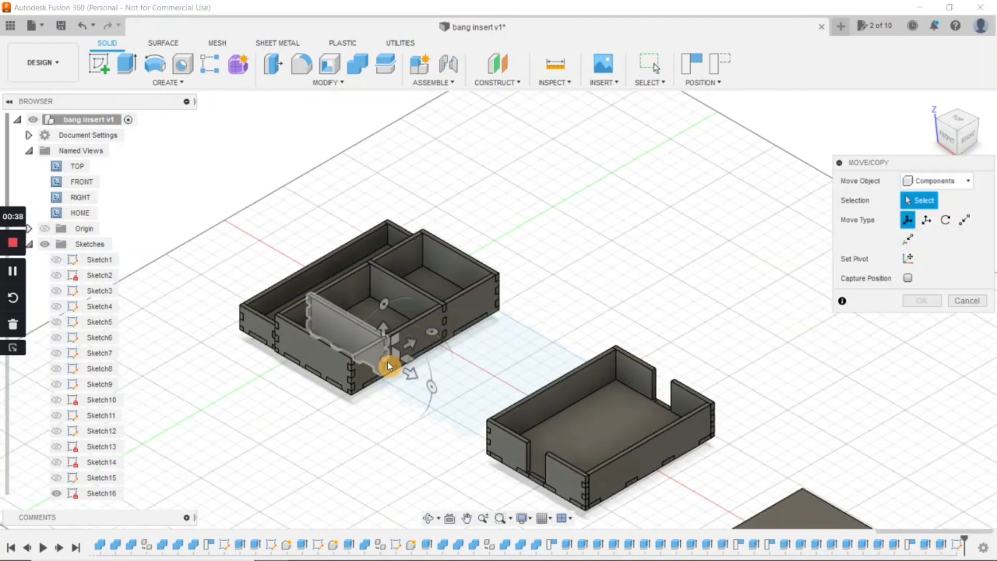
click(373, 314)
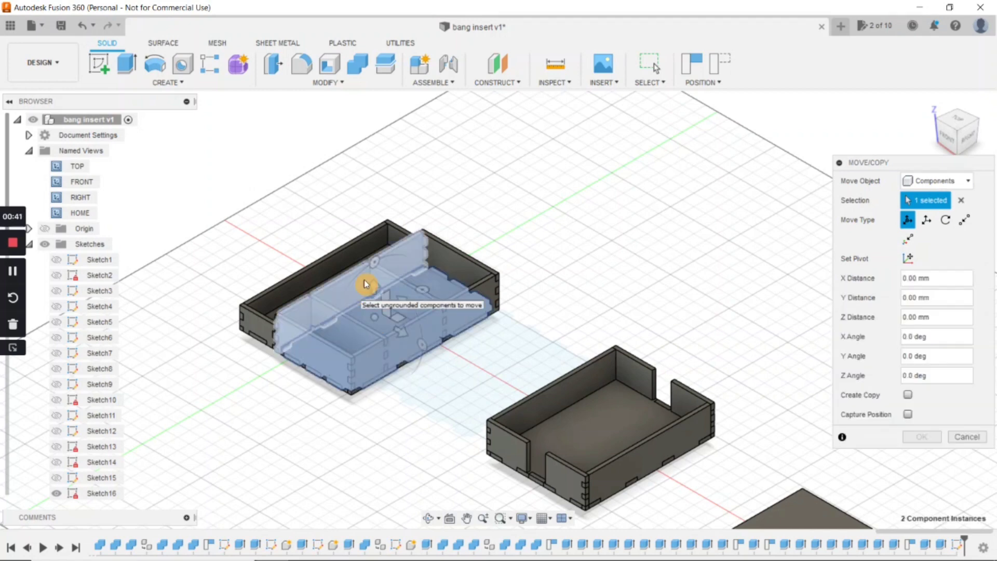
click(453, 267)
click(467, 319)
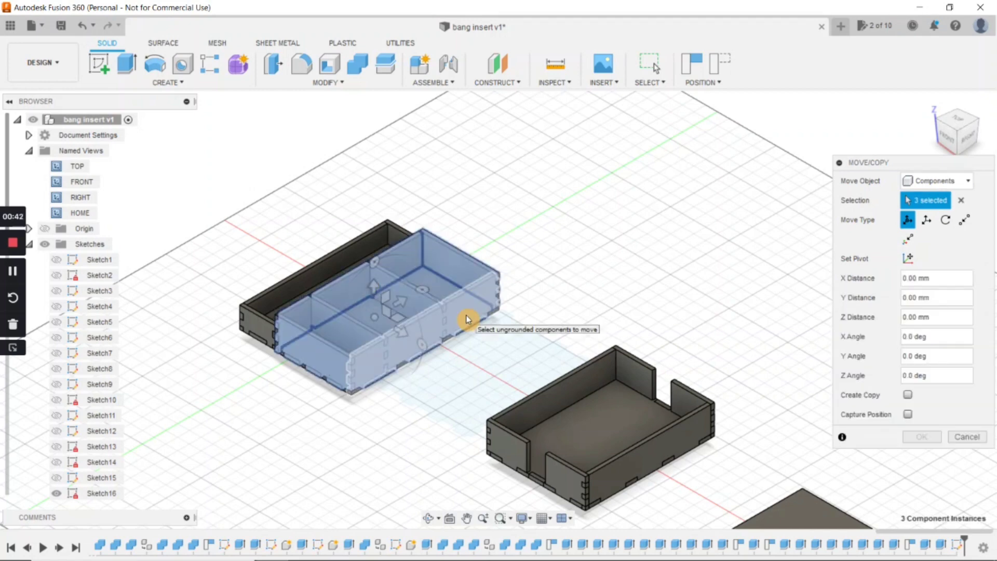
click(320, 369)
click(399, 300)
drag(400, 300, 563, 208)
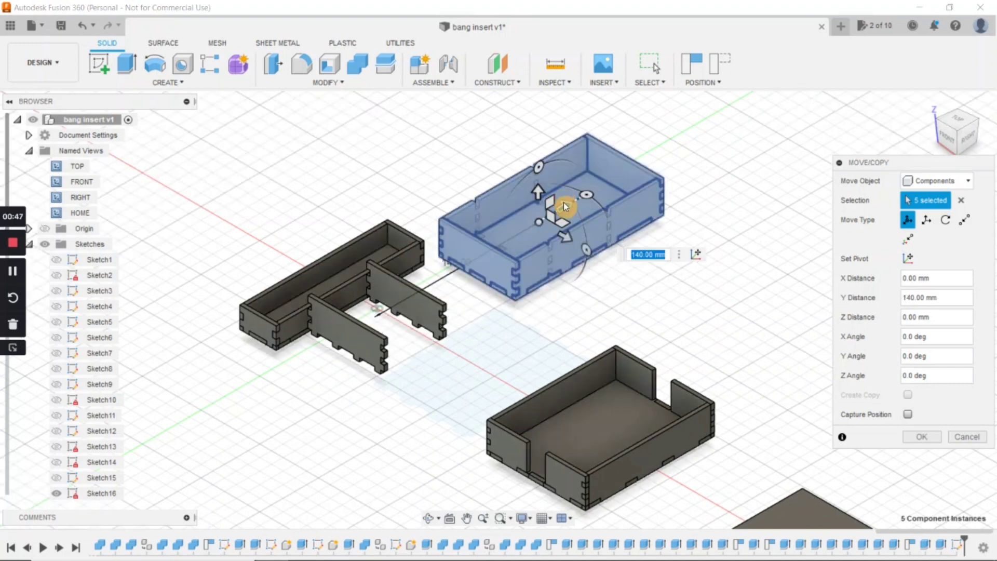
key(Escape)
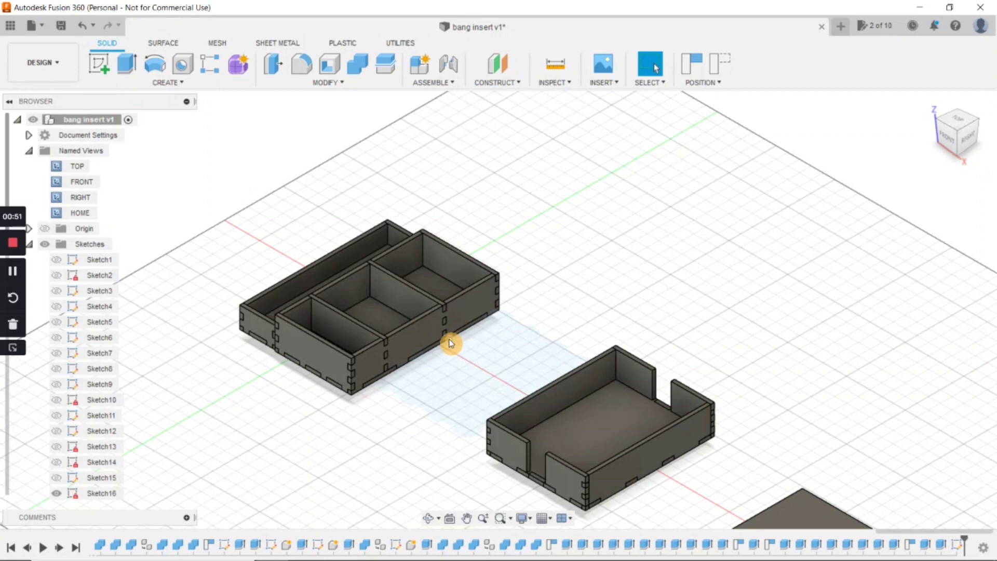
Move all seven token tray components, including both inner dividers, 200 mm along X, away from the dice tray.
key(m)
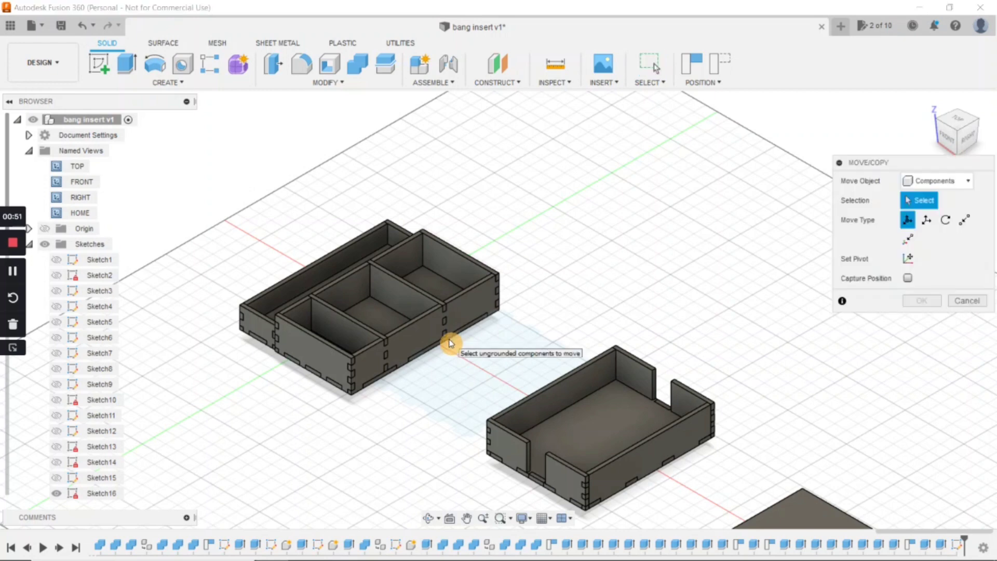
click(403, 348)
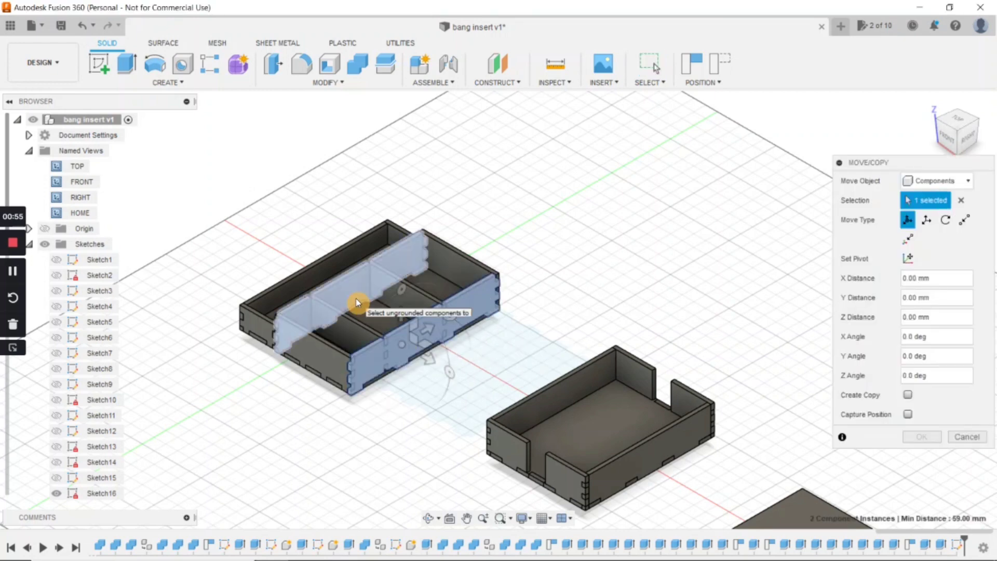
click(357, 303)
click(326, 351)
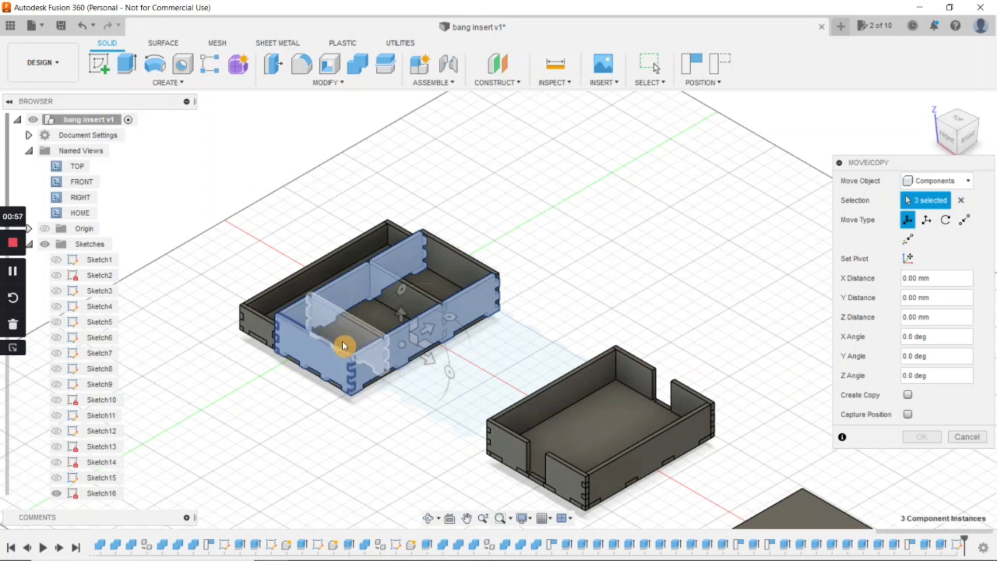
click(367, 323)
click(382, 317)
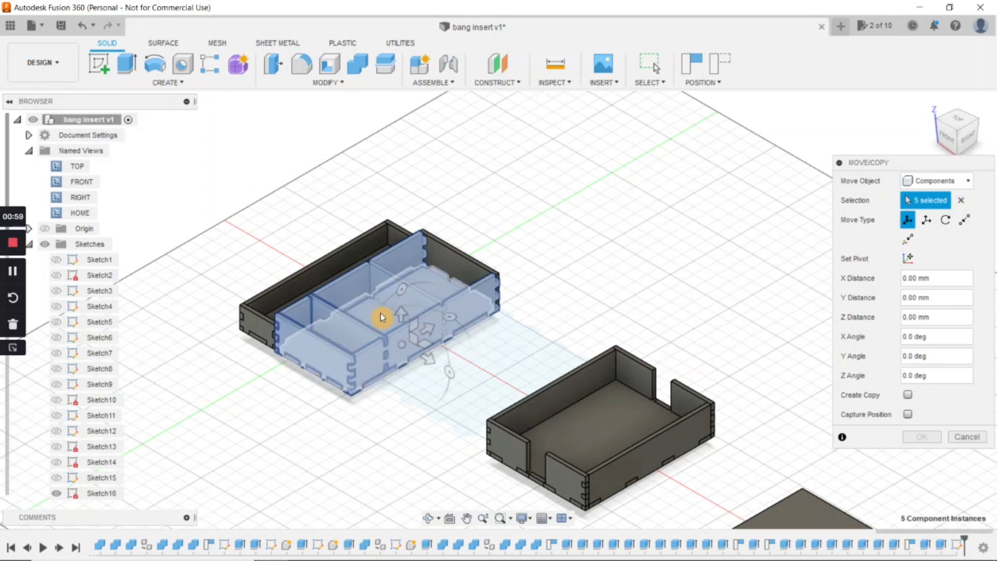
click(405, 296)
click(445, 268)
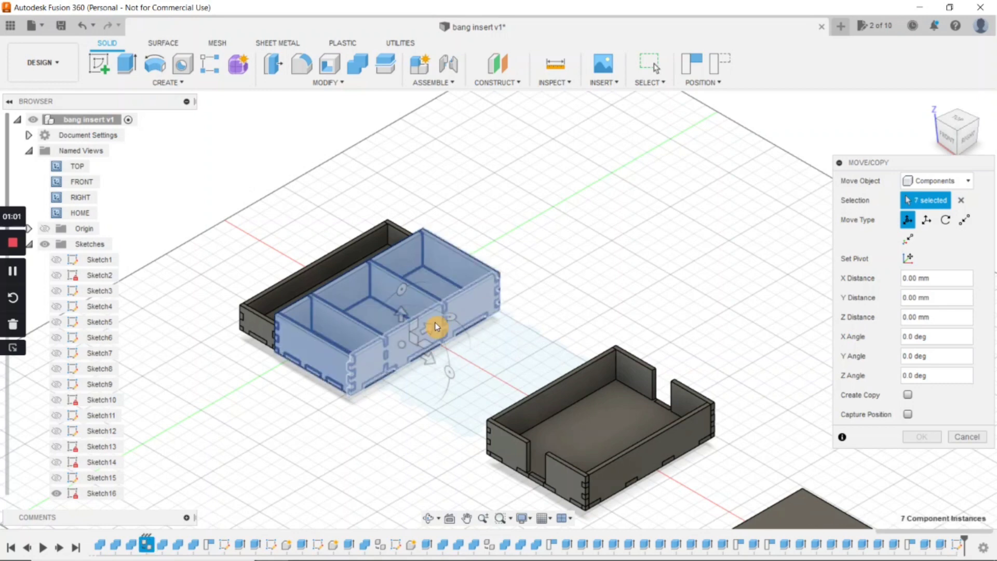
drag(436, 326, 636, 149)
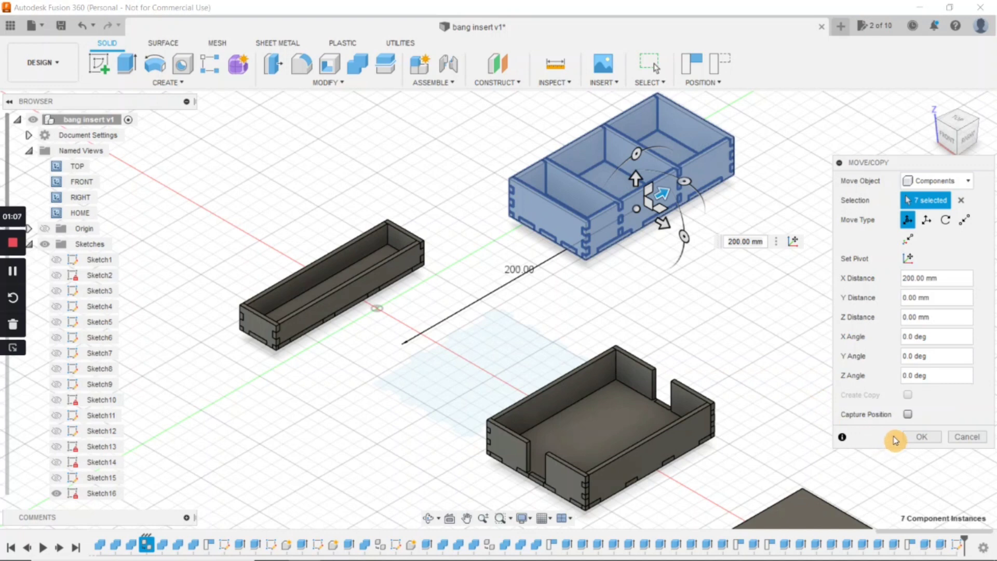
click(920, 438)
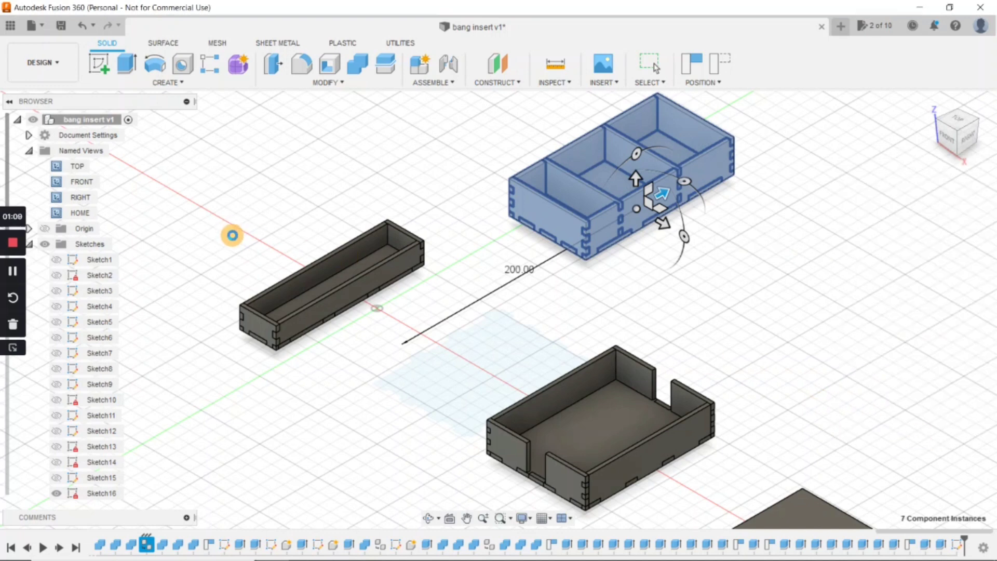
Move the dice tray's five components together -50 mm along Y.
click(232, 235)
key(m)
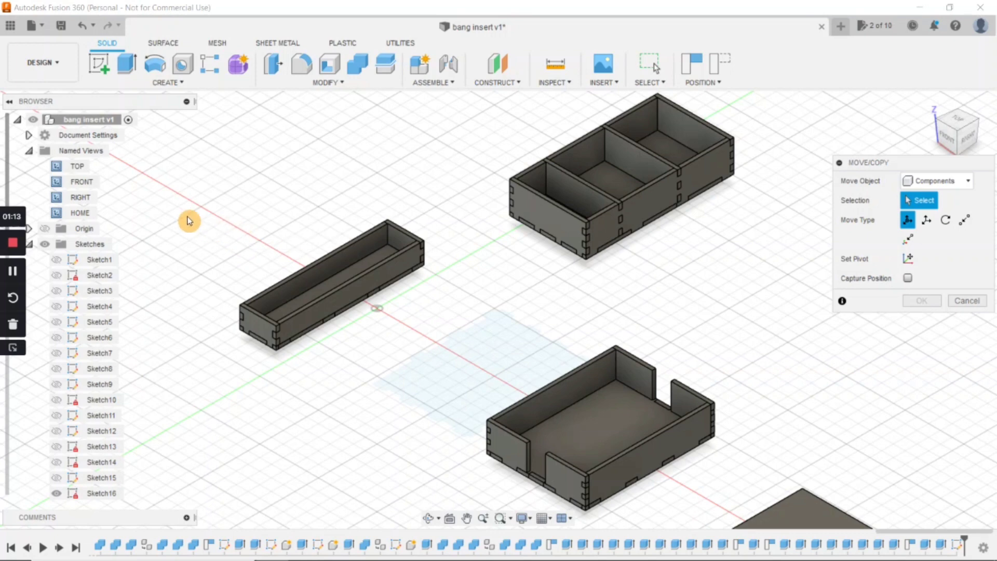
drag(179, 203, 483, 384)
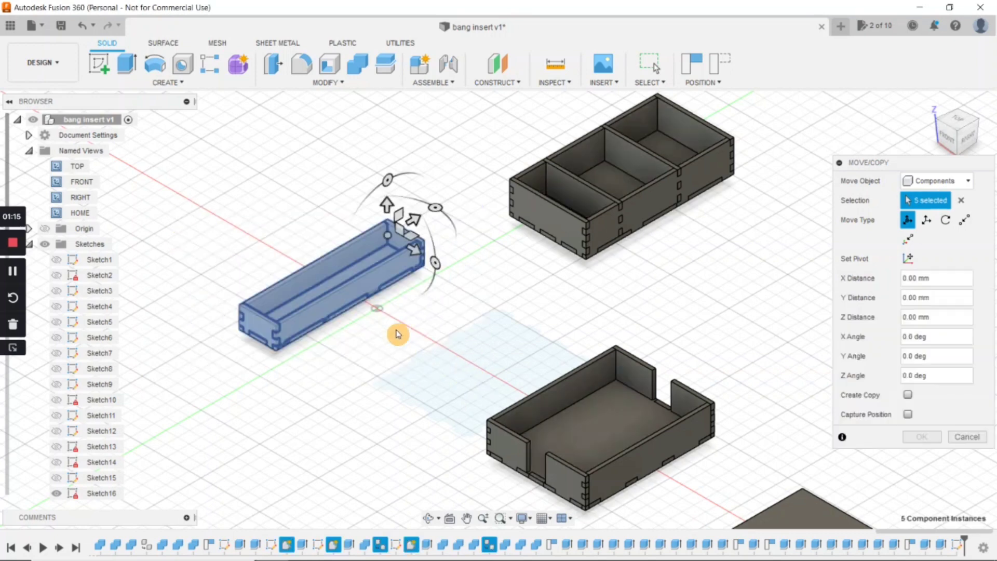
drag(410, 221, 358, 262)
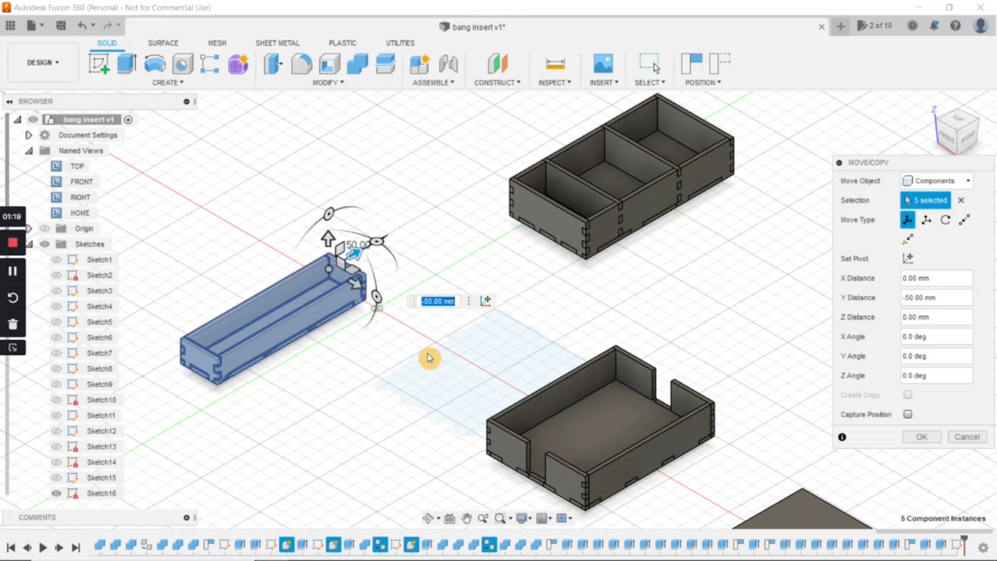
click(922, 437)
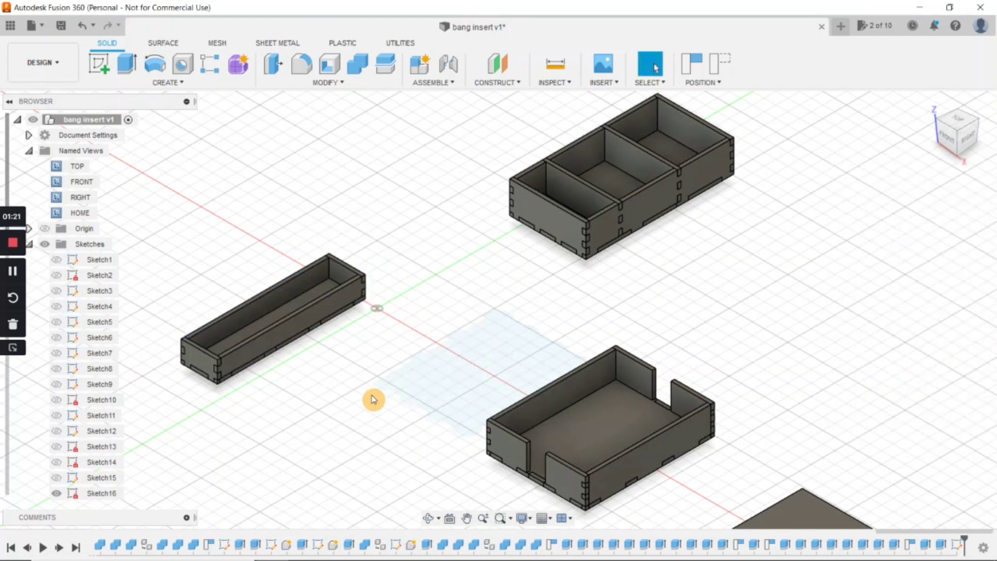
Rotate the dice tray's long side panel facing the card tray, dice side:2, outward so that it lies flat.
middle_drag(370, 395, 474, 390)
scroll(339, 373, up, 3)
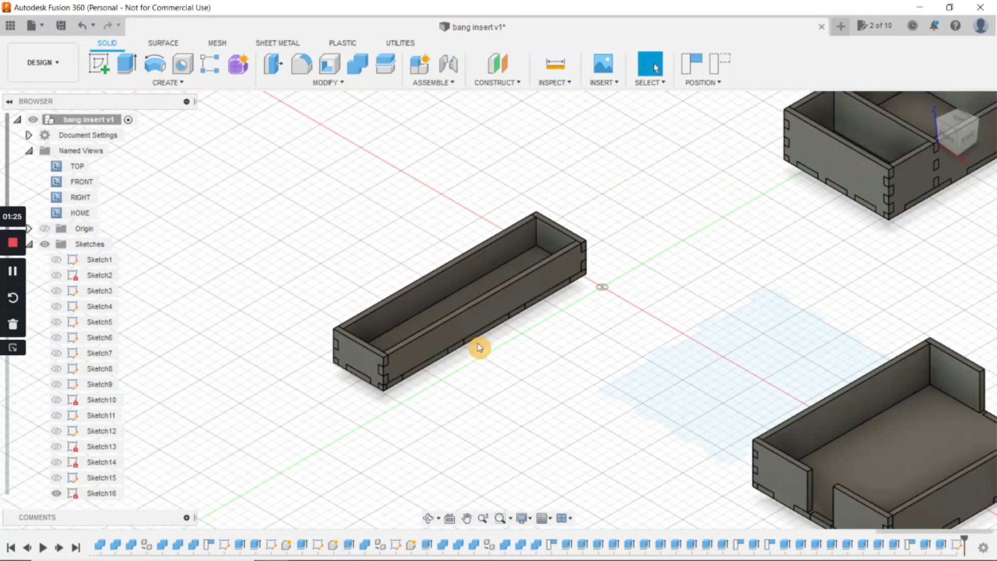
key(m)
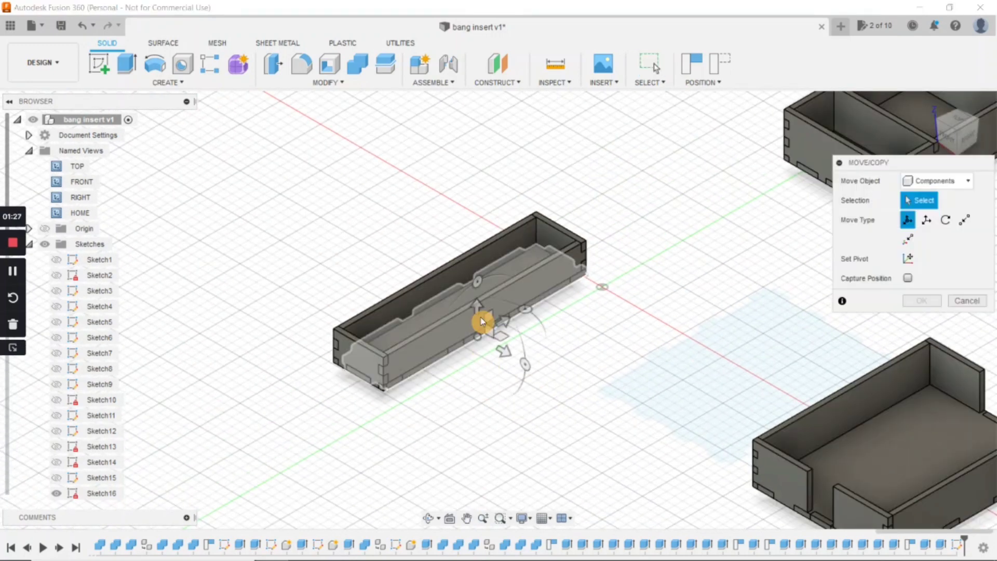
click(482, 321)
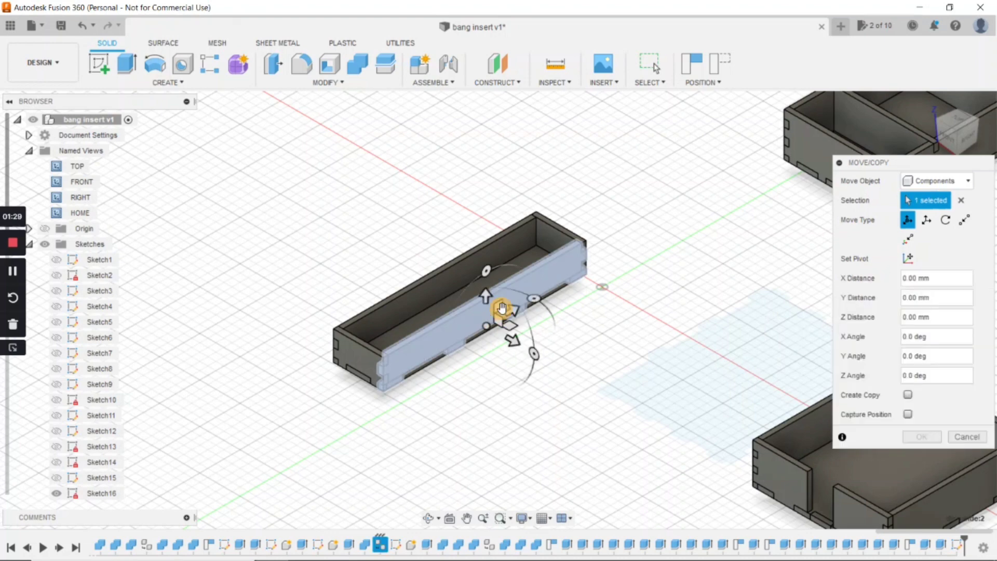
drag(533, 353, 487, 397)
key(Return)
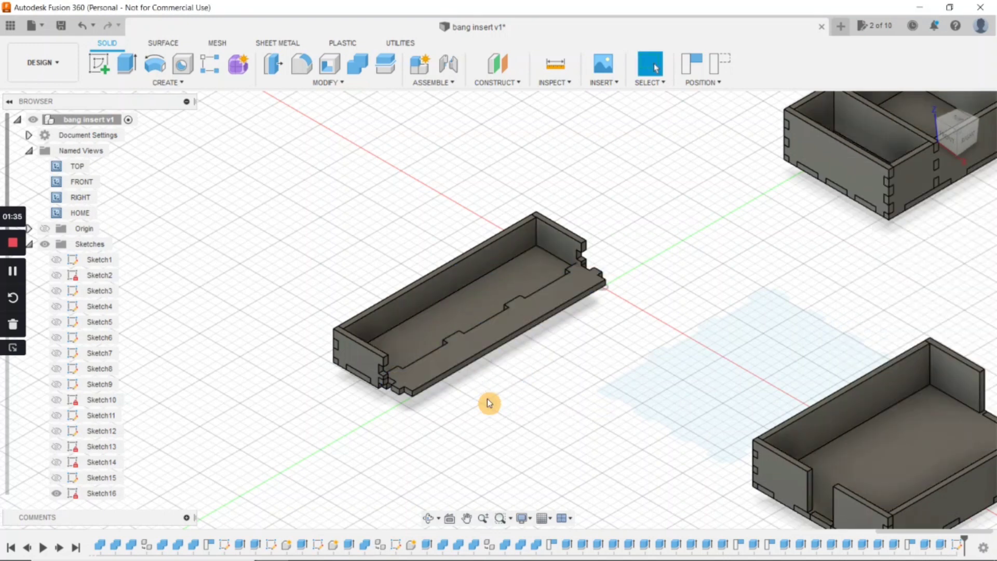
Move the flattened long side panel, dice side:2, 15 mm along Y, away from the dice tray's bottom.
key(m)
click(494, 336)
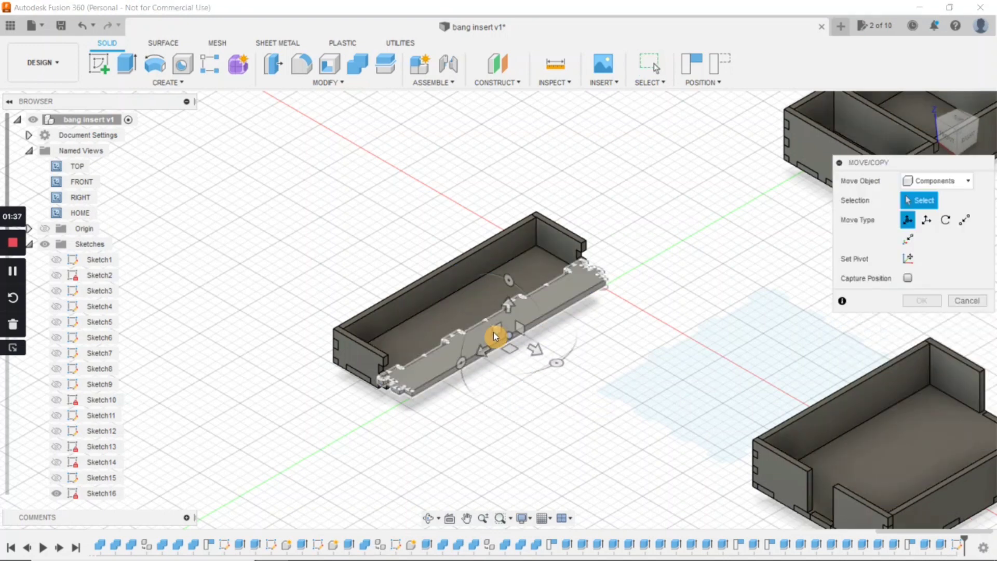
drag(535, 349, 556, 363)
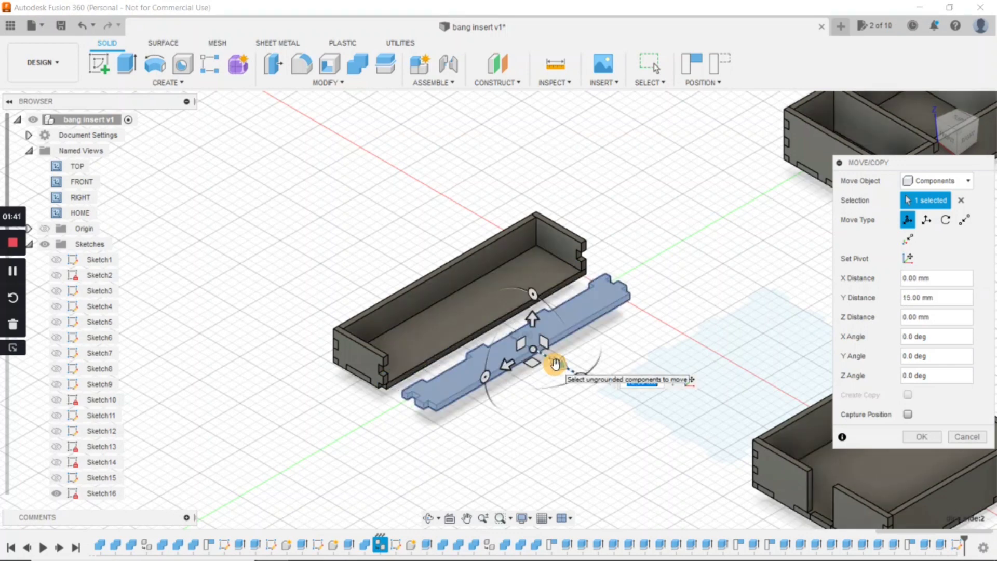
key(Return)
Rotate the dice tray's near end panel, dice side3:1, 90 degrees about X, move it outward and shift it 20 mm along Z.
key(m)
click(368, 363)
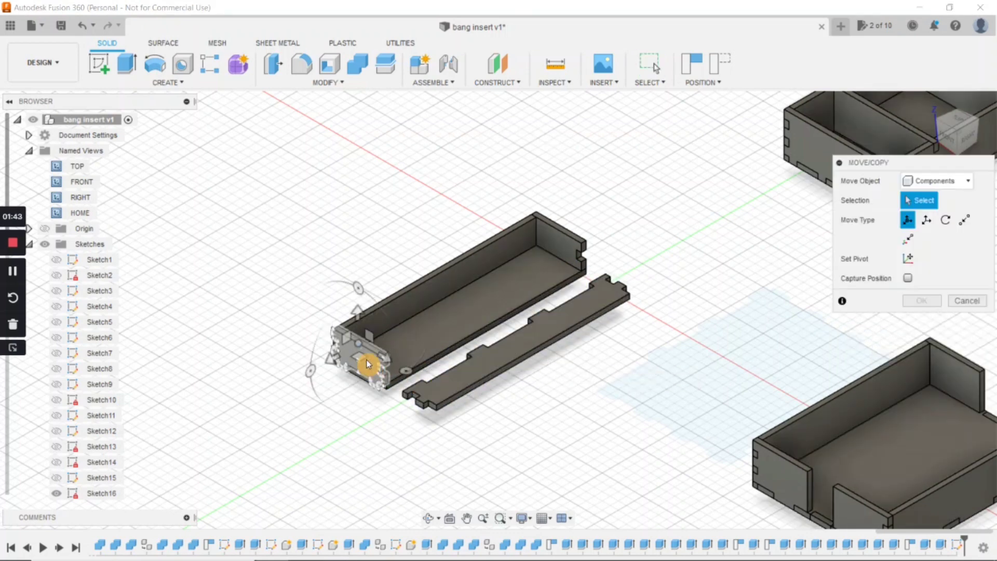
click(367, 363)
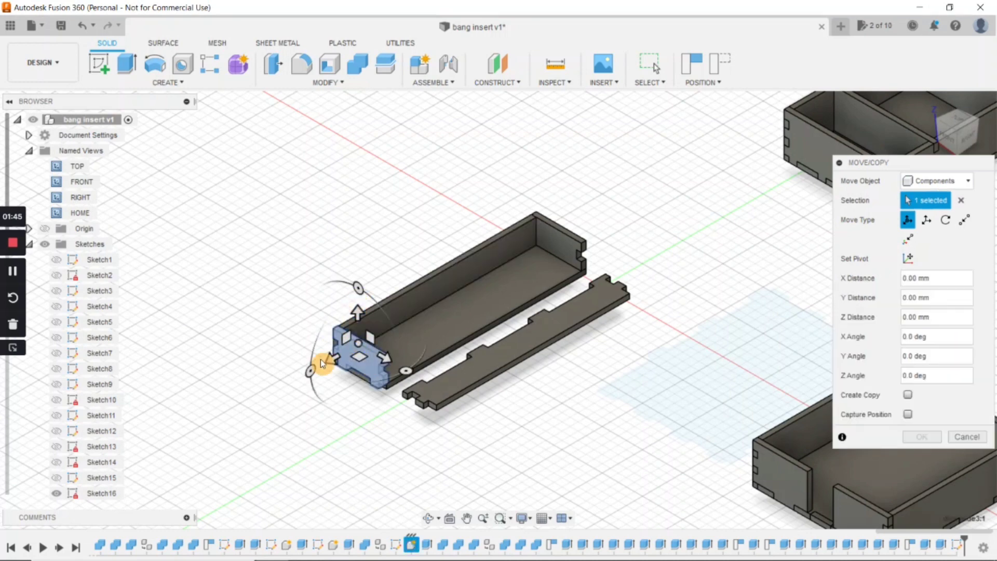
drag(310, 381, 356, 408)
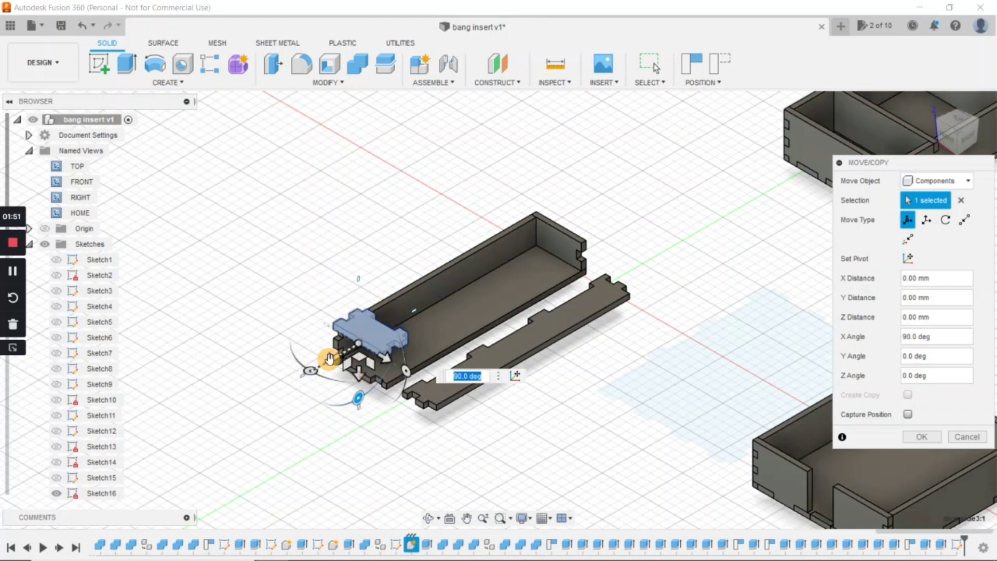
drag(330, 359, 317, 445)
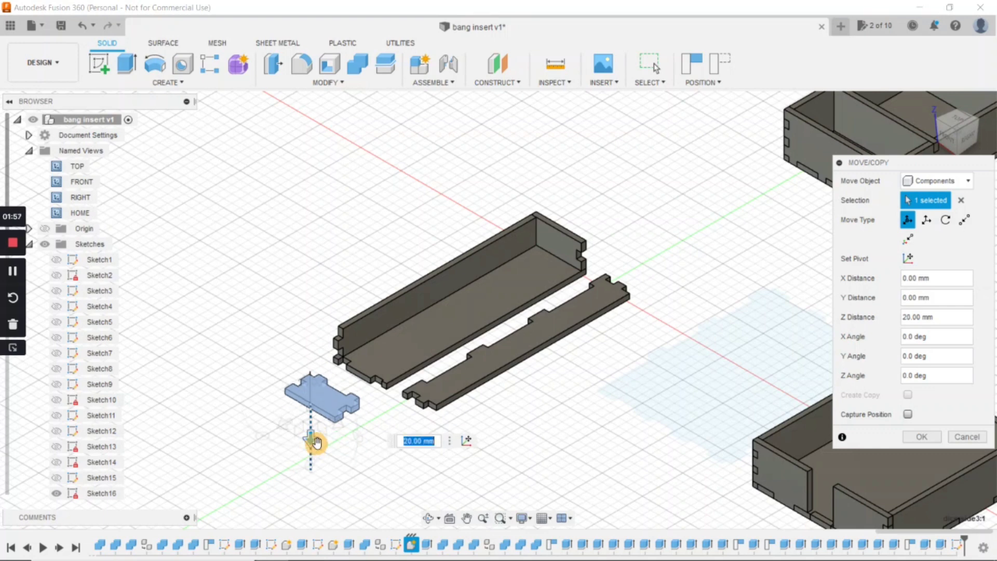
key(Return)
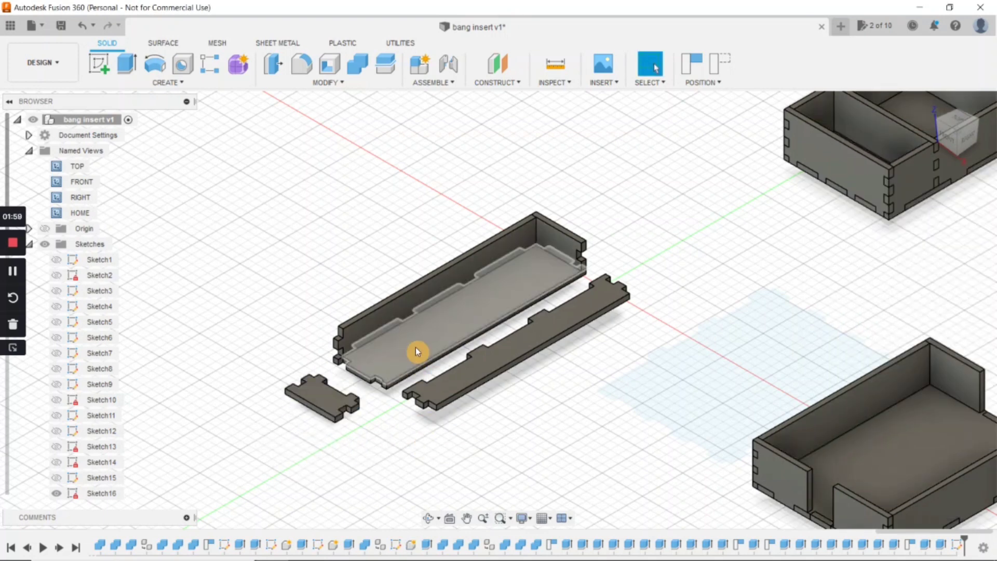
Rotate the dice tray's remaining long side panel, dice side:1, so that it lies flat, and move it outward, clear of the bottom.
key(m)
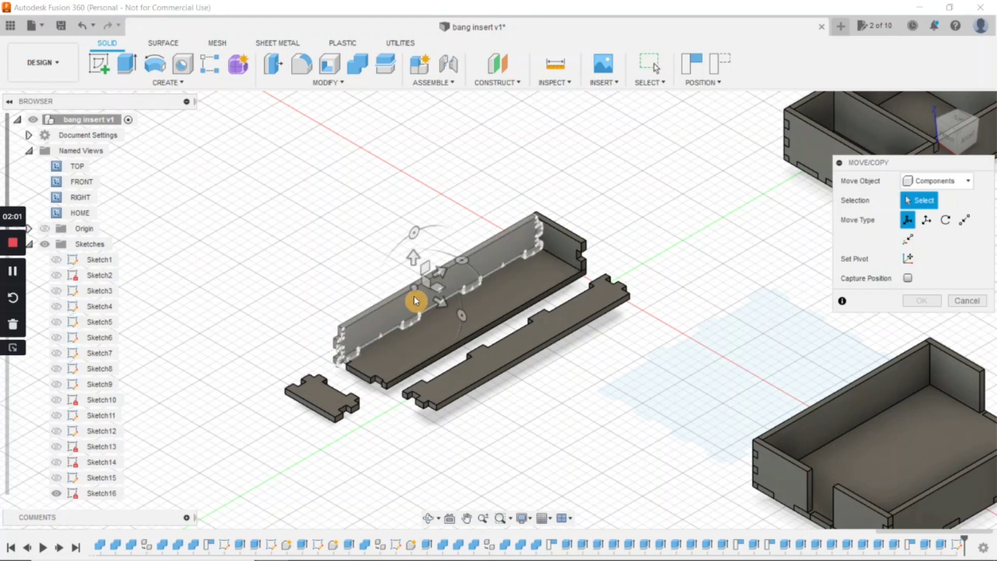
click(415, 300)
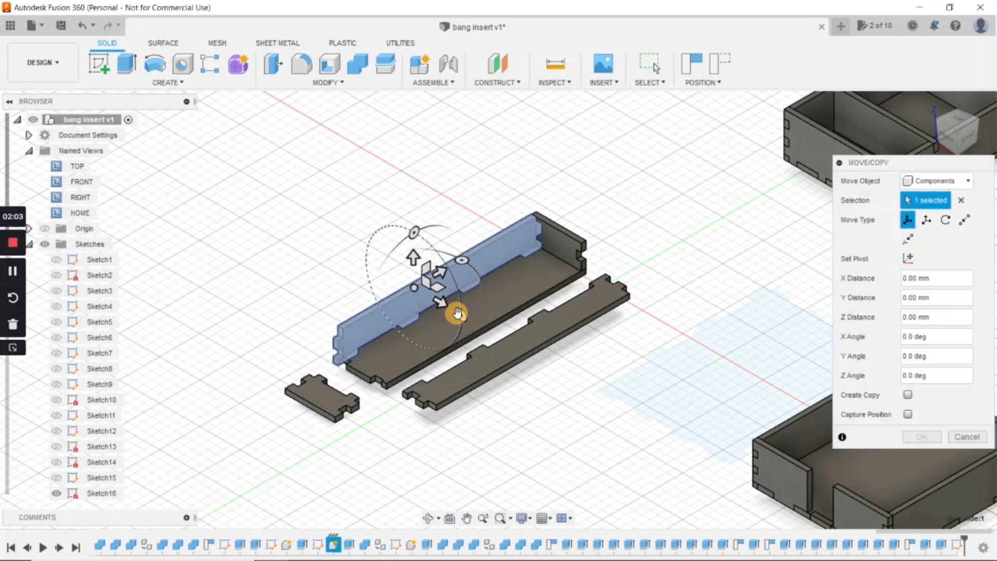
drag(459, 316, 326, 276)
key(Return)
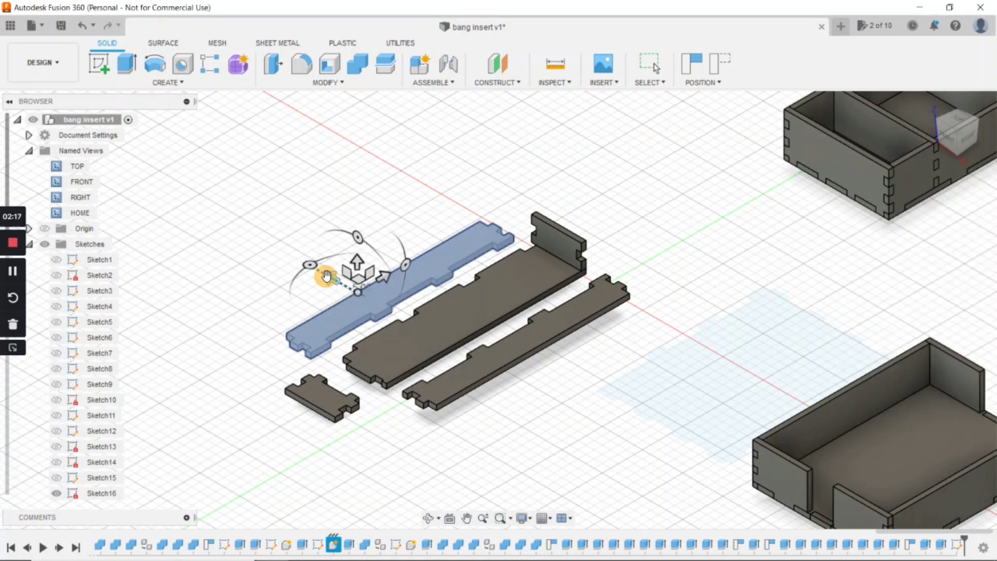
Lay the dice tray's remaining end panel, dice side3:2, flat, move it outward, and lower it along Z by -15 mm and another -5 mm.
middle_drag(630, 359, 623, 371)
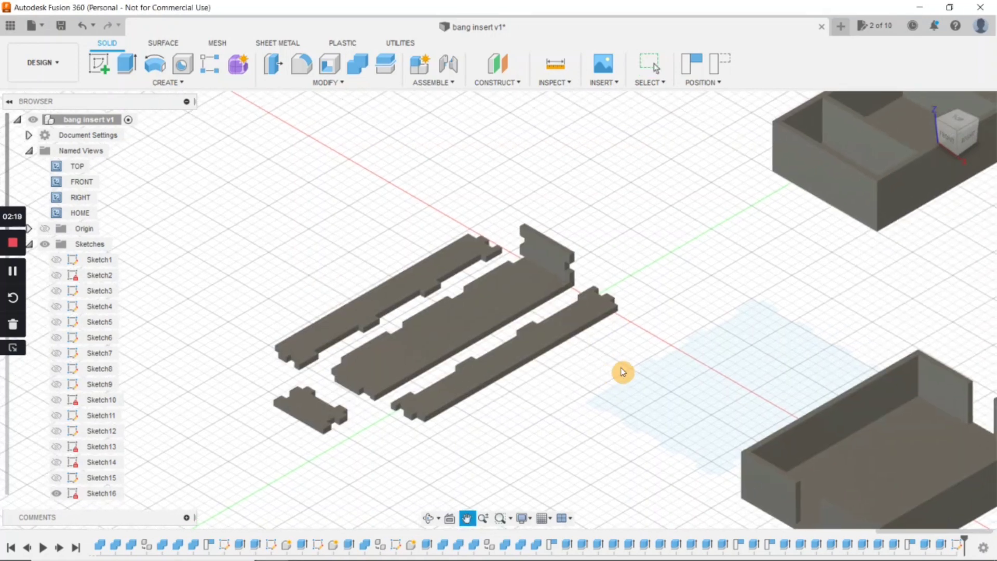
key(m)
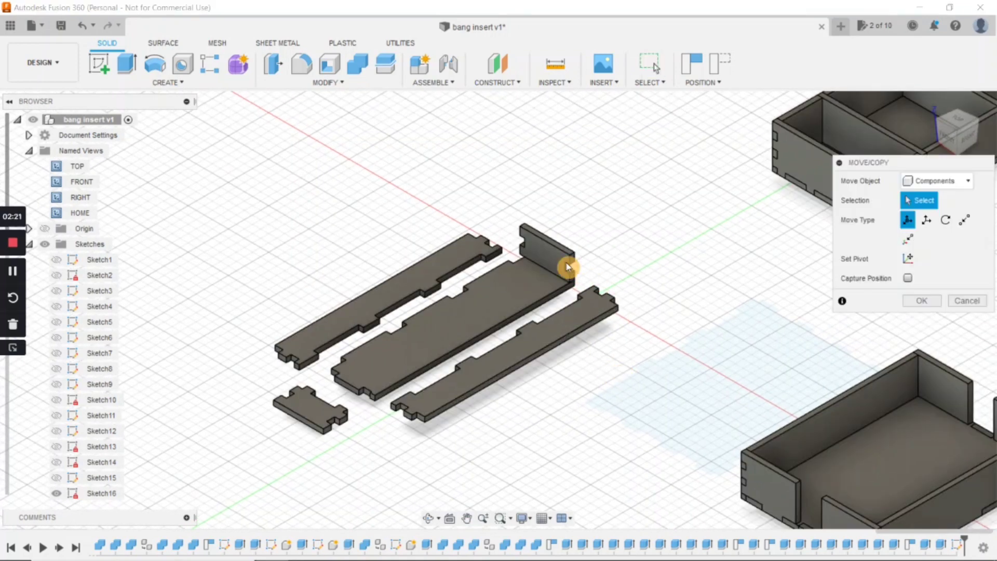
click(561, 263)
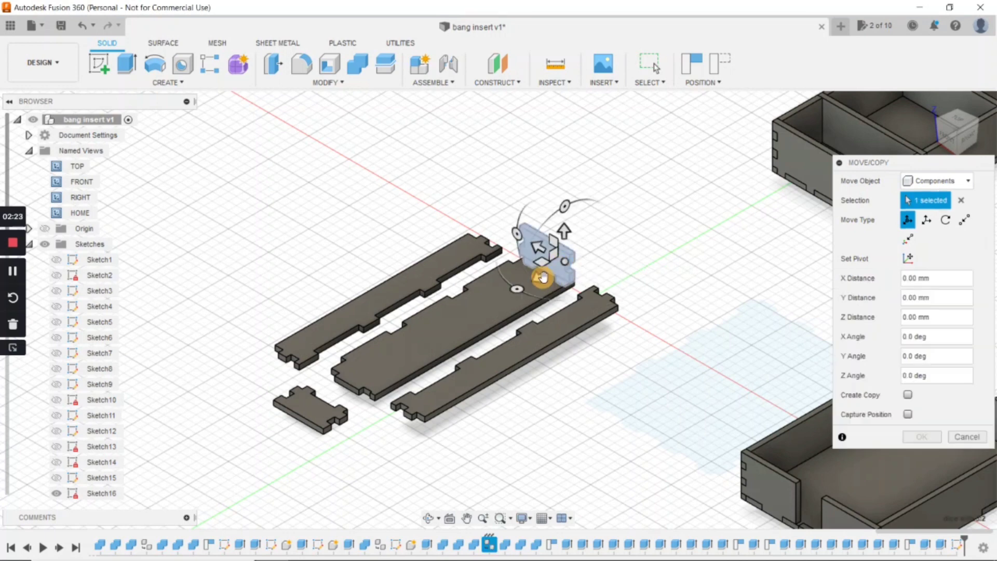
click(564, 206)
drag(584, 204, 592, 262)
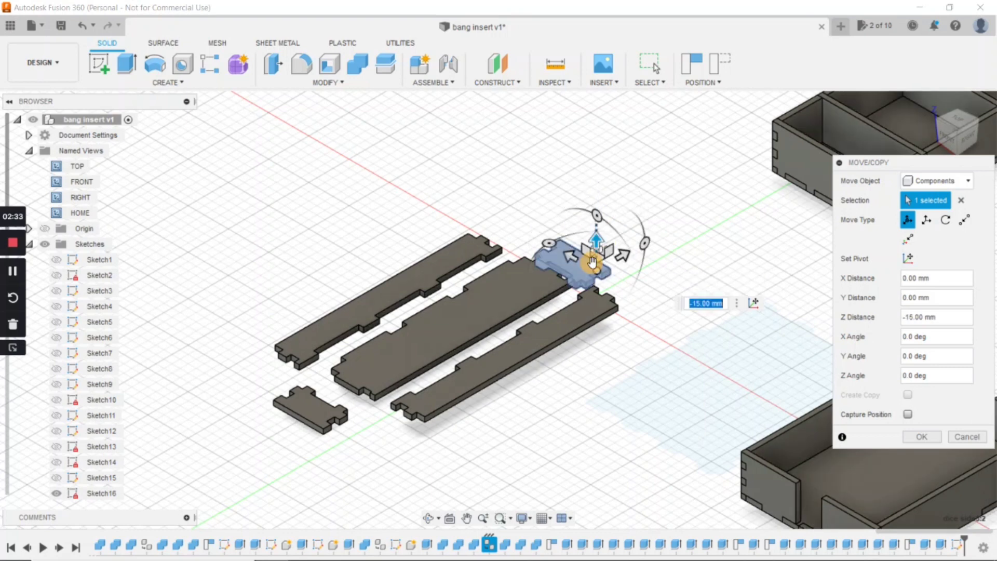
drag(622, 255, 620, 234)
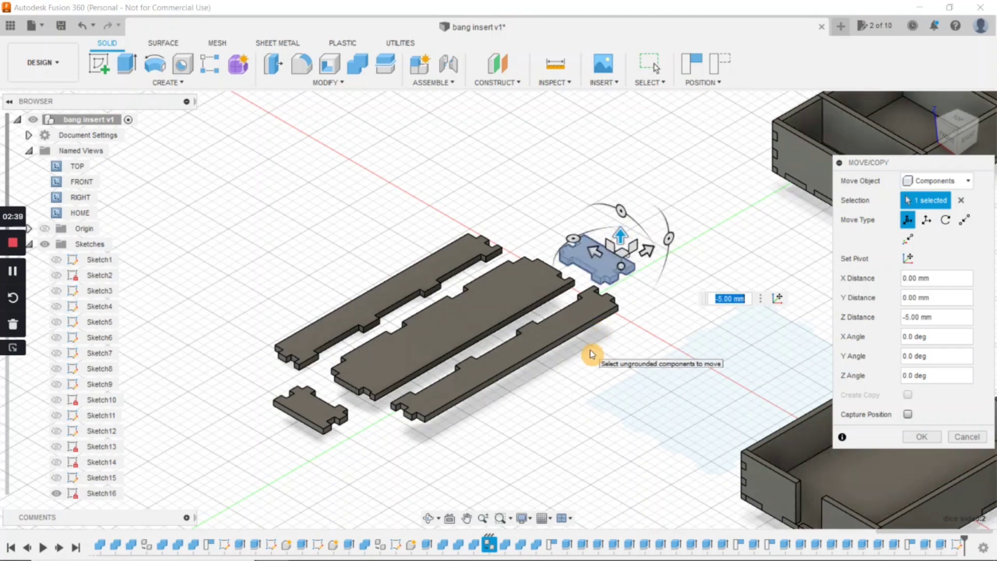
shift+middle_drag(589, 351, 938, 161)
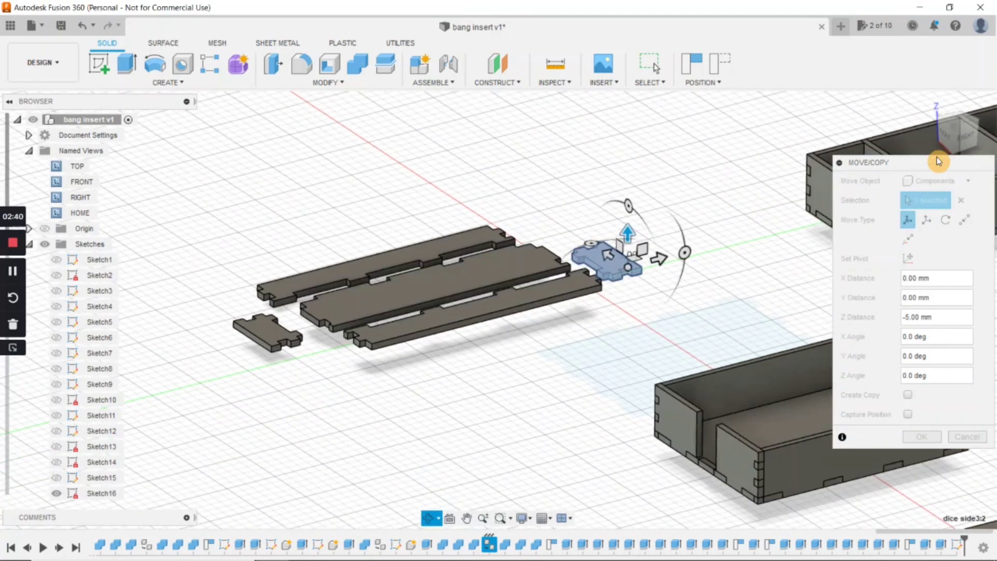
click(961, 136)
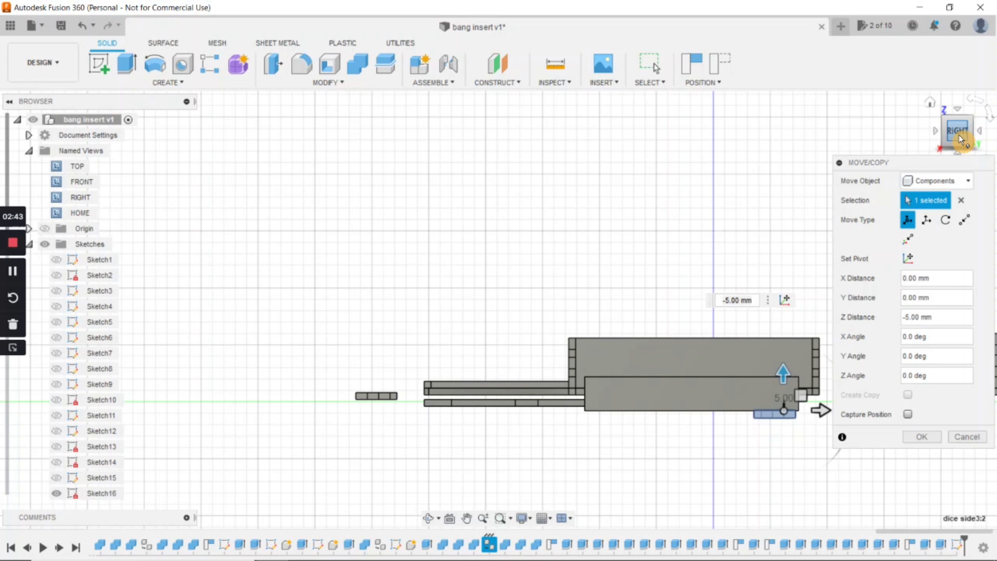
key(Return)
Working from the back view, move the end panel that sits too low, dice side3:2, -10 mm along Y.
click(981, 134)
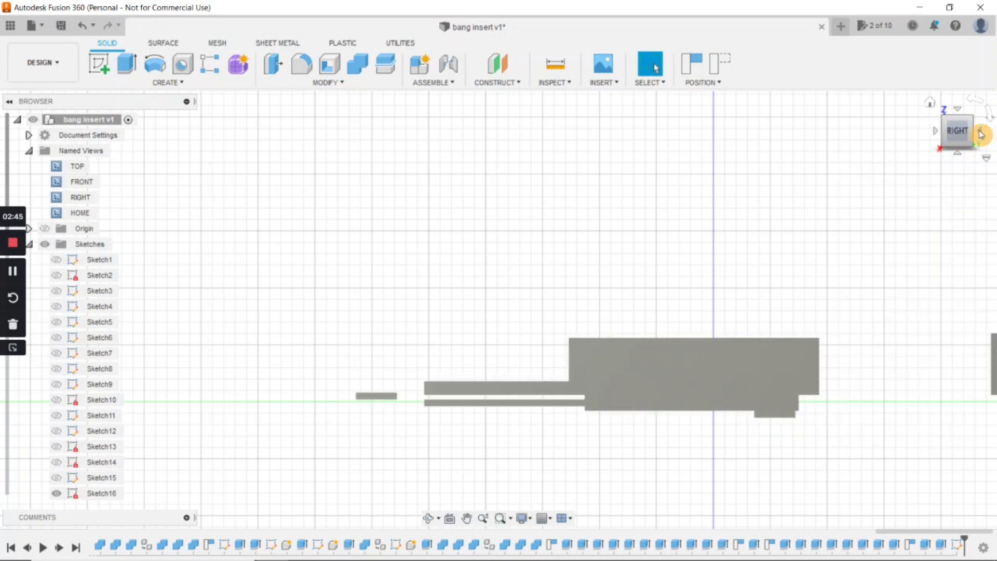
middle_drag(915, 378, 755, 407)
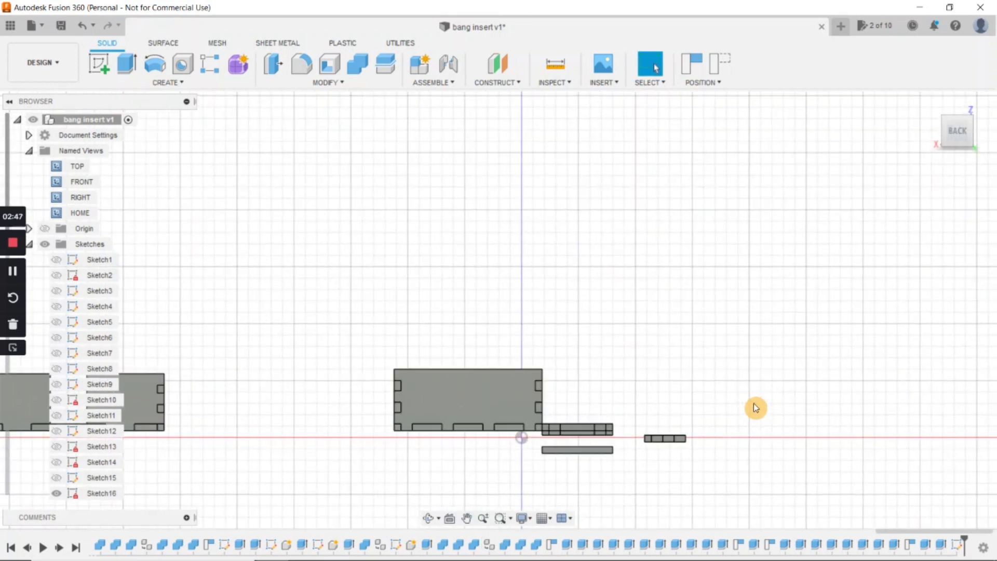
scroll(754, 407, up, 3)
scroll(656, 447, up, 1)
middle_drag(657, 405, 683, 397)
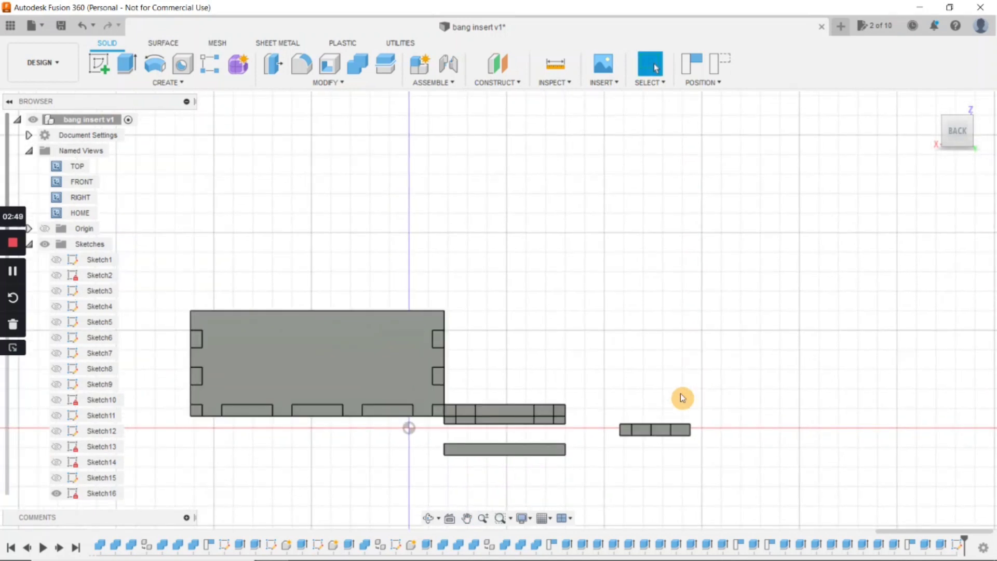
key(m)
click(538, 449)
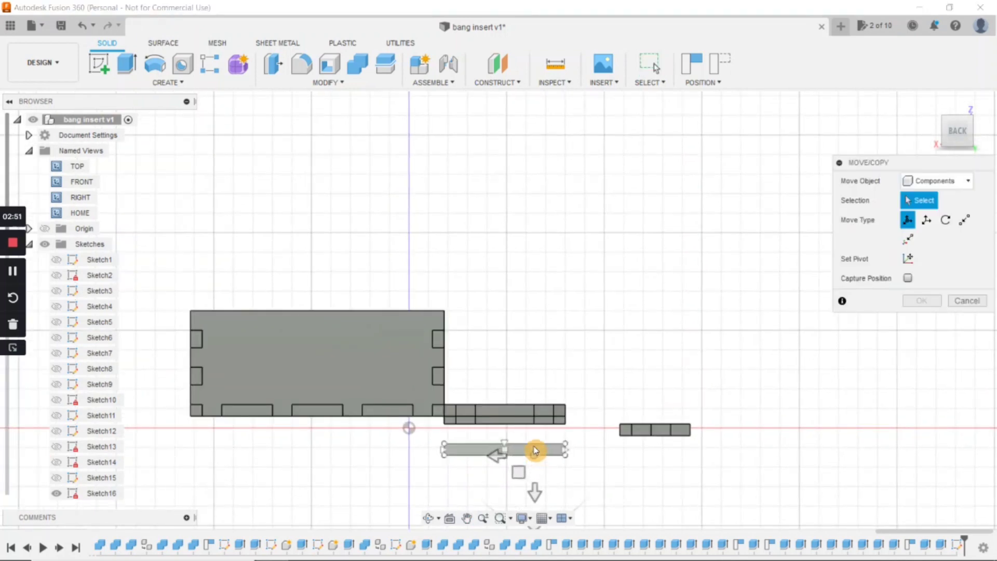
click(535, 450)
drag(535, 482, 534, 452)
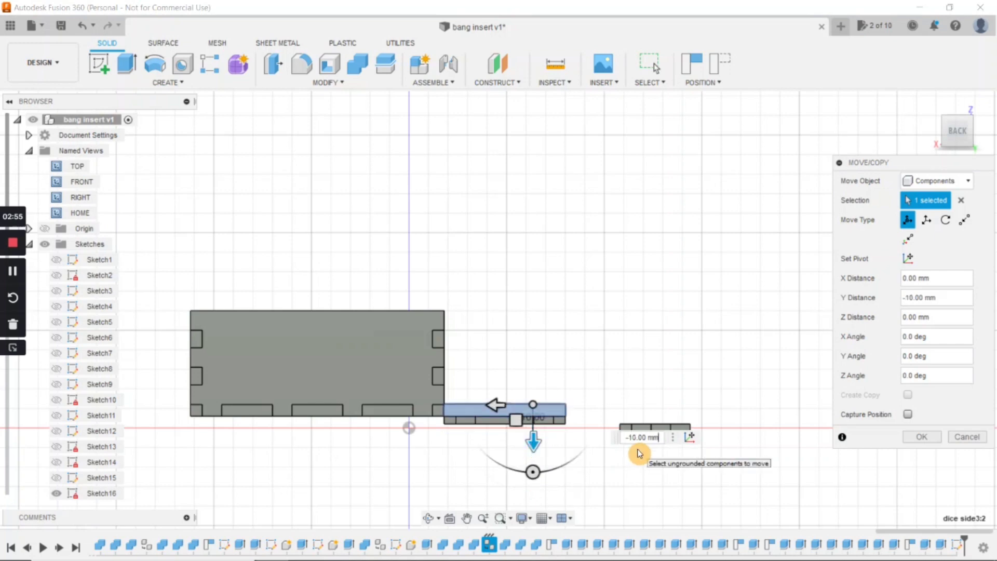
key(Return)
Move the flattened long side panel, dice side:1, 3 mm along Y.
key(m)
click(653, 430)
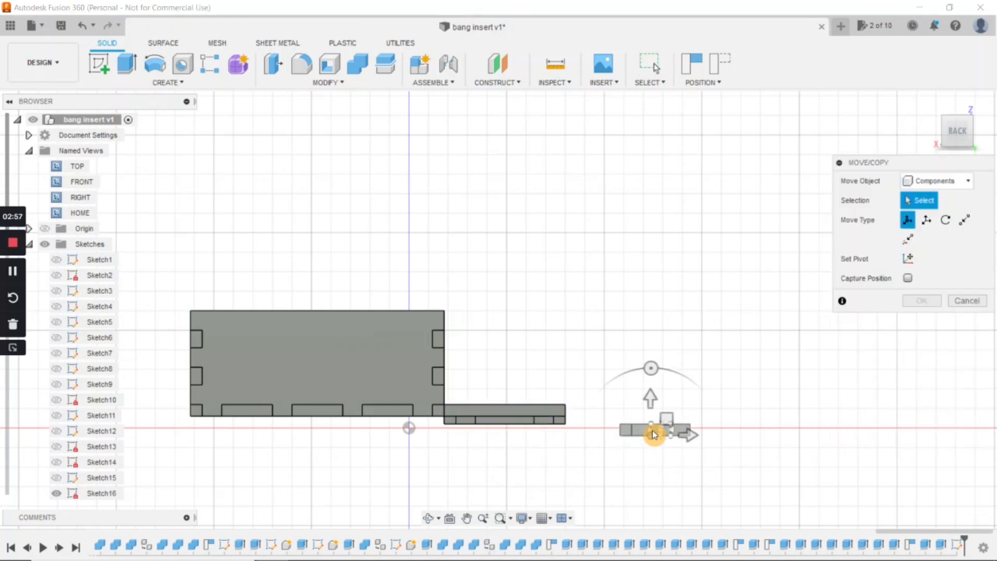
drag(649, 399, 648, 428)
scroll(651, 390, up, 5)
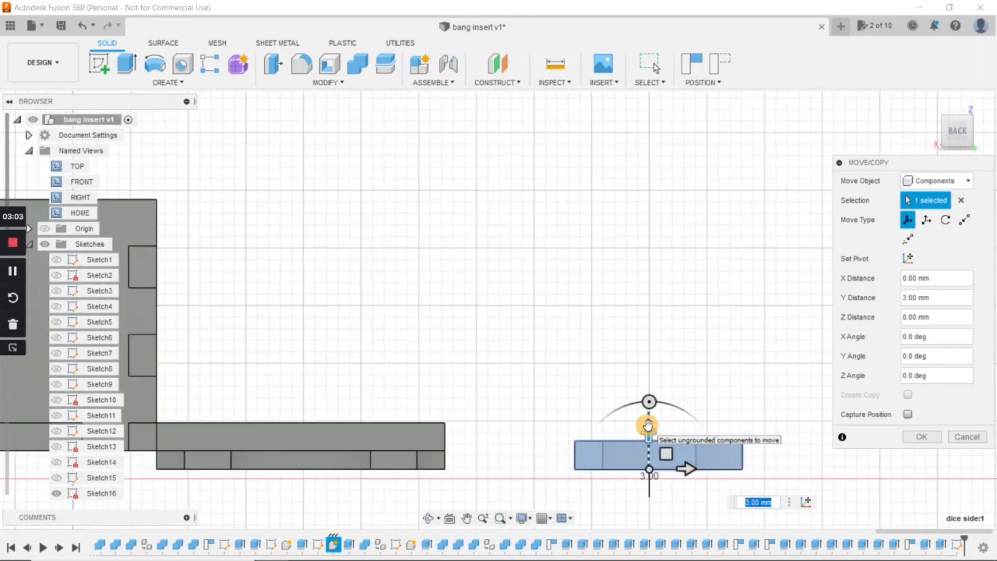
key(Return)
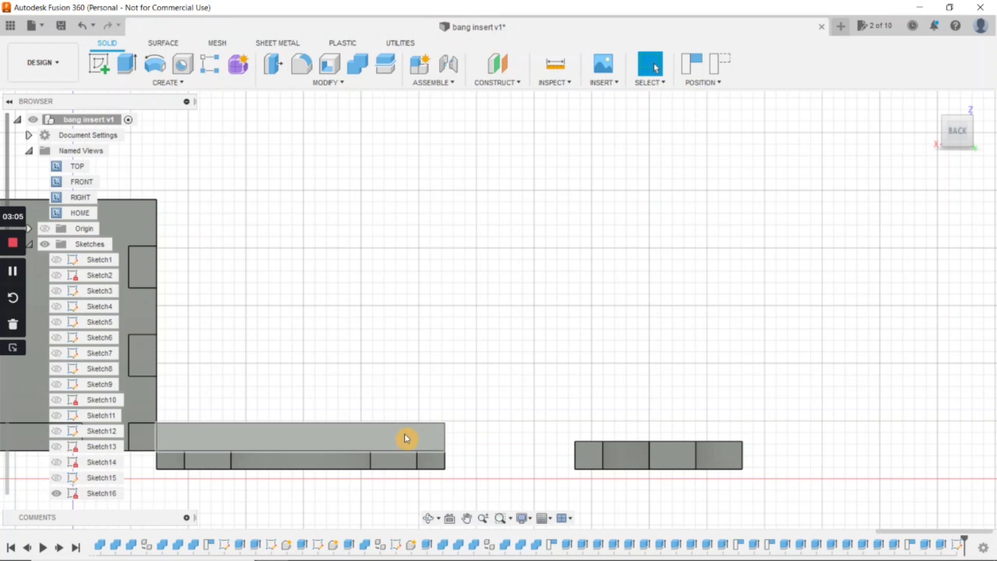
Move the end panel, dice side3:2, 2 mm along Y to bring it level with dice side:1.
key(m)
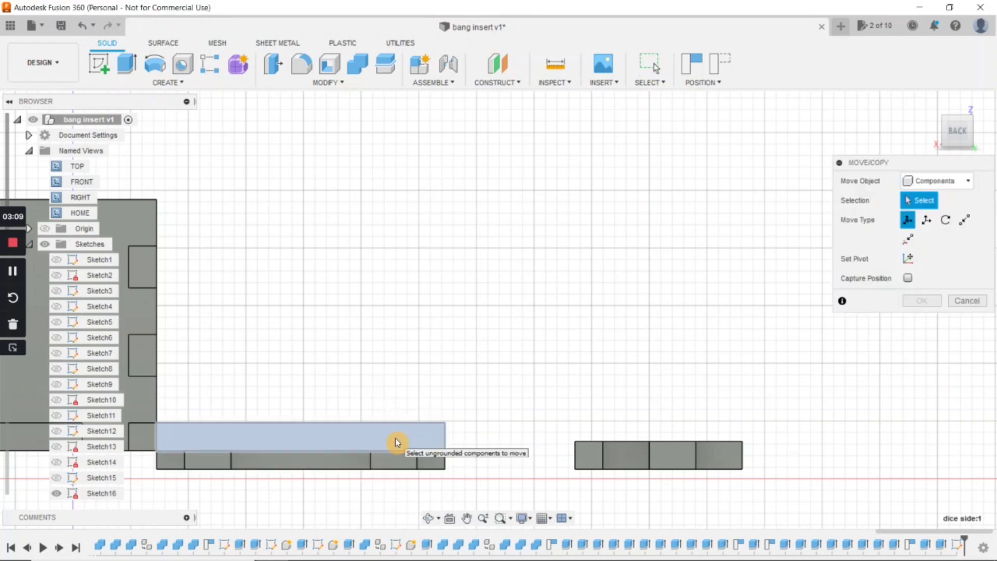
click(395, 441)
drag(396, 485, 395, 502)
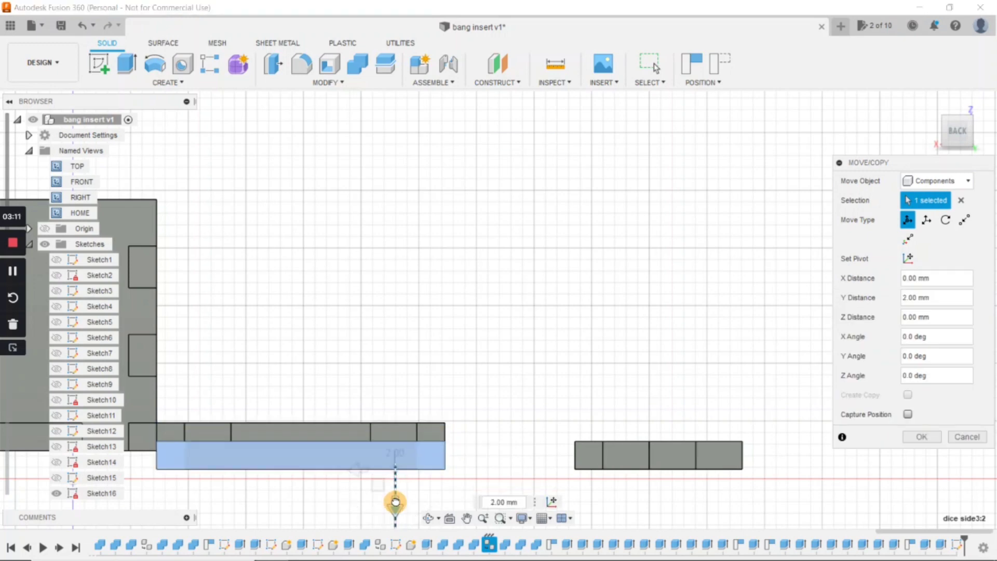
key(Return)
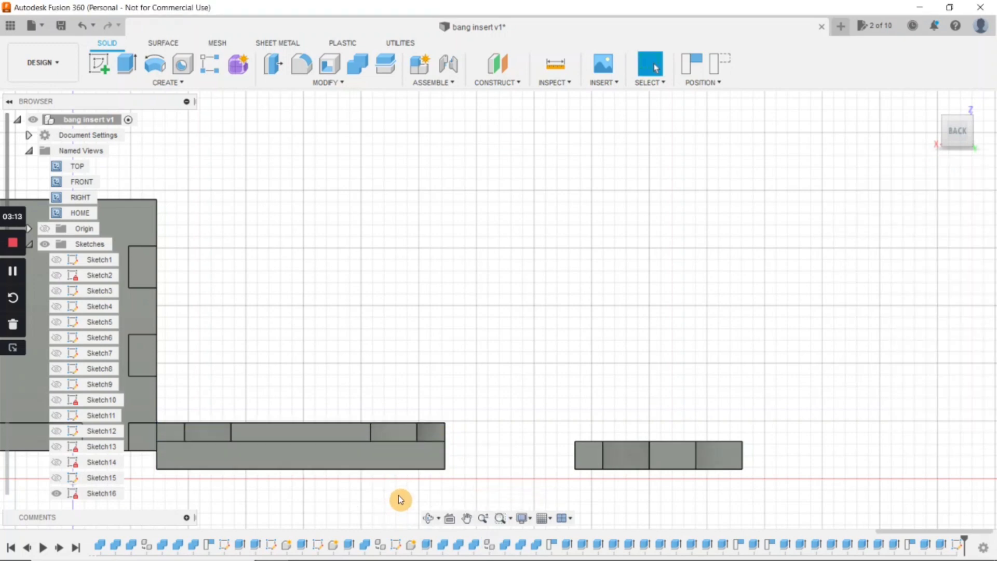
Move the dice tray's bottom panel, dice bottom:1, -2 mm along Y to align its height with the end panel.
key(m)
click(392, 434)
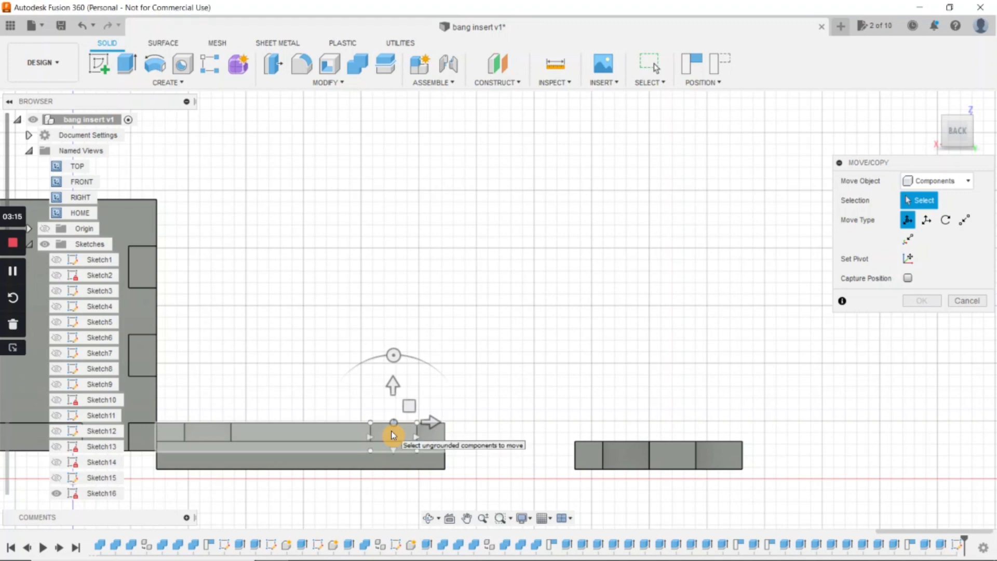
drag(393, 401, 395, 403)
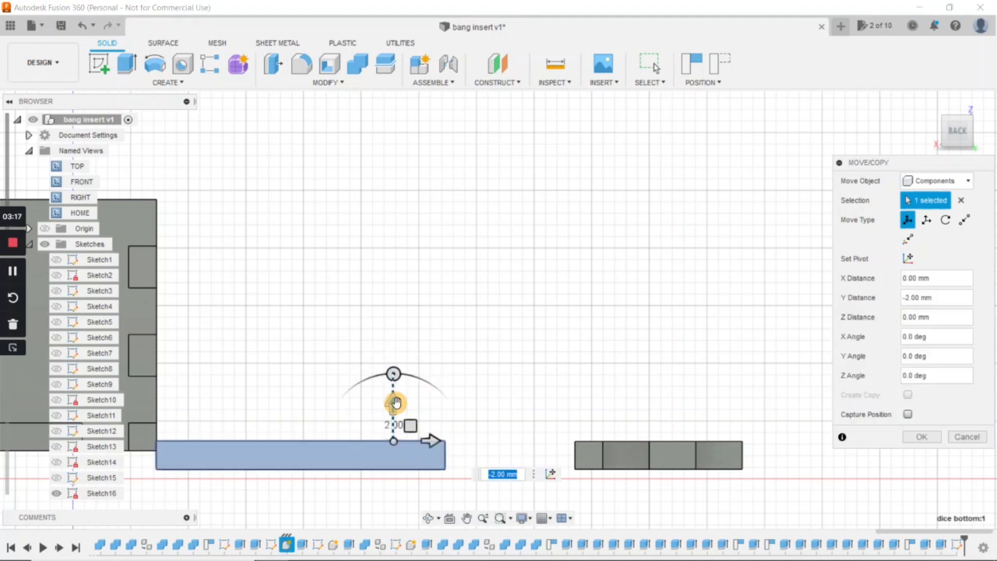
key(Return)
Examine the flattened panels of all three trays at an angle and from directly above.
scroll(398, 409, down, 3)
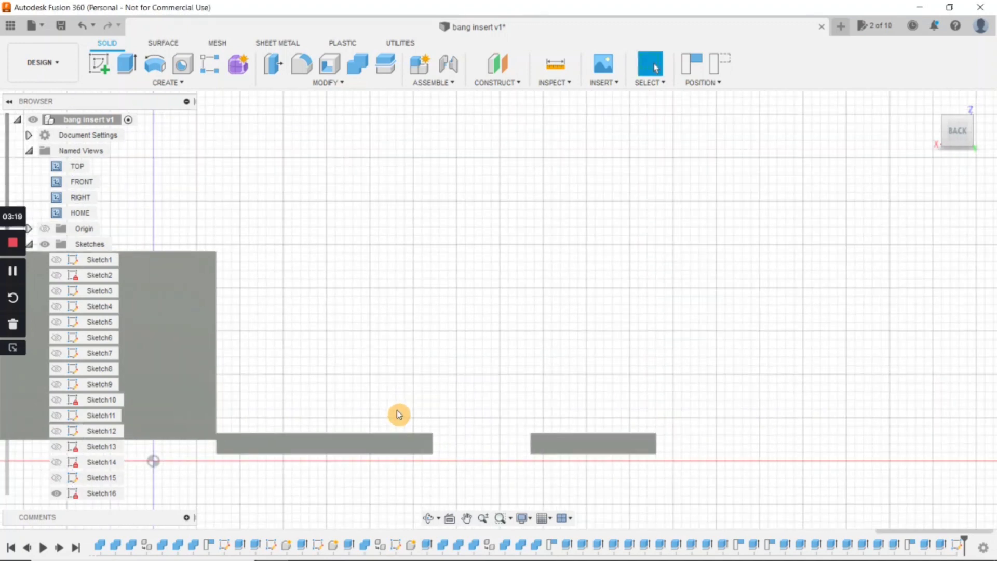
shift+middle_drag(440, 380, 437, 410)
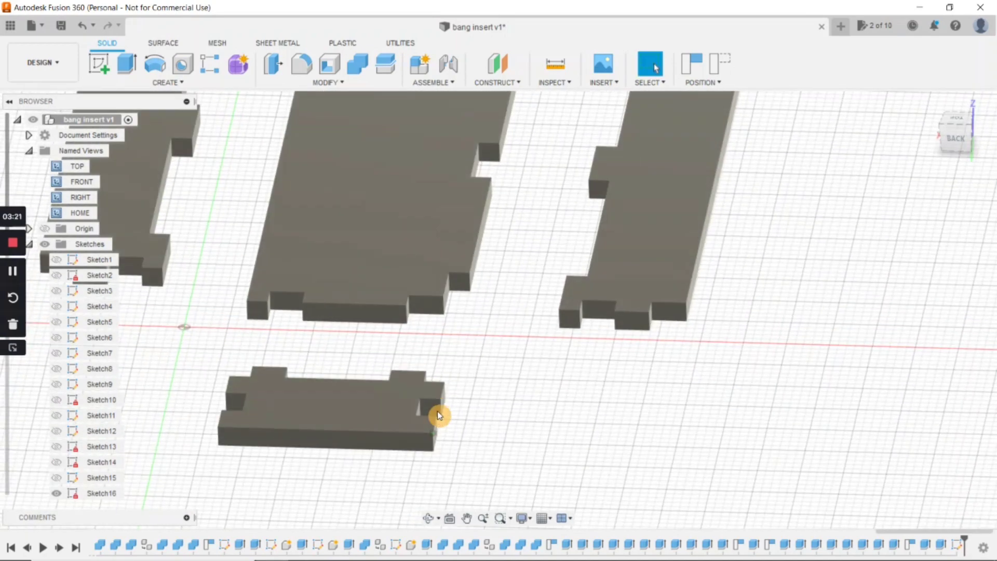
scroll(453, 375, down, 2)
scroll(469, 328, down, 3)
scroll(480, 317, down, 1)
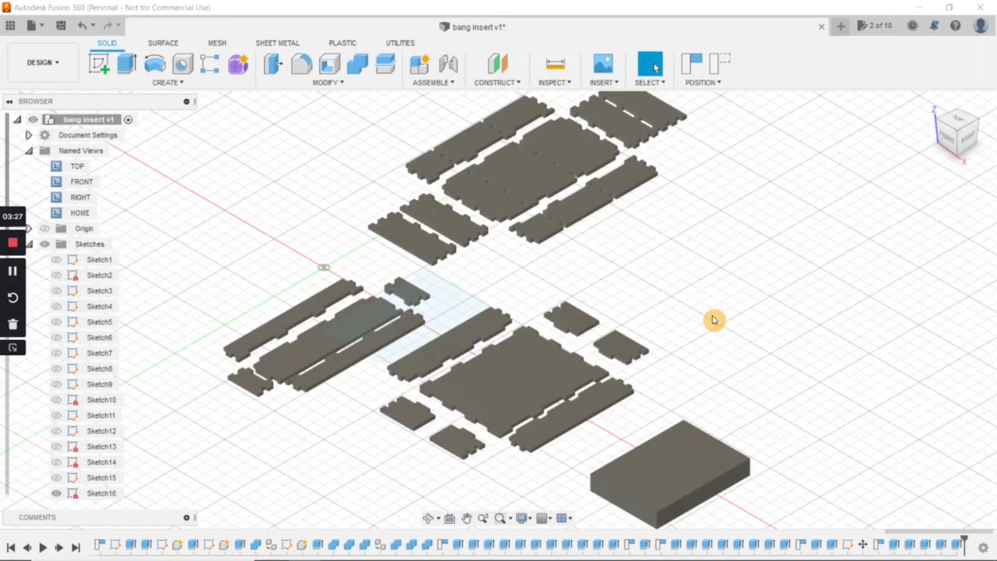
mouse_move(712, 316)
middle_down()
mouse_move(743, 328)
mouse_move(710, 321)
middle_up()
scroll(744, 329, down, 1)
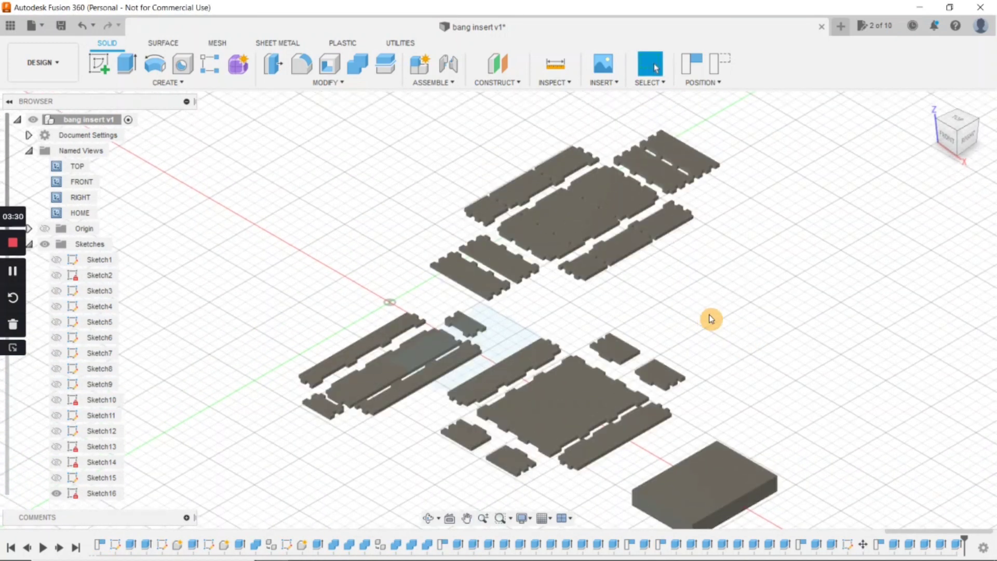
click(958, 122)
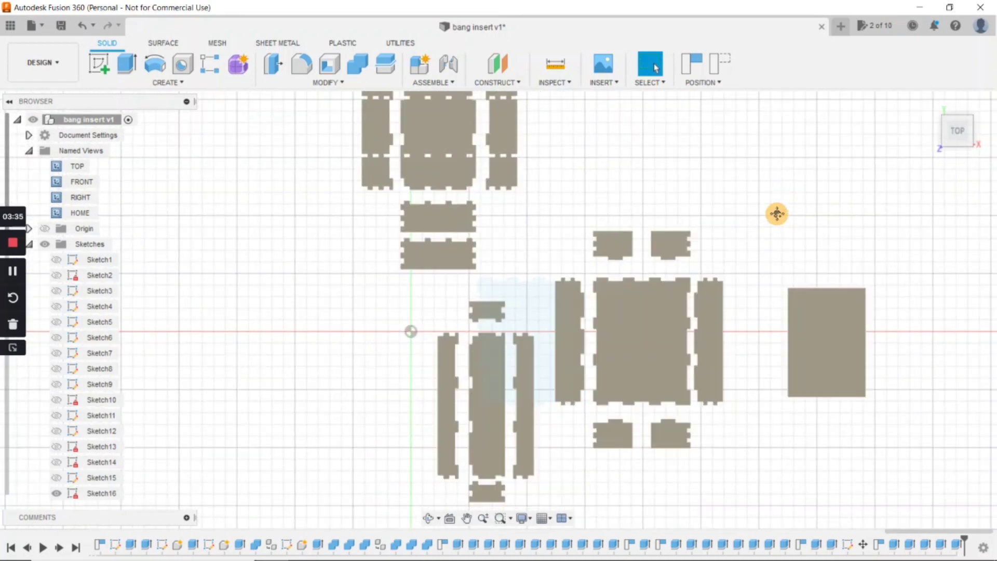
Capture the moved components' positions and start a new sketch on the card tray's flat bottom panel.
scroll(737, 220, down, 1)
scroll(739, 271, up, 1)
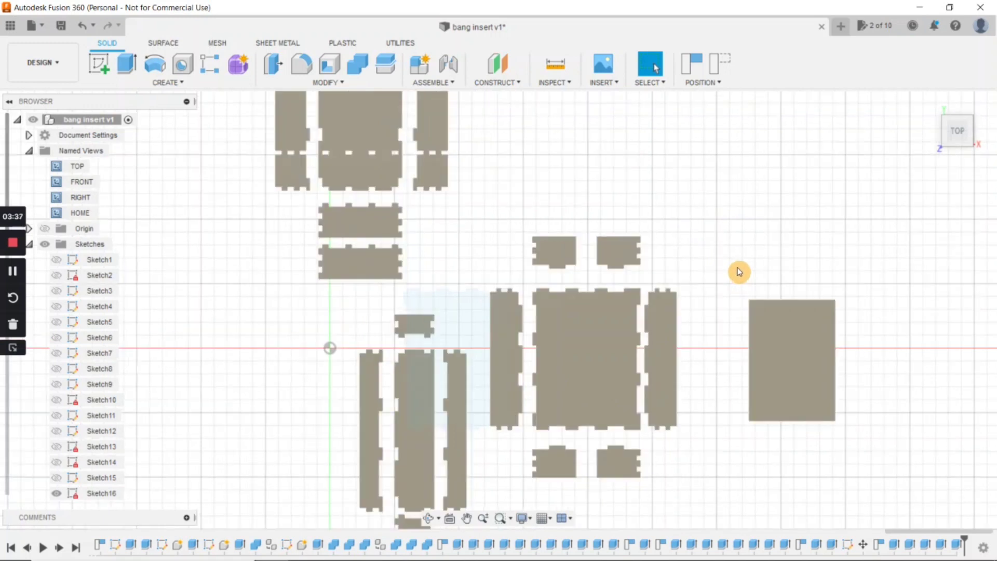
middle_drag(737, 253, 752, 234)
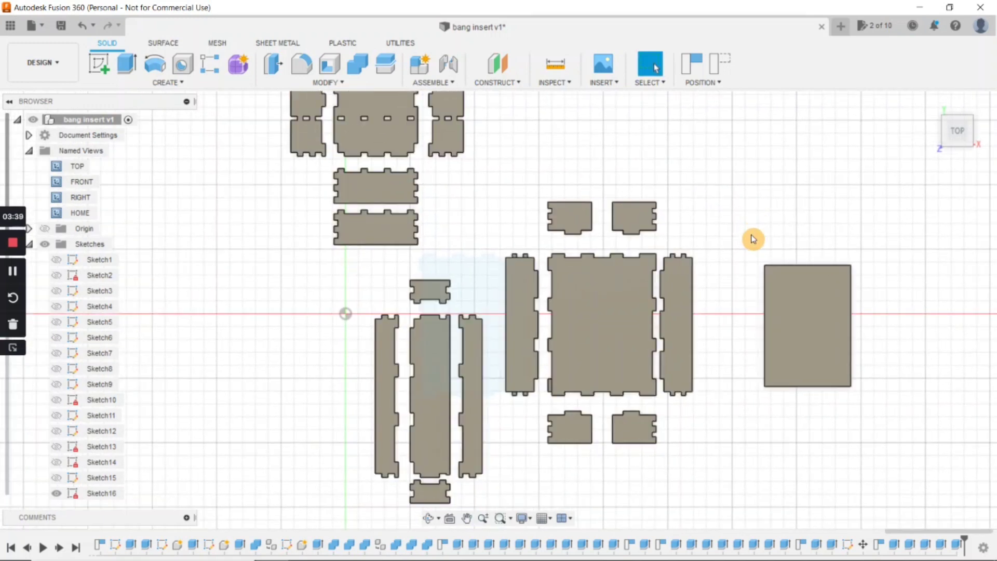
key(m)
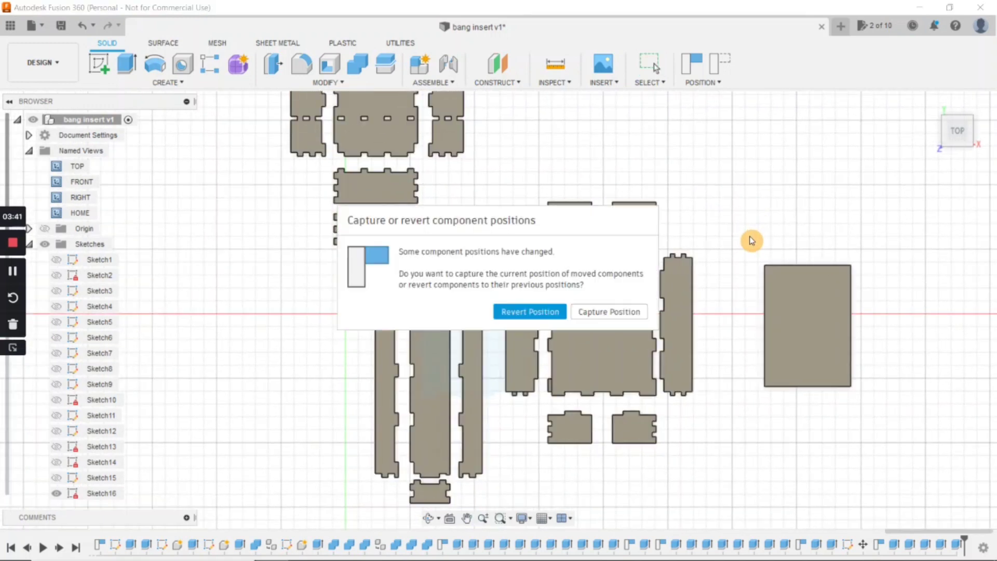
click(630, 311)
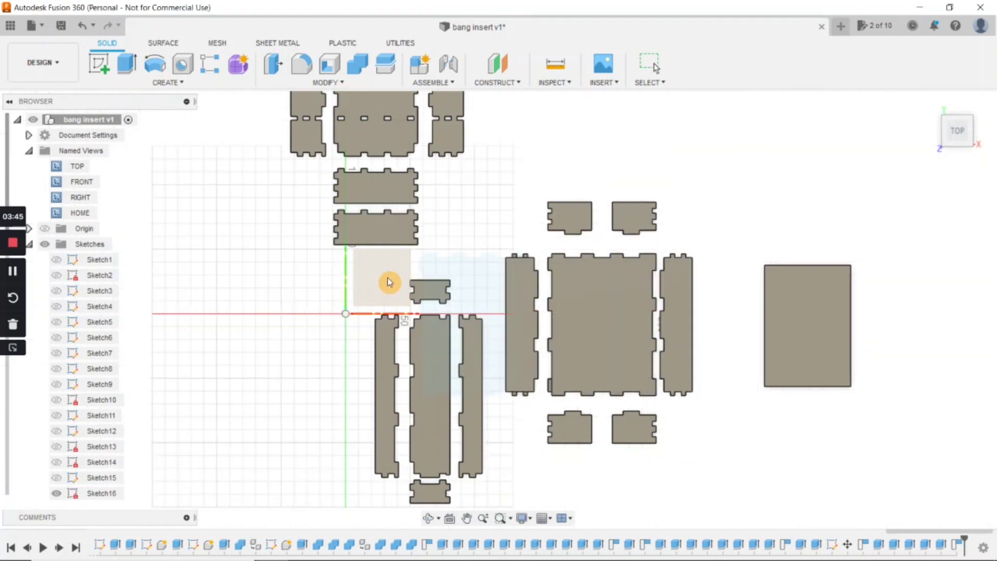
click(604, 325)
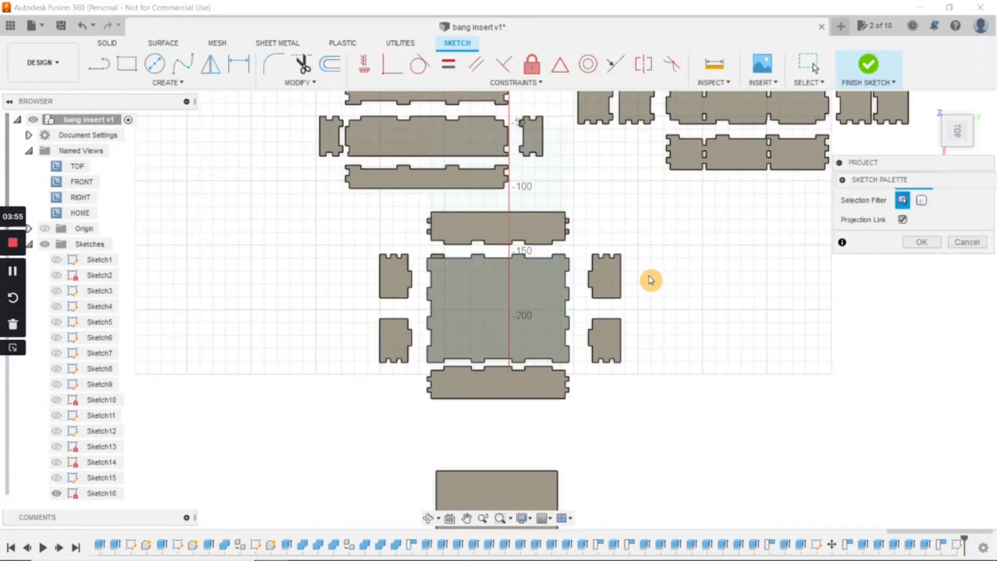
Project the card tray's bottom, both long sides, all four small end panels and one separate finger tab into the sketch.
click(529, 301)
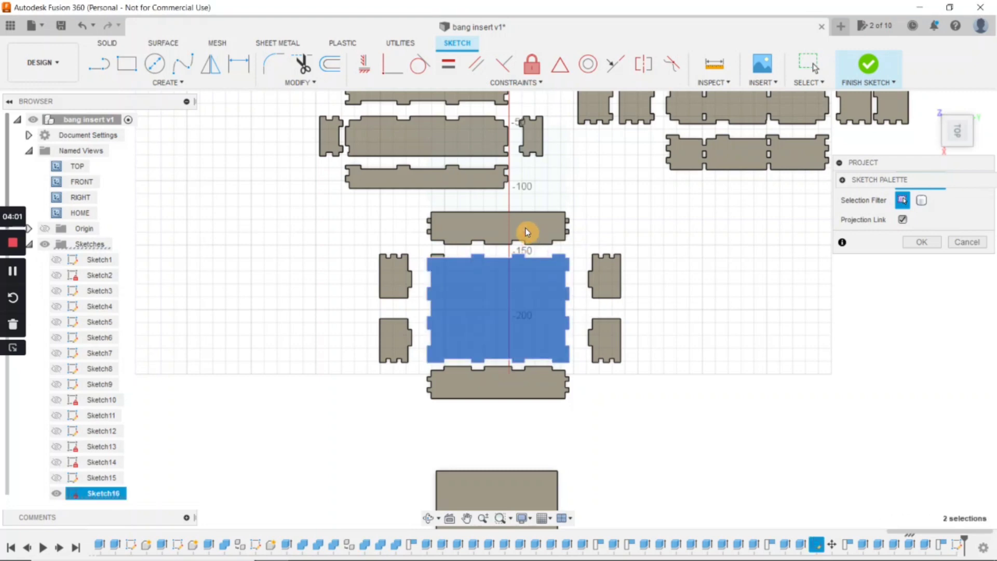
click(539, 229)
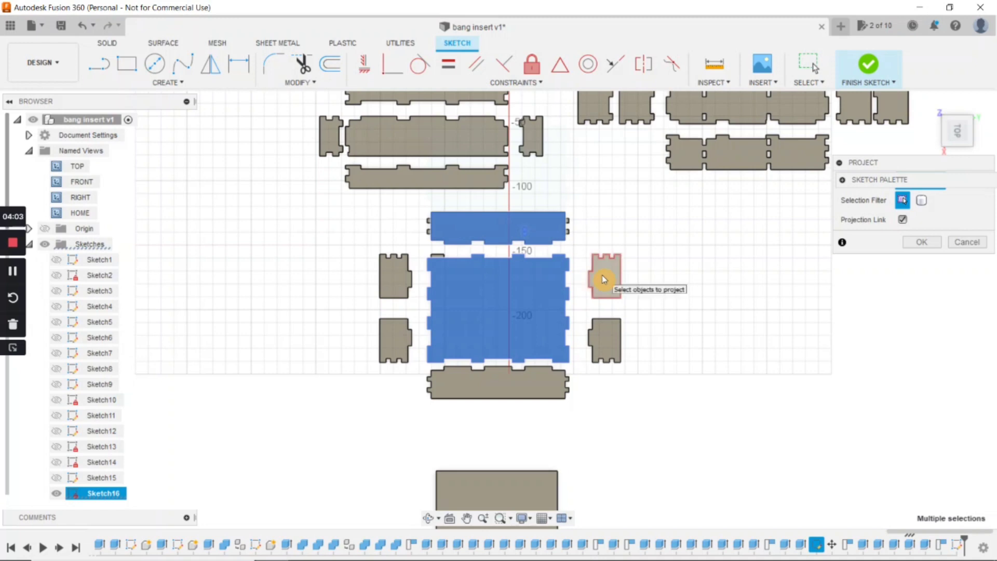
click(603, 277)
click(605, 344)
click(534, 392)
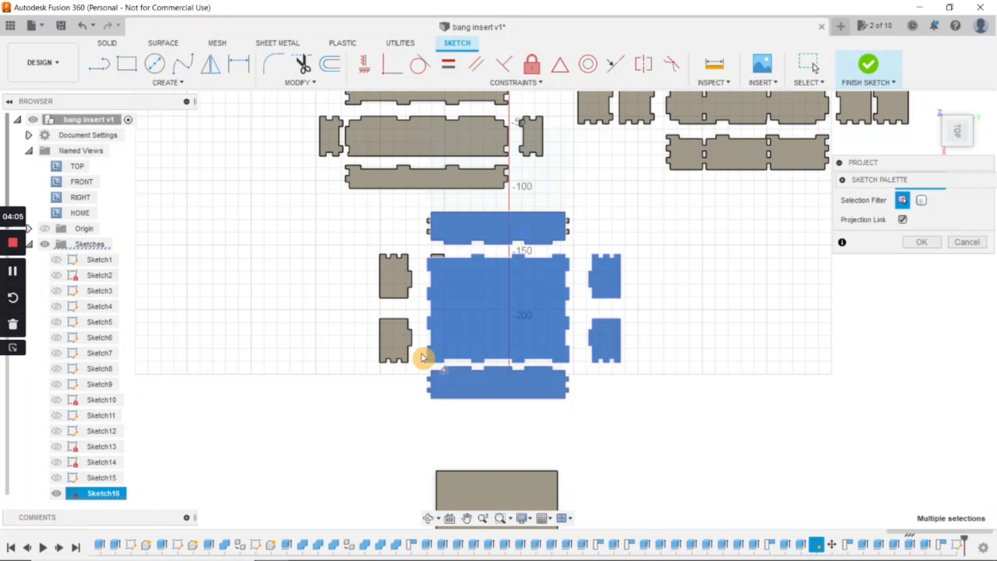
click(393, 344)
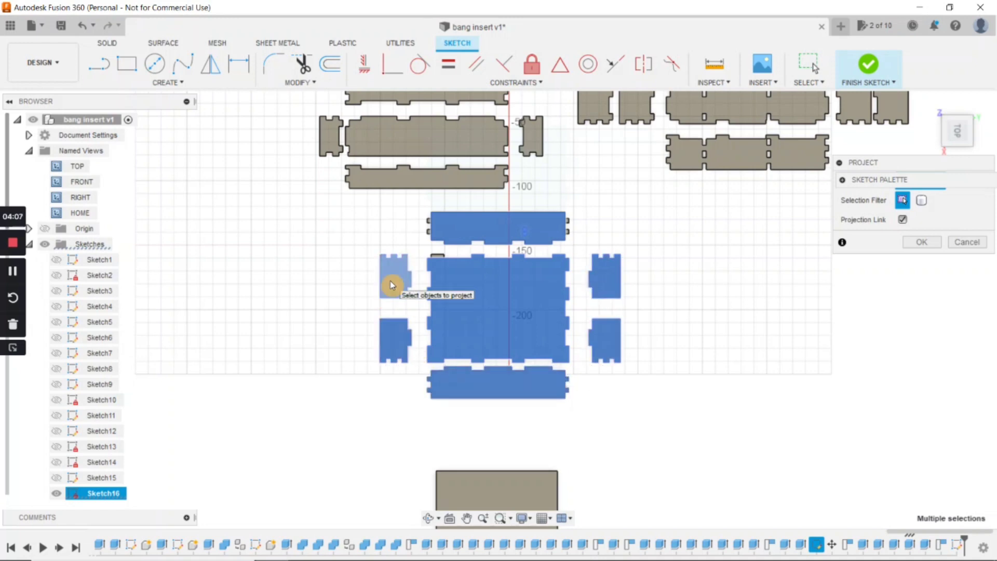
click(392, 285)
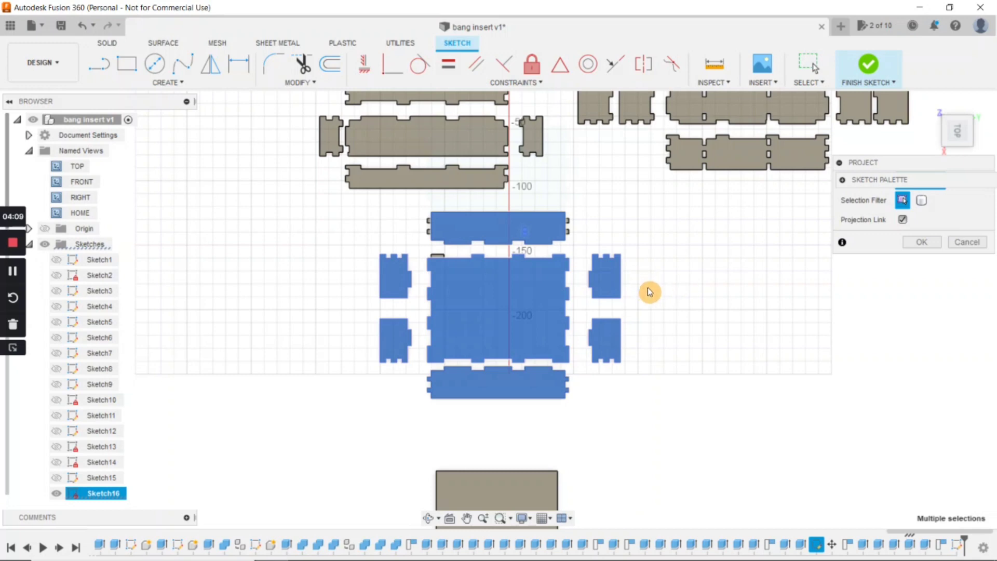
scroll(649, 292, up, 2)
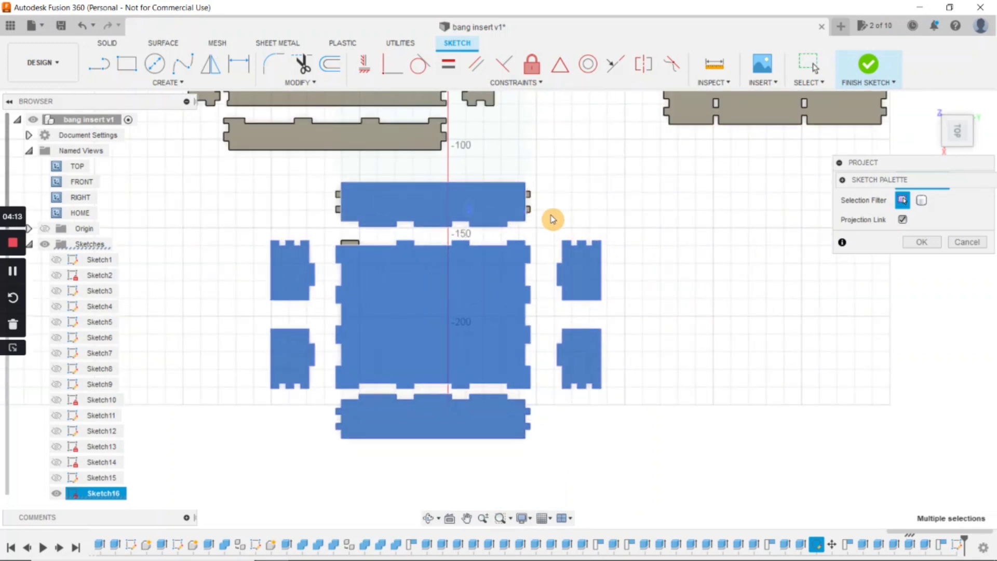
scroll(553, 219, up, 3)
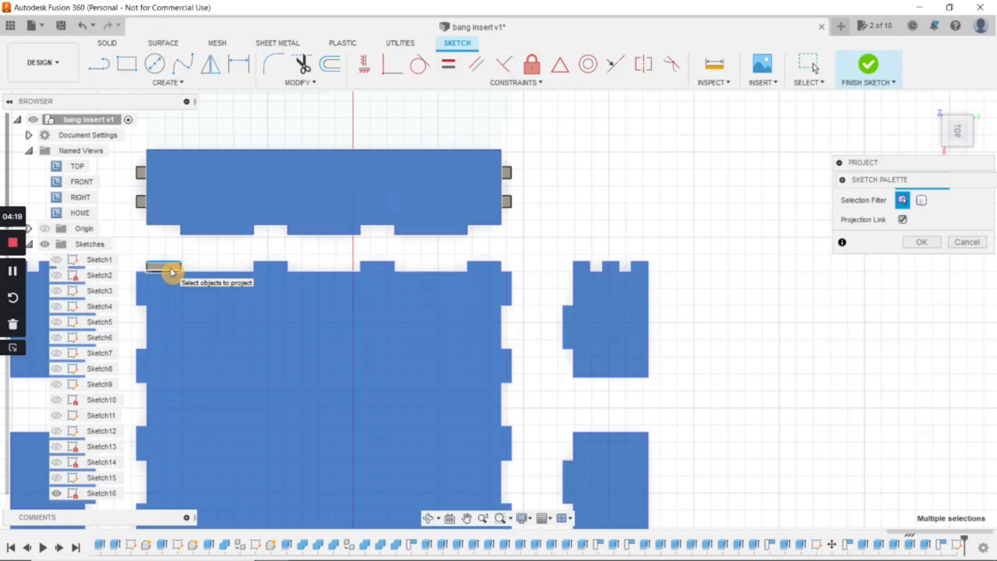
scroll(172, 271, down, 2)
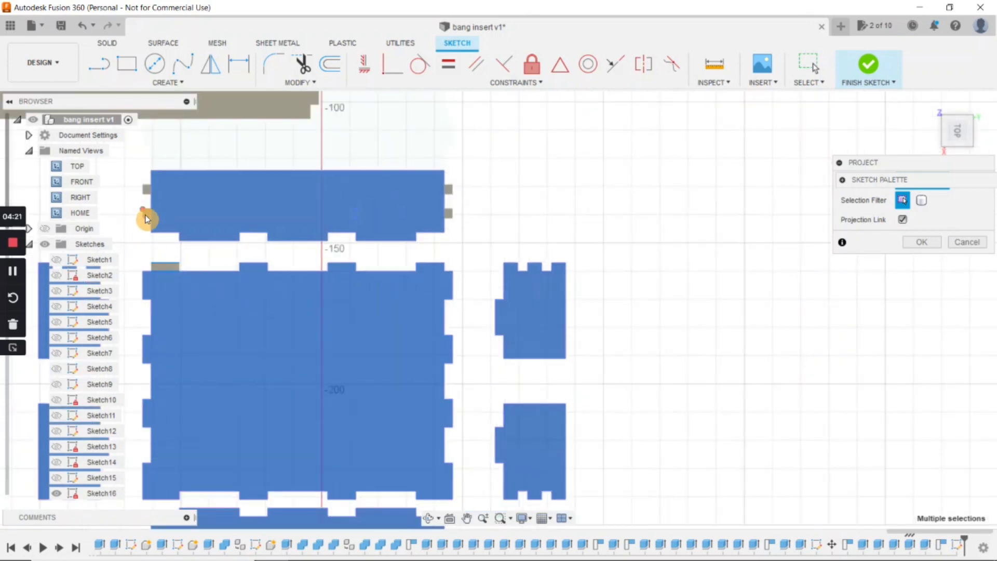
click(145, 191)
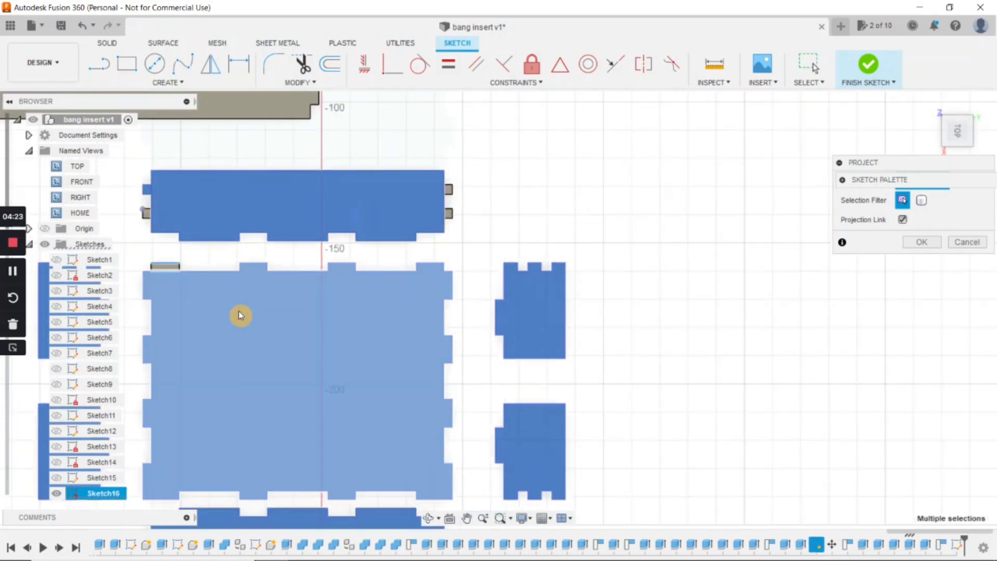
middle_drag(240, 315, 381, 251)
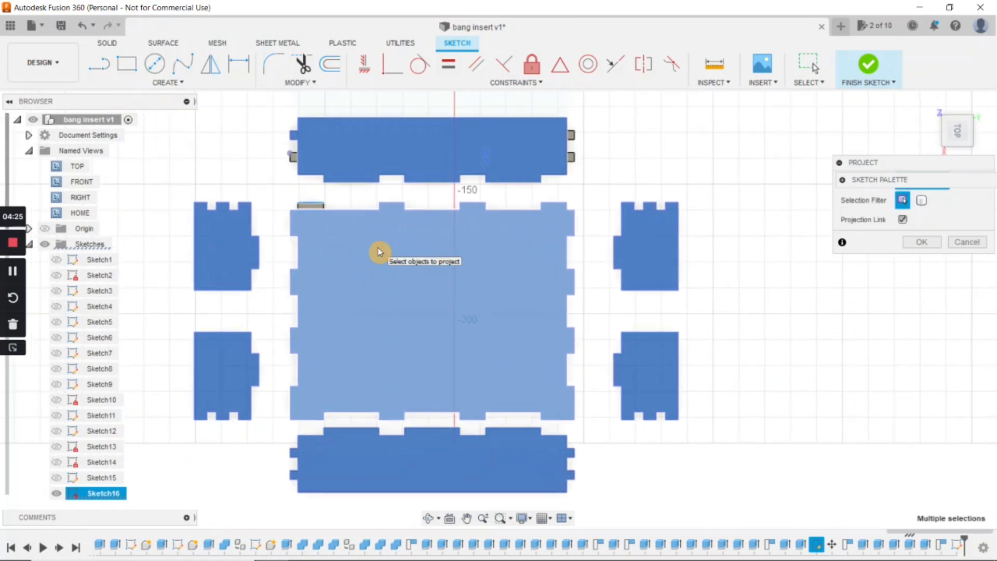
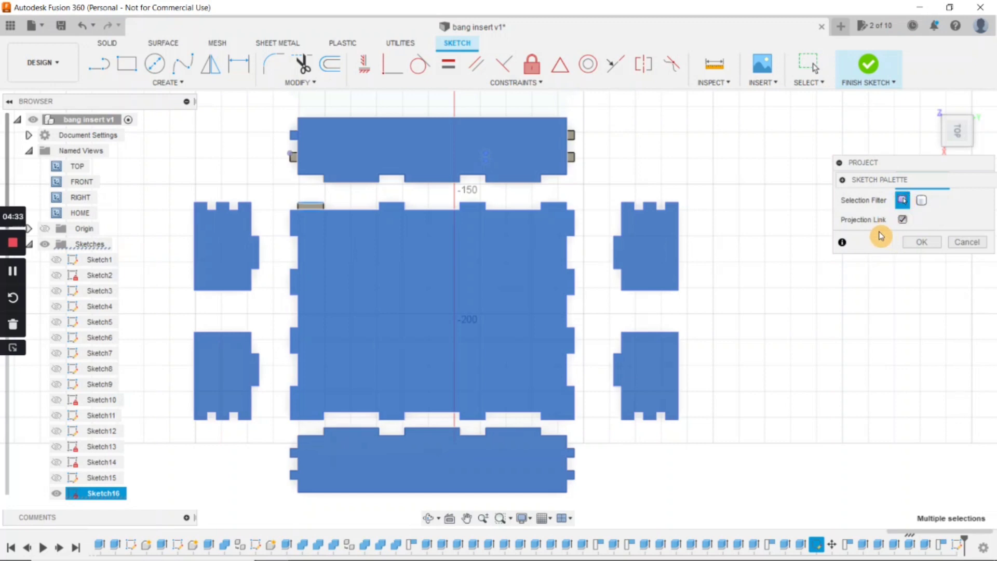
click(922, 244)
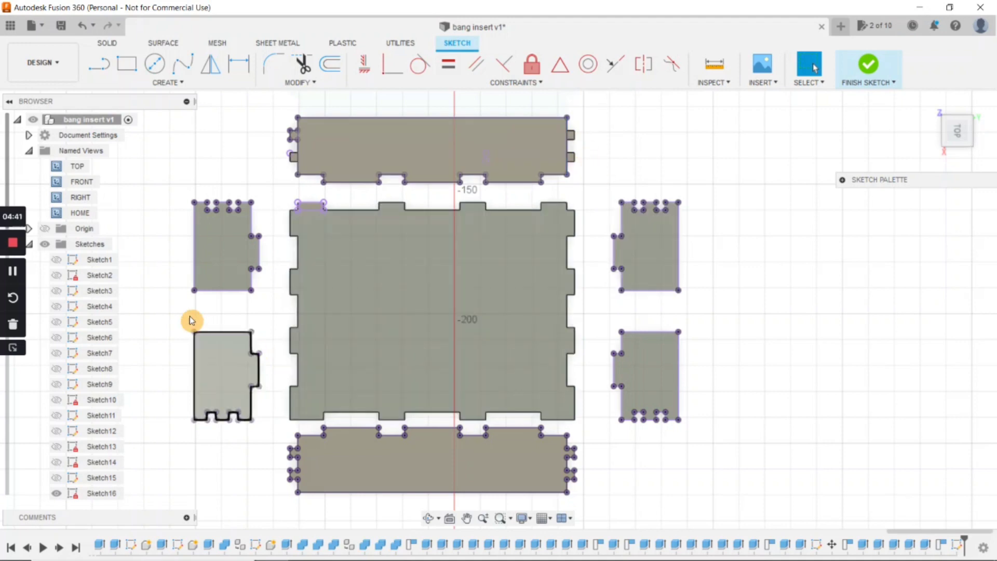
Rename the new sketch holding the card tray's projected outlines as "projection card box".
scroll(194, 307, down, 1)
middle_drag(194, 306, 261, 299)
scroll(112, 335, down, 1)
scroll(114, 334, down, 3)
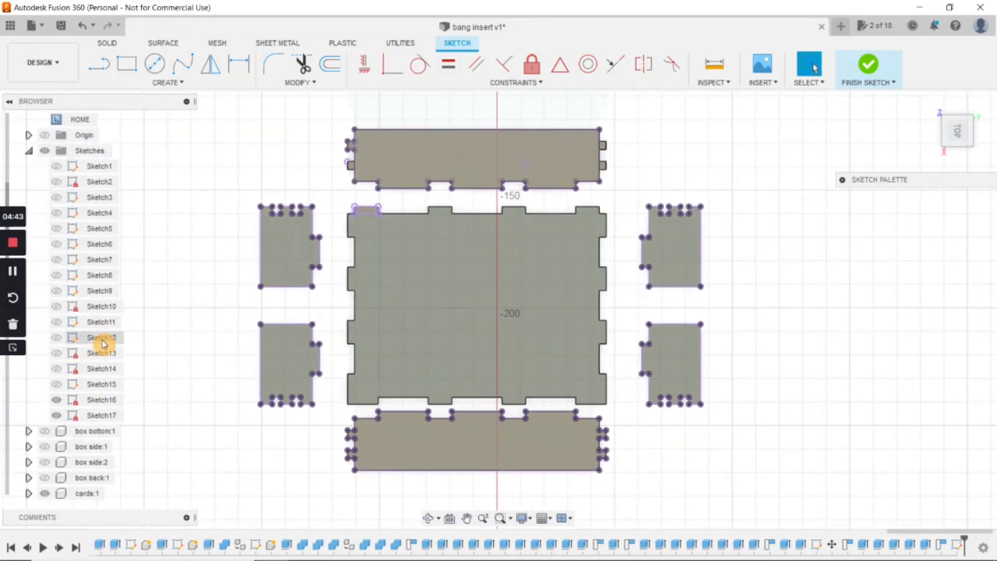
click(97, 418)
right_click(98, 417)
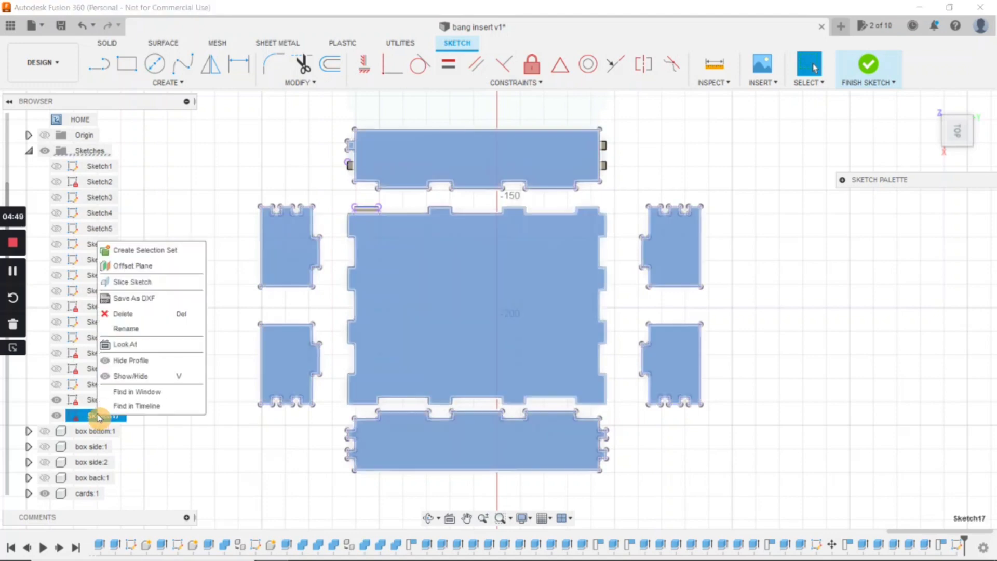
click(136, 330)
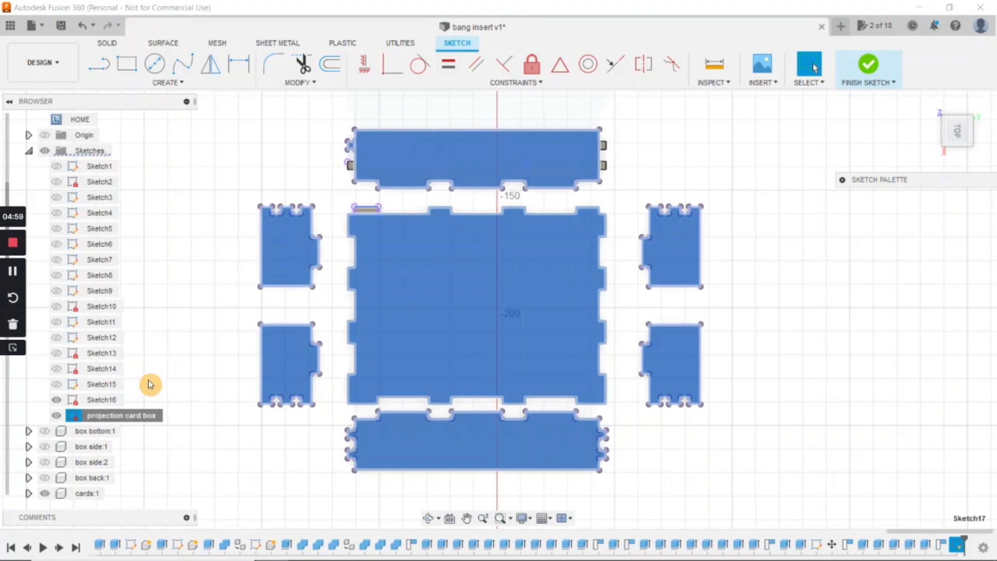
key(Return)
Export the projection card box sketch as a DXF named "bang the dice game card box" in Desktop > lightburn > board game stuff.
right_click(123, 416)
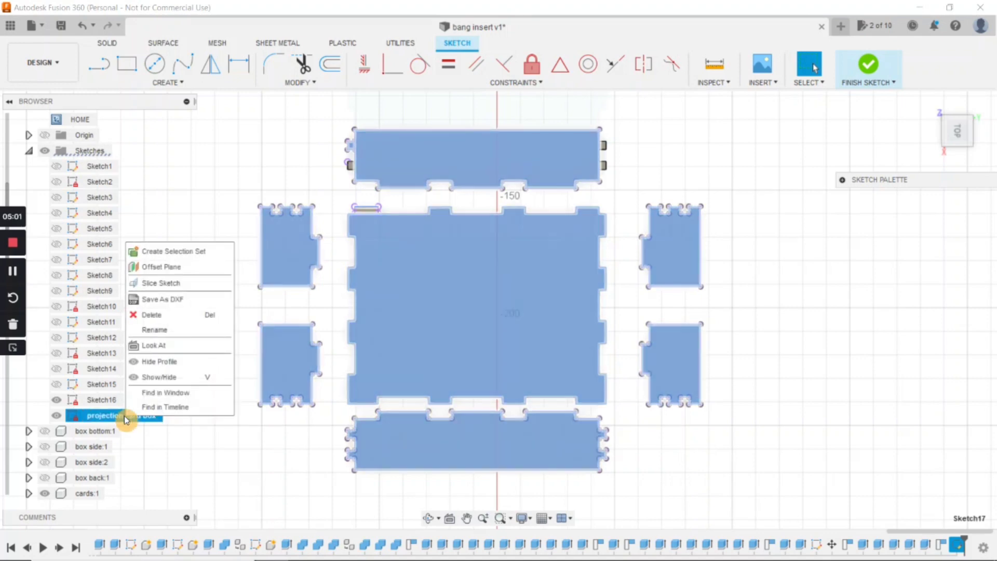
click(170, 298)
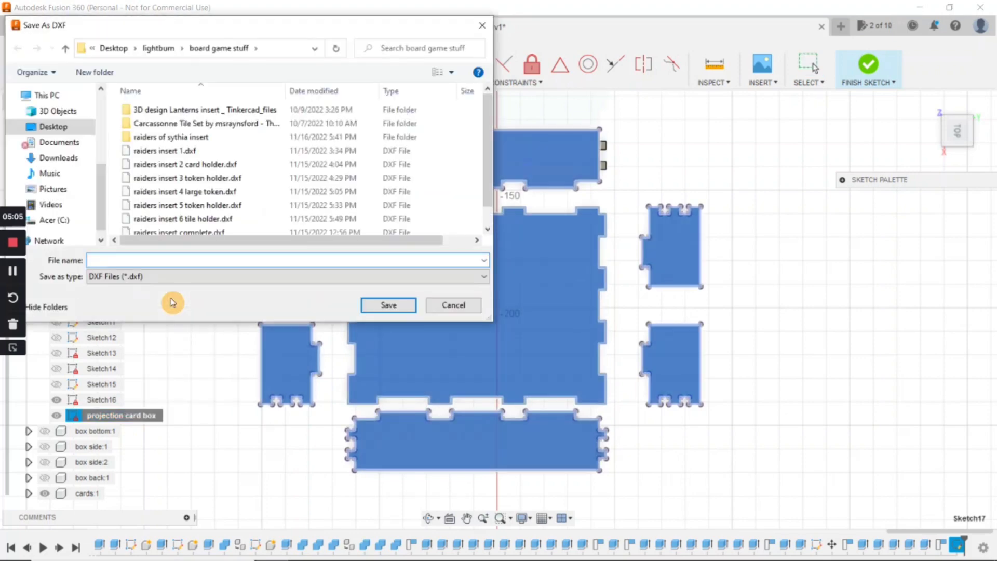
scroll(97, 161, up, 5)
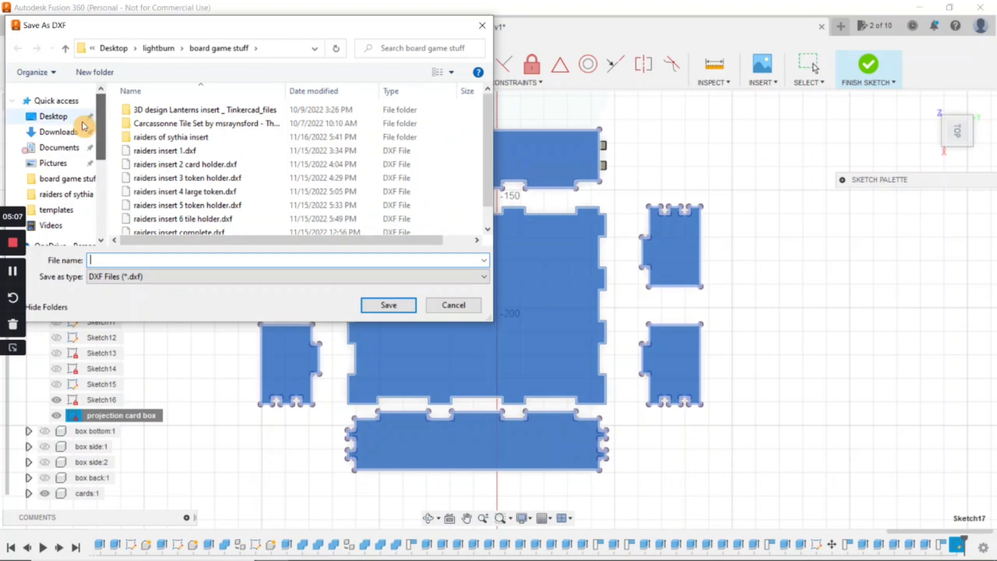
click(54, 116)
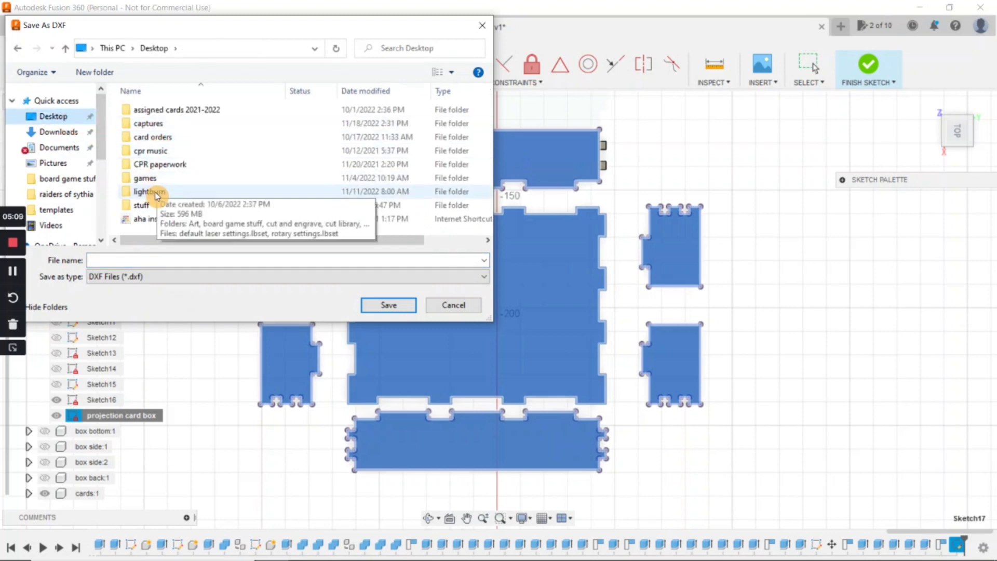
double_click(156, 193)
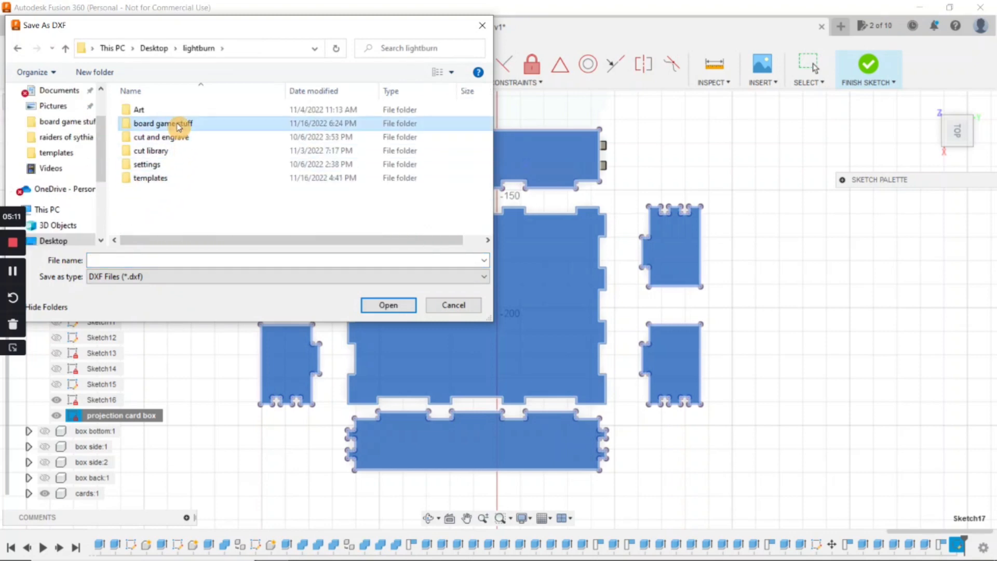
double_click(177, 126)
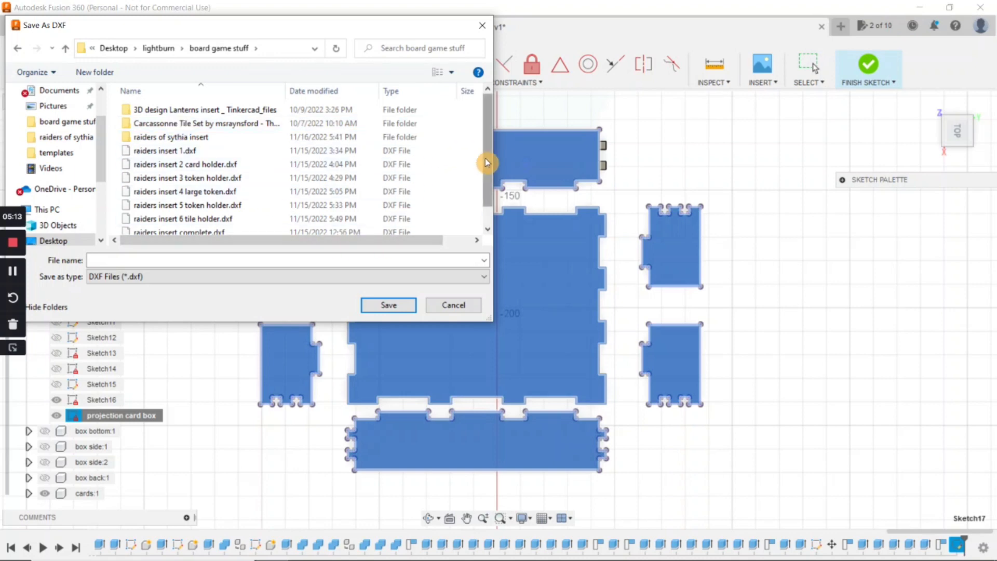
drag(485, 162, 487, 196)
click(214, 260)
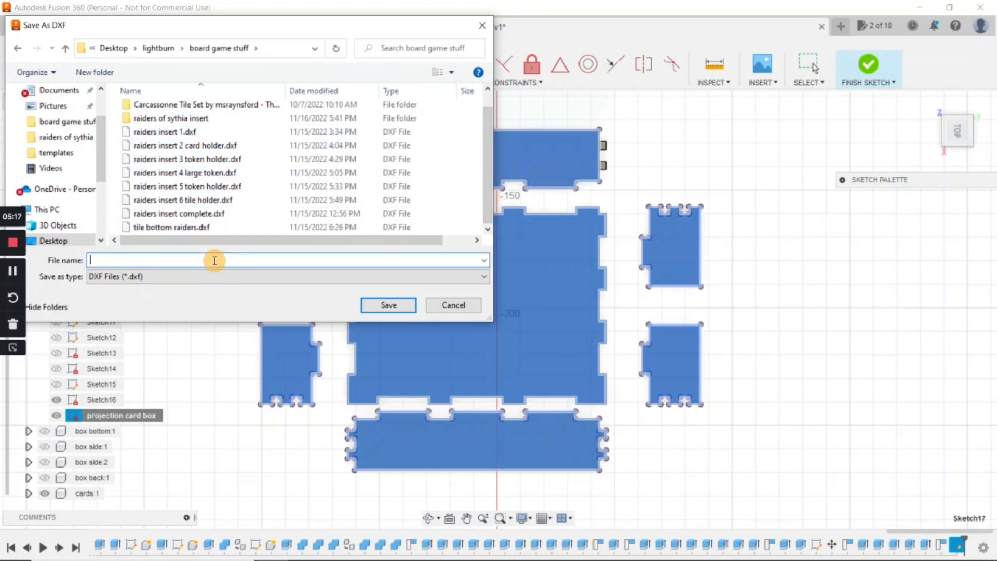
text(bang the dice game card box)
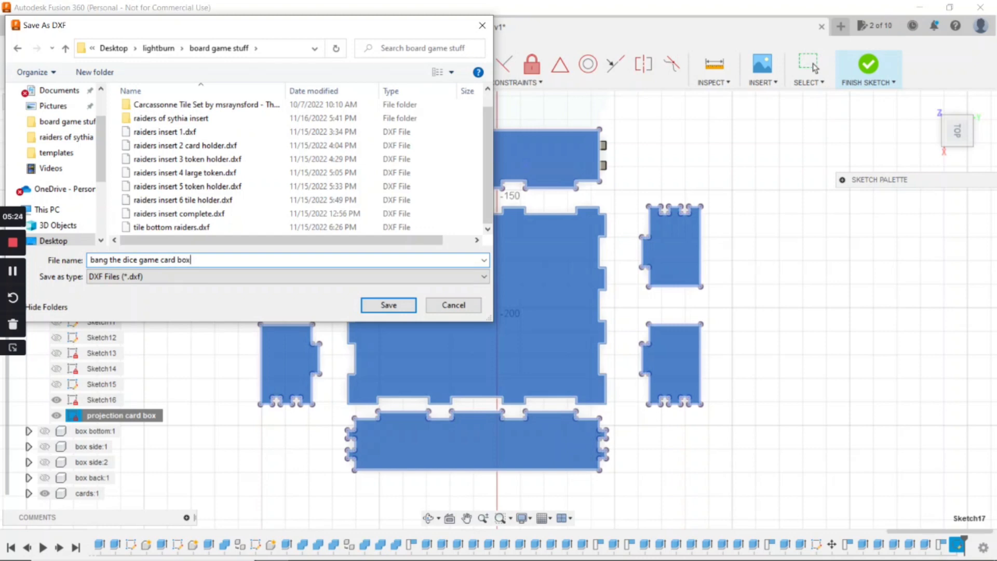
key(Return)
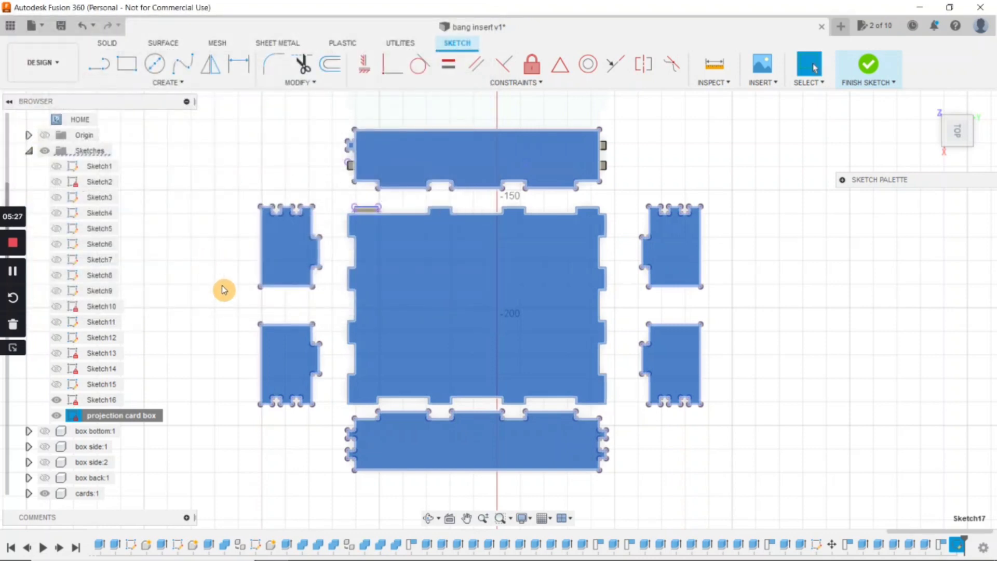
Project the compartmented token tray's bottom, both long sides and all four short panels into the projection card box sketch.
scroll(222, 299, down, 5)
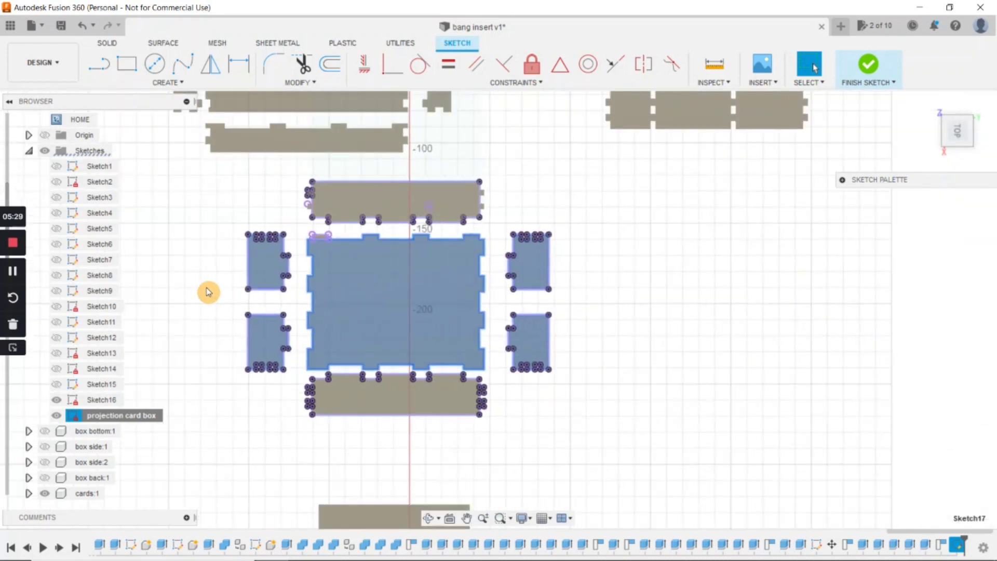
mouse_move(632, 224)
middle_down()
mouse_move(643, 280)
mouse_move(614, 298)
mouse_move(571, 382)
middle_up()
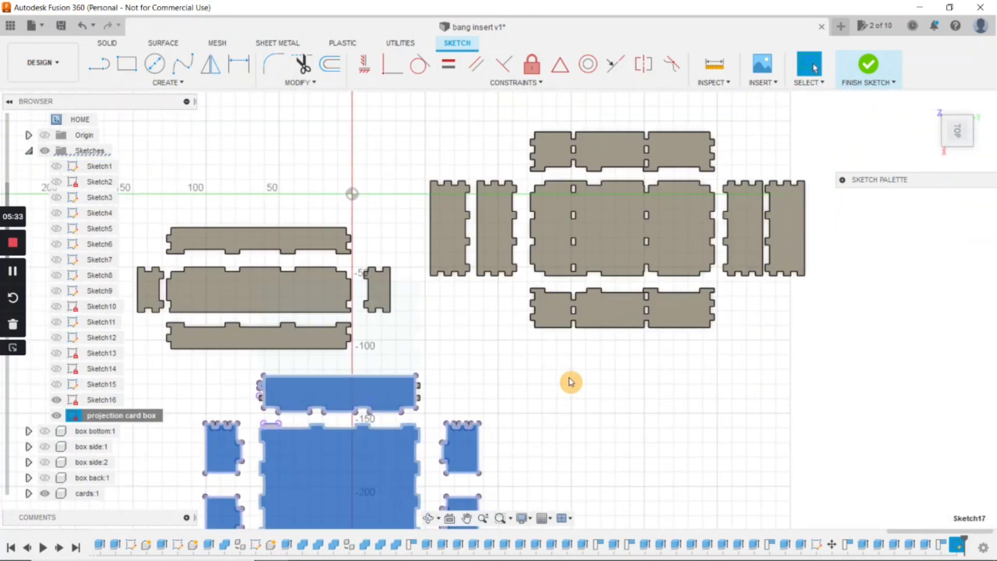
key(p)
scroll(571, 383, up, 1)
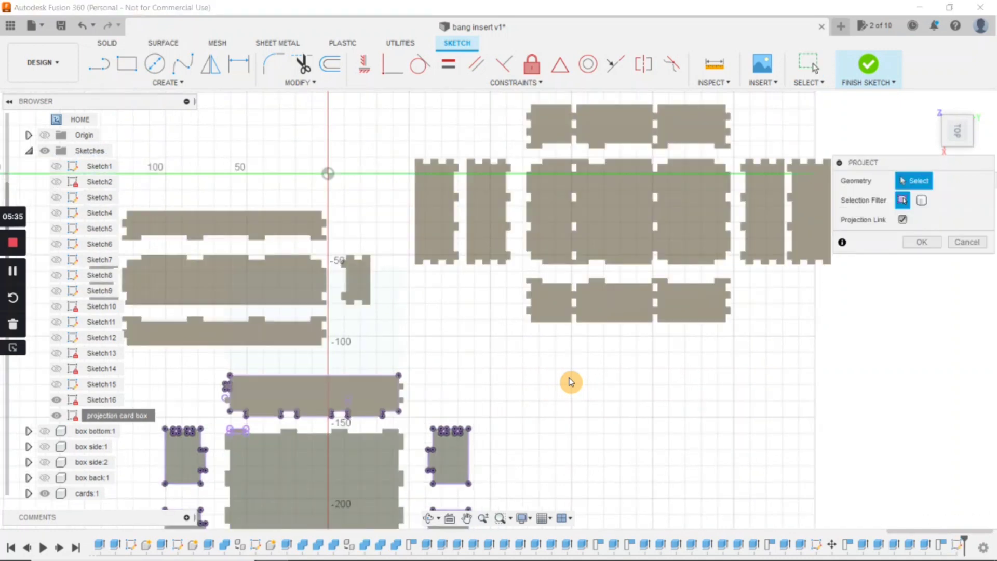
middle_drag(679, 382, 618, 441)
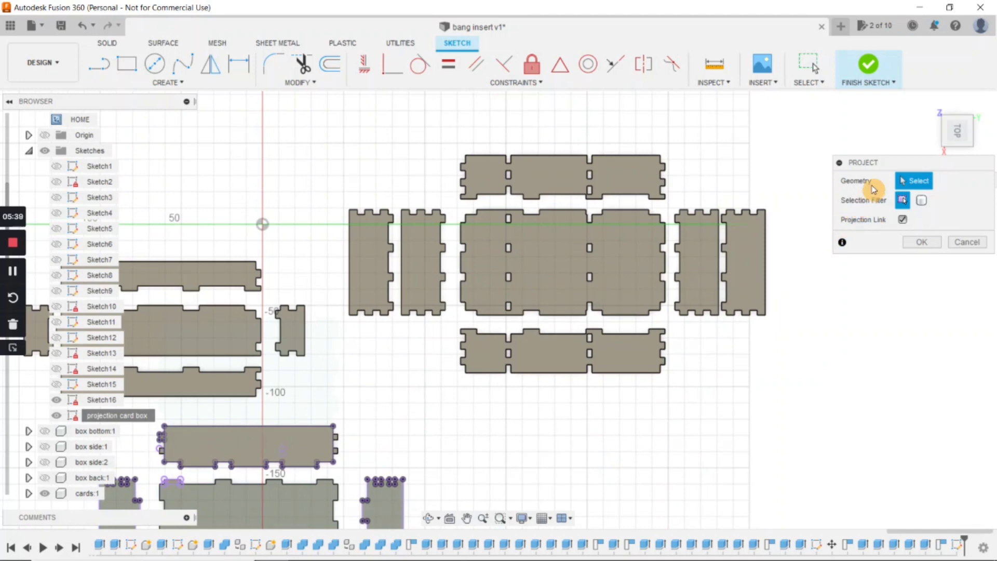
click(632, 185)
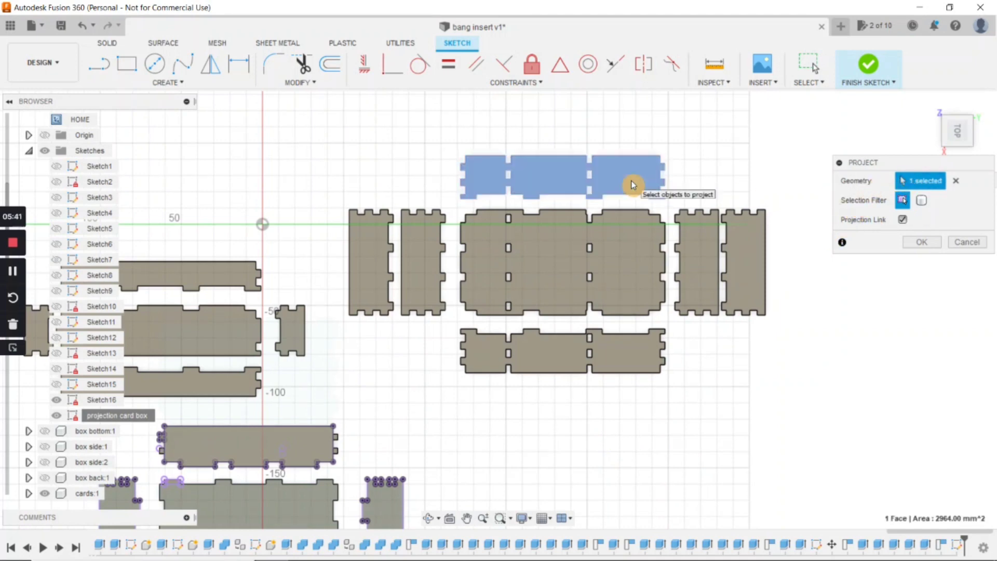
click(373, 271)
click(448, 270)
click(538, 270)
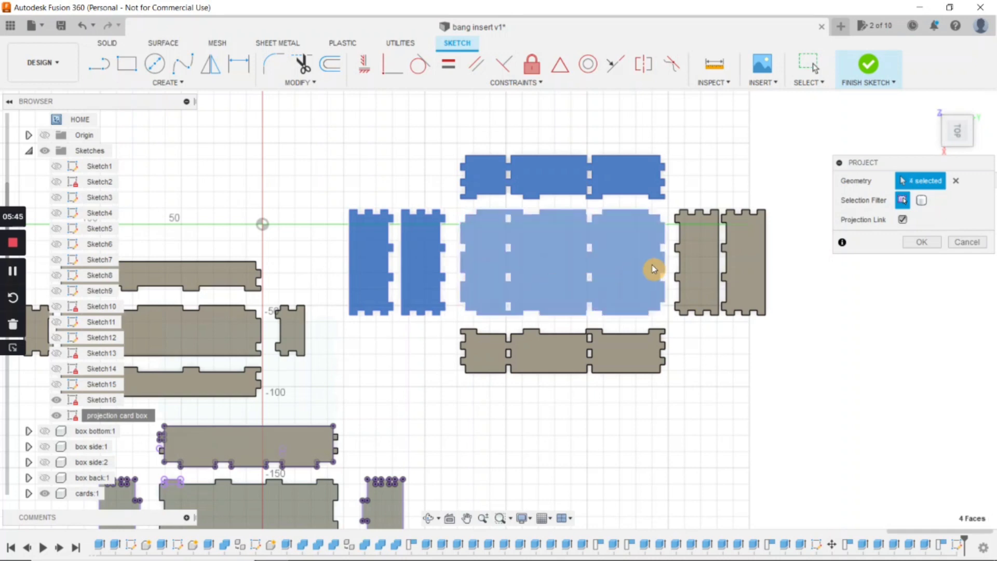
click(695, 270)
click(737, 265)
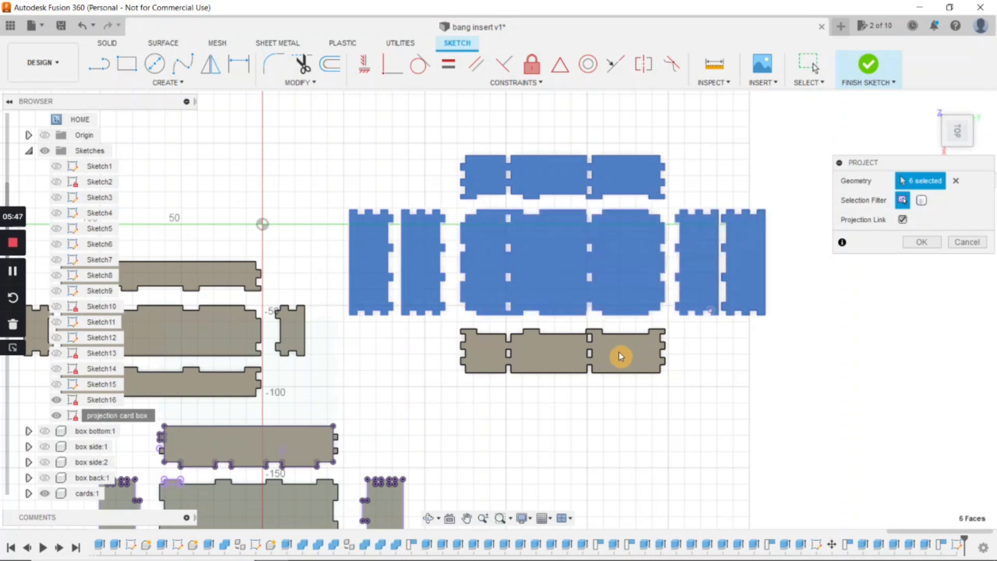
click(661, 346)
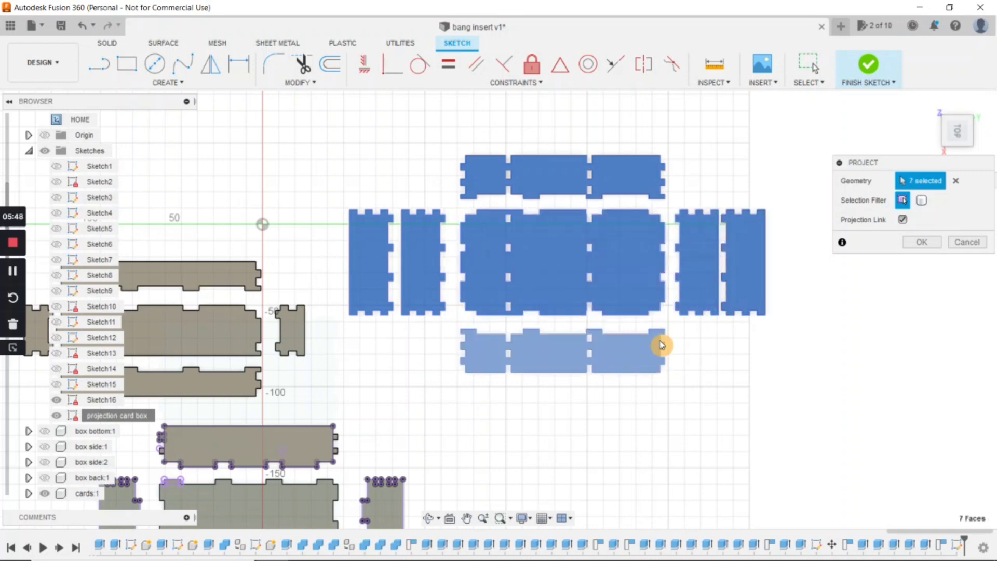
click(921, 243)
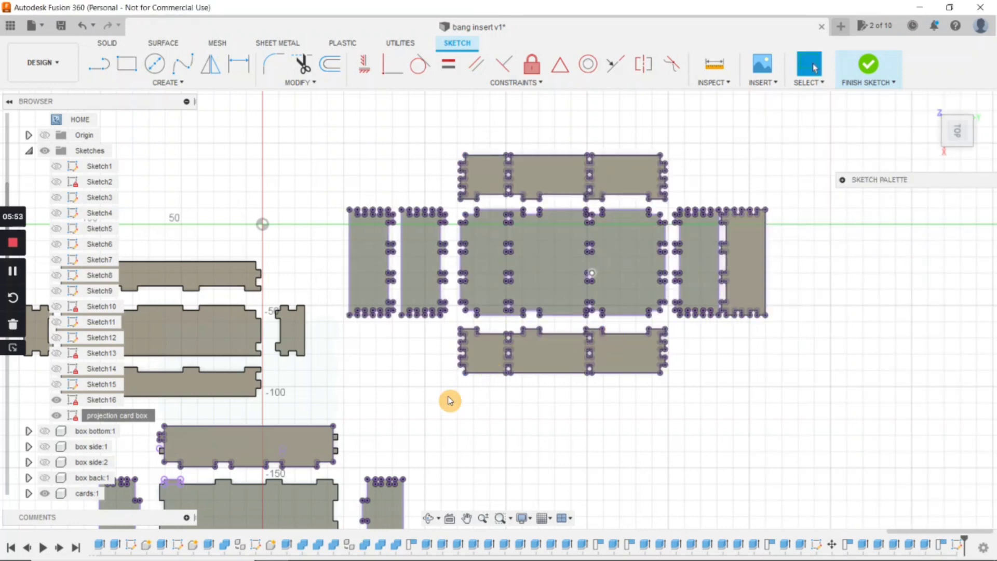
Examine Sketch16 and the projection card box sketch to see which tray outlines each one contains.
middle_drag(478, 376, 523, 375)
key(Escape)
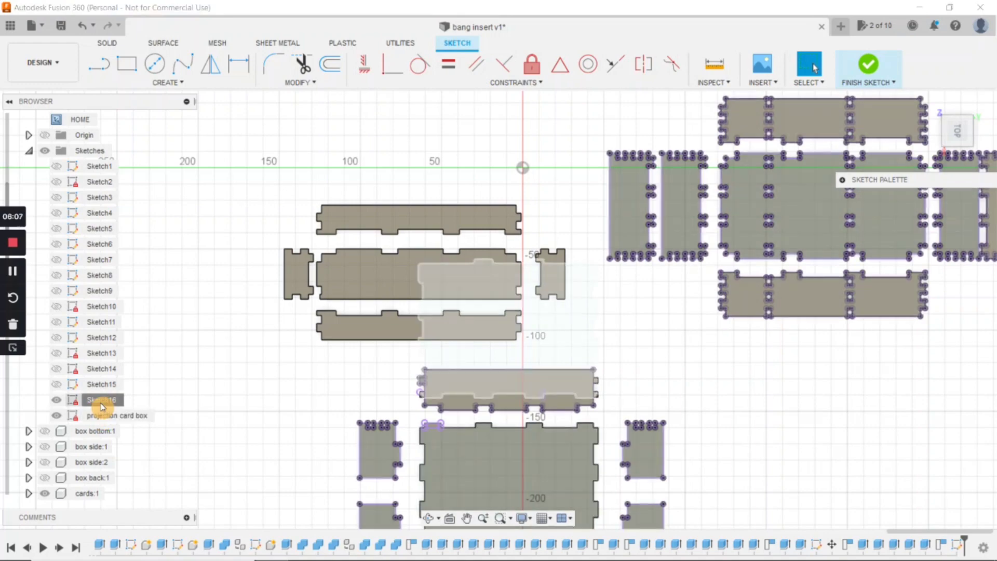
click(101, 403)
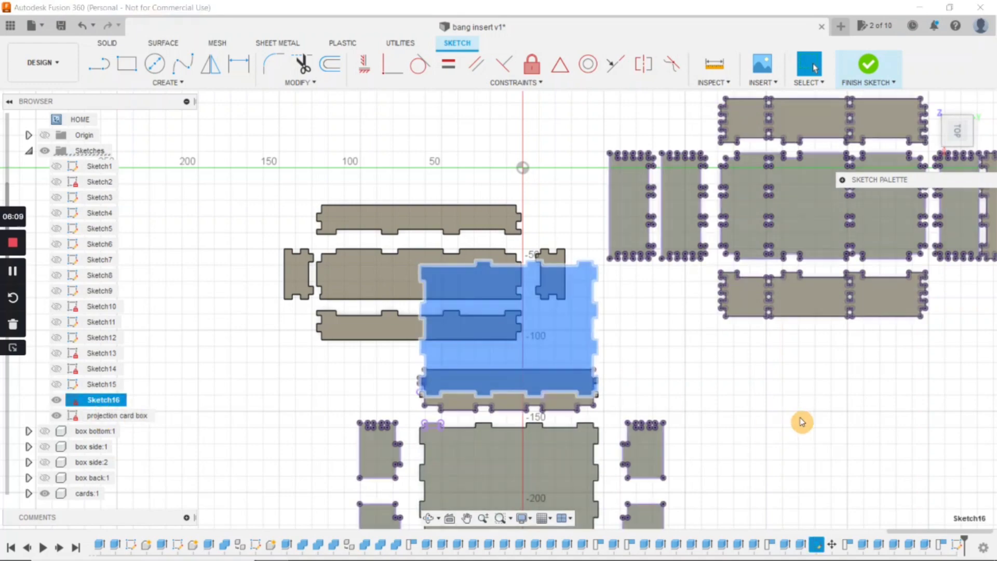
mouse_move(801, 418)
middle_down()
mouse_move(828, 420)
mouse_move(620, 440)
mouse_move(789, 400)
middle_up()
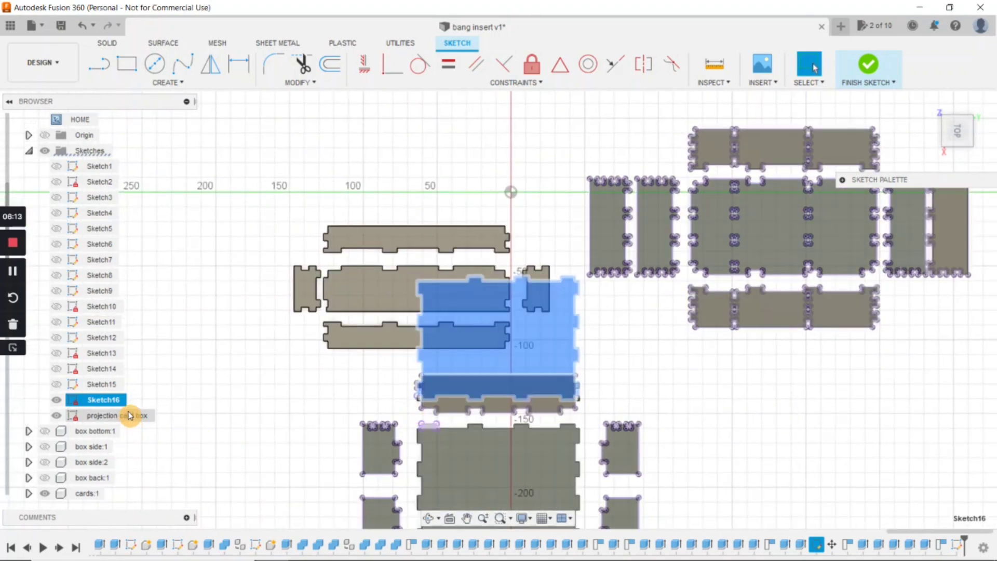
click(126, 416)
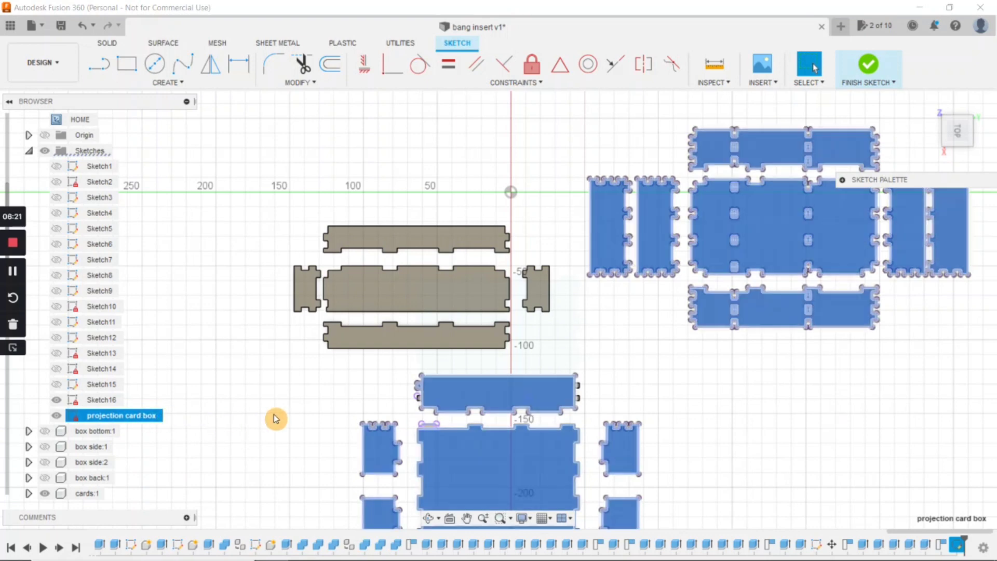
middle_drag(275, 412, 260, 311)
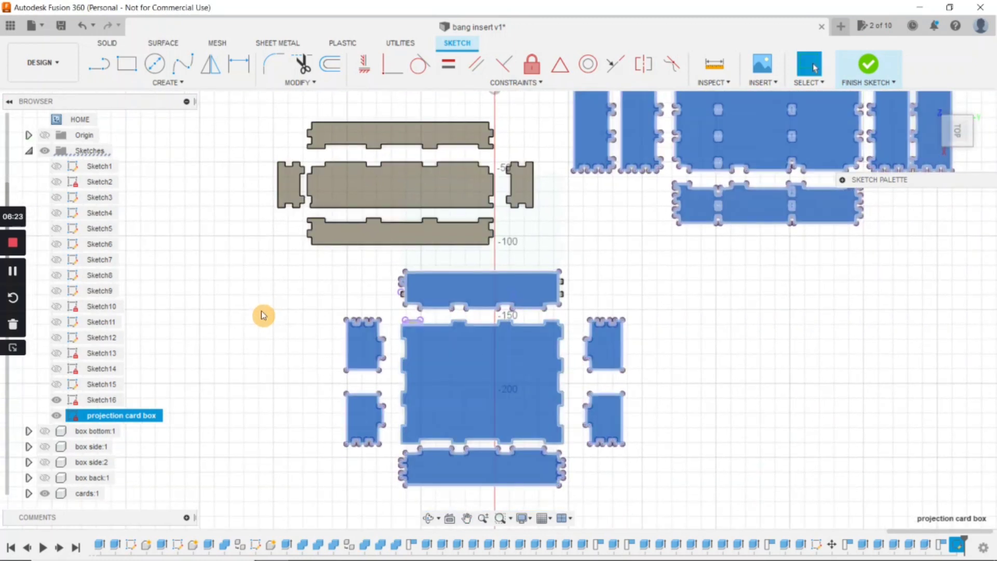
click(13, 272)
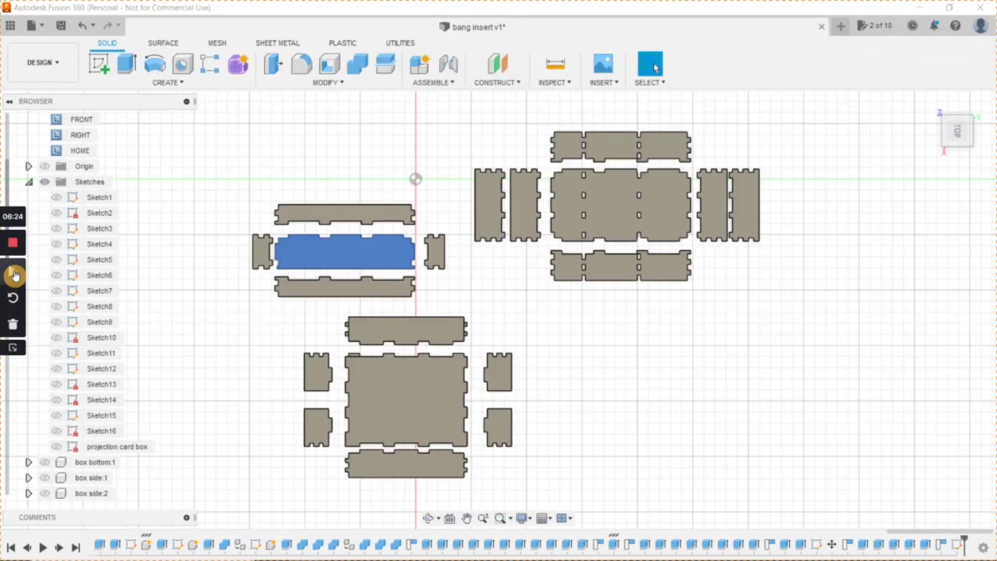
click(15, 274)
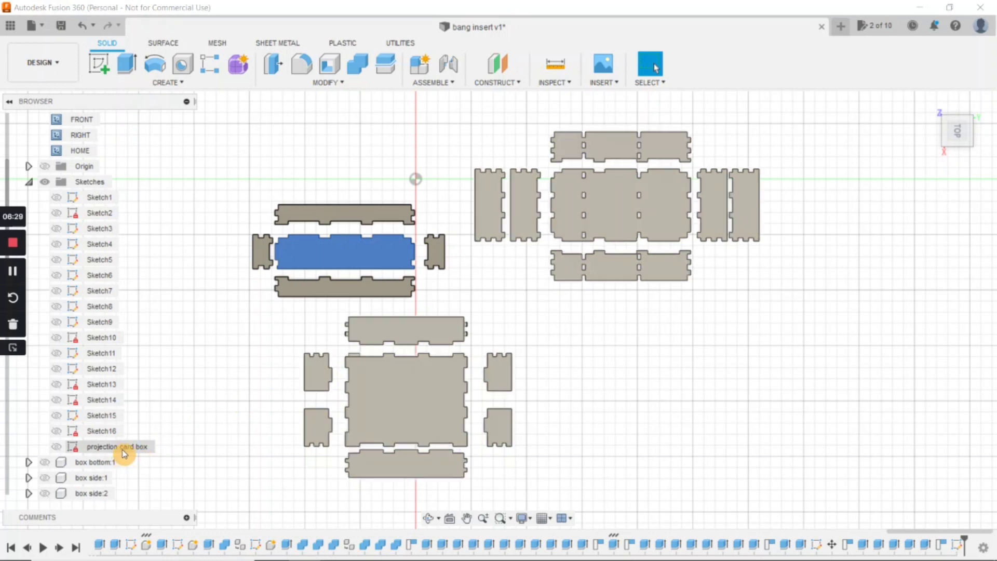
click(57, 447)
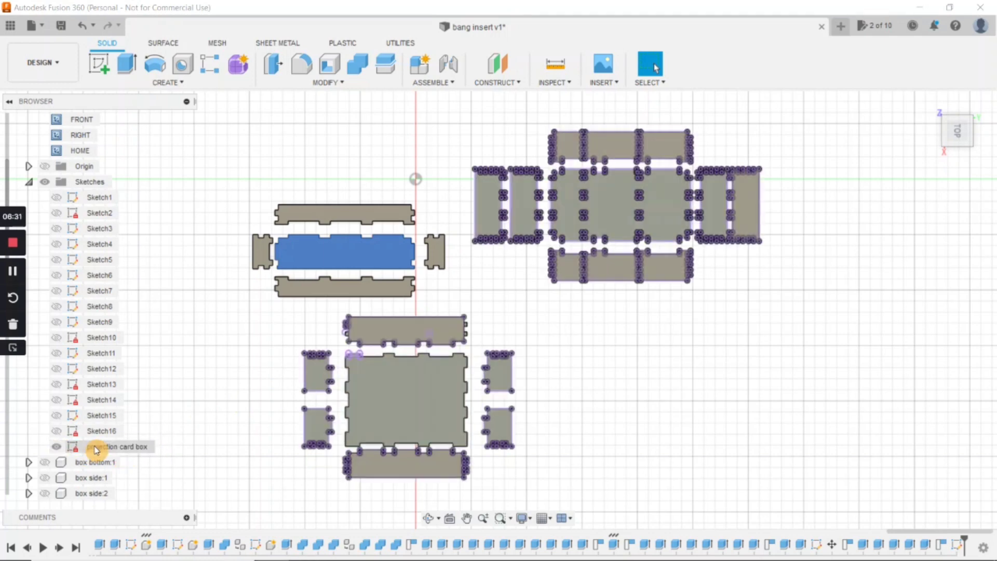
click(56, 446)
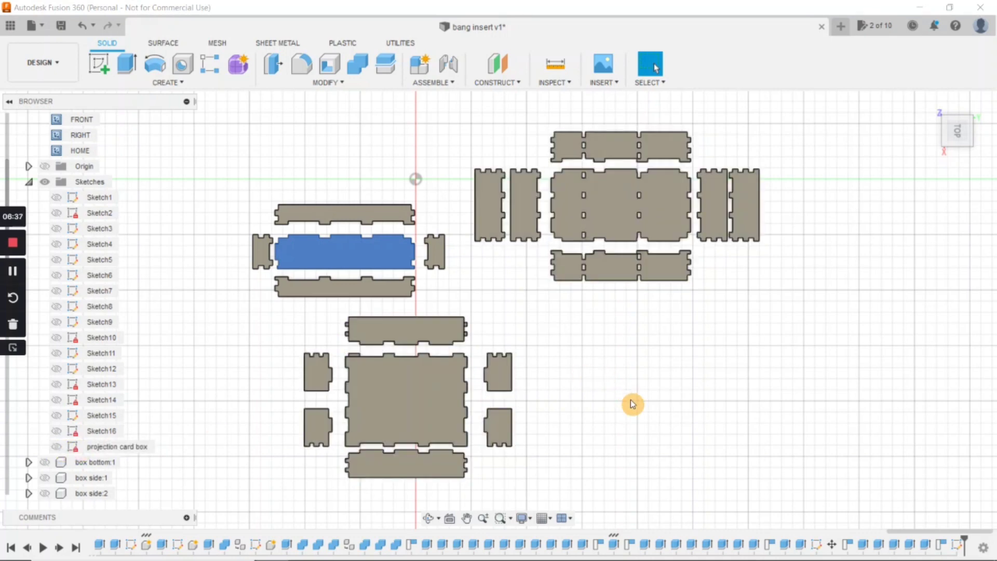
Start a sketch on the dice tray's narrow bottom panel and project the bottom, both long sides and both end panels into it.
key(p)
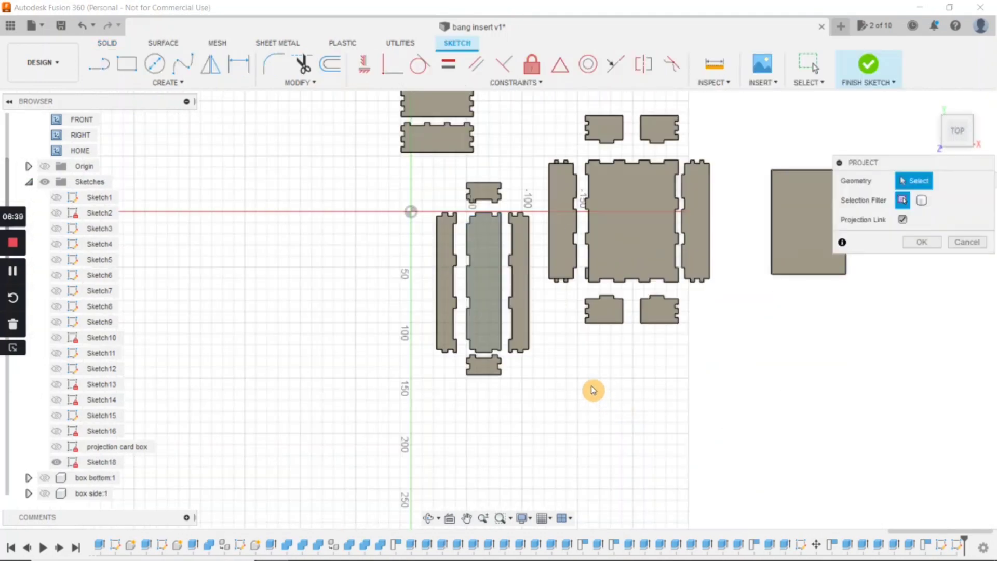
click(483, 267)
click(485, 195)
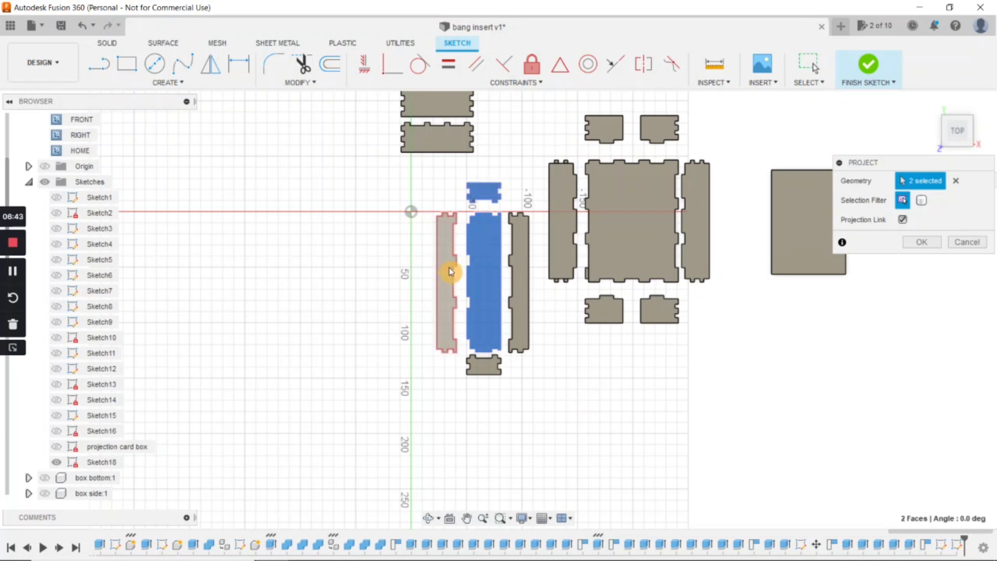
click(446, 273)
click(521, 283)
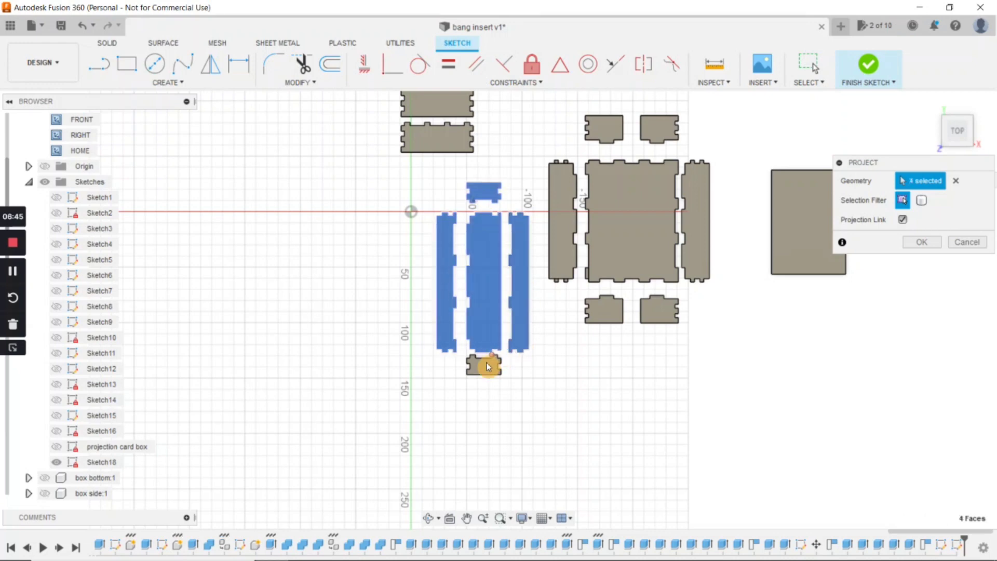
click(922, 242)
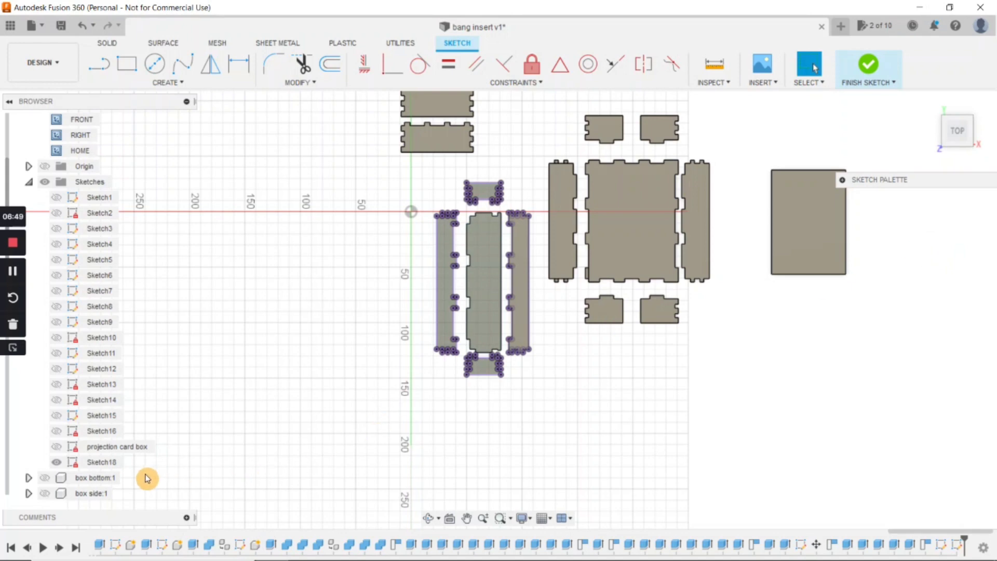
Rename the new sketch holding the dice tray's projected outlines as "projection dice box".
right_click(112, 462)
click(139, 379)
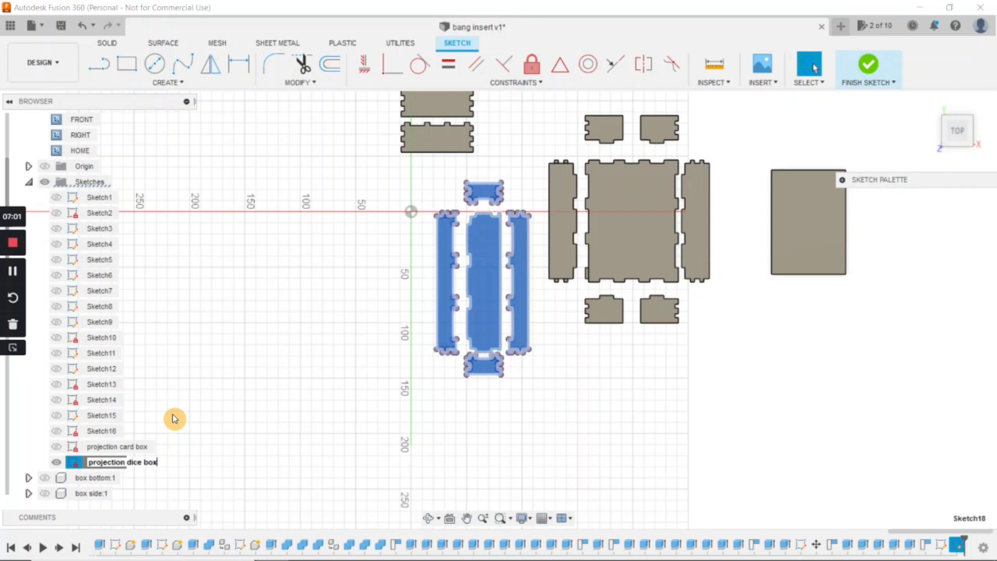
key(Return)
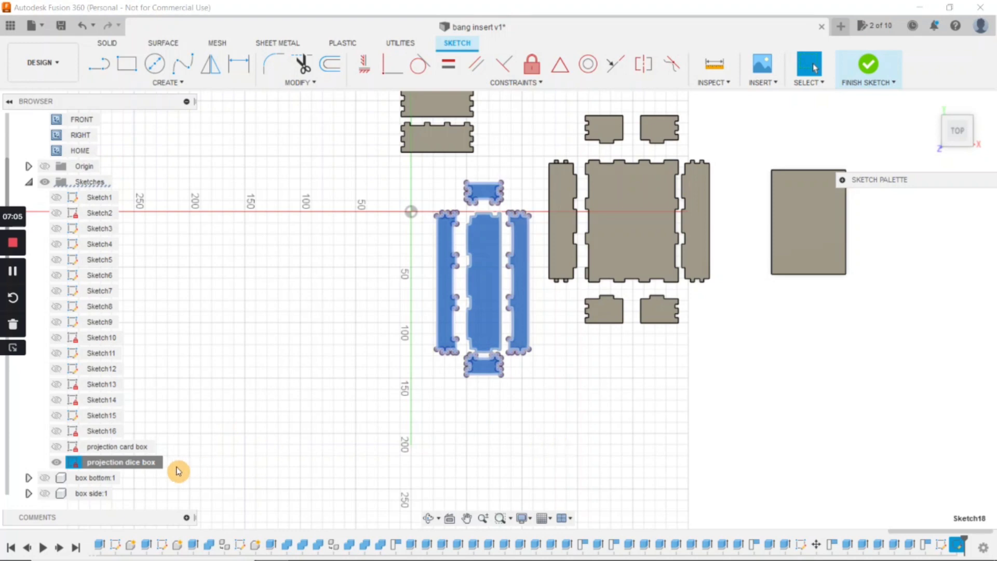
Export the projection dice box sketch as a DXF named "bang the dice game dice box" in Desktop > lightburn > board game stuff.
right_click(132, 465)
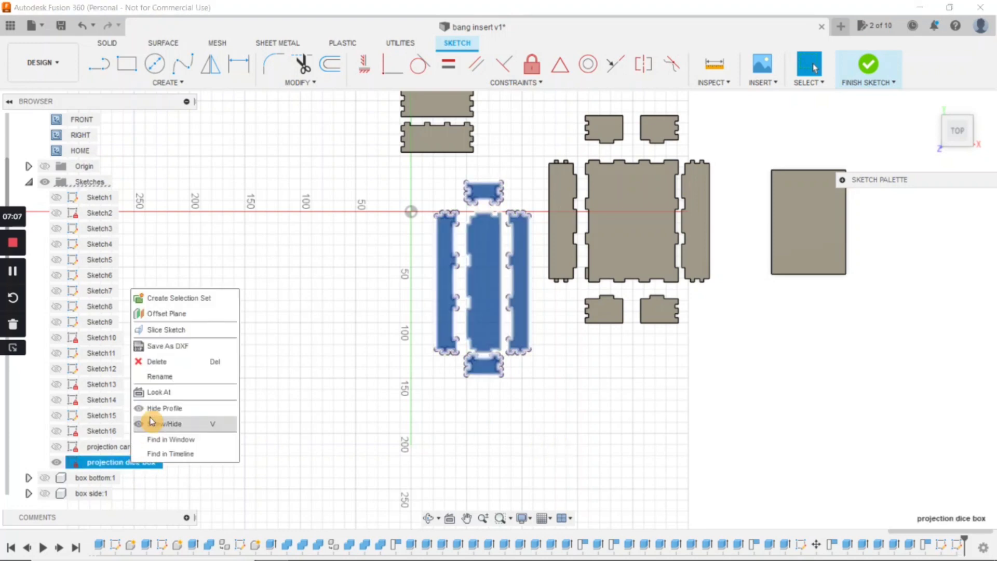
click(174, 347)
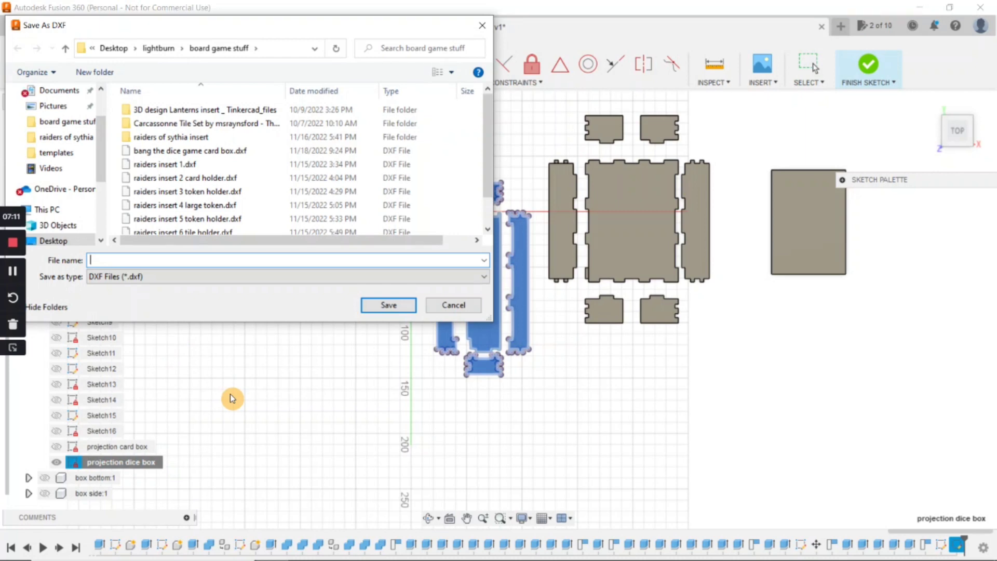
scroll(63, 156, up, 2)
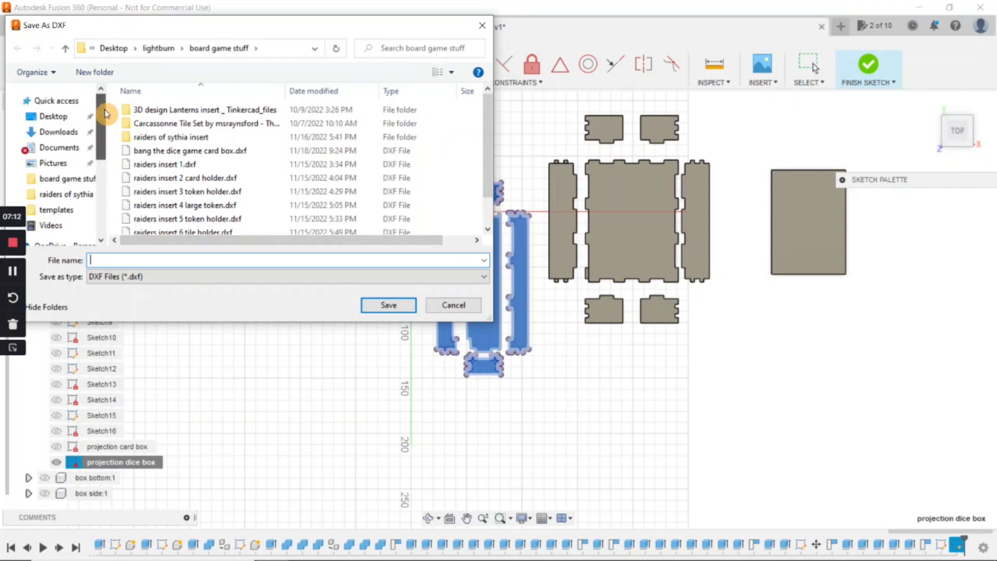
click(68, 115)
click(146, 192)
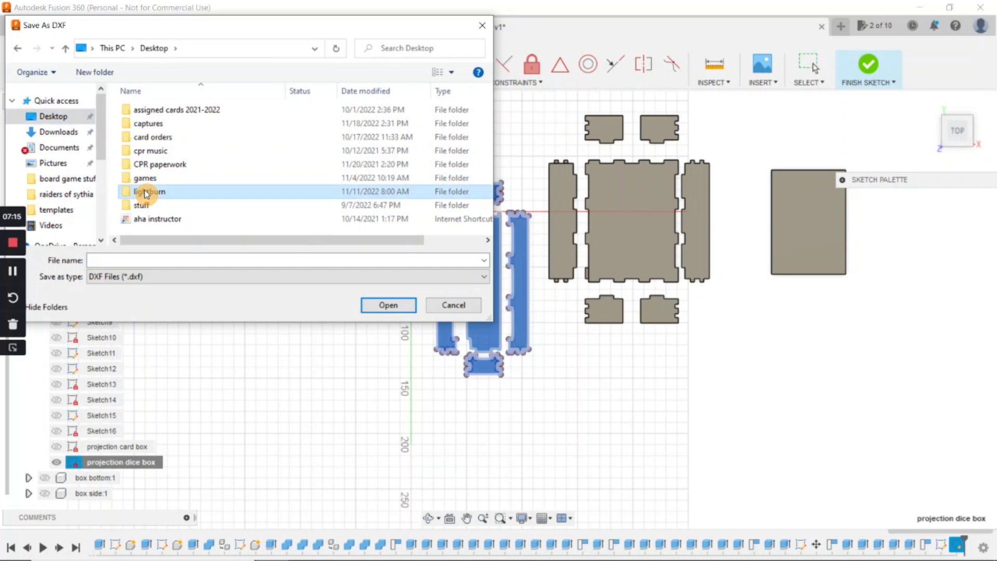
double_click(147, 192)
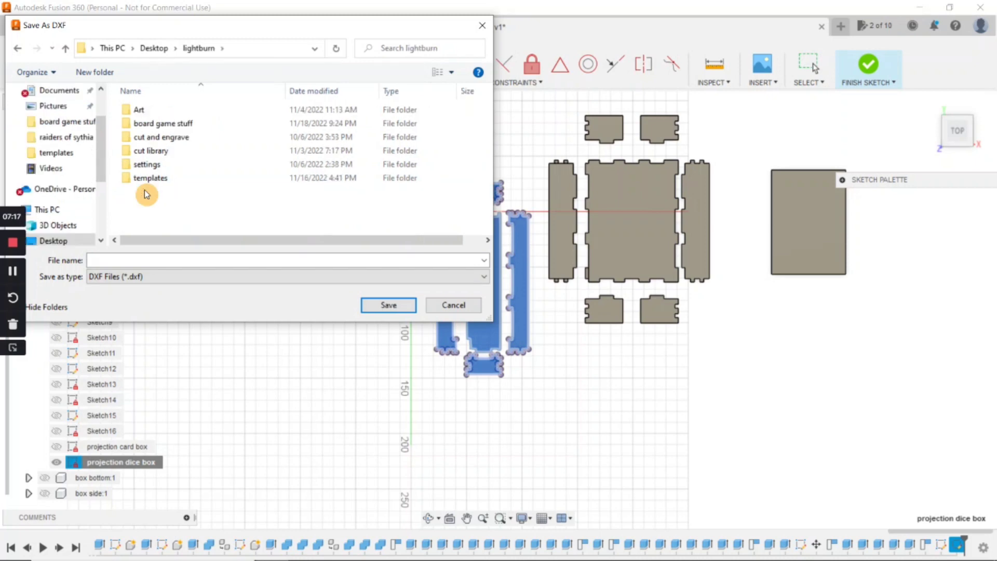
double_click(156, 126)
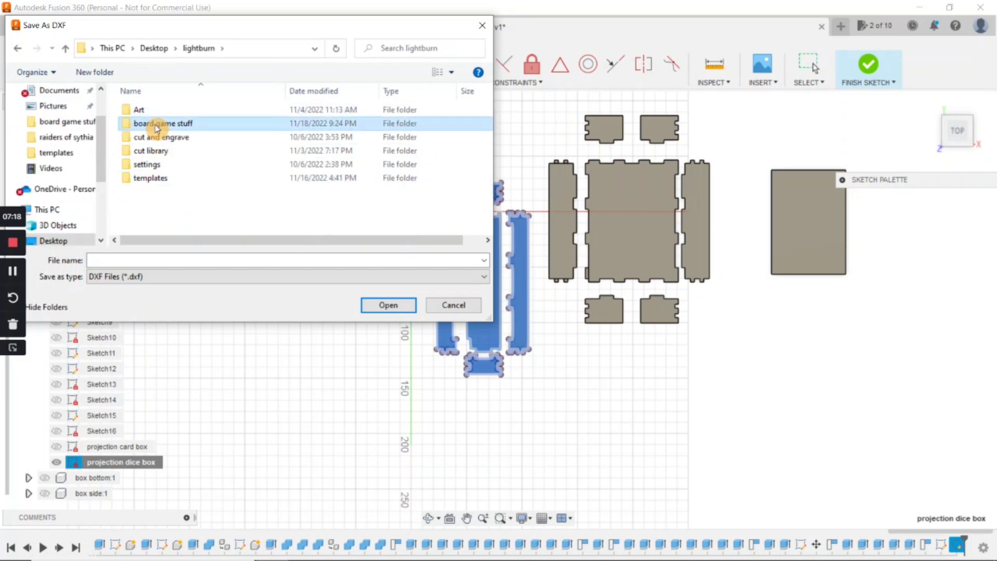
click(135, 259)
text(ban)
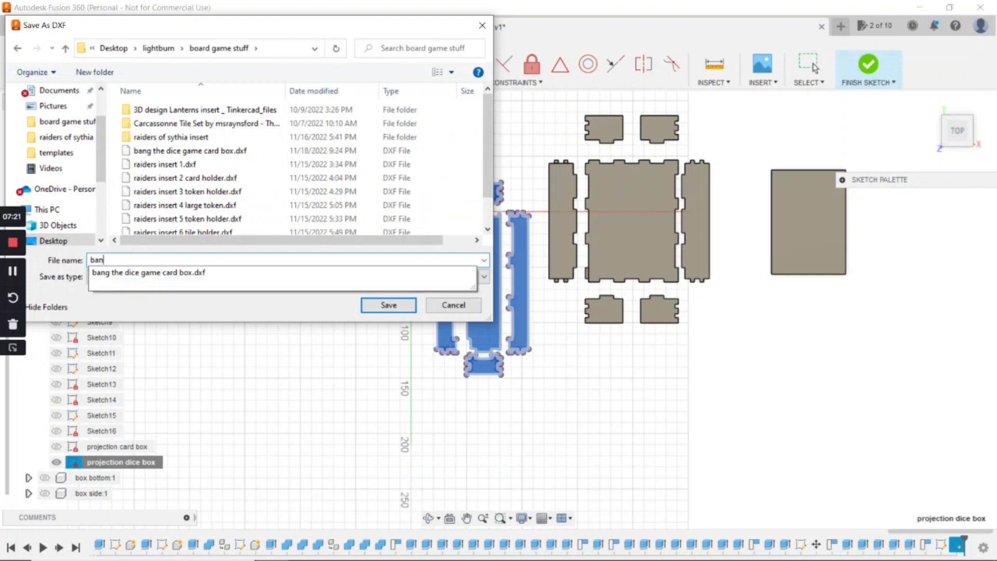
text(g the dice game d)
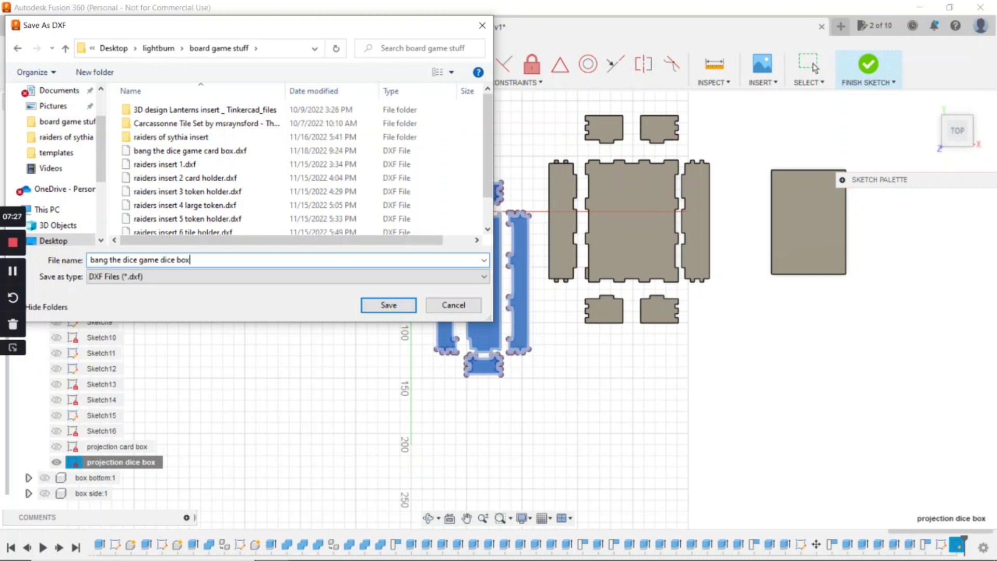
text(ice box)
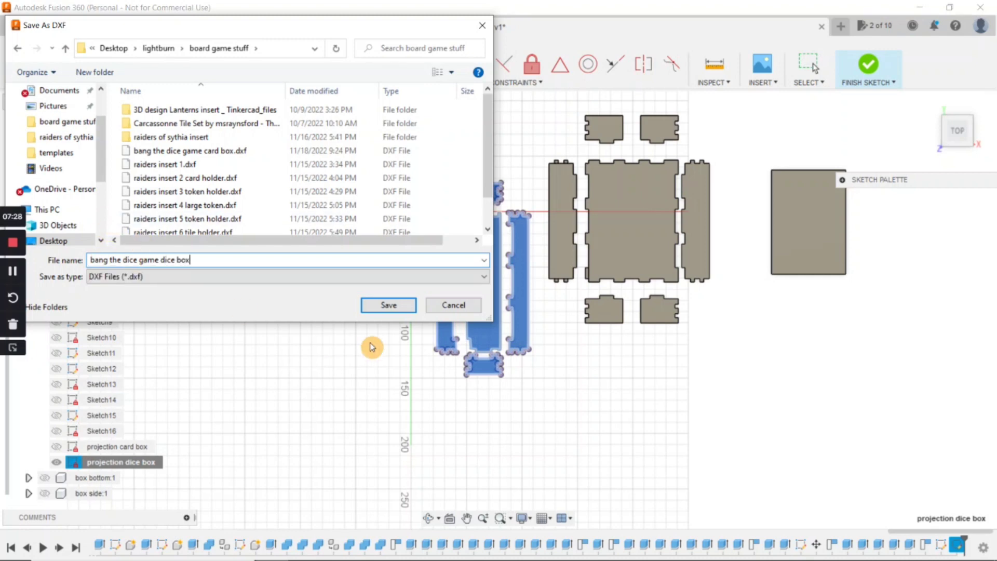
click(391, 305)
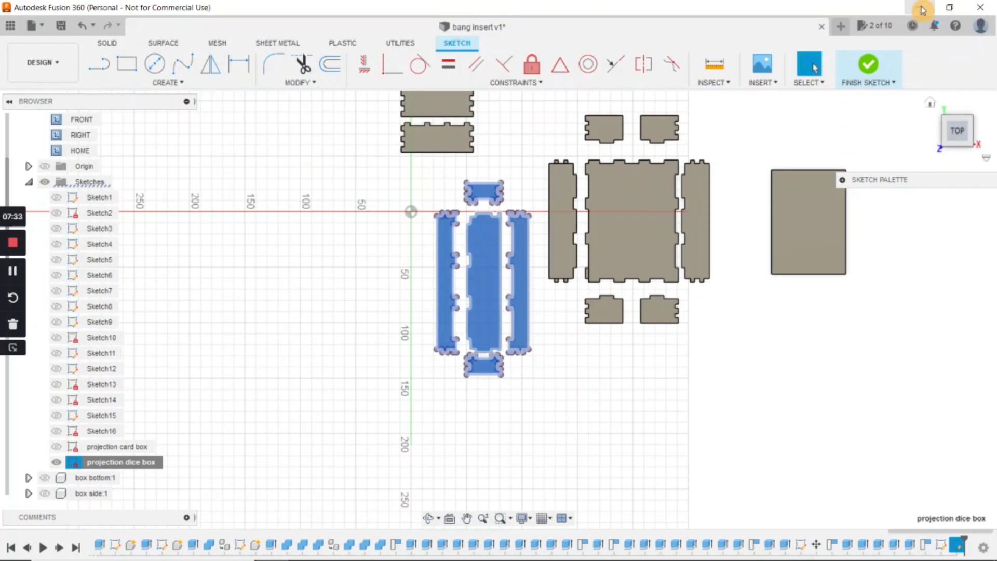
Minimize the CAD window and launch LightBurn from the desktop.
click(922, 8)
double_click(75, 165)
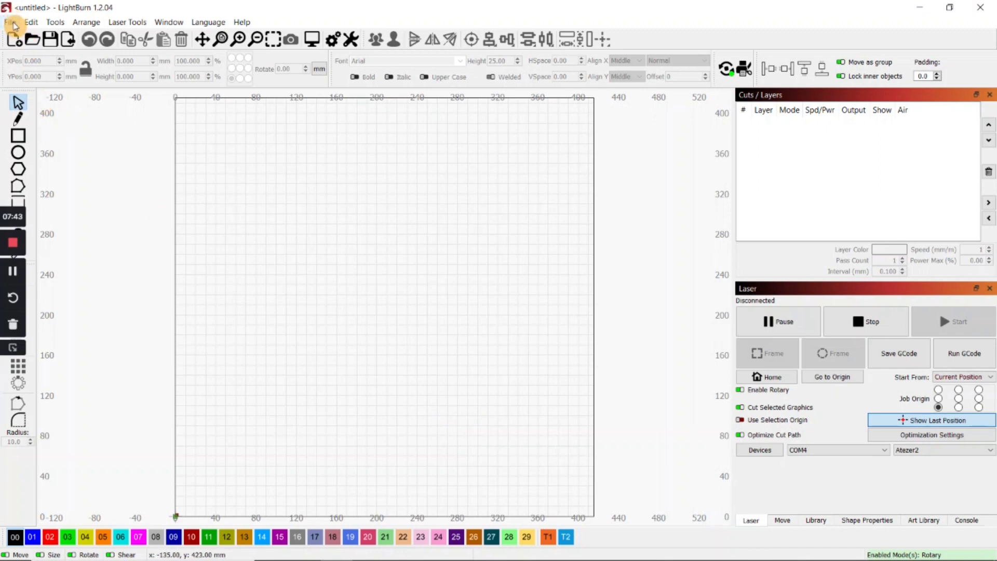
Start a new LightBurn project and browse for a file to open in Desktop > lightburn > board game stuff.
click(9, 25)
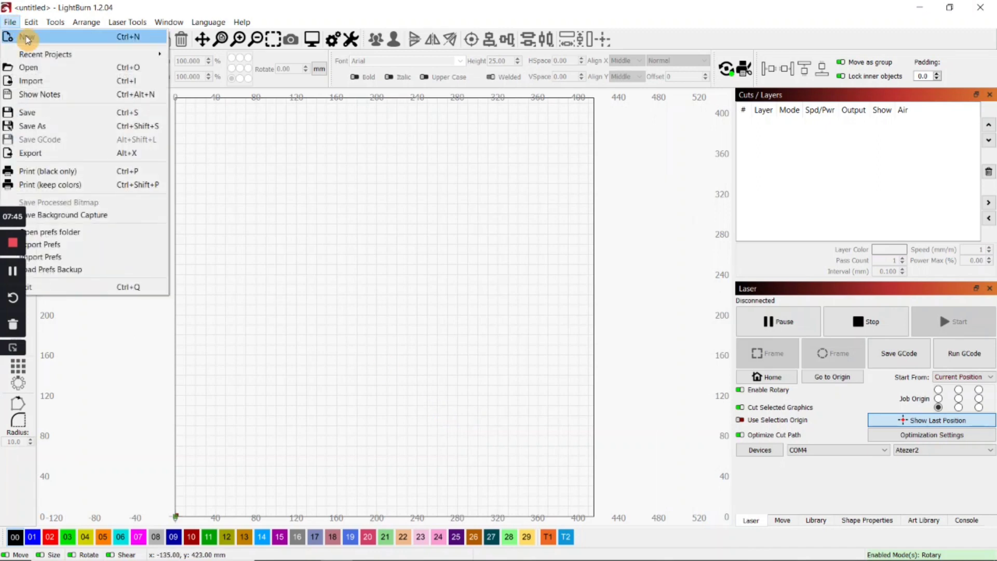
click(26, 38)
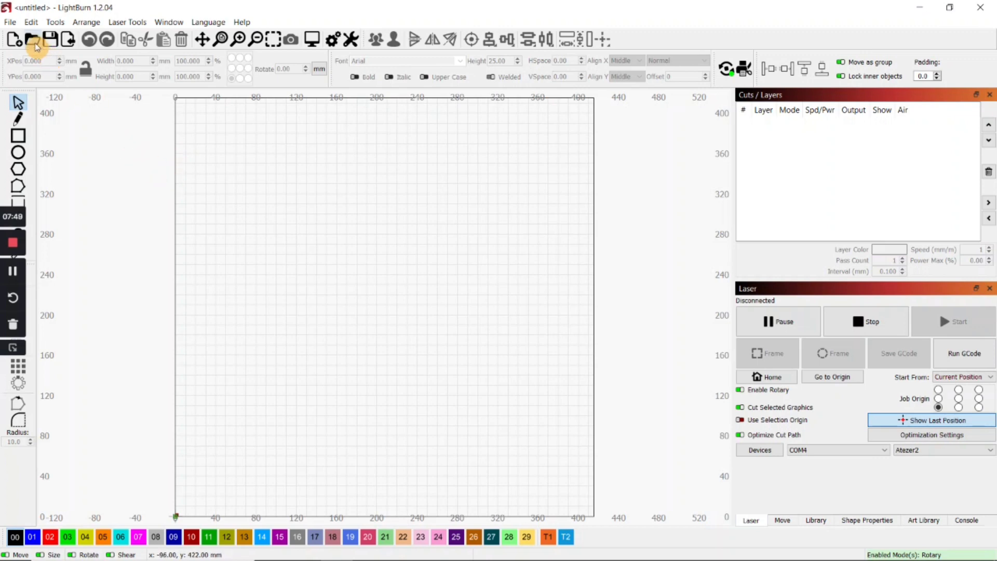
click(11, 22)
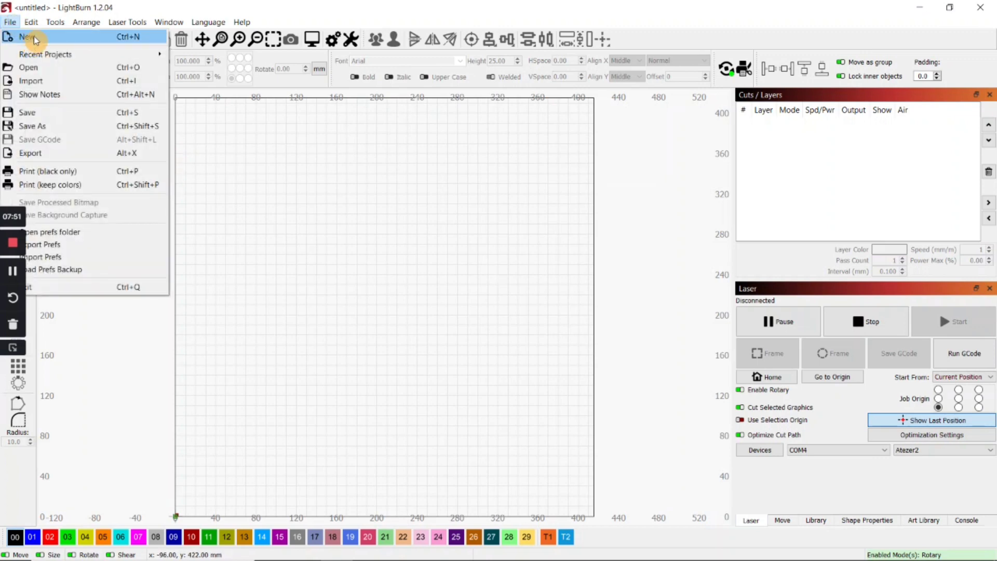
click(34, 67)
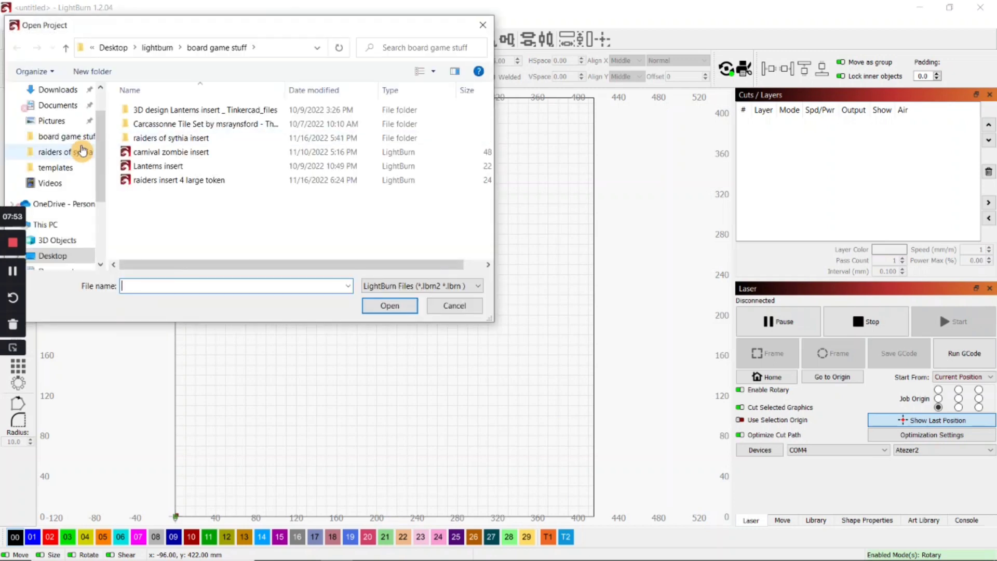
scroll(78, 145, up, 2)
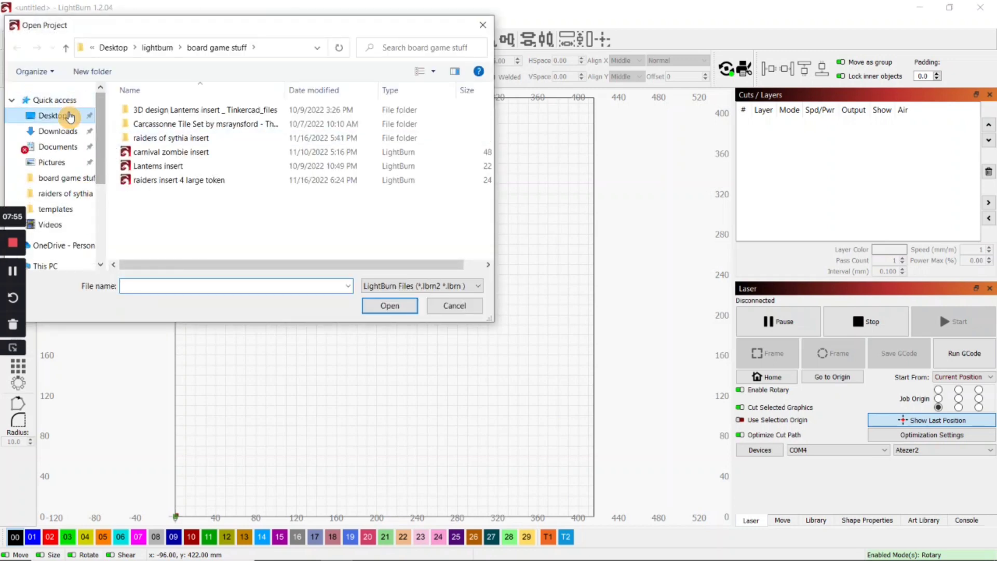
click(70, 116)
double_click(157, 193)
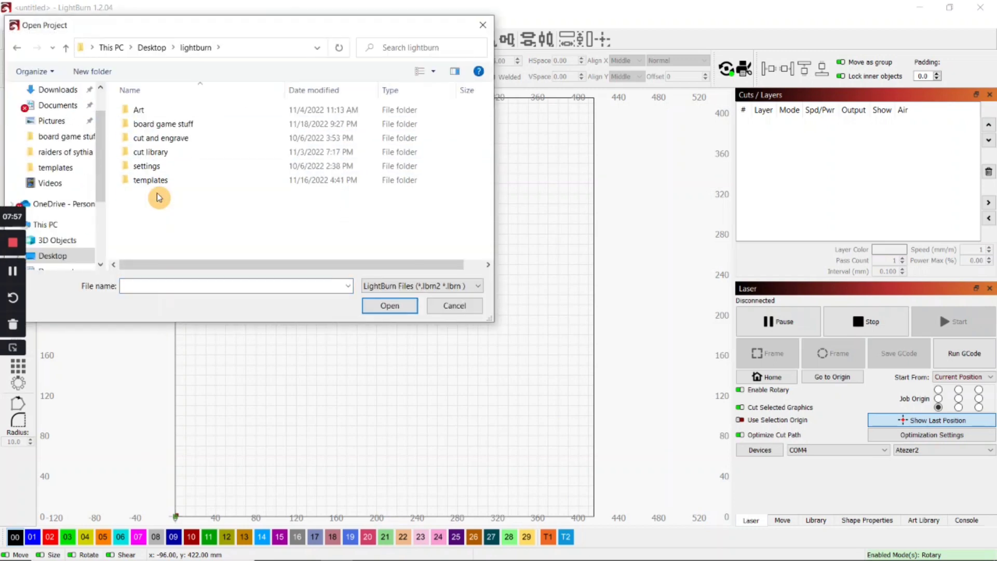
double_click(172, 124)
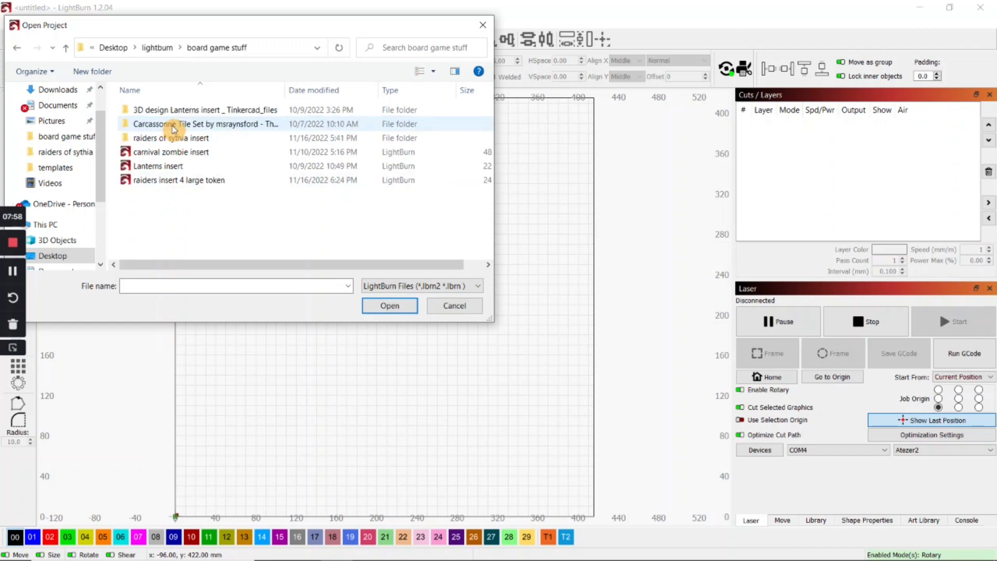
Show all supported file types, open "bang the dice game card box.dxf" and look over the imported panel outlines.
click(410, 285)
click(408, 306)
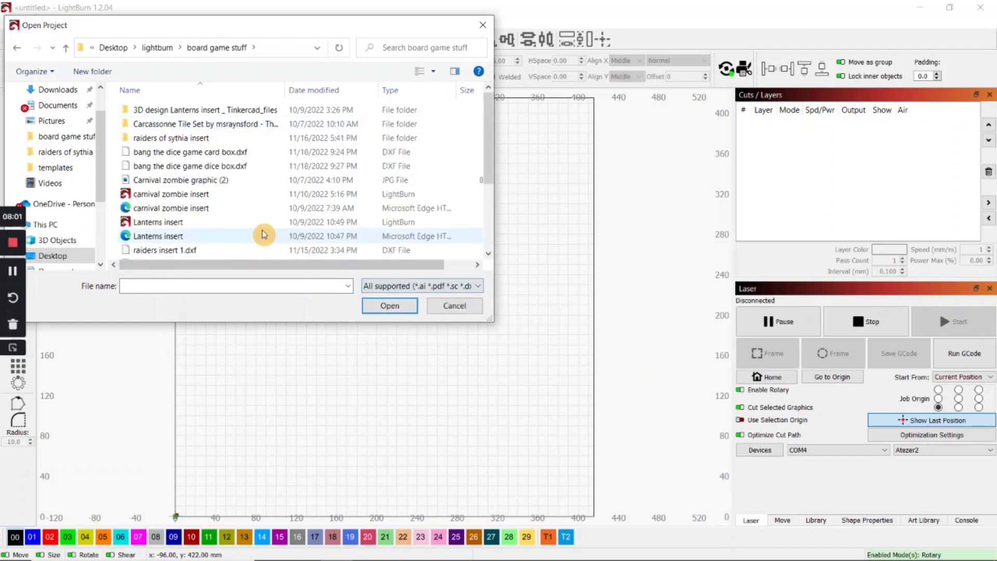
scroll(196, 197, down, 3)
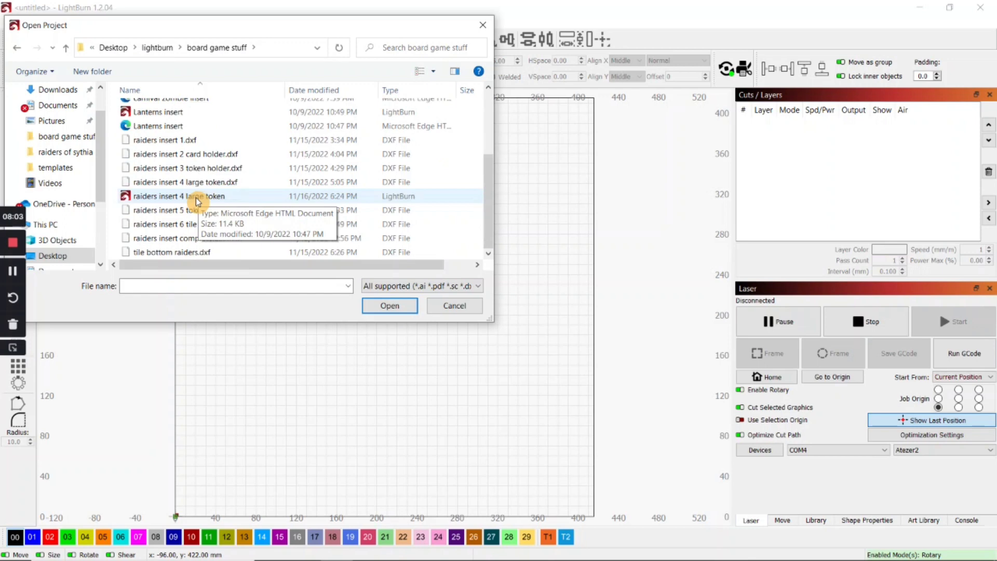
scroll(184, 211, up, 3)
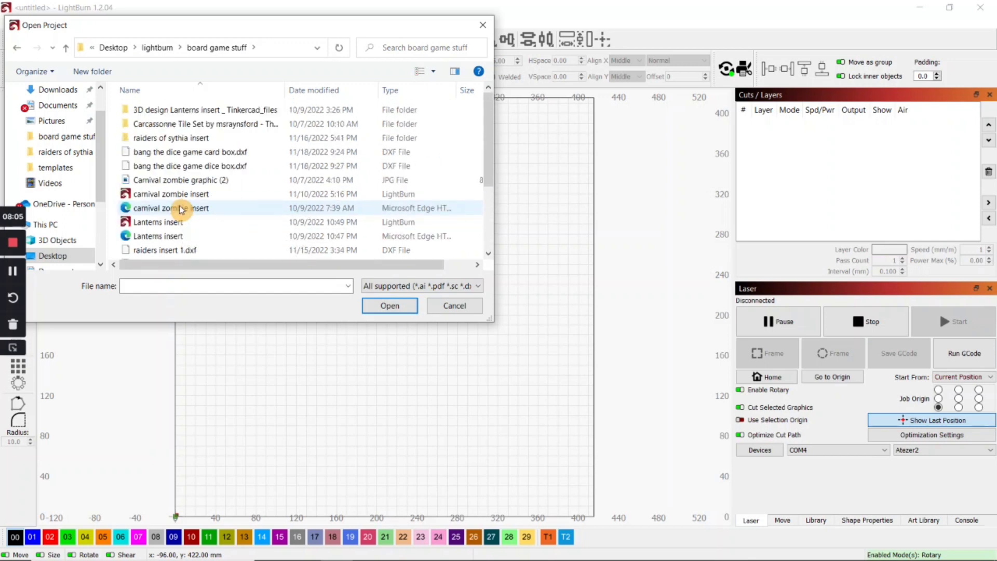
click(196, 153)
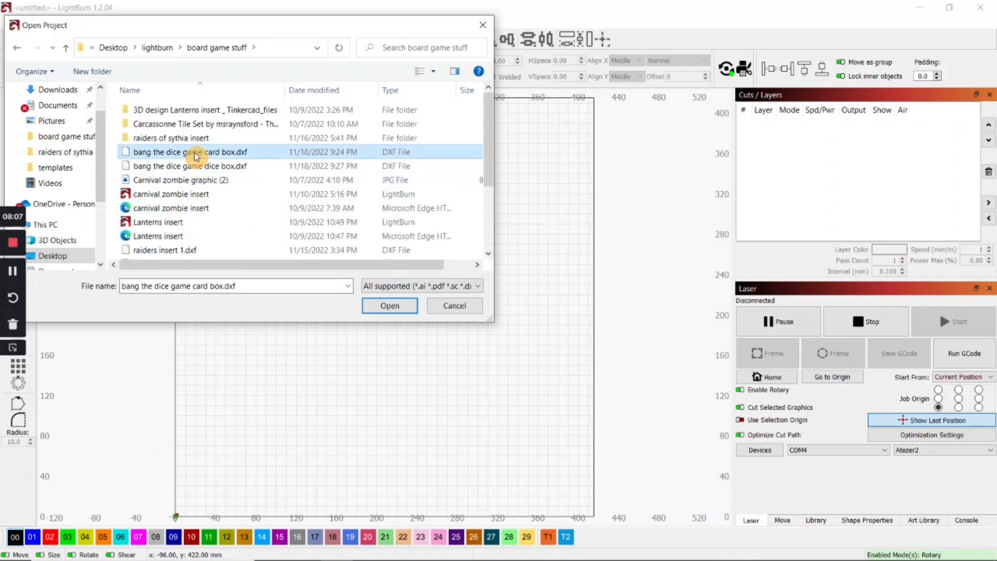
double_click(196, 153)
scroll(478, 361, up, 3)
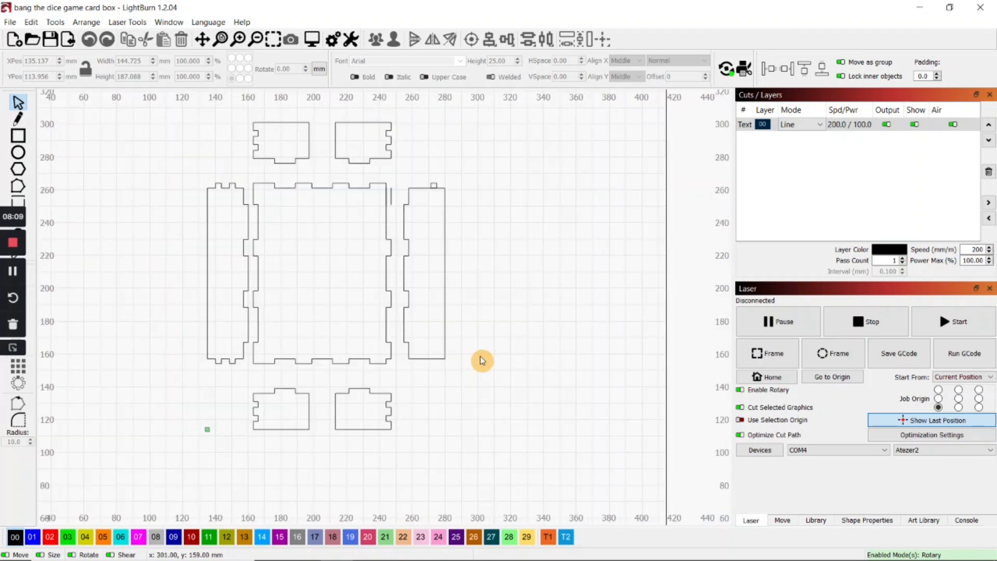
middle_drag(481, 356, 509, 418)
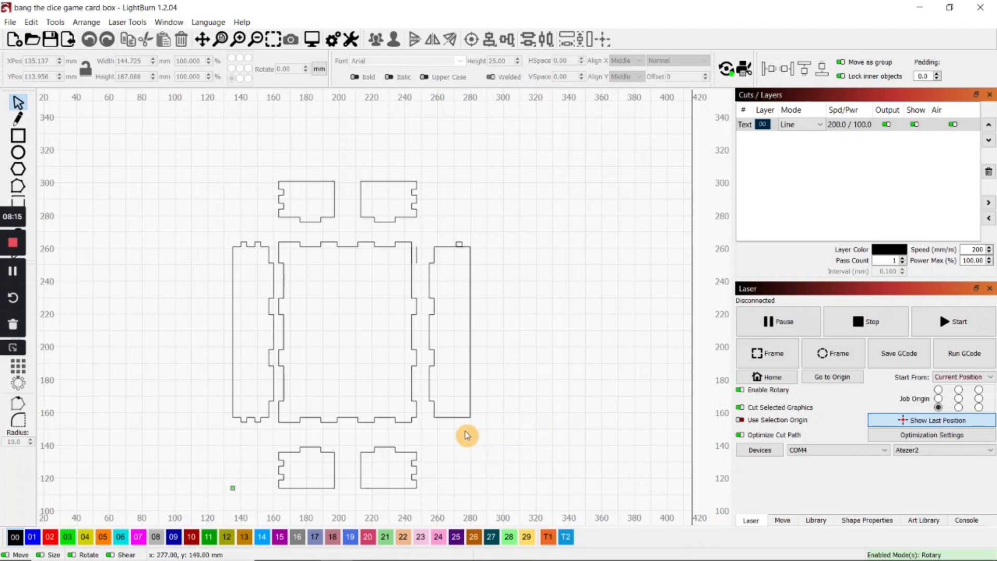
scroll(466, 436, up, 2)
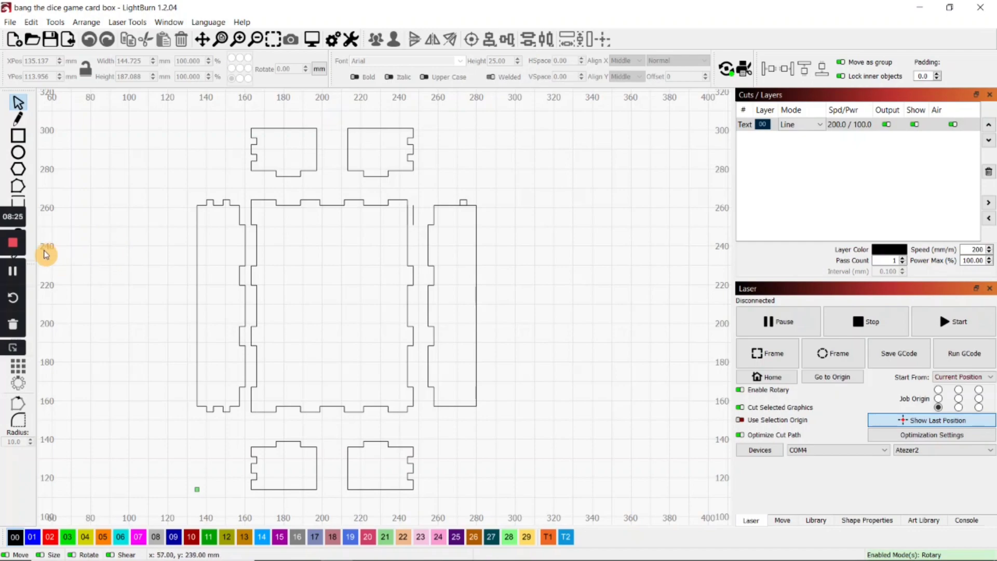
Switch to Fusion 360 and try to project the seven panels of the slotted compartment box into the open sketch.
click(13, 271)
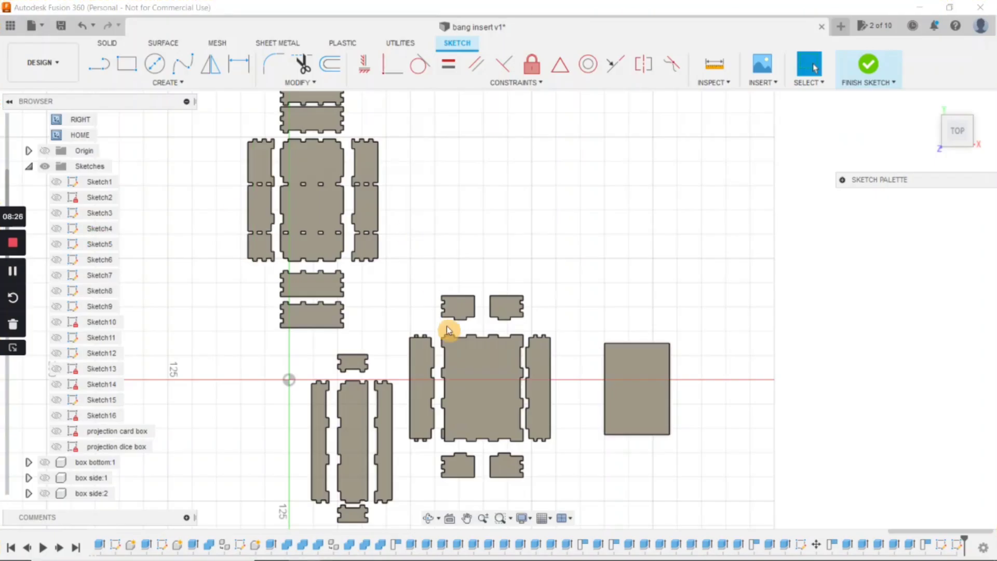
middle_drag(497, 249, 483, 252)
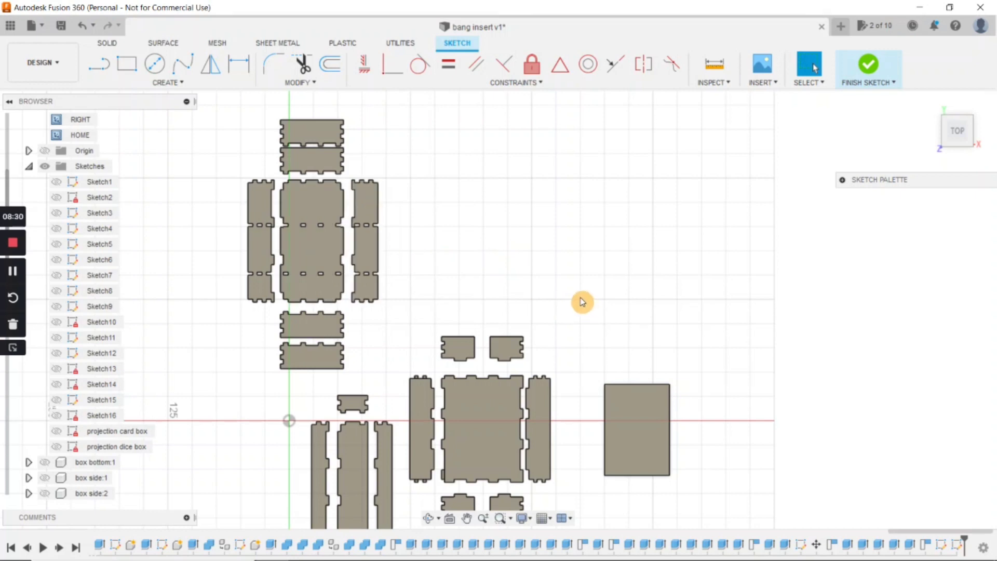
key(p)
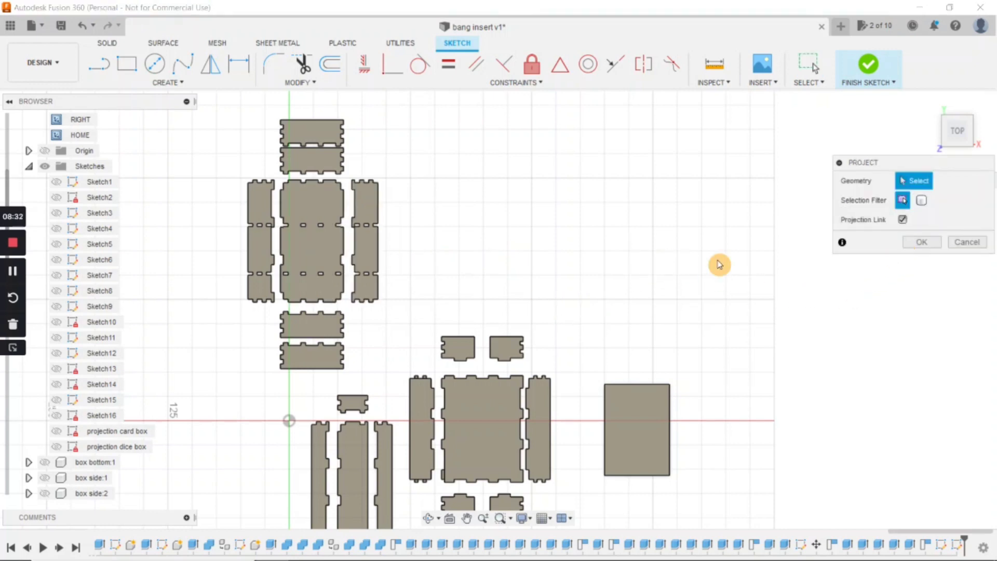
click(319, 136)
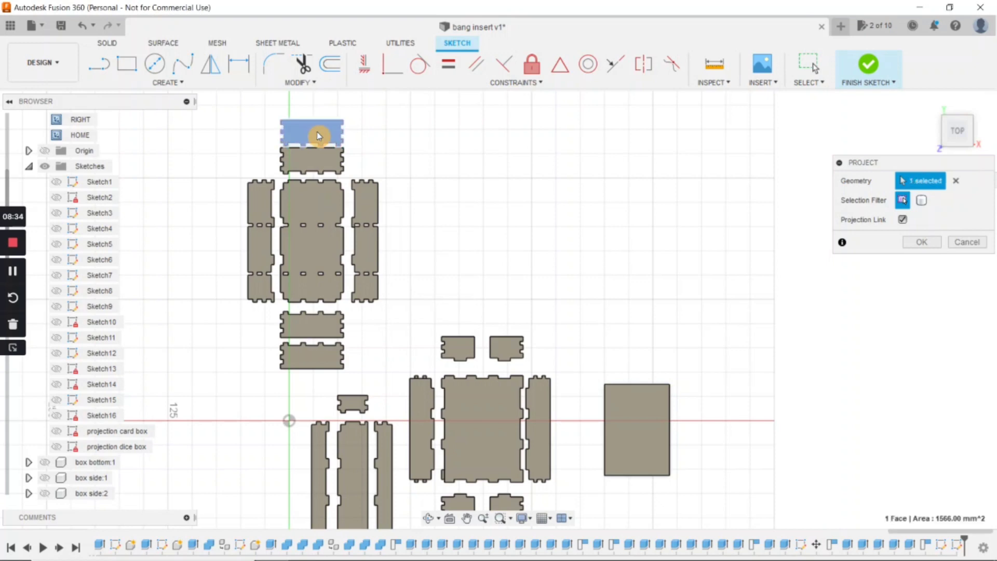
click(325, 161)
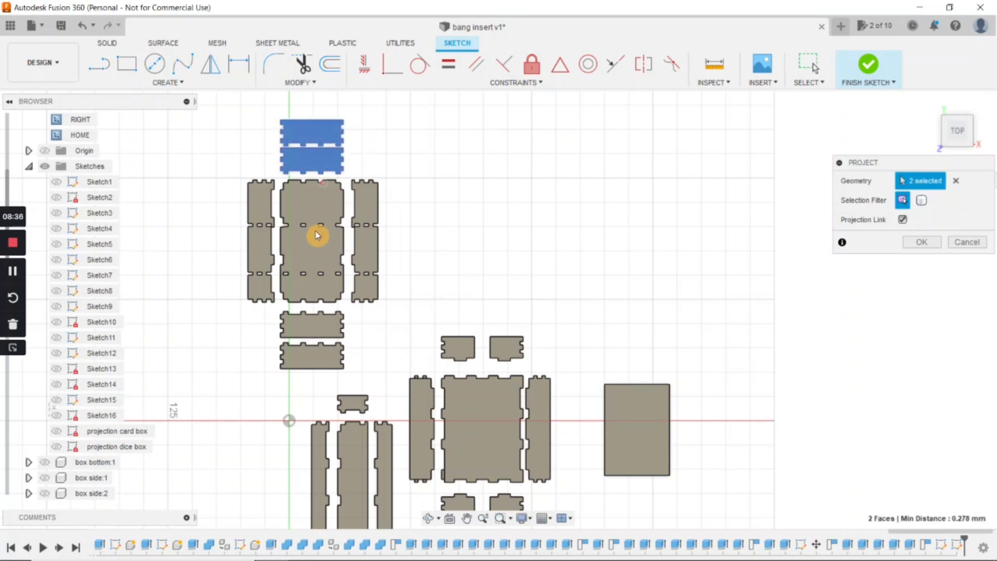
click(300, 236)
click(260, 216)
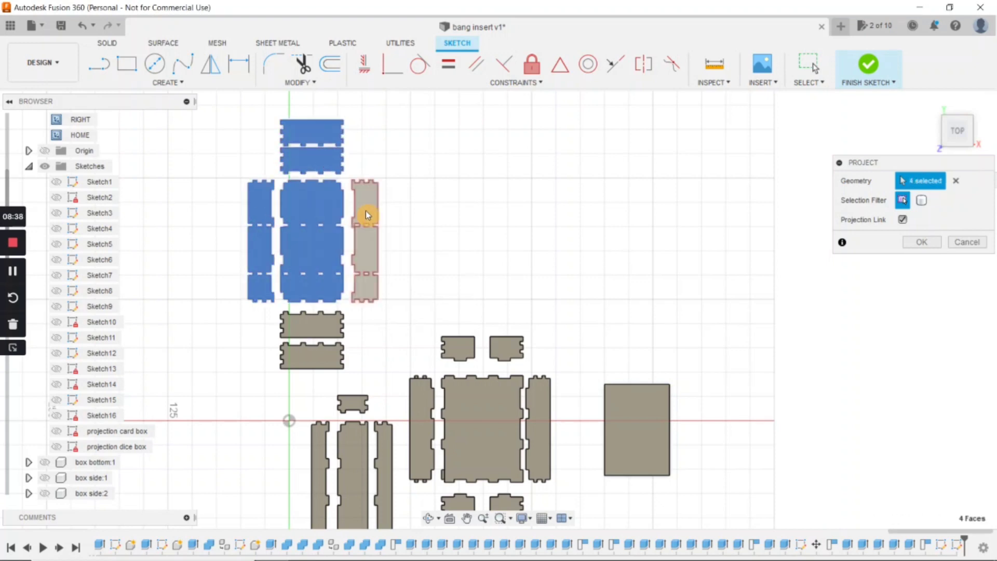
click(362, 216)
click(322, 326)
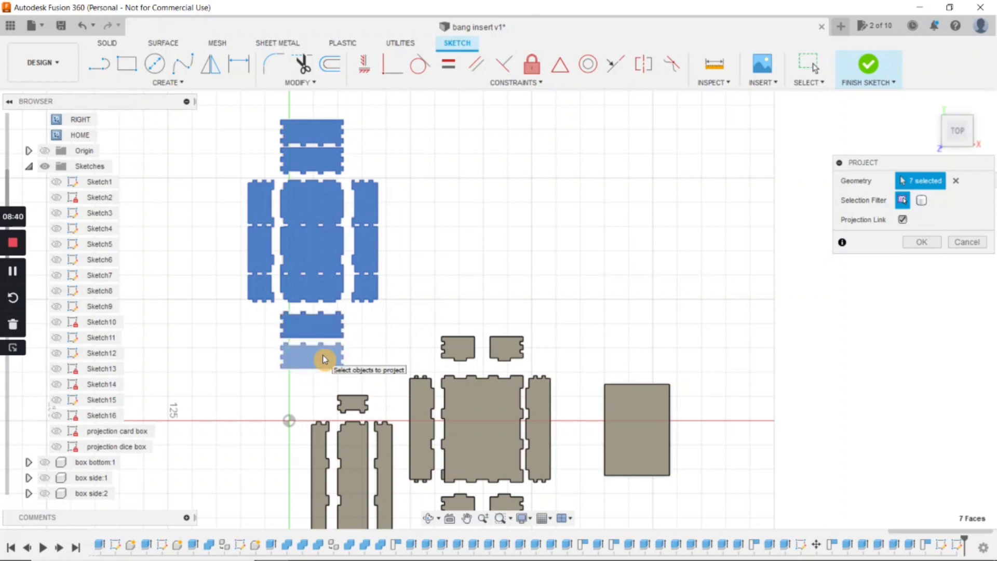
click(323, 356)
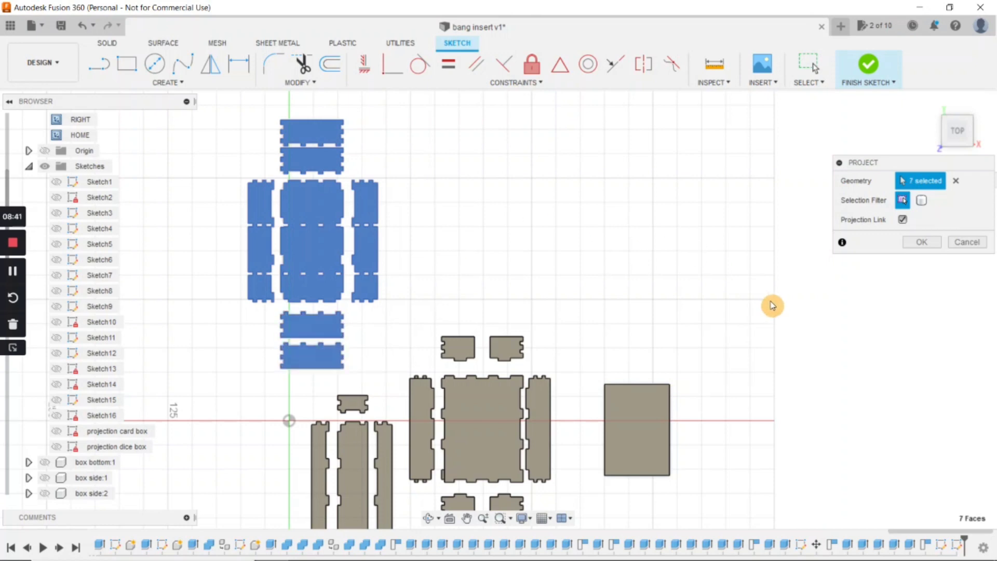
click(923, 243)
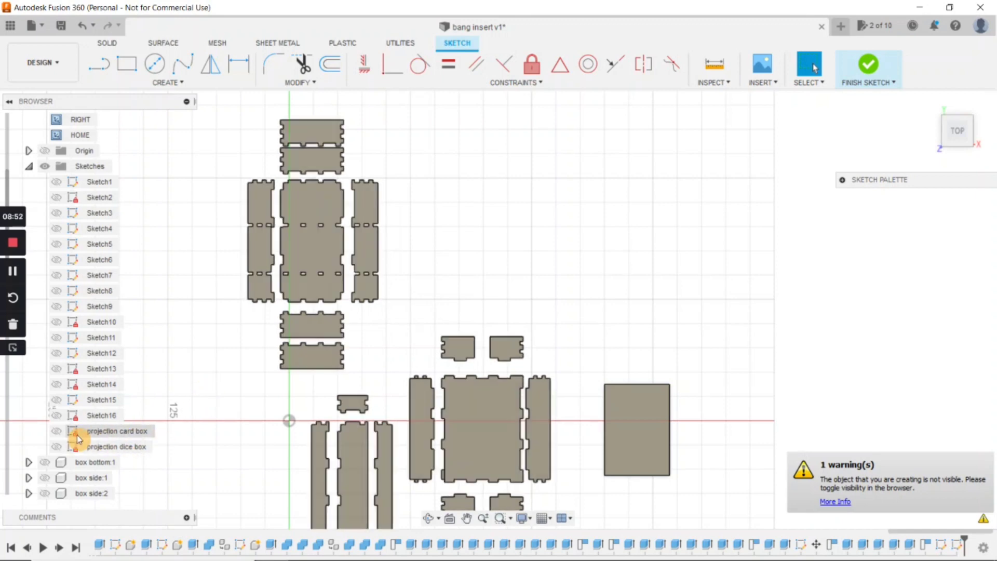
Leave the open sketch by activating the top-level bang insert component.
scroll(154, 260, up, 3)
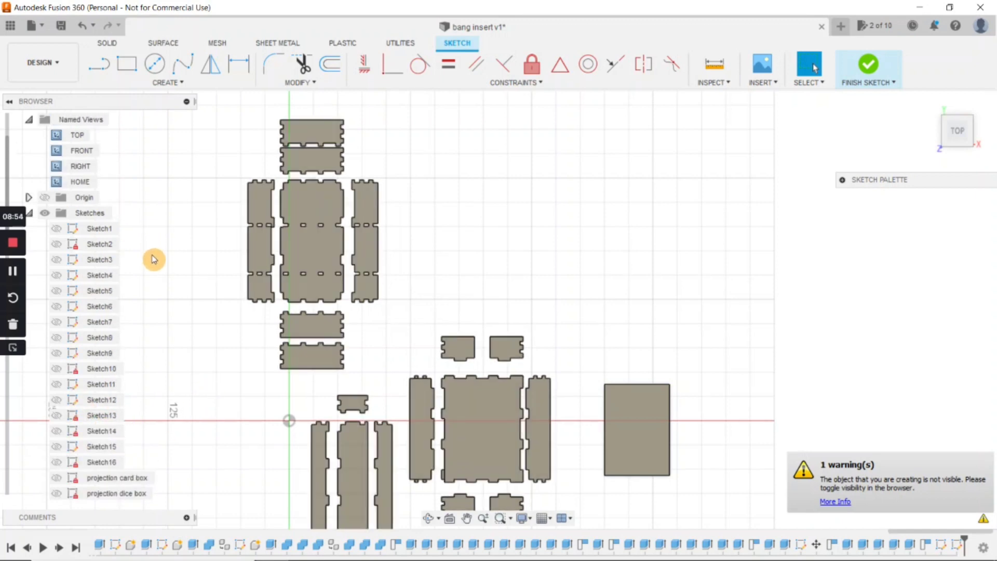
scroll(154, 259, up, 2)
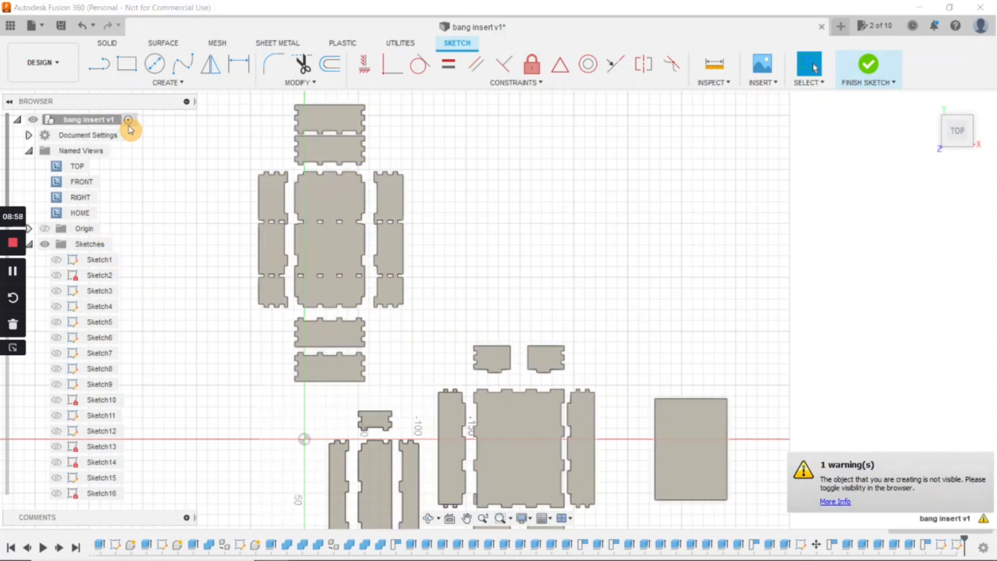
click(128, 121)
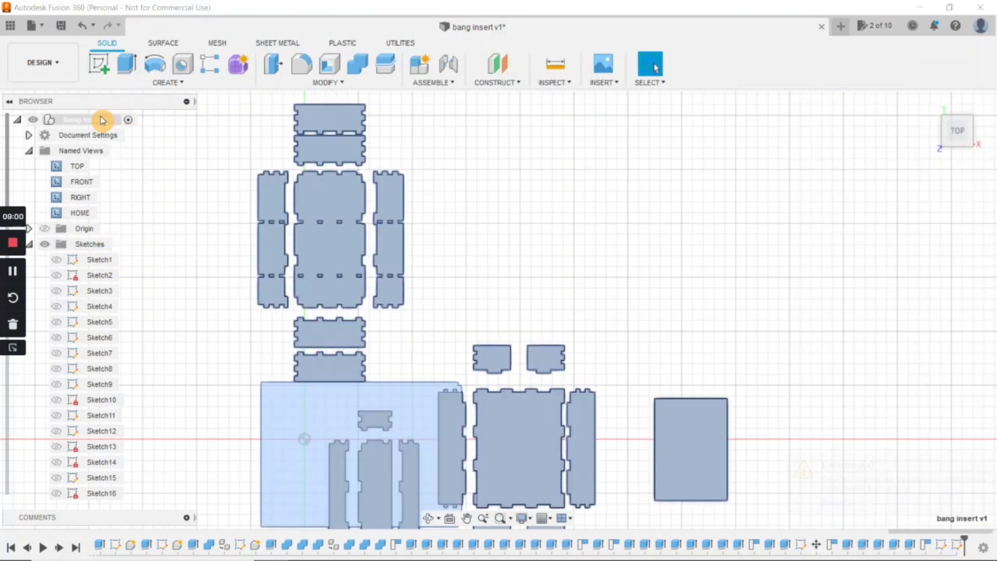
scroll(155, 309, down, 3)
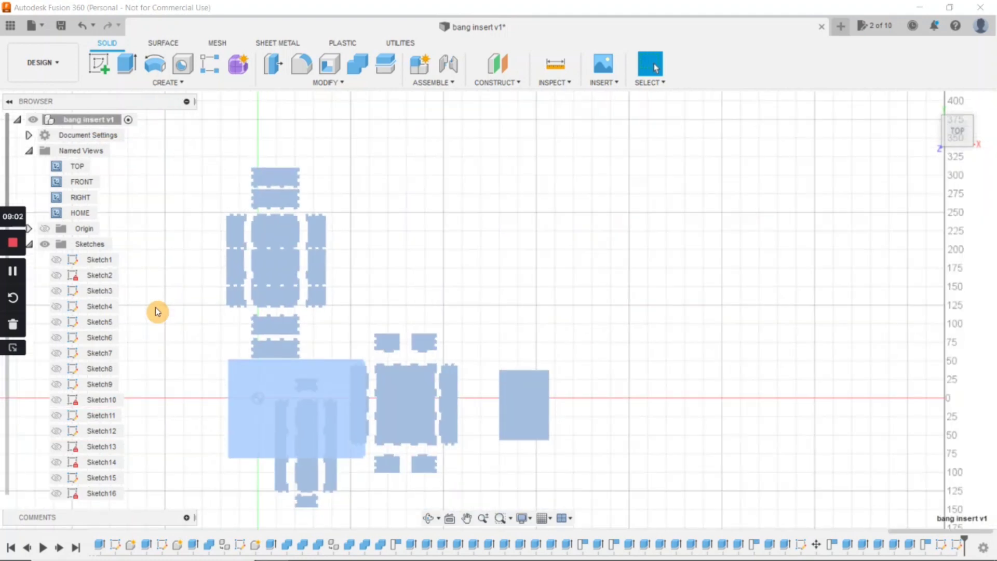
mouse_move(169, 361)
middle_down()
mouse_move(167, 288)
mouse_move(203, 344)
mouse_move(204, 332)
mouse_move(204, 349)
middle_up()
scroll(162, 327, up, 2)
scroll(214, 333, up, 1)
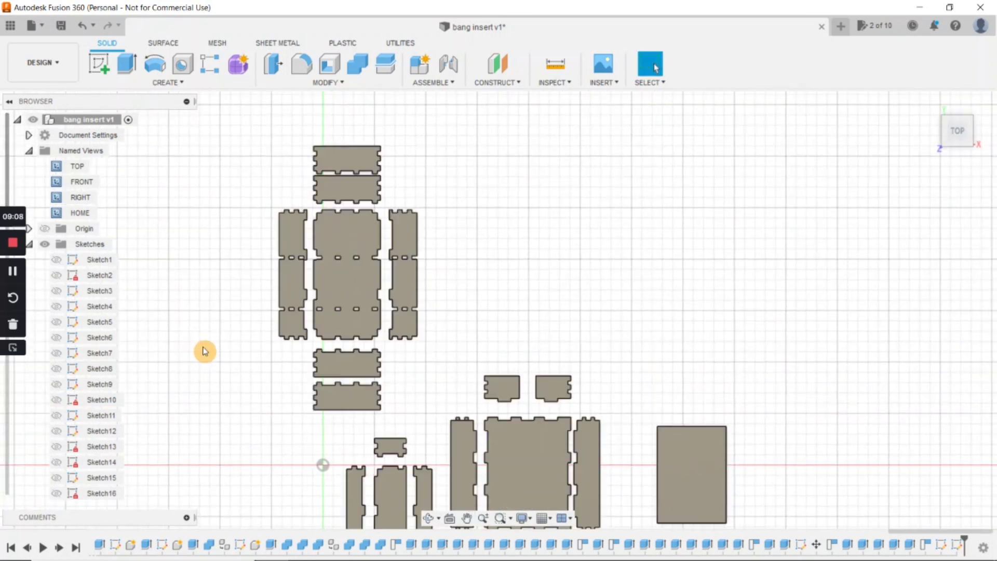
Project the seven panels of the slotted compartment box into a new sketch on the horizontal XY plane.
key(r)
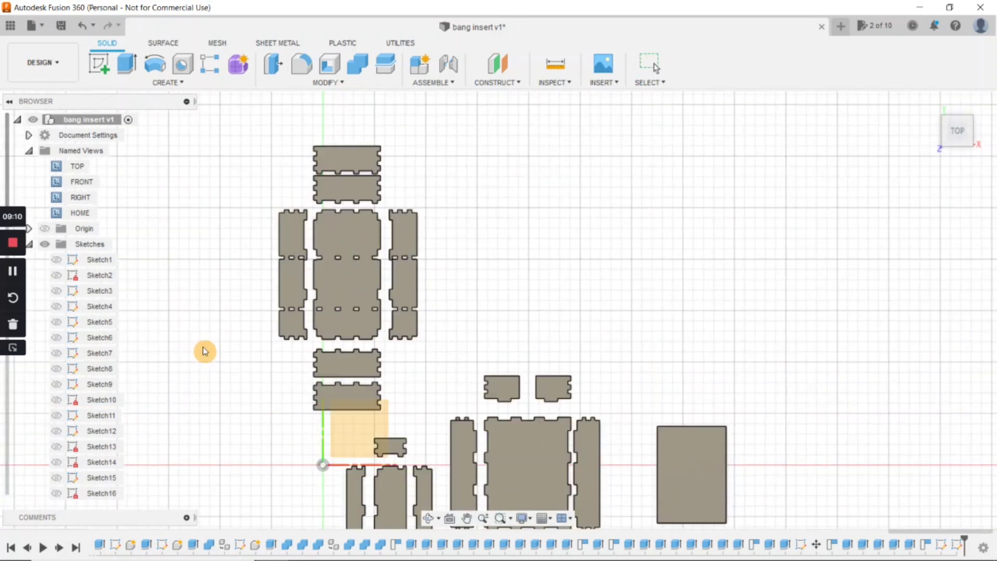
click(361, 441)
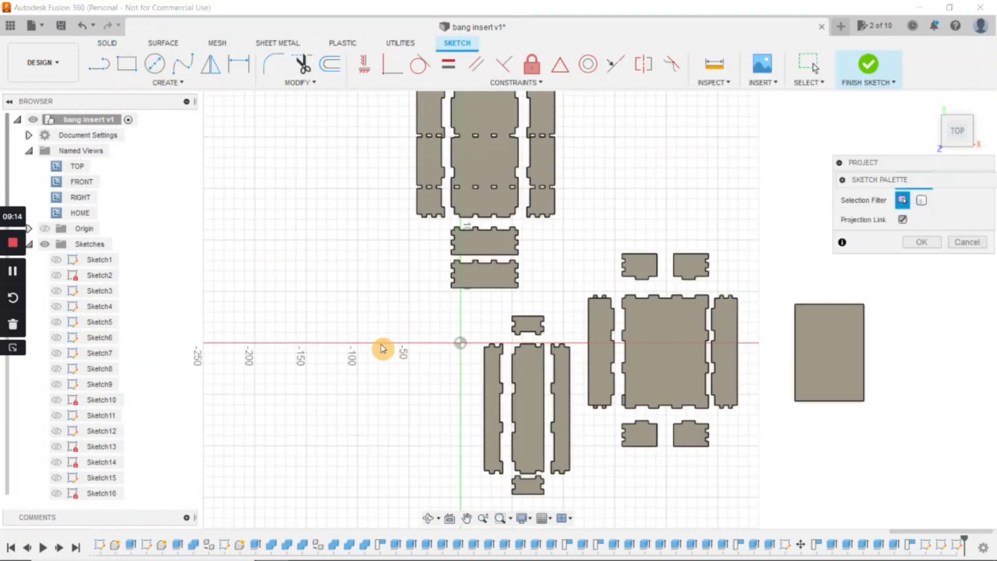
mouse_move(375, 349)
middle_down()
mouse_move(374, 386)
mouse_move(329, 443)
middle_up()
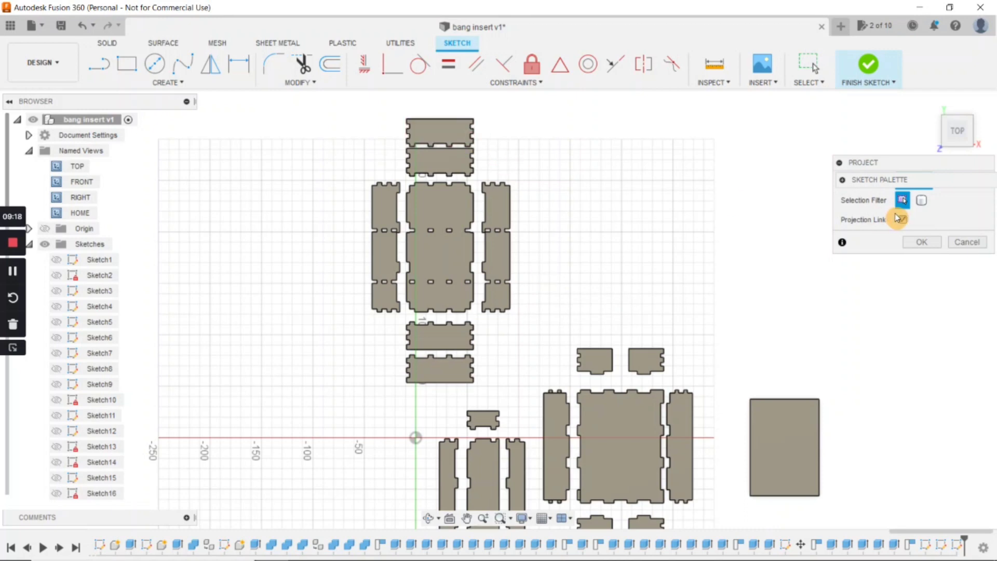
click(843, 171)
drag(858, 165, 718, 172)
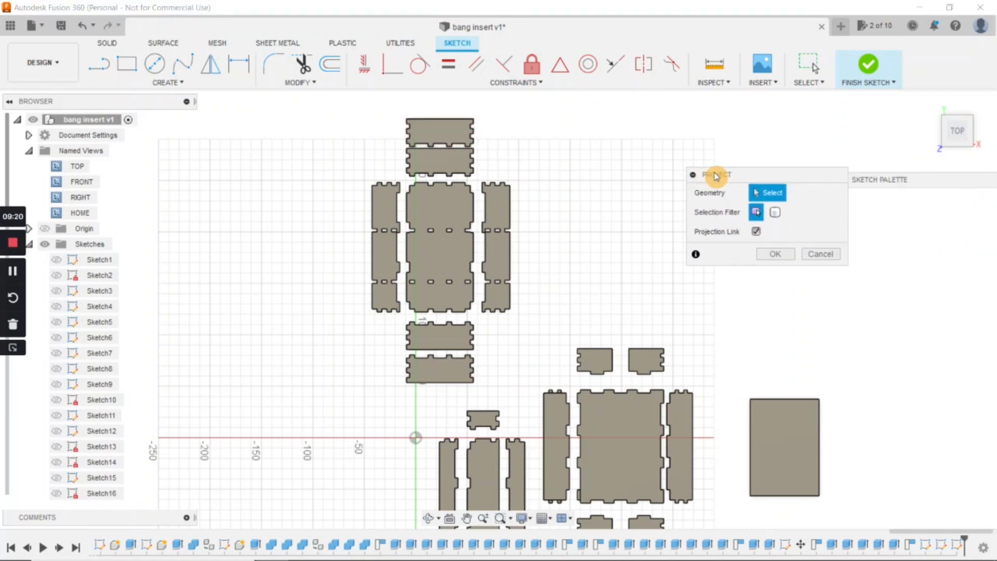
click(445, 137)
click(439, 161)
click(390, 224)
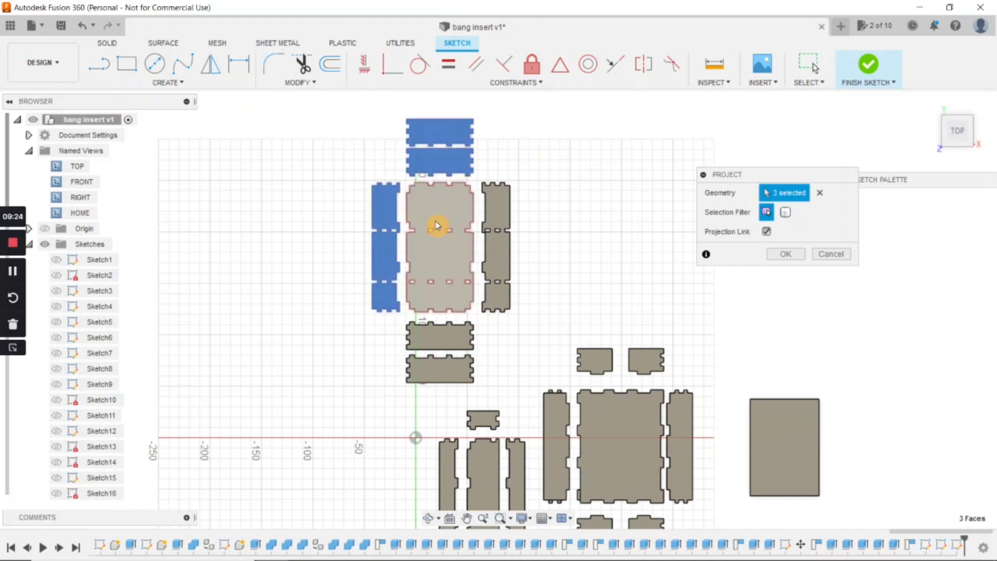
click(438, 225)
click(500, 218)
click(450, 335)
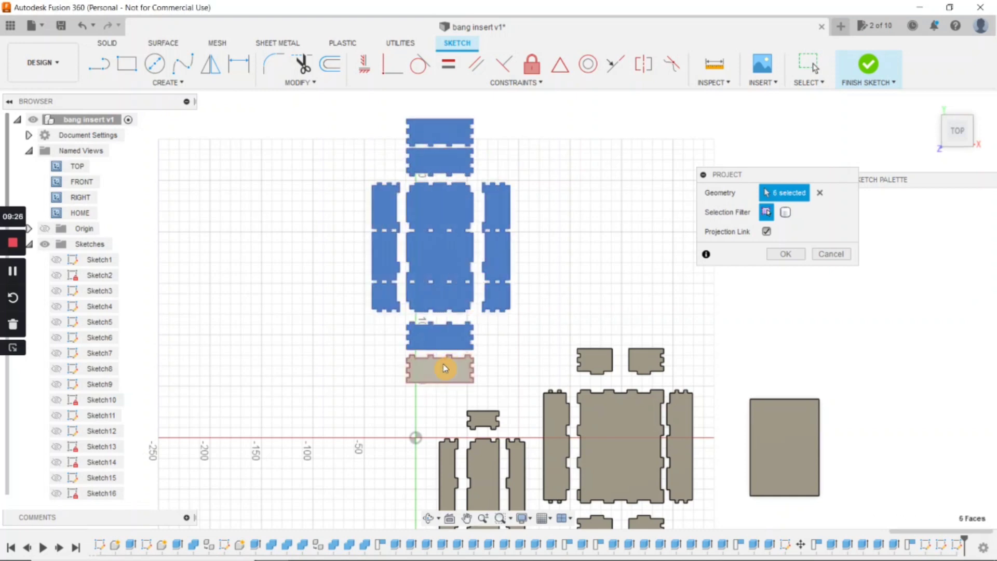
click(447, 367)
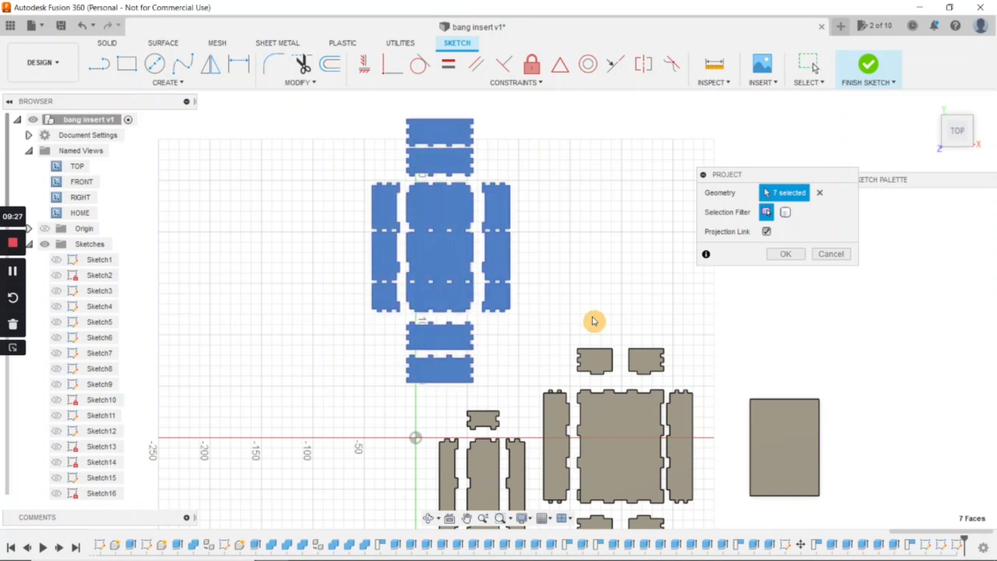
click(786, 254)
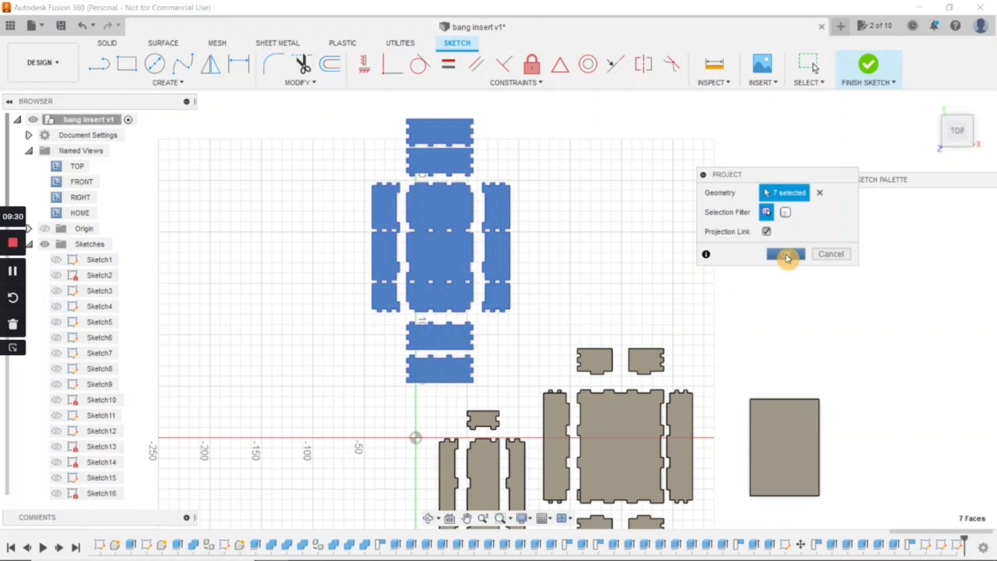
Rename the new projection sketch as "projection token box".
middle_drag(306, 322, 324, 280)
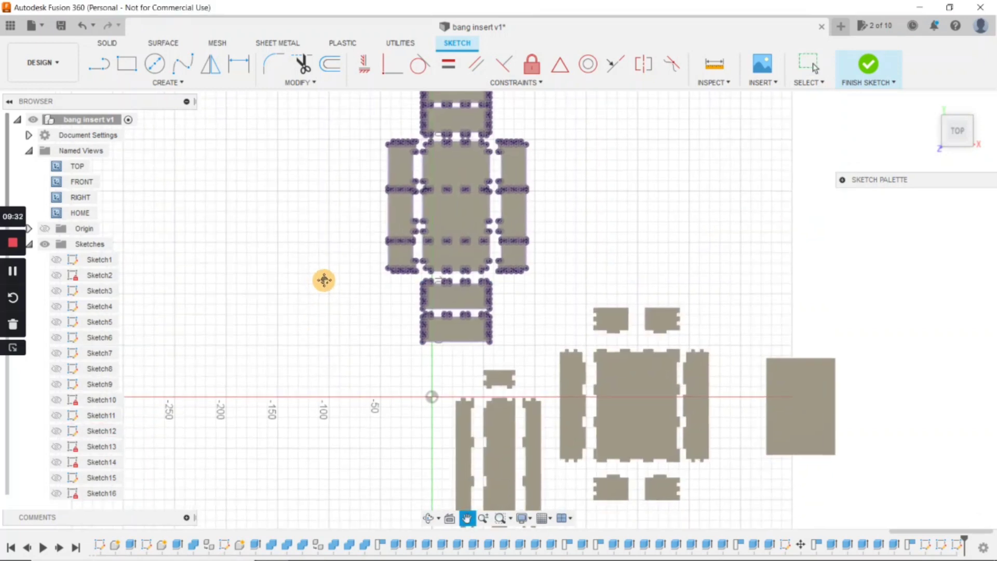
scroll(116, 384, down, 5)
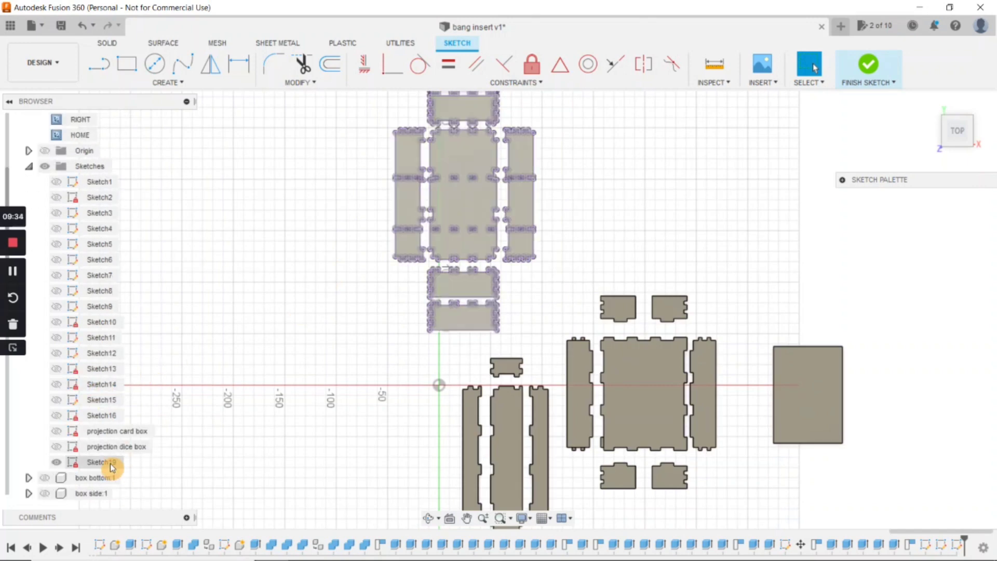
right_click(112, 467)
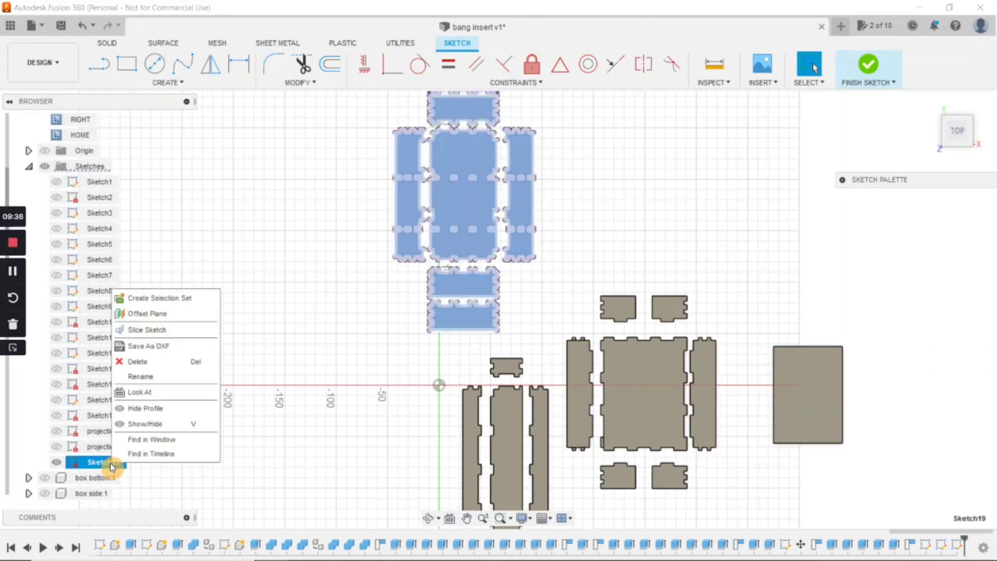
click(151, 380)
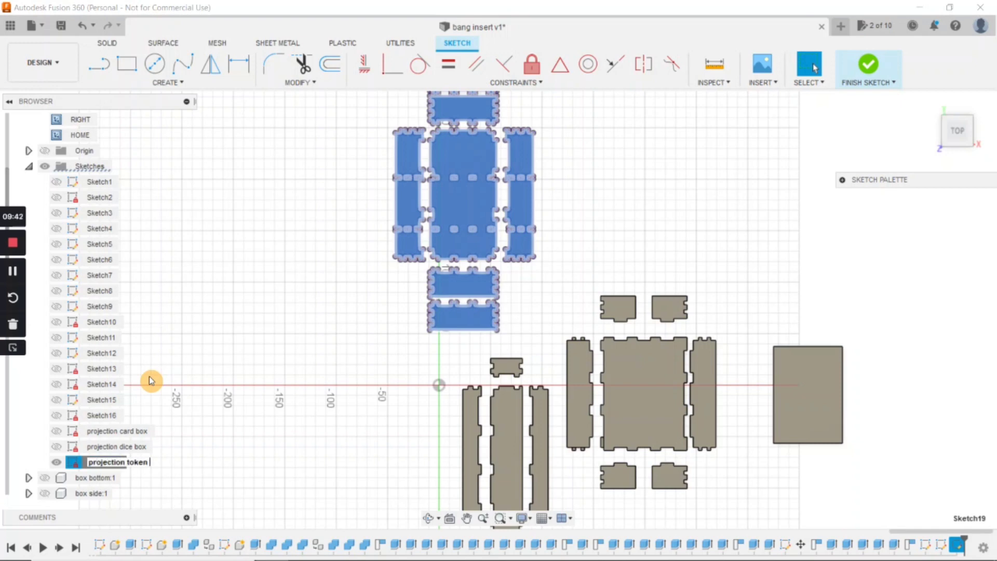
key(Return)
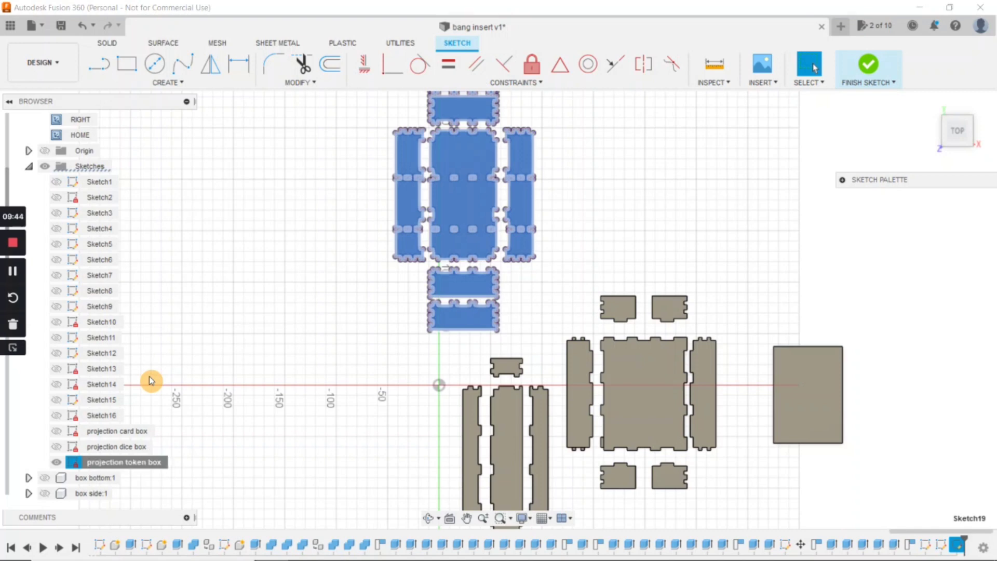
Save the token box sketch as DXF file "bang the dice game token box" in Desktop > lightburn > board game stuff.
right_click(136, 461)
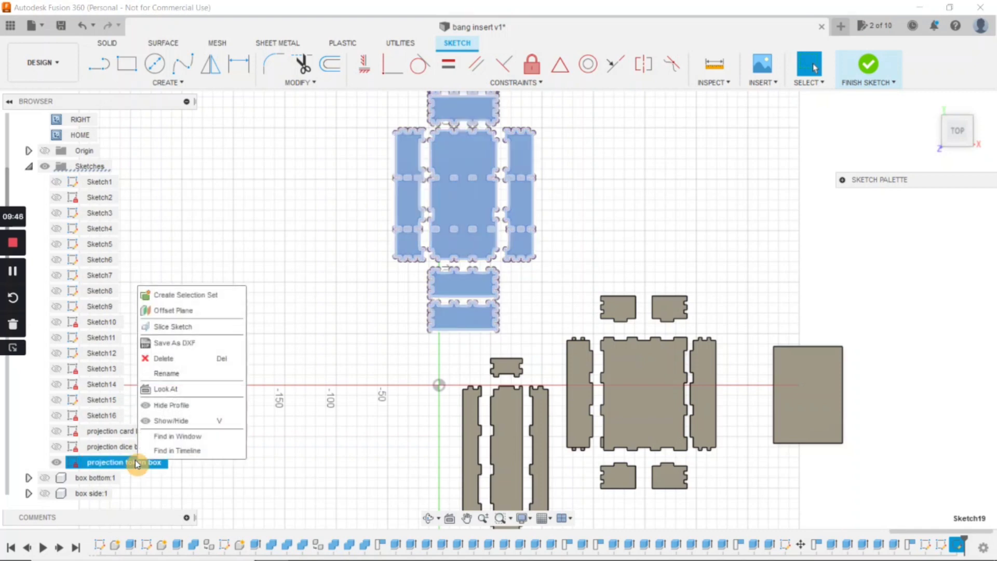
click(188, 343)
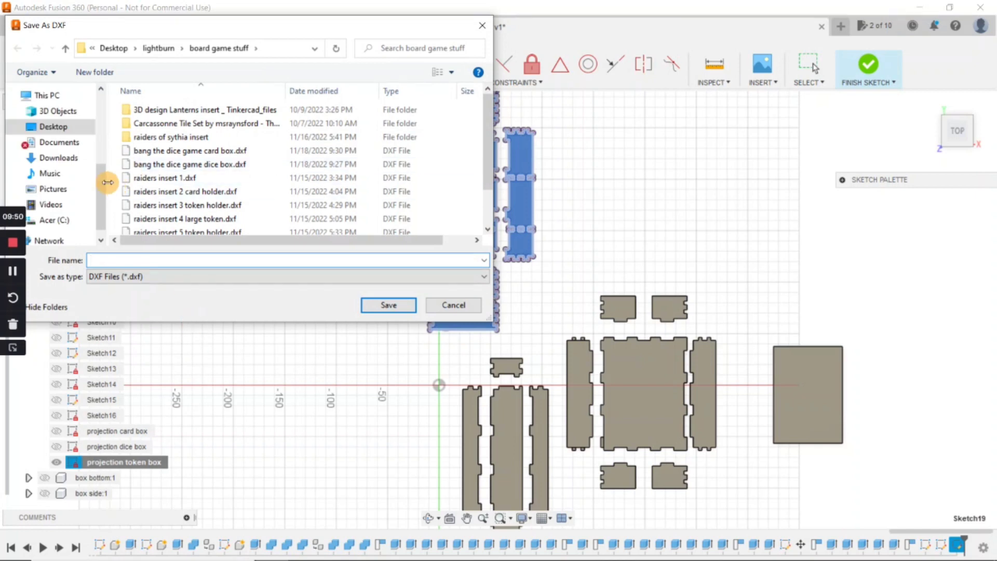
drag(99, 176, 98, 107)
click(53, 116)
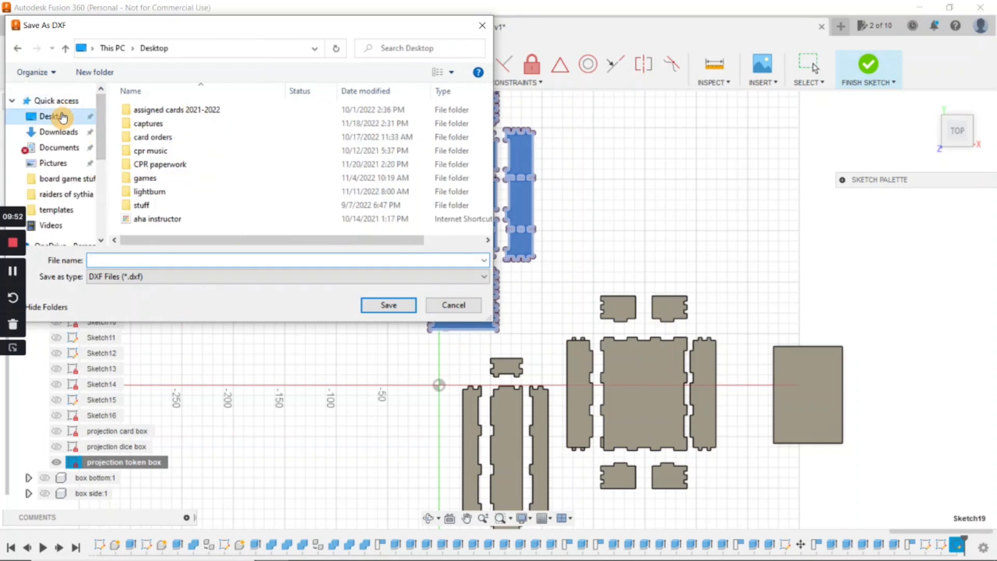
double_click(150, 192)
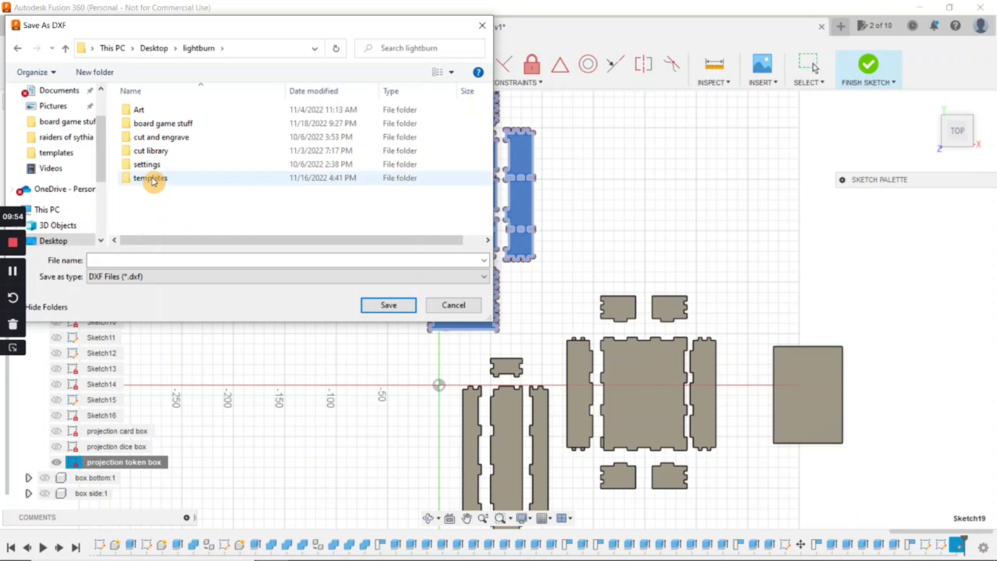
double_click(159, 128)
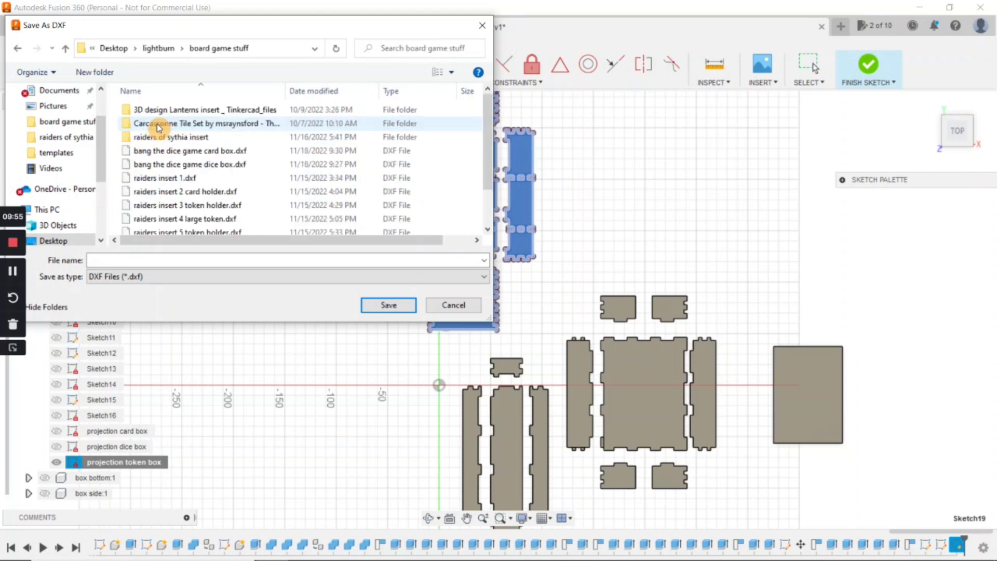
click(172, 260)
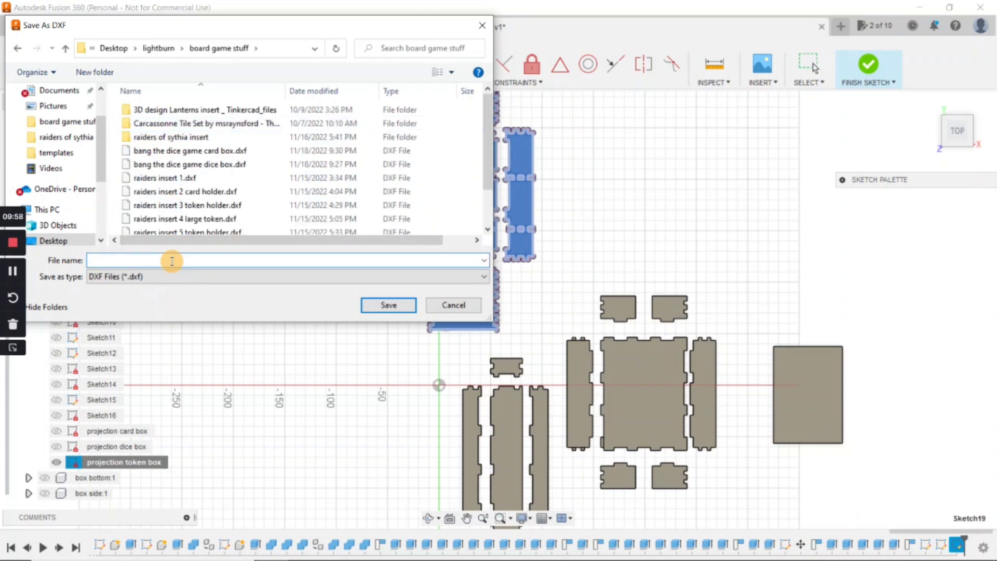
text(bang th)
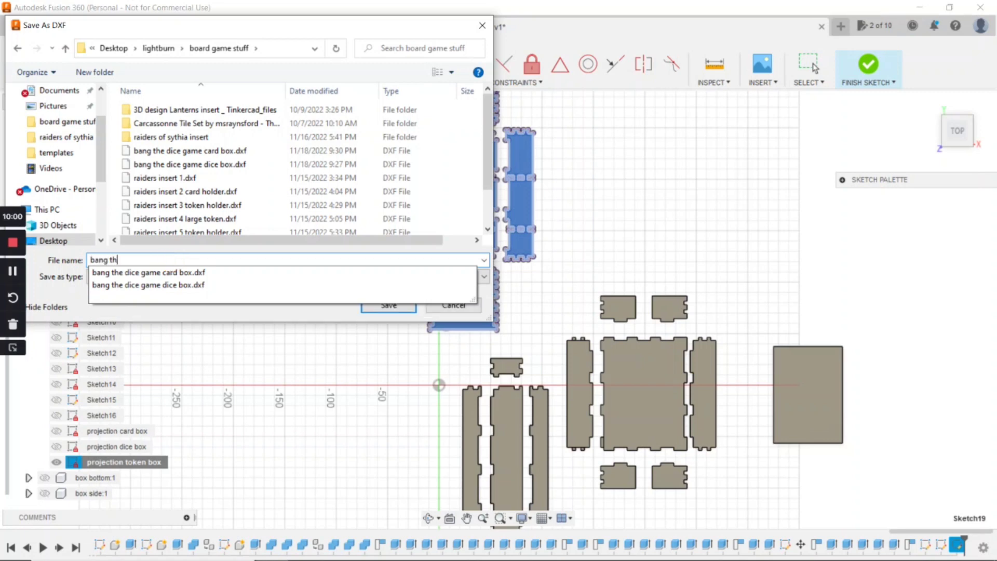
text(e dic e)
text(e game t)
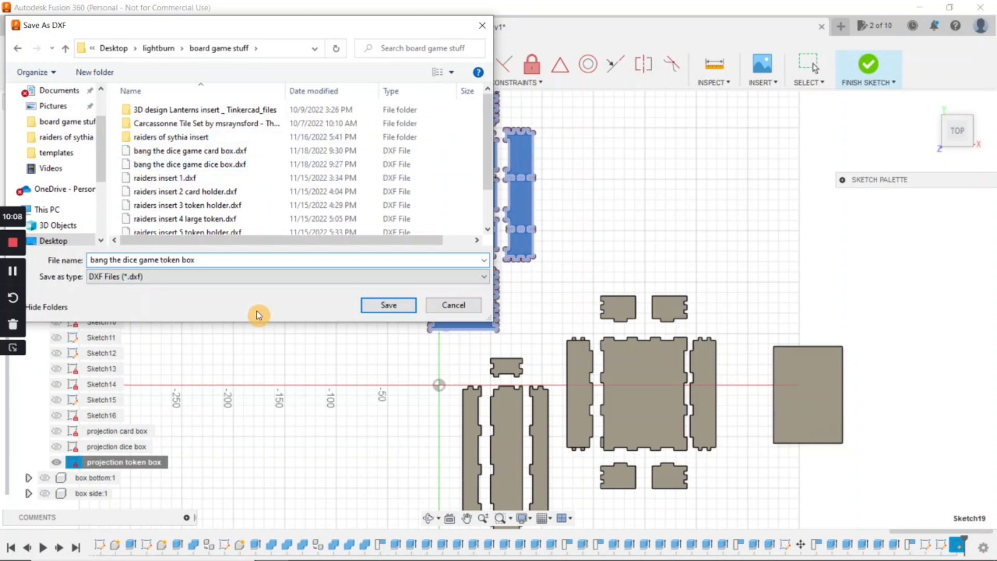
click(389, 307)
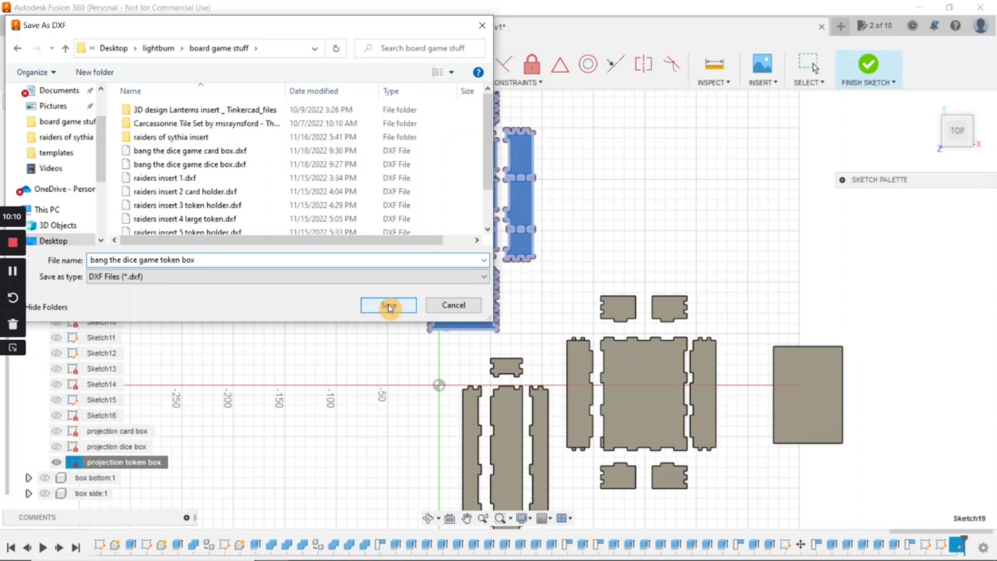
click(365, 358)
scroll(365, 338, down, 2)
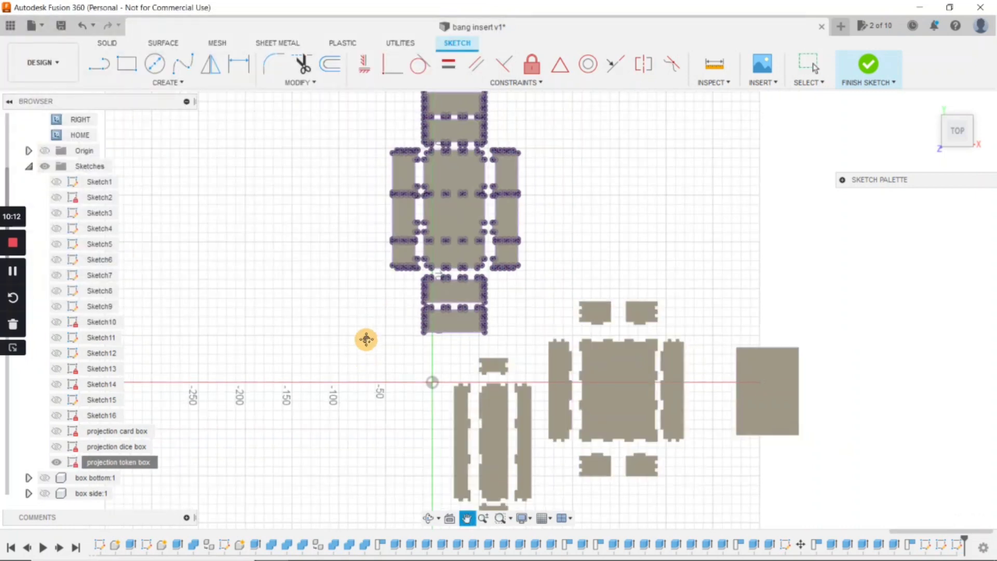
scroll(337, 368, down, 1)
middle_drag(338, 376, 309, 357)
scroll(308, 363, up, 1)
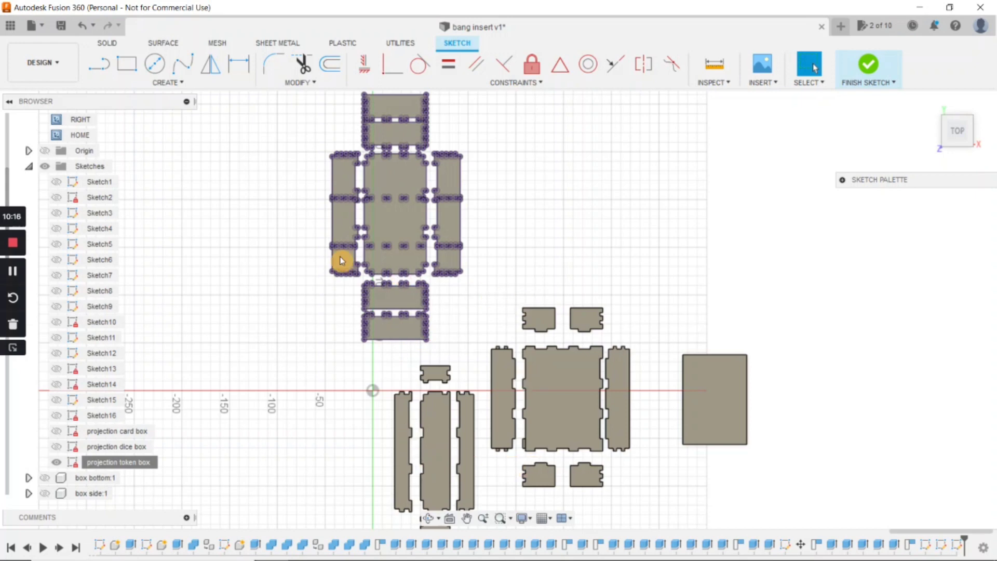
scroll(305, 389, down, 1)
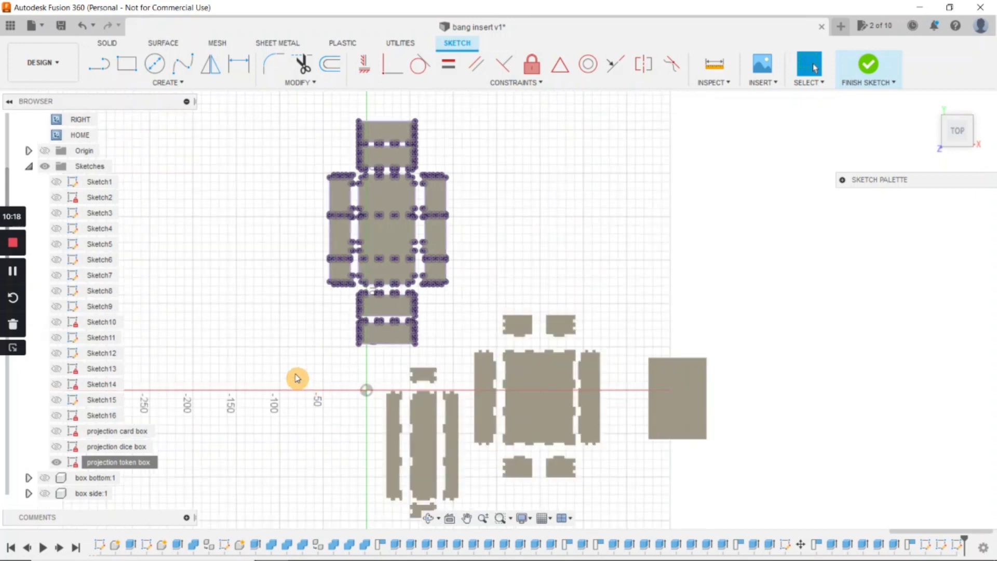
middle_drag(287, 366, 282, 372)
scroll(282, 372, down, 2)
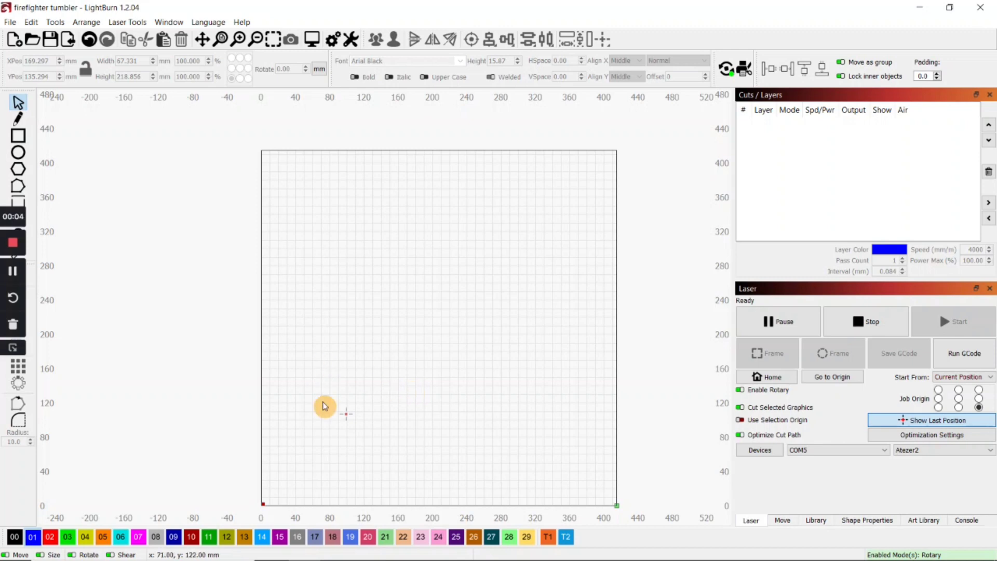
Switch to LightBurn and browse for a file to open in Desktop > lightburn > board game stuff > bang the dice game insert.
click(12, 21)
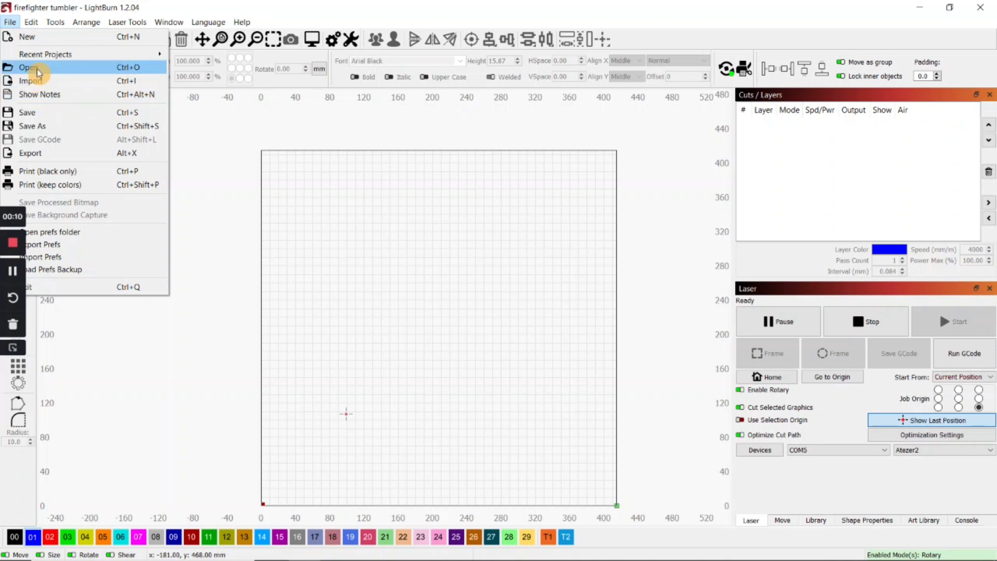
click(37, 69)
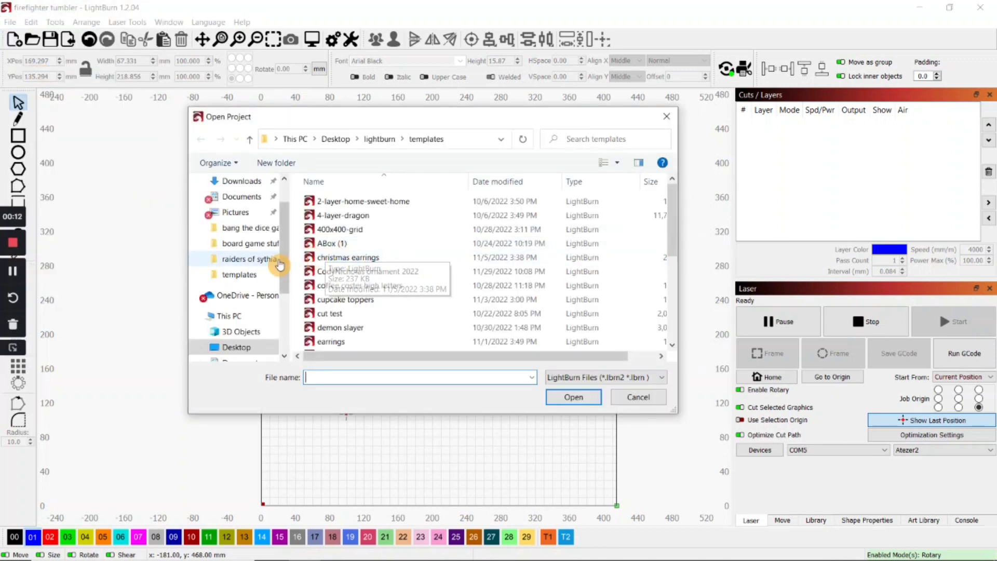
scroll(286, 209, up, 1)
click(240, 207)
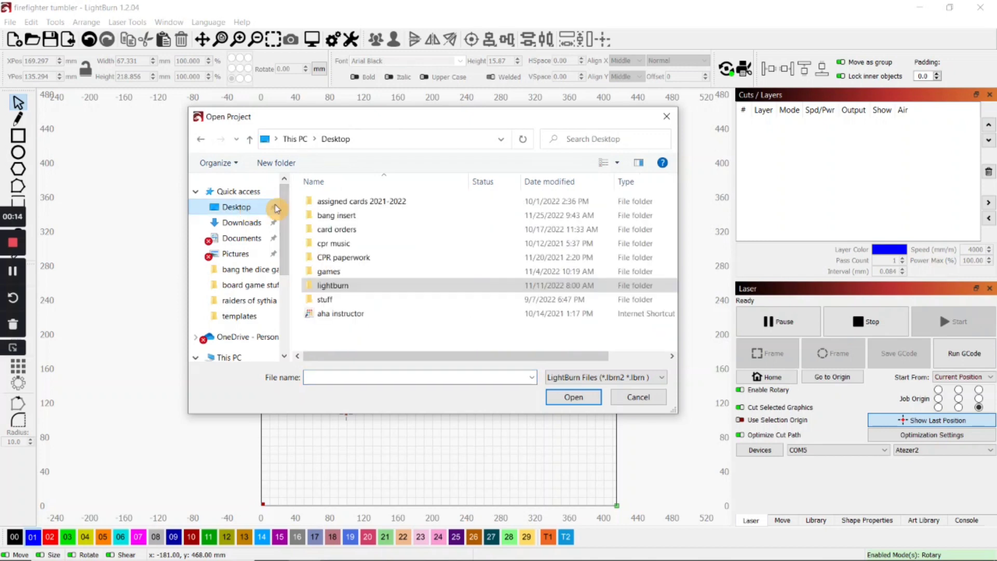
double_click(336, 287)
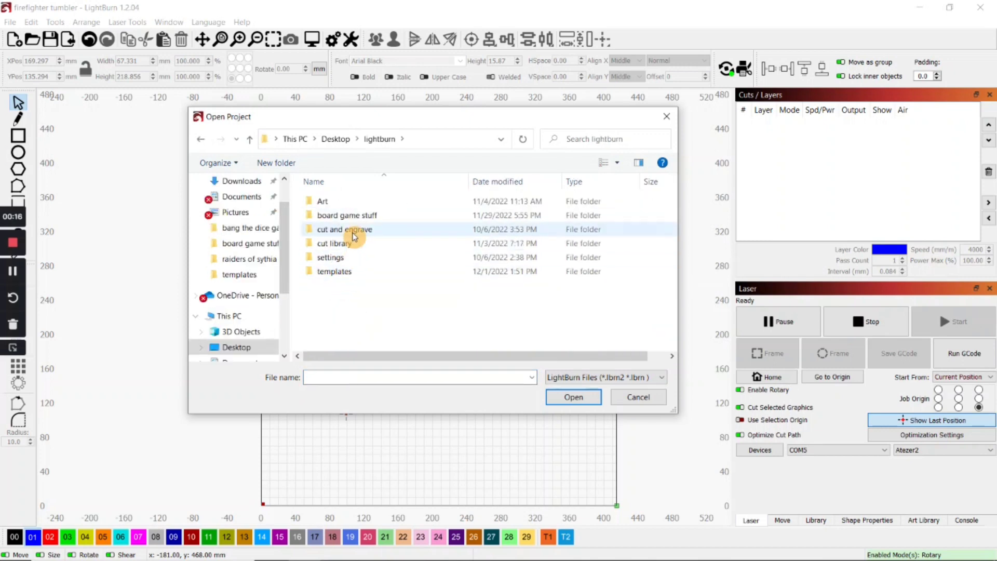
double_click(352, 216)
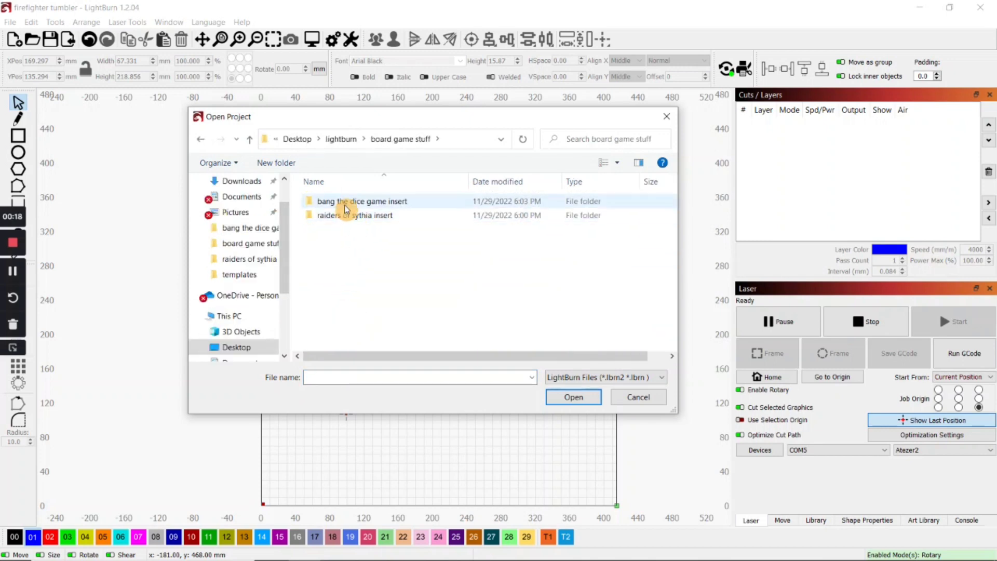
double_click(349, 202)
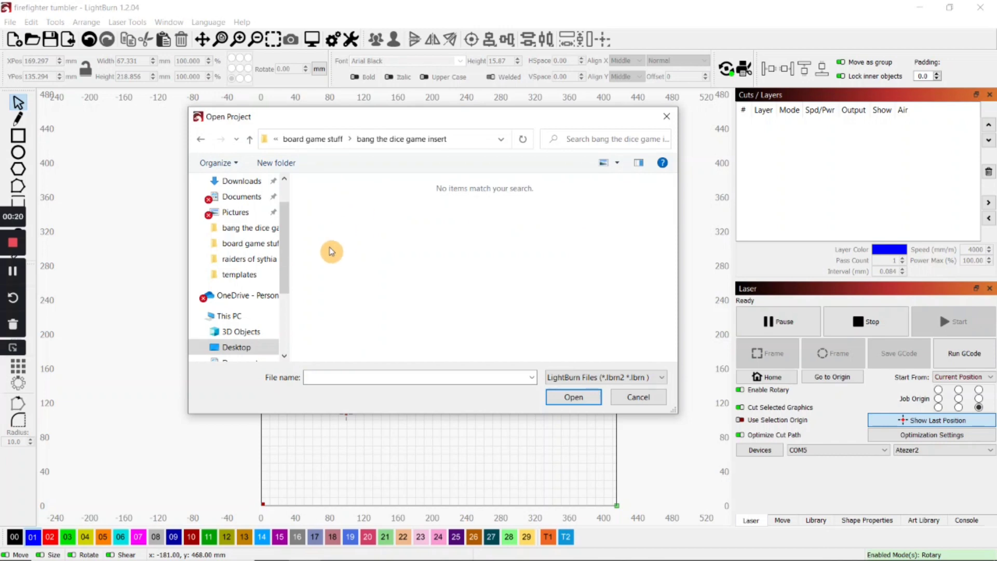
Show all supported file types and open "bang the dice game dice box.dxf".
click(646, 382)
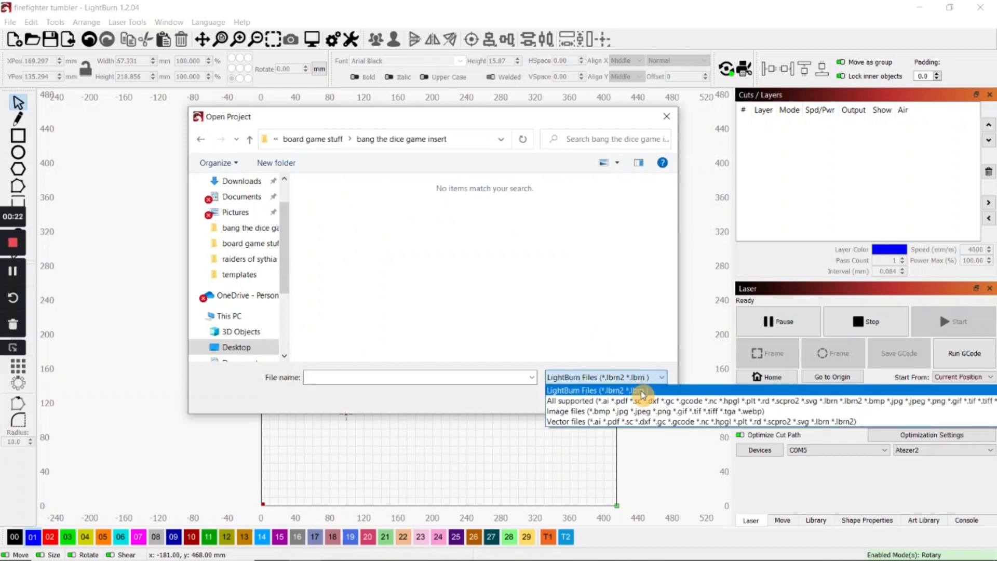
click(637, 401)
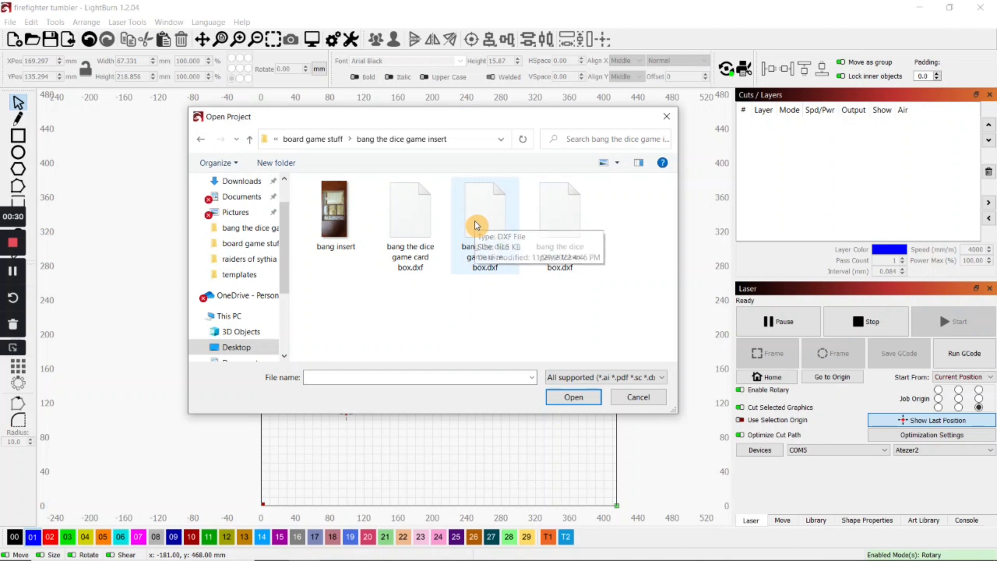
double_click(495, 224)
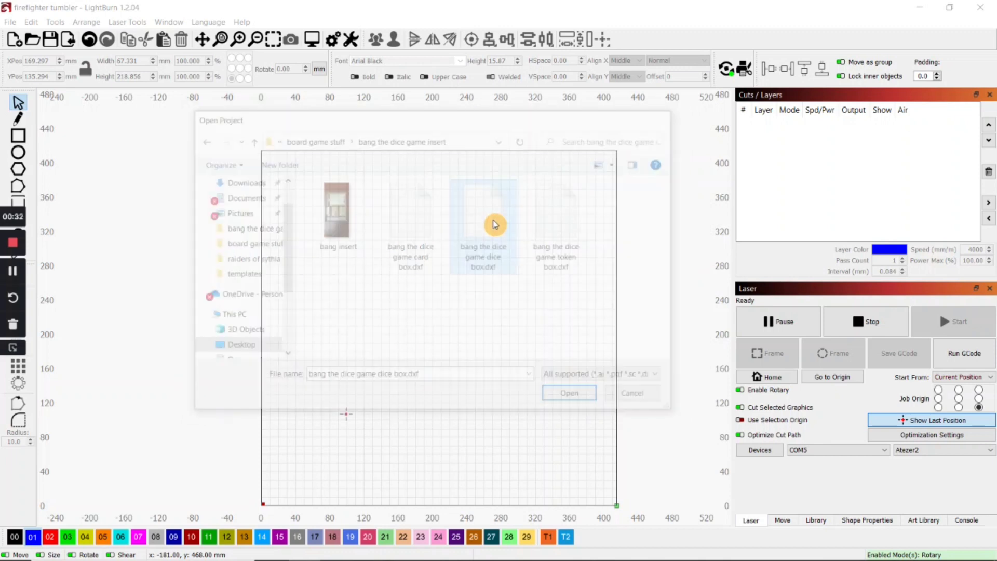
Set the job origin to the lower-left corner and give the 00 line layer a 0.110 mm outward kerf offset.
scroll(492, 347, up, 1)
scroll(493, 347, up, 2)
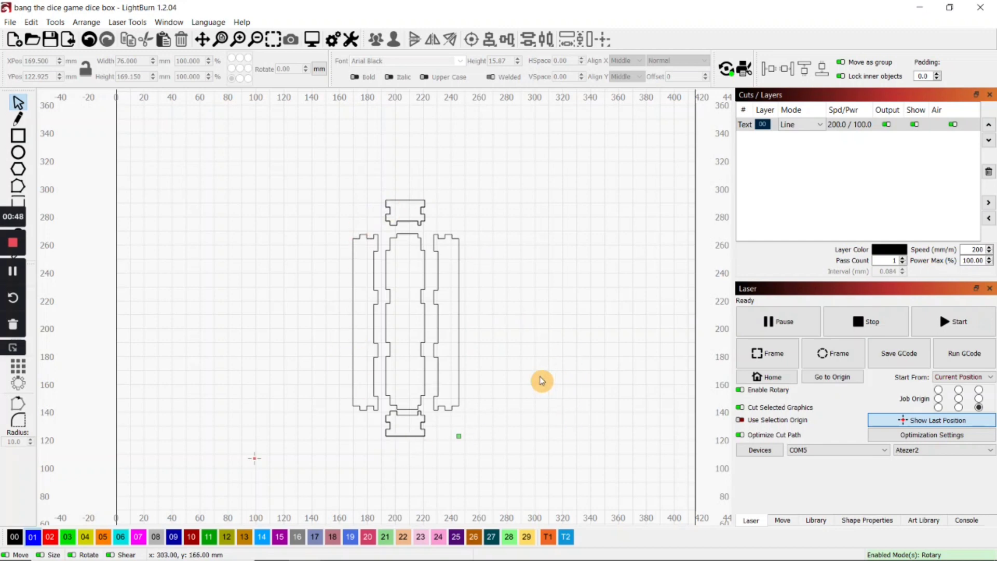
mouse_move(541, 381)
middle_down()
mouse_move(528, 385)
mouse_move(530, 374)
middle_up()
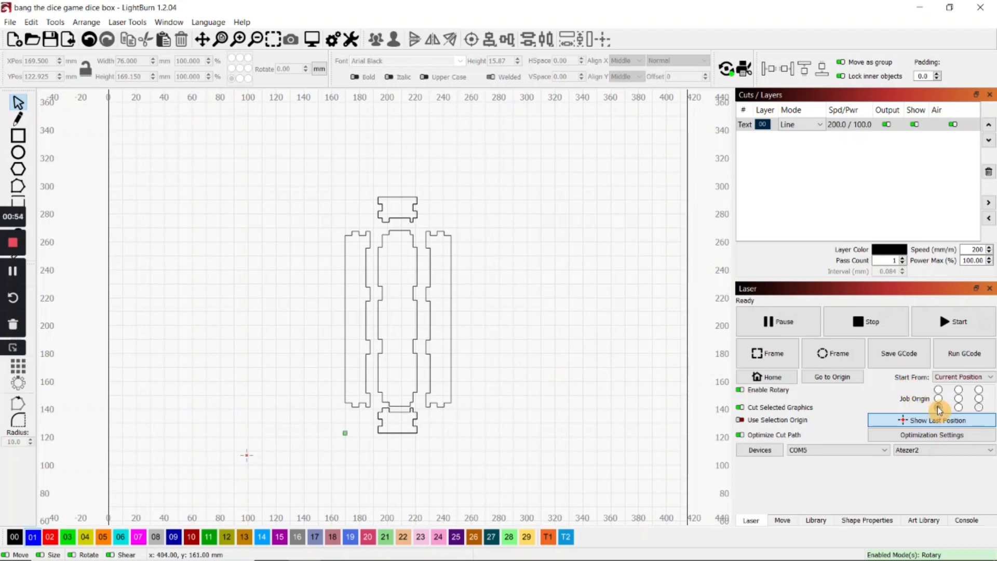
double_click(852, 129)
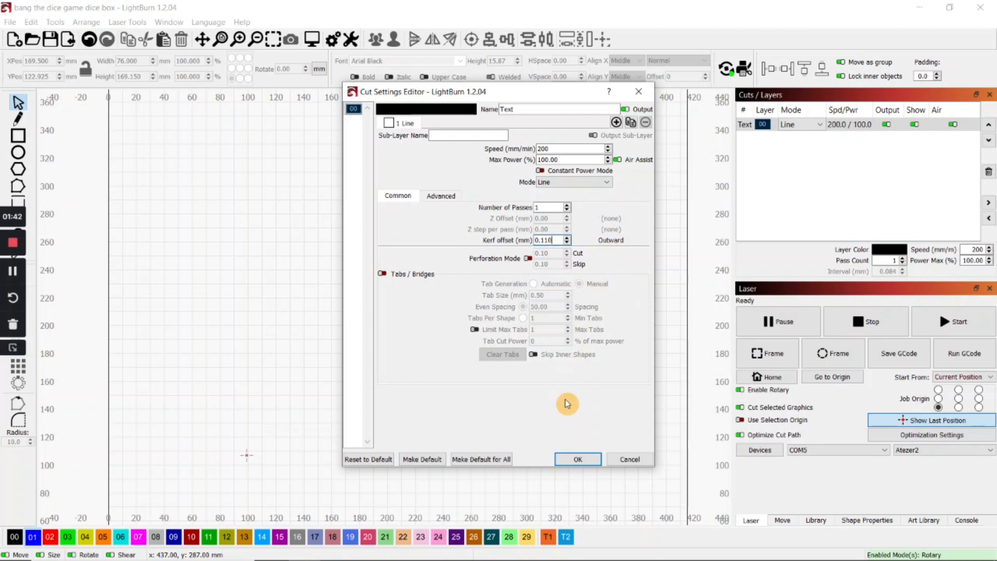
click(579, 460)
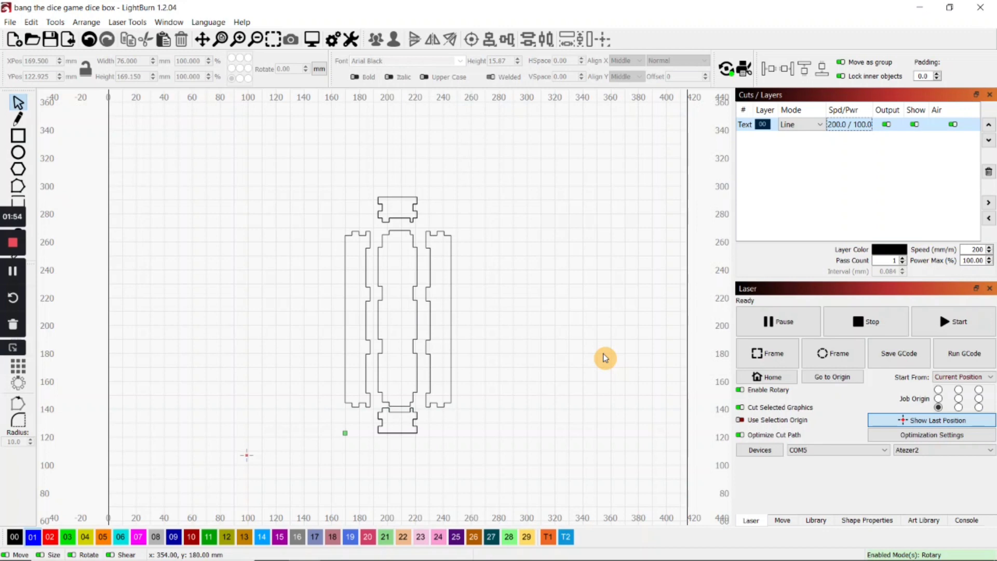
Select all the dice box panels, frame their cut area with the laser and start the cutting job.
click(766, 353)
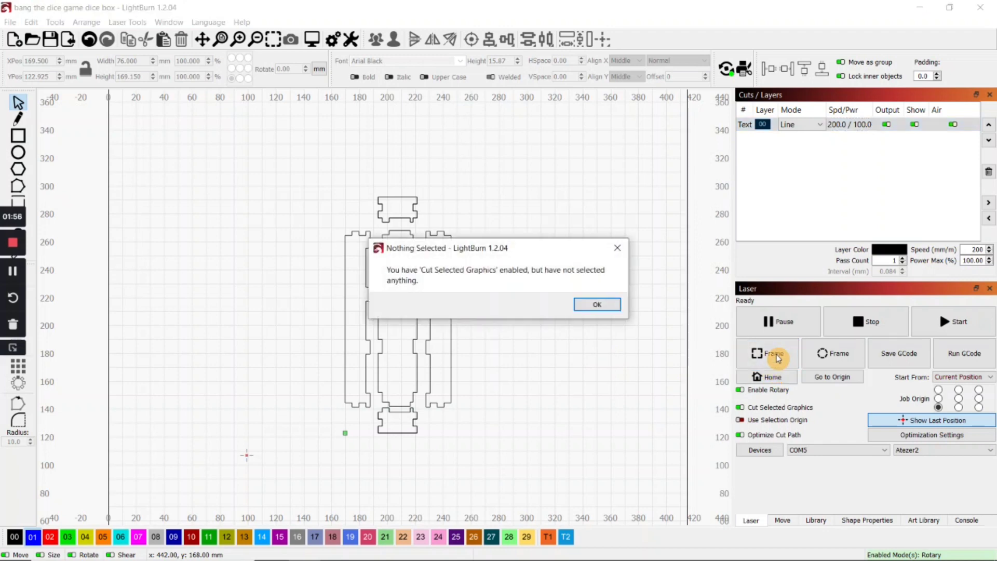
click(596, 305)
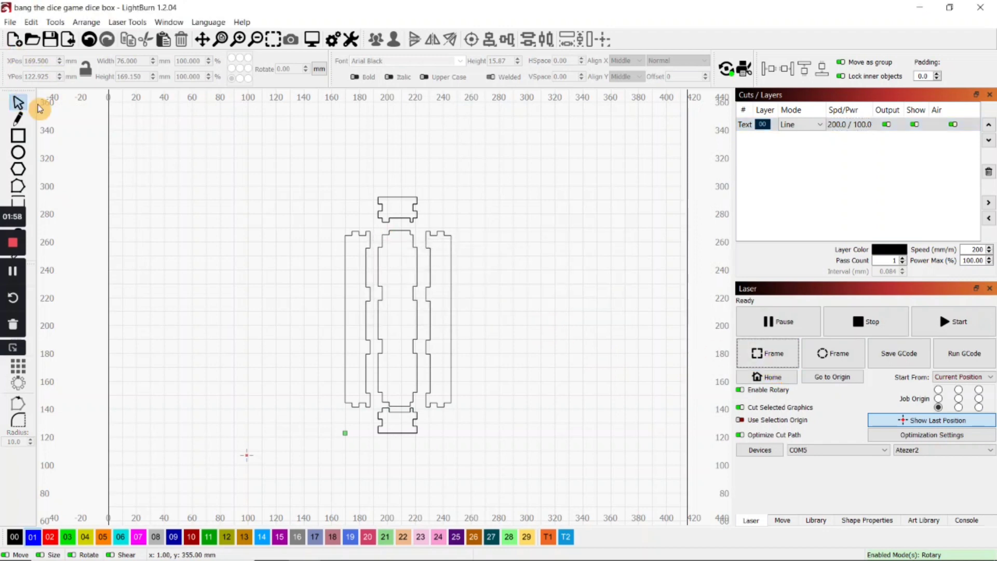
drag(323, 160, 548, 488)
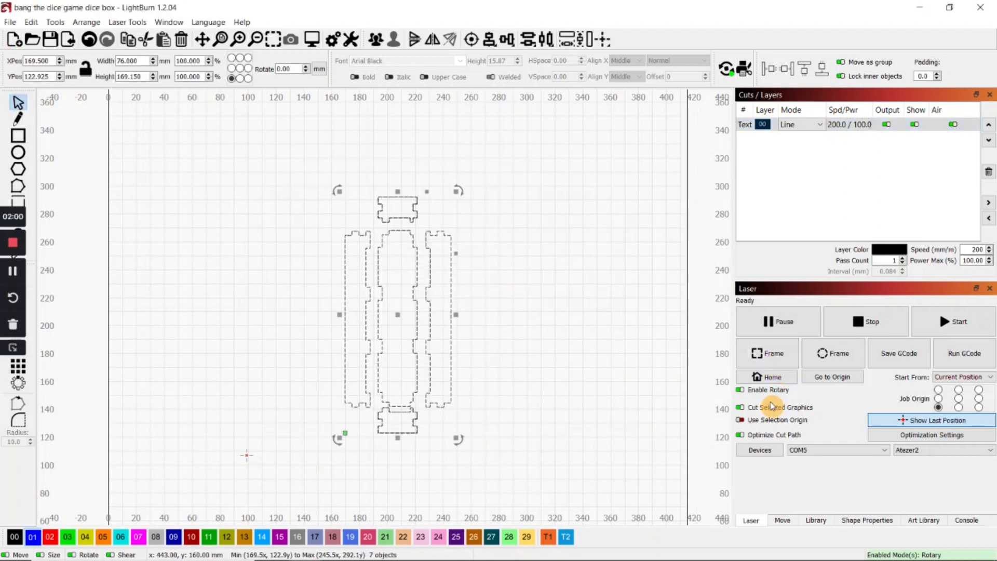
click(777, 361)
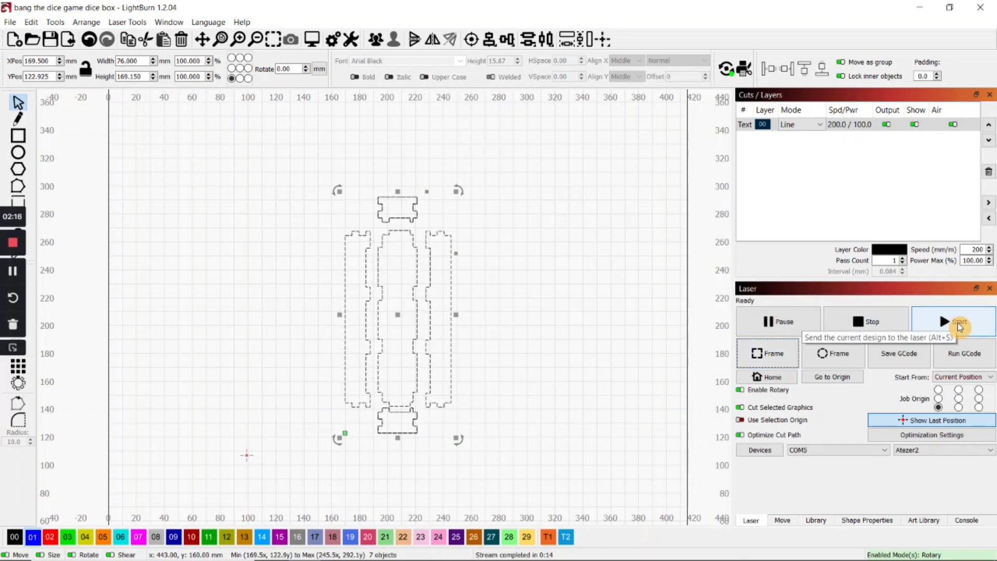
click(960, 325)
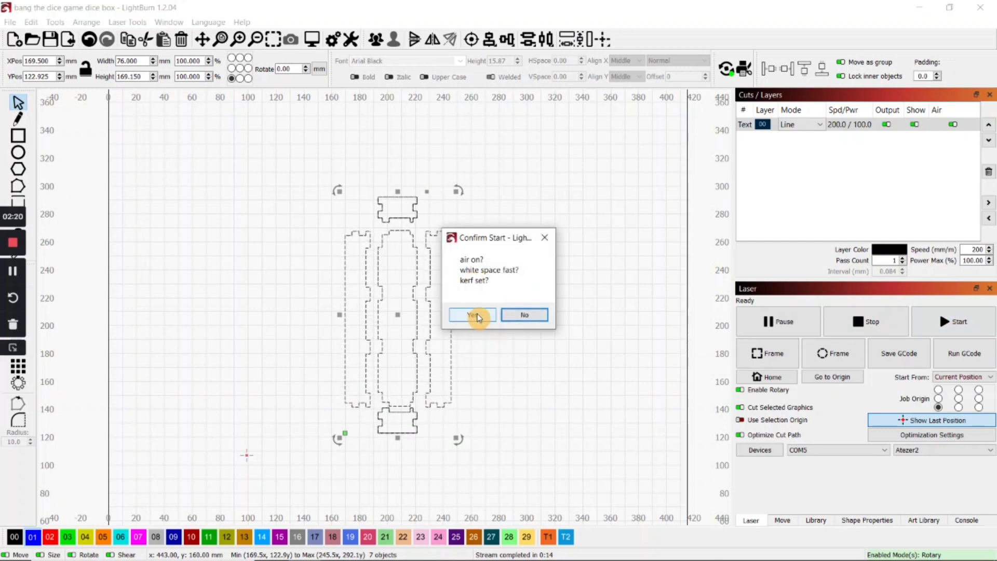
click(476, 316)
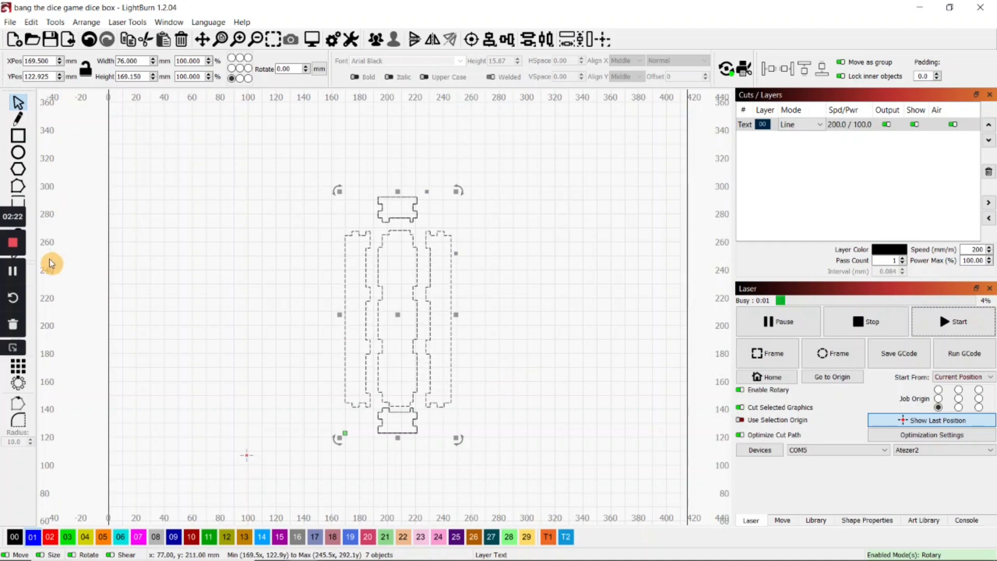
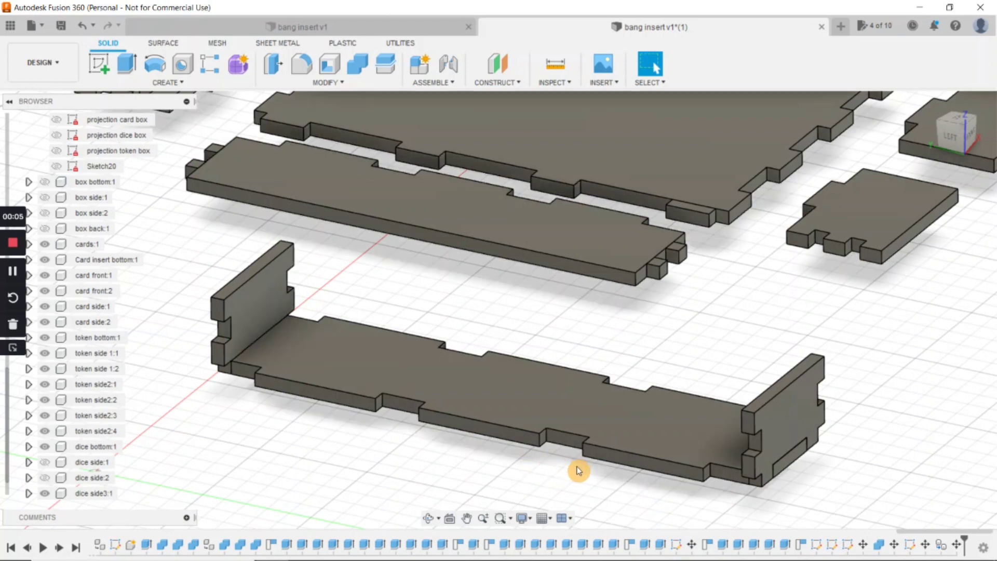
In Fusion 360, deepen the dice bottom's right end notch on its open long edge with a two-sided Extrude cut of 0 and 3 mm.
mouse_move(578, 471)
middle_down()
mouse_move(567, 474)
mouse_move(607, 480)
mouse_move(559, 470)
mouse_move(561, 478)
middle_up()
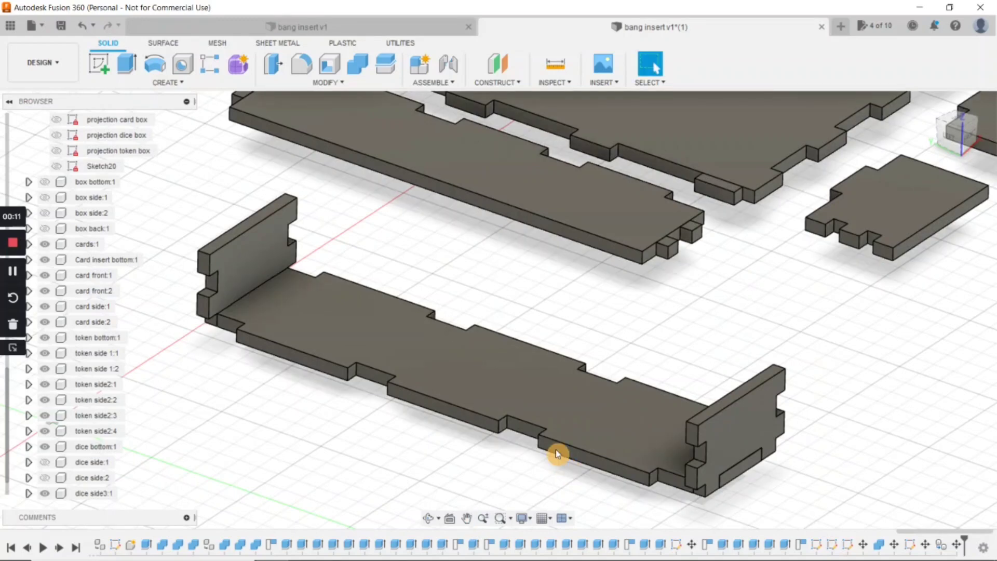
click(126, 63)
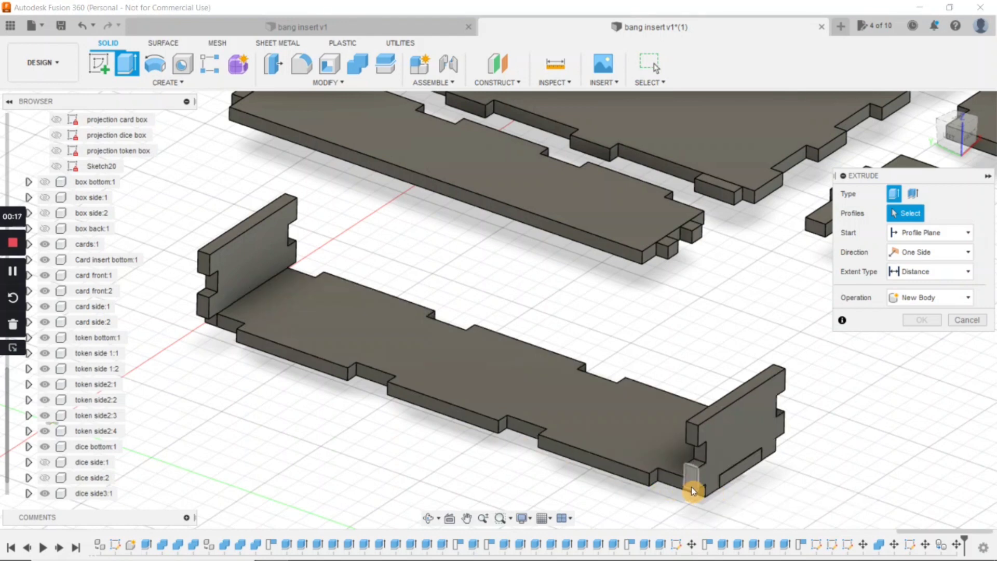
click(672, 484)
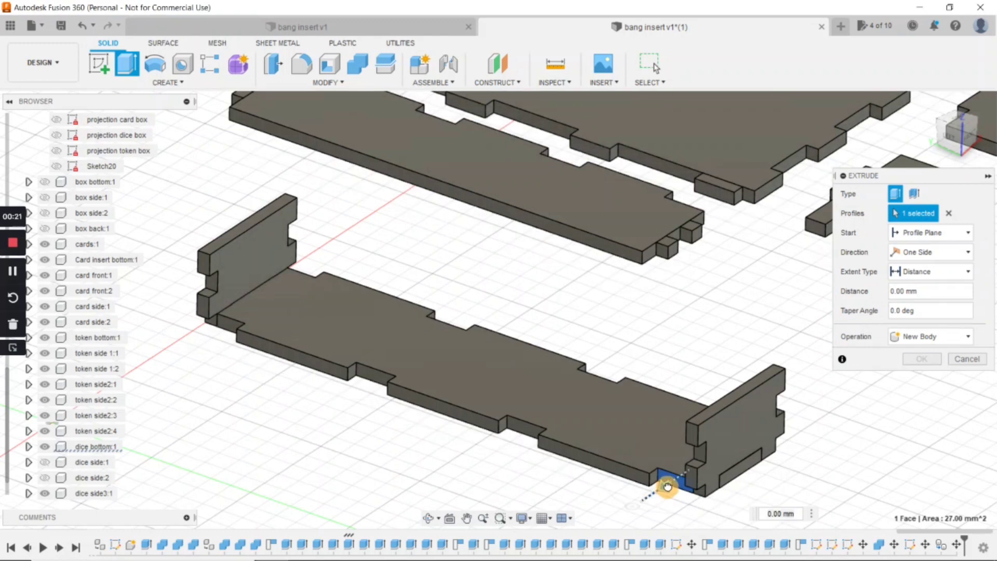
drag(671, 483, 670, 482)
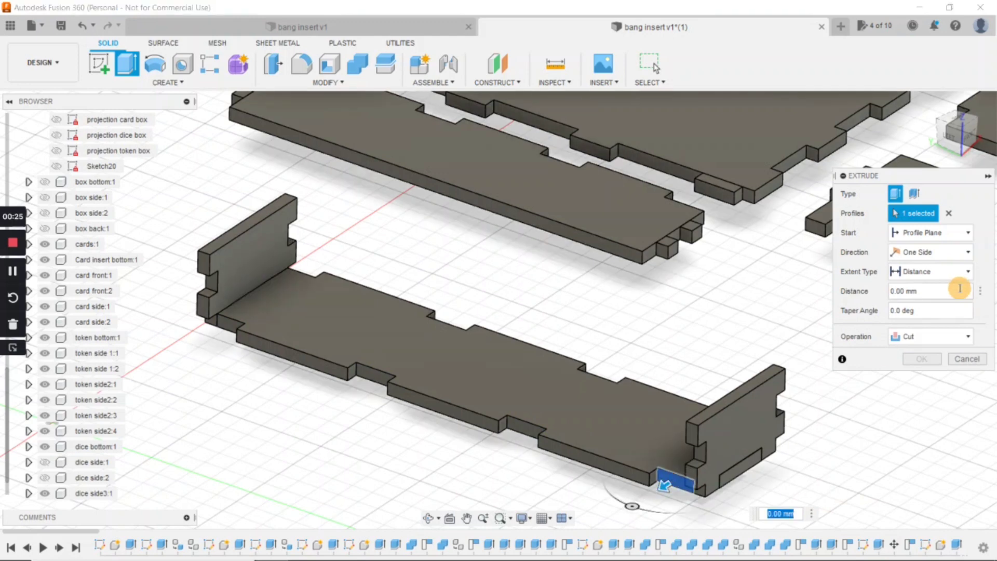
click(969, 255)
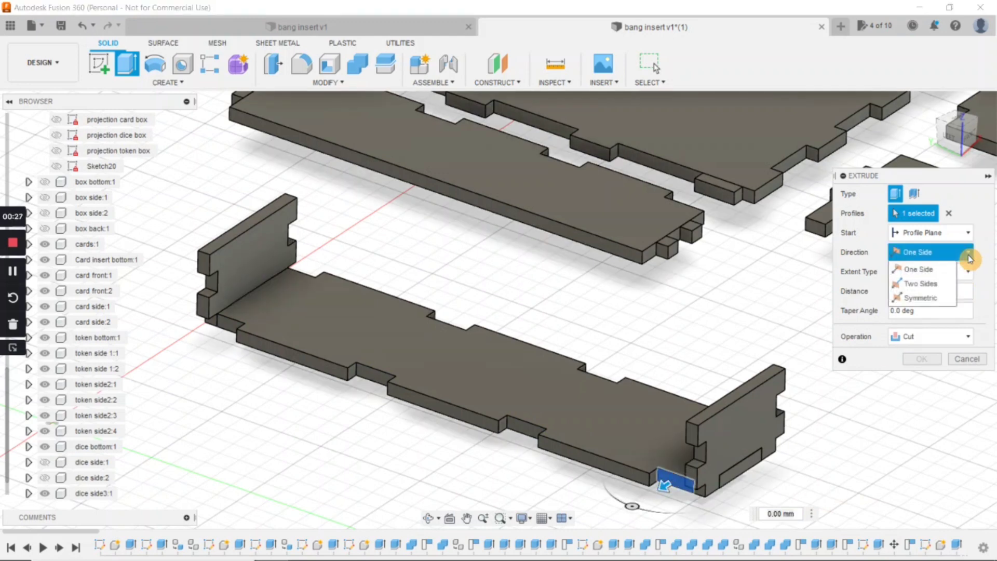
click(923, 278)
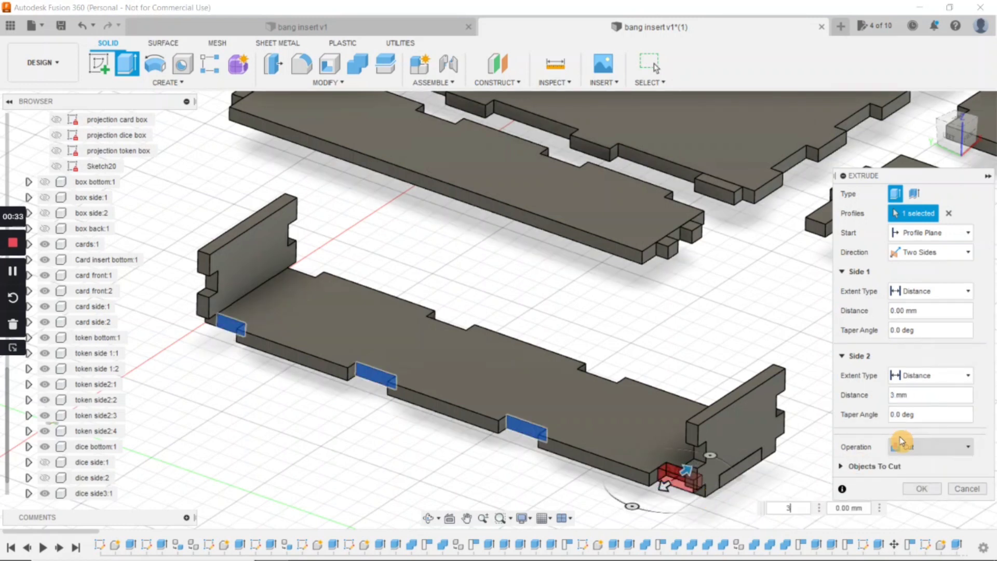
click(924, 451)
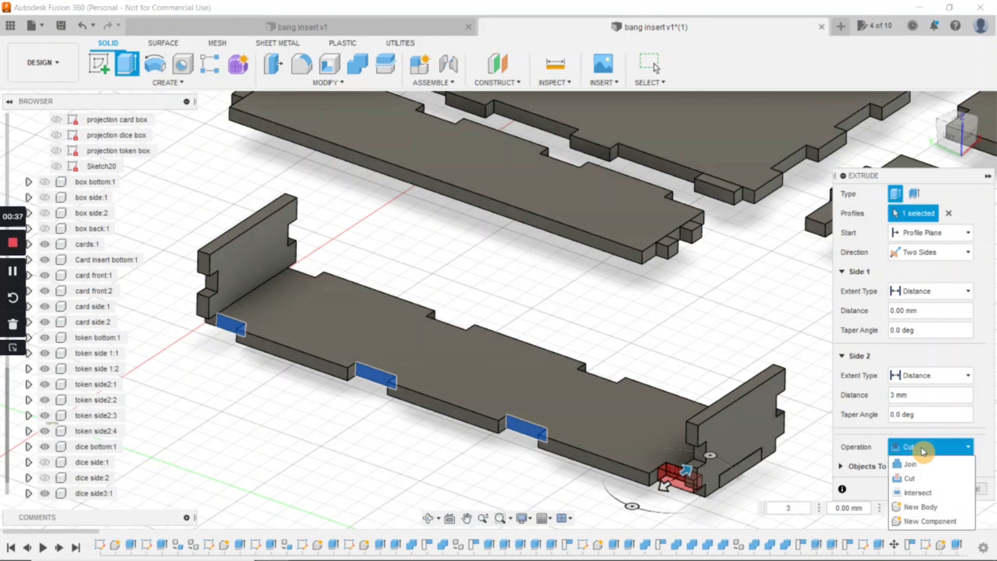
click(924, 522)
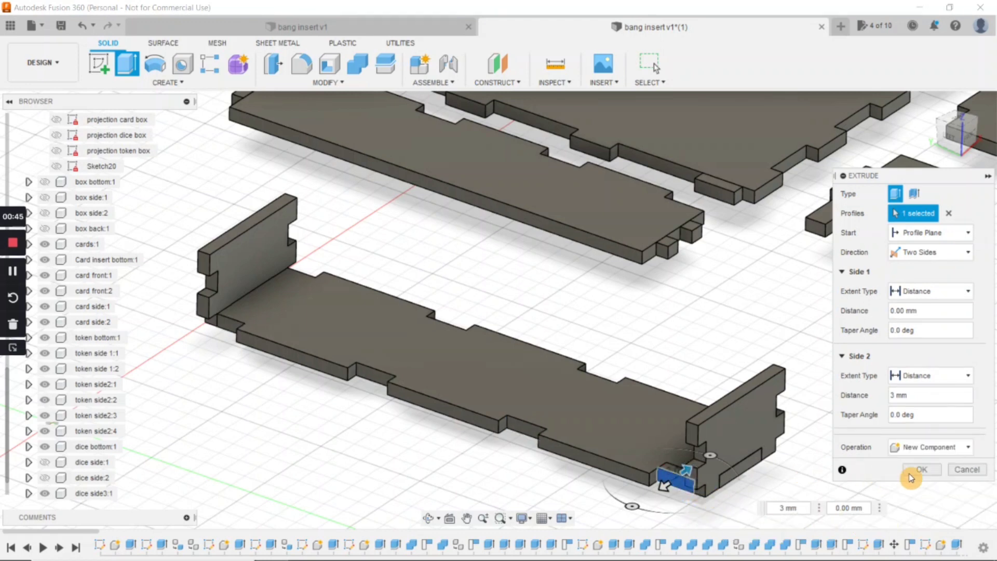
click(940, 447)
click(923, 475)
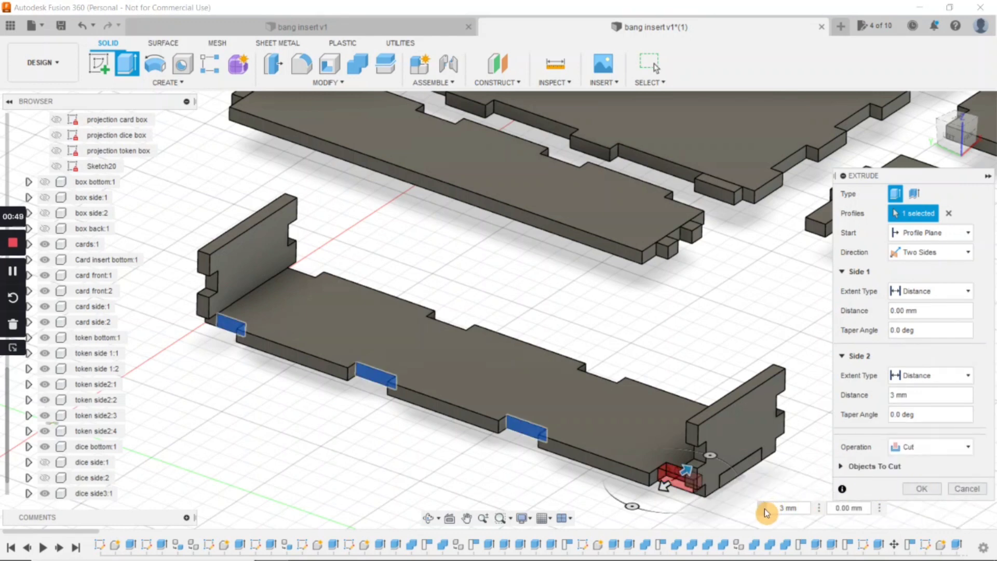
key(Return)
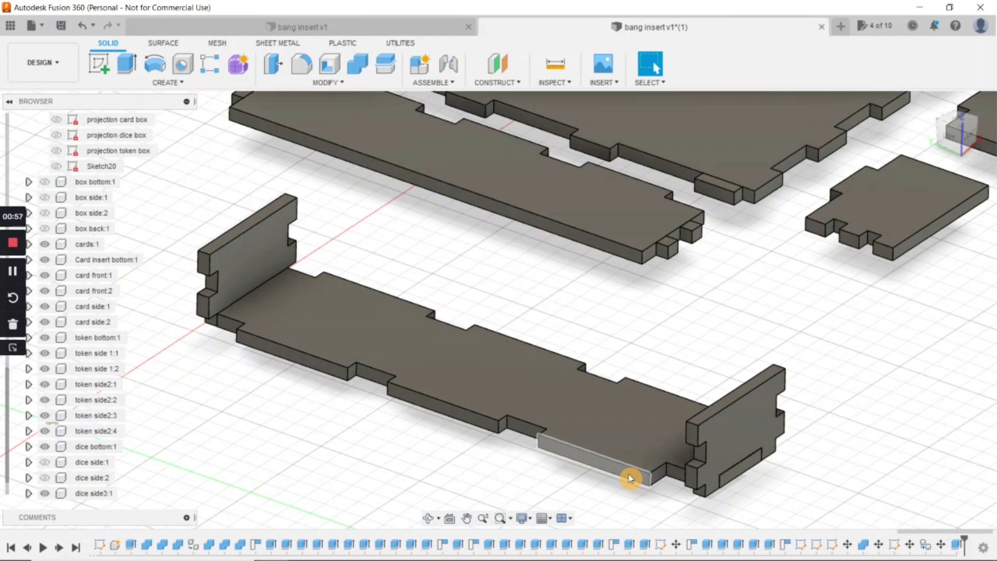
Try to cut the adjacent right-hand tab of the dice bottom with a two-sided extrusion of 3 mm each way.
key(e)
click(605, 462)
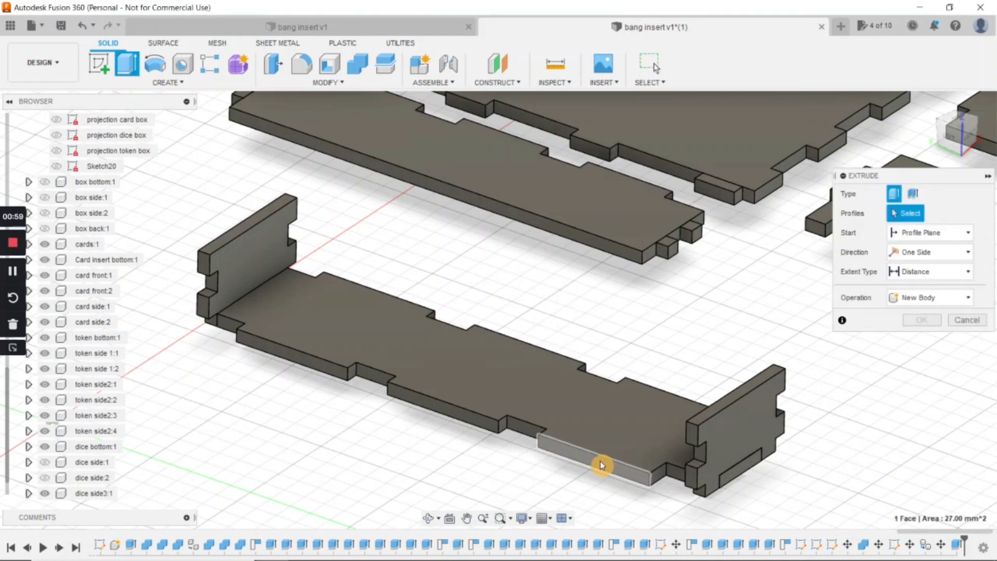
drag(592, 468, 602, 457)
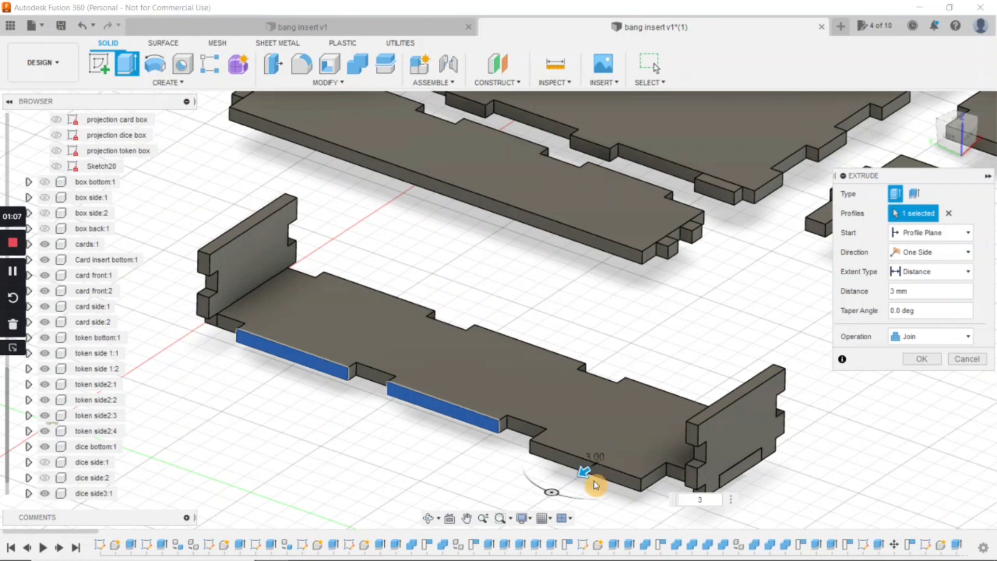
click(920, 274)
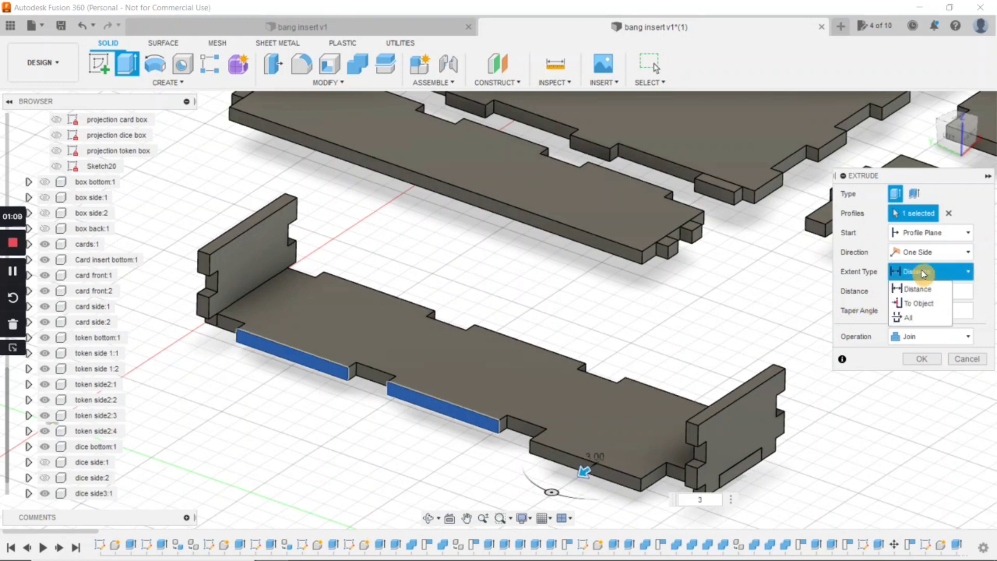
click(923, 274)
click(929, 251)
click(927, 286)
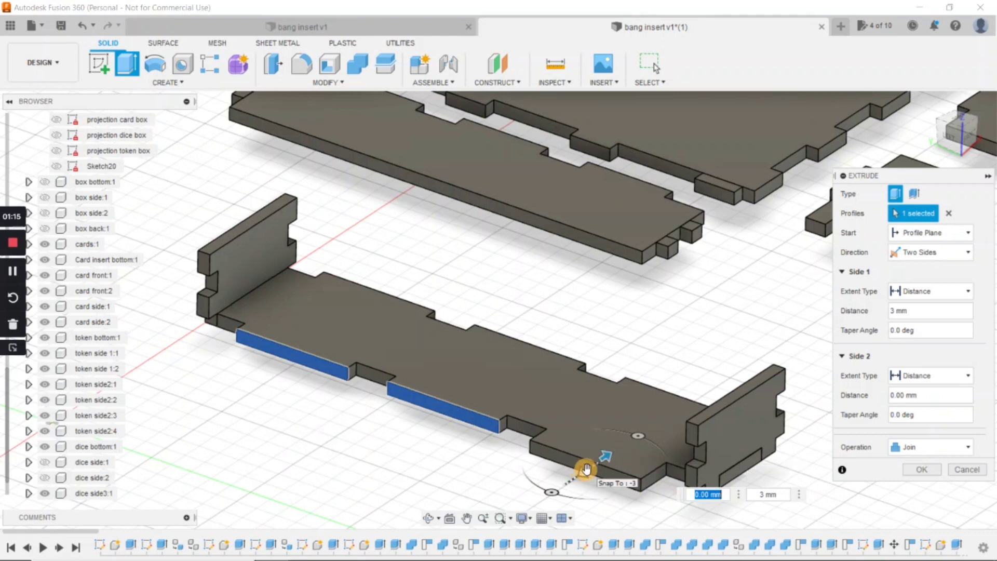
text(3)
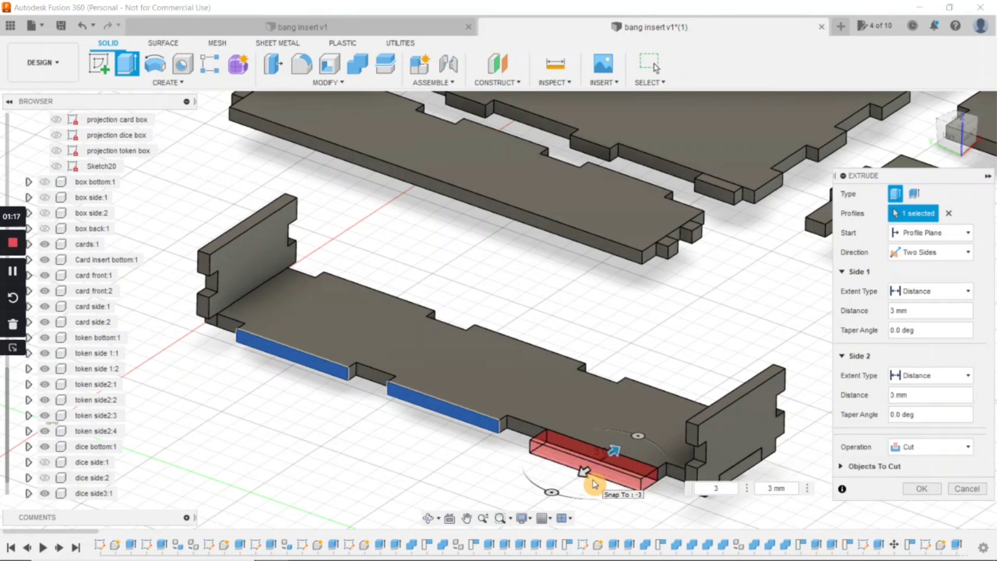
key(Return)
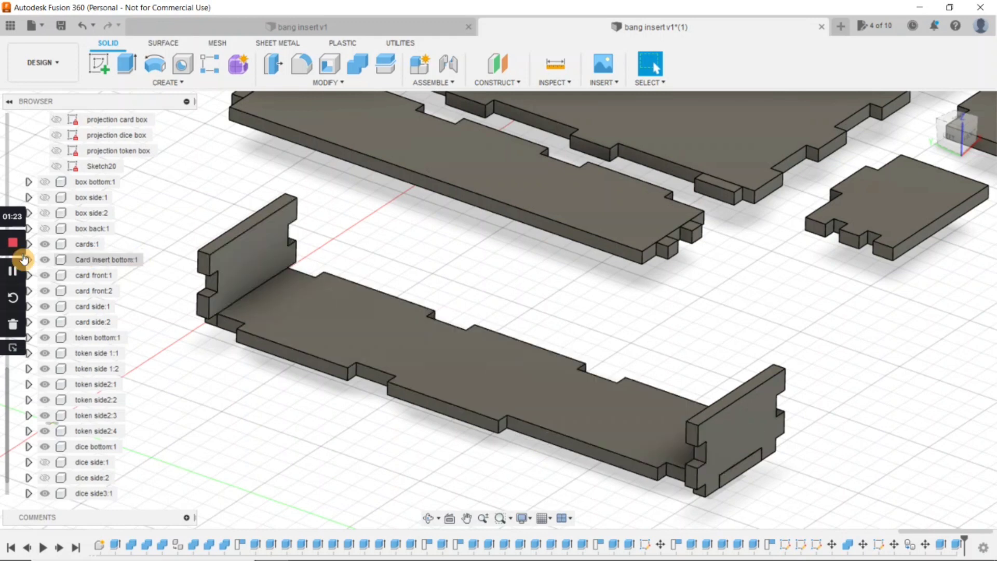
click(12, 271)
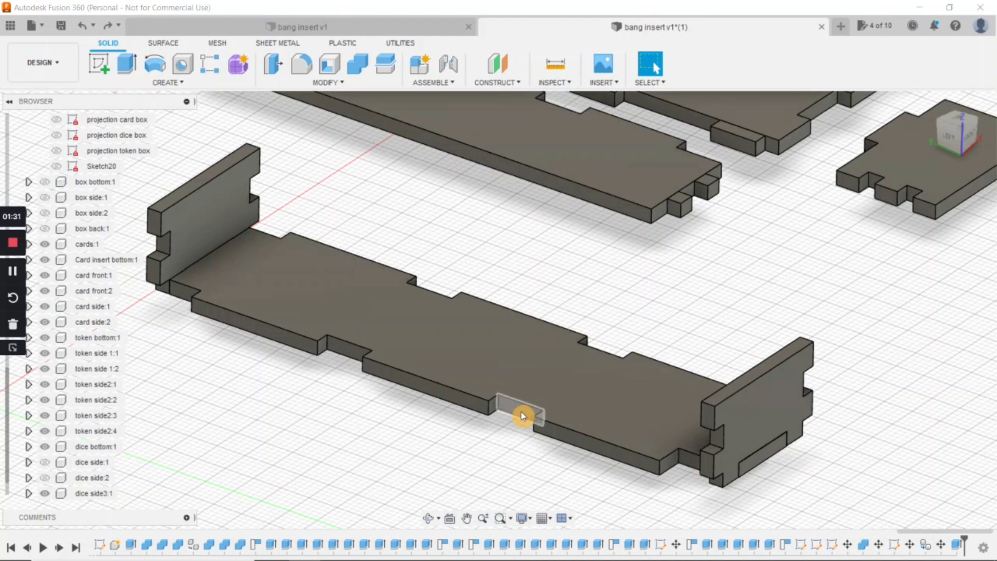
Cut the notch between the middle and right-hand tabs of the dice bottom with an extrusion of -3 mm.
click(519, 413)
text(e)
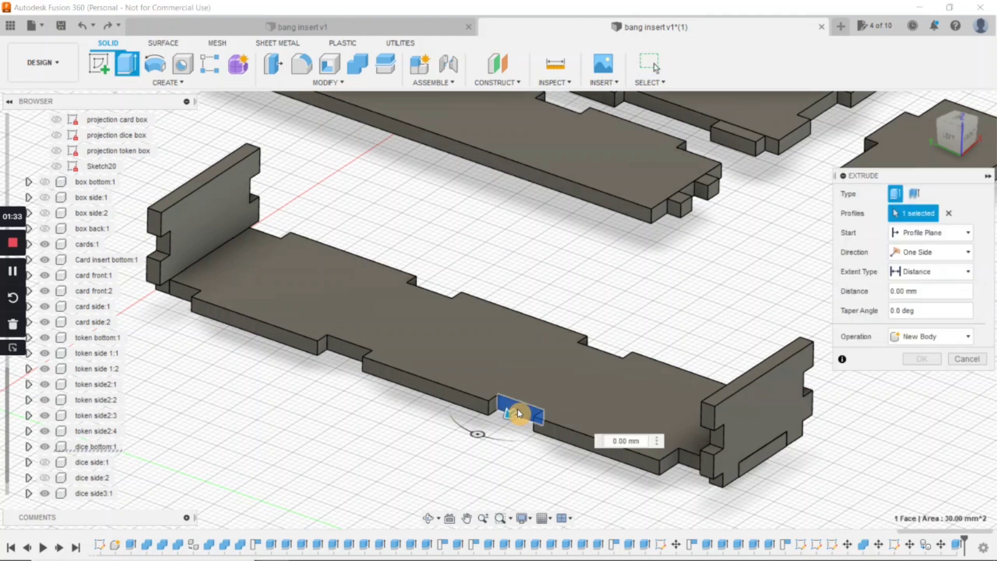
text(-3)
key(Return)
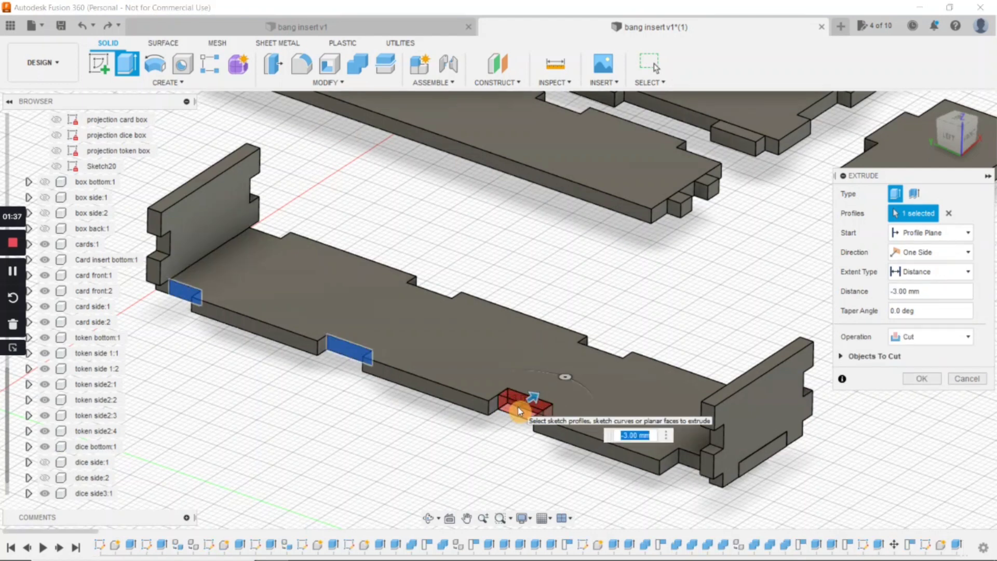
key(Return)
Cut the notch between the left-hand and middle tabs of the dice bottom with an extrusion of -3 mm.
click(348, 348)
key(e)
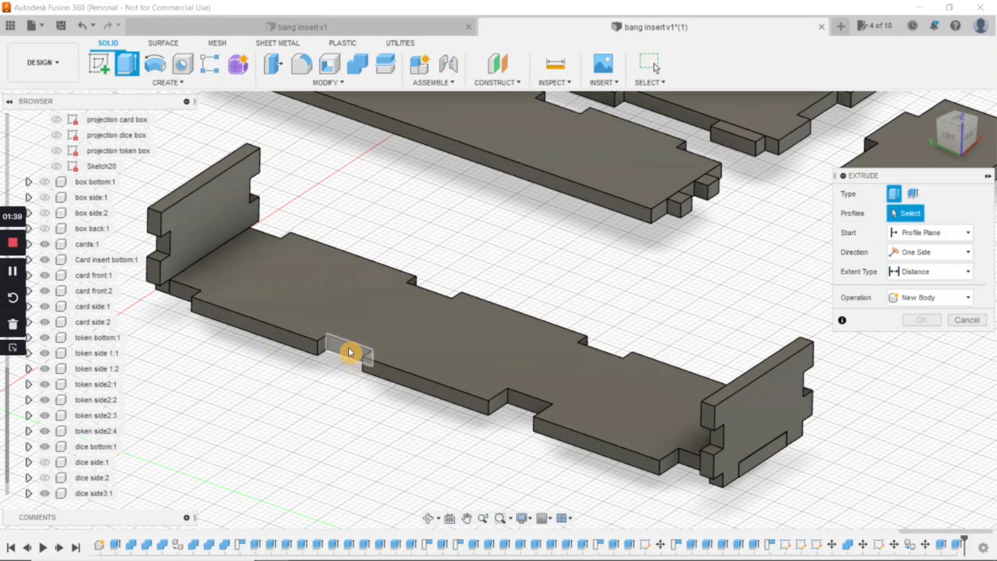
text(-3)
key(Return)
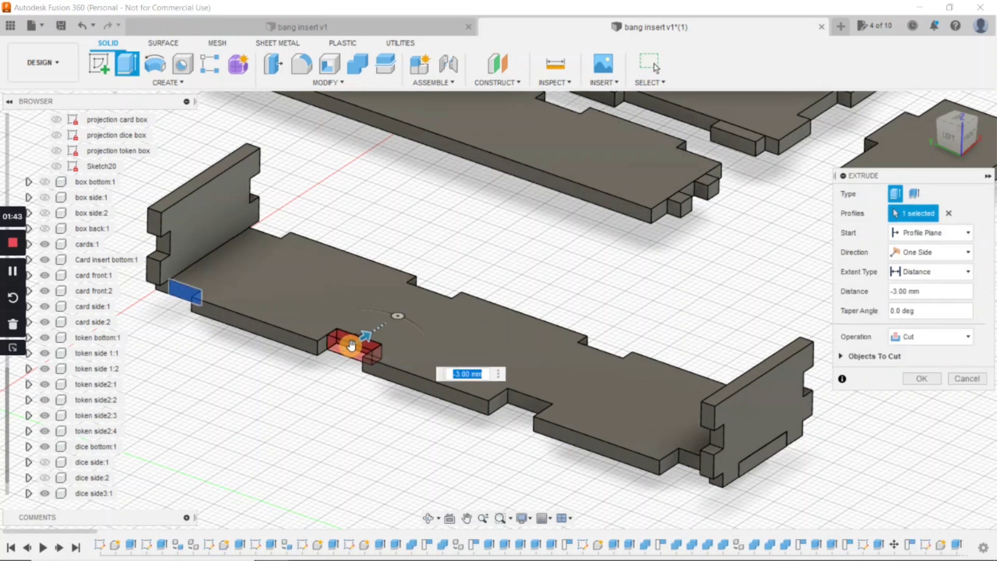
key(Return)
Cut the left end notch on the dice bottom's open long edge with an extrusion of -3 mm.
key(e)
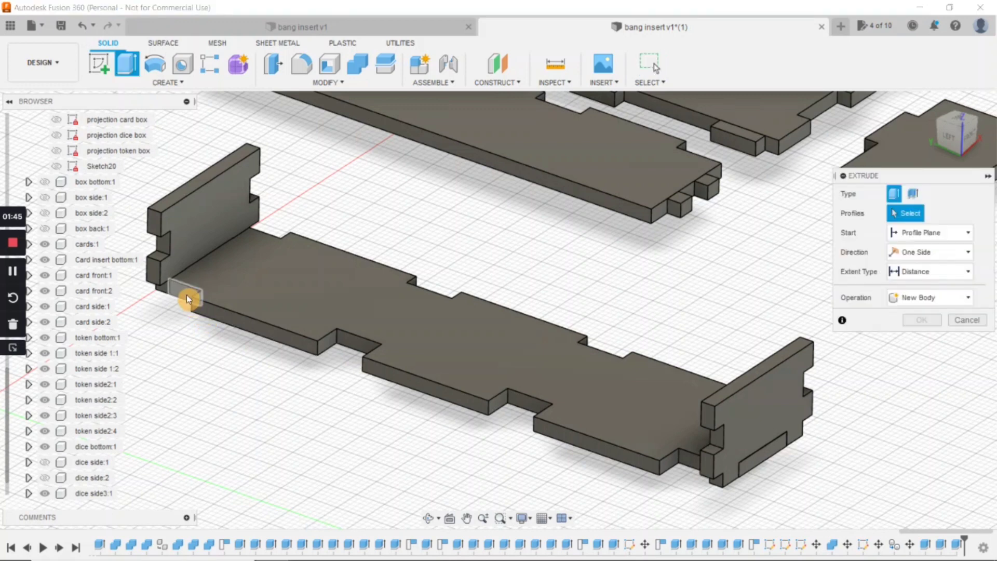
click(181, 295)
drag(182, 294, 189, 289)
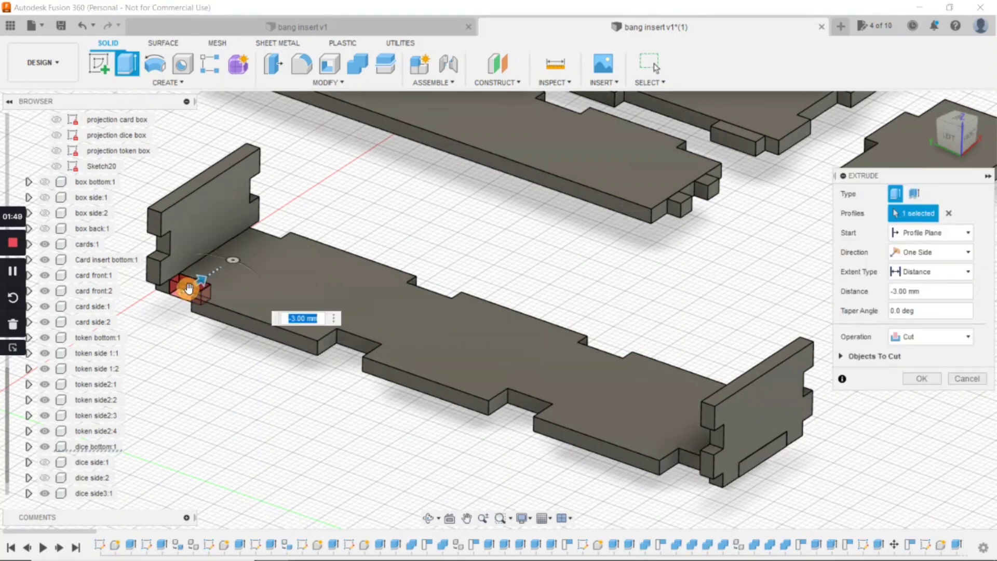
key(Return)
Cut back the left-hand tab on the dice bottom's open long edge with an extrusion of -3 mm.
key(e)
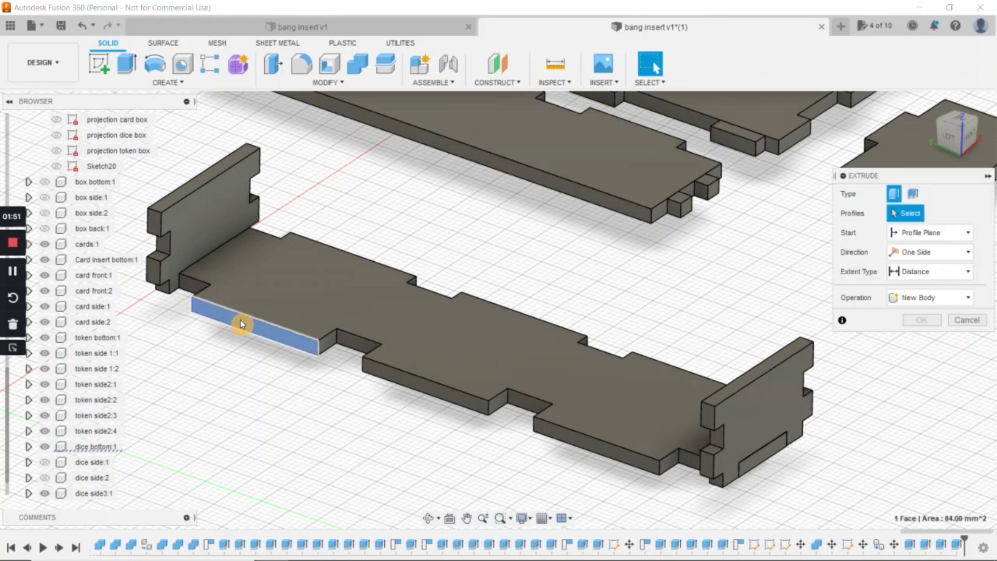
click(240, 324)
drag(234, 322, 240, 313)
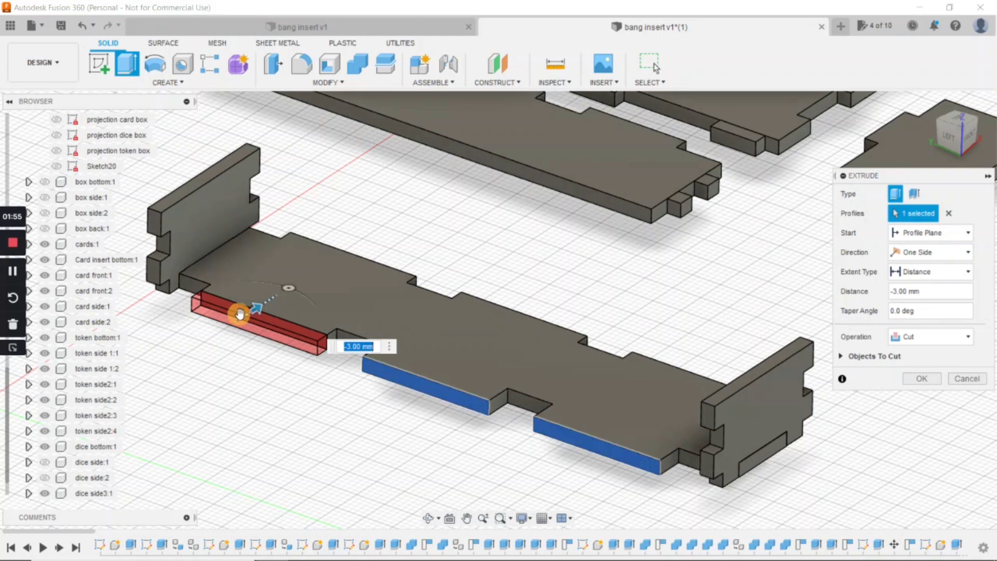
key(Return)
Cut back the middle and right-hand tabs on the dice bottom's open long edge to match the left-hand tab.
key(e)
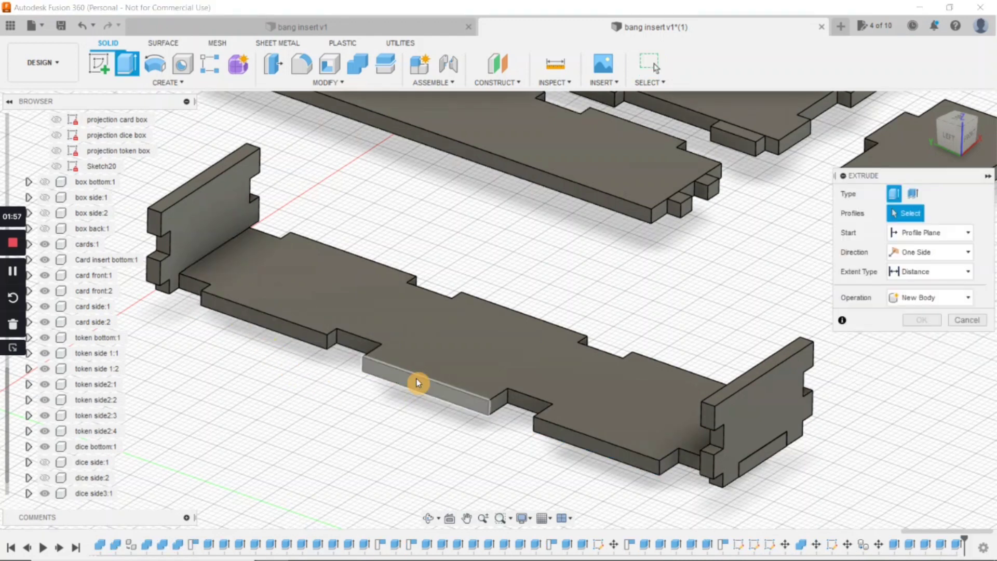
click(419, 384)
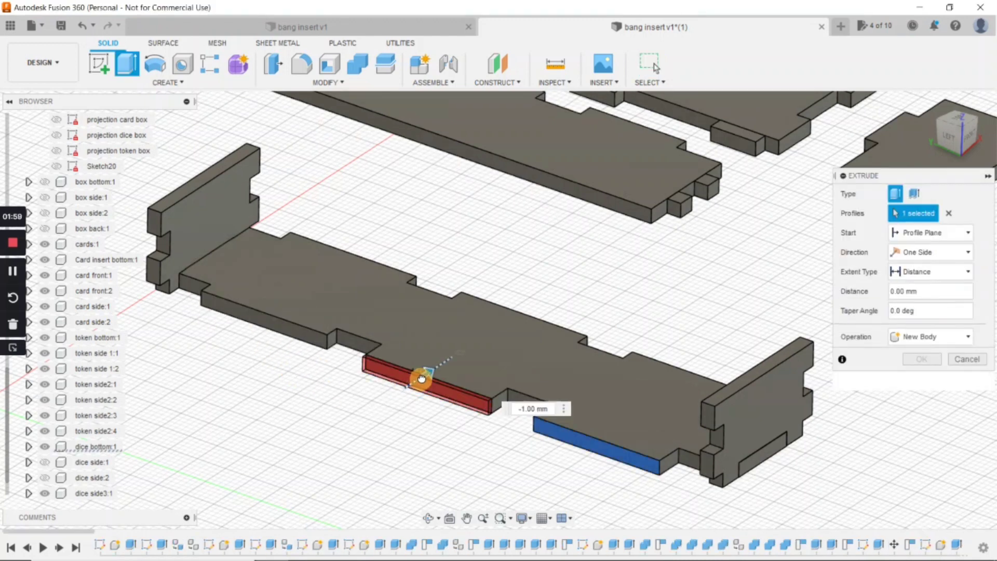
key(Return)
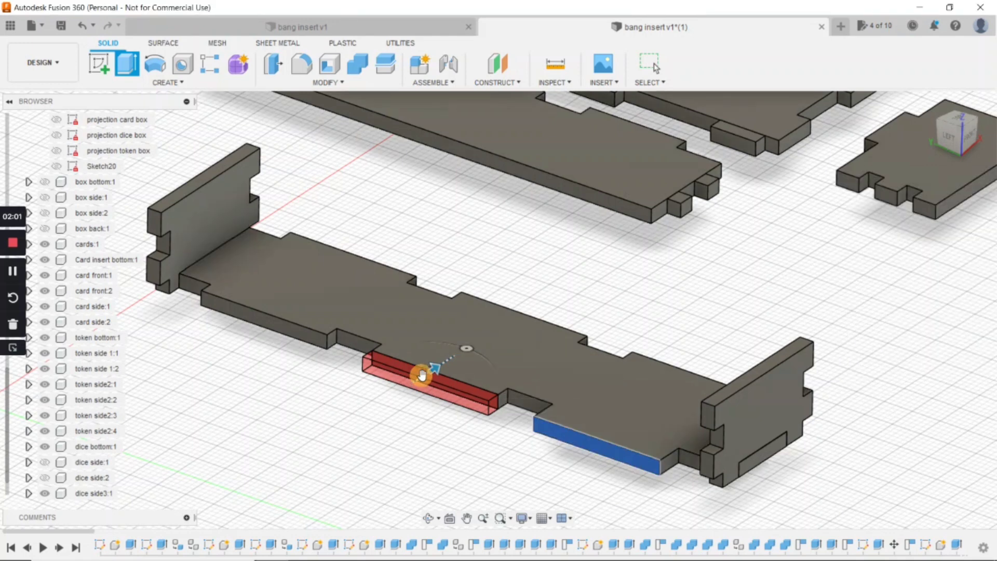
key(e)
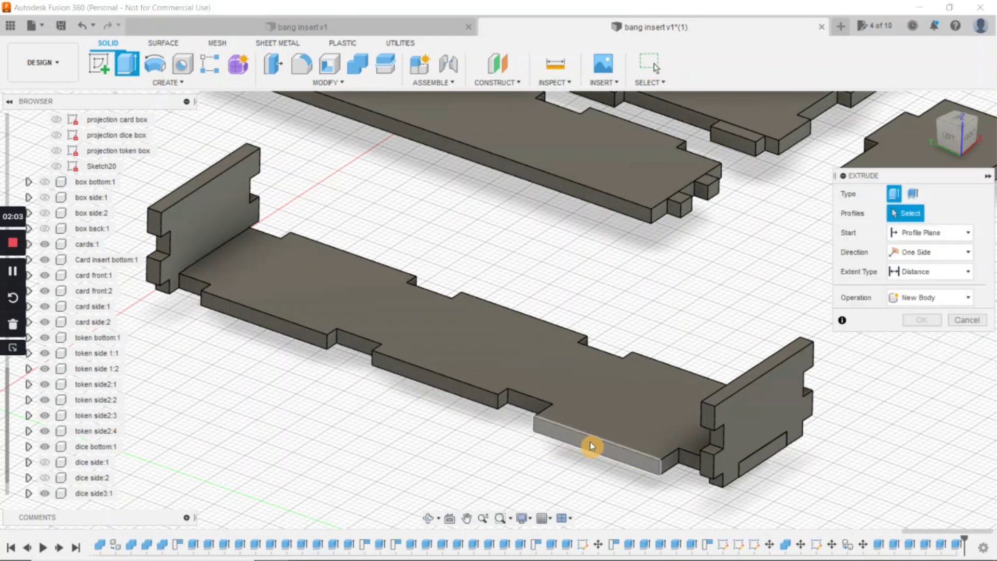
click(587, 444)
drag(583, 448, 590, 439)
key(Return)
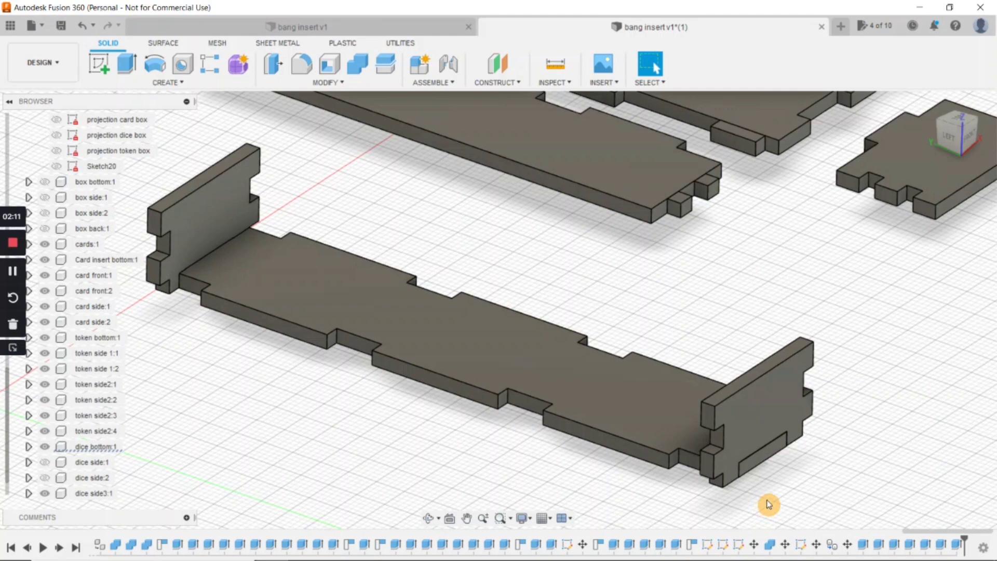
Cut the small lower corner face of the near dice side panel, facing the open long edge, with an extrusion of -3 mm.
shift+middle_drag(769, 504, 790, 403)
shift+middle_drag(777, 455, 798, 440)
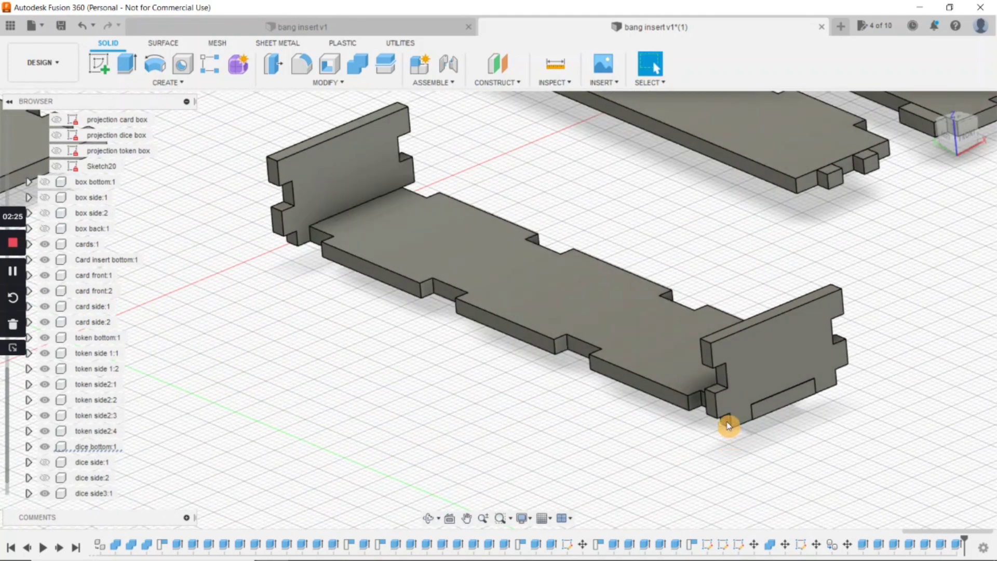
key(e)
click(720, 420)
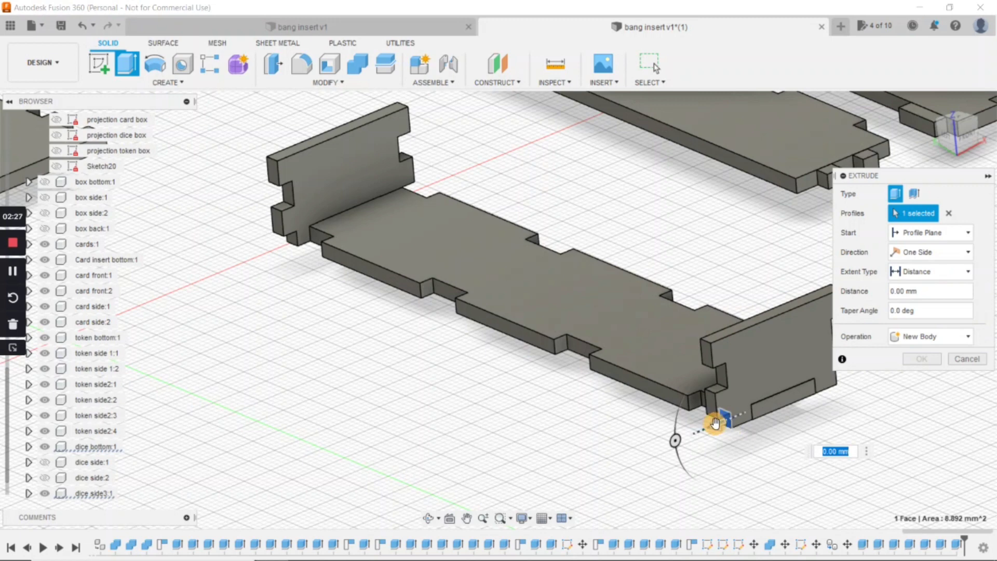
drag(715, 423, 724, 424)
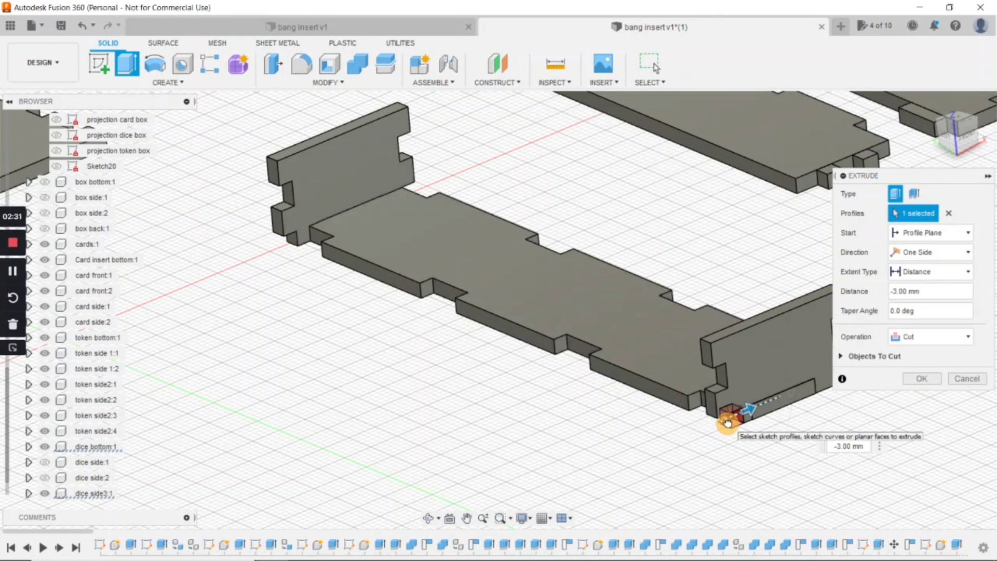
key(Return)
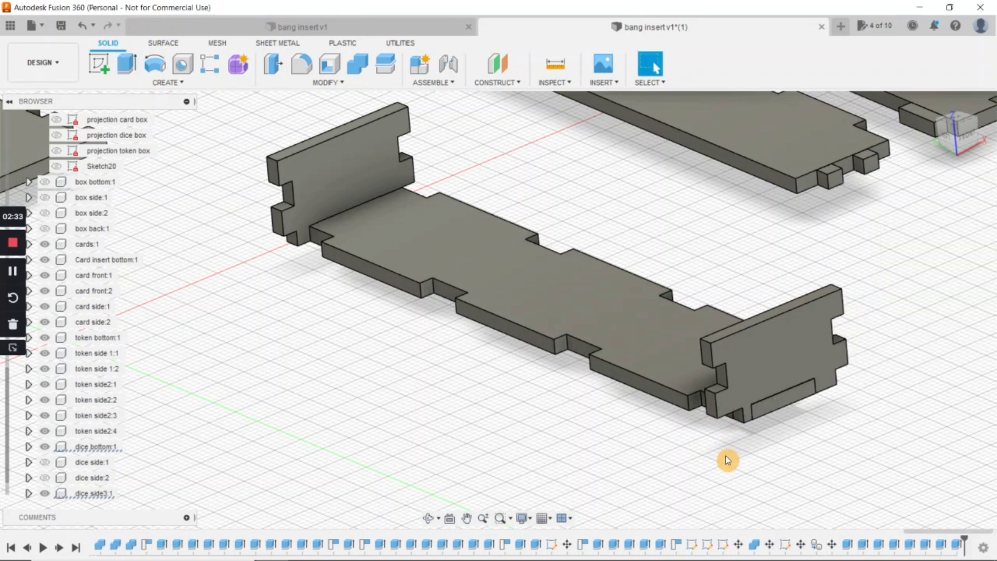
Try to cut the lower edge tab of the near dice side panel with an extrusion of -3 mm, and undo it.
key(e)
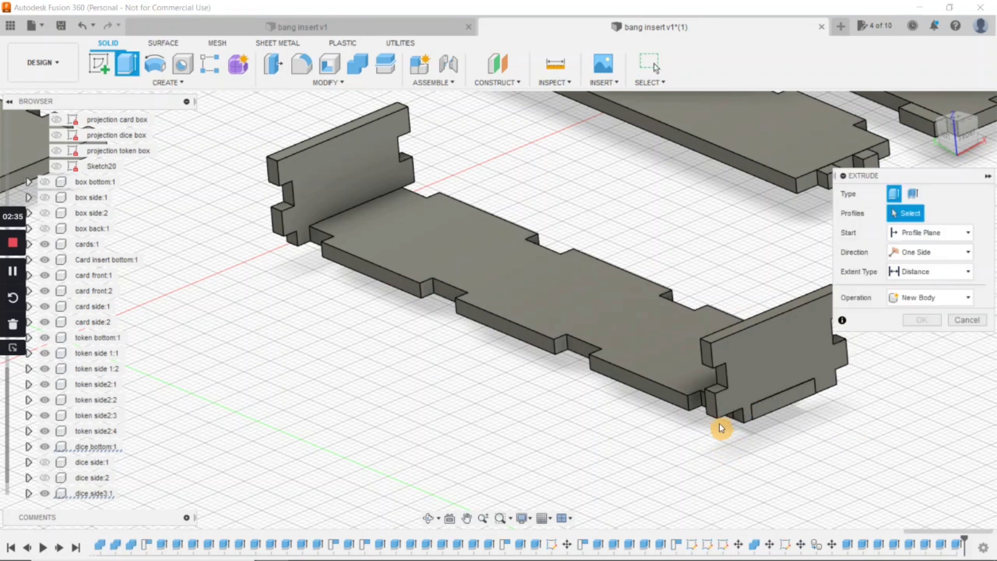
click(716, 412)
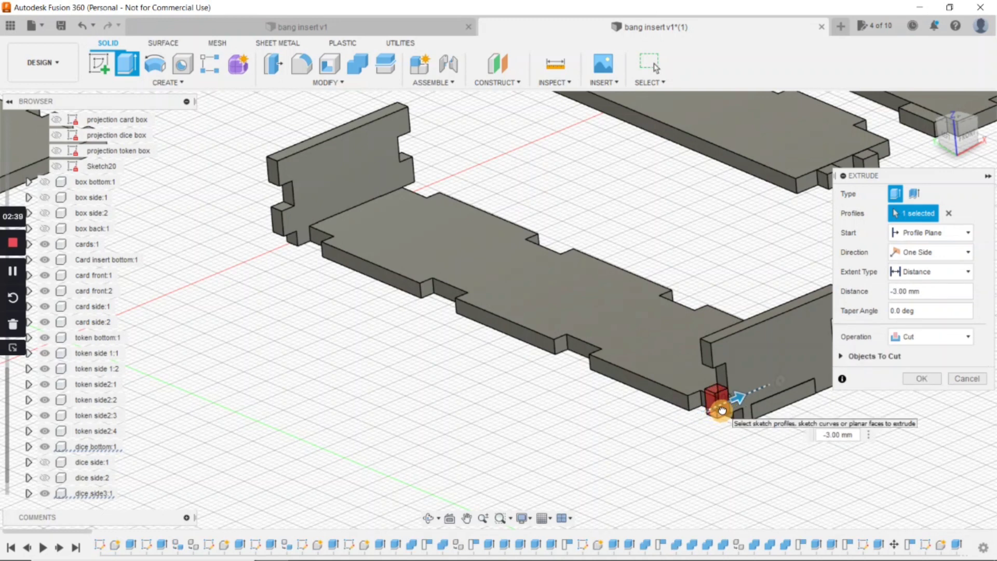
key(Return)
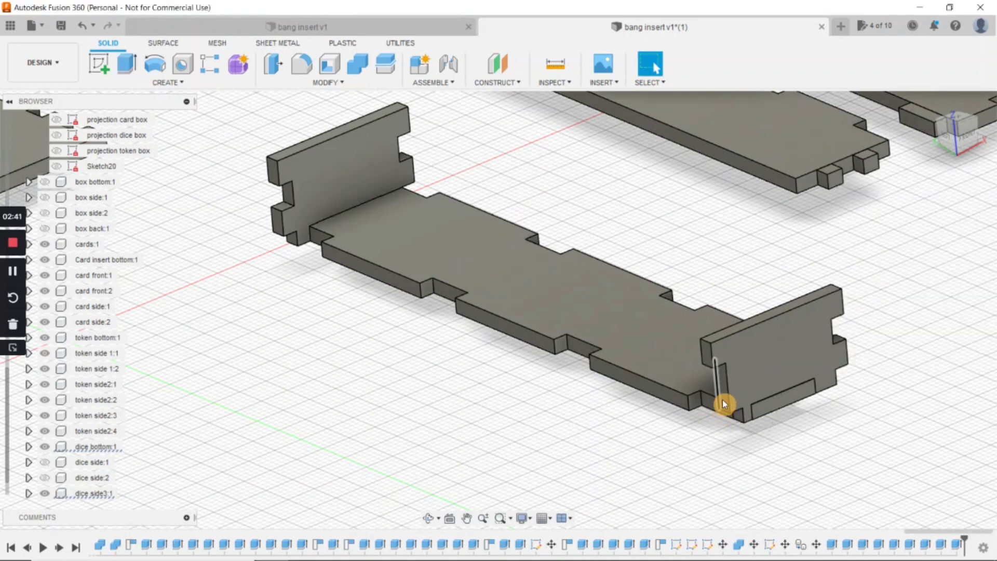
key(ctrl+z)
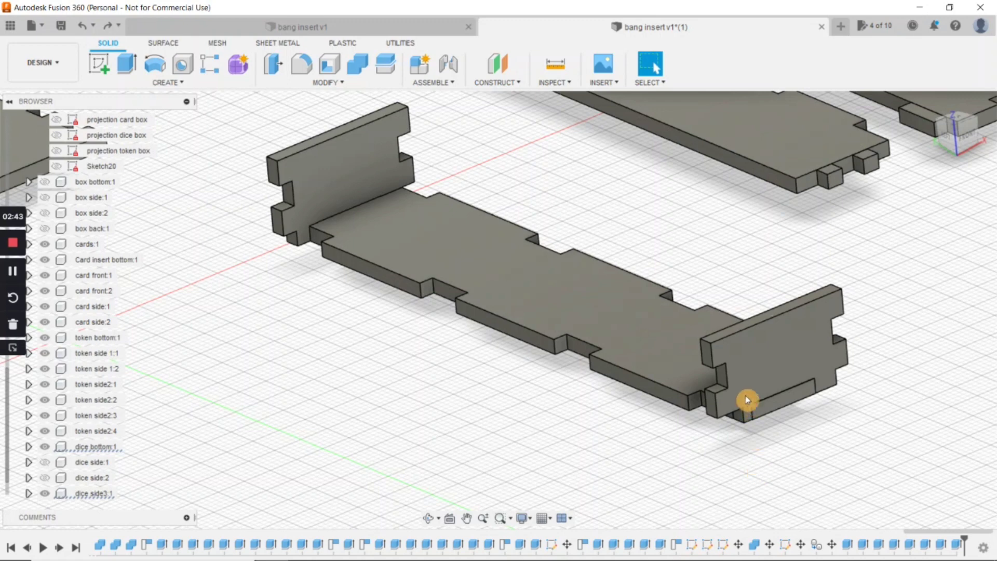
Deepen the notch between the upper and lower edge tabs of the near dice side panel with an extrusion of -3 mm.
key(e)
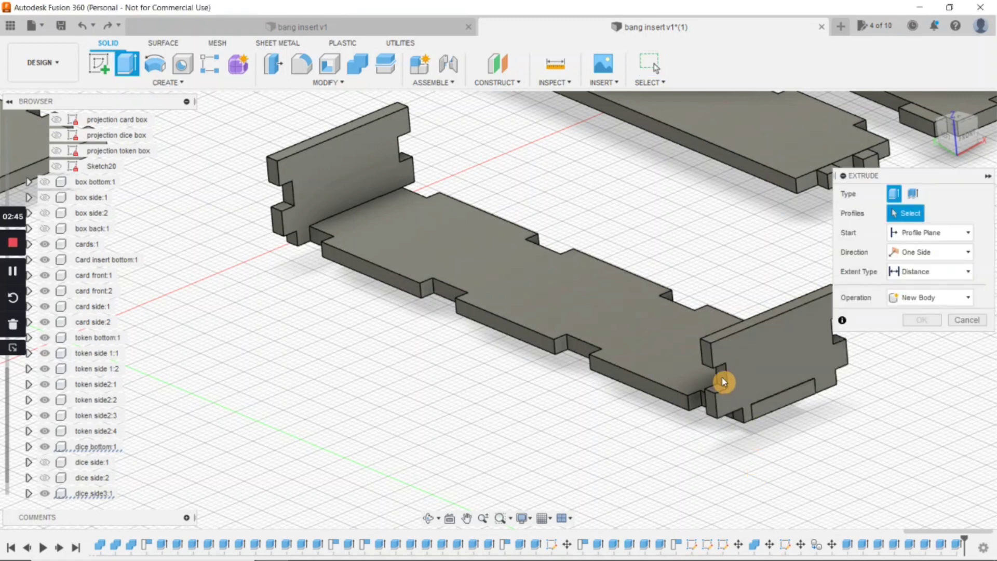
click(726, 382)
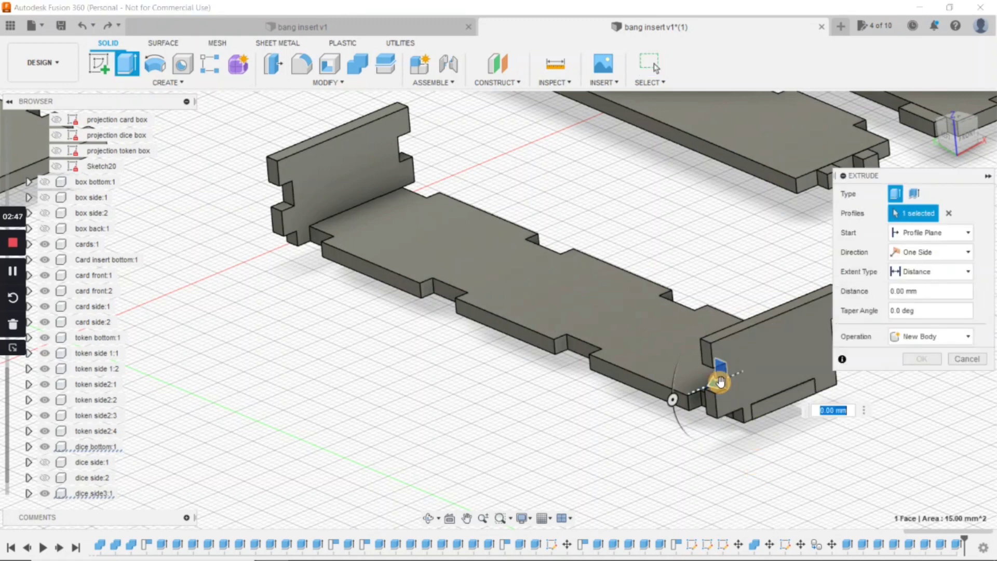
drag(720, 383, 733, 382)
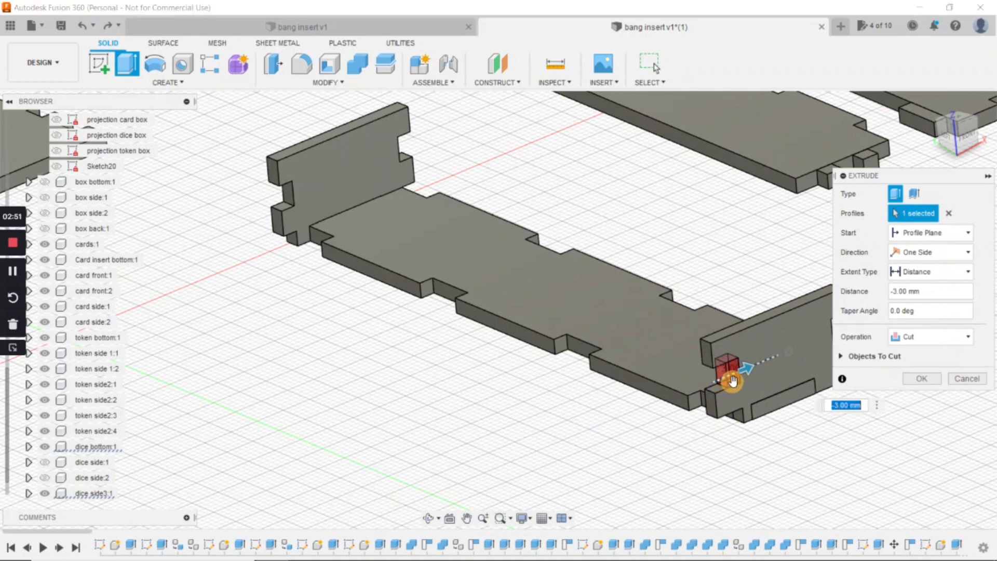
key(Return)
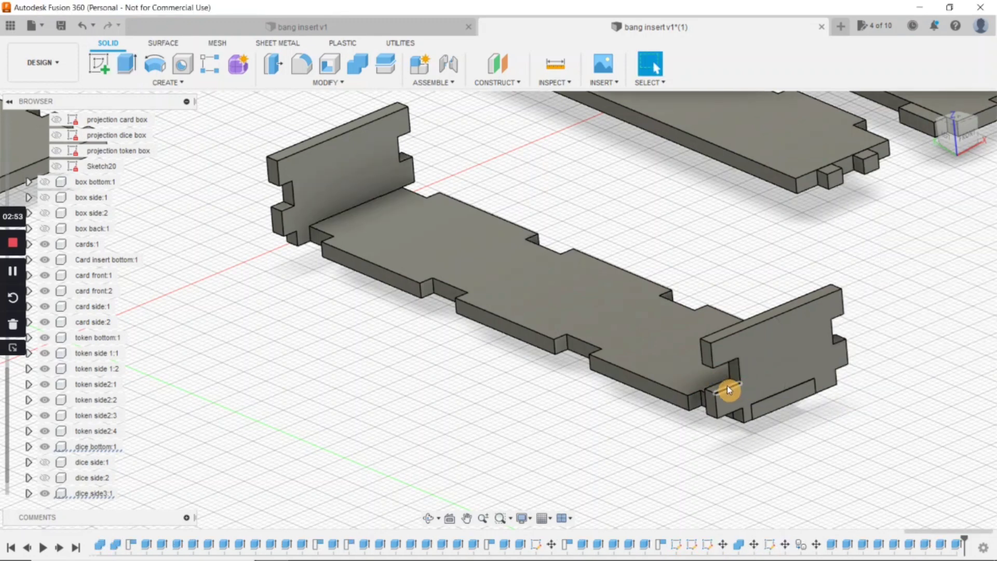
Cut back the lower and upper edge tabs of the near dice side panel by the same depth as the notch.
key(e)
click(714, 403)
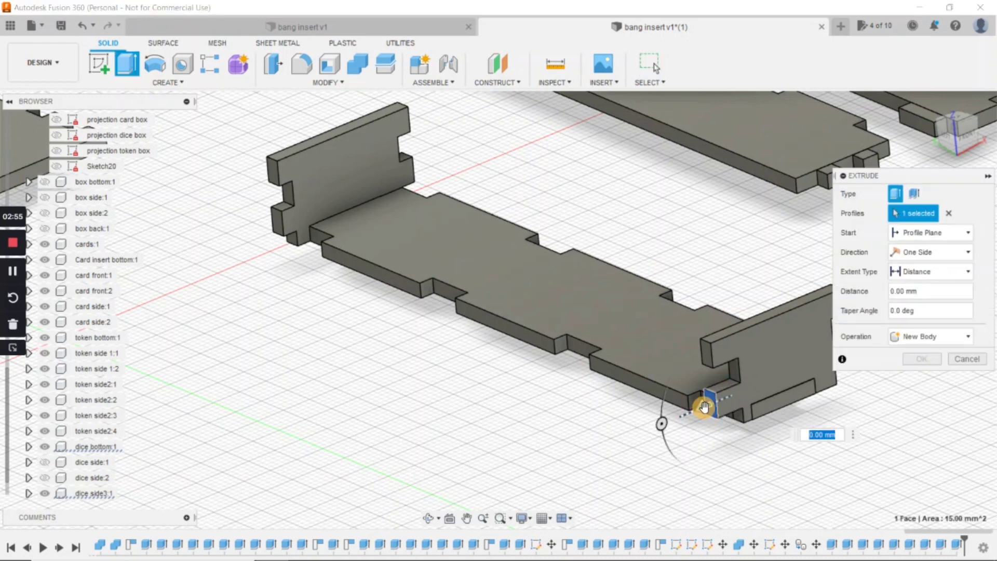
drag(713, 406, 716, 404)
key(Return)
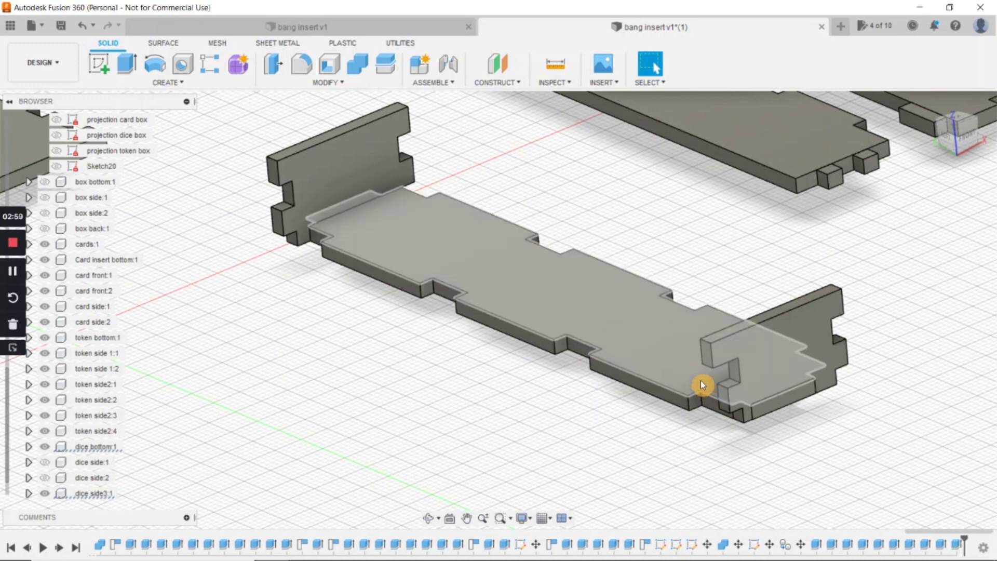
key(e)
click(705, 355)
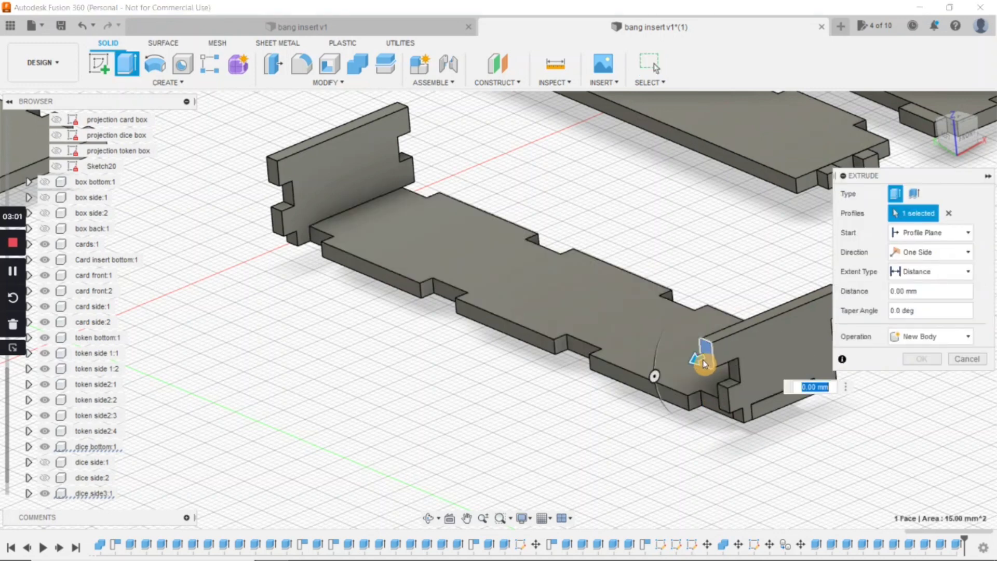
drag(705, 360, 708, 360)
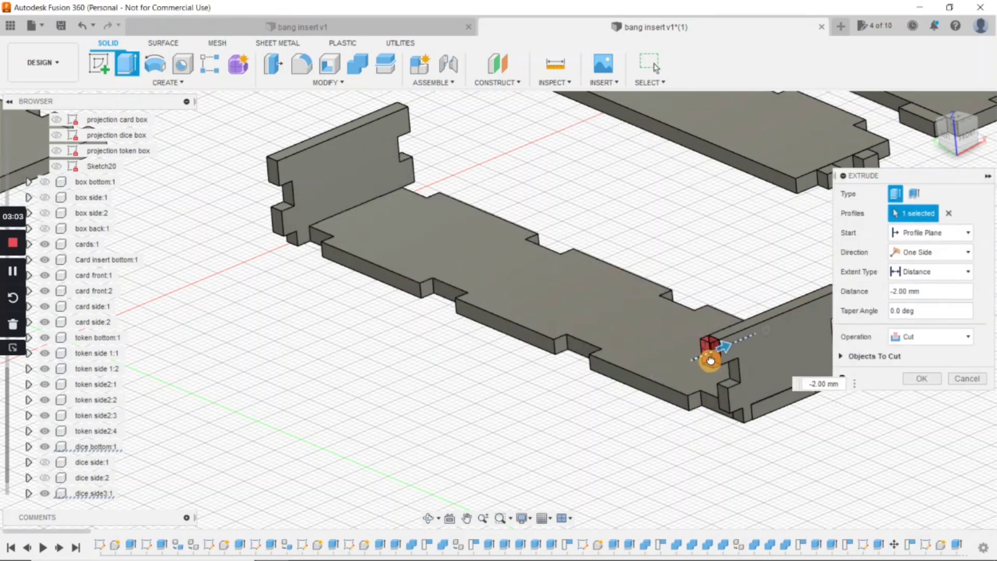
key(Return)
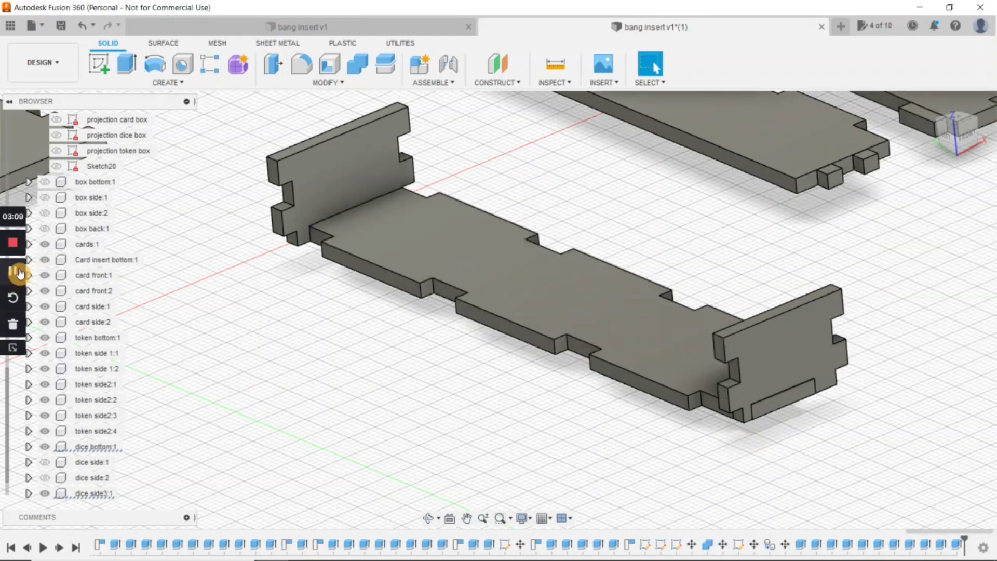
click(18, 272)
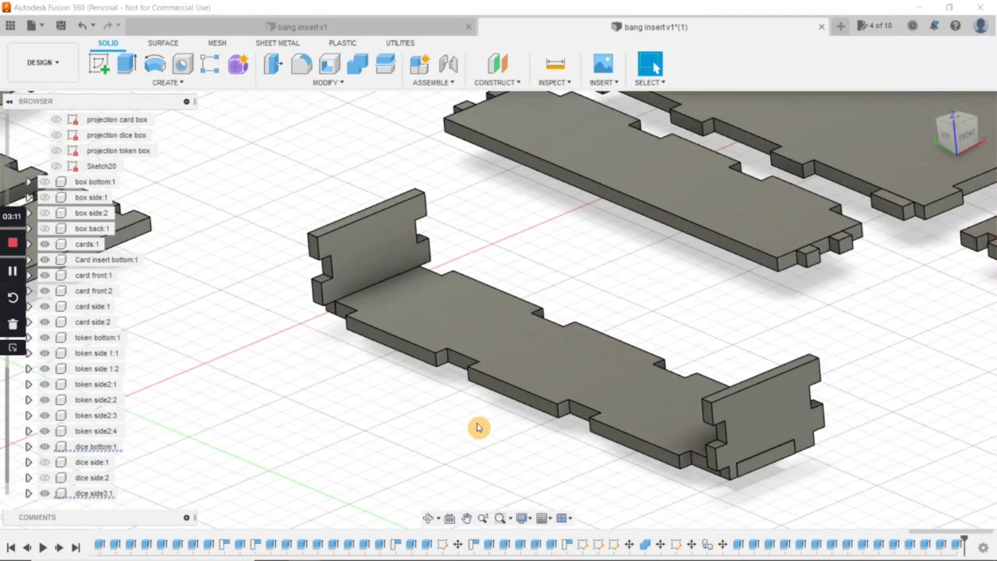
Rotate the near dice side panel body 90 degrees about the X axis so it lies flat.
middle_drag(478, 425, 413, 348)
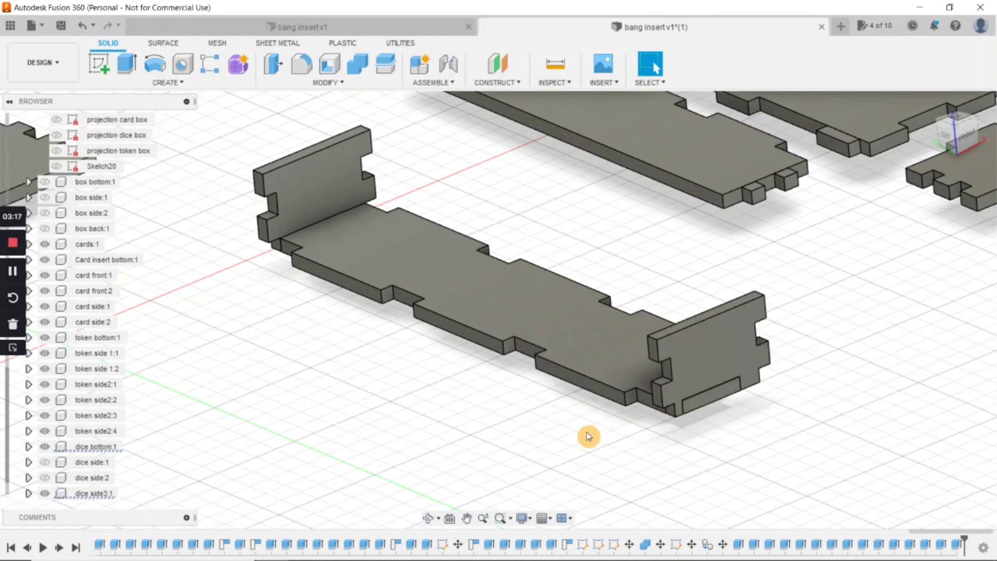
key(m)
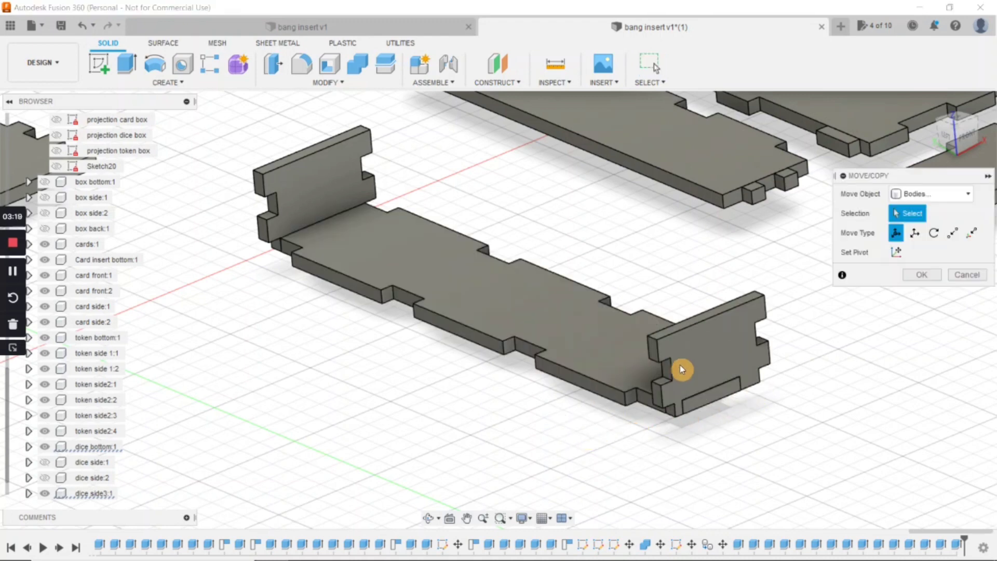
click(700, 361)
click(699, 355)
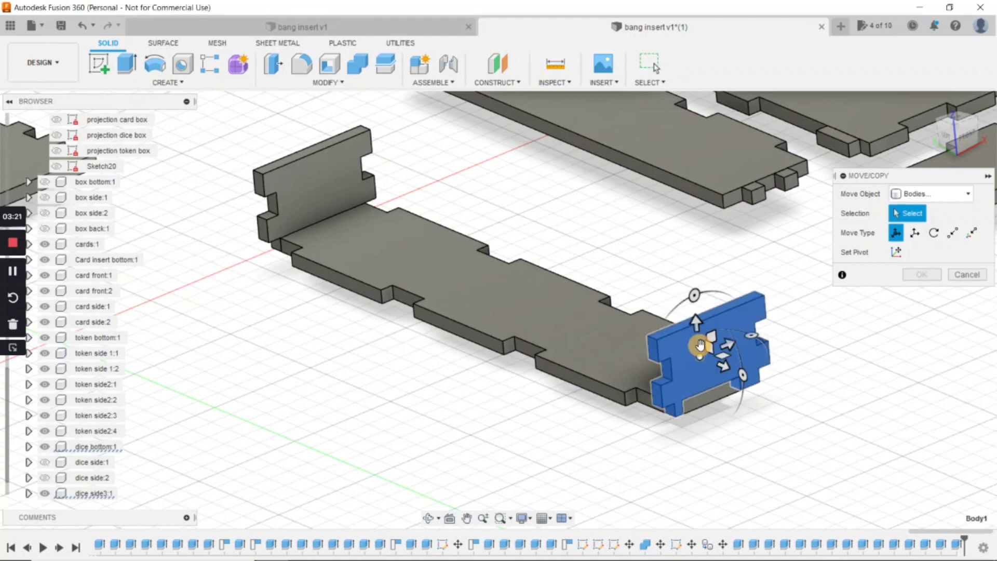
click(741, 373)
mouse_move(721, 427)
mouse_down()
mouse_move(694, 426)
mouse_move(704, 423)
mouse_up()
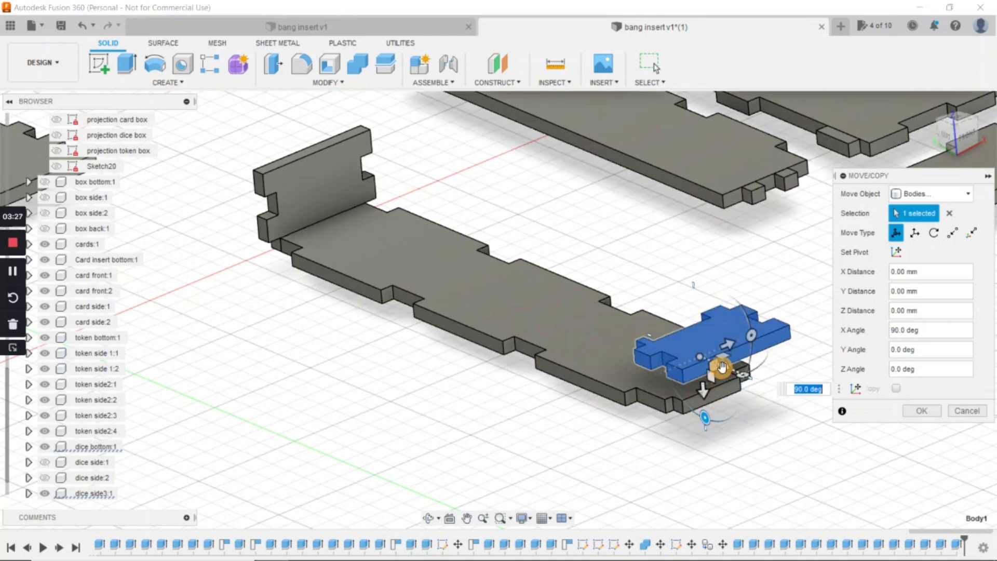
Move the rotated dice side panel 15 mm along Y away from the dice bottom and 10 mm along Z.
drag(723, 365, 765, 384)
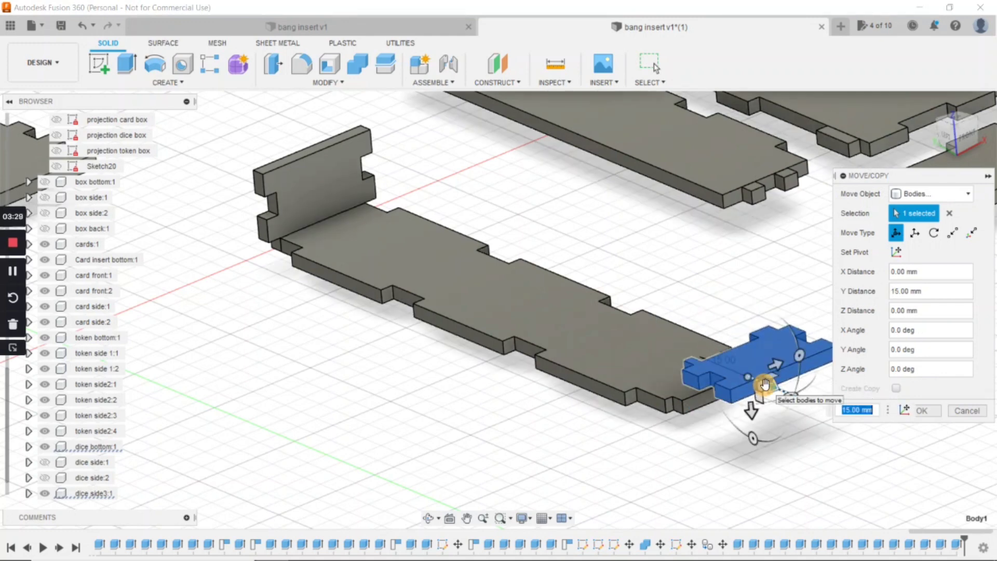
middle_drag(764, 453, 763, 445)
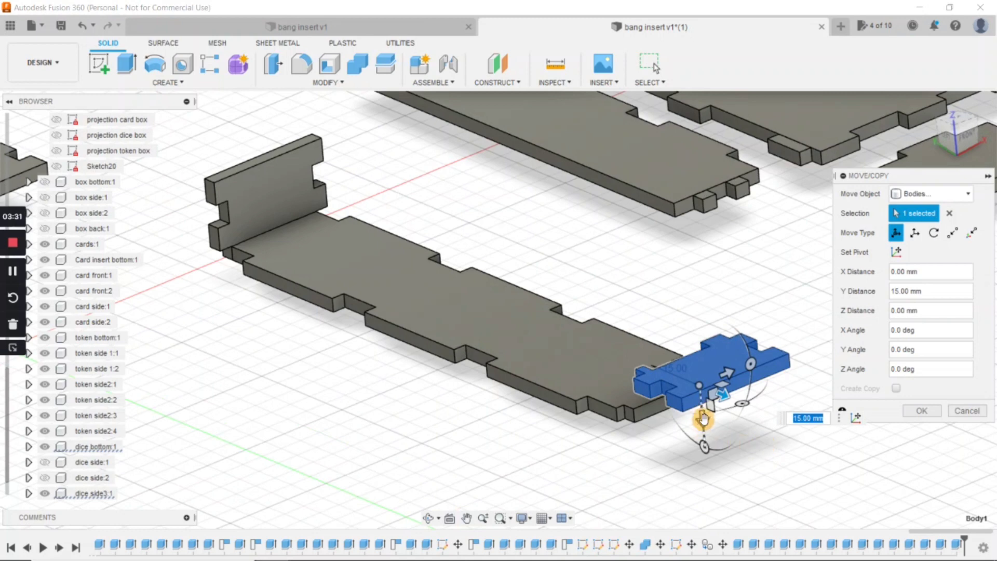
drag(703, 419, 711, 456)
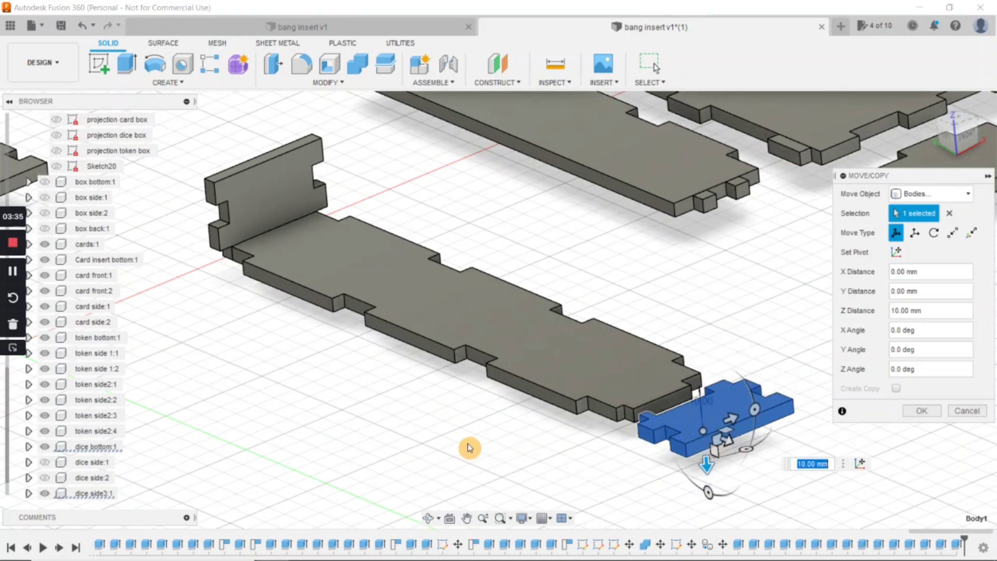